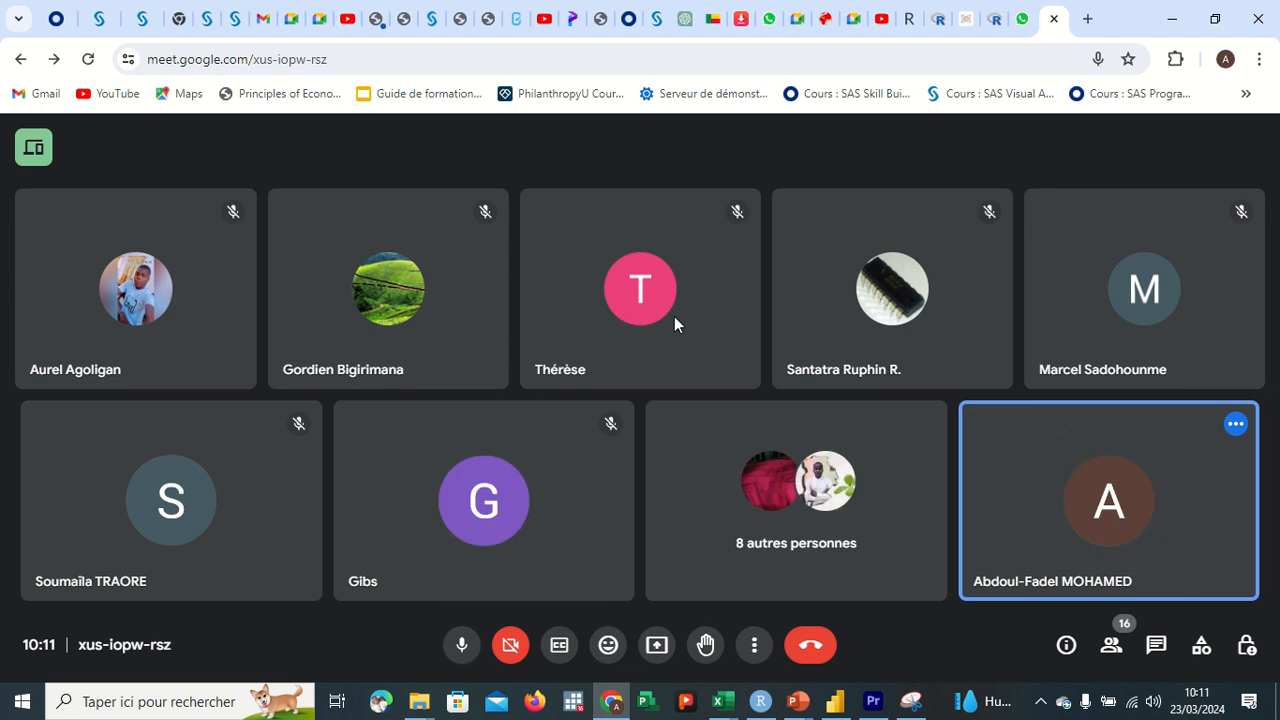
Show the meeting's participant list, look through the contributors and admit the person waiting to join.
{"action": "left_click", "coordinate": [1108, 646]}
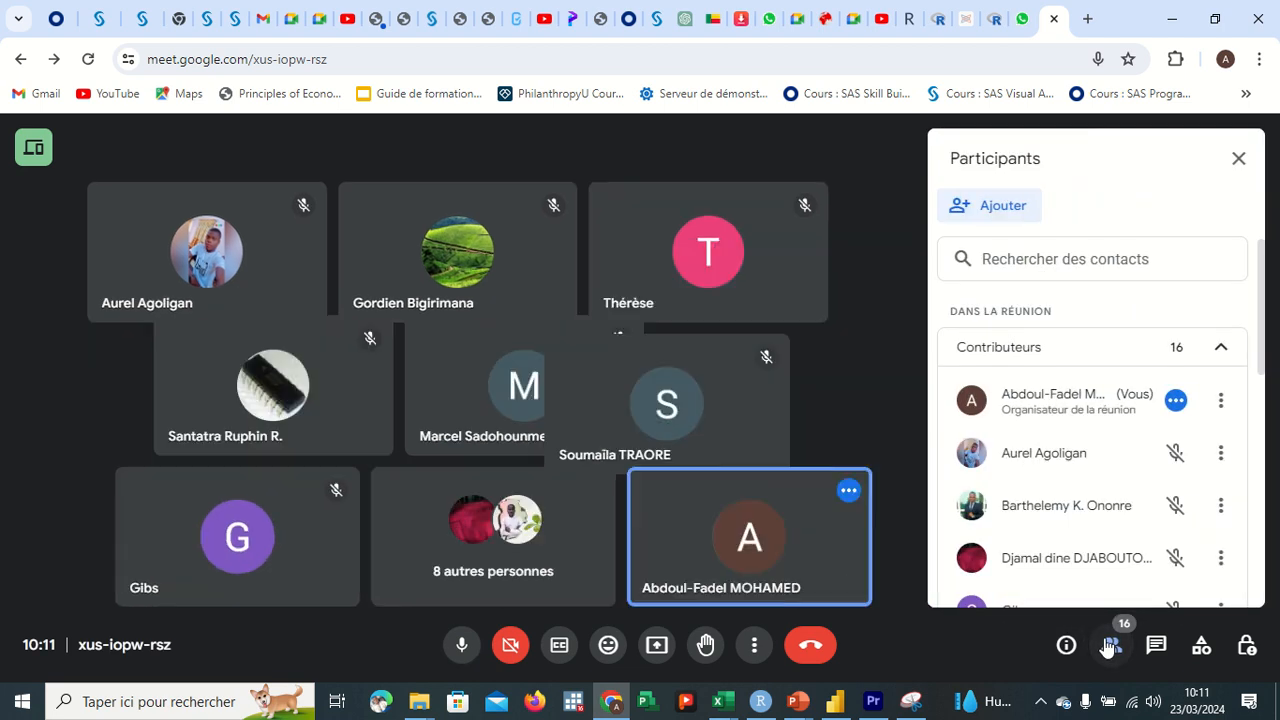
{"action": "scroll", "coordinate": [1072, 505], "scroll_direction": "down", "scroll_amount": 5}
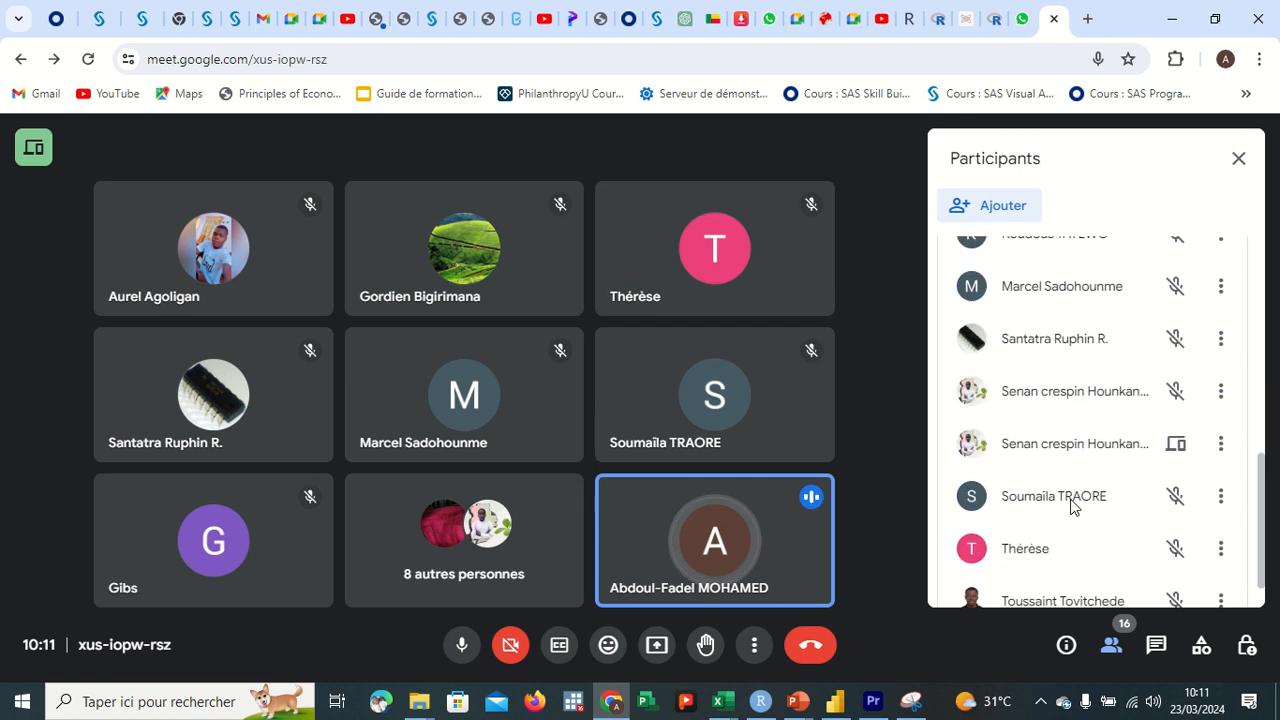
{"action": "scroll", "coordinate": [1071, 520], "scroll_direction": "up", "scroll_amount": 2}
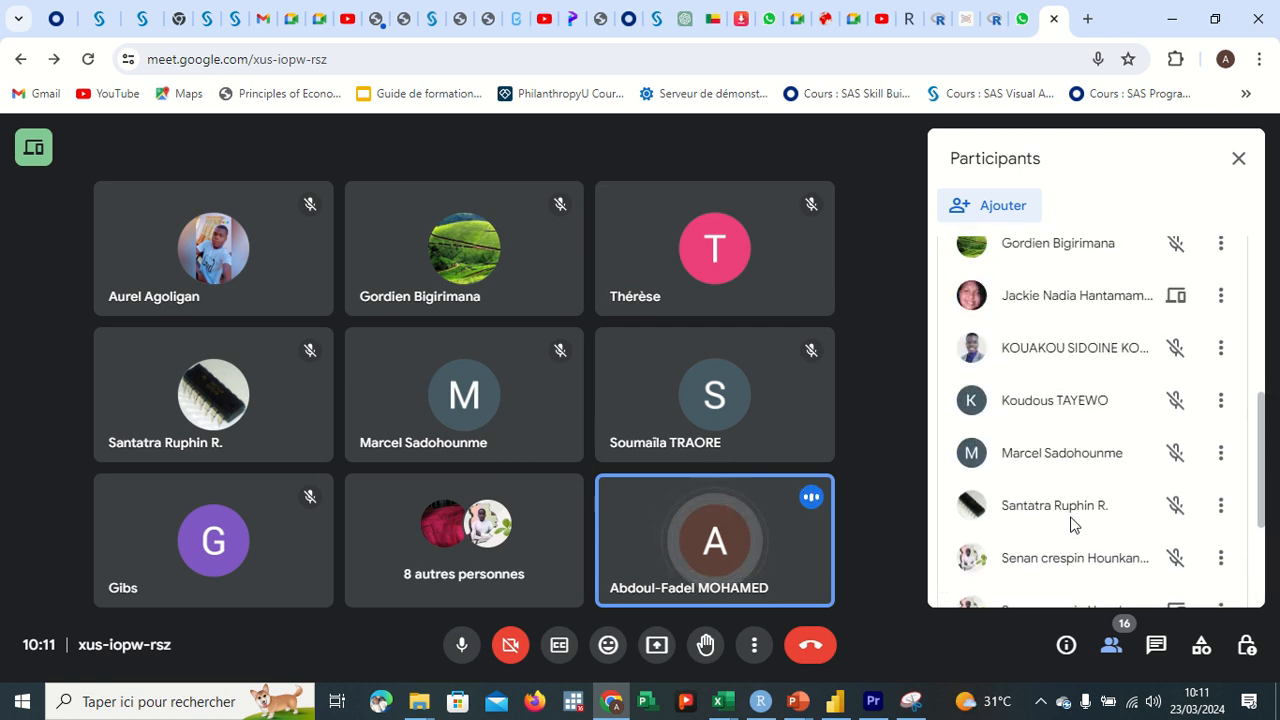
{"action": "scroll", "coordinate": [1071, 524], "scroll_direction": "up", "scroll_amount": 3}
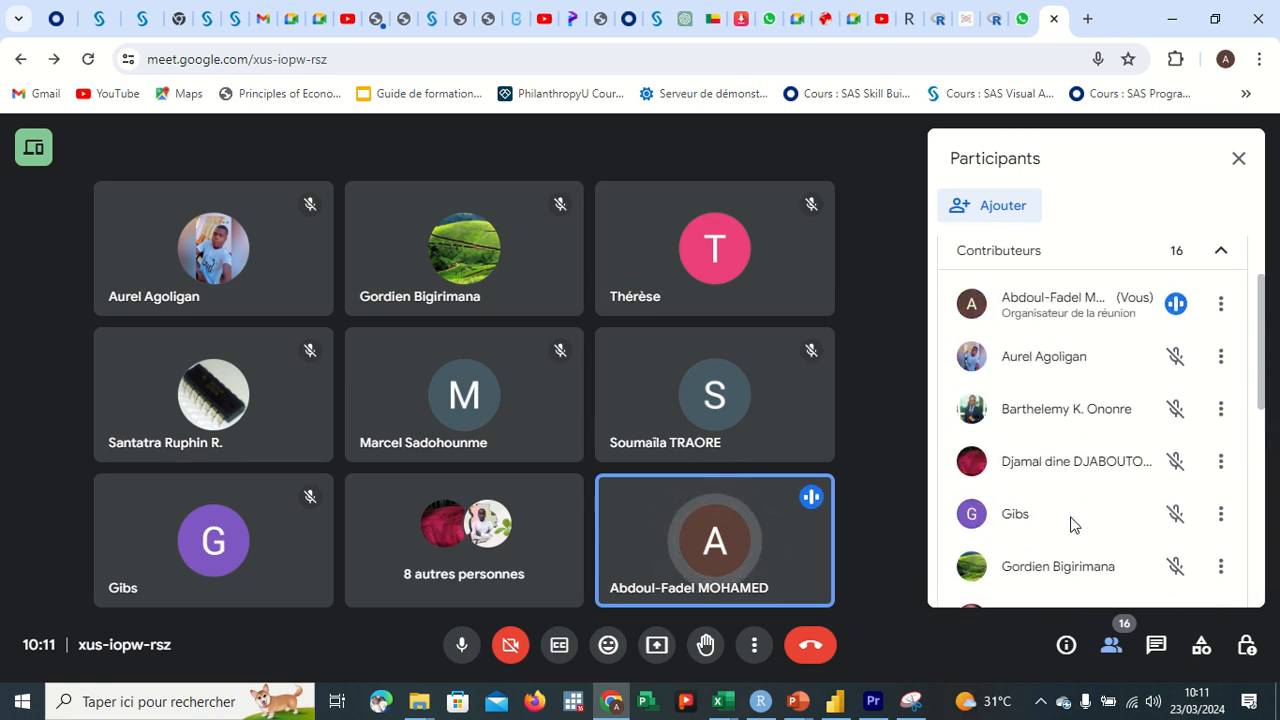
{"action": "scroll", "coordinate": [1072, 520], "scroll_direction": "down", "scroll_amount": 5}
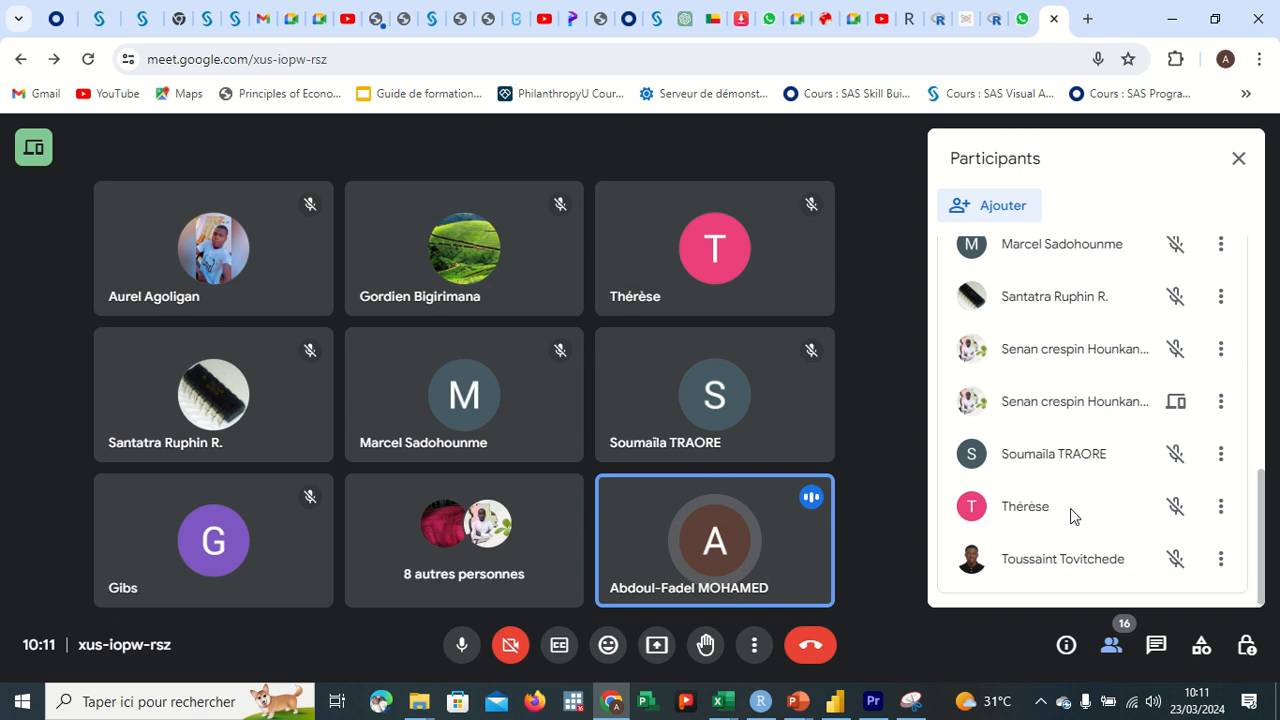
{"action": "scroll", "coordinate": [1071, 516], "scroll_direction": "up", "scroll_amount": 5}
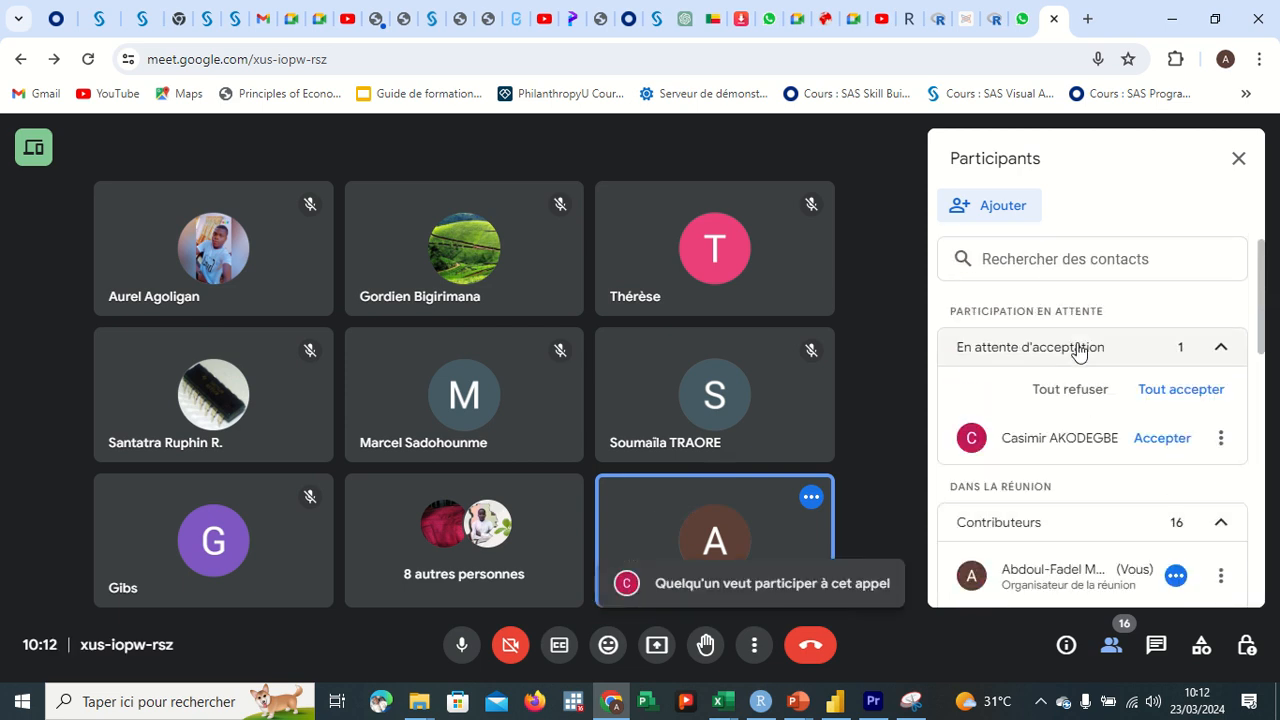
{"action": "left_click", "coordinate": [1161, 440]}
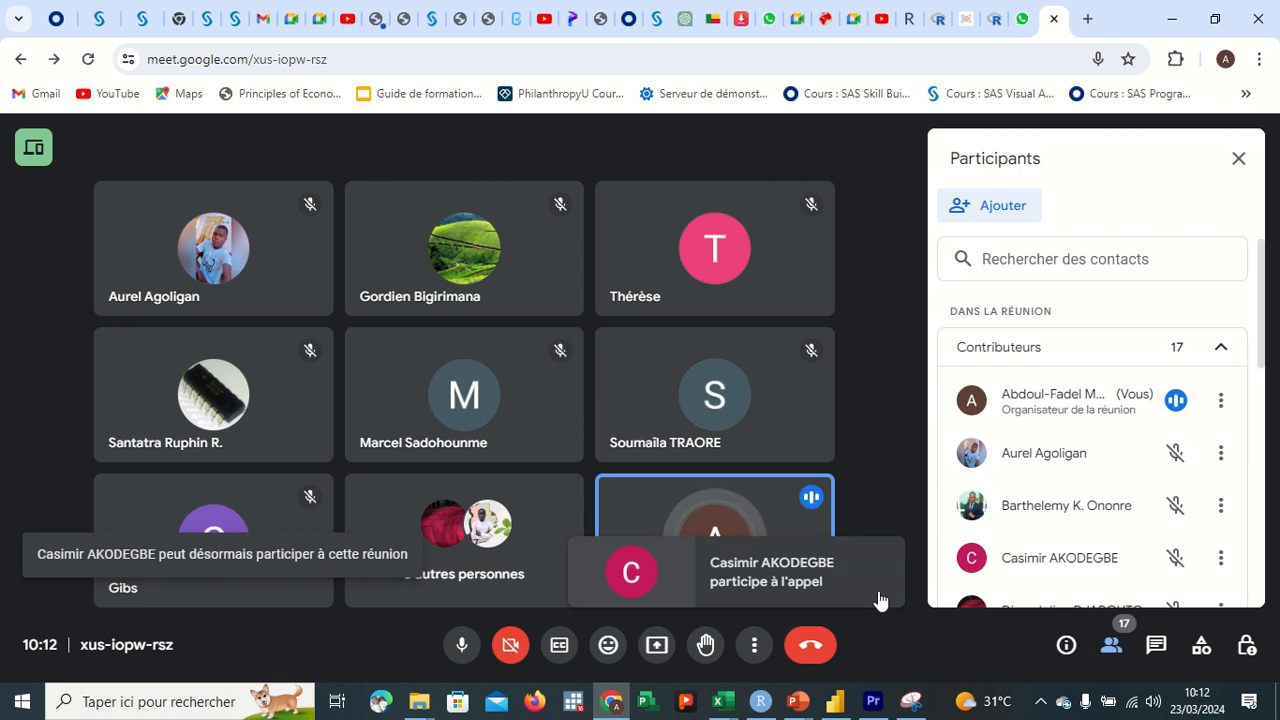
Present the entire screen to the meeting participants.
{"action": "left_click", "coordinate": [658, 645]}
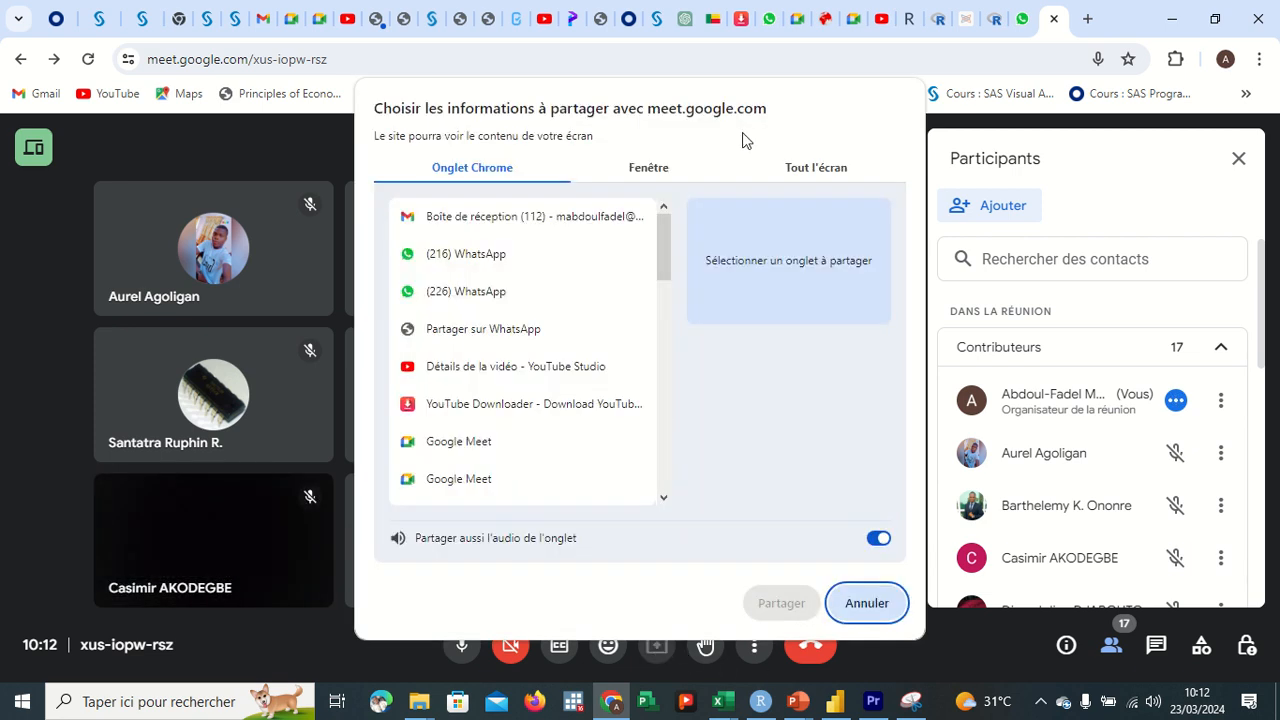
{"action": "left_click", "coordinate": [829, 180]}
{"action": "left_click", "coordinate": [527, 287]}
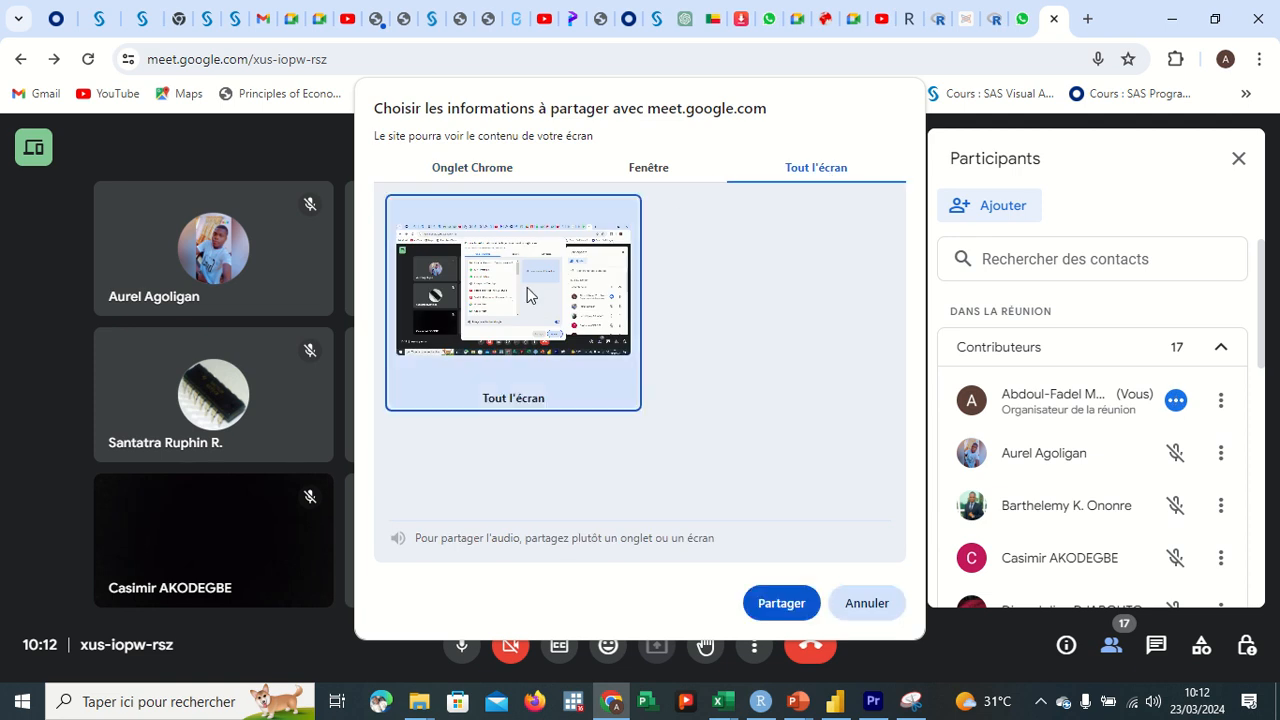
{"action": "left_click", "coordinate": [774, 603]}
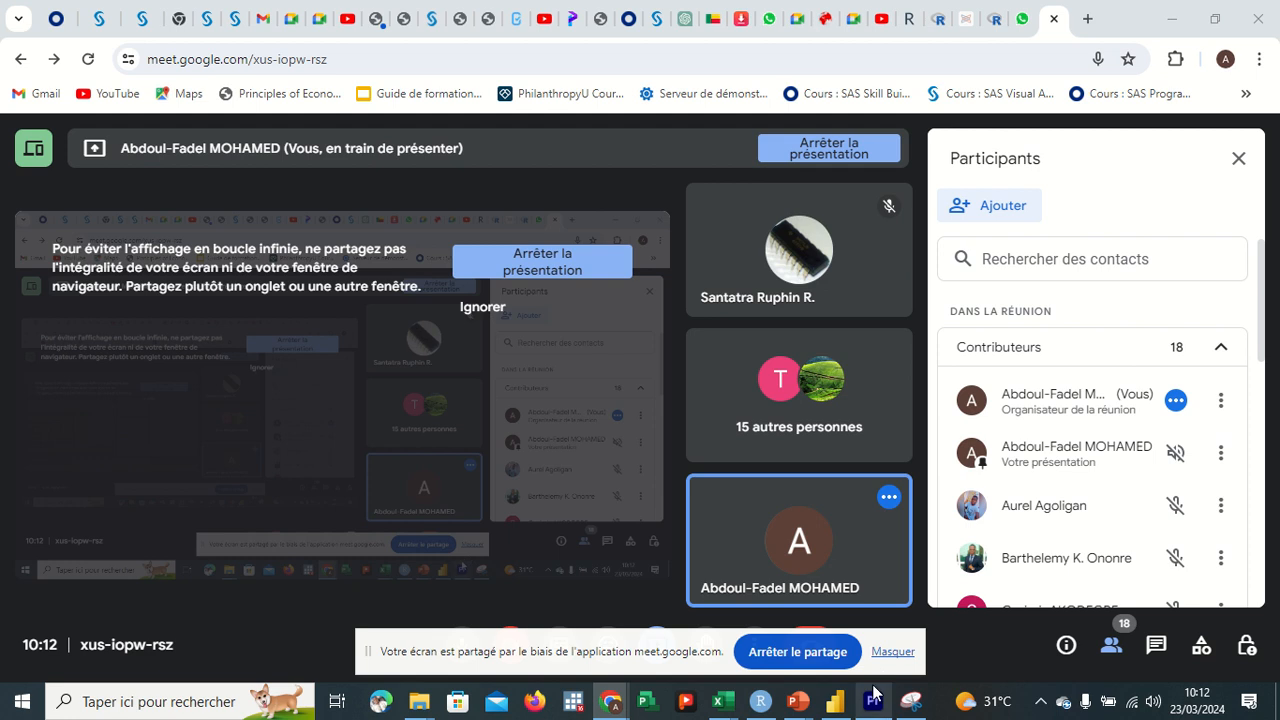
Switch to the Data for practice Power Query workbook in Excel, snap it to the left half of the screen and skim its rows.
{"action": "mouse_move", "coordinate": [719, 700]}
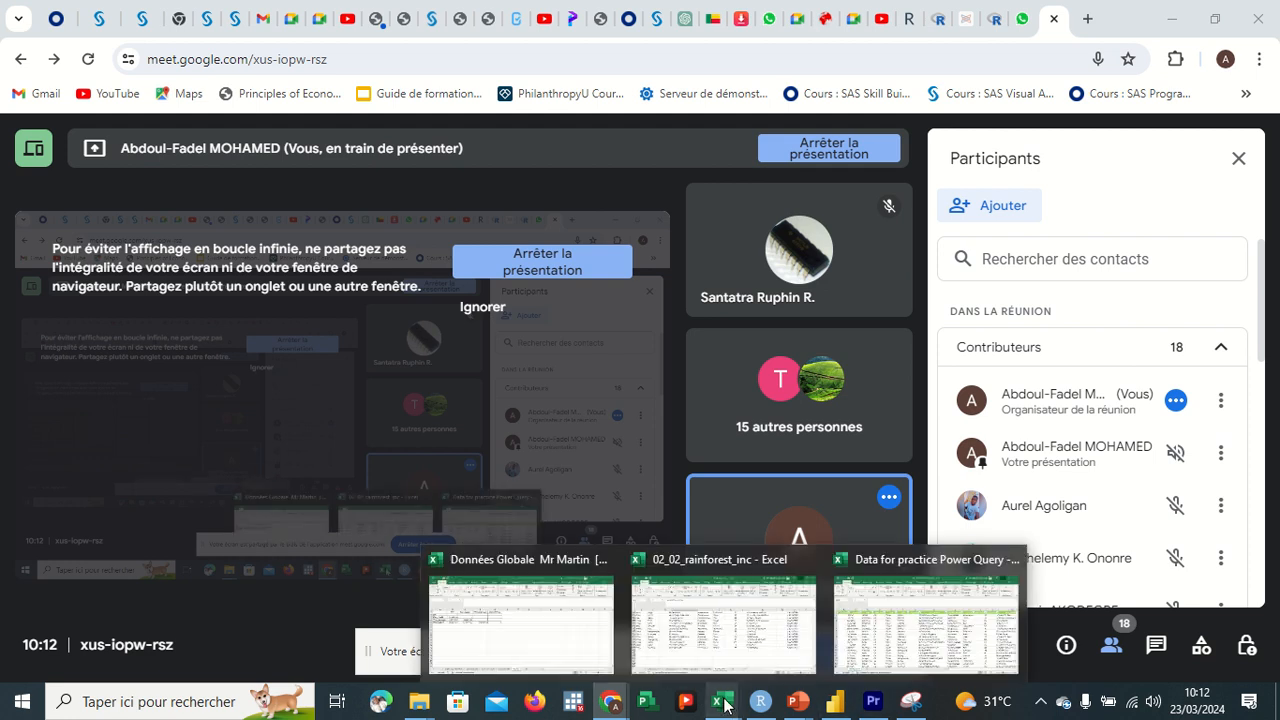
{"action": "left_click", "coordinate": [845, 660]}
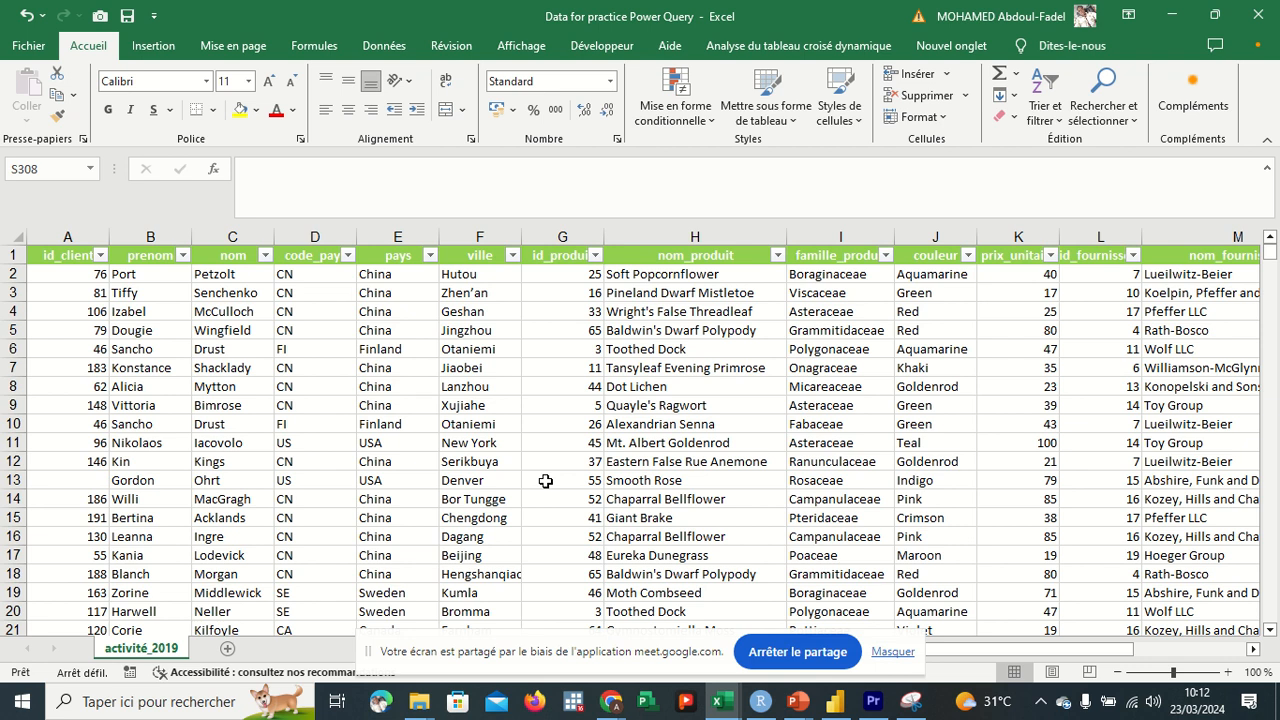
{"action": "key", "text": "super+Left"}
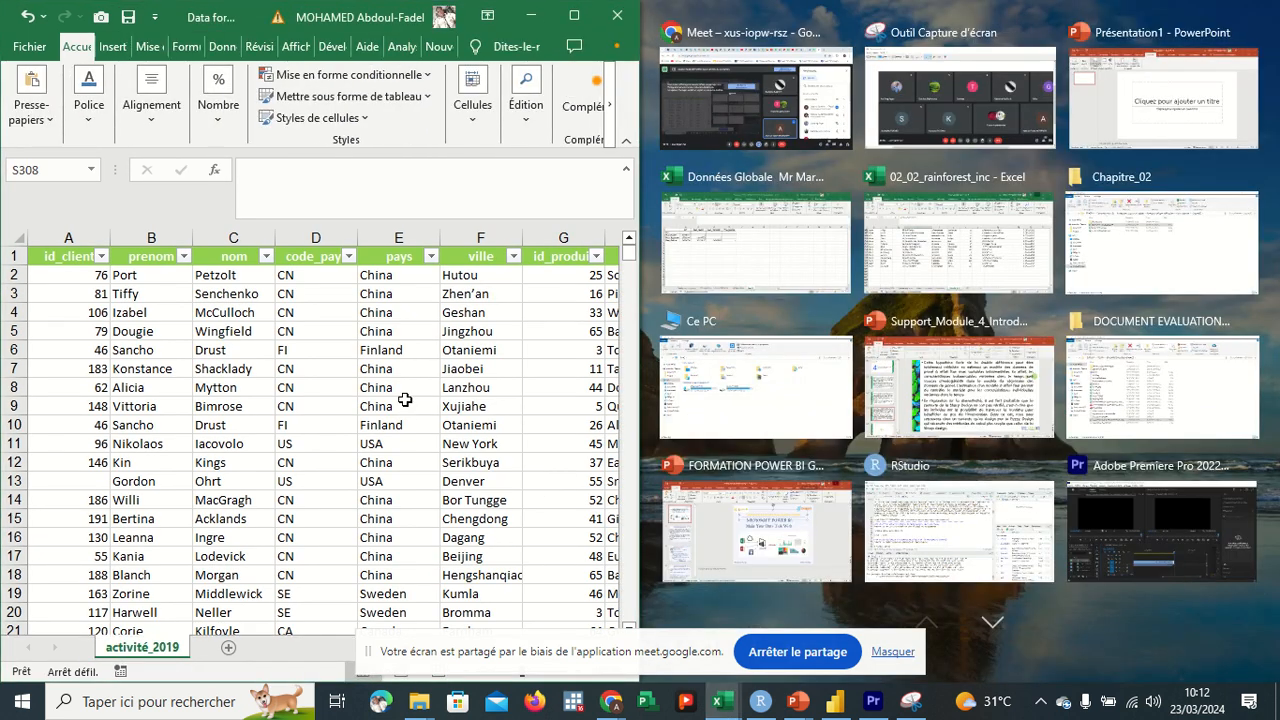
{"action": "key", "text": "Escape"}
{"action": "scroll", "coordinate": [320, 390], "scroll_direction": "down", "scroll_amount": 8}
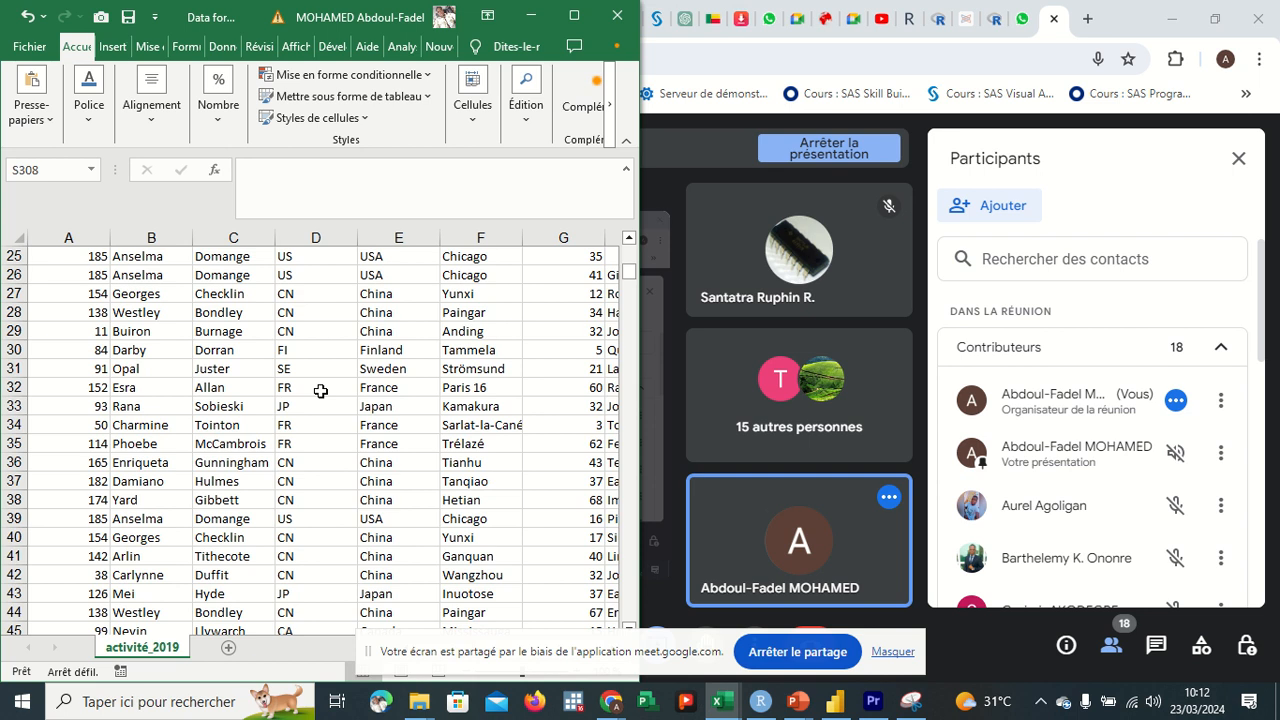
{"action": "scroll", "coordinate": [320, 390], "scroll_direction": "up", "scroll_amount": 8}
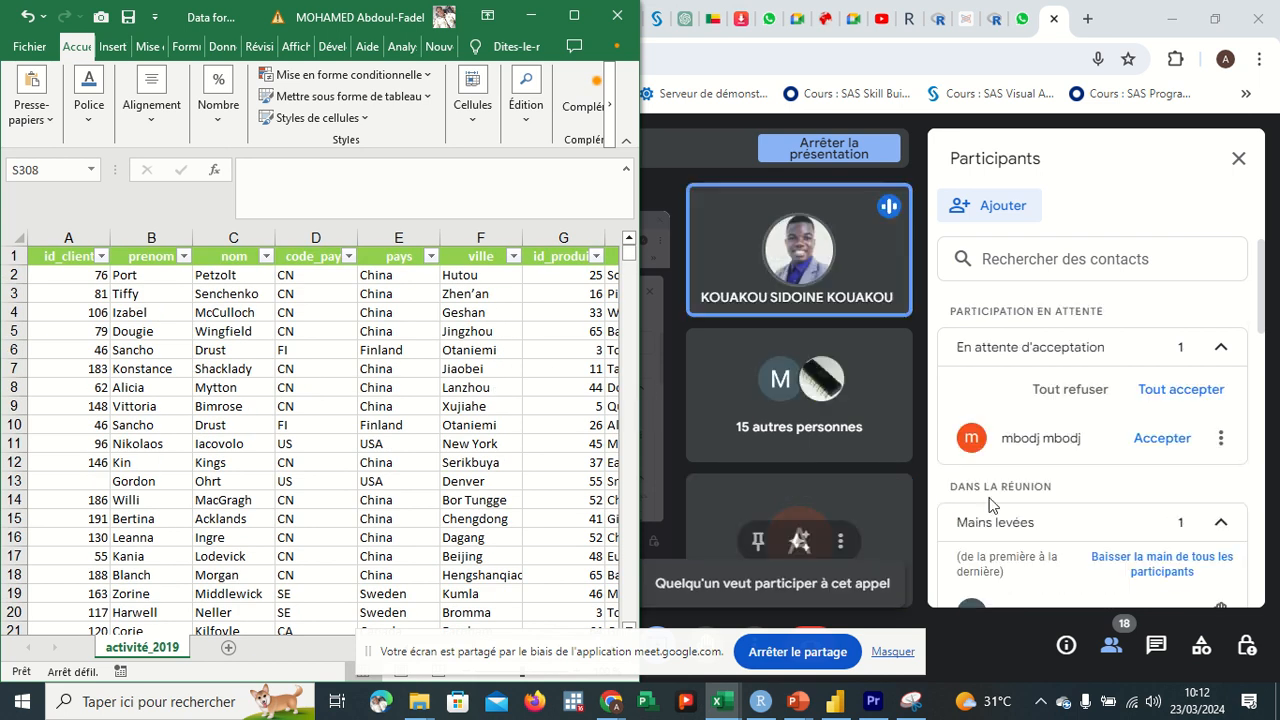
Admit the waiting participant in Google Meet and snap the meeting window to the half of the screen beside the workbook.
{"action": "left_click", "coordinate": [1162, 438]}
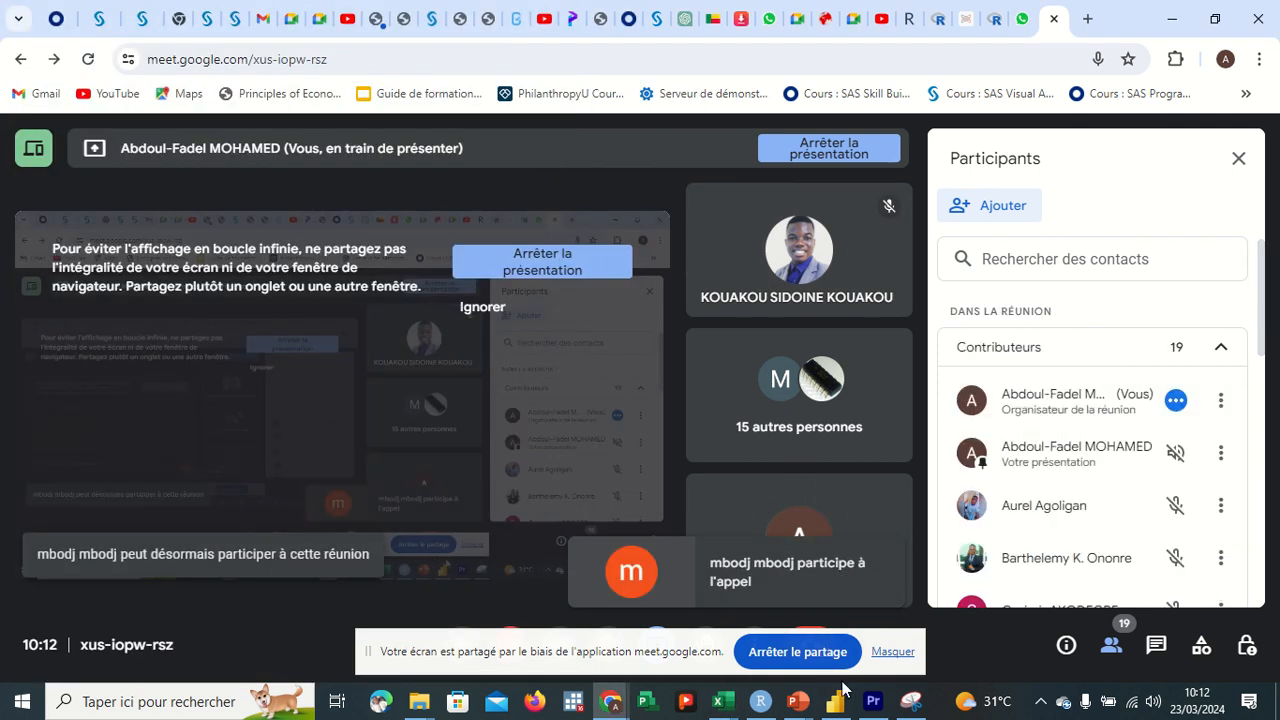
{"action": "key", "text": "super+Right"}
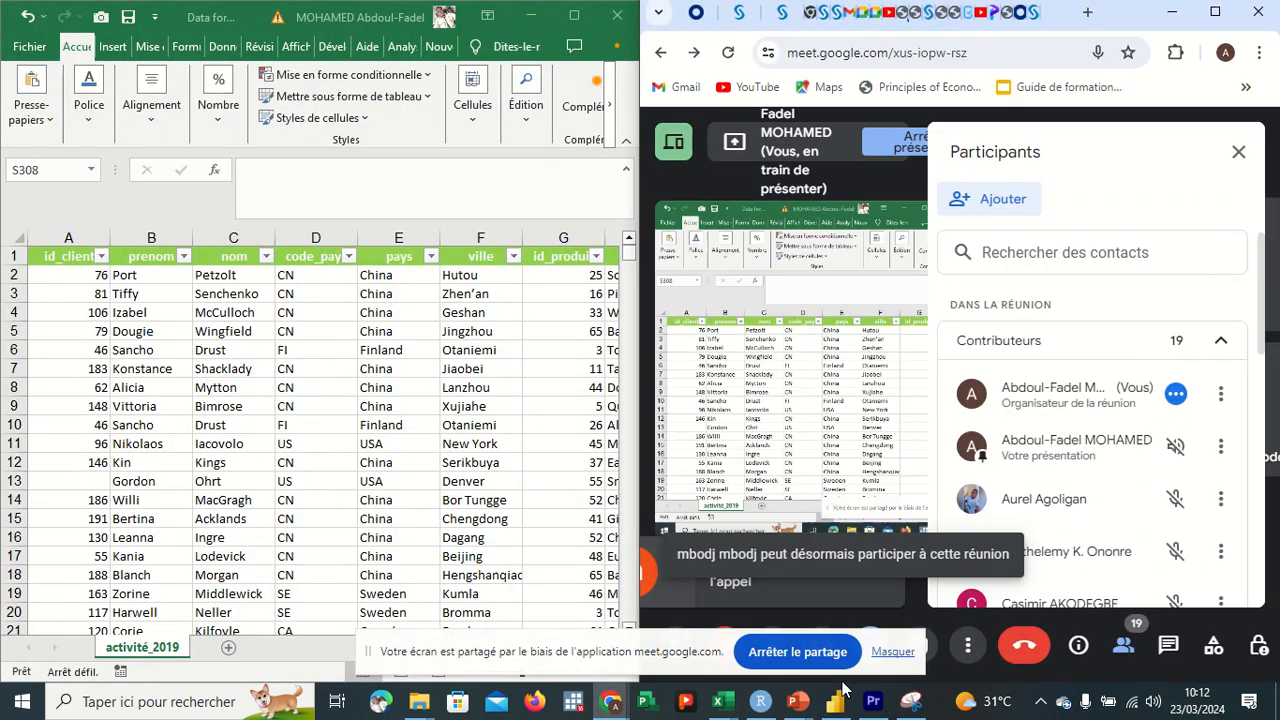
Widen the Excel window over the meeting window until the couleur column is fully visible.
{"action": "left_click", "coordinate": [416, 414]}
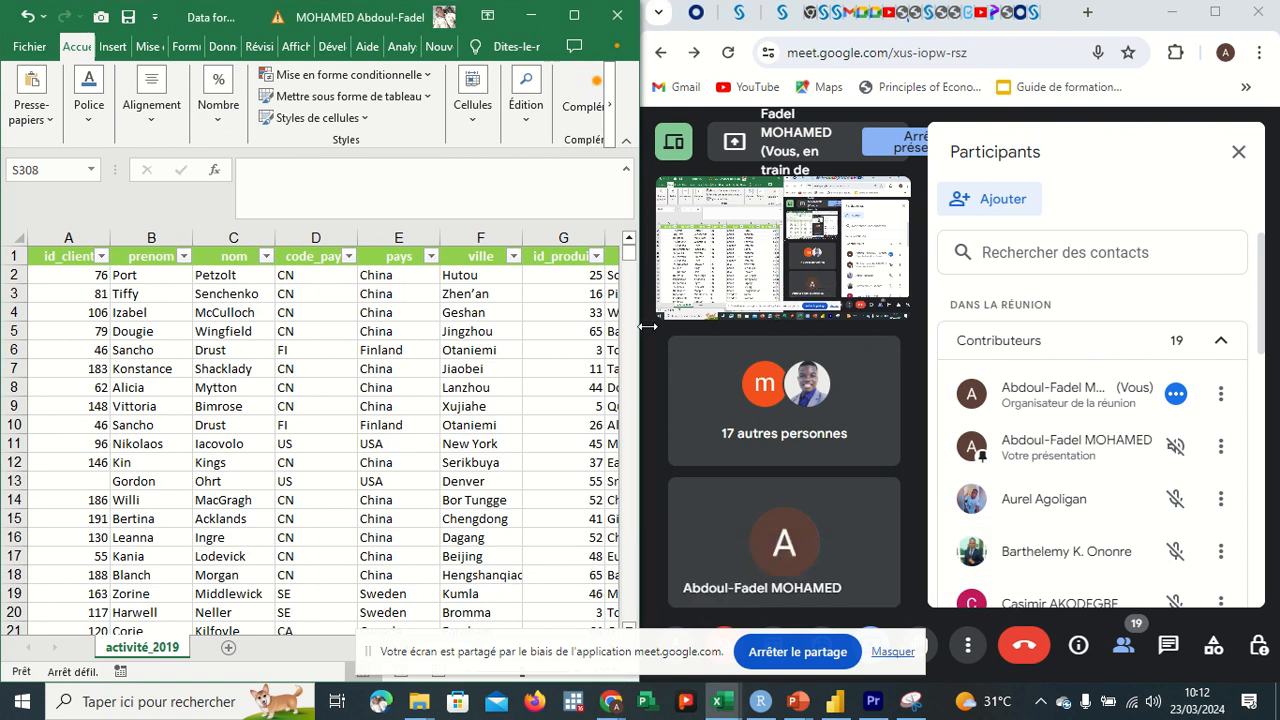
{"action": "left_click_drag", "start_coordinate": [640, 326], "coordinate": [938, 343]}
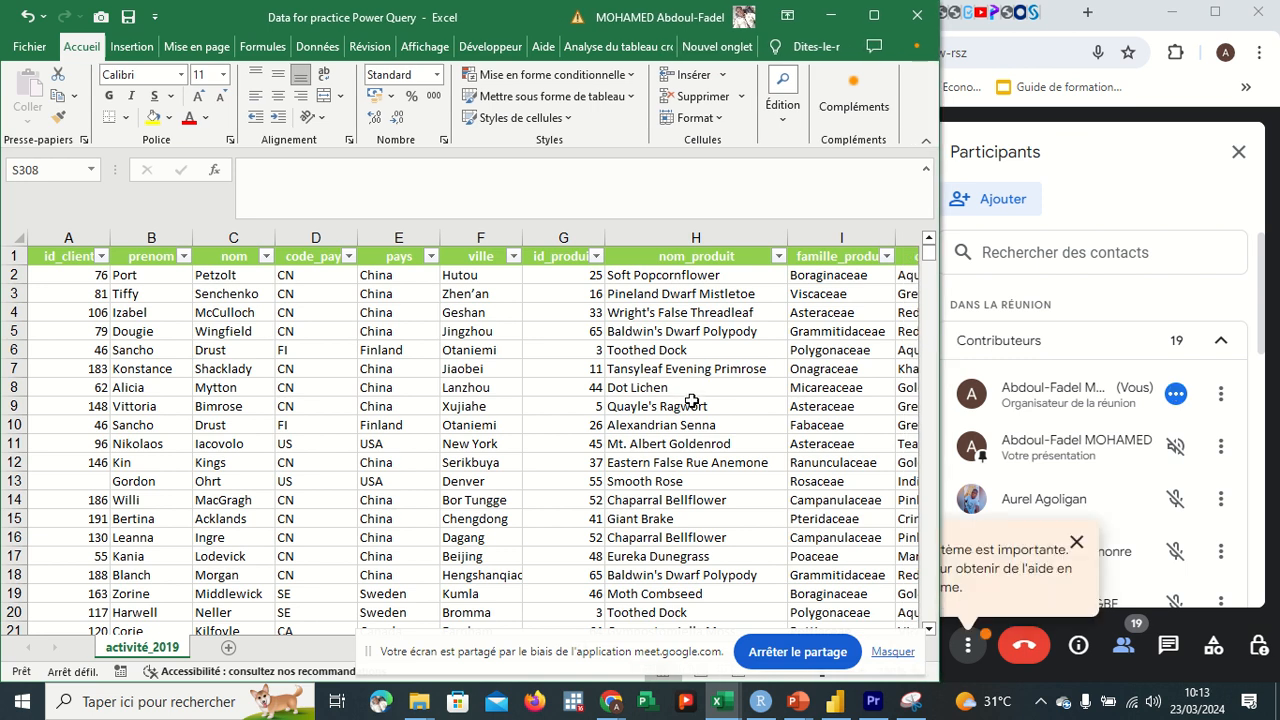
{"action": "scroll", "coordinate": [691, 401], "scroll_direction": "down", "scroll_amount": 9}
{"action": "scroll", "coordinate": [691, 401], "scroll_direction": "up", "scroll_amount": 9}
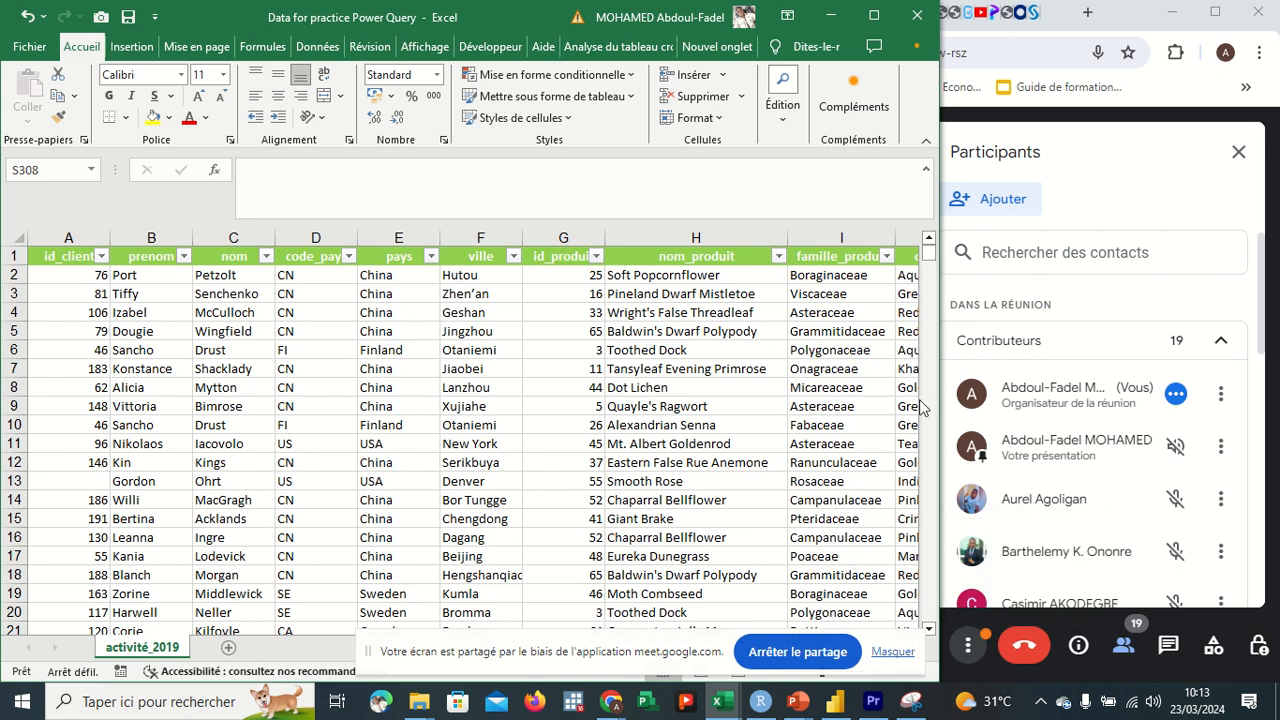
{"action": "left_click_drag", "start_coordinate": [938, 400], "coordinate": [1052, 411]}
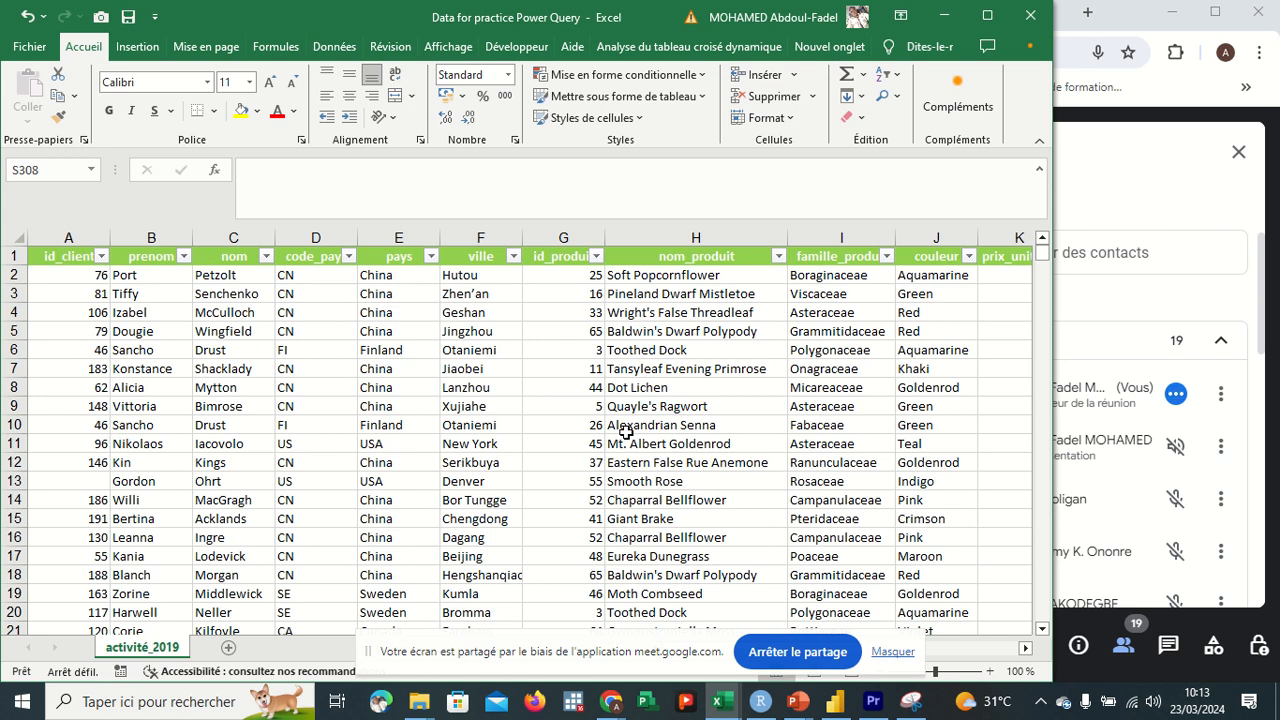
Maximize the workbook window, select cell E13 inside the activité_2019 data and bring up the data commands.
{"action": "left_click", "coordinate": [541, 485]}
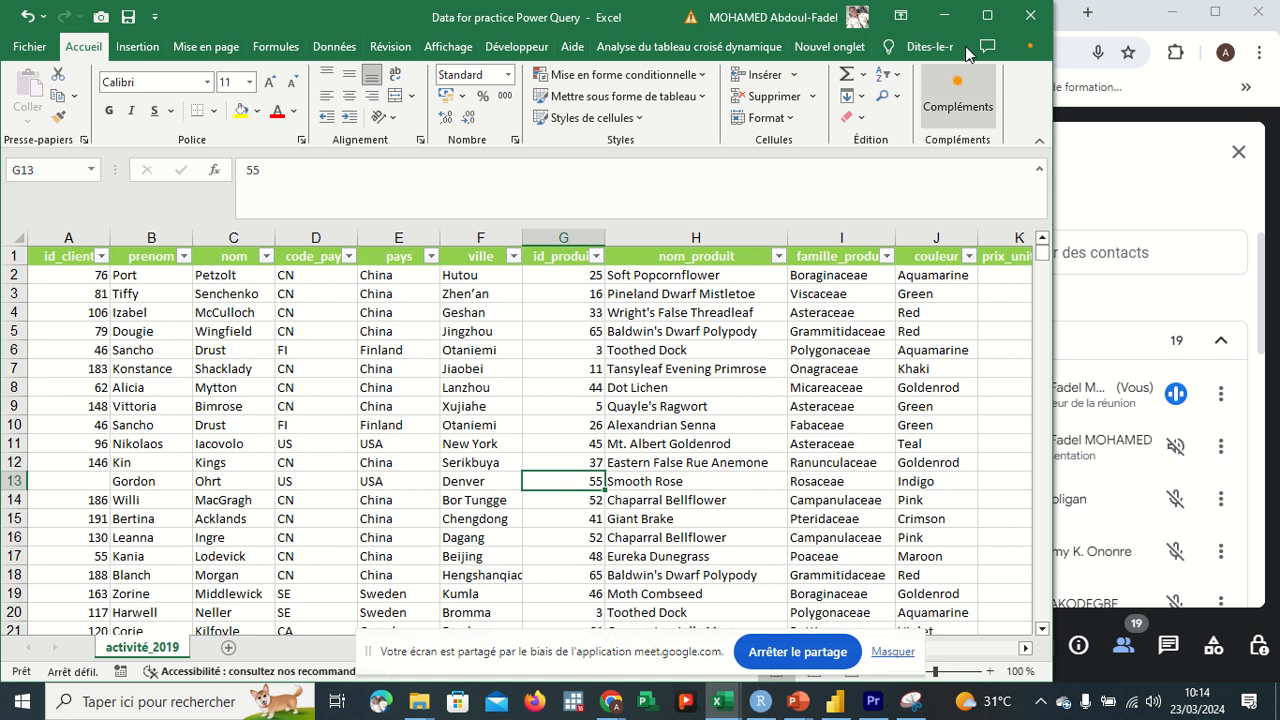
{"action": "left_click", "coordinate": [996, 15]}
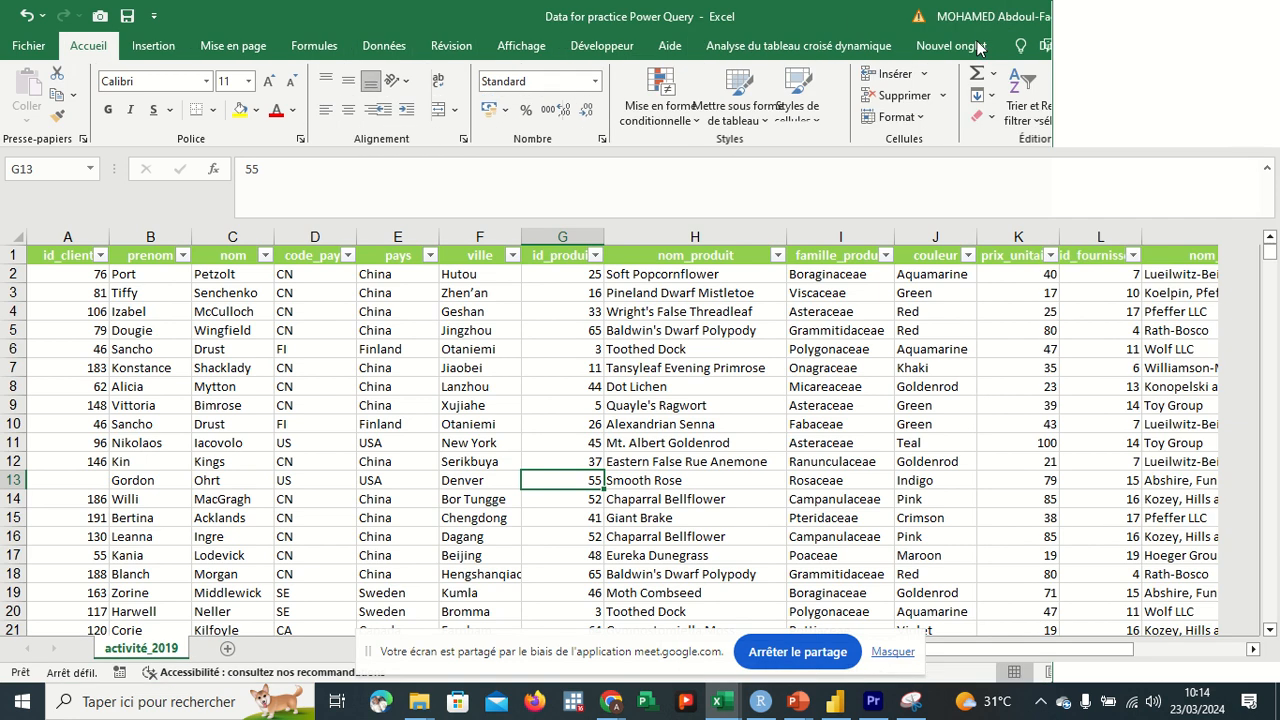
{"action": "scroll", "coordinate": [749, 483], "scroll_direction": "down", "scroll_amount": 9}
{"action": "scroll", "coordinate": [749, 483], "scroll_direction": "up", "scroll_amount": 9}
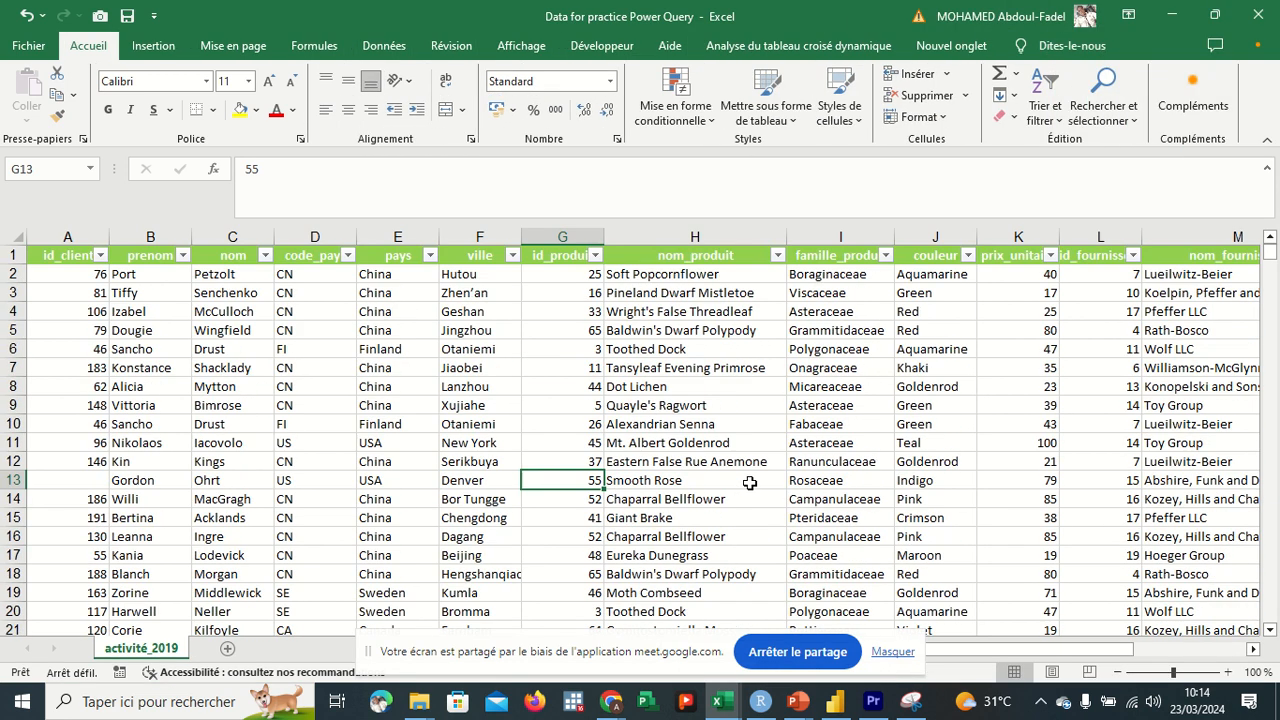
{"action": "left_click", "coordinate": [602, 497]}
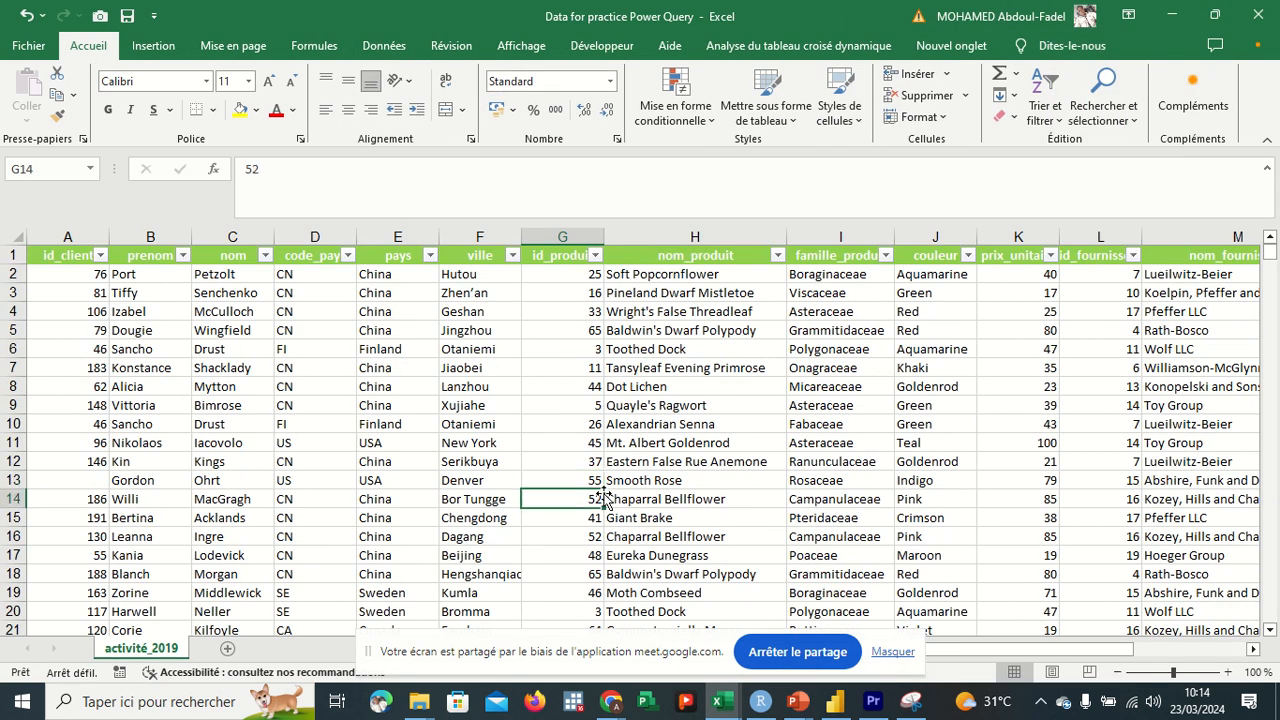
{"action": "left_click", "coordinate": [412, 481]}
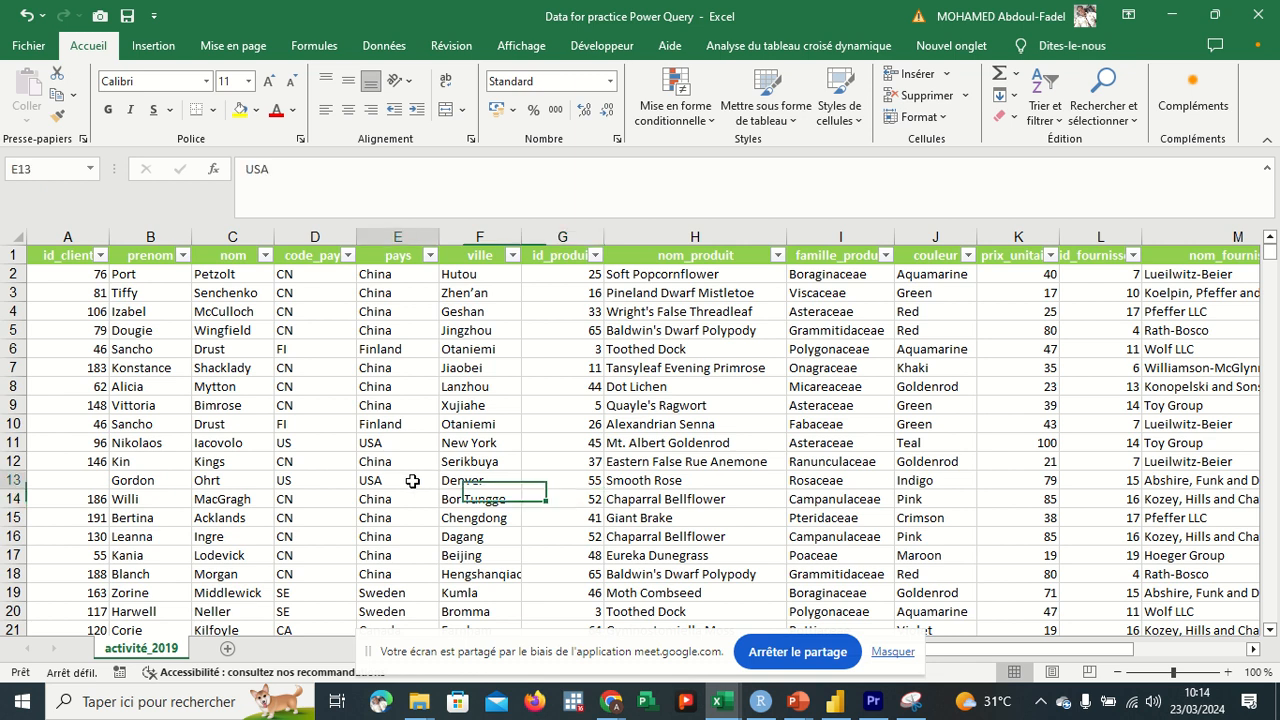
{"action": "left_click", "coordinate": [391, 52]}
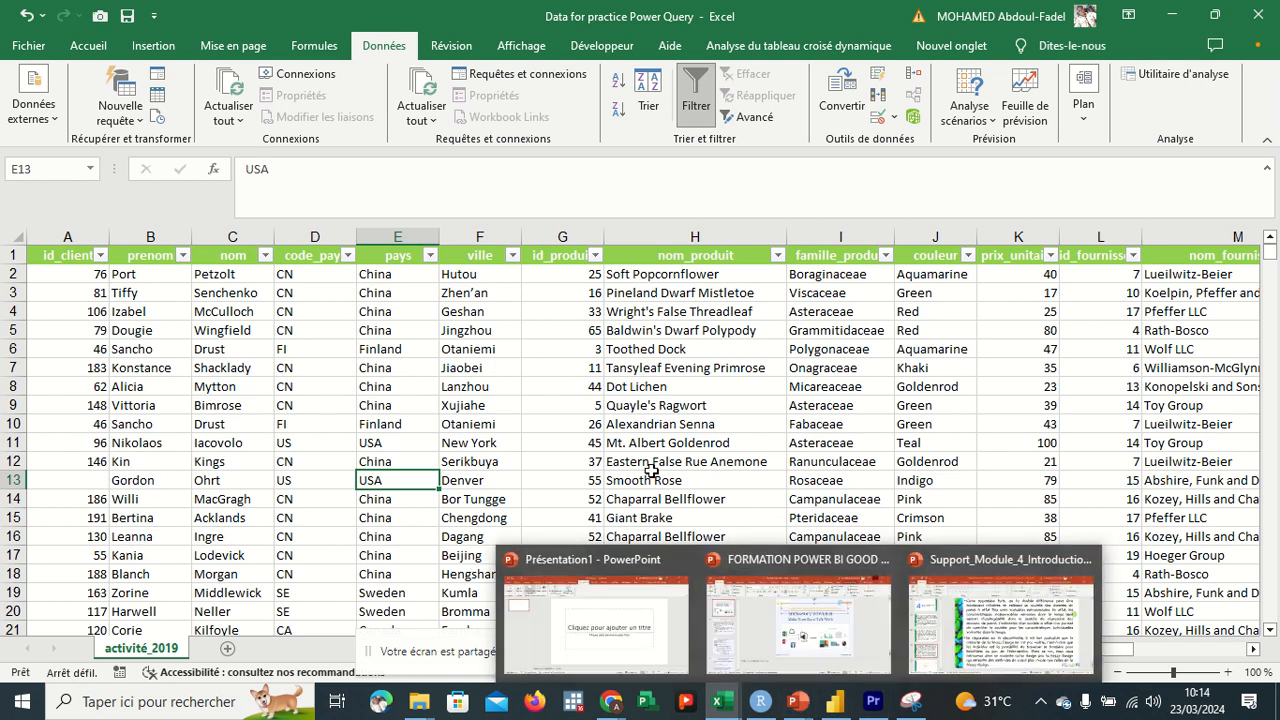
Switch to Google Meet, admit the newly waiting participant and minimize the meeting window to return to the workbook.
{"action": "left_click", "coordinate": [610, 701]}
{"action": "left_click", "coordinate": [525, 628]}
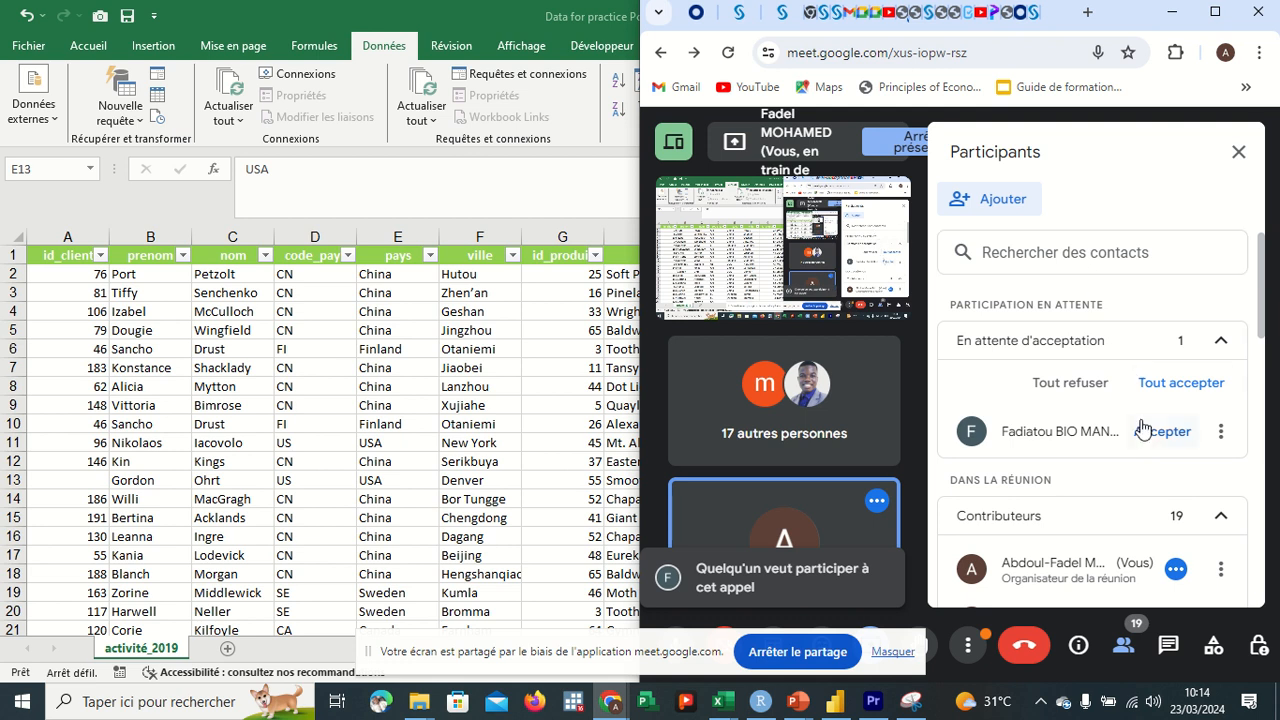
{"action": "left_click", "coordinate": [1145, 433]}
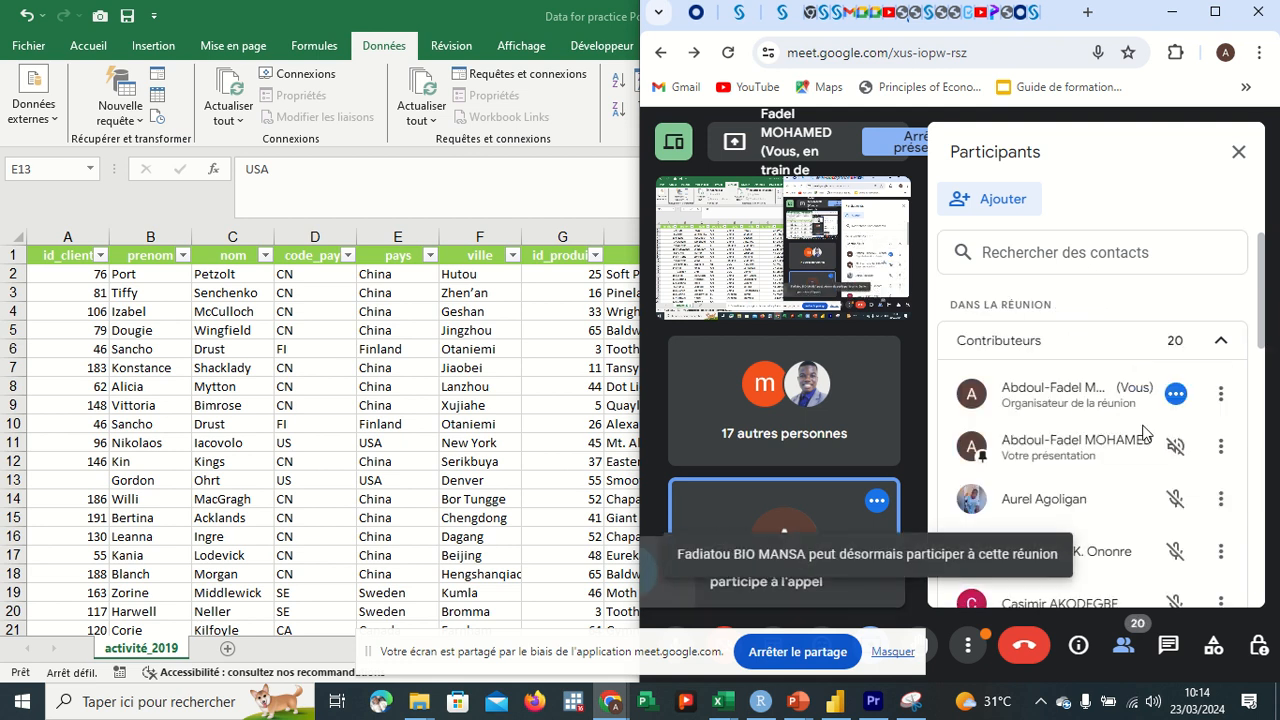
{"action": "left_click", "coordinate": [1172, 12]}
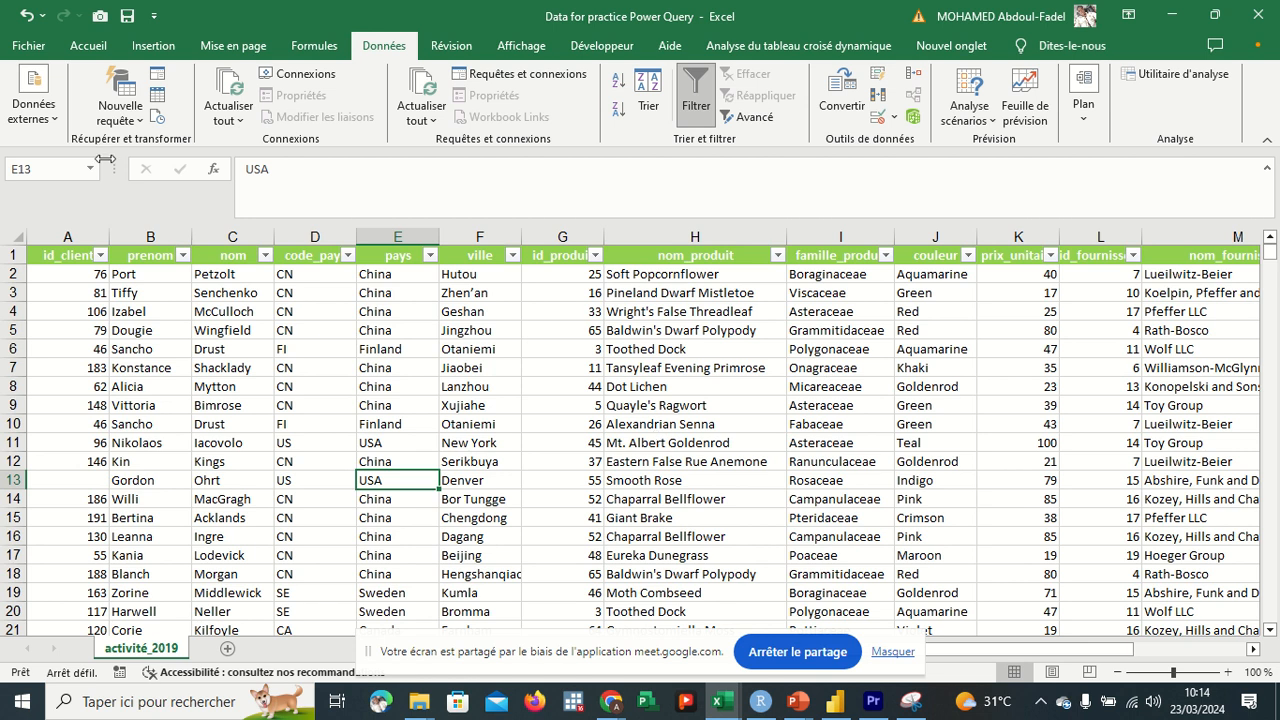
Start a Power Query from the activité_2019 data by turning $A$1:$P$480 into a table with headers.
{"action": "left_click", "coordinate": [155, 101]}
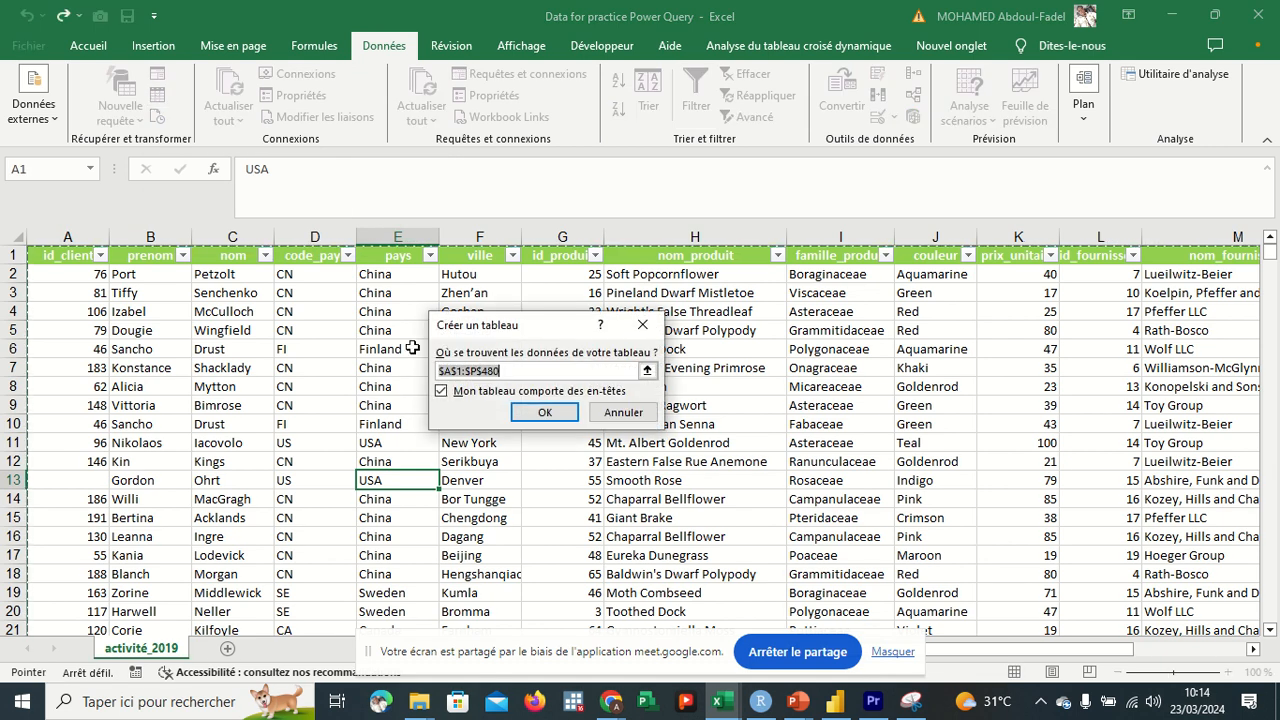
{"action": "left_click", "coordinate": [540, 414]}
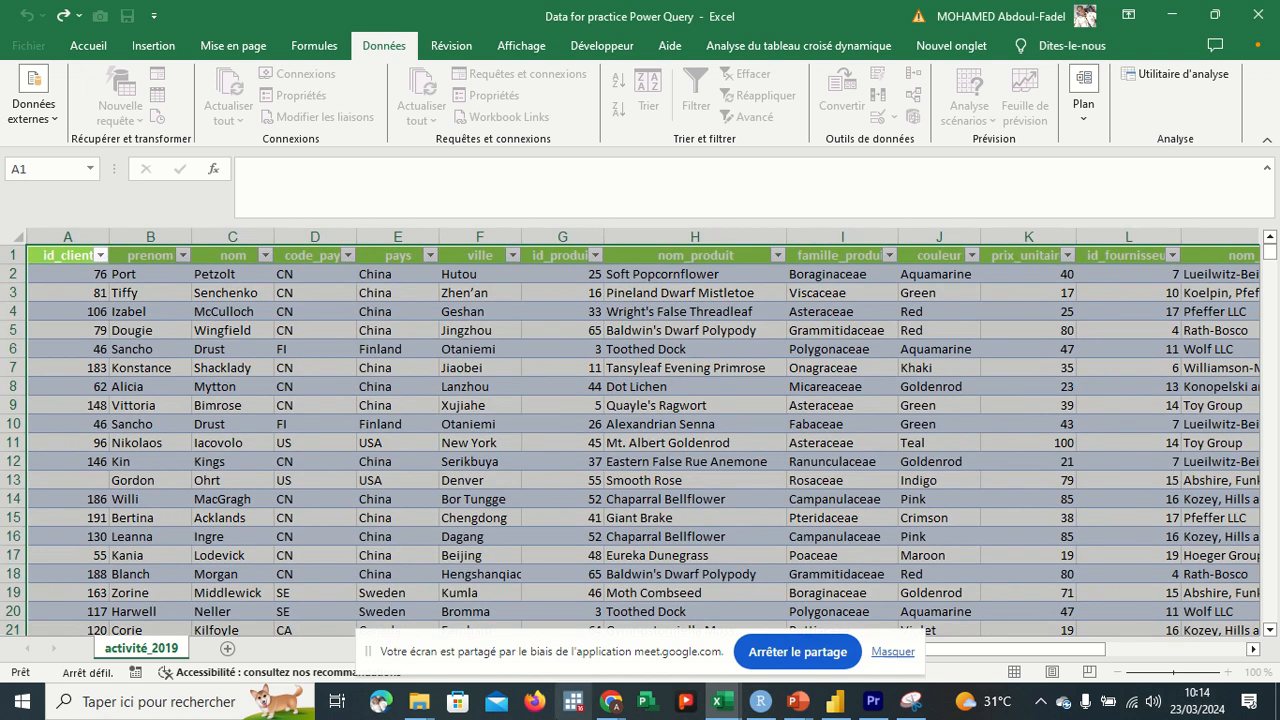
Switch to the Google Meet window, mute the microphone and turn it back on.
{"action": "mouse_move", "coordinate": [610, 698]}
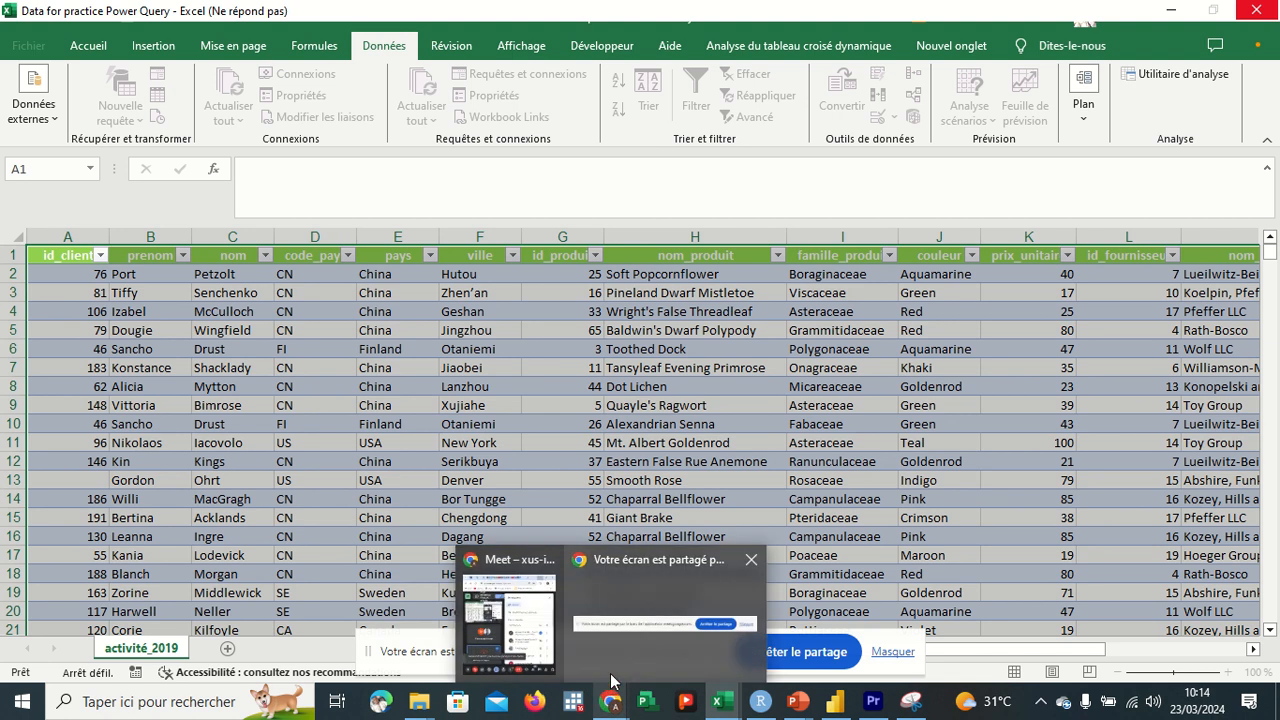
{"action": "left_click", "coordinate": [520, 615]}
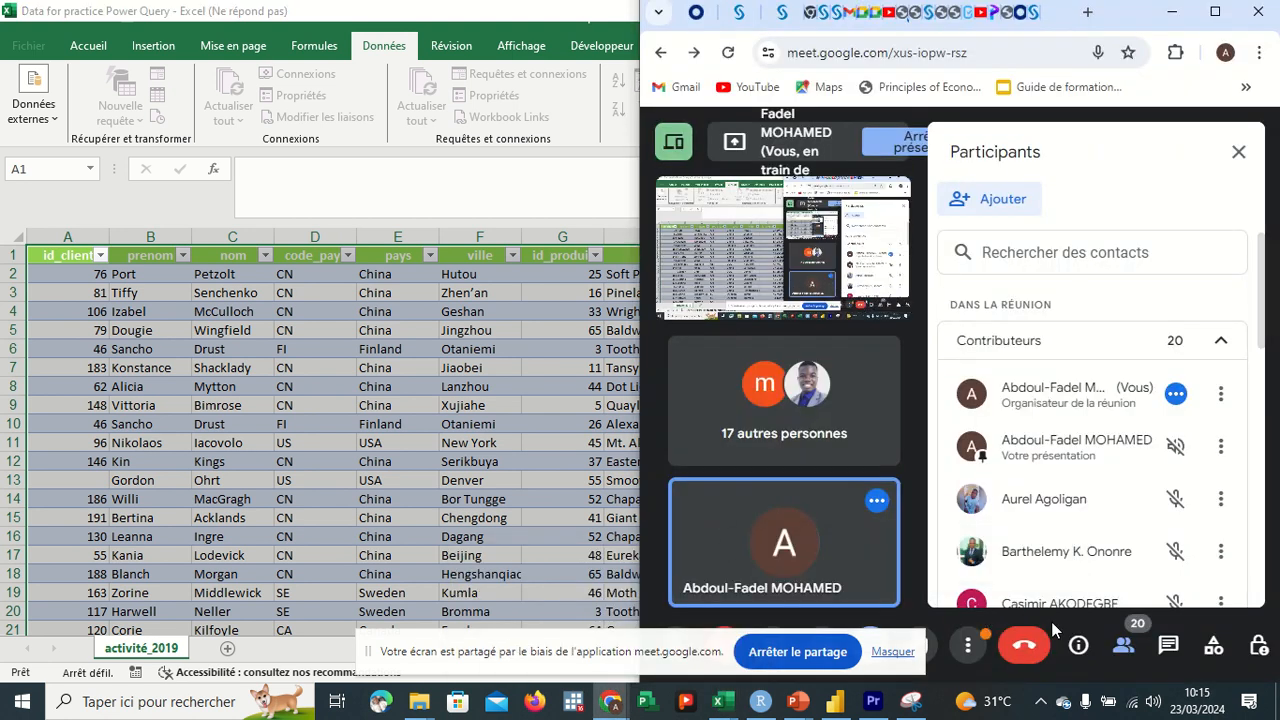
{"action": "left_click", "coordinate": [968, 648]}
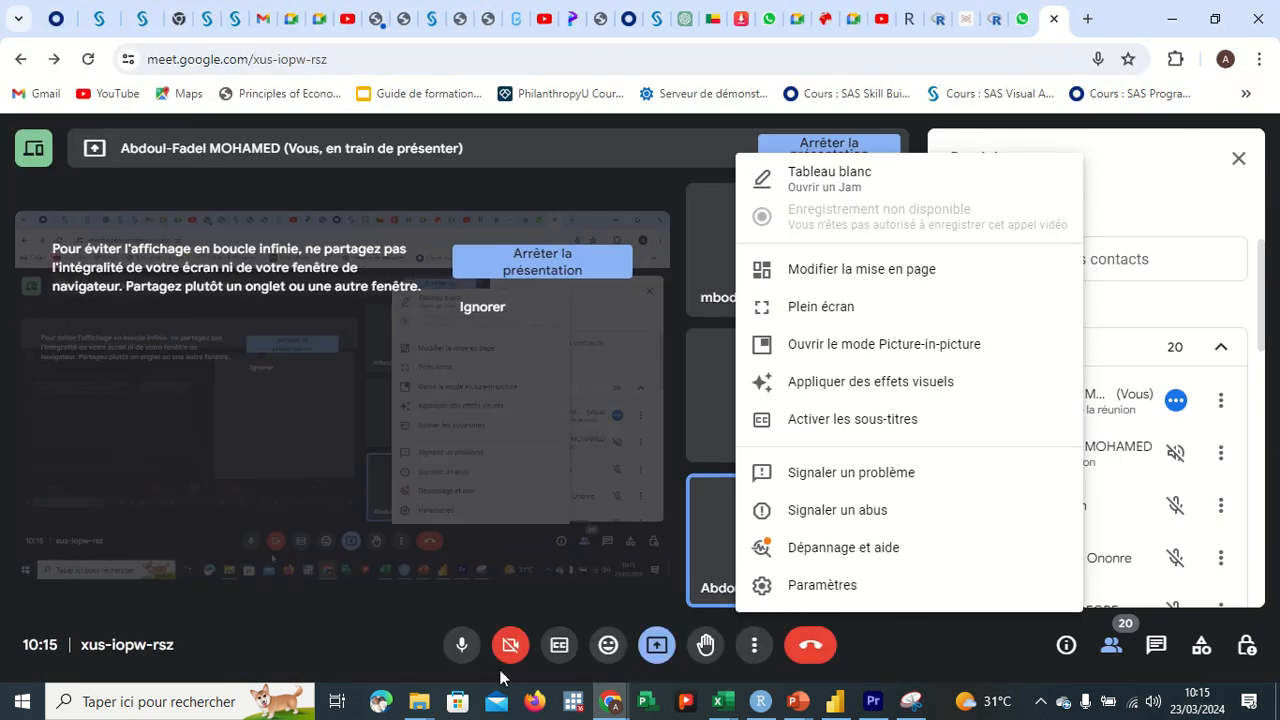
{"action": "left_click", "coordinate": [467, 652]}
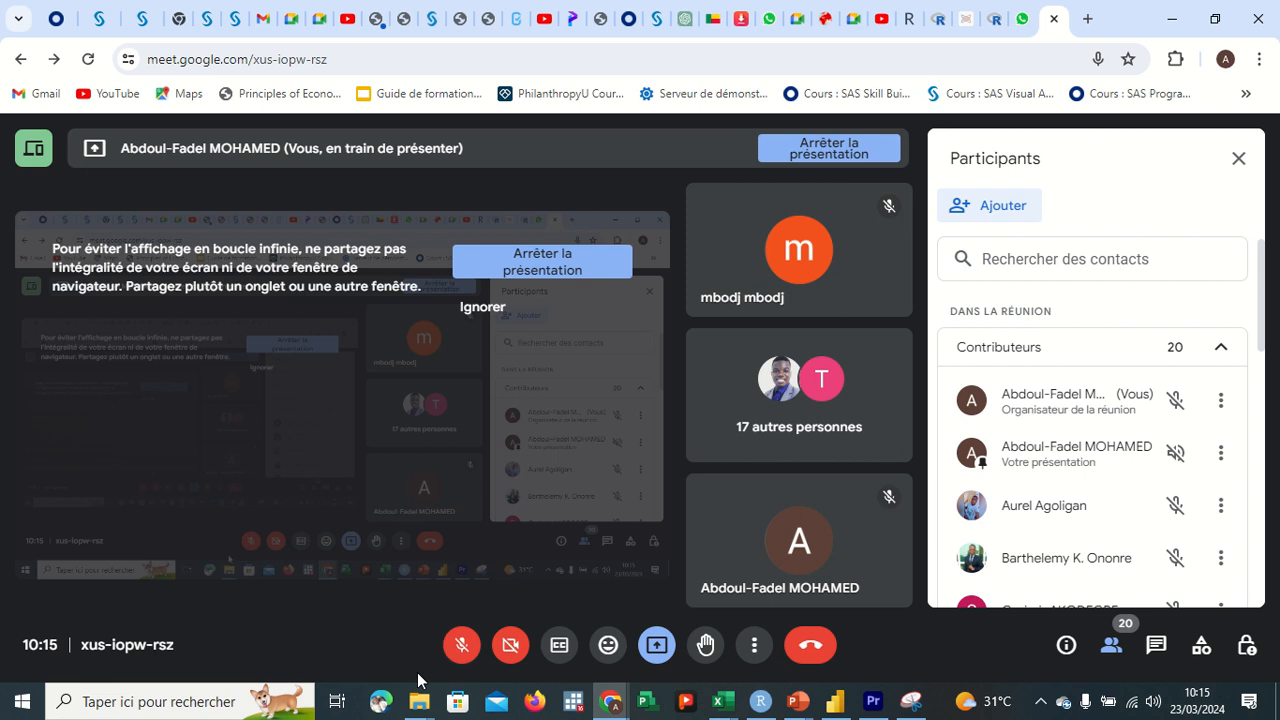
{"action": "left_click", "coordinate": [457, 652]}
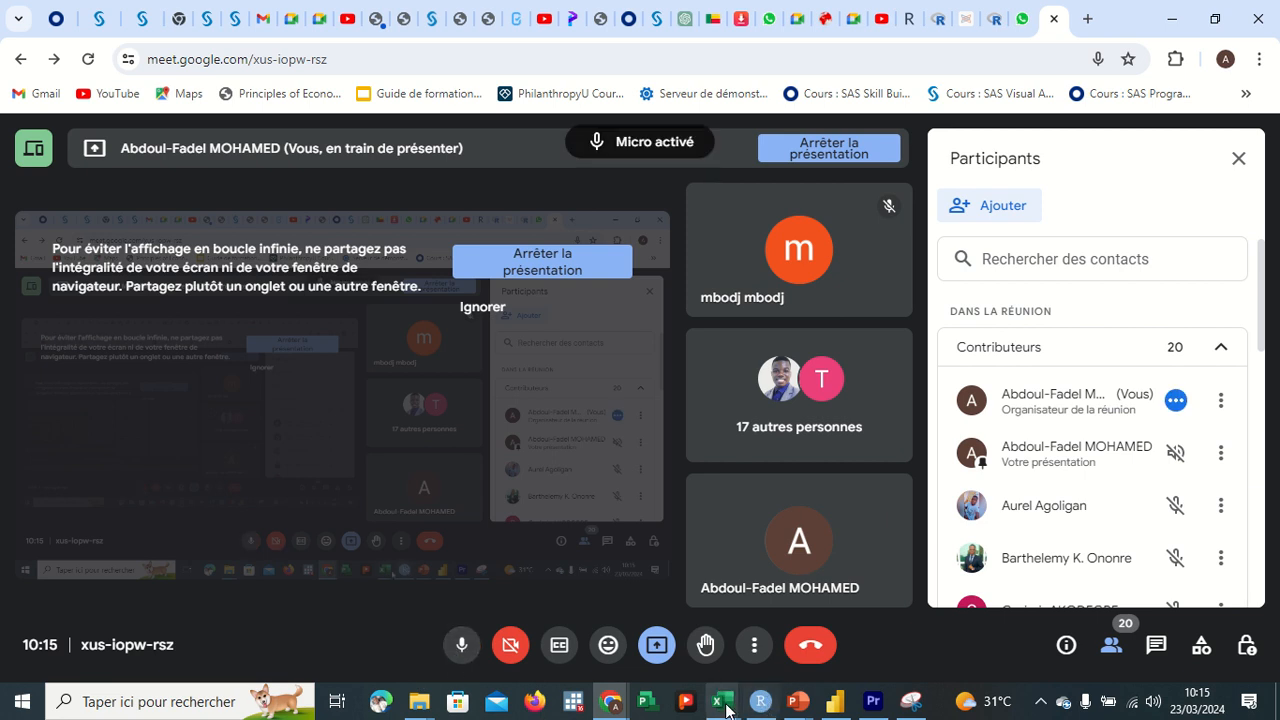
Return to the Power Query editor showing Tableau1 and close the query settings pane to widen the data preview.
{"action": "mouse_move", "coordinate": [722, 704]}
{"action": "left_click", "coordinate": [875, 653]}
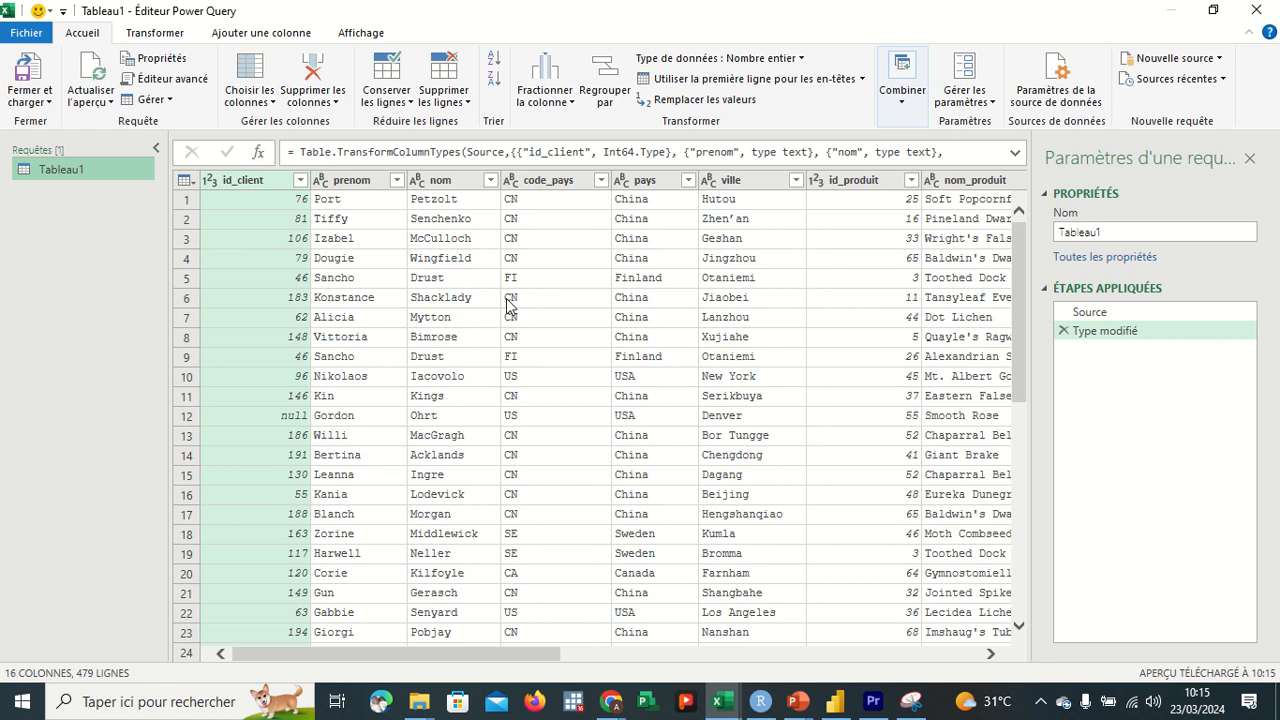
{"action": "left_click", "coordinate": [1256, 161]}
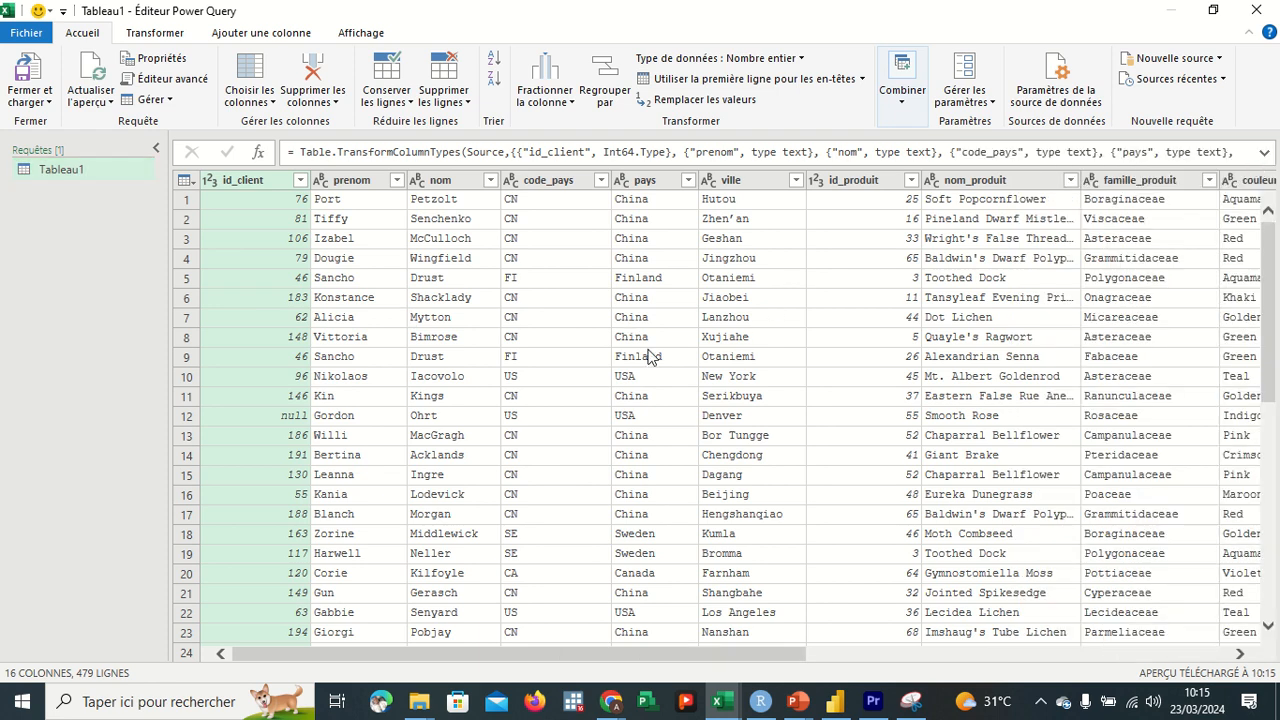
{"action": "scroll", "coordinate": [399, 287], "scroll_direction": "down", "scroll_amount": 1}
{"action": "scroll", "coordinate": [399, 287], "scroll_direction": "up", "scroll_amount": 1}
Switch to Google Meet, admit the waiting participant and minimize the meeting window to return to Power Query.
{"action": "mouse_move", "coordinate": [610, 701]}
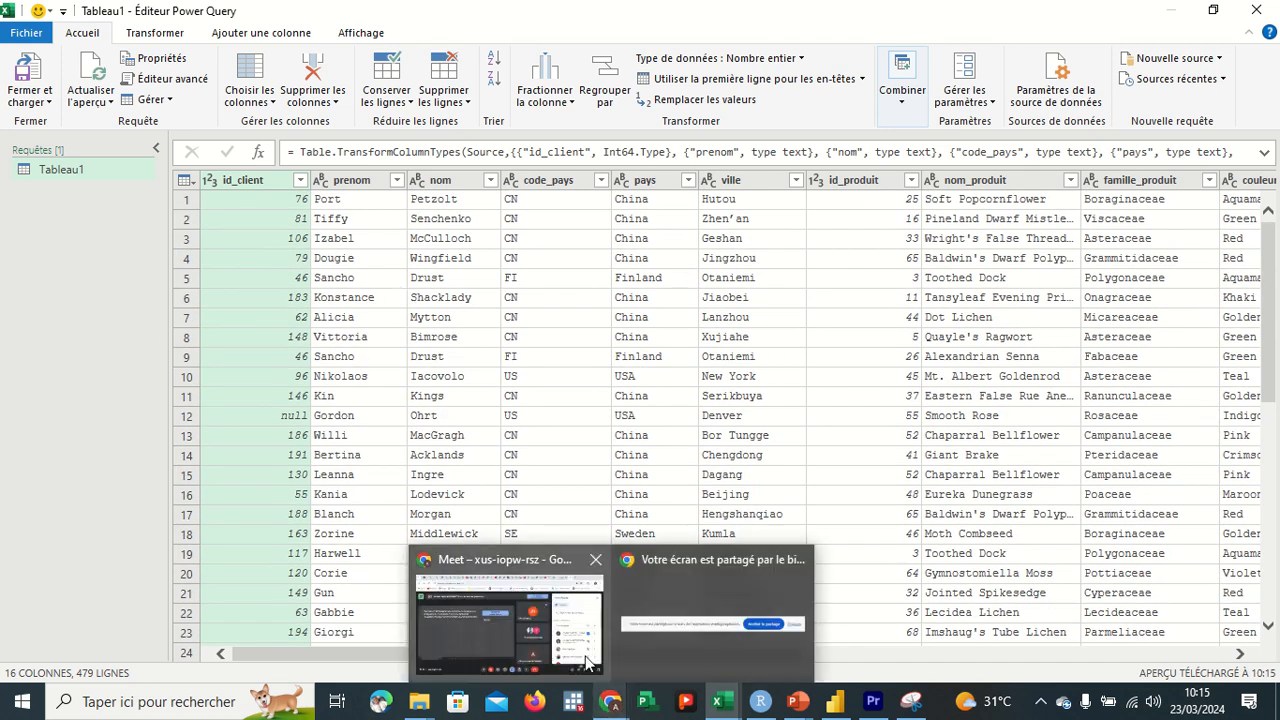
{"action": "left_click", "coordinate": [548, 657]}
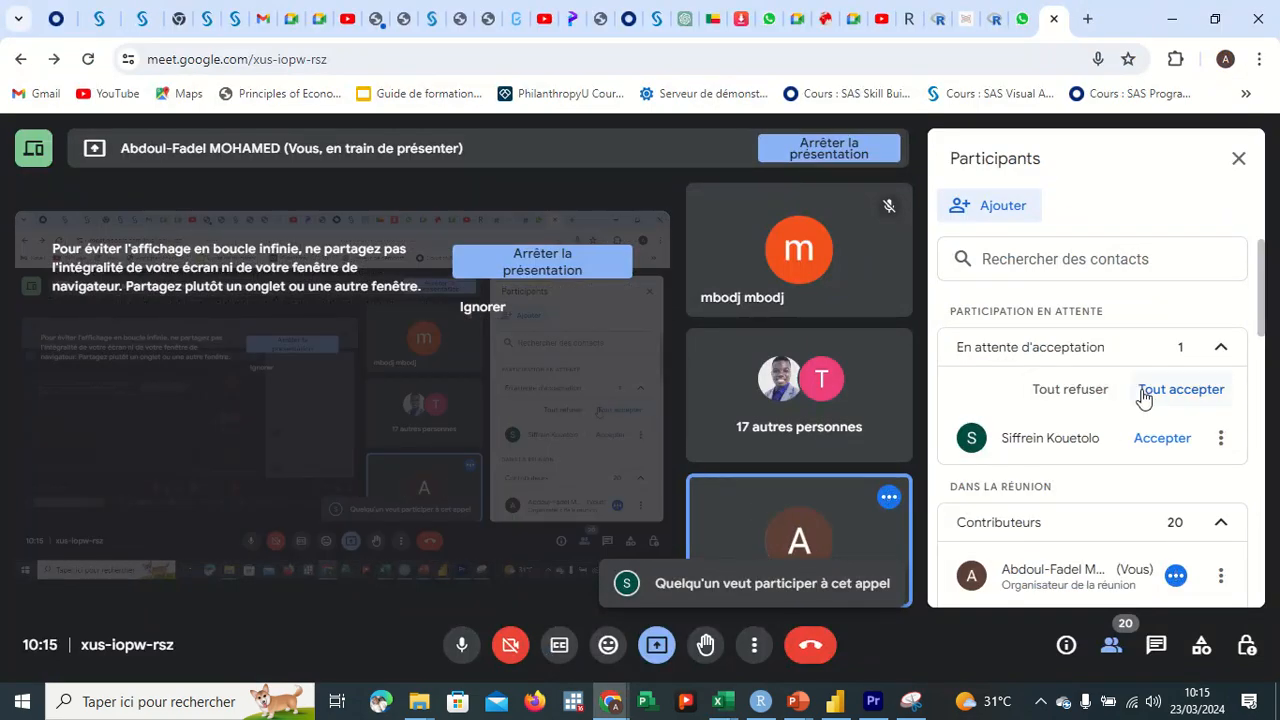
{"action": "left_click", "coordinate": [1143, 440]}
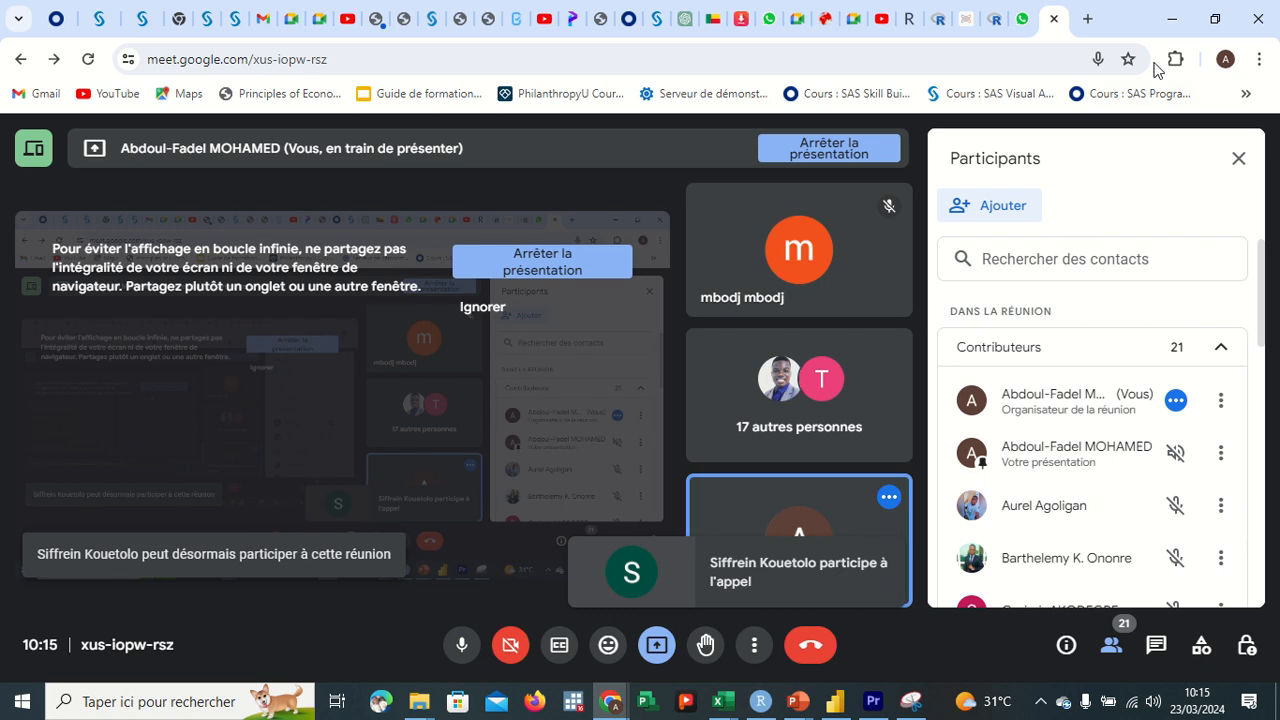
{"action": "left_click", "coordinate": [1172, 28]}
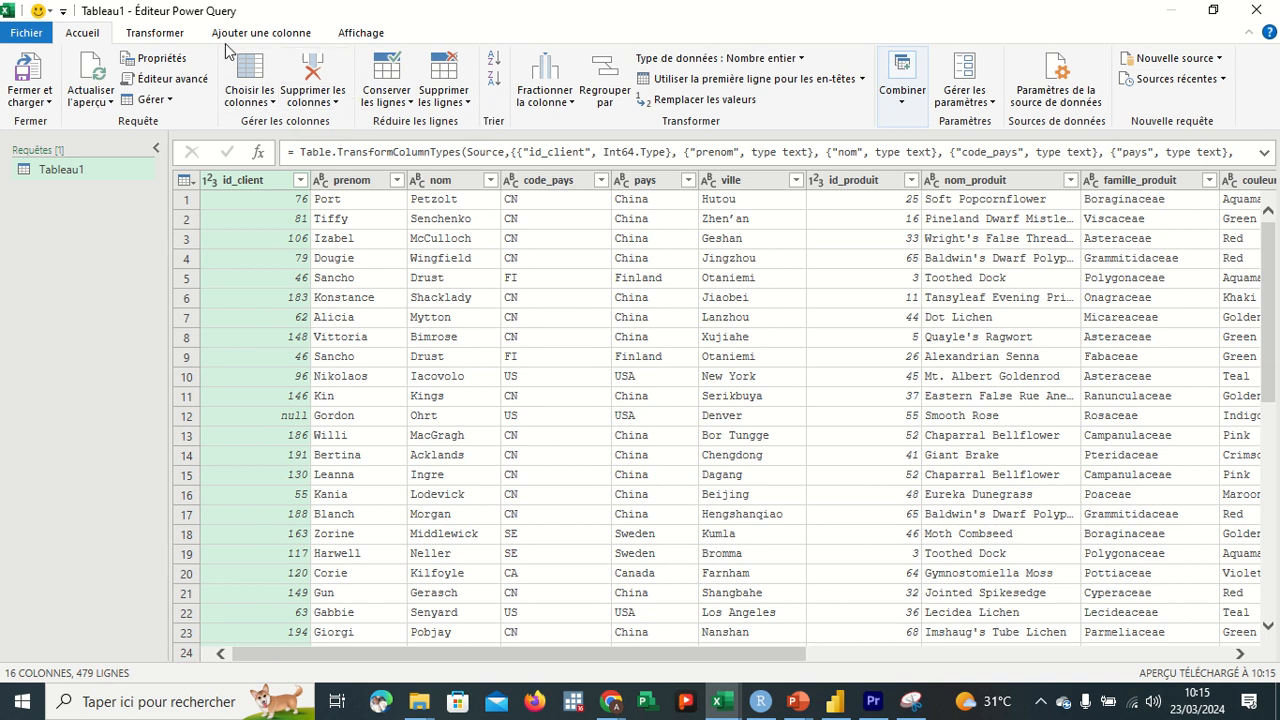
Examine the editor's display options, the first rows of Tableau1 and the home commands for choosing columns.
{"action": "left_click", "coordinate": [358, 40]}
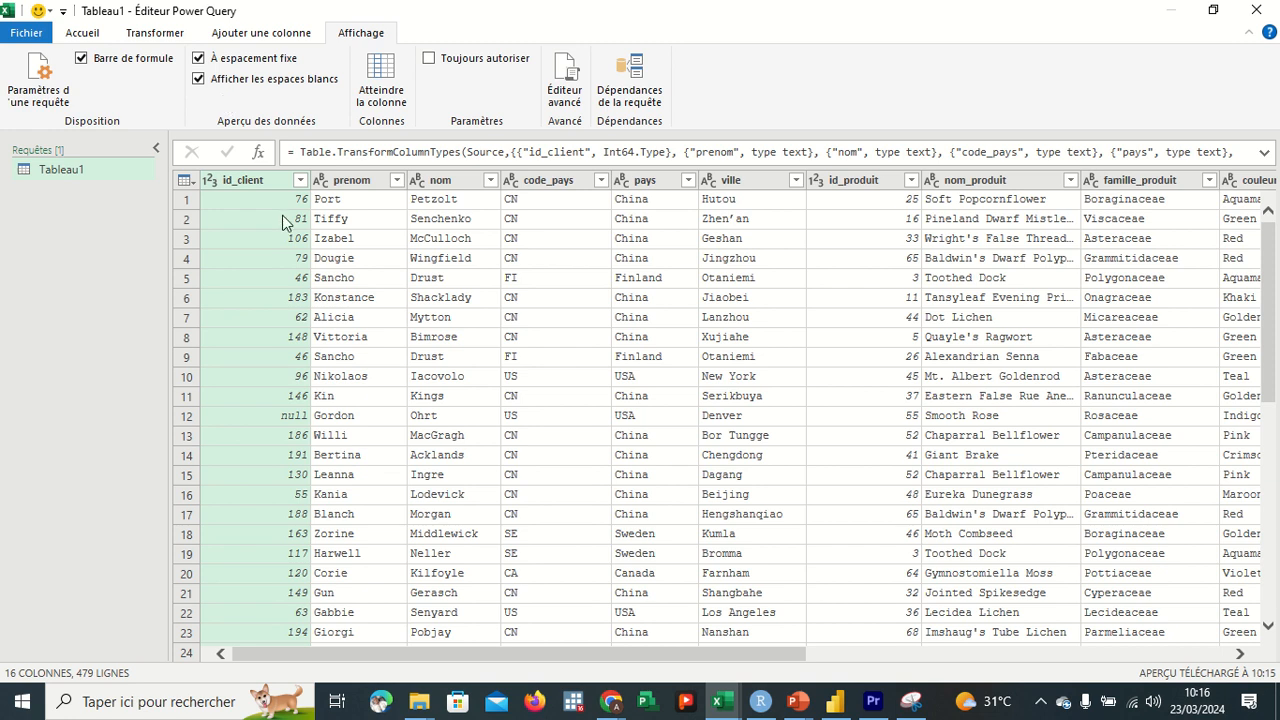
{"action": "scroll", "coordinate": [327, 305], "scroll_direction": "down", "scroll_amount": 3}
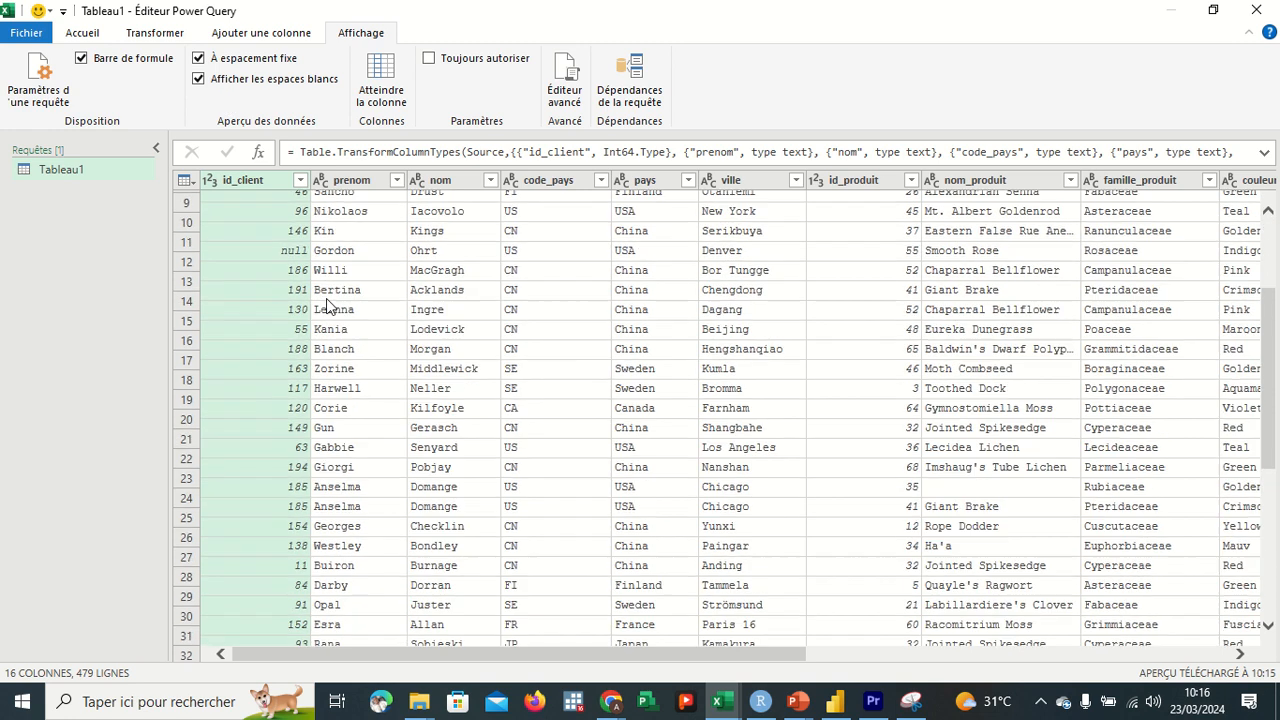
{"action": "scroll", "coordinate": [327, 305], "scroll_direction": "up", "scroll_amount": 3}
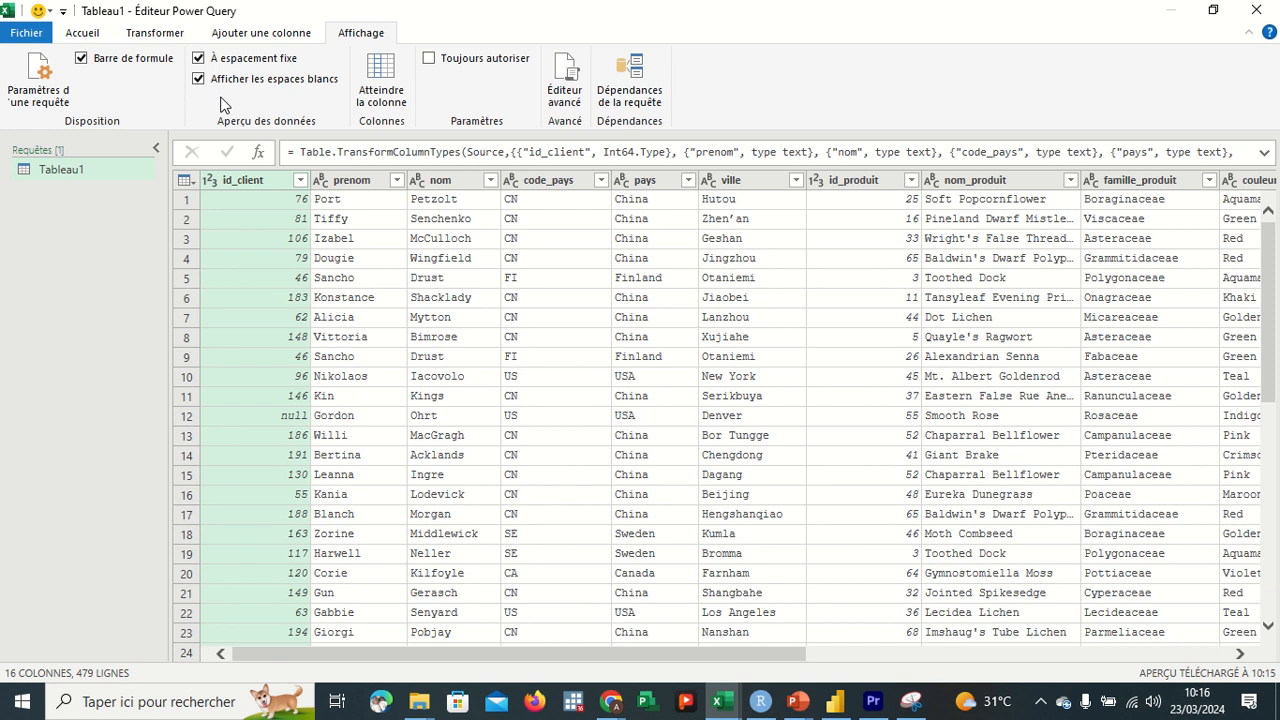
{"action": "left_click", "coordinate": [82, 33]}
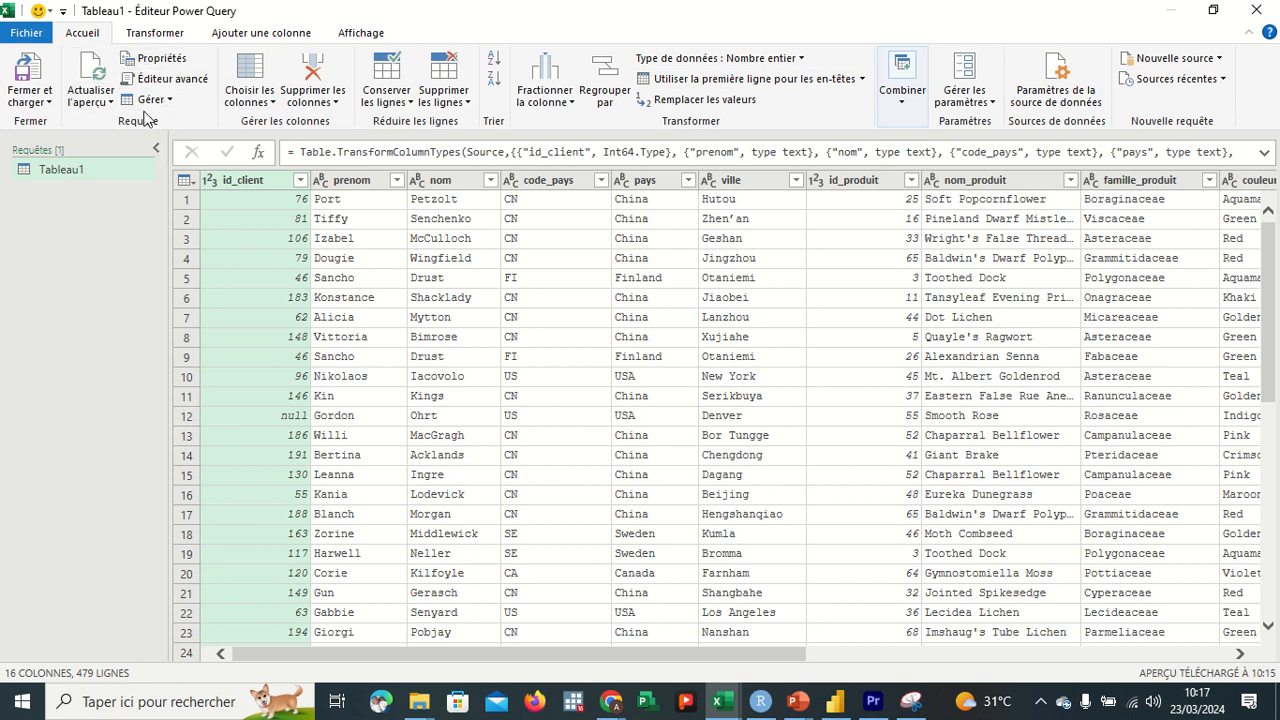
{"action": "left_click", "coordinate": [272, 108]}
Switch to Google Meet, ignore the infinite-mirror warning on the presentation and return to the Power Query editor.
{"action": "left_click", "coordinate": [611, 701]}
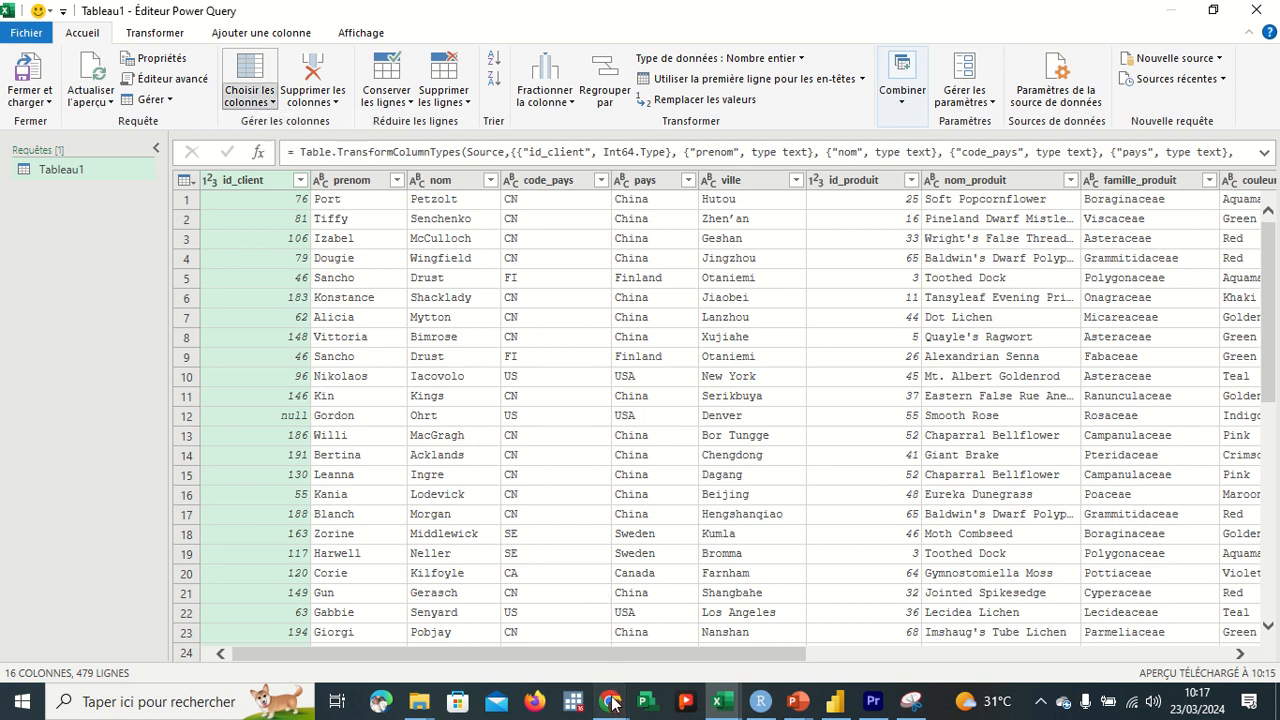
{"action": "left_click", "coordinate": [594, 598]}
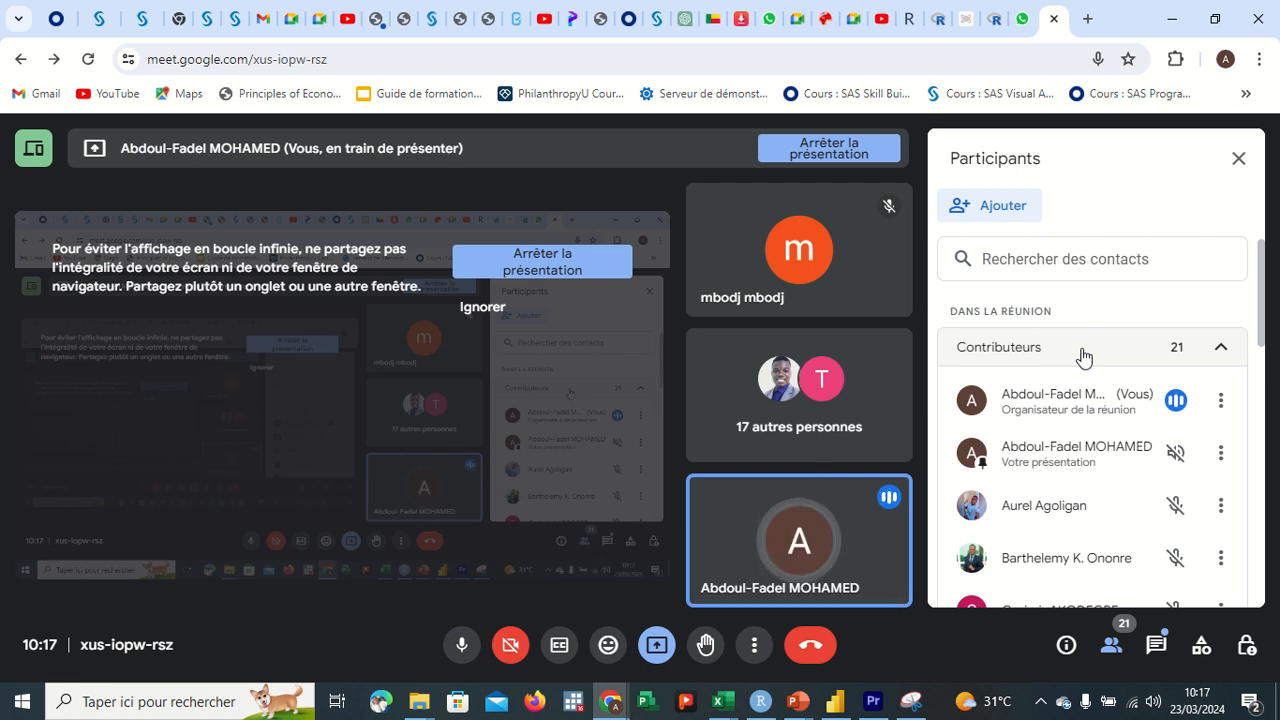
{"action": "left_click", "coordinate": [480, 306]}
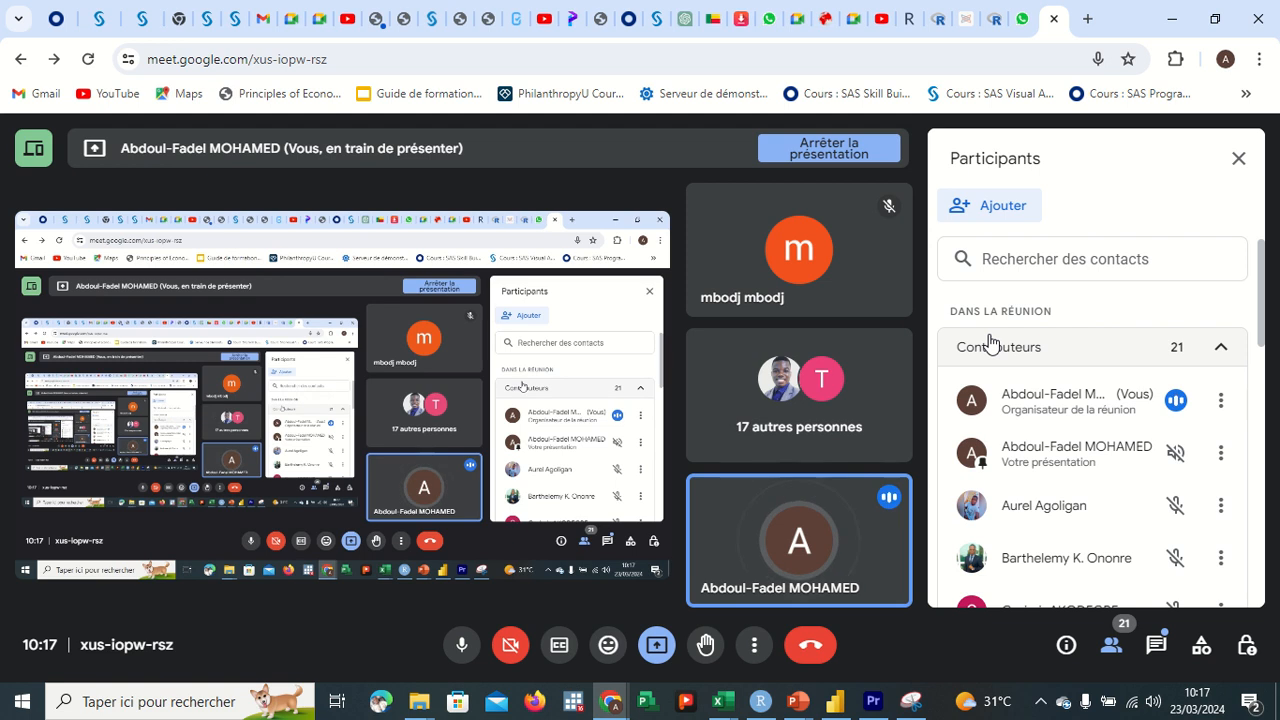
{"action": "mouse_move", "coordinate": [724, 712]}
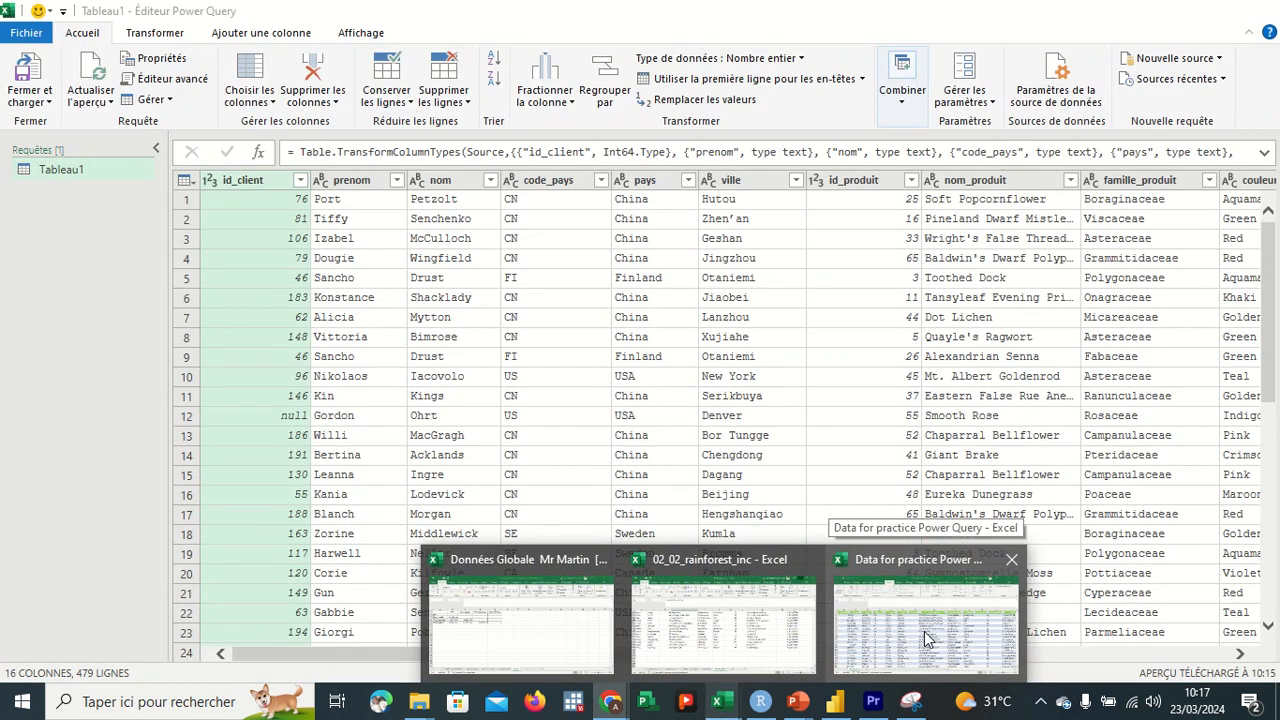
{"action": "left_click", "coordinate": [925, 640]}
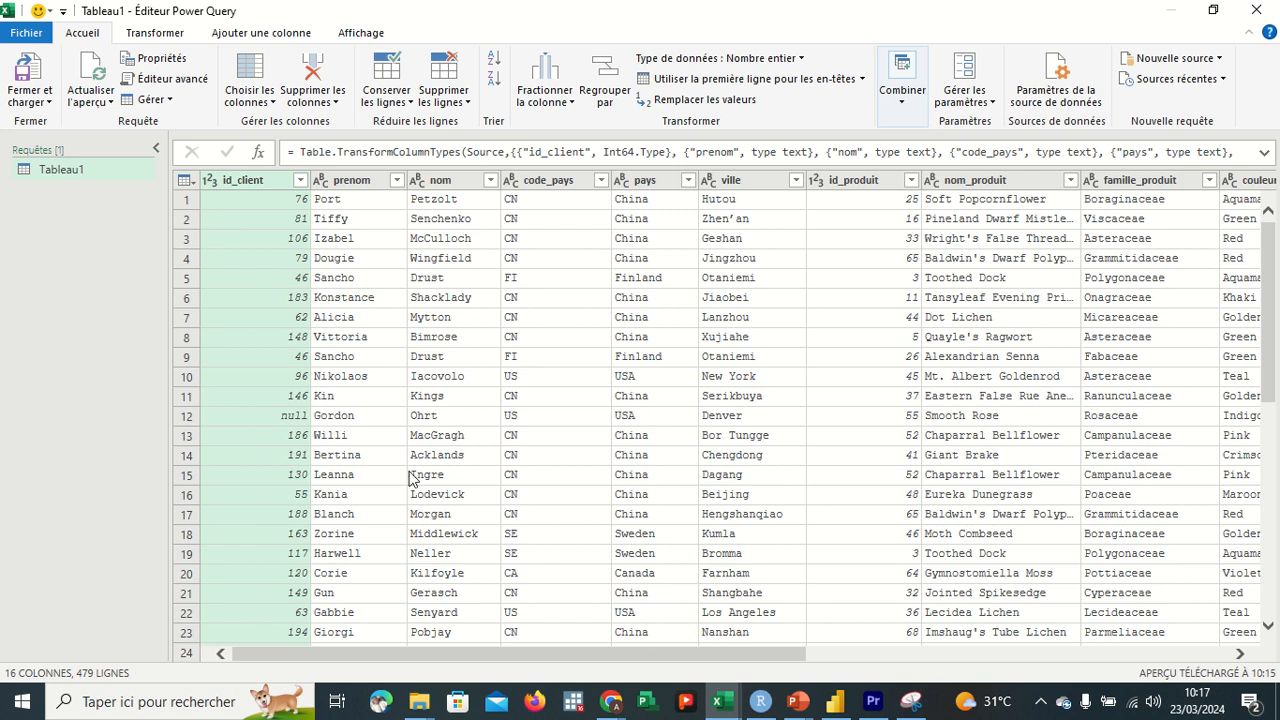
Examine the Tableau1 preview rows down to about row 200 and return to the first row.
{"action": "scroll", "coordinate": [340, 480], "scroll_direction": "down", "scroll_amount": 3}
{"action": "scroll", "coordinate": [410, 477], "scroll_direction": "down", "scroll_amount": 6}
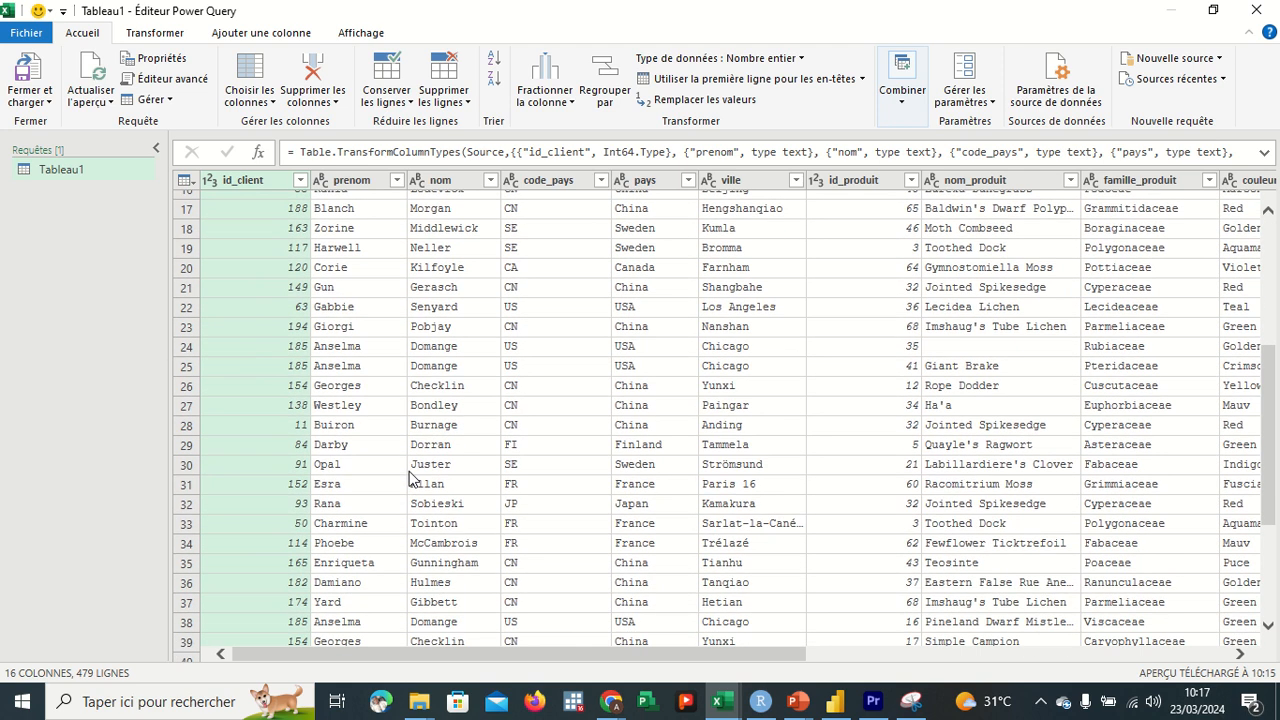
{"action": "scroll", "coordinate": [410, 477], "scroll_direction": "down", "scroll_amount": 14}
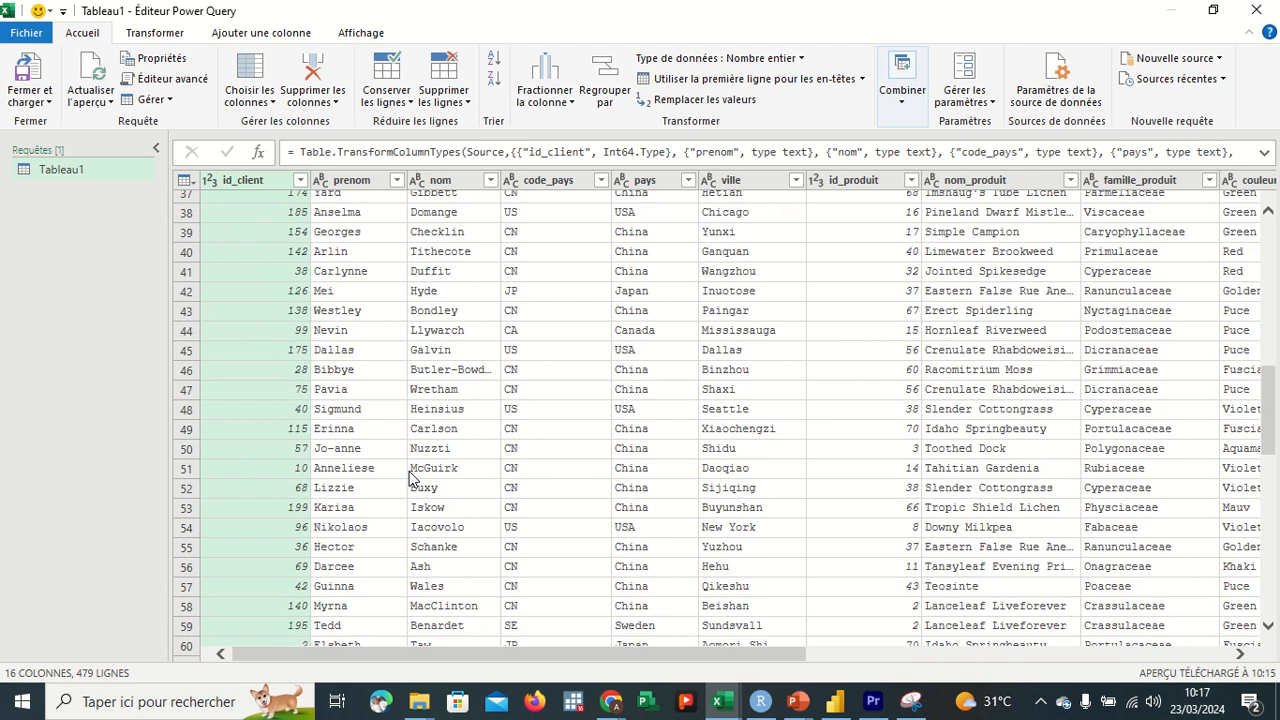
{"action": "scroll", "coordinate": [410, 477], "scroll_direction": "down", "scroll_amount": 14}
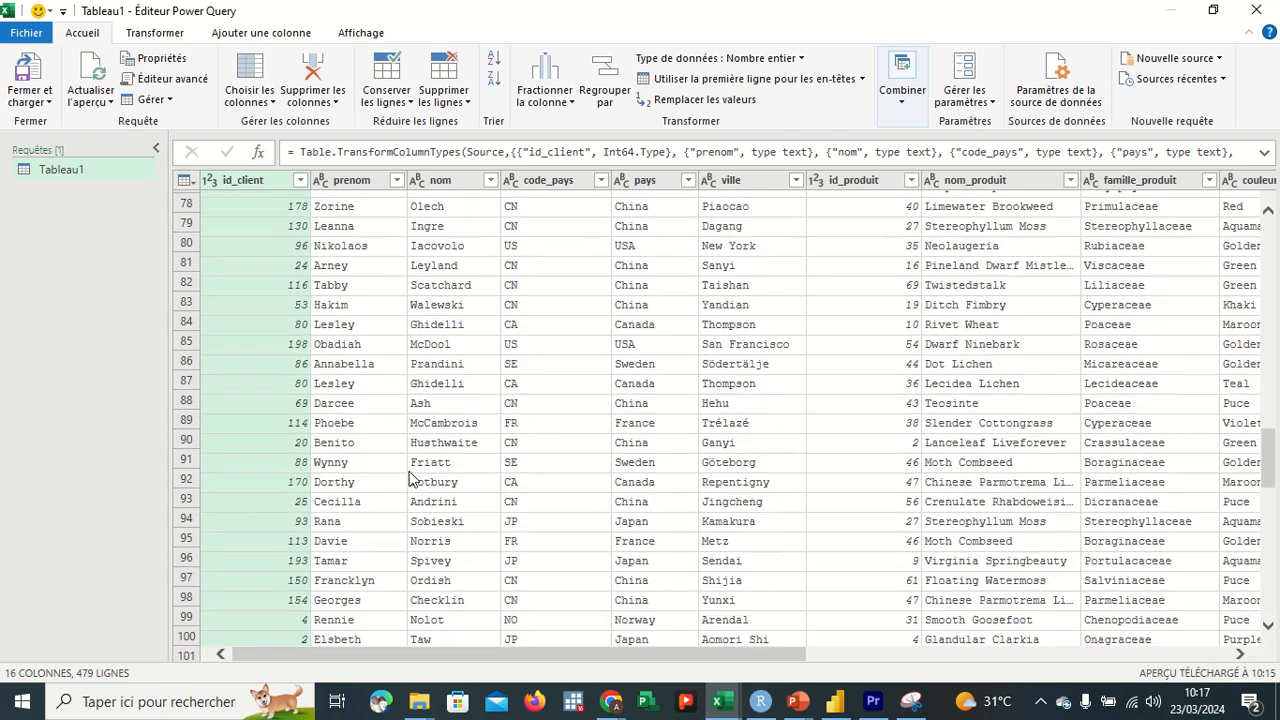
{"action": "scroll", "coordinate": [410, 477], "scroll_direction": "down", "scroll_amount": 13}
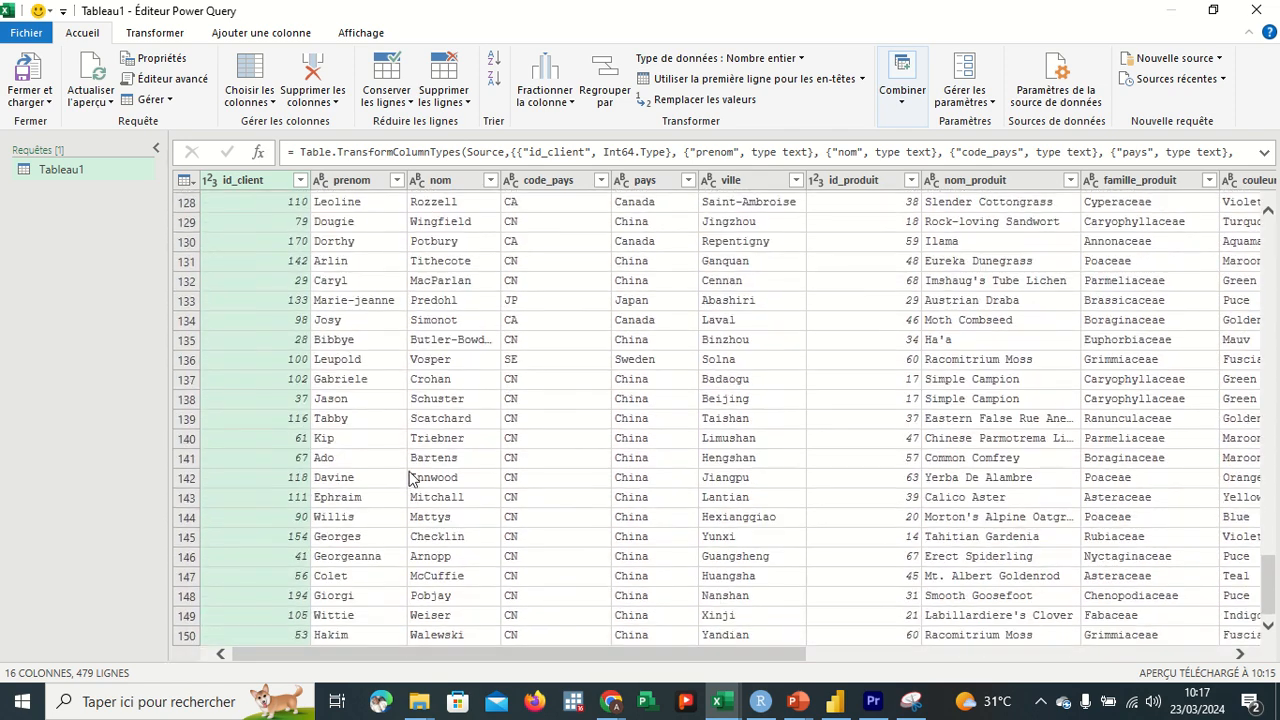
{"action": "scroll", "coordinate": [410, 477], "scroll_direction": "down", "scroll_amount": 15}
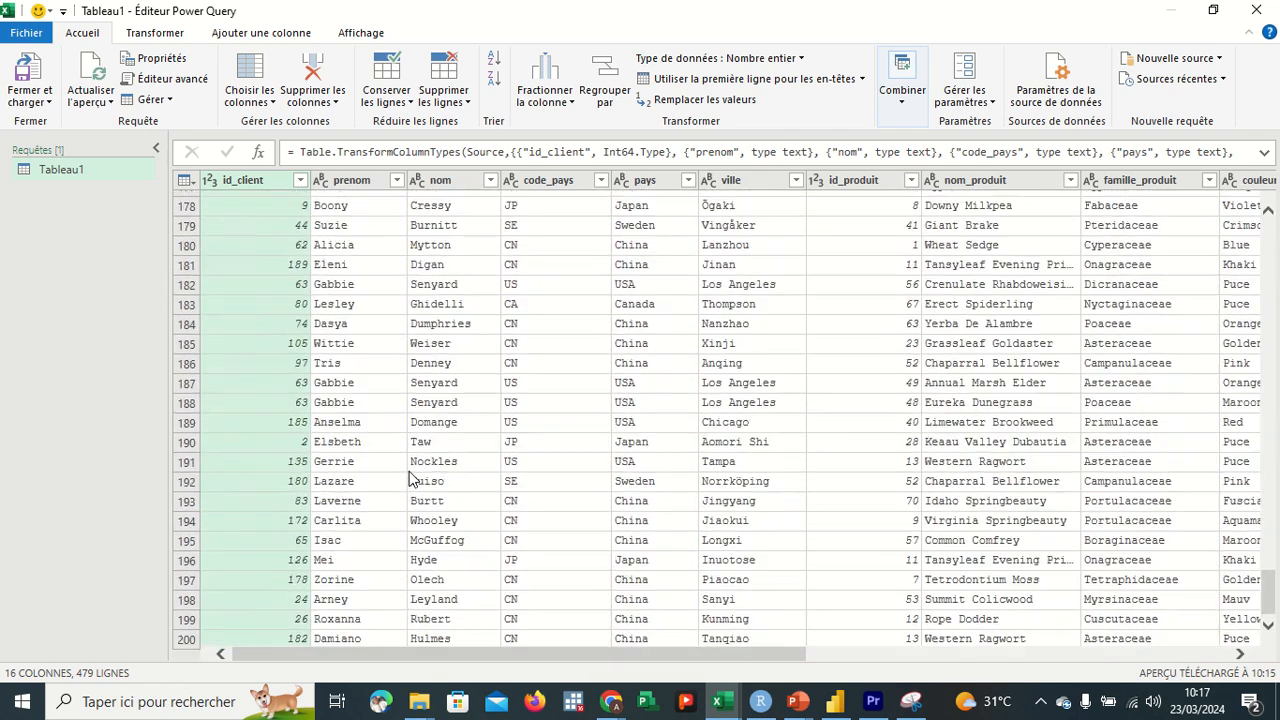
{"action": "scroll", "coordinate": [410, 477], "scroll_direction": "up", "scroll_amount": 20}
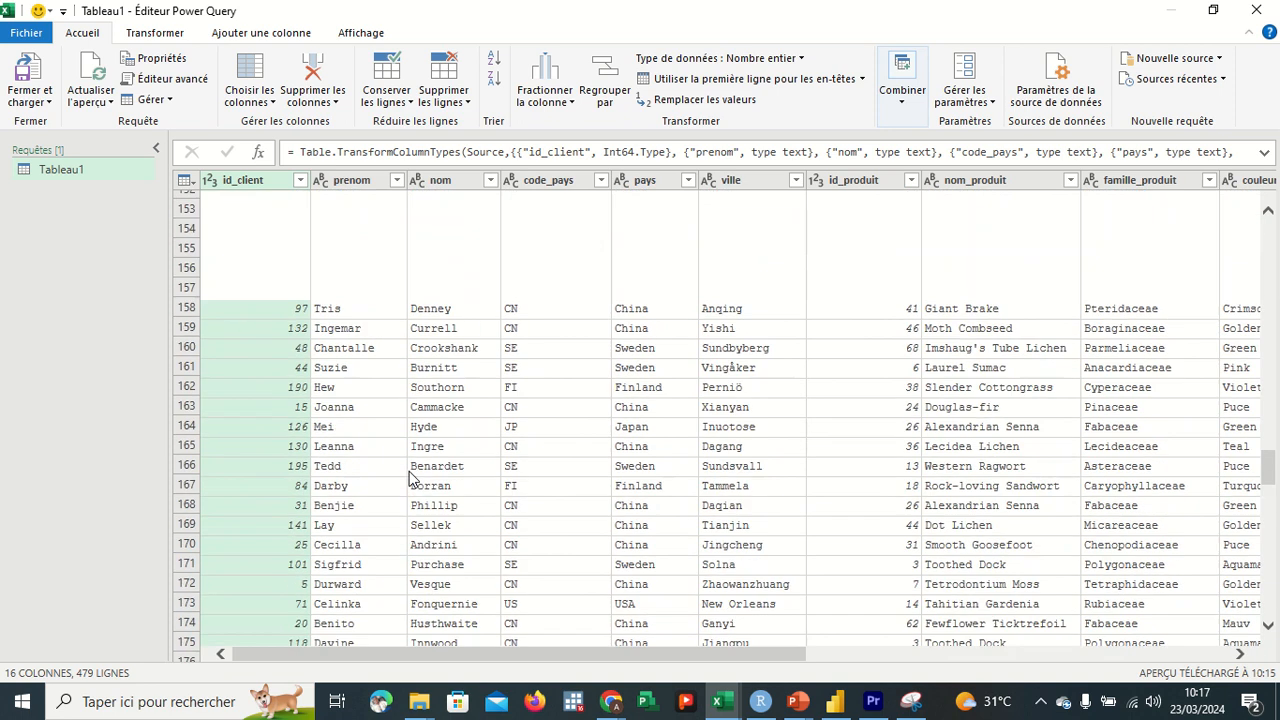
{"action": "scroll", "coordinate": [410, 477], "scroll_direction": "up", "scroll_amount": 20}
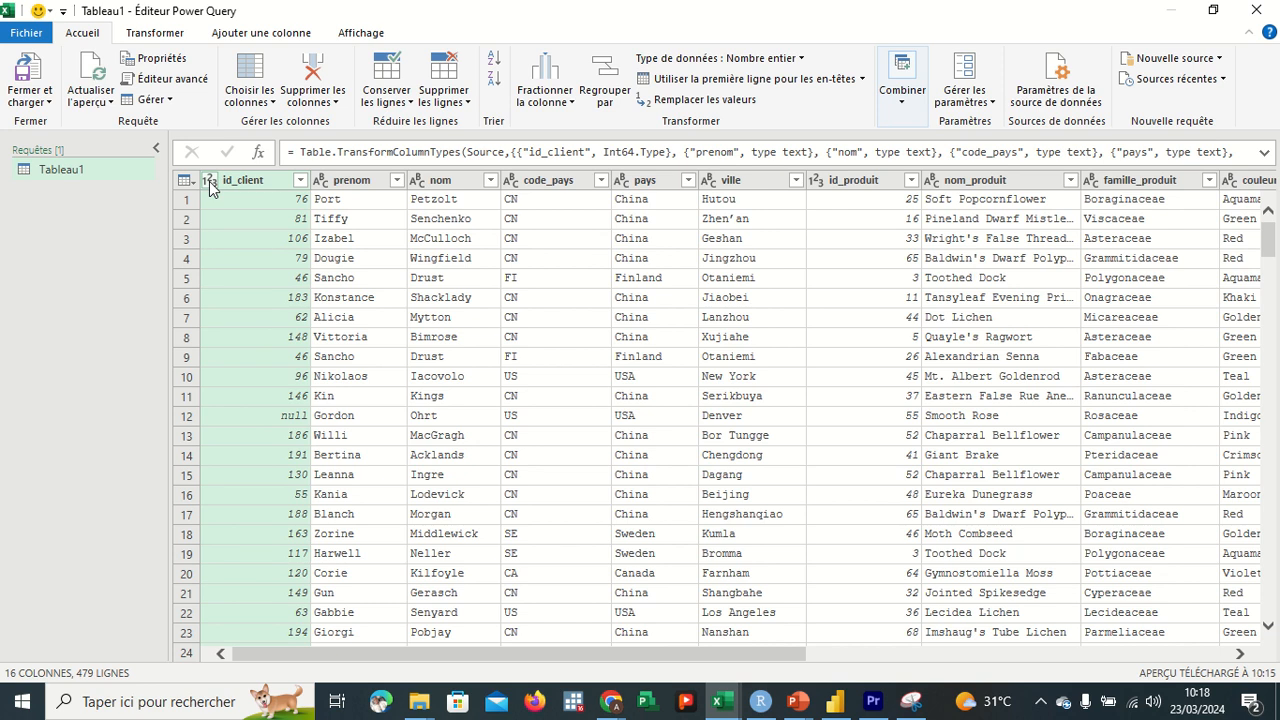
Change the id_client column's data type to Texte, replacing the current type conversion.
{"action": "left_click", "coordinate": [210, 182]}
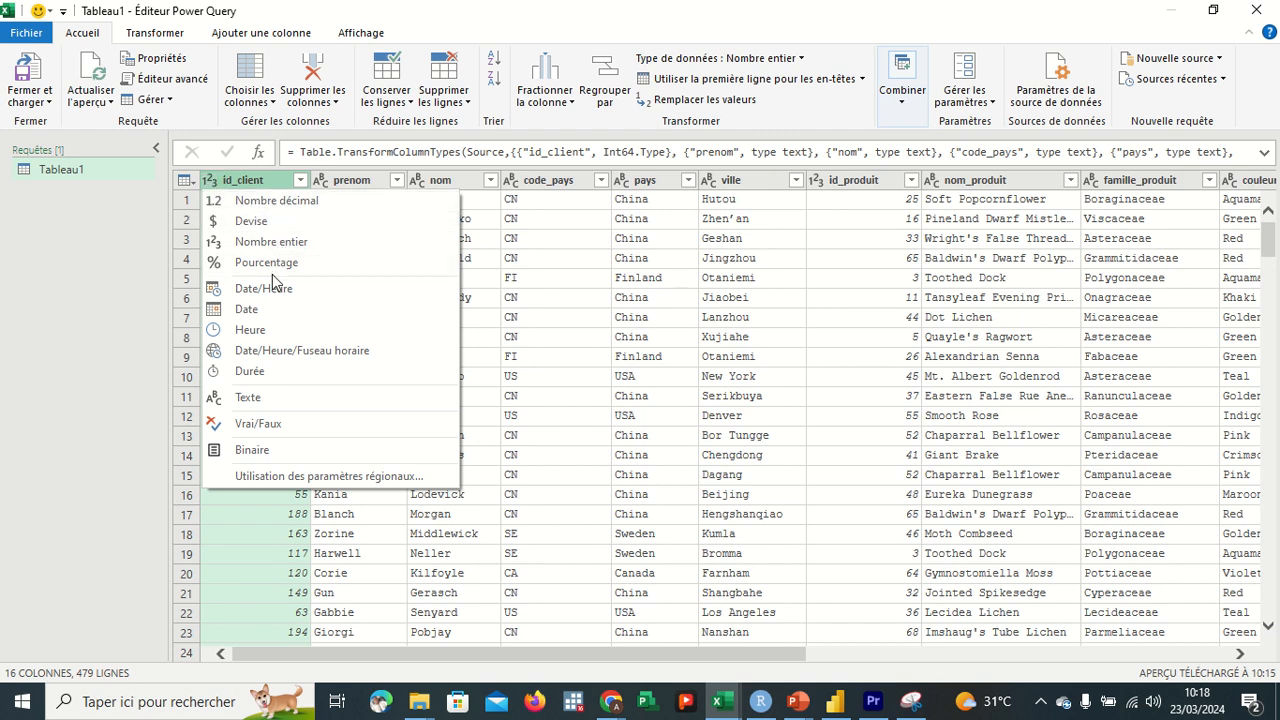
{"action": "left_click", "coordinate": [280, 408]}
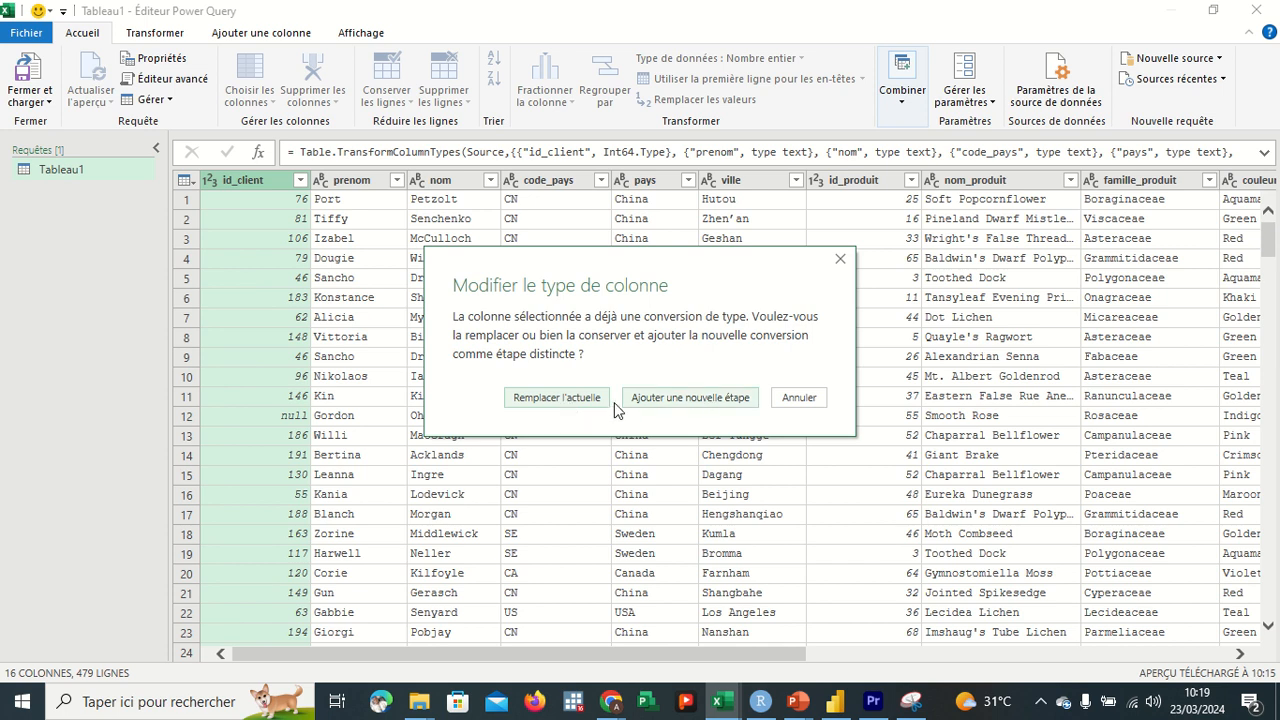
{"action": "left_click", "coordinate": [561, 398]}
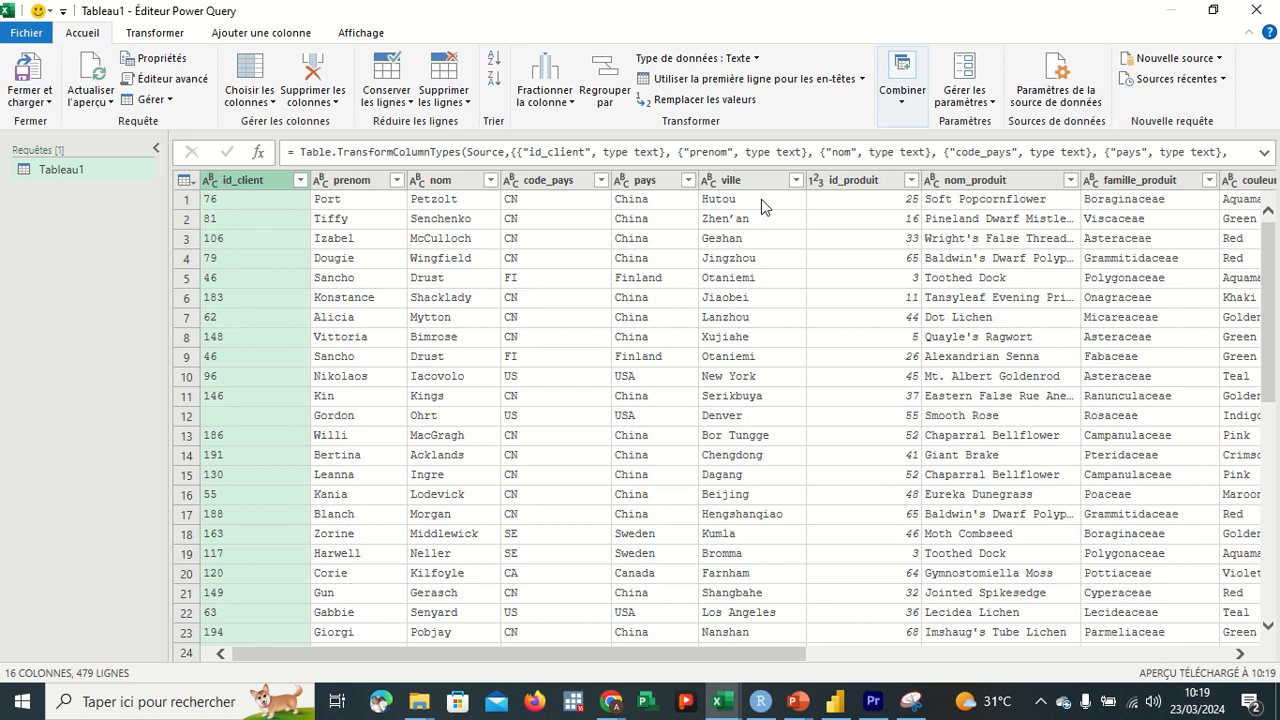
Change the id_produit column's data type to Texte, replacing the current type conversion.
{"action": "scroll", "coordinate": [856, 285], "scroll_direction": "right", "scroll_amount": 3}
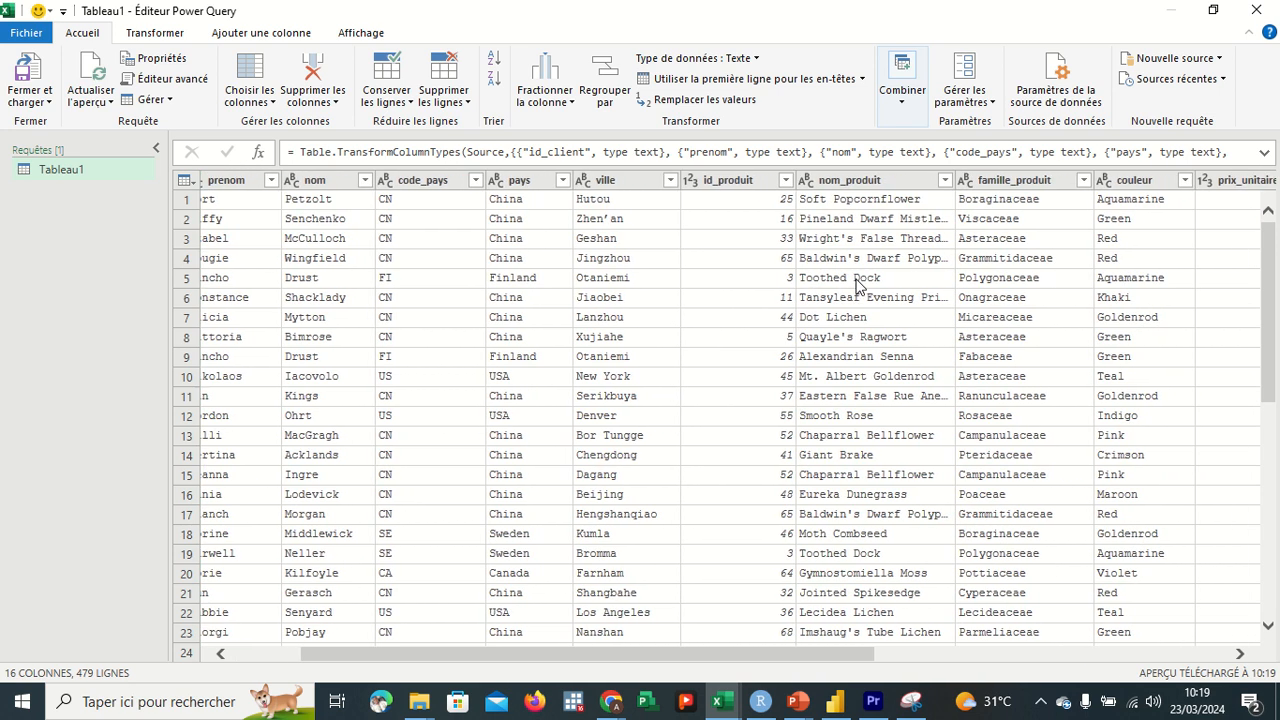
{"action": "left_click", "coordinate": [694, 181]}
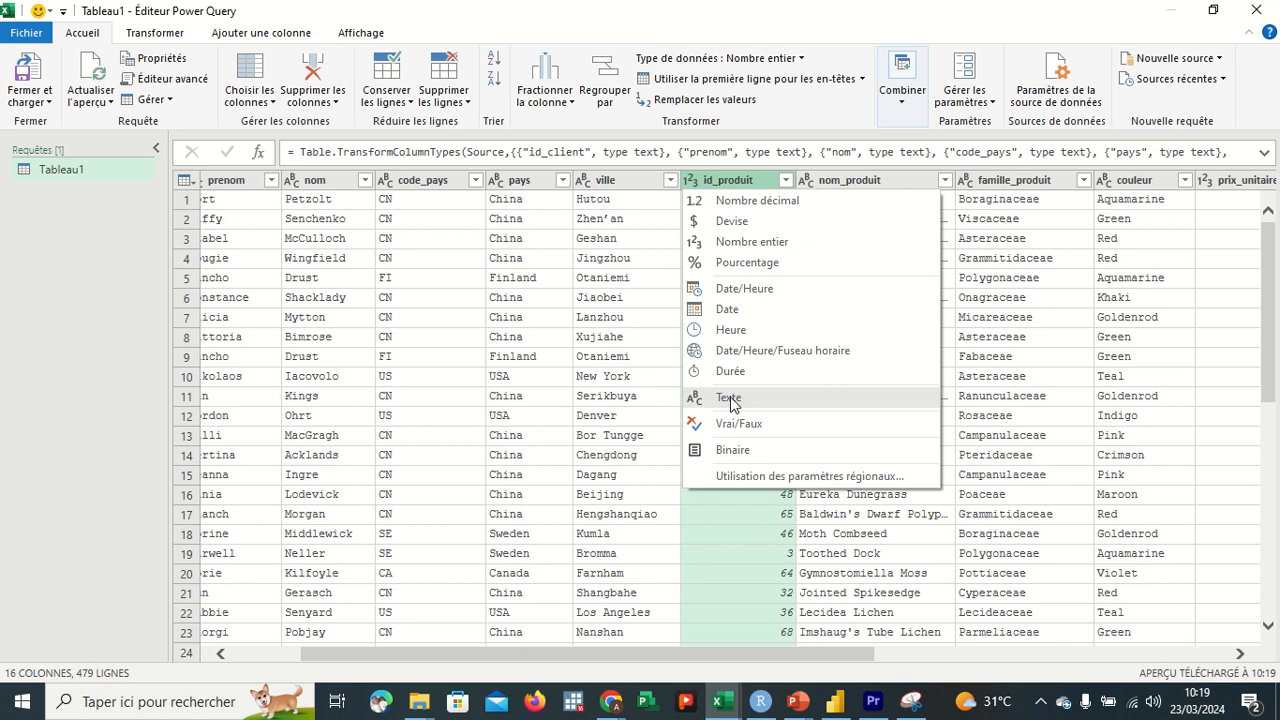
{"action": "left_click", "coordinate": [730, 399]}
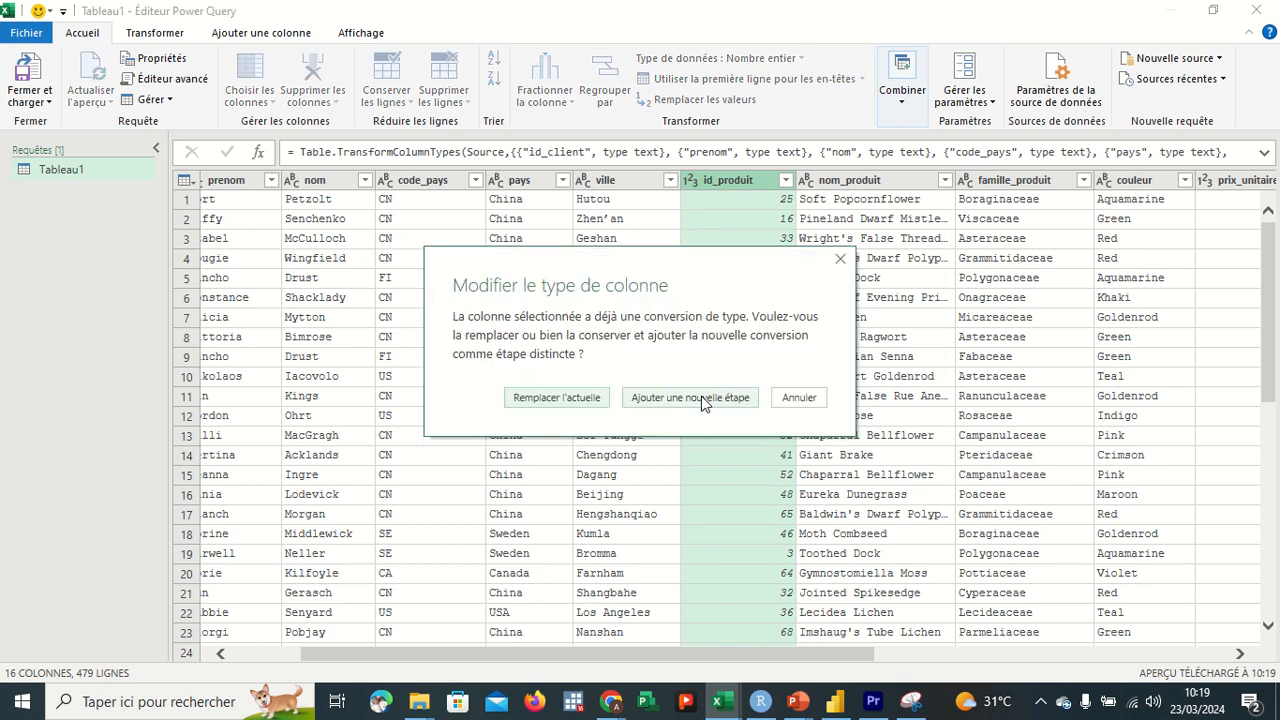
{"action": "left_click", "coordinate": [583, 402]}
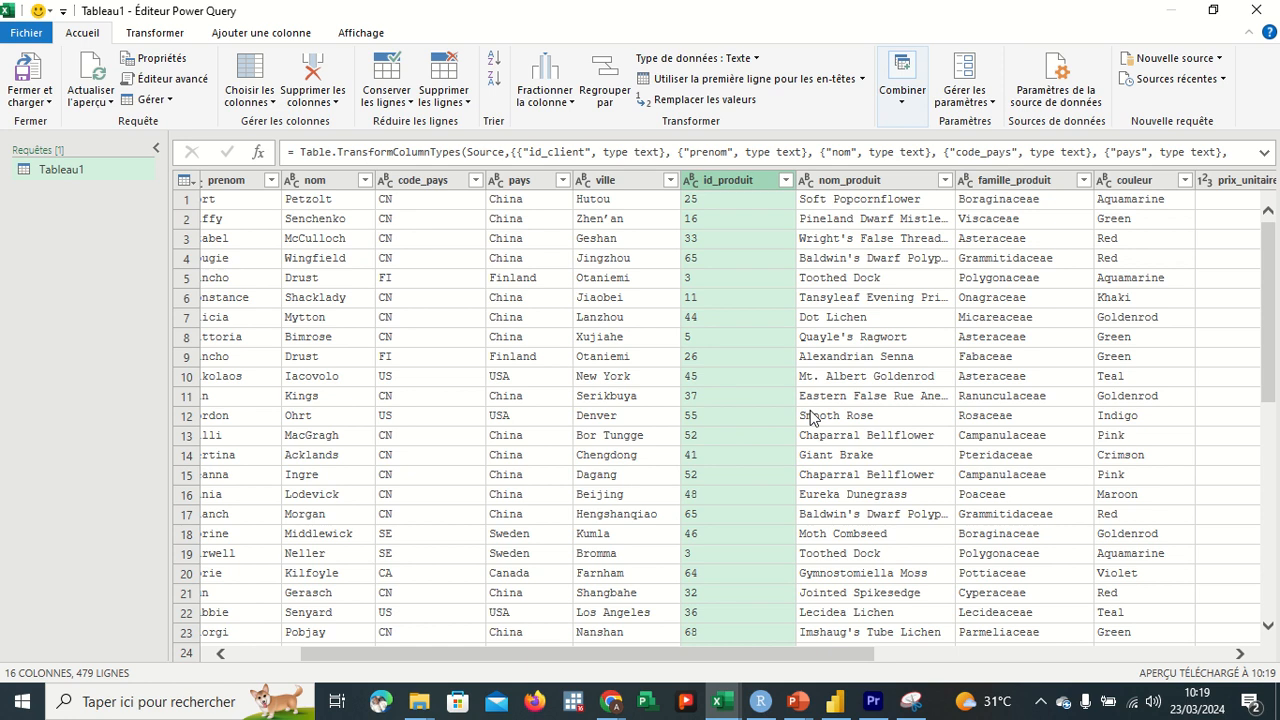
{"action": "scroll", "coordinate": [918, 444], "scroll_direction": "right", "scroll_amount": 5}
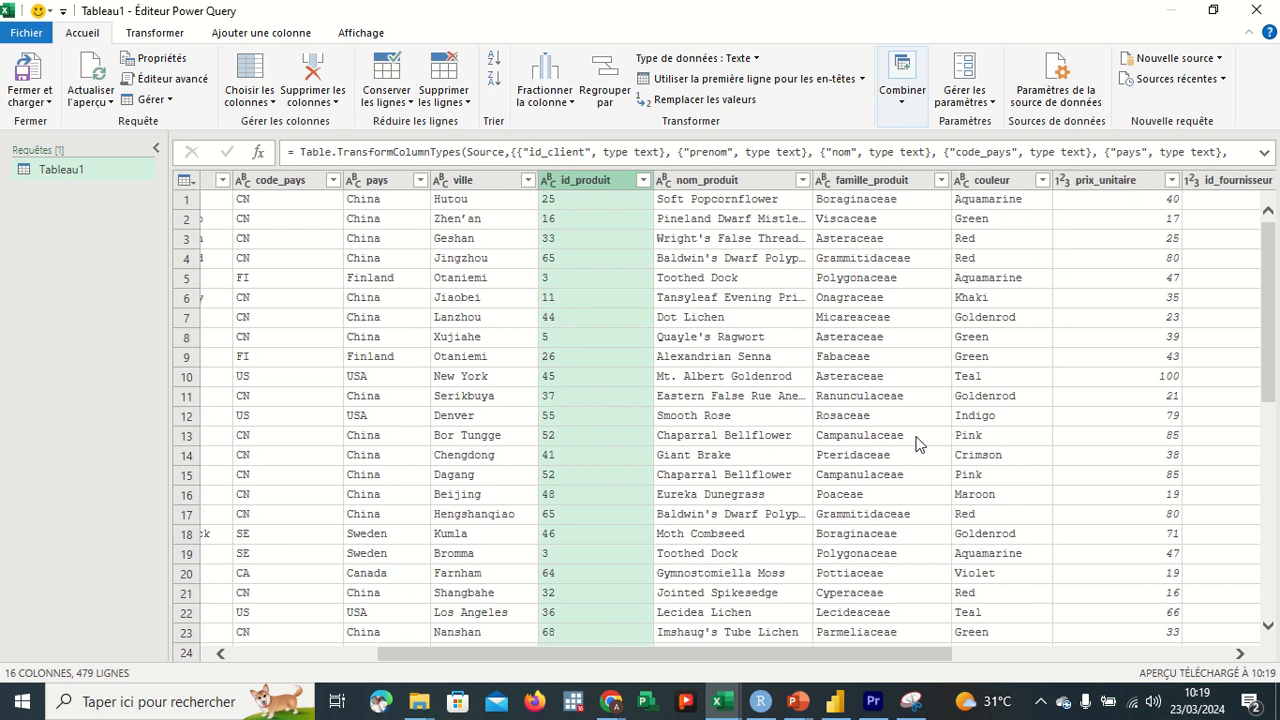
Change the id_fournisseur column's data type to Texte, replacing the current type conversion.
{"action": "scroll", "coordinate": [918, 444], "scroll_direction": "right", "scroll_amount": 3}
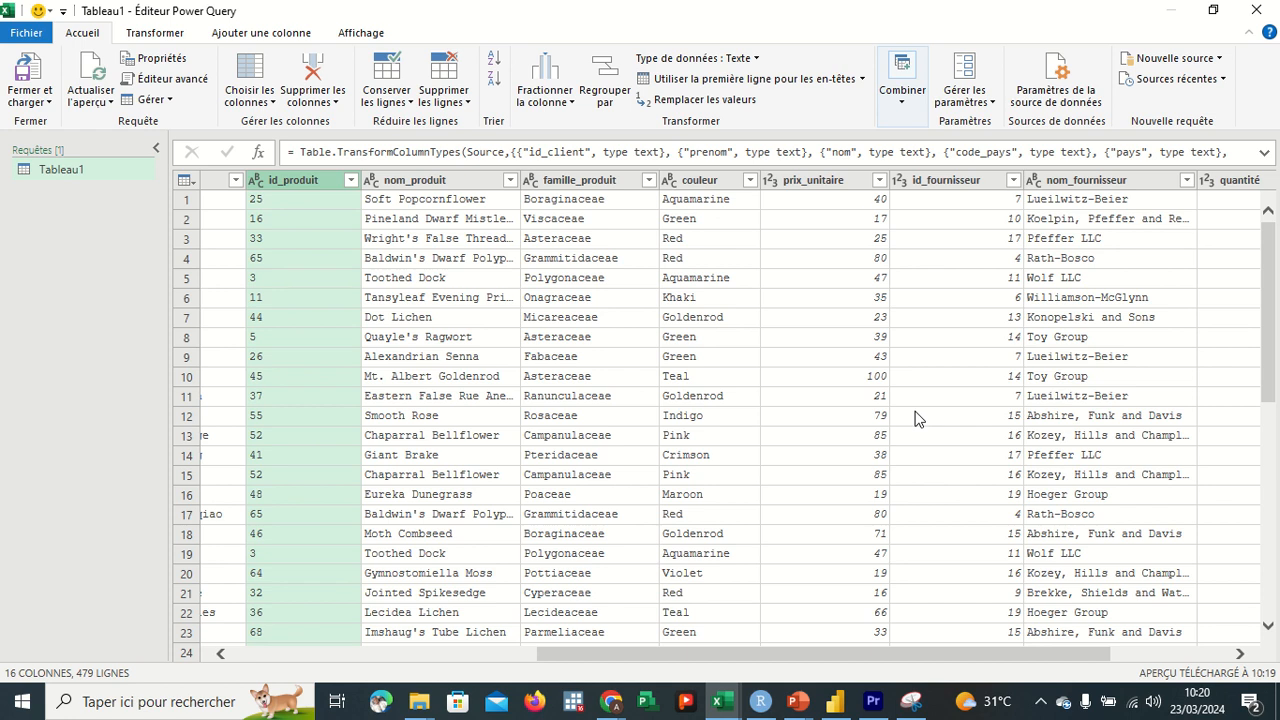
{"action": "left_click", "coordinate": [903, 190]}
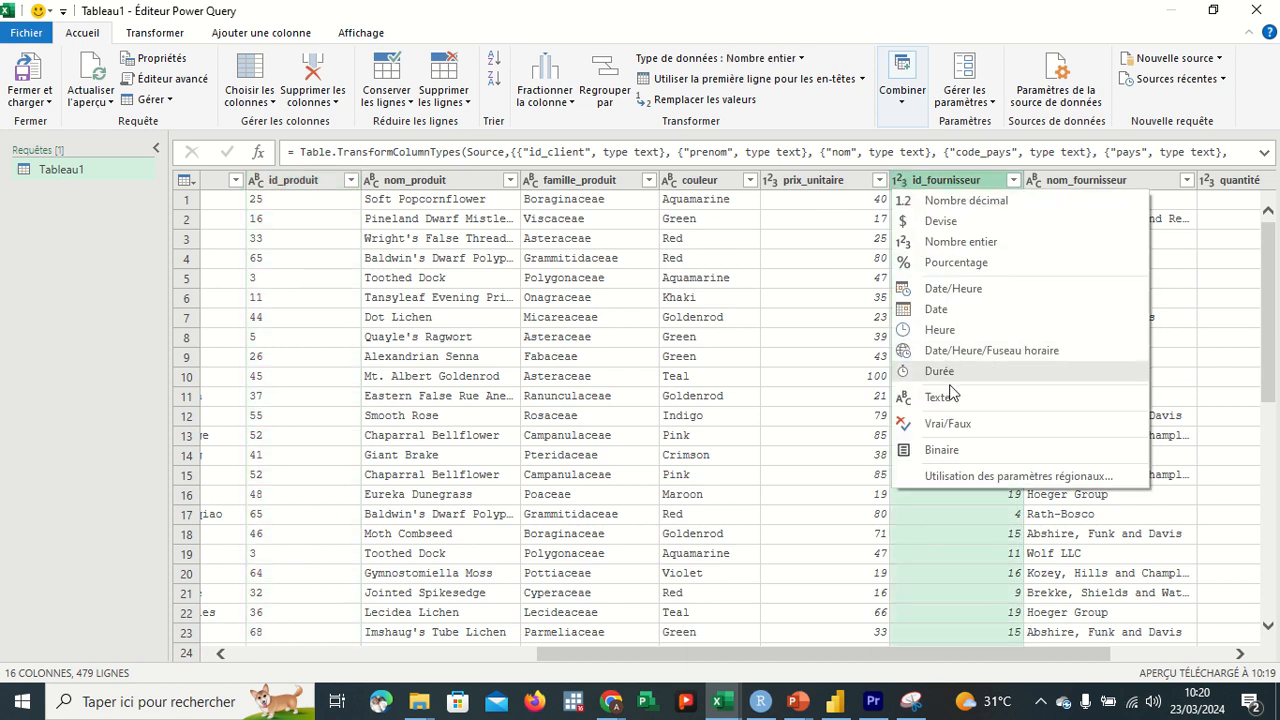
{"action": "left_click", "coordinate": [945, 397]}
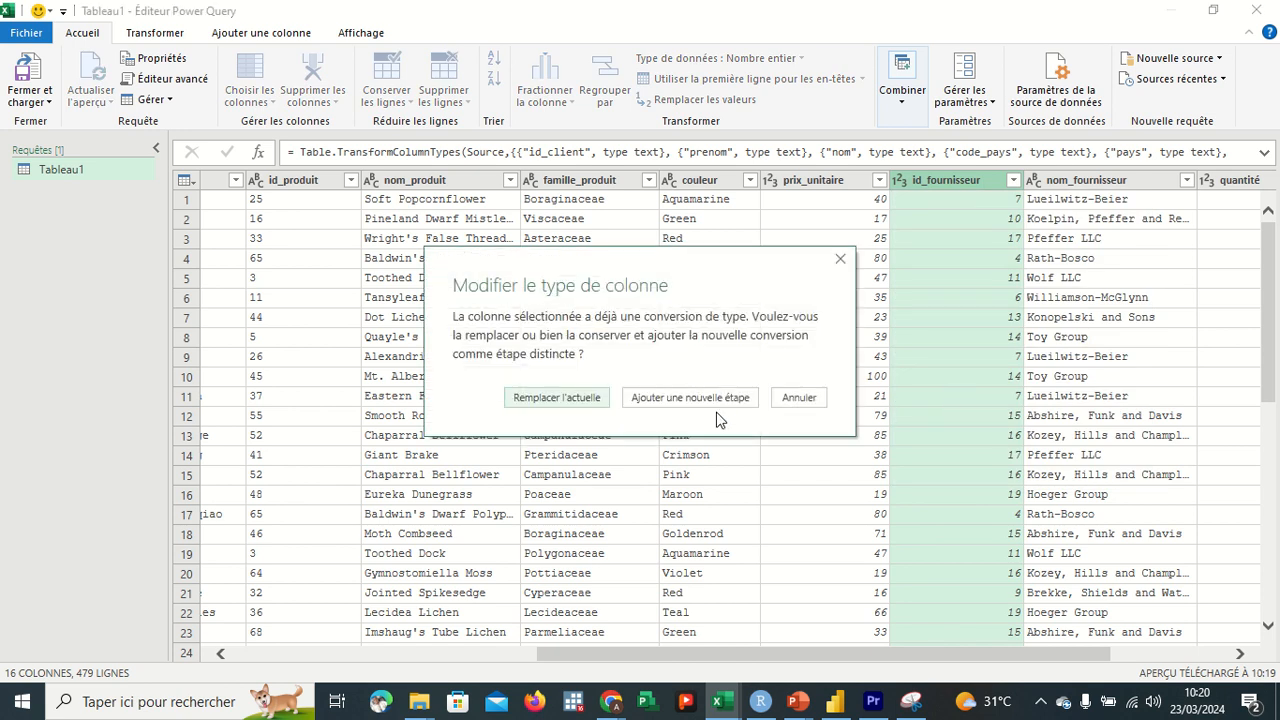
{"action": "left_click", "coordinate": [594, 398]}
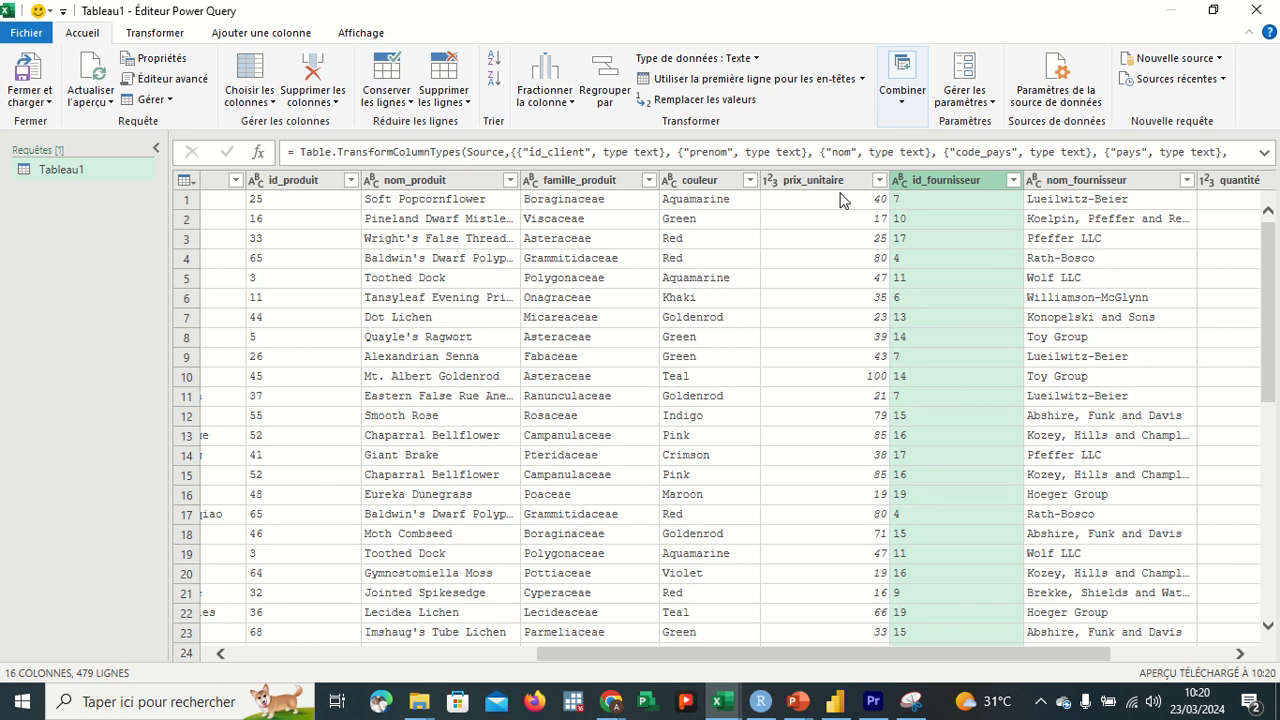
Examine the preview's last columns, including quantité, date and Code, down to about row 335 and return to the first columns.
{"action": "scroll", "coordinate": [962, 372], "scroll_direction": "right", "scroll_amount": 3}
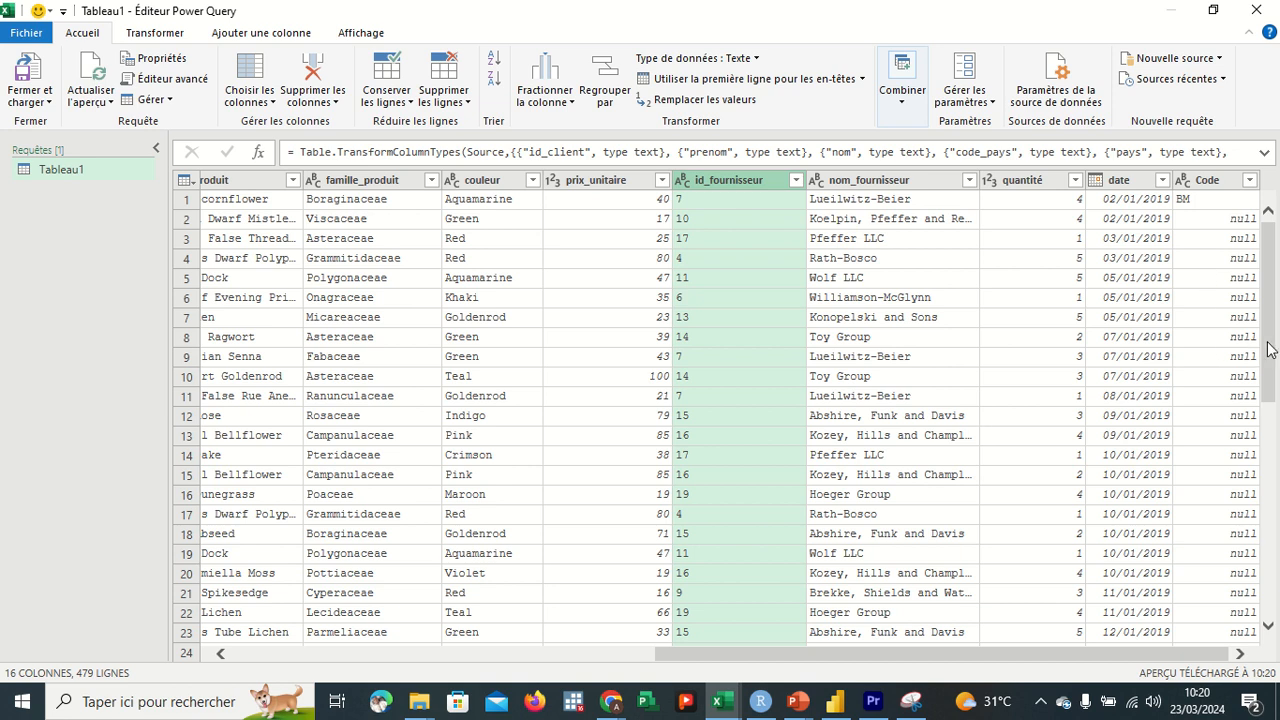
{"action": "left_click_drag", "start_coordinate": [1270, 348], "coordinate": [1278, 684]}
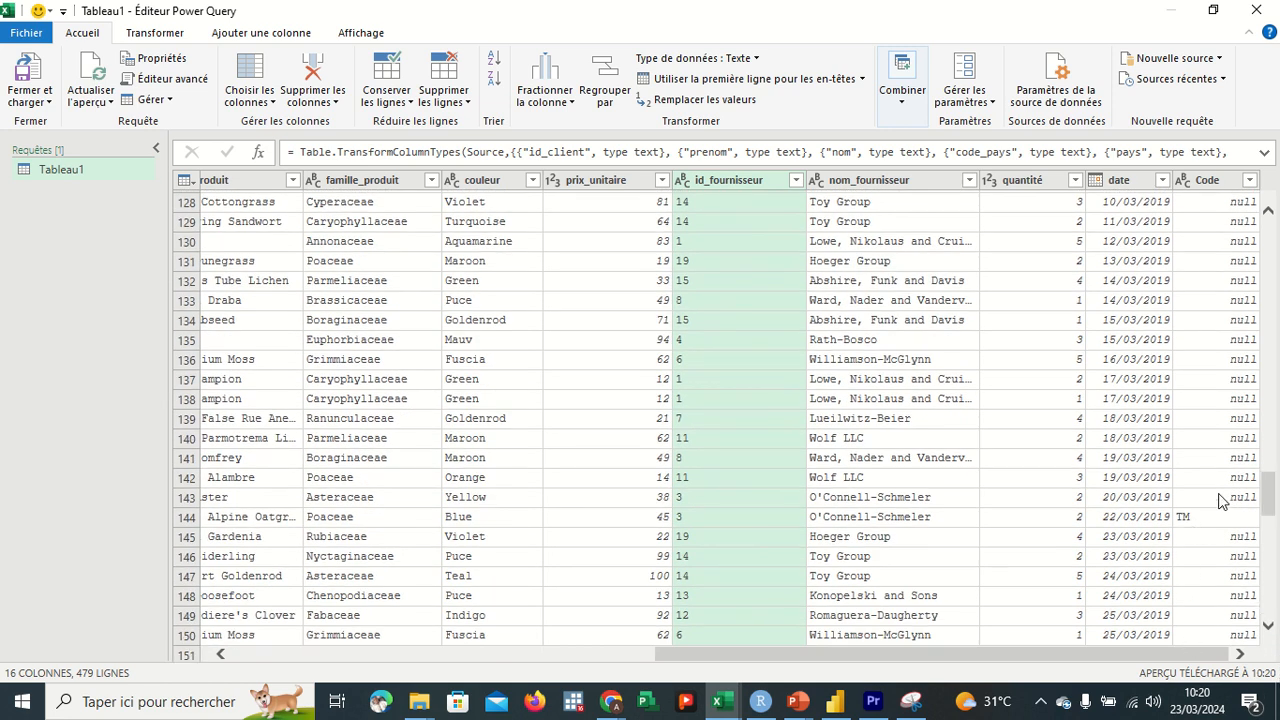
{"action": "left_click_drag", "start_coordinate": [1271, 508], "coordinate": [1273, 590]}
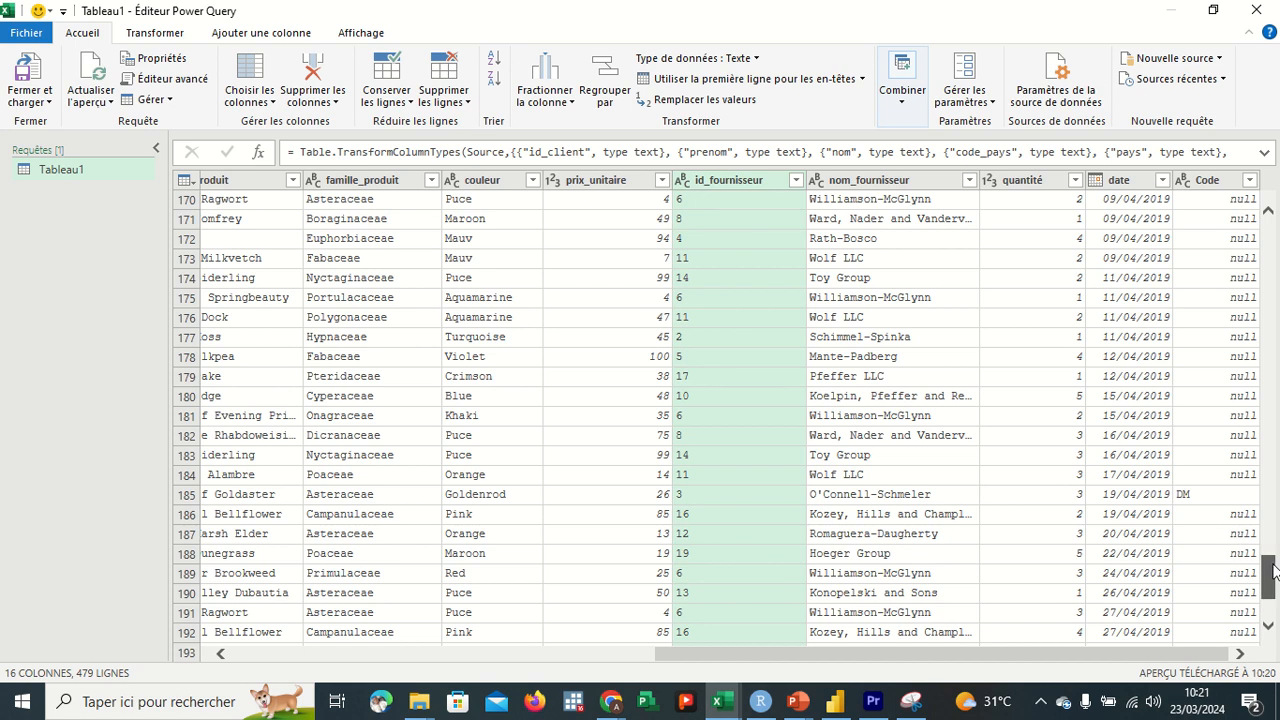
{"action": "left_click_drag", "start_coordinate": [1274, 570], "coordinate": [1274, 590]}
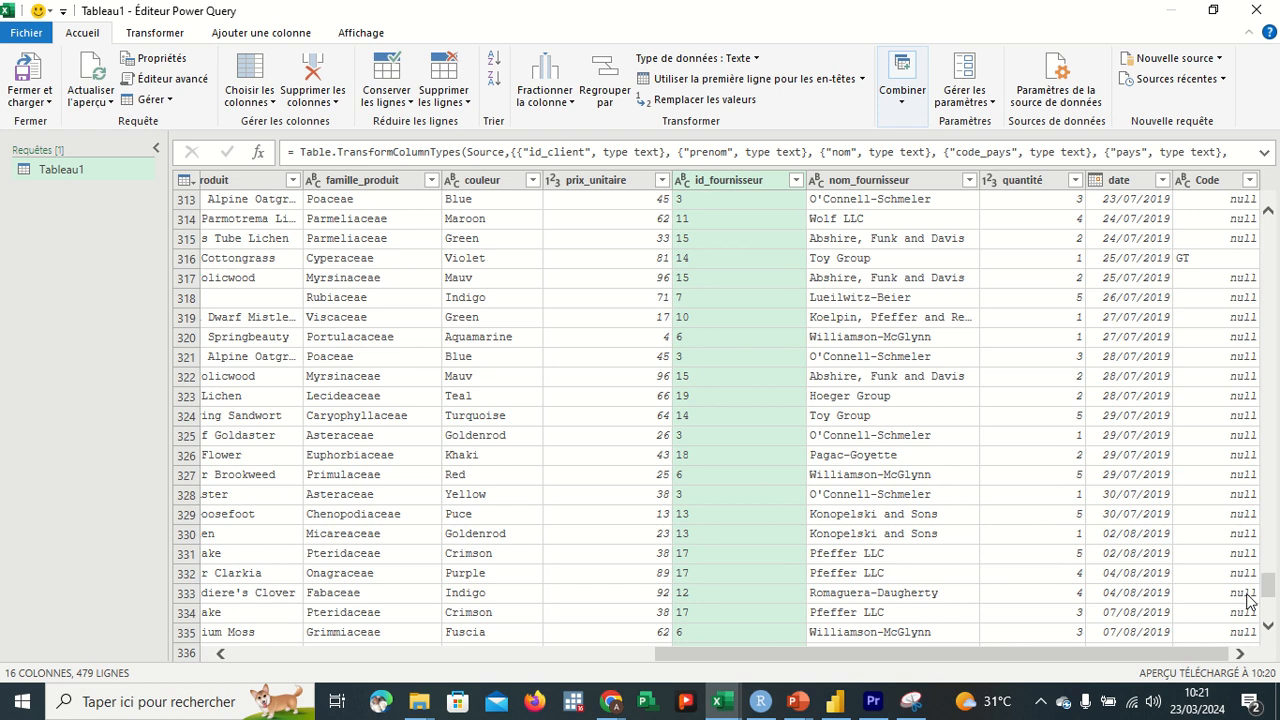
{"action": "left_click_drag", "start_coordinate": [987, 653], "coordinate": [420, 672]}
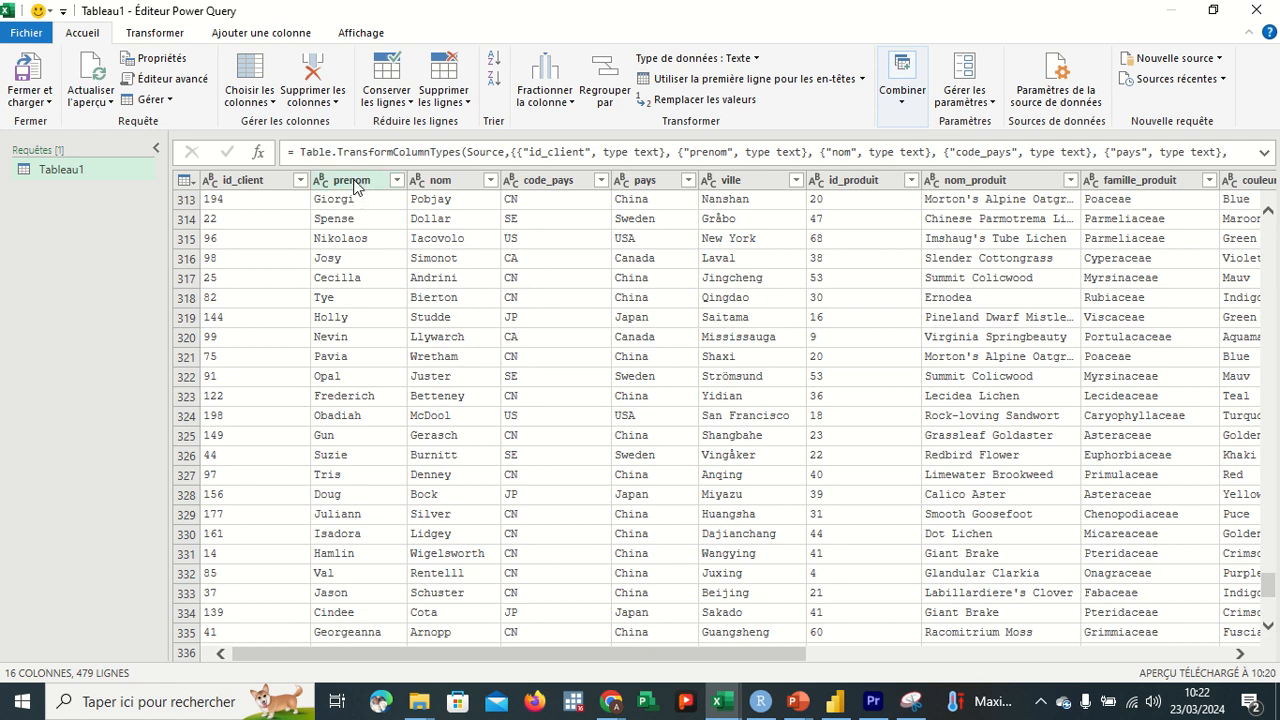
Start merging the nom and prenom columns, selected in that order, with Espace as the separator.
{"action": "left_click", "coordinate": [355, 187]}
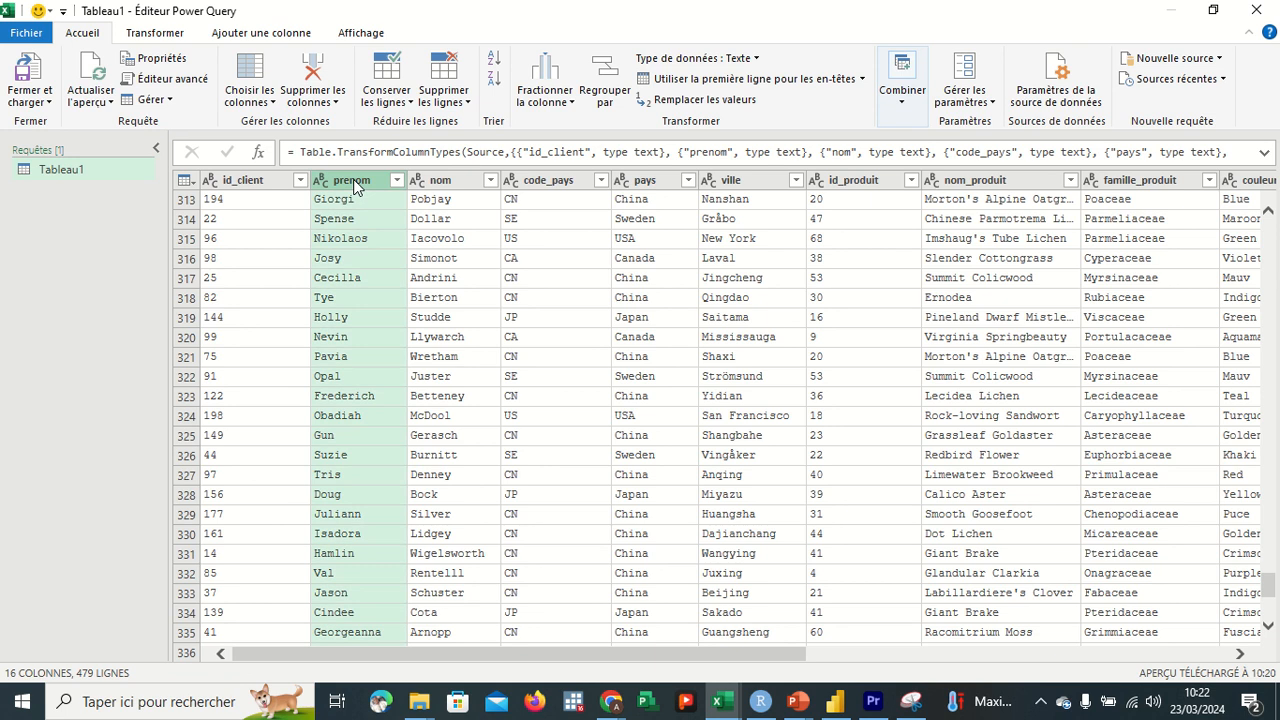
{"action": "left_click", "coordinate": [420, 183], "text": "ctrl"}
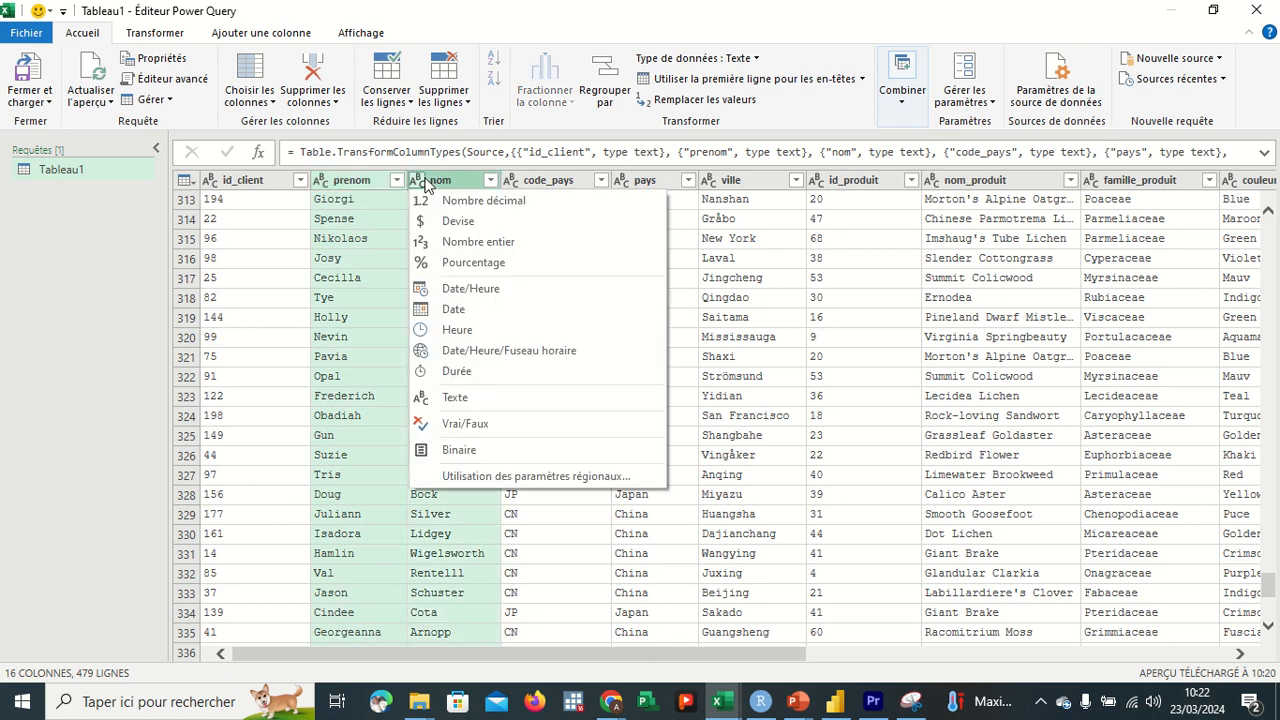
{"action": "left_click", "coordinate": [440, 184]}
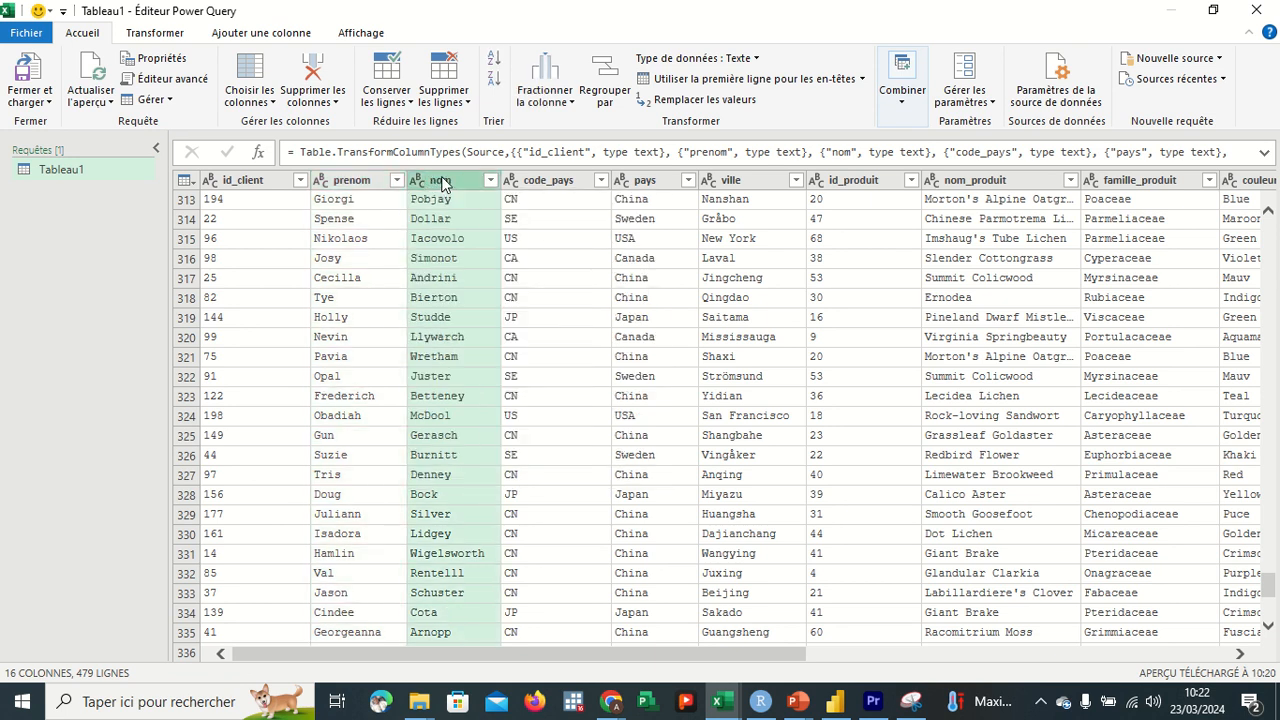
{"action": "left_click", "coordinate": [380, 182], "text": "ctrl"}
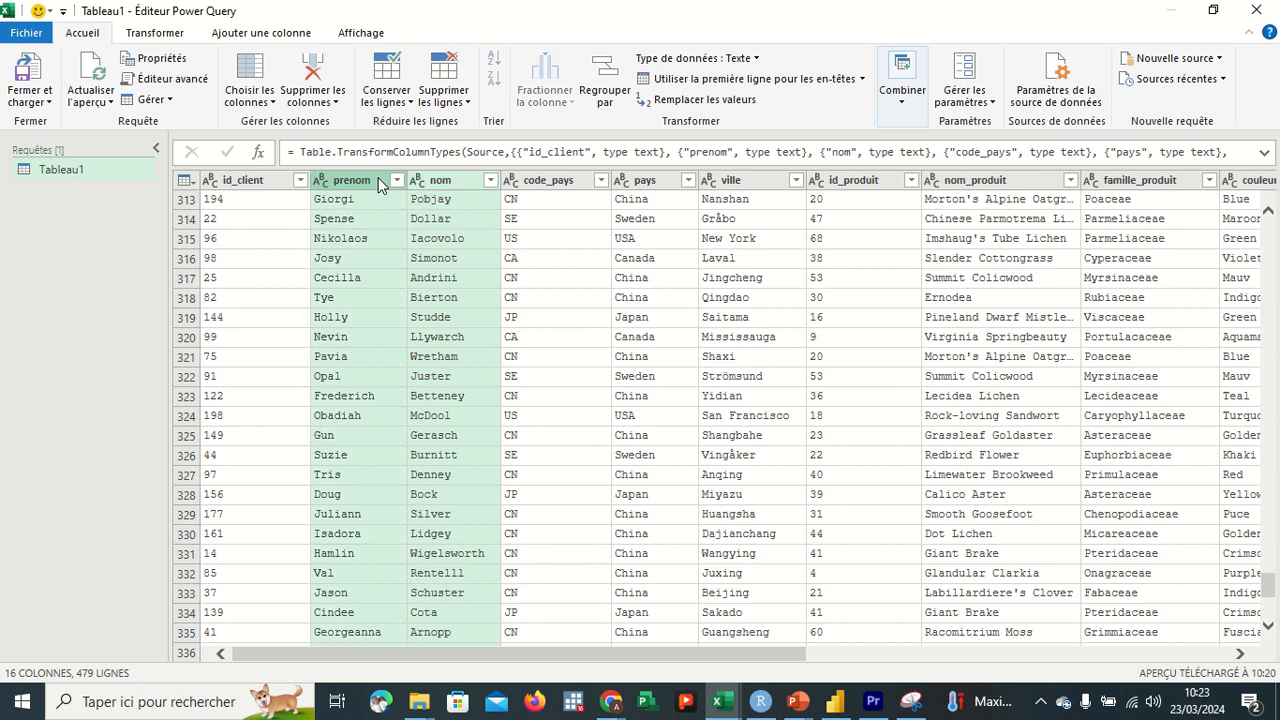
{"action": "right_click", "coordinate": [378, 182]}
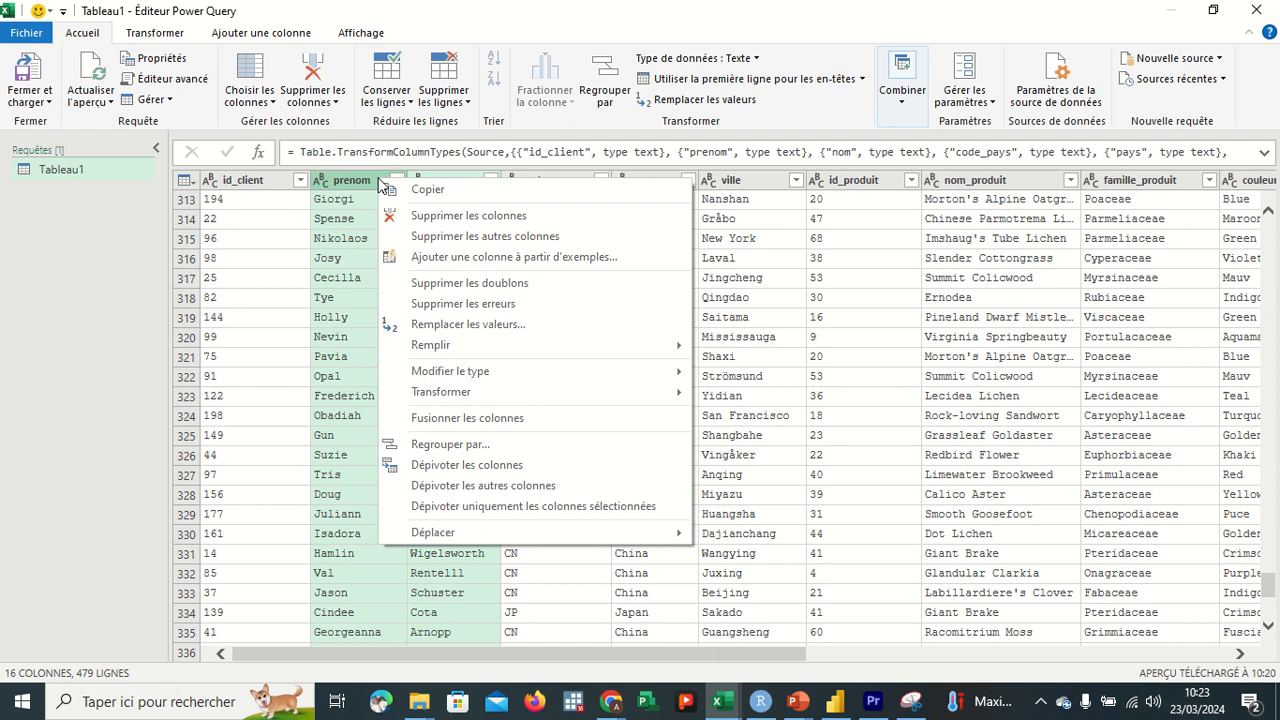
{"action": "left_click", "coordinate": [478, 426]}
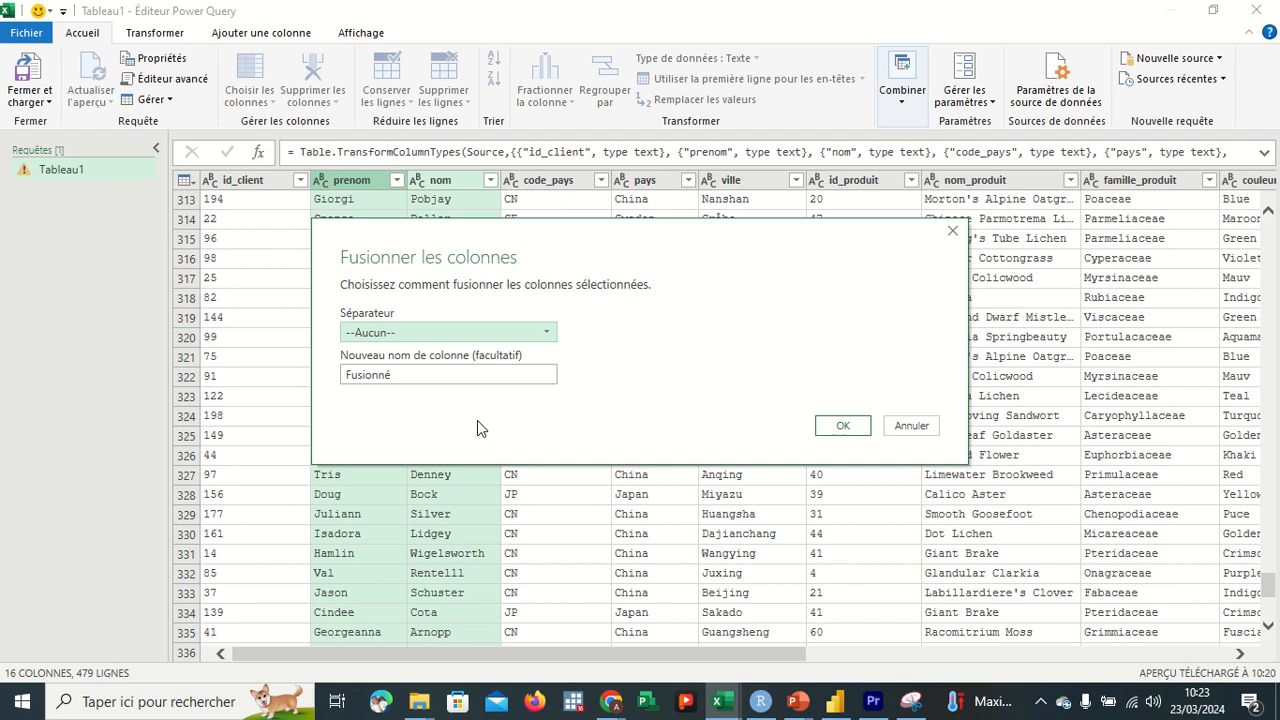
{"action": "left_click", "coordinate": [463, 338]}
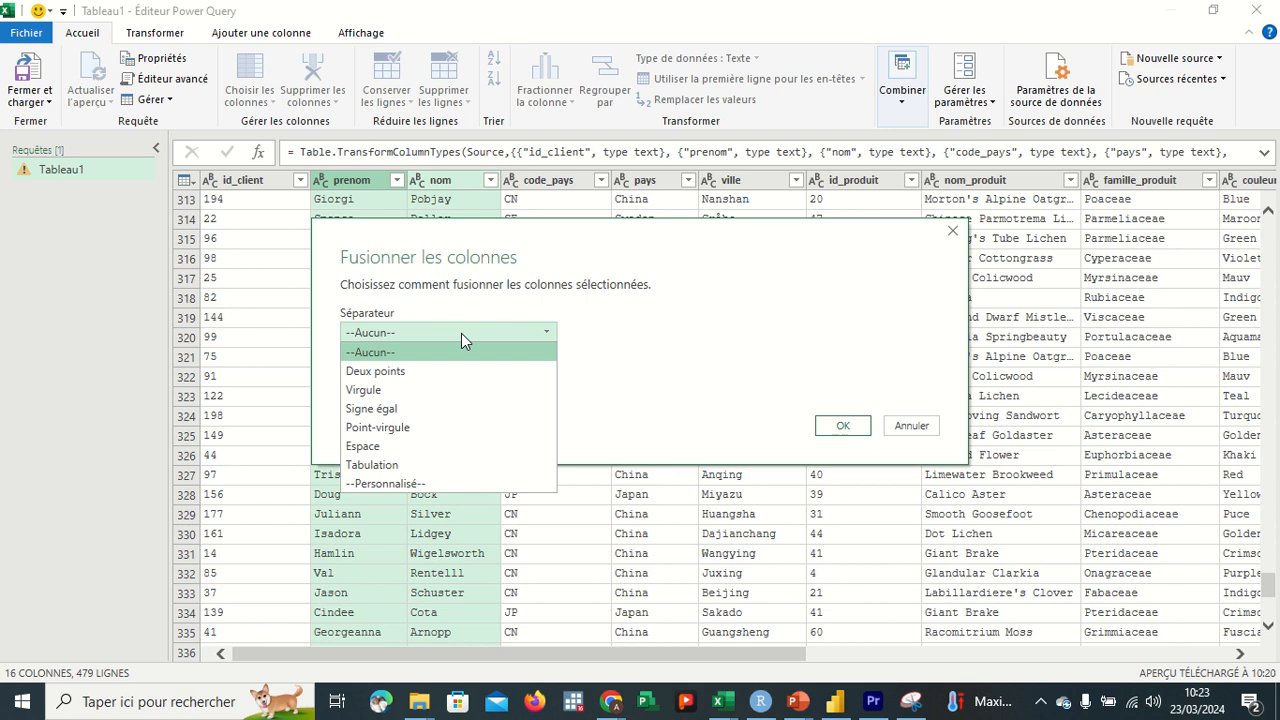
{"action": "left_click", "coordinate": [360, 447]}
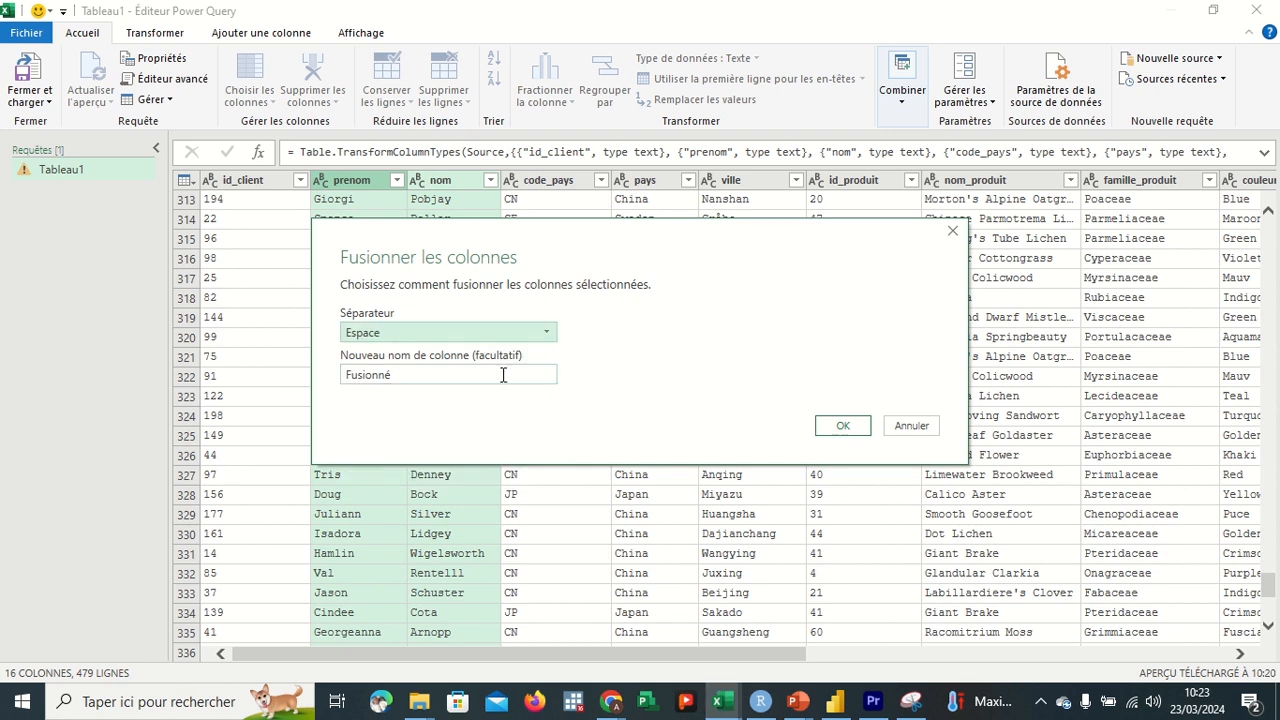
Name the merged column NOM E PRENOMS and apply the merge.
{"action": "left_click", "coordinate": [419, 373]}
{"action": "key", "text": "BackSpace"}
{"action": "key", "text": "BackSpace"}
{"action": "key", "text": "BackSpace"}
{"action": "key", "text": "BackSpace"}
{"action": "key", "text": "BackSpace"}
{"action": "key", "text": "BackSpace"}
{"action": "key", "text": "BackSpace"}
{"action": "key", "text": "BackSpace"}
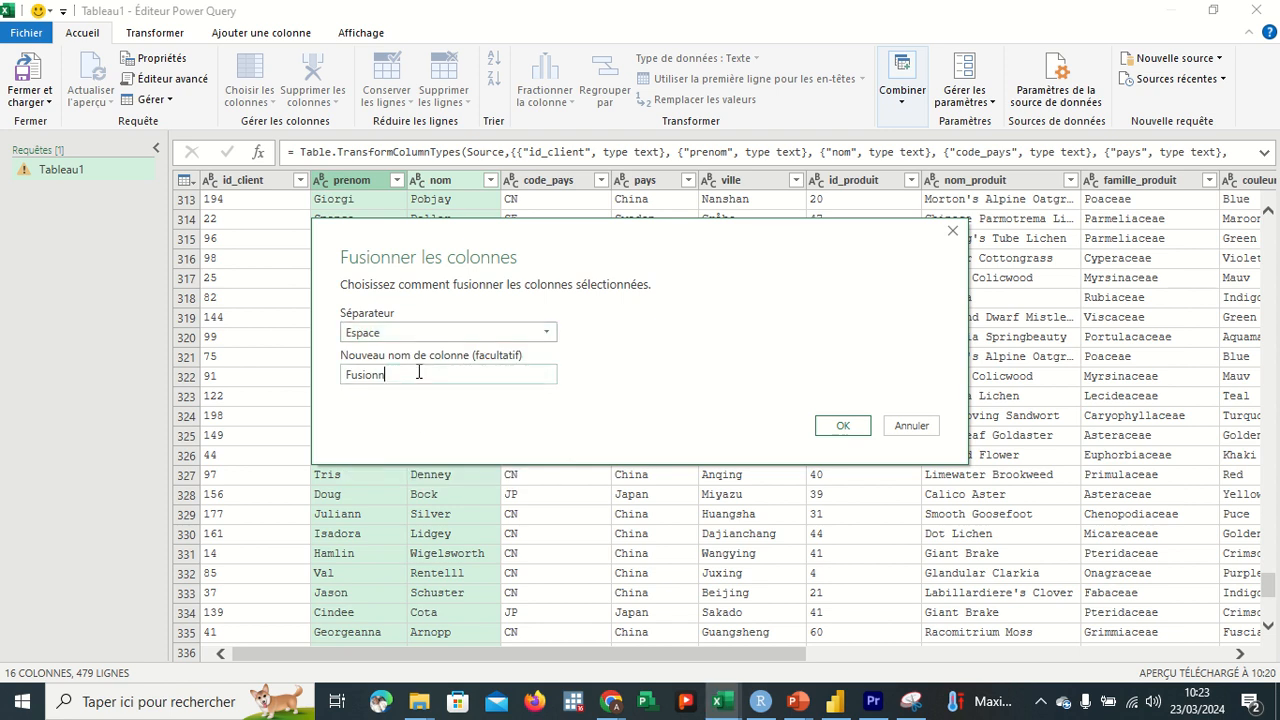
{"action": "type", "text": "n"}
{"action": "key", "text": "BackSpace"}
{"action": "type", "text": "NOM E PRENOMS"}
{"action": "left_click", "coordinate": [843, 425]}
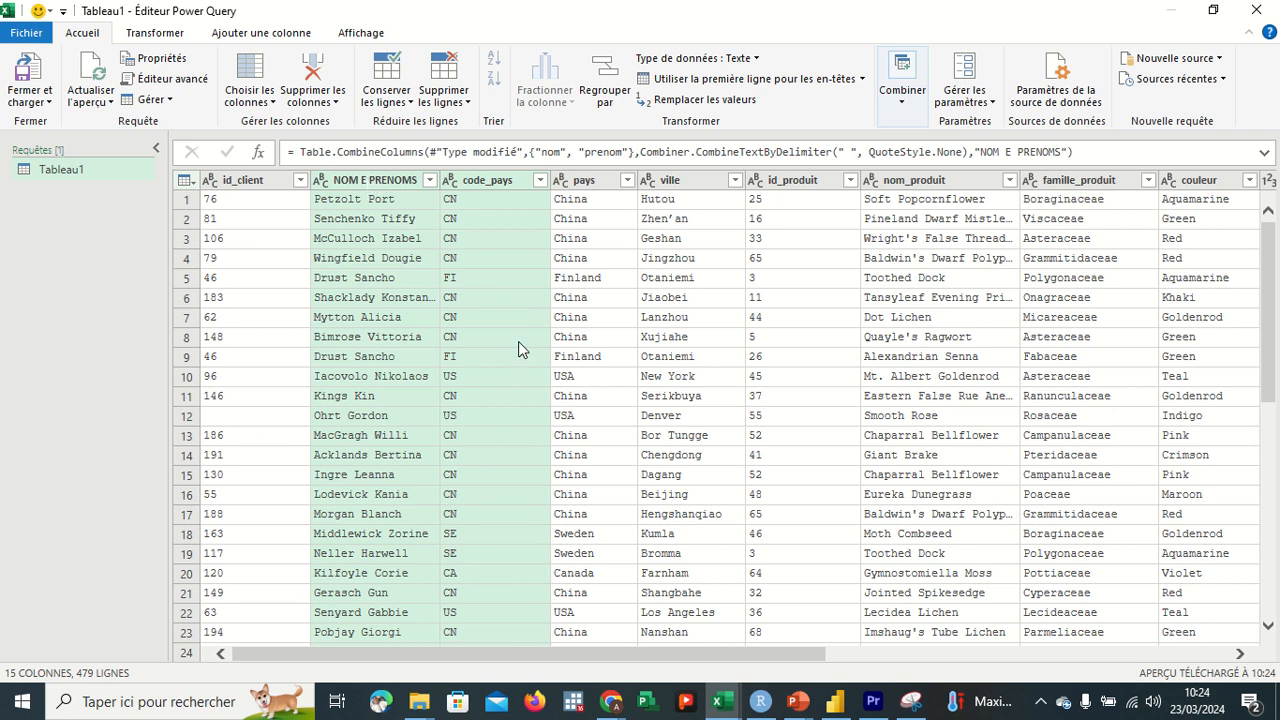
{"action": "scroll", "coordinate": [518, 341], "scroll_direction": "right", "scroll_amount": 2}
{"action": "scroll", "coordinate": [518, 341], "scroll_direction": "left", "scroll_amount": 2}
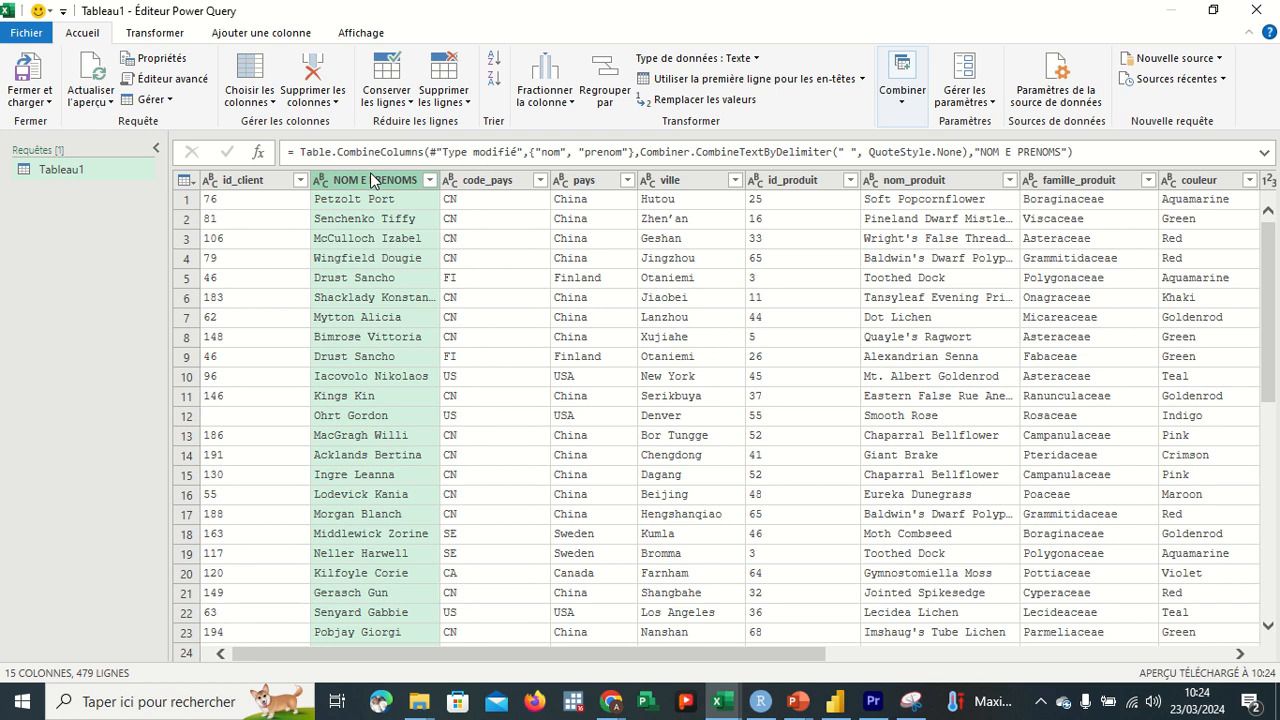
{"action": "right_click", "coordinate": [372, 179]}
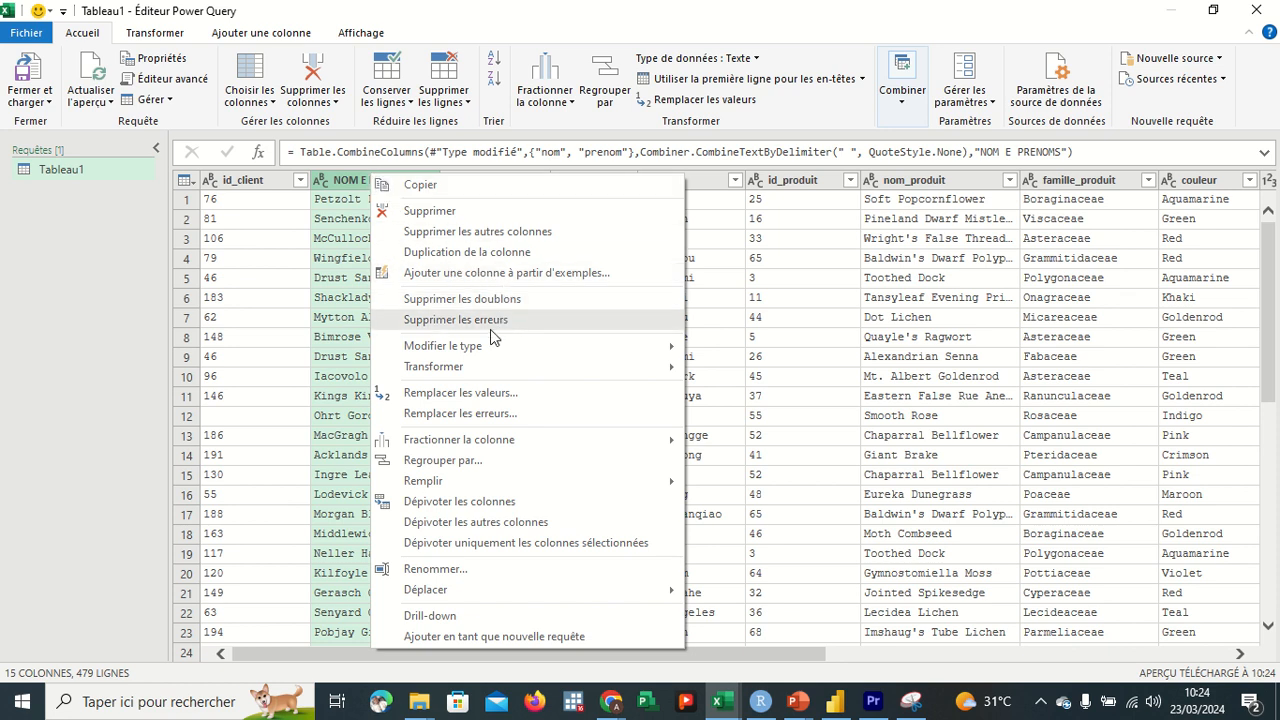
{"action": "mouse_move", "coordinate": [478, 370]}
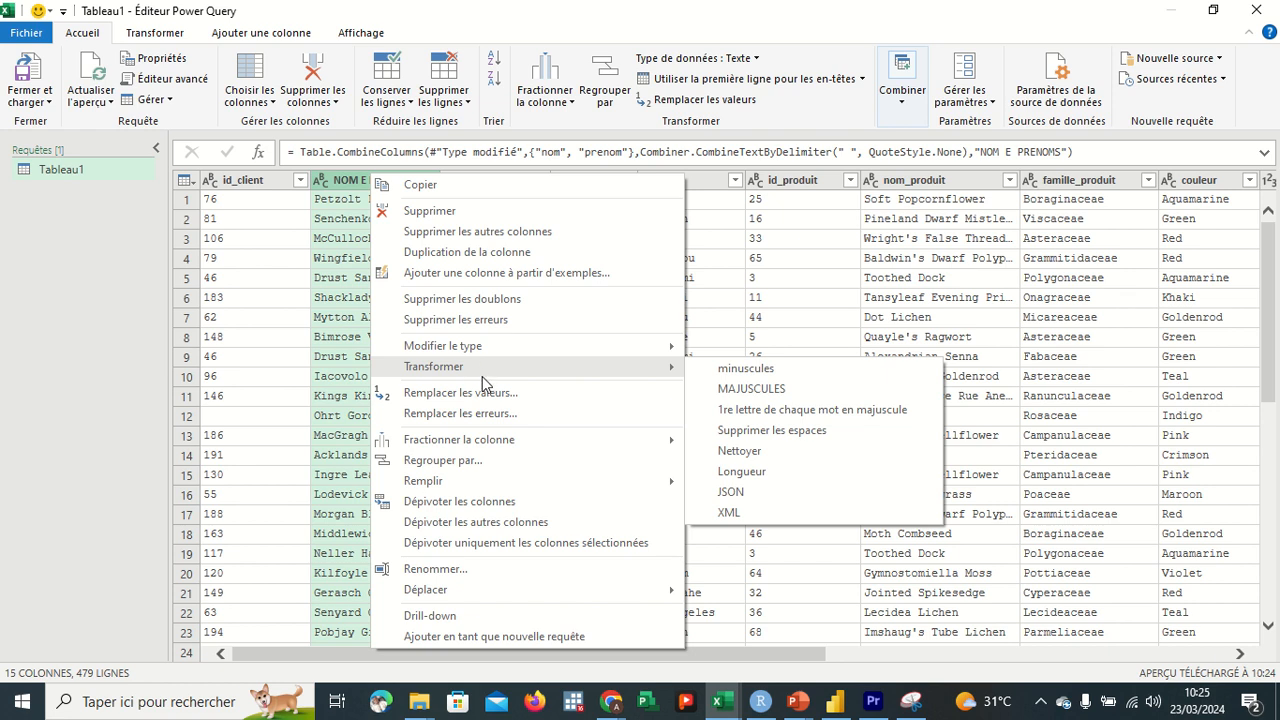
{"action": "mouse_move", "coordinate": [509, 441]}
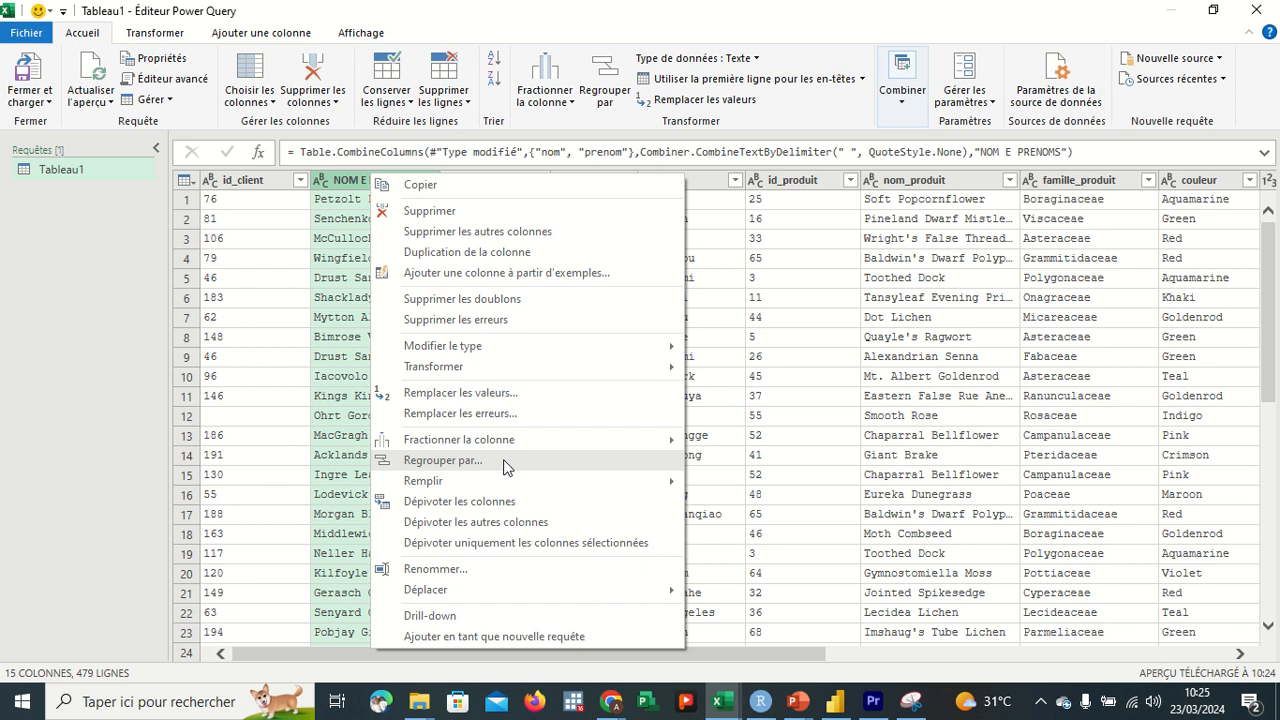
{"action": "left_click", "coordinate": [763, 426]}
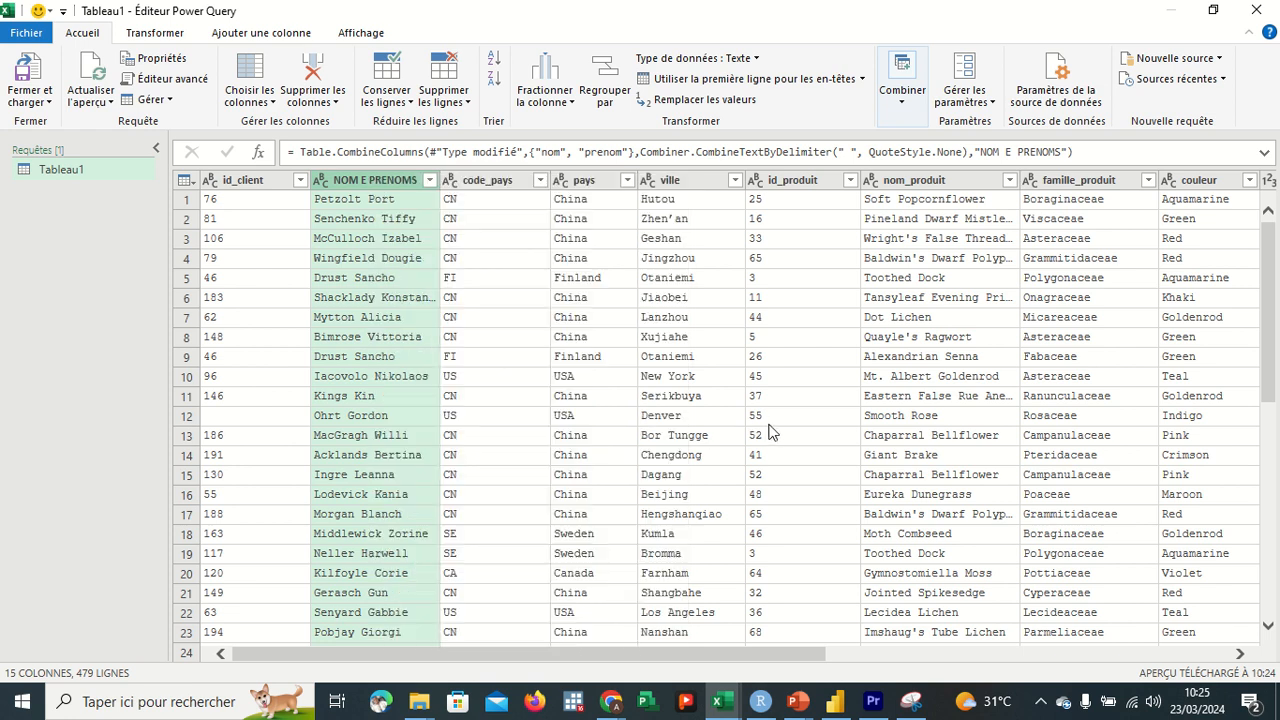
{"action": "left_click", "coordinate": [769, 418]}
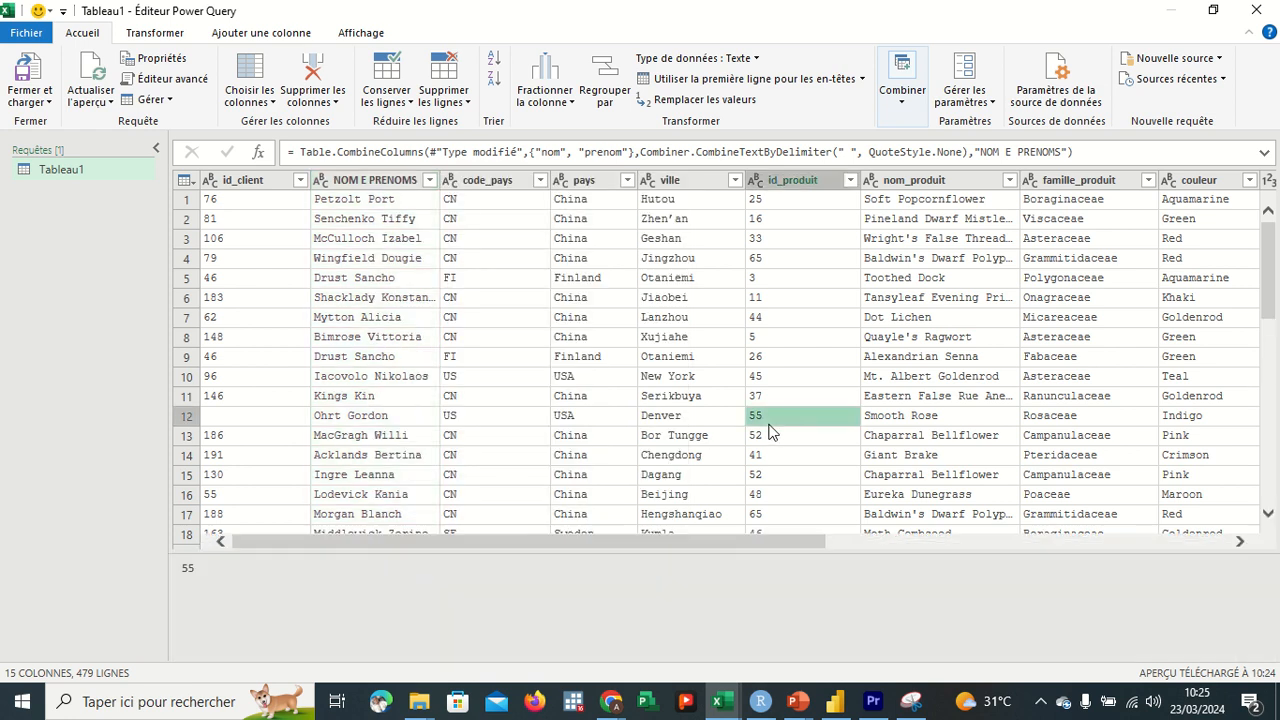
Open the split-by-delimiter settings for the NOM E PRENOMS column, keeping Espace as the delimiter.
{"action": "left_click", "coordinate": [402, 180]}
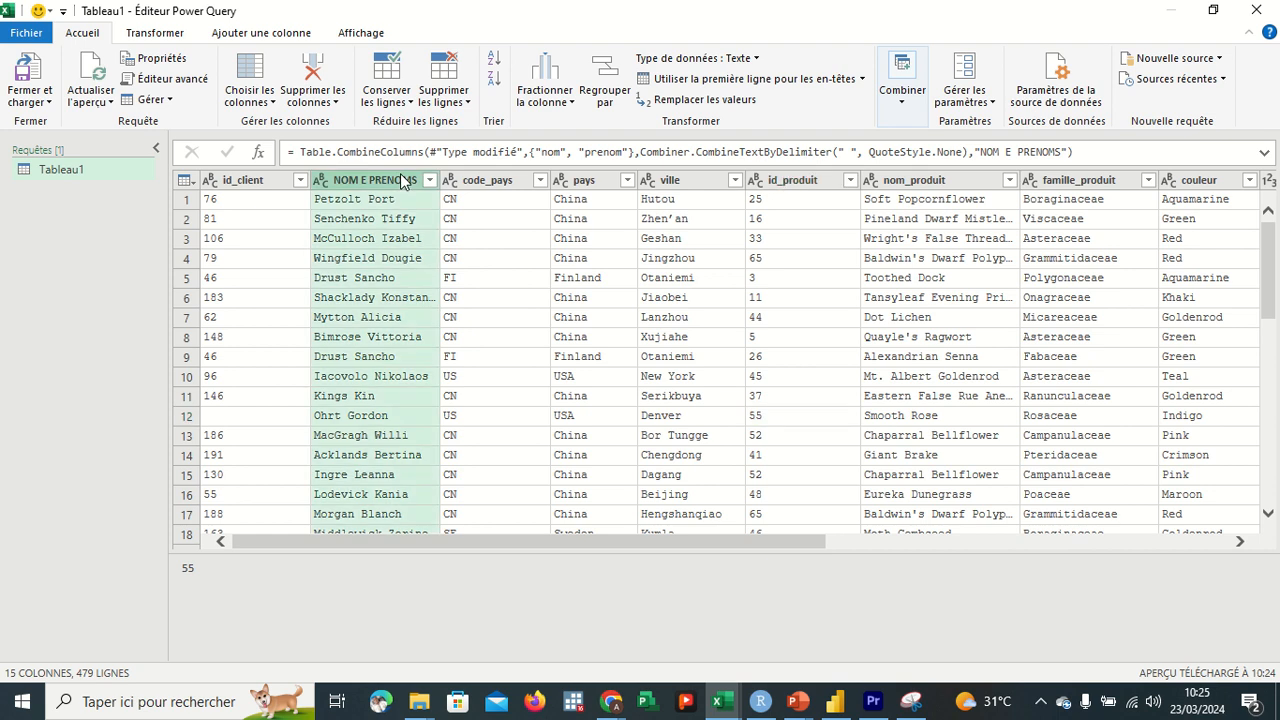
{"action": "left_click", "coordinate": [904, 104]}
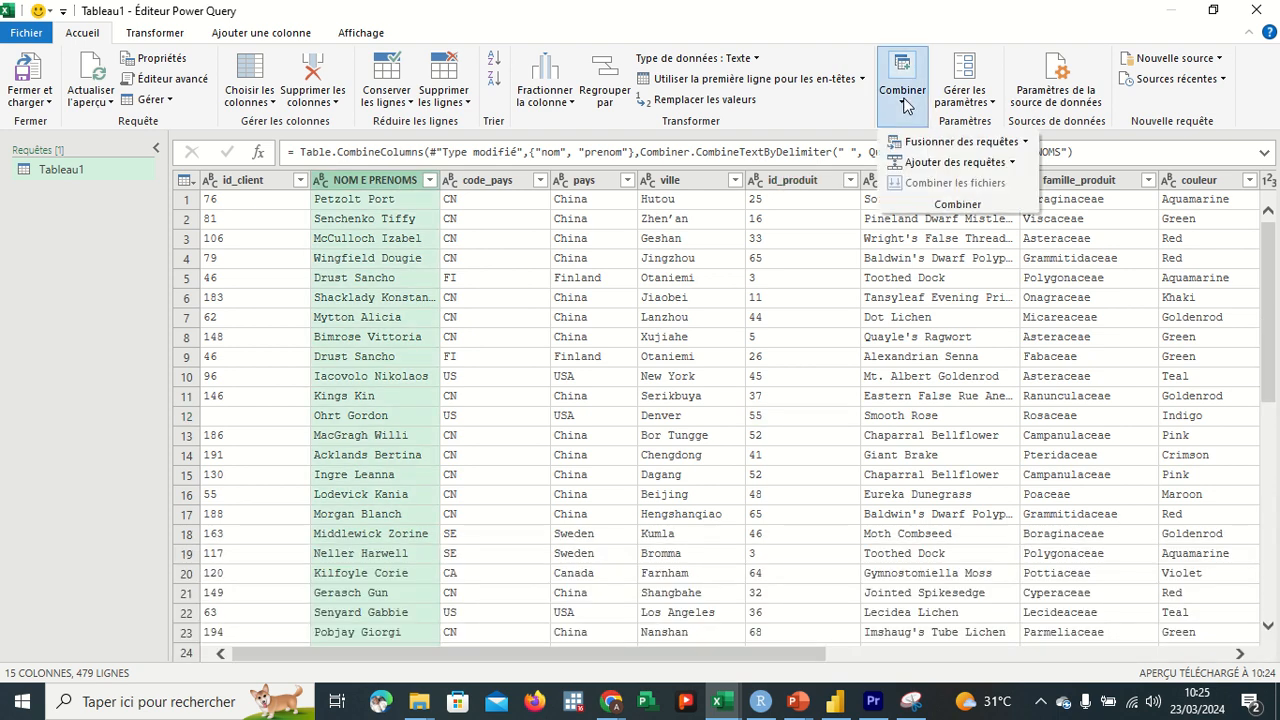
{"action": "left_click", "coordinate": [904, 100]}
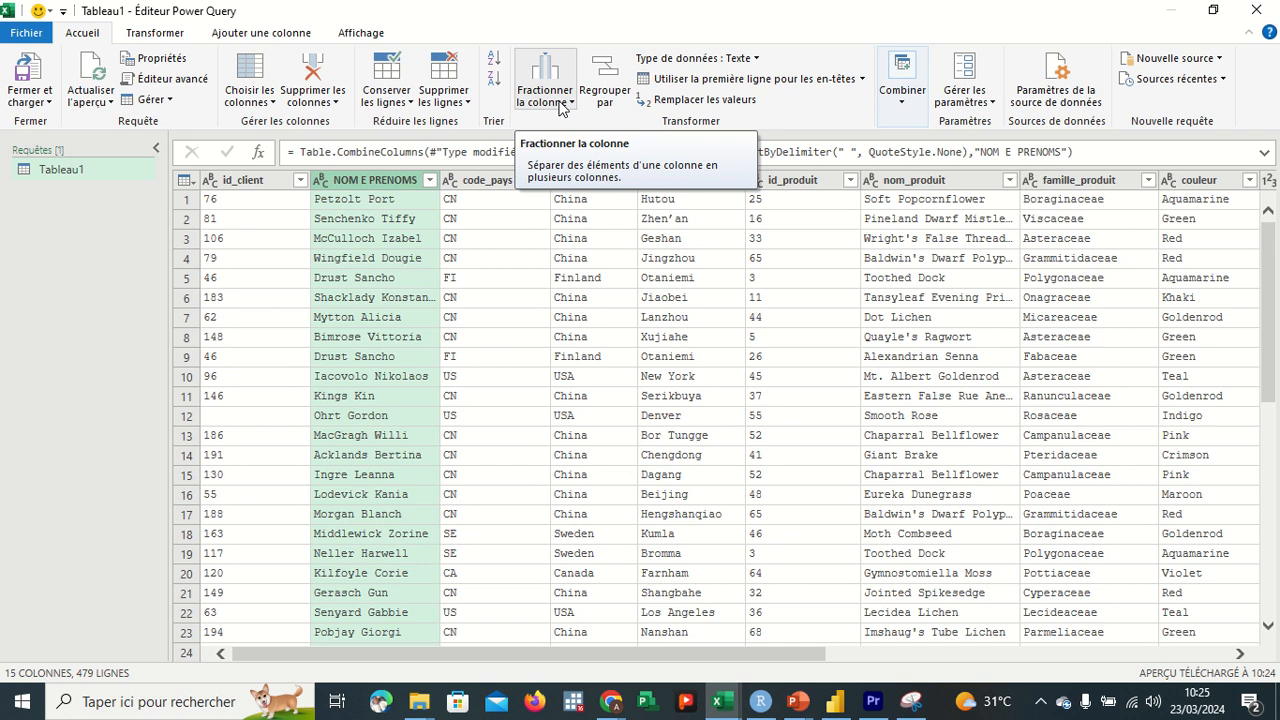
{"action": "left_click", "coordinate": [573, 104]}
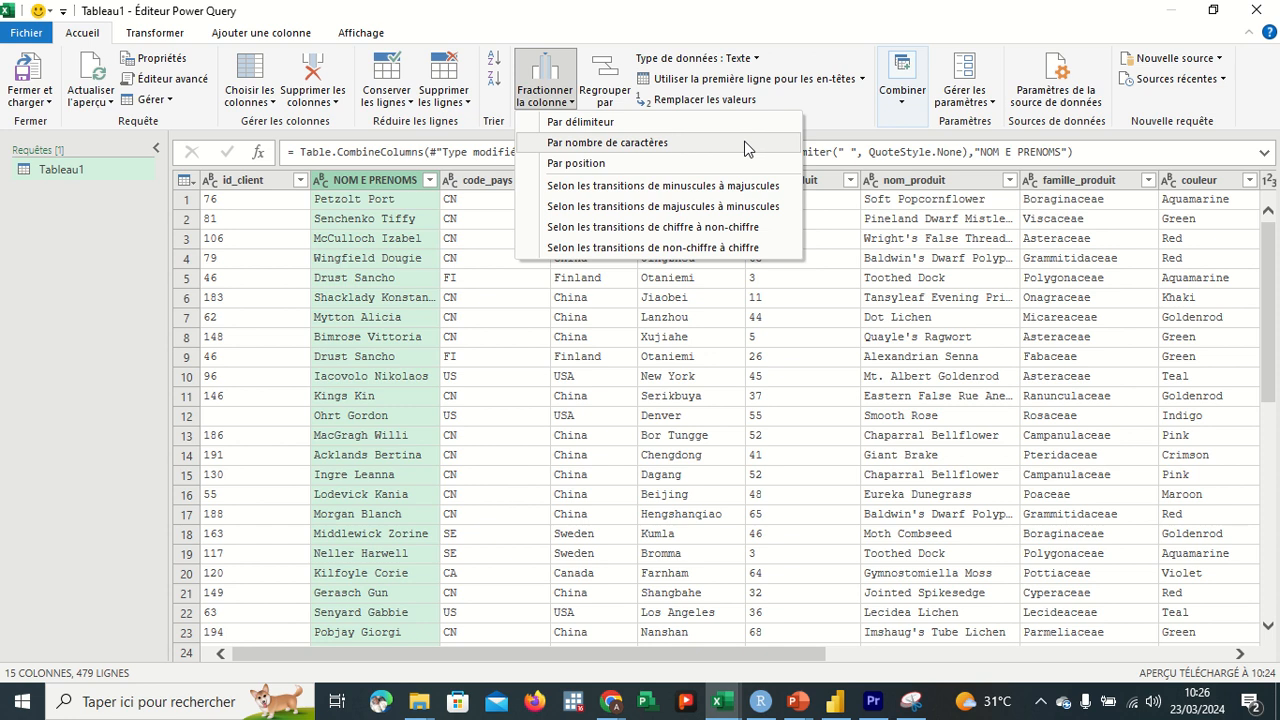
{"action": "left_click", "coordinate": [617, 123]}
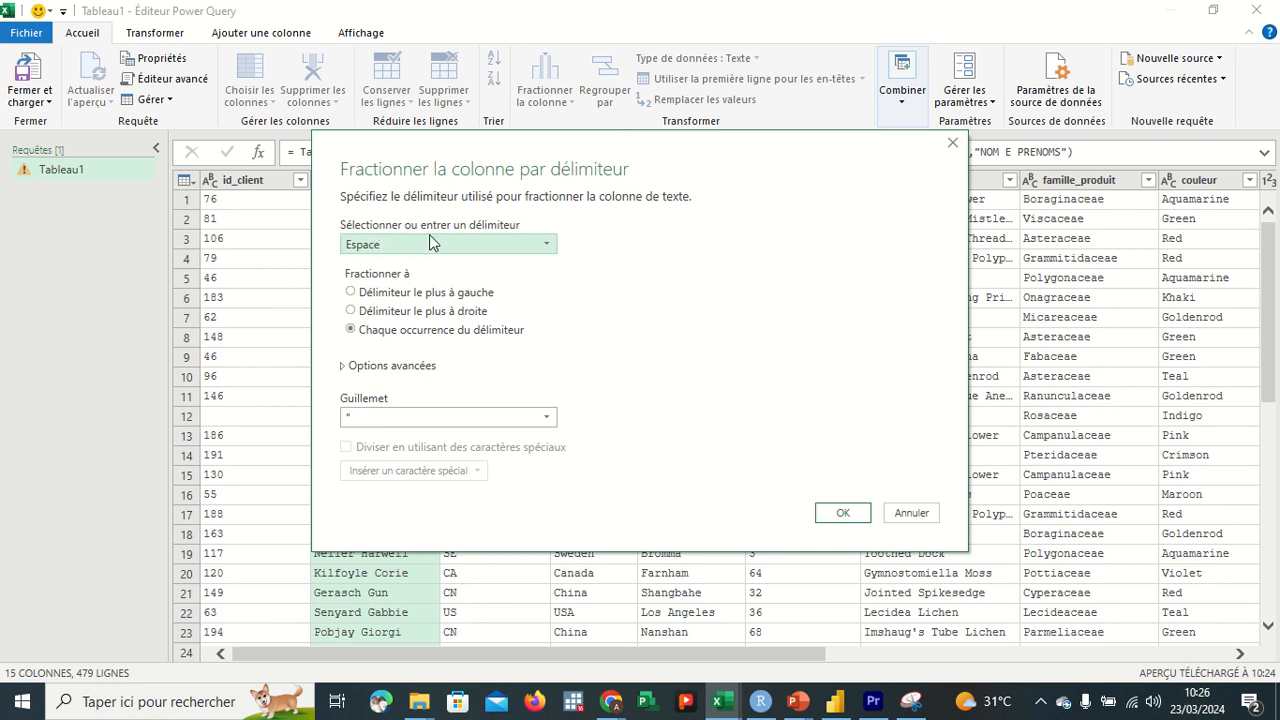
{"action": "left_click", "coordinate": [490, 246]}
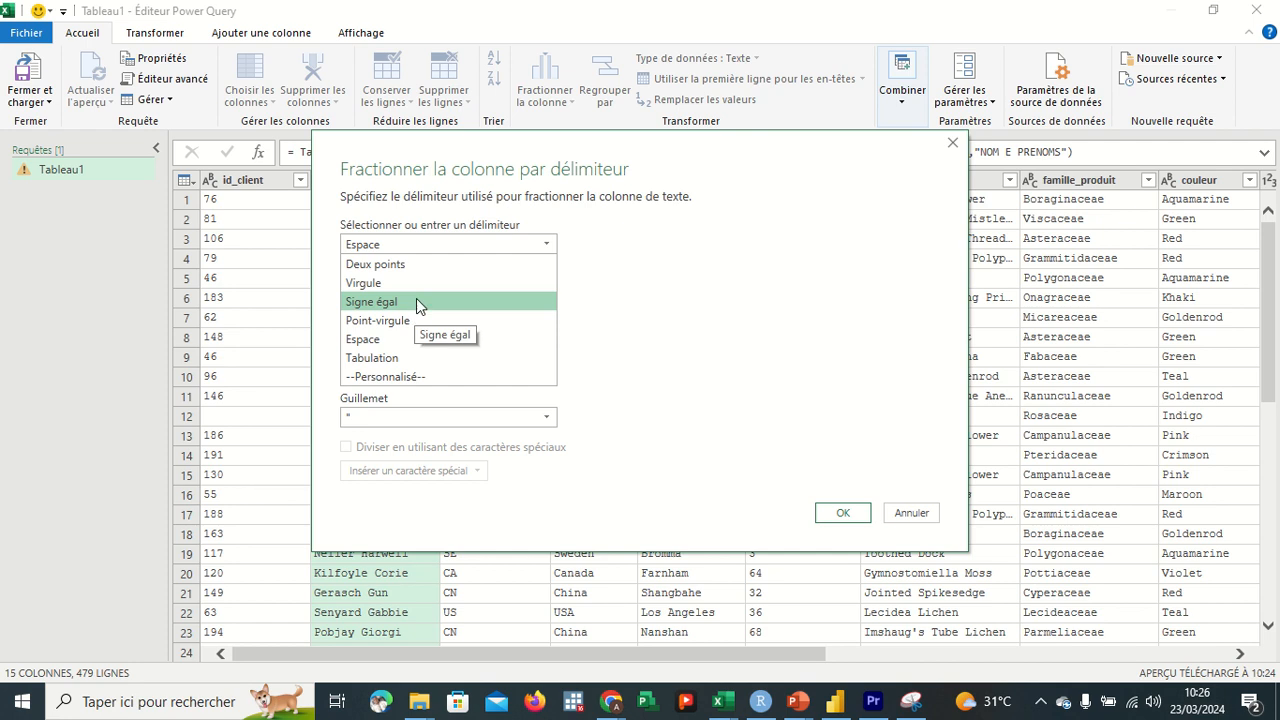
{"action": "left_click", "coordinate": [488, 241]}
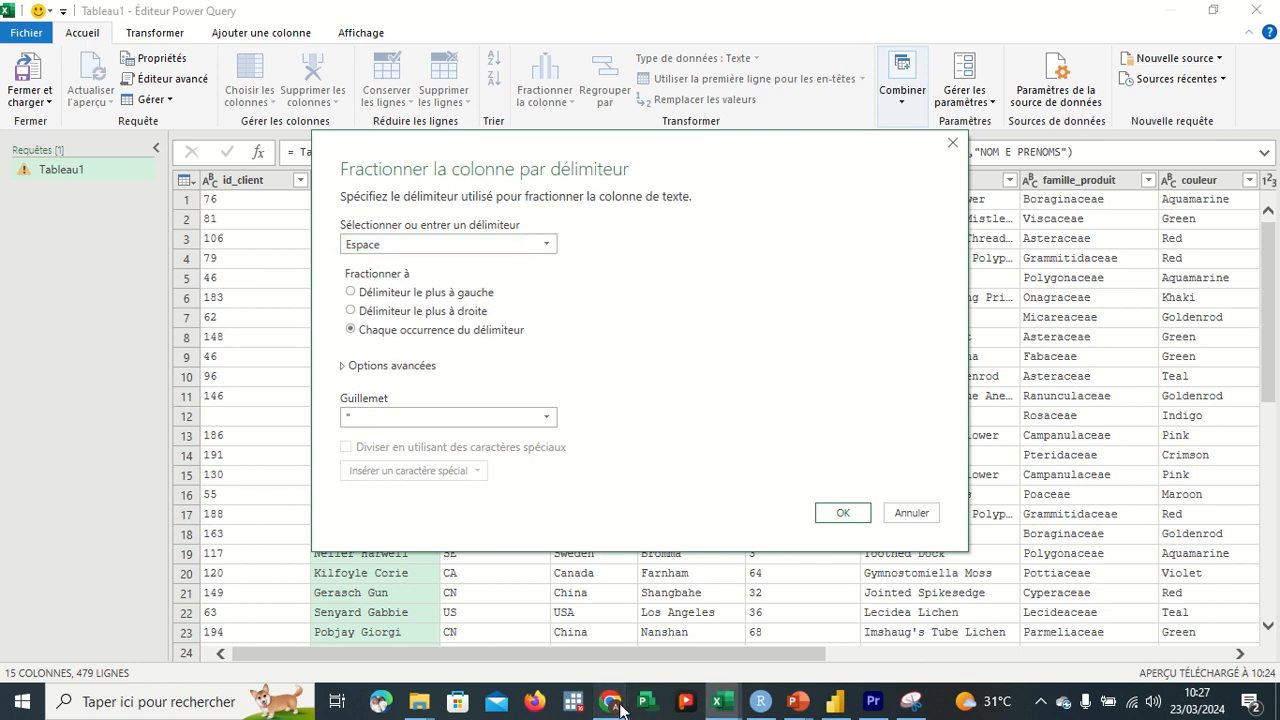
Switch to Google Meet, admit the waiting participant to the call and return to the Power Query editor.
{"action": "mouse_move", "coordinate": [611, 705]}
{"action": "left_click", "coordinate": [500, 610]}
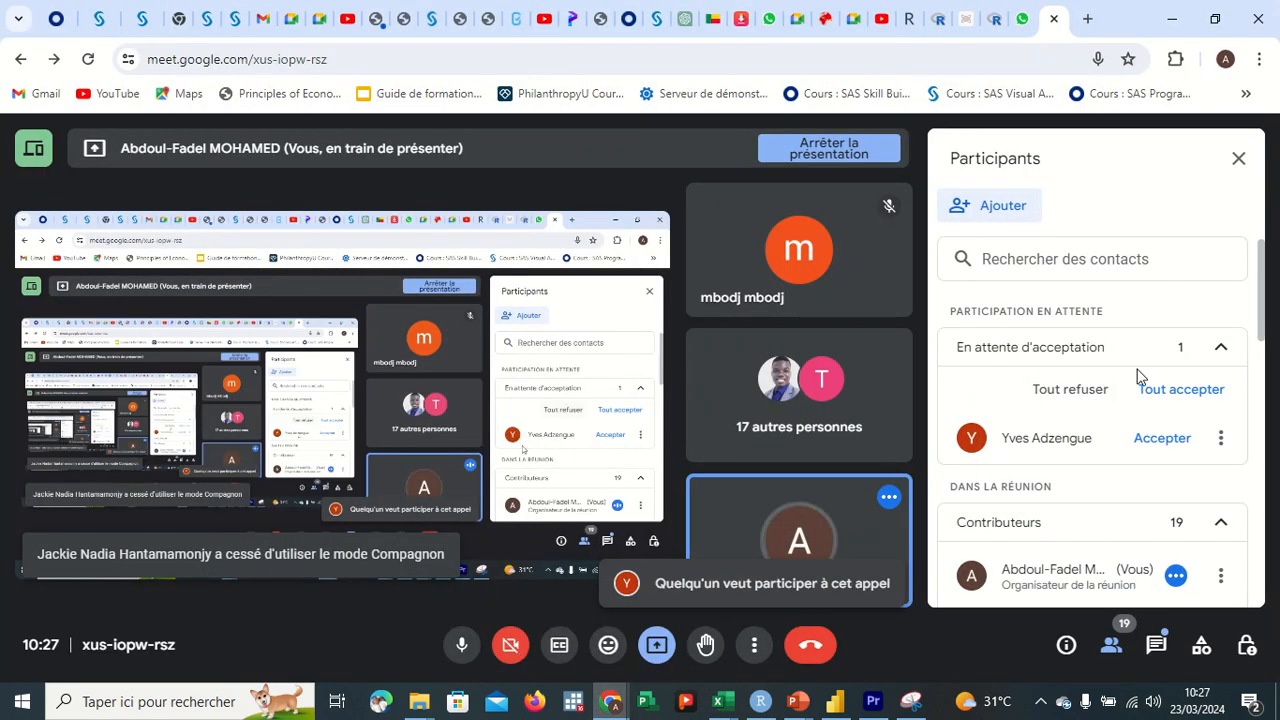
{"action": "left_click", "coordinate": [1162, 440]}
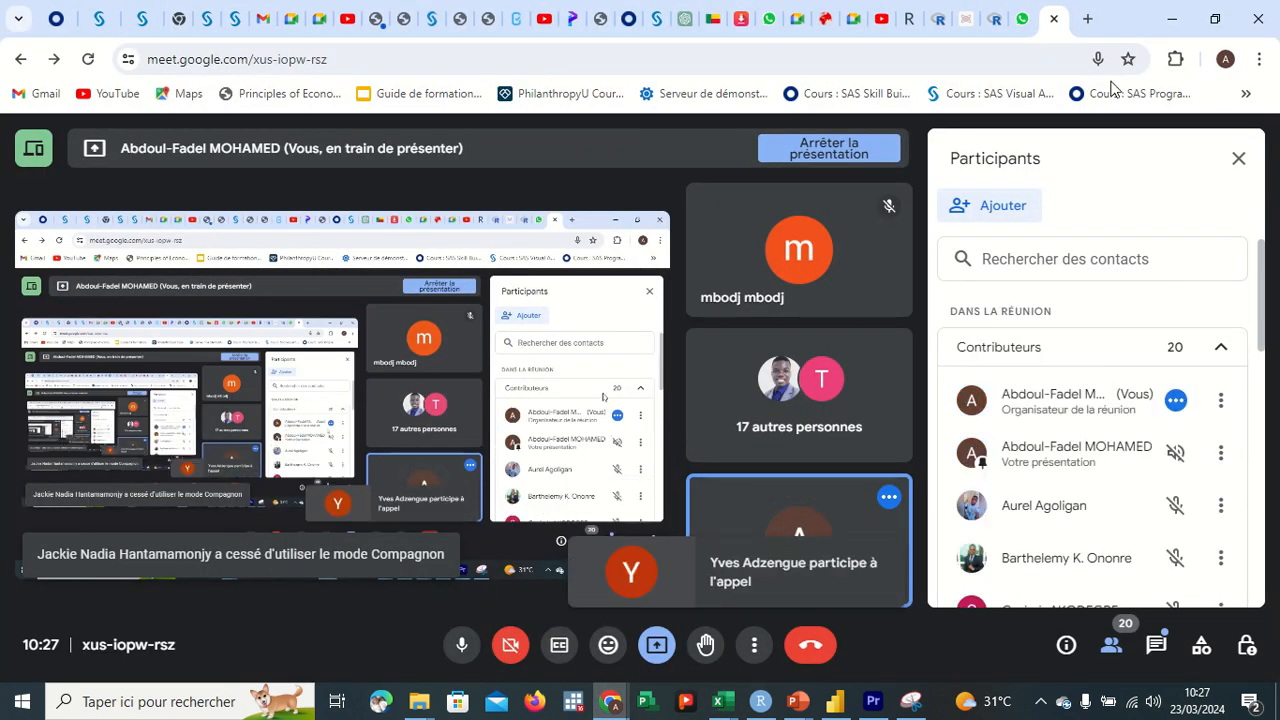
{"action": "key", "text": "alt+Tab"}
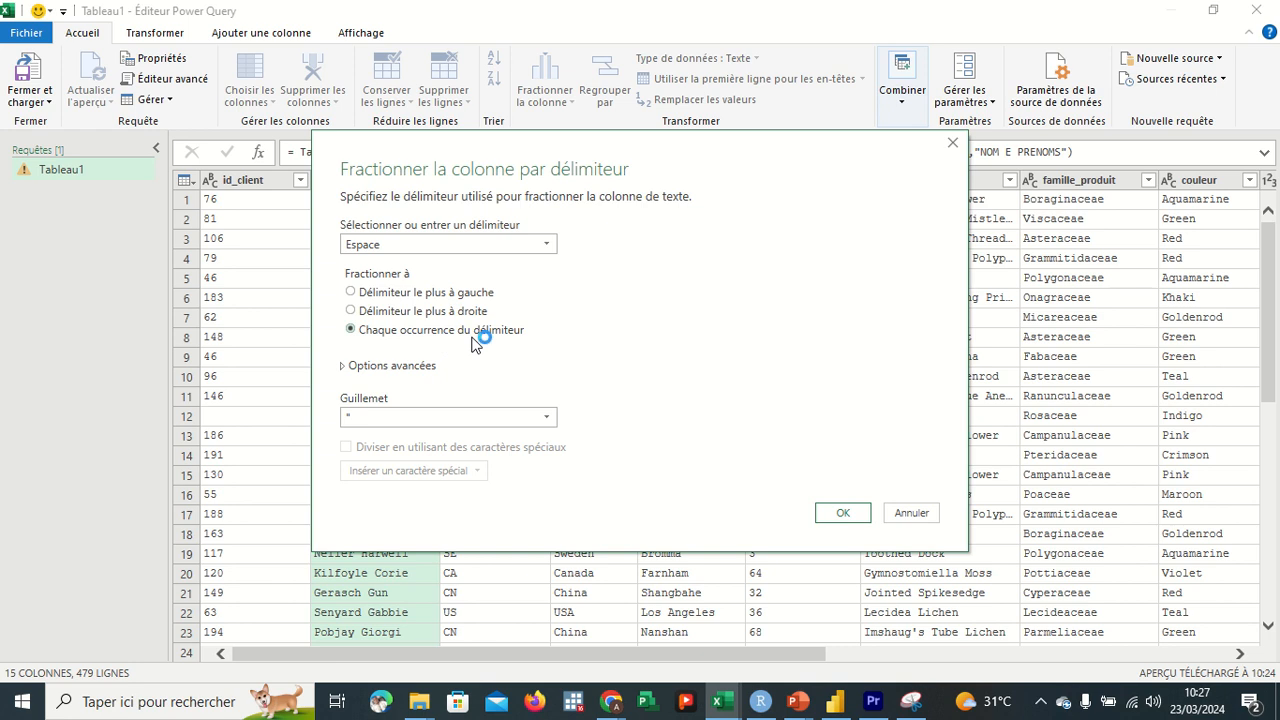
Split the NOM E PRENOMS column at each space occurrence, with the quote character set to Aucun.
{"action": "left_click", "coordinate": [414, 421]}
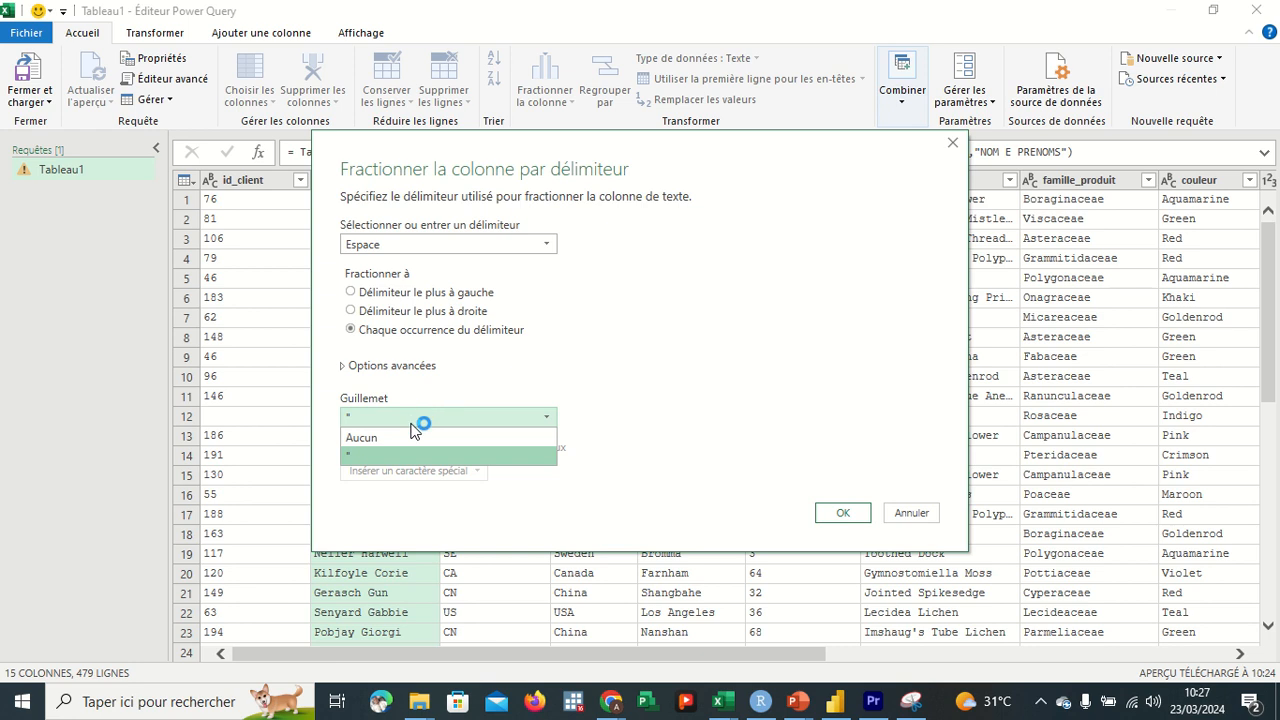
{"action": "left_click", "coordinate": [414, 434]}
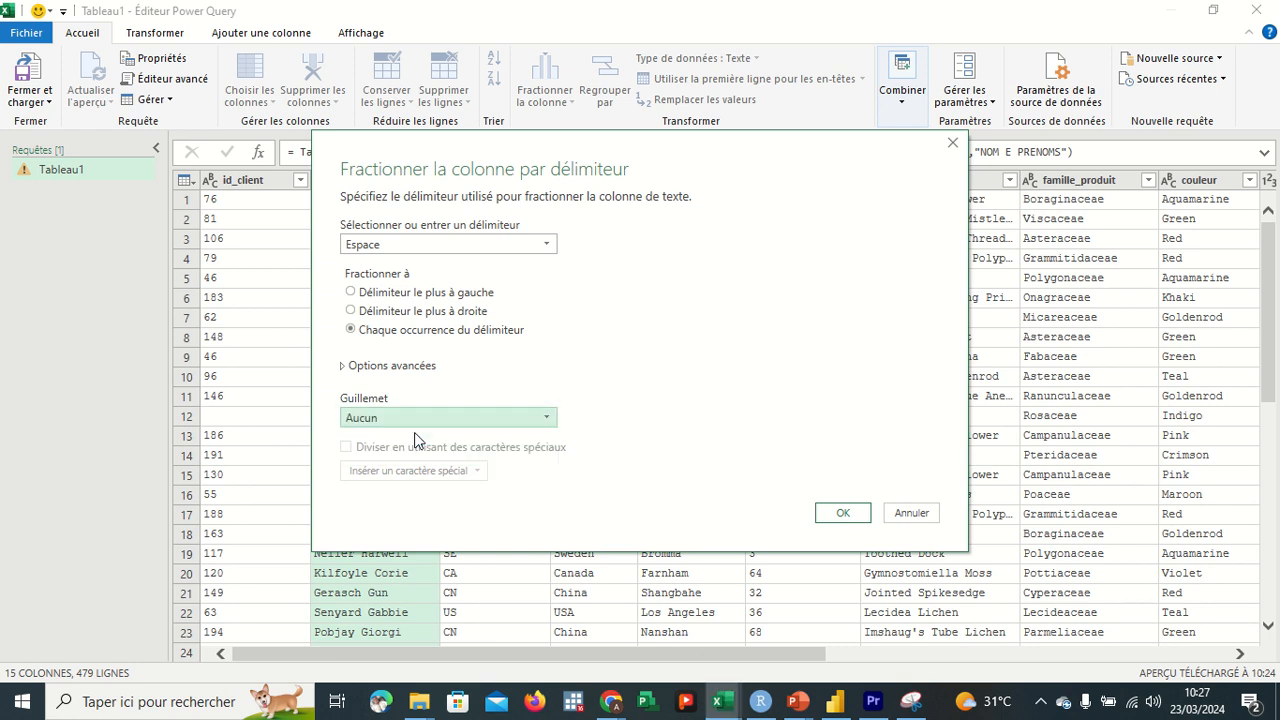
{"action": "left_click", "coordinate": [843, 514]}
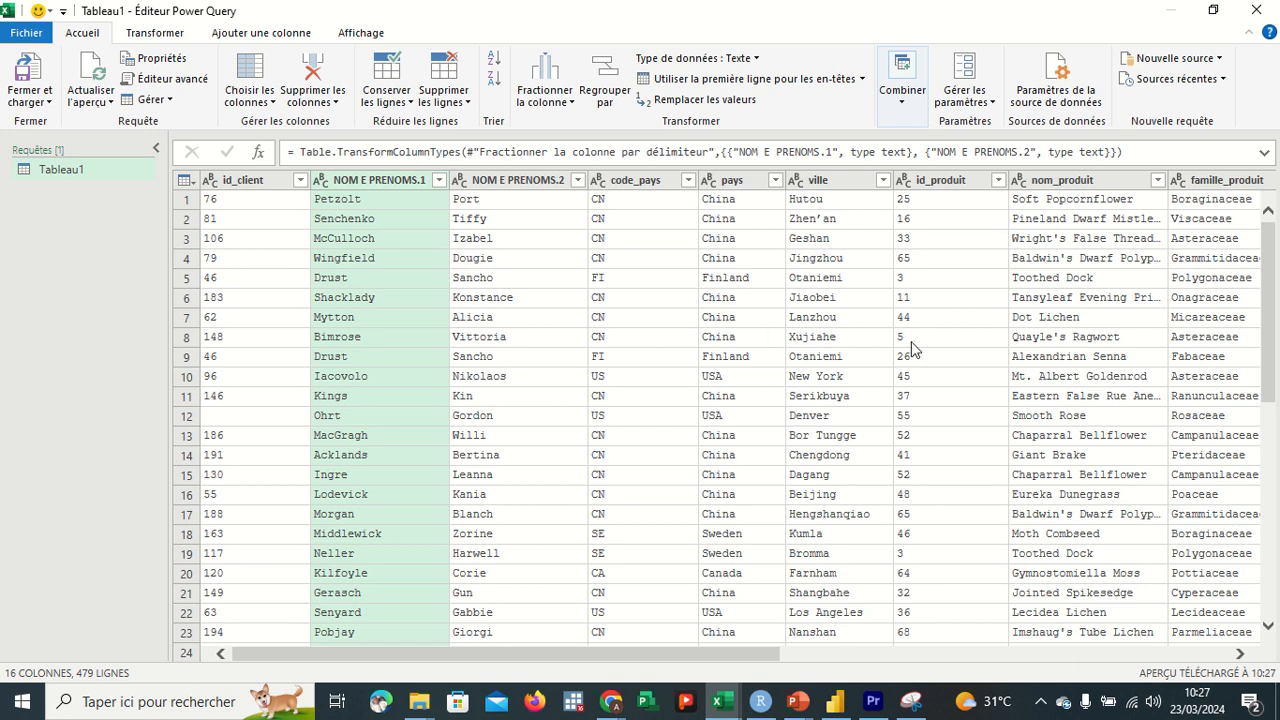
{"action": "scroll", "coordinate": [911, 347], "scroll_direction": "right", "scroll_amount": 5}
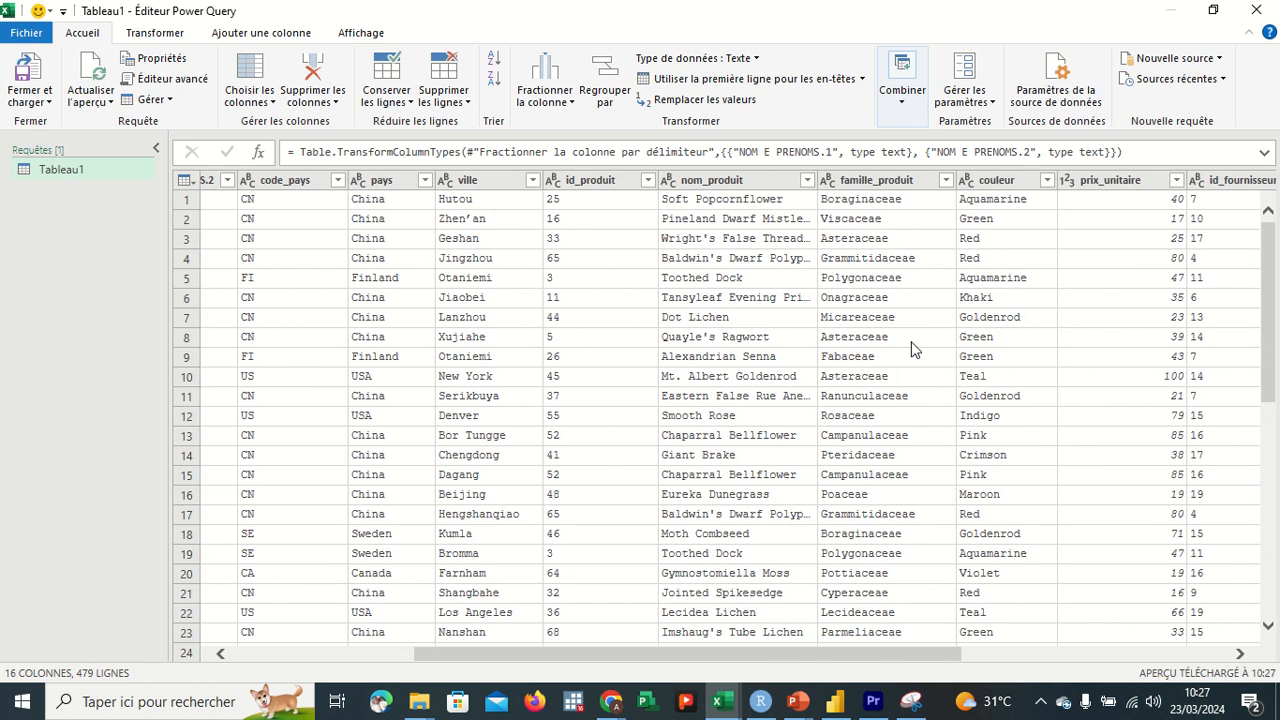
{"action": "scroll", "coordinate": [911, 347], "scroll_direction": "left", "scroll_amount": 5}
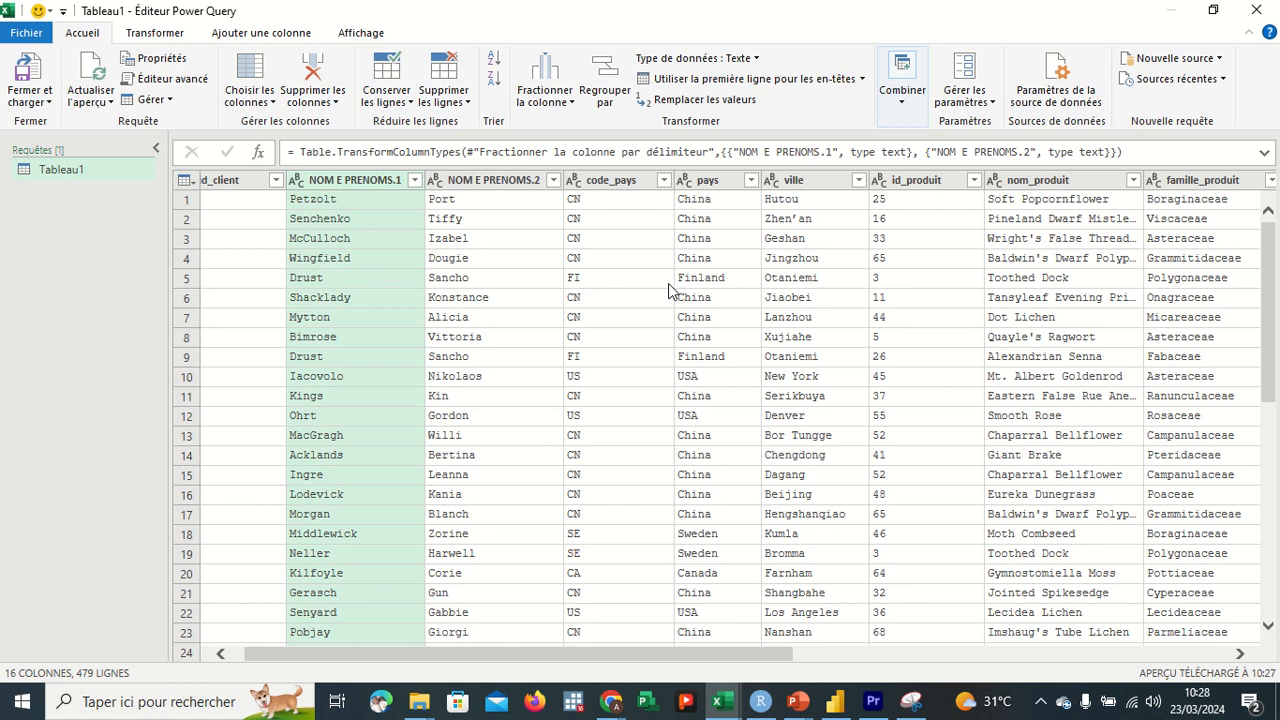
Switch to Google Meet to check the call's participants, return to the Power Query editor and look across the table's columns.
{"action": "left_click", "coordinate": [612, 701]}
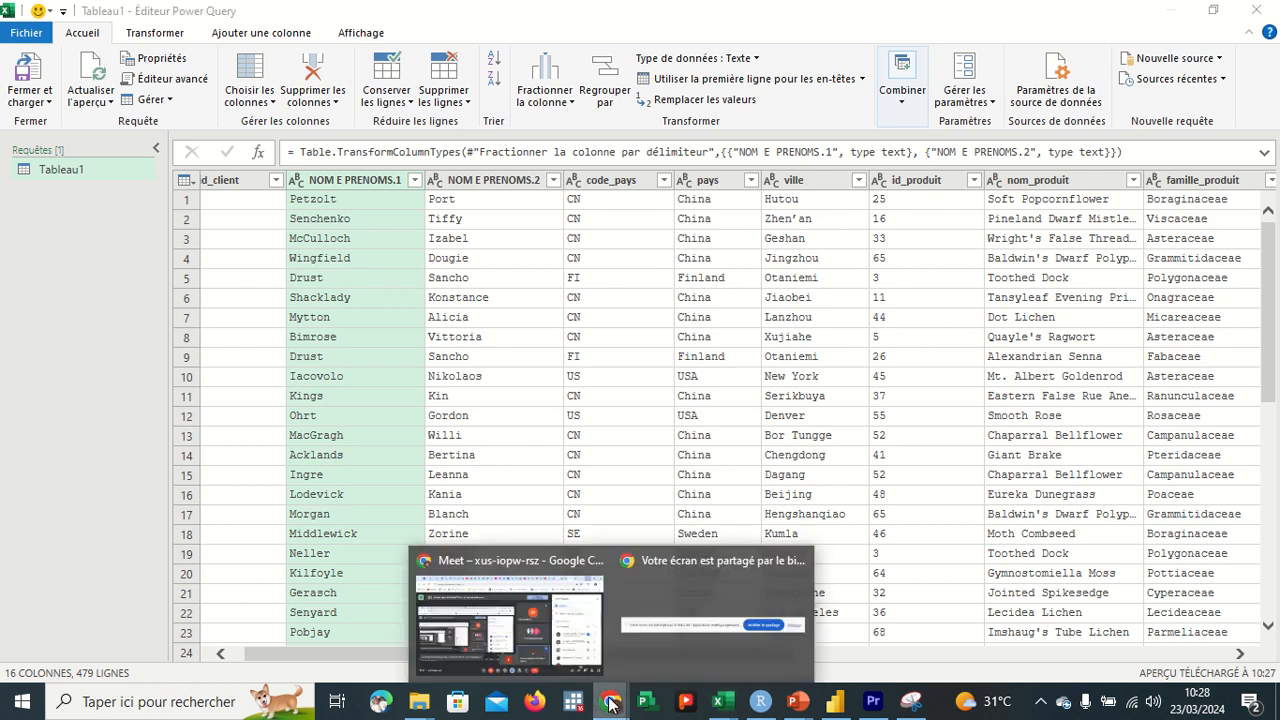
{"action": "left_click", "coordinate": [519, 630]}
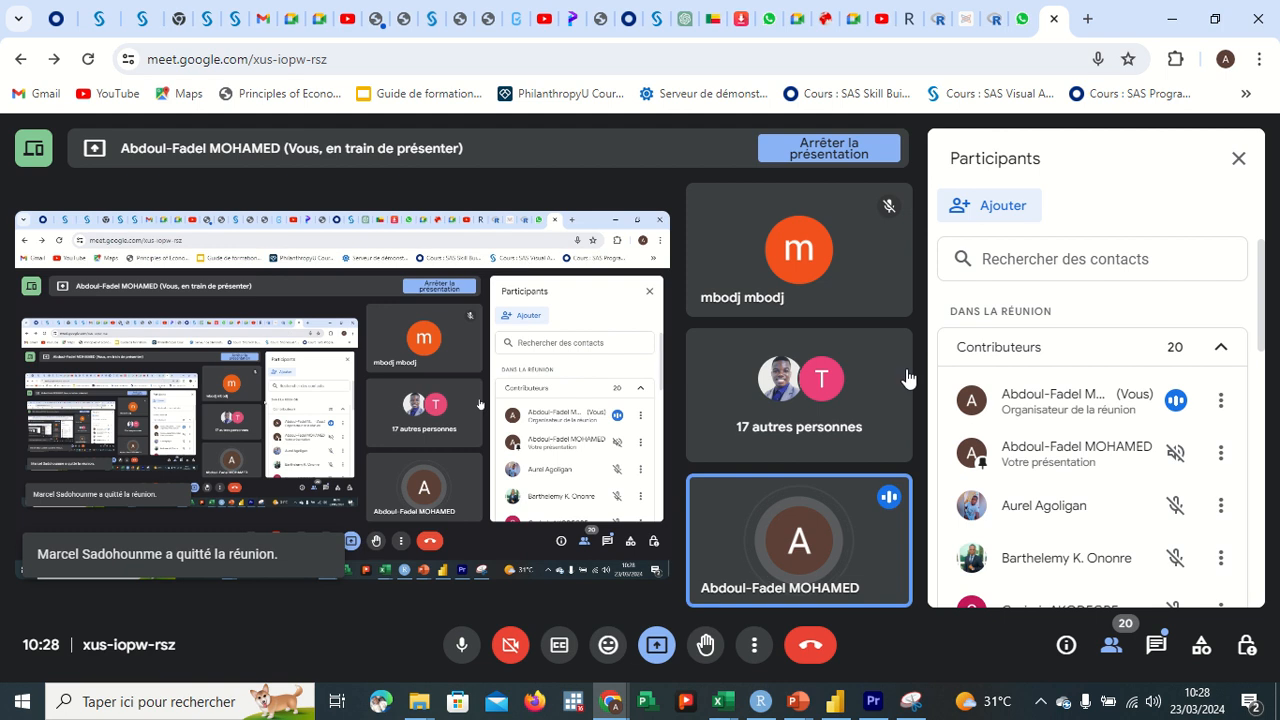
{"action": "mouse_move", "coordinate": [723, 706]}
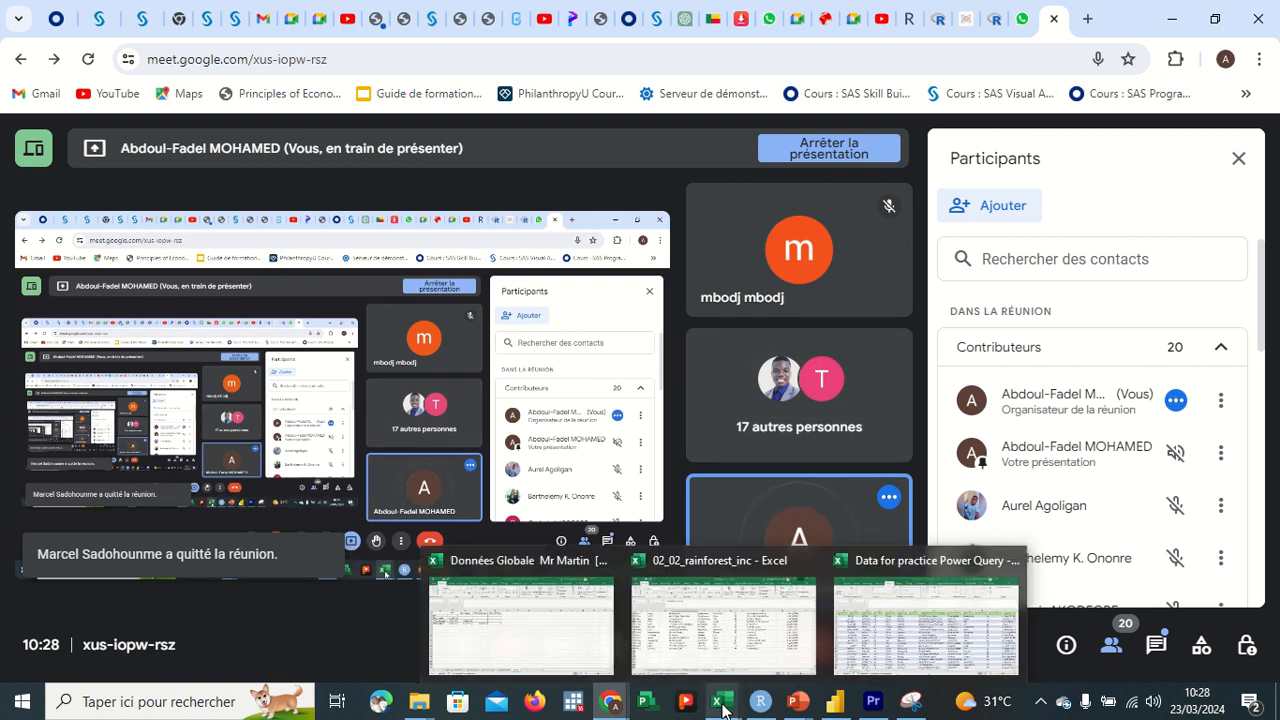
{"action": "left_click", "coordinate": [875, 652]}
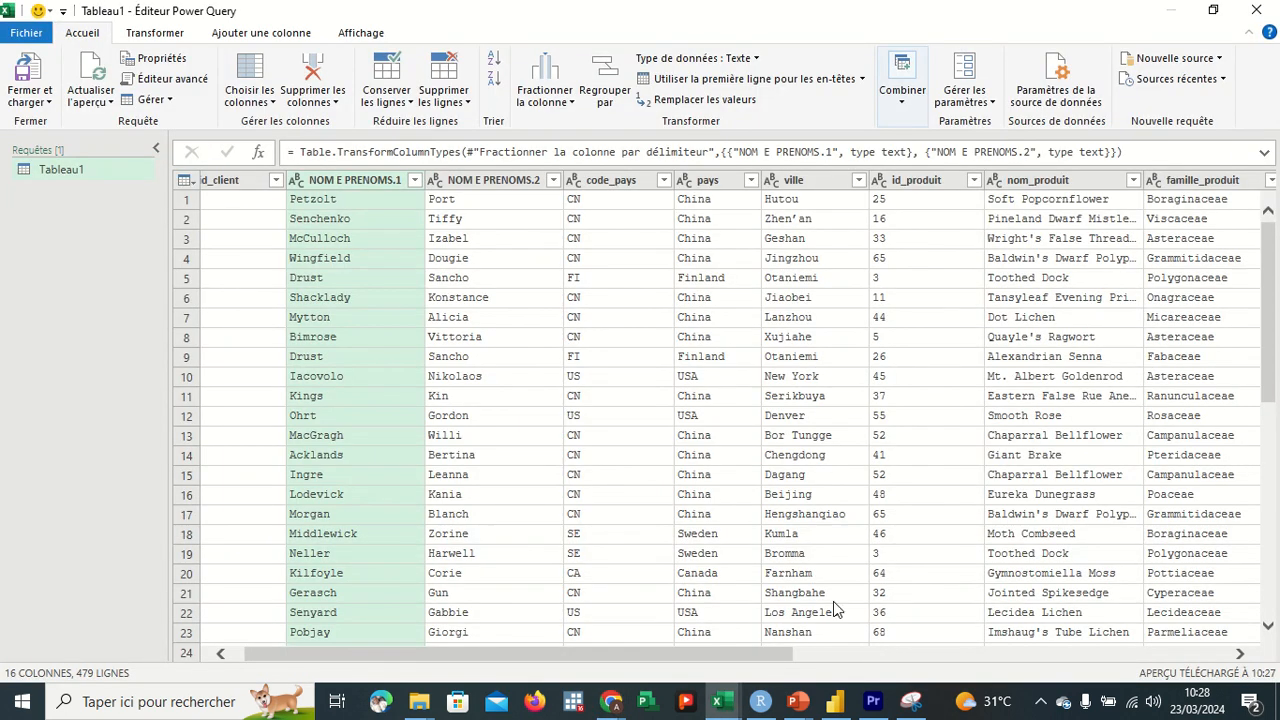
{"action": "scroll", "coordinate": [727, 497], "scroll_direction": "right", "scroll_amount": 5}
{"action": "scroll", "coordinate": [727, 497], "scroll_direction": "left", "scroll_amount": 6}
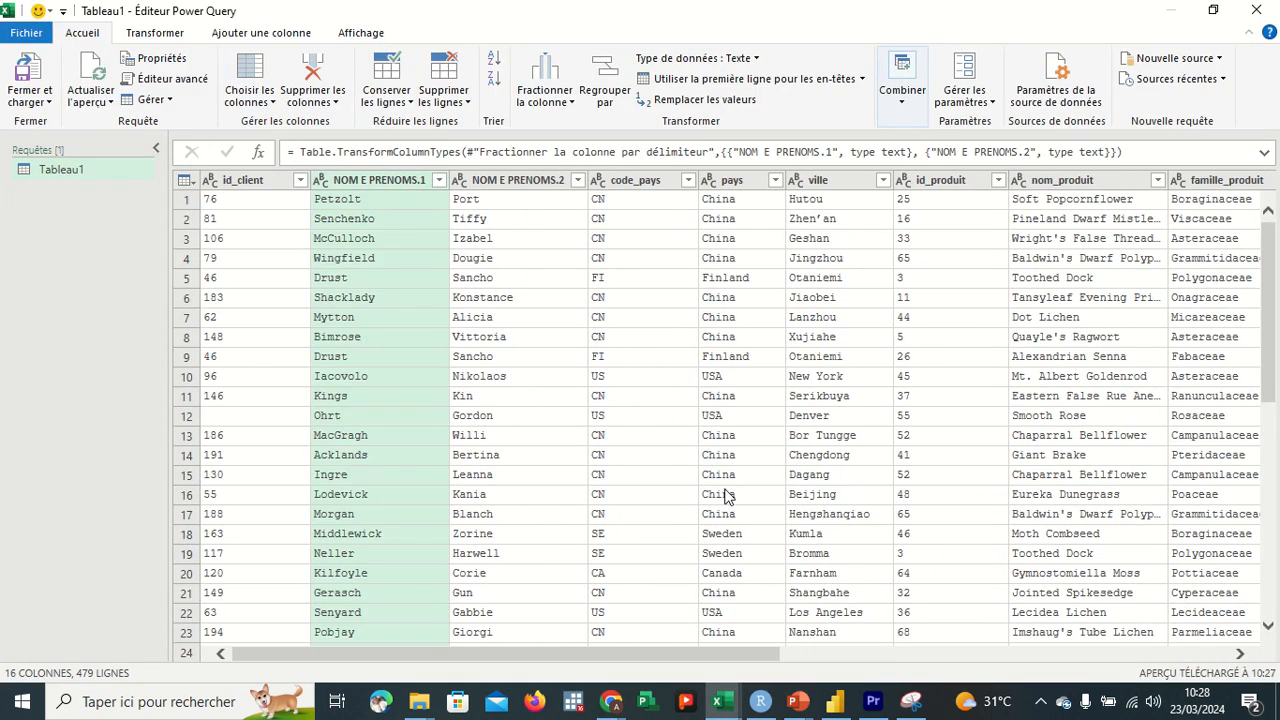
{"action": "scroll", "coordinate": [727, 497], "scroll_direction": "right", "scroll_amount": 6}
{"action": "scroll", "coordinate": [727, 497], "scroll_direction": "left", "scroll_amount": 4}
Add a new column from code_pays that puts the prefix 1 before each value.
{"action": "left_click", "coordinate": [645, 190]}
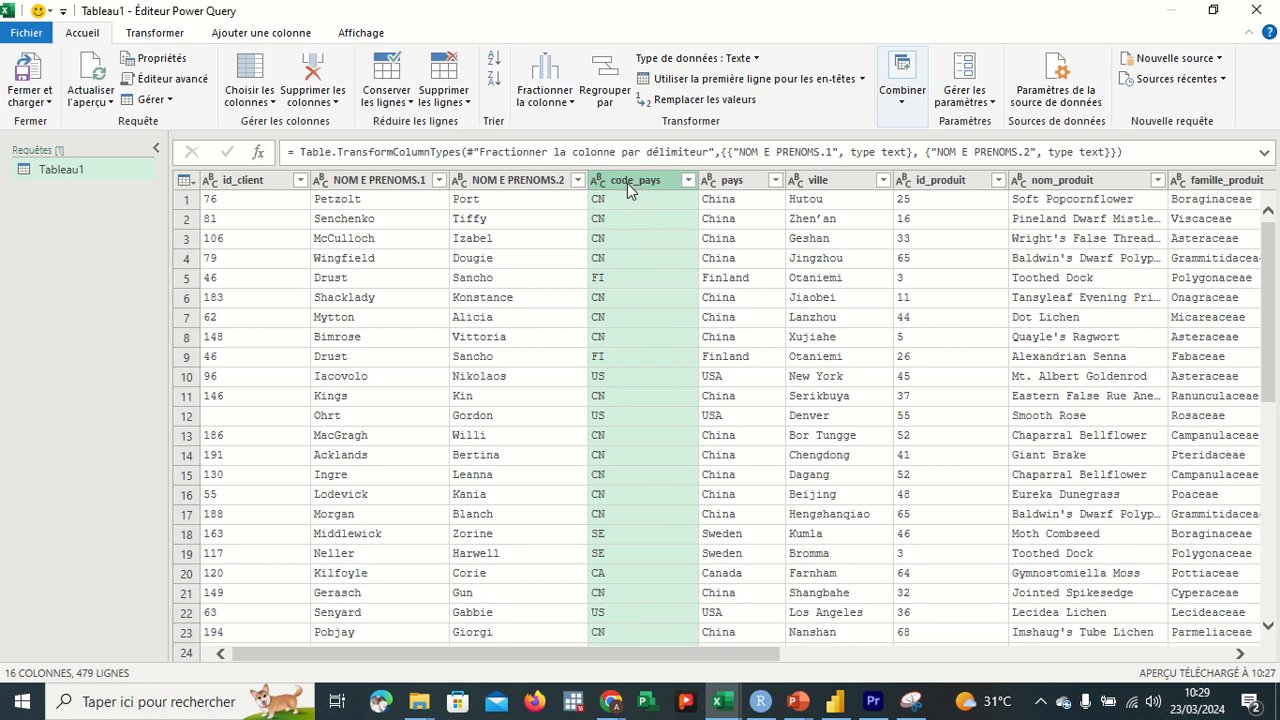
{"action": "left_click", "coordinate": [155, 33]}
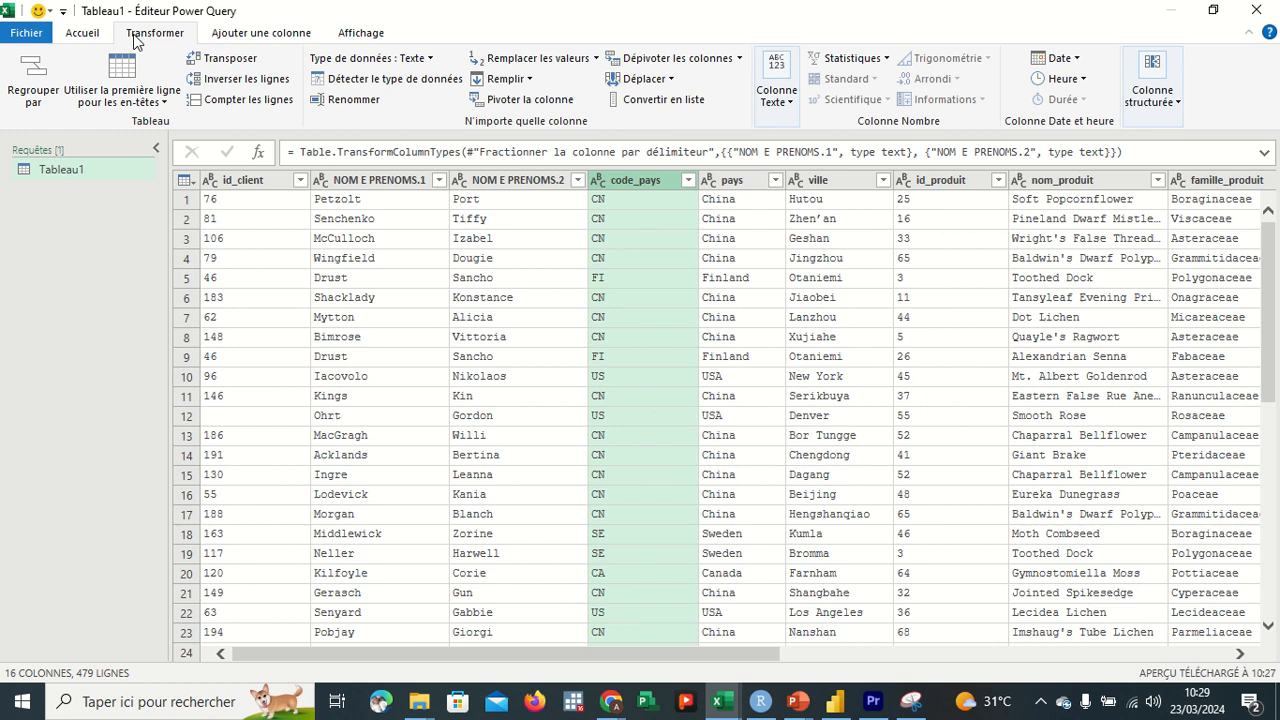
{"action": "left_click", "coordinate": [222, 38]}
{"action": "left_click", "coordinate": [101, 36]}
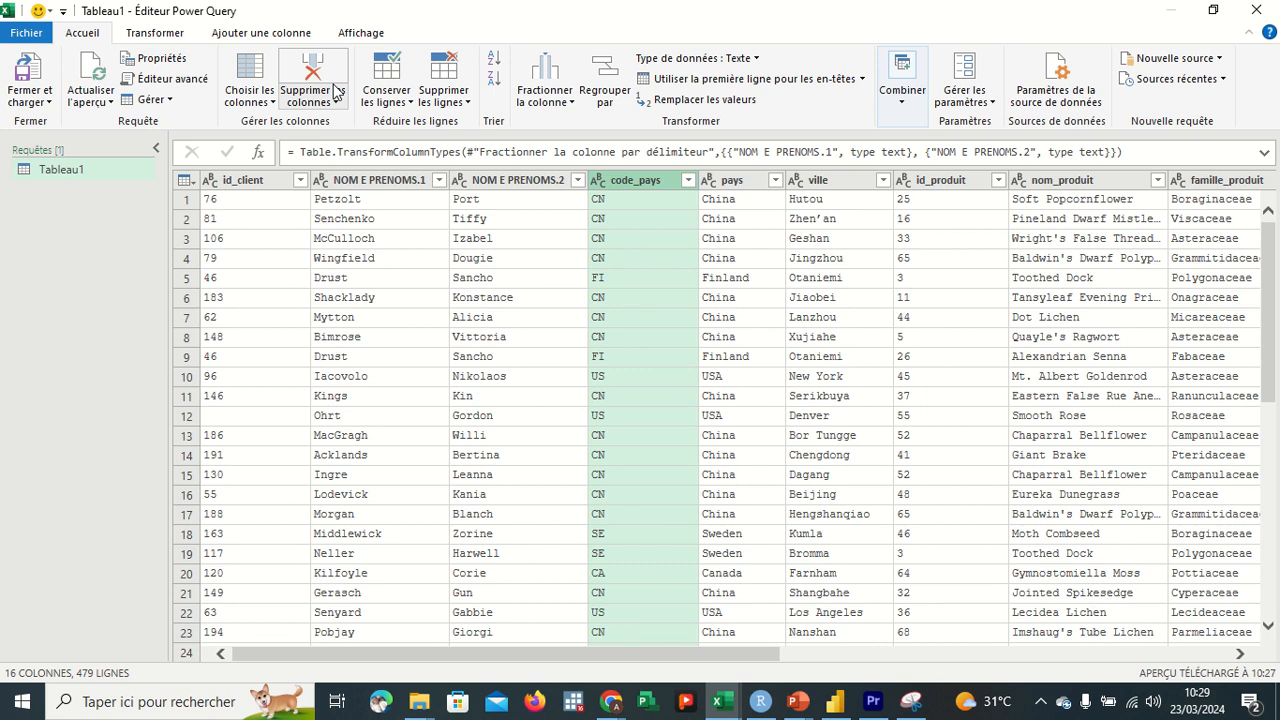
{"action": "left_click", "coordinate": [264, 35]}
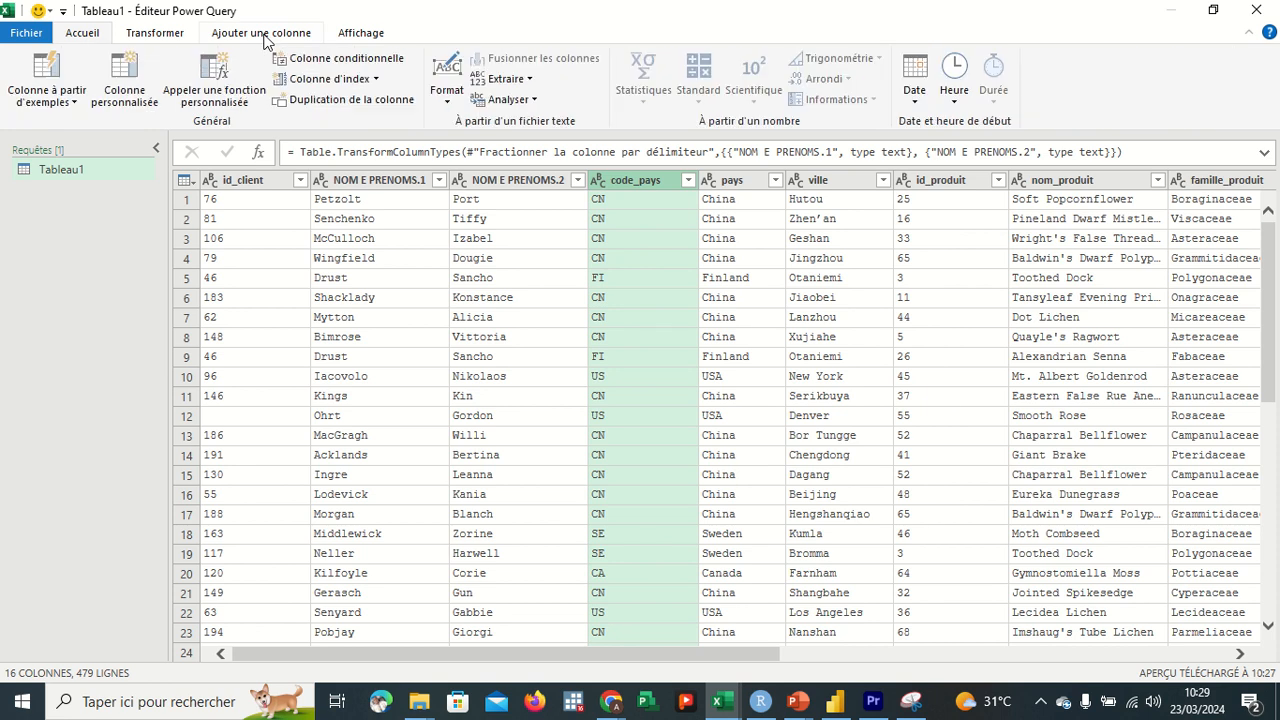
{"action": "left_click", "coordinate": [446, 112]}
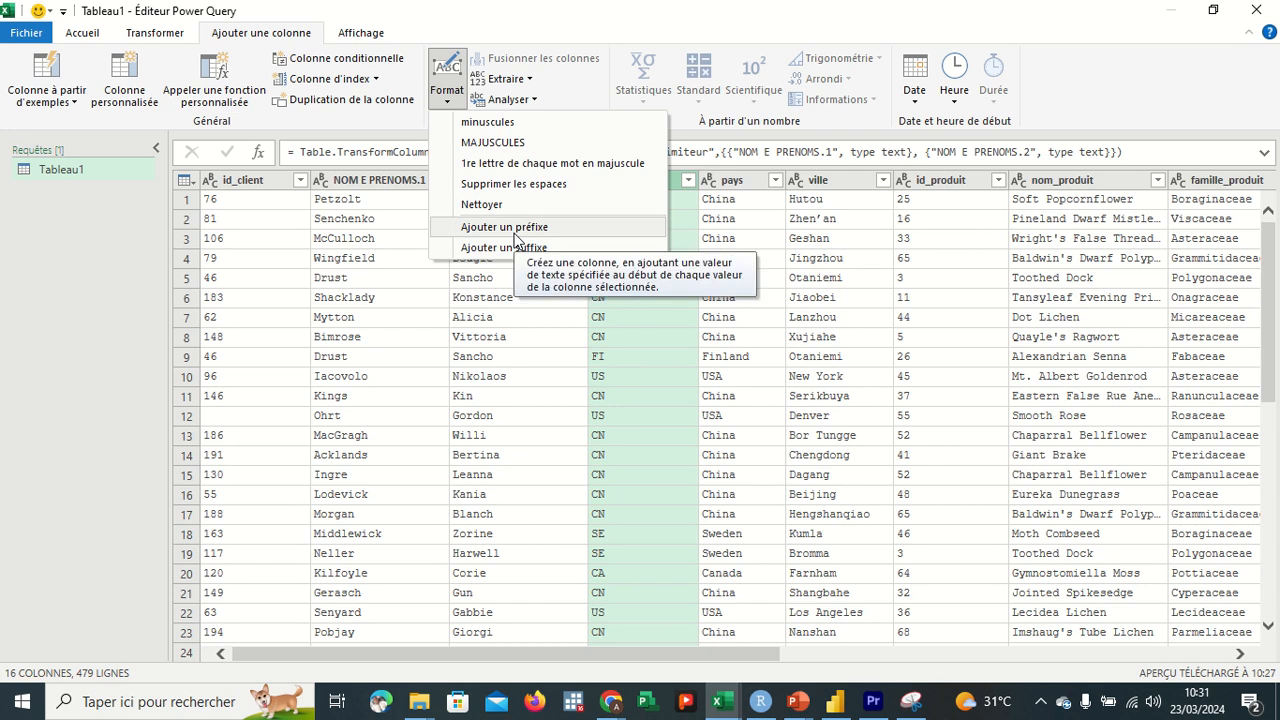
{"action": "left_click", "coordinate": [515, 230]}
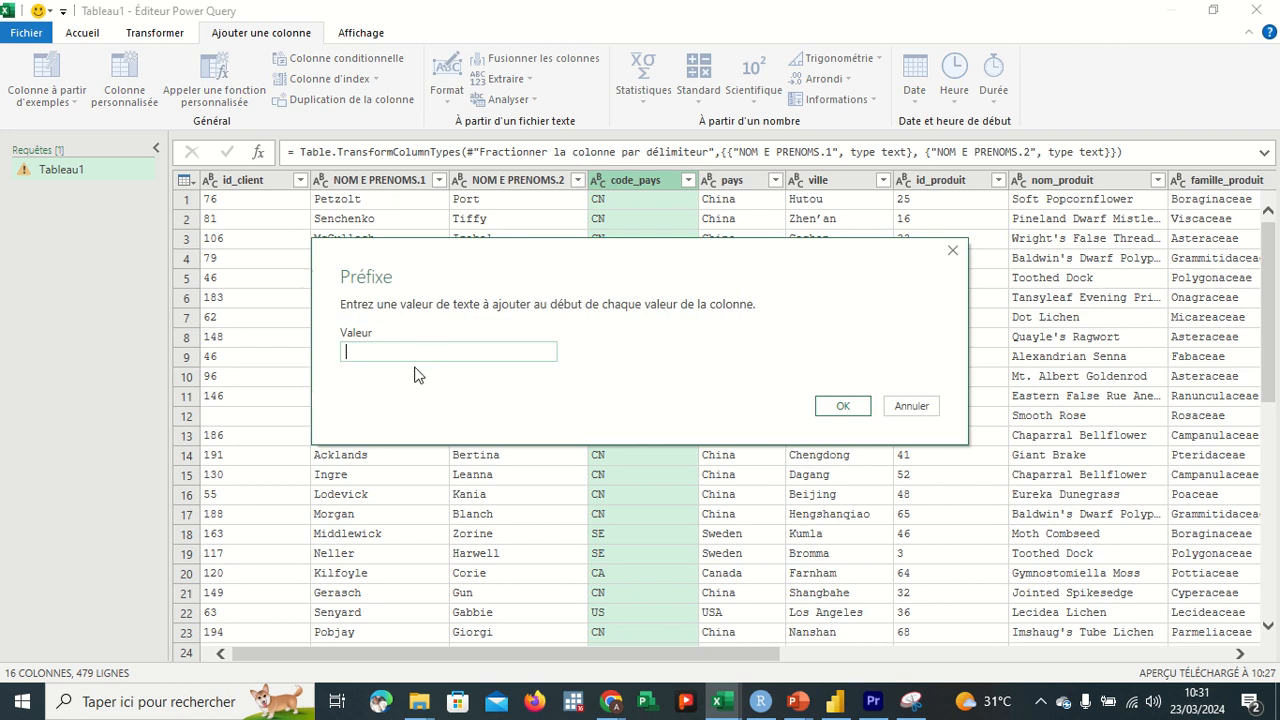
{"action": "type", "text": "1"}
{"action": "left_click", "coordinate": [842, 408]}
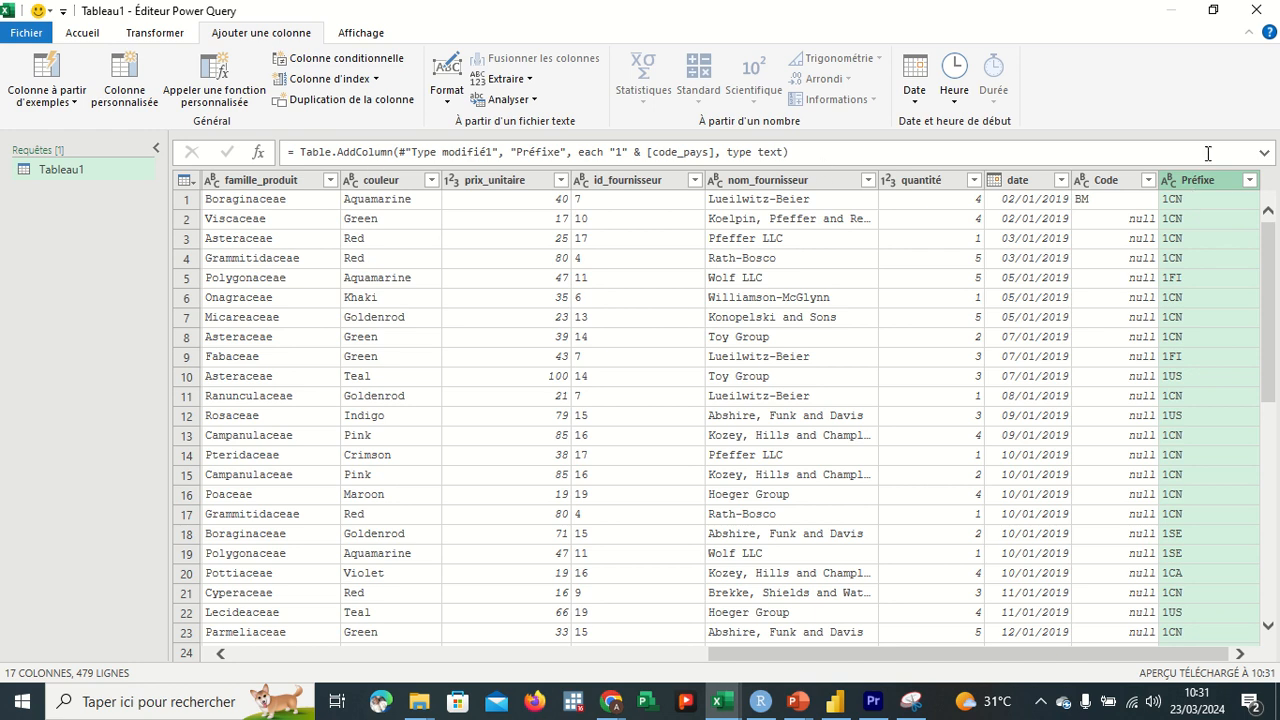
Add a new column from the Préfixe column that appends the suffix 2 to each value.
{"action": "left_click", "coordinate": [447, 92]}
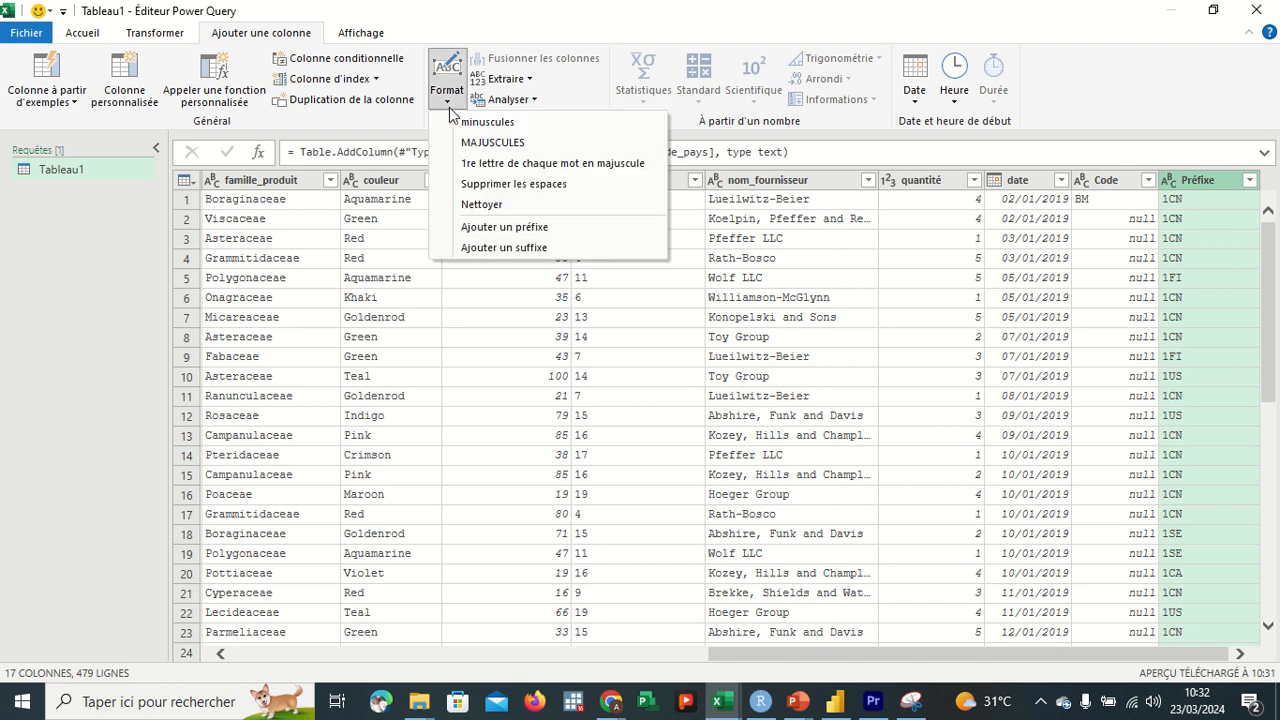
{"action": "left_click", "coordinate": [510, 248]}
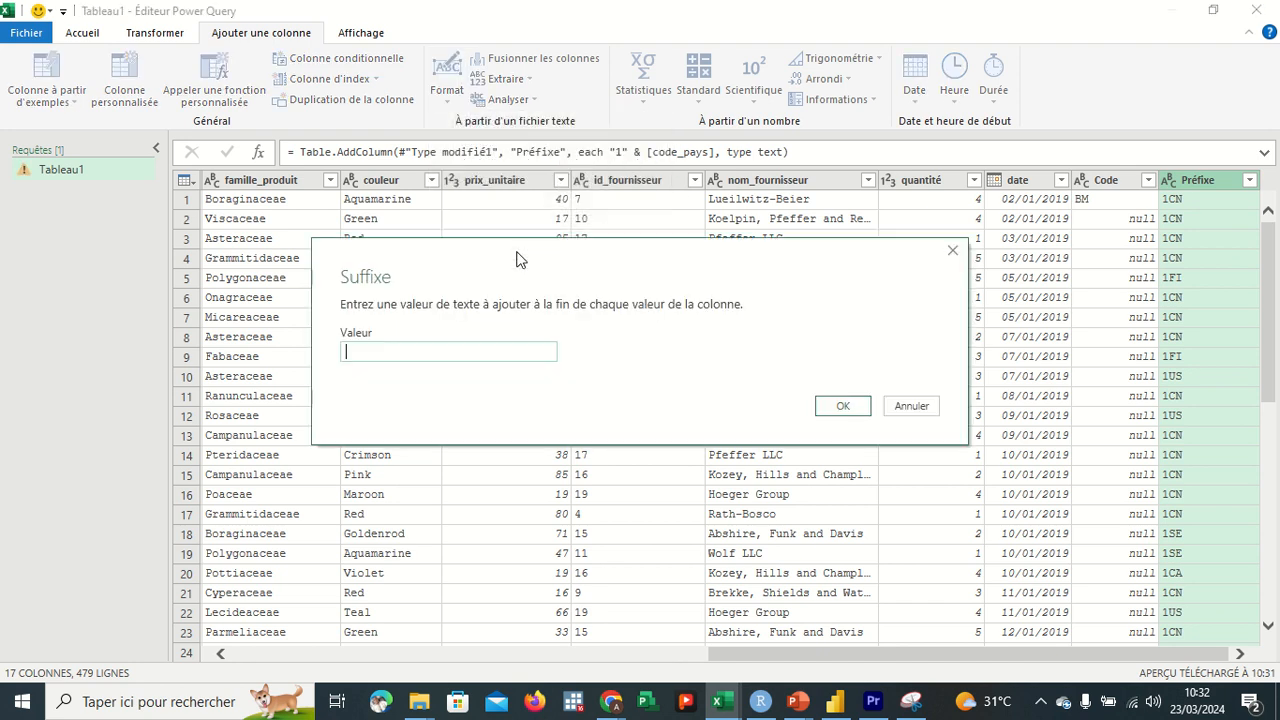
{"action": "type", "text": "2"}
{"action": "left_click", "coordinate": [845, 406]}
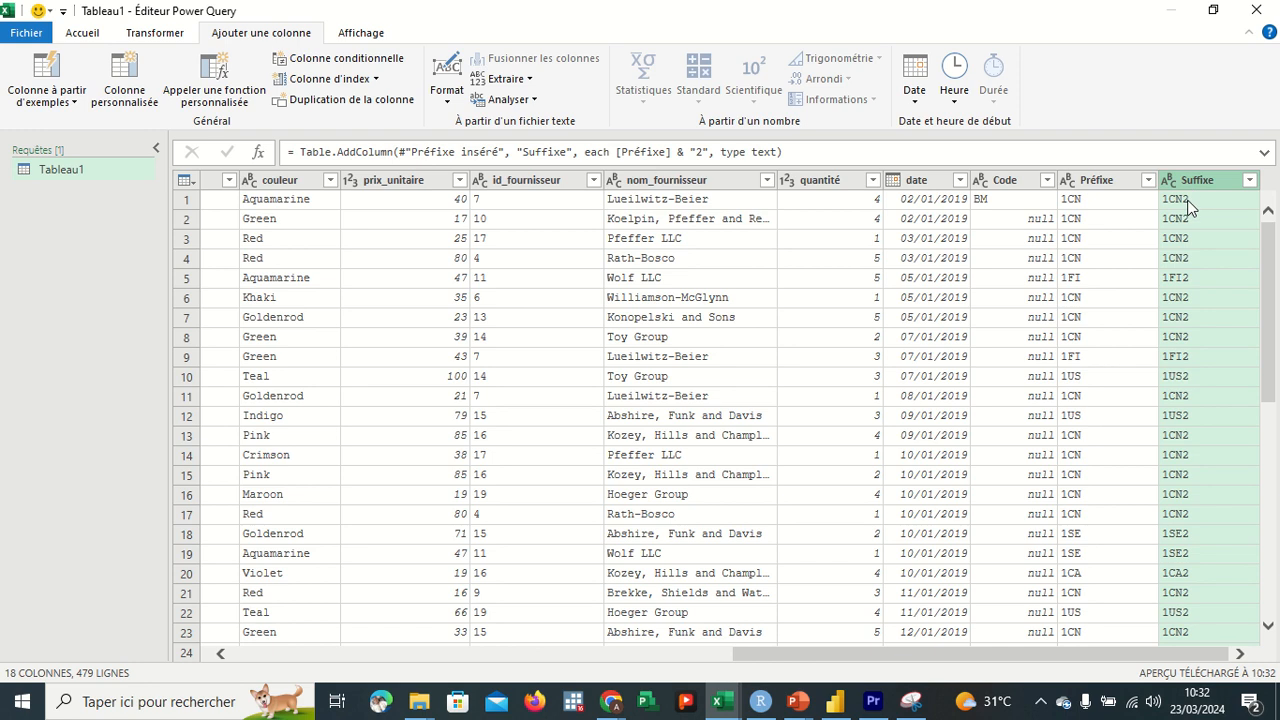
{"action": "left_click", "coordinate": [533, 84]}
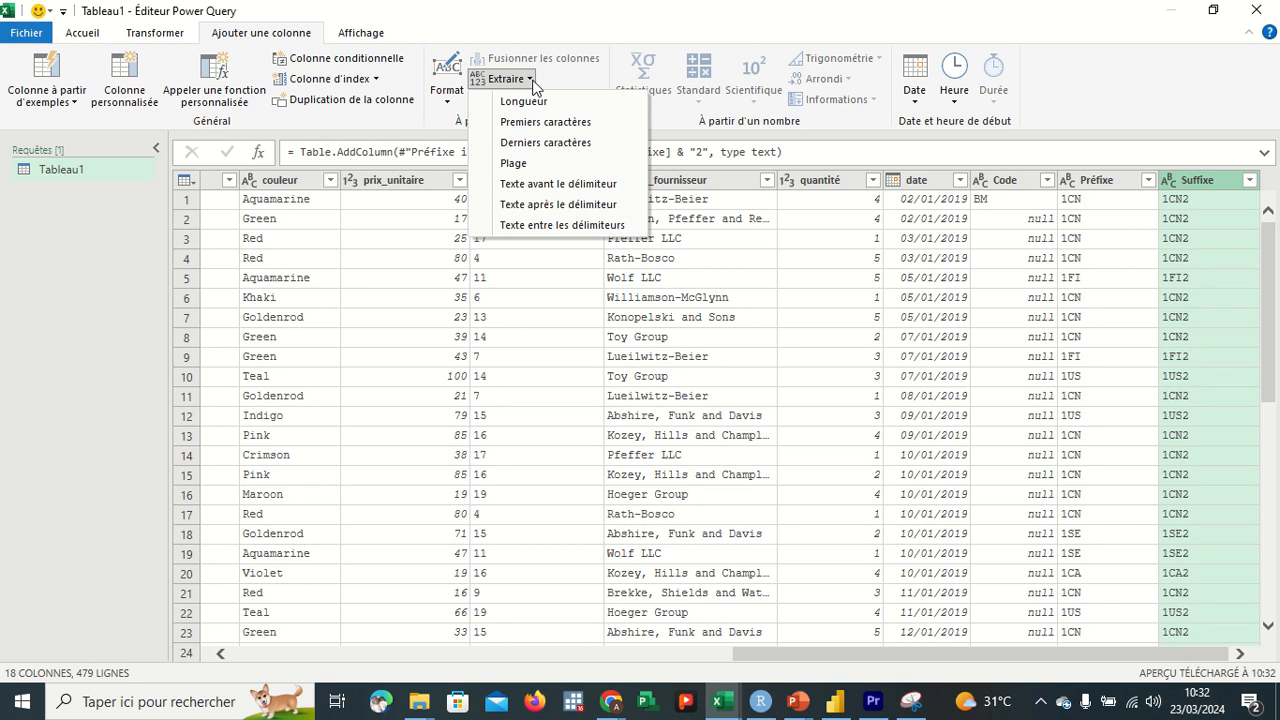
{"action": "left_click", "coordinate": [1200, 297]}
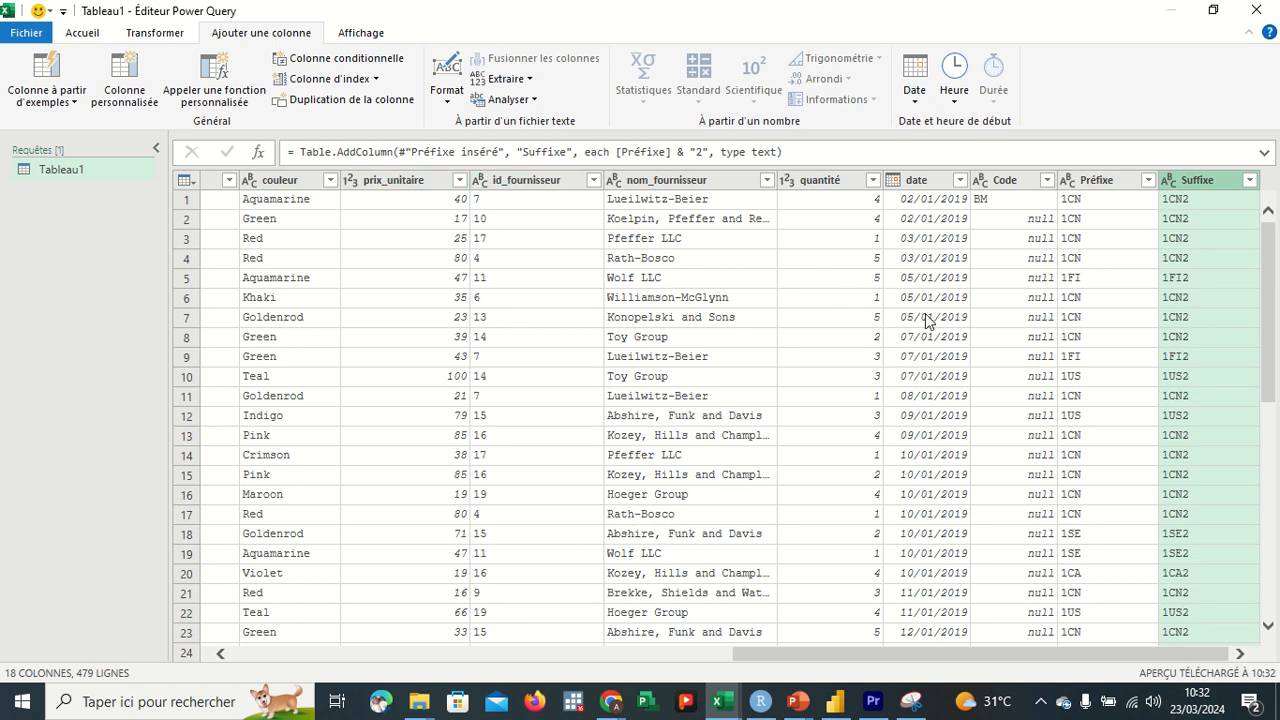
Select the Code column and examine which of its rows hold a code and which are null.
{"action": "left_click", "coordinate": [1022, 186]}
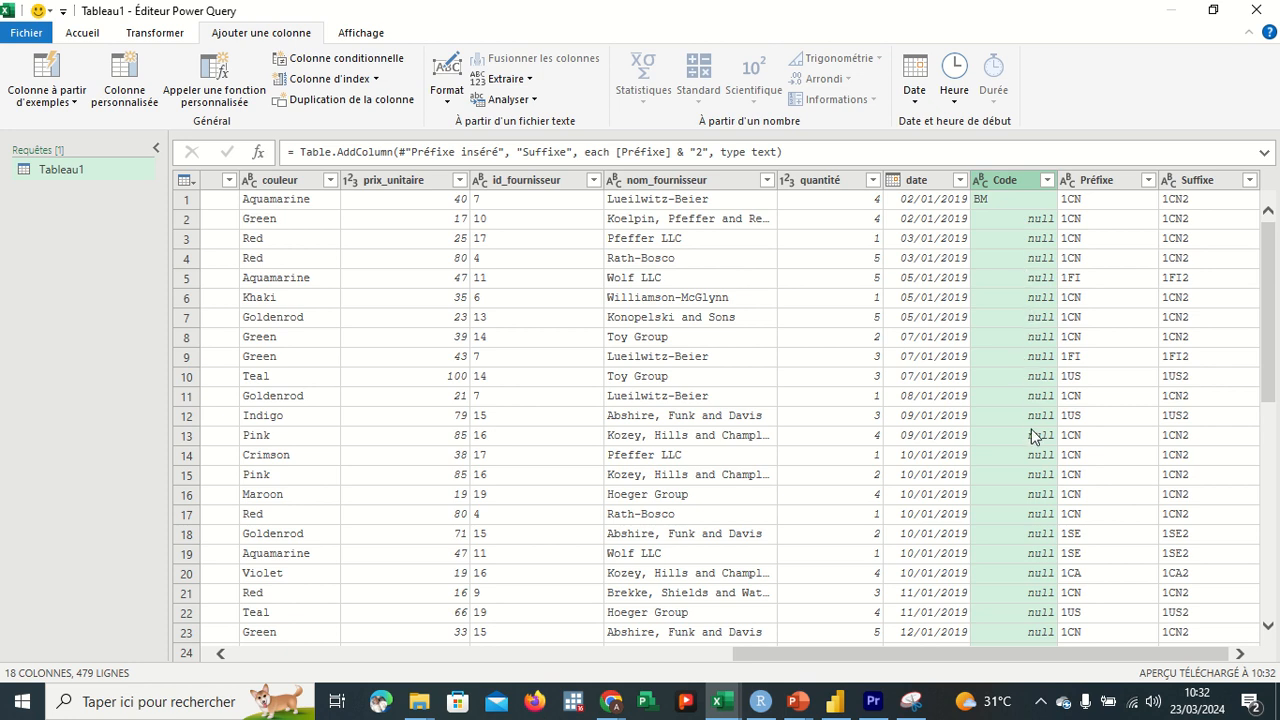
{"action": "scroll", "coordinate": [1033, 435], "scroll_direction": "down", "scroll_amount": 9}
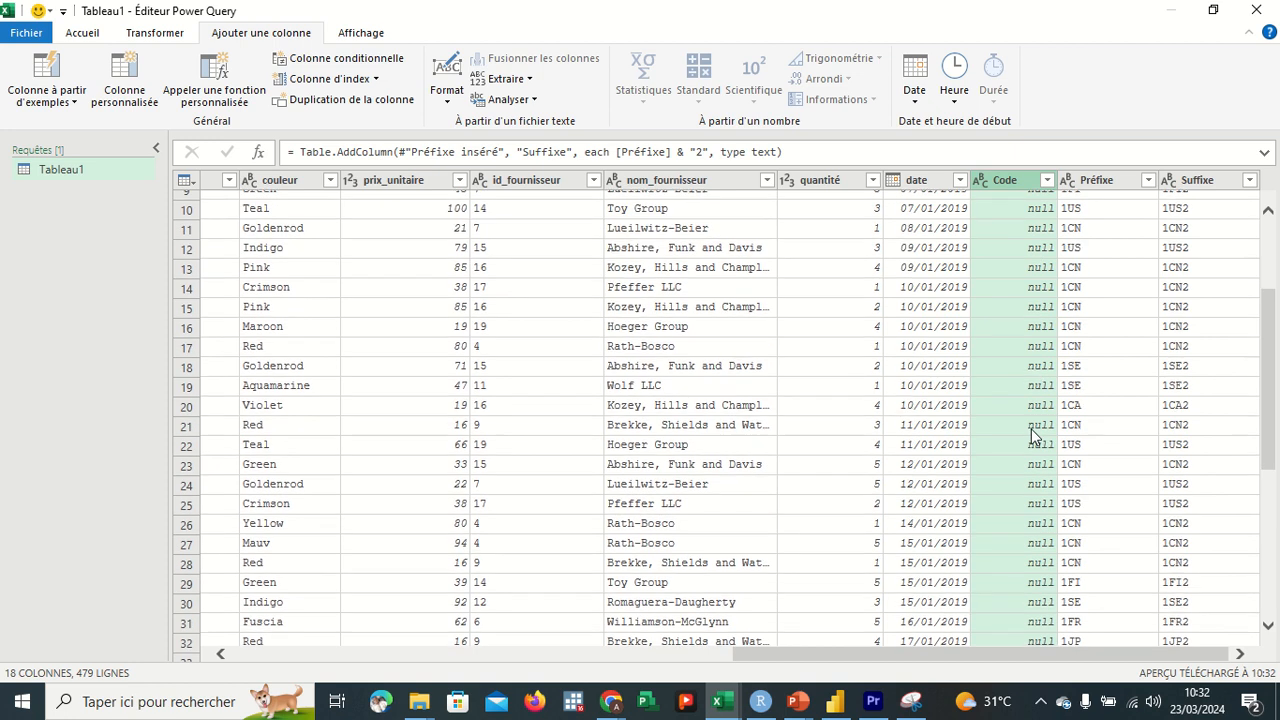
{"action": "scroll", "coordinate": [1031, 429], "scroll_direction": "down", "scroll_amount": 9}
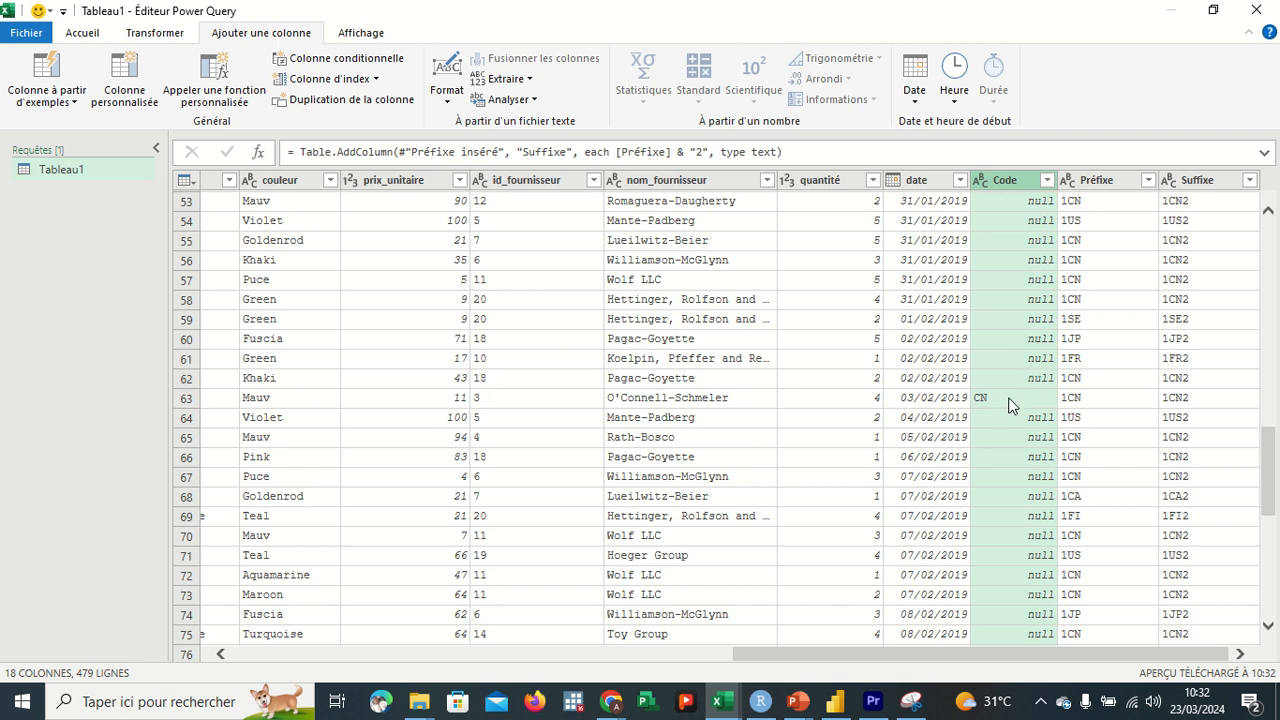
{"action": "scroll", "coordinate": [1013, 502], "scroll_direction": "down", "scroll_amount": 4}
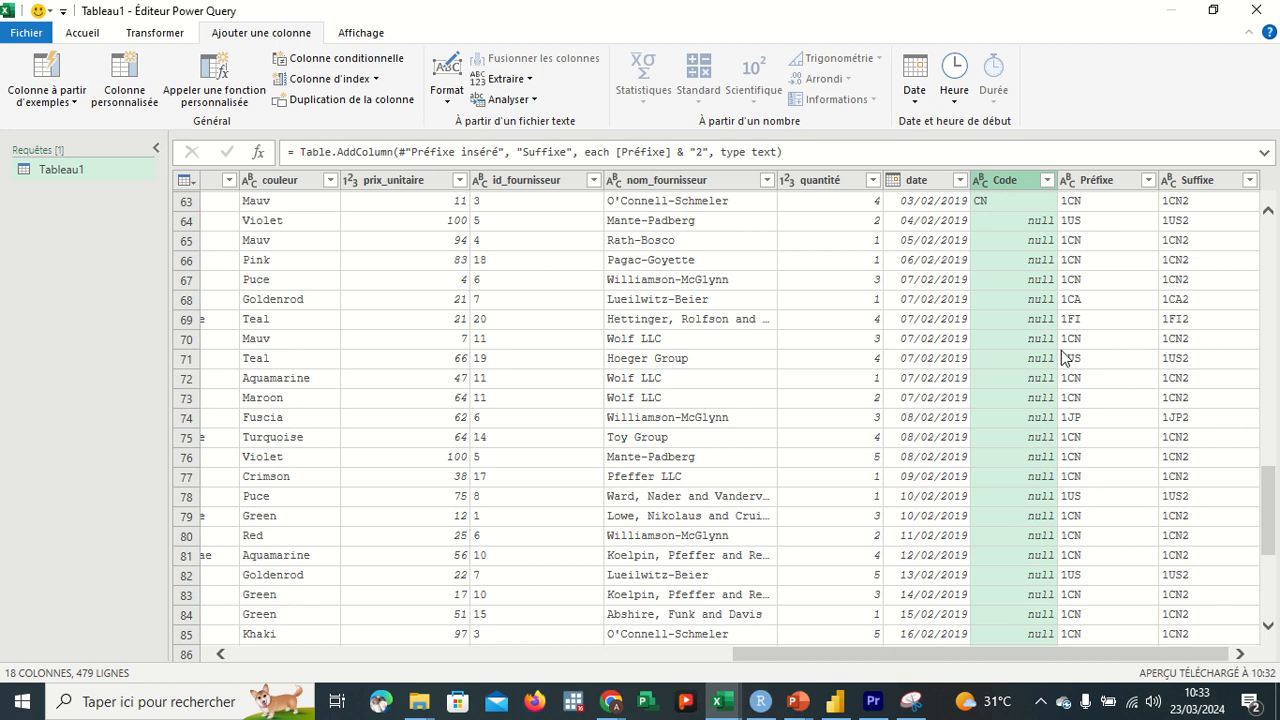
{"action": "scroll", "coordinate": [1062, 357], "scroll_direction": "up", "scroll_amount": 15}
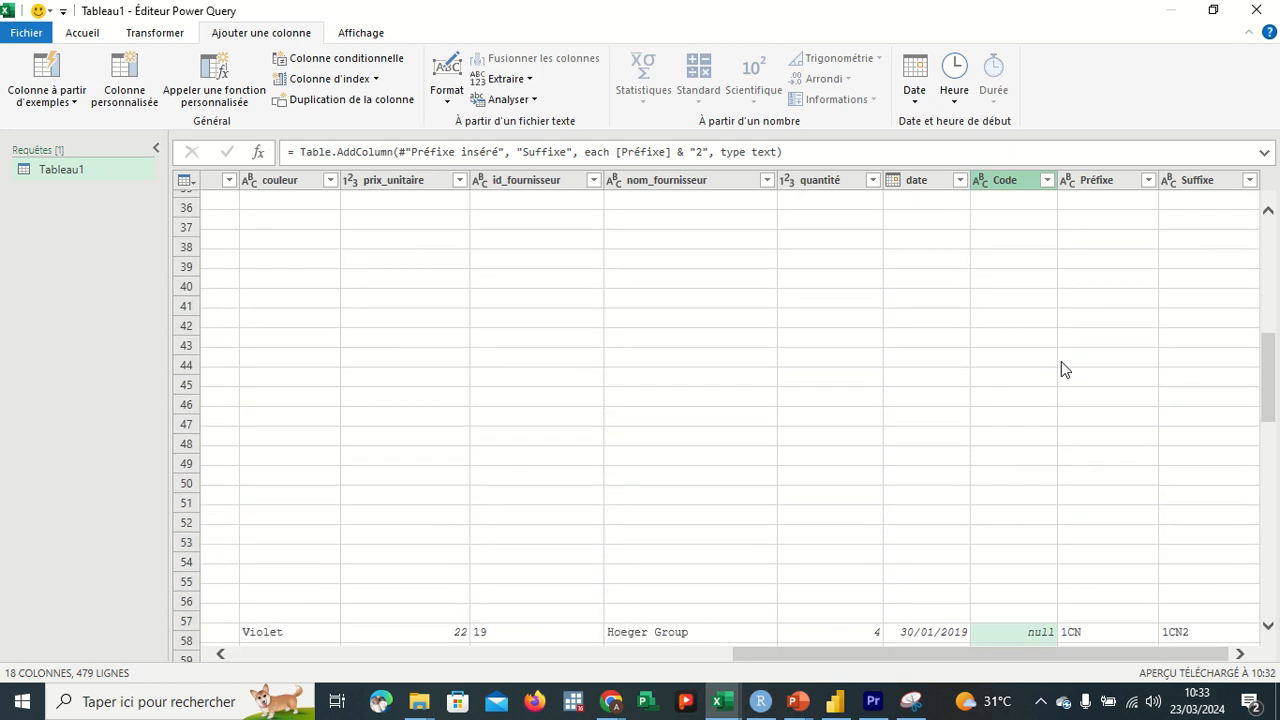
{"action": "scroll", "coordinate": [1062, 368], "scroll_direction": "up", "scroll_amount": 3}
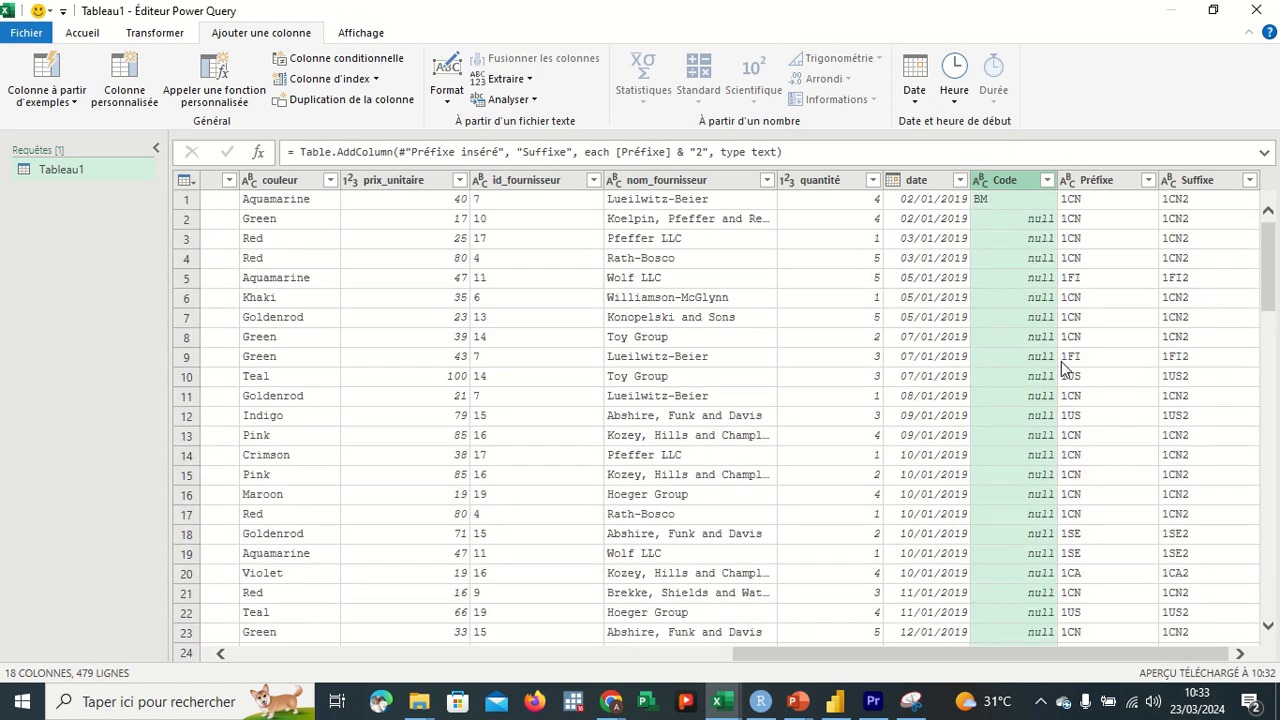
{"action": "right_click", "coordinate": [1000, 180]}
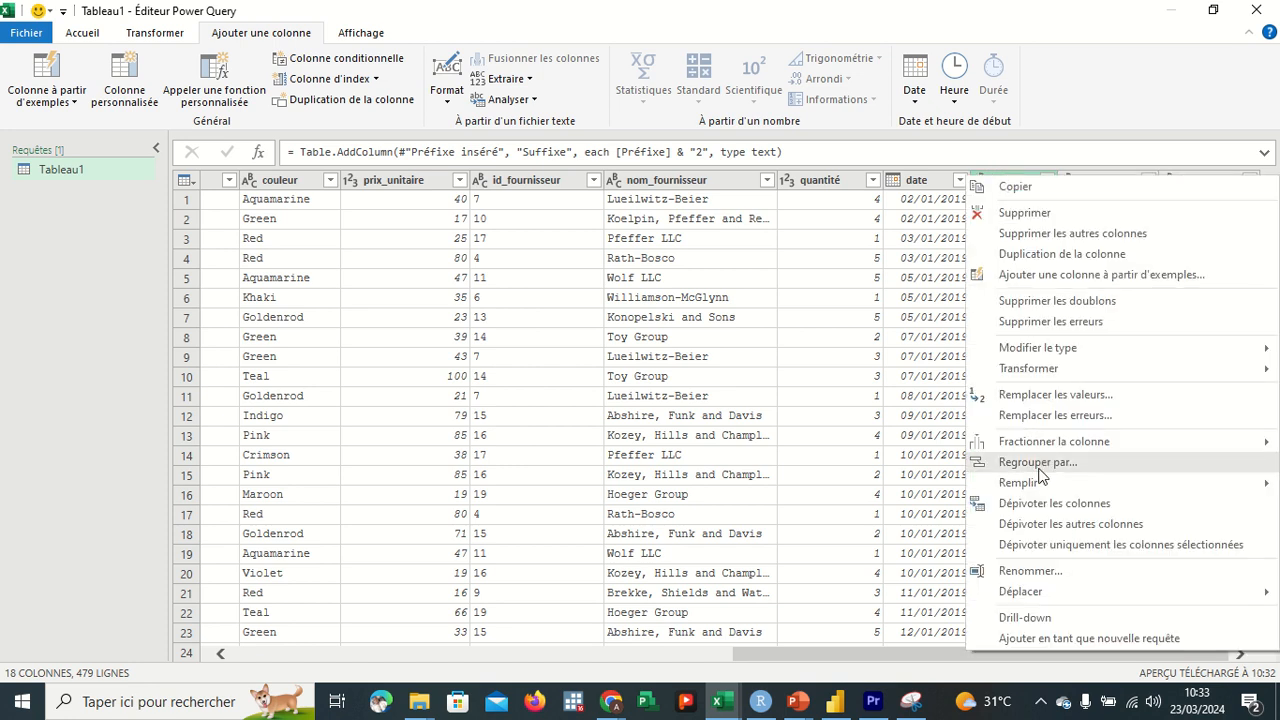
{"action": "mouse_move", "coordinate": [1040, 486]}
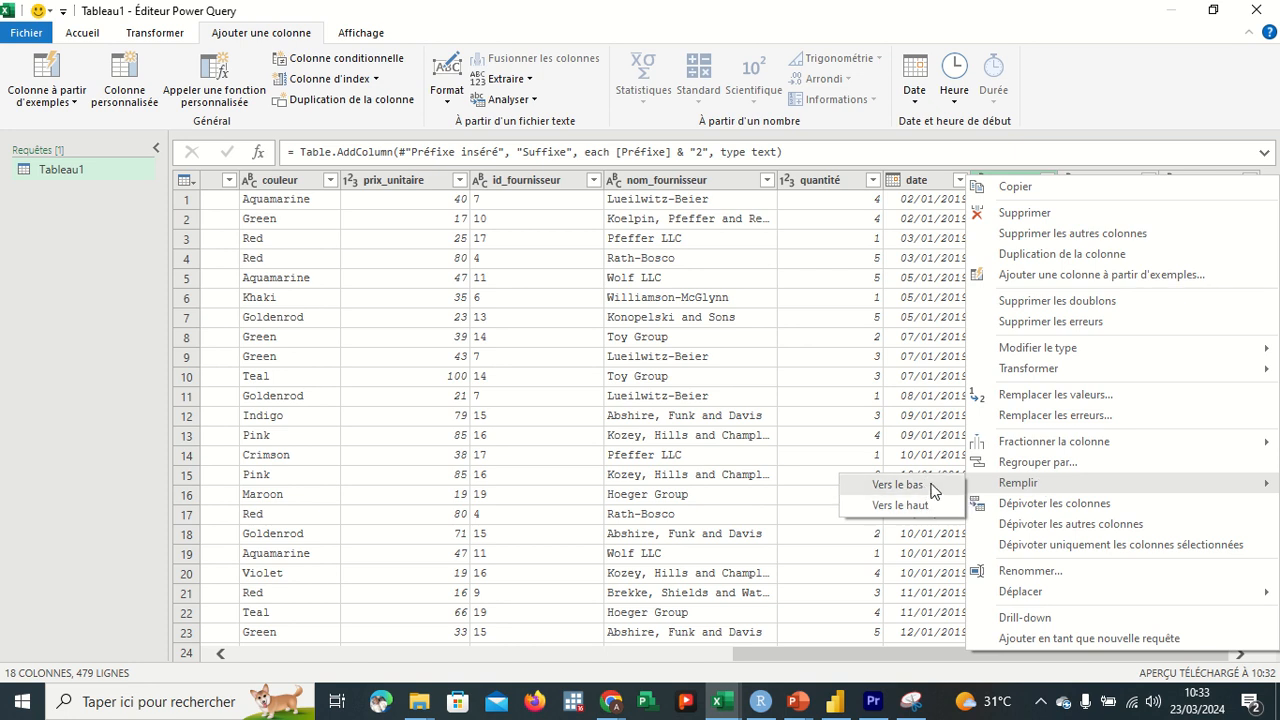
{"action": "left_click", "coordinate": [910, 438]}
{"action": "left_click", "coordinate": [910, 438]}
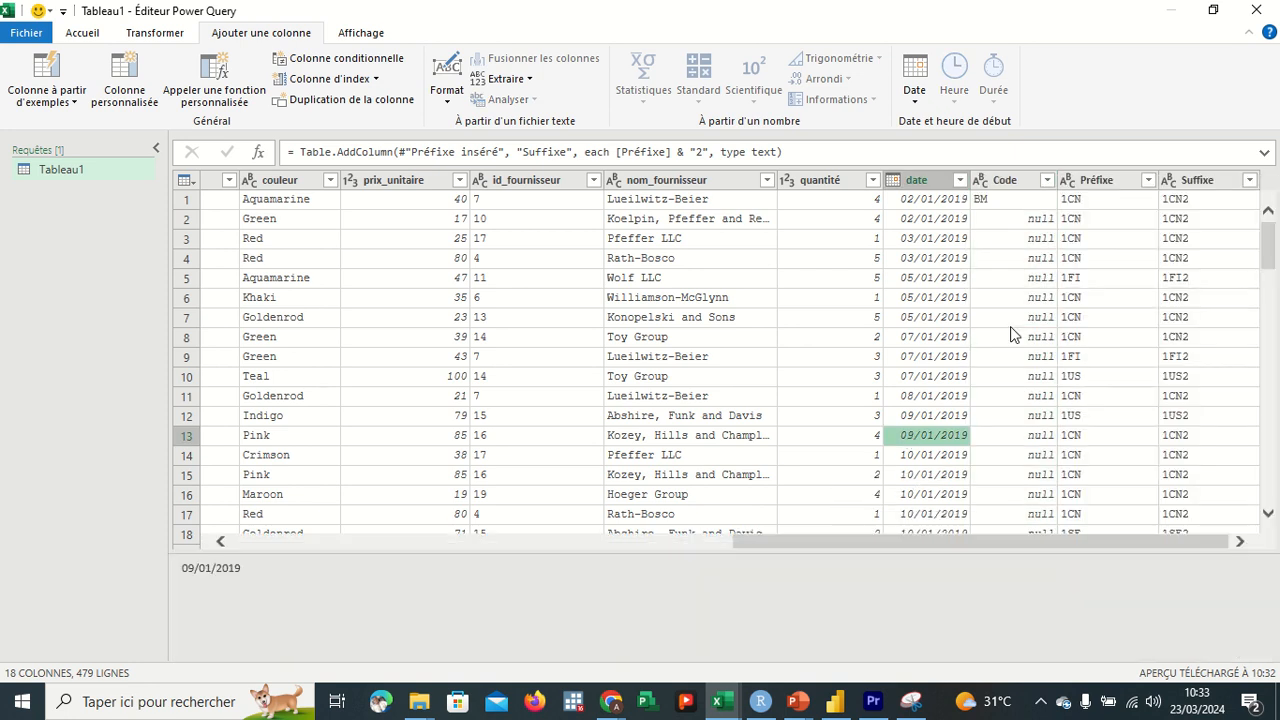
Select the first cell of the Code column and review the null rows down to the next code value.
{"action": "left_click", "coordinate": [1002, 200]}
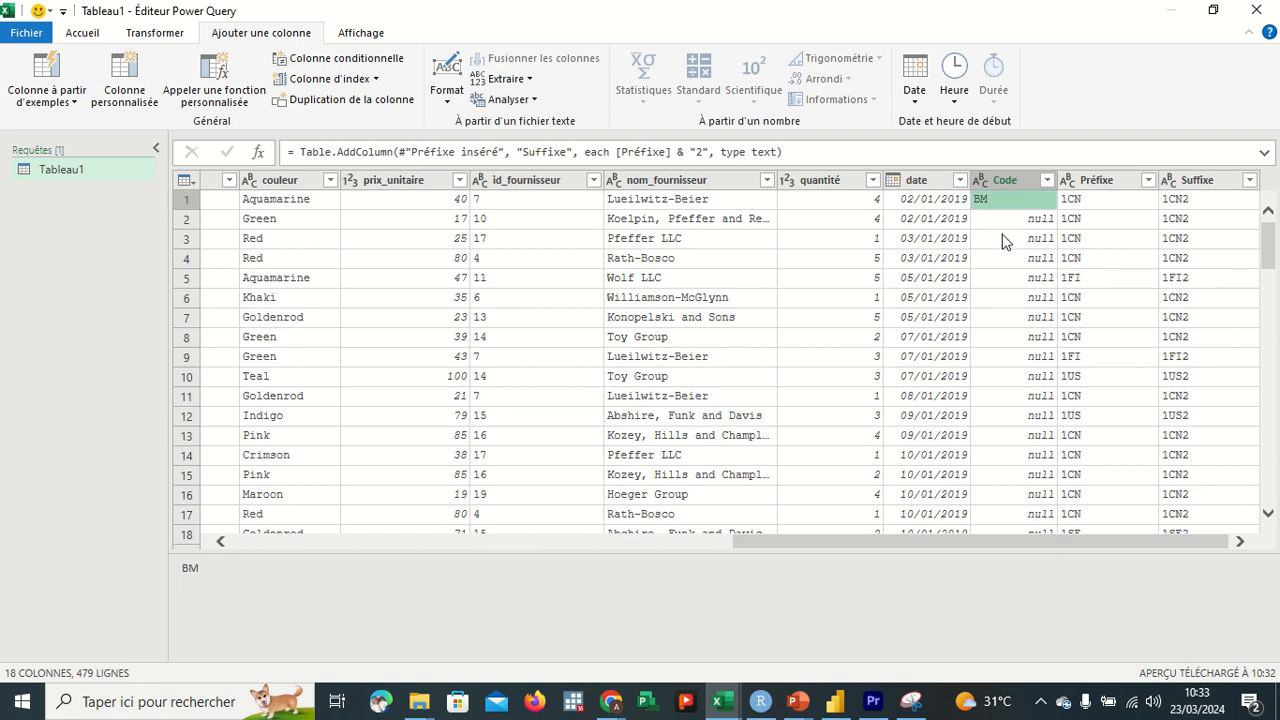
{"action": "scroll", "coordinate": [1006, 346], "scroll_direction": "down", "scroll_amount": 5}
{"action": "scroll", "coordinate": [1006, 346], "scroll_direction": "down", "scroll_amount": 10}
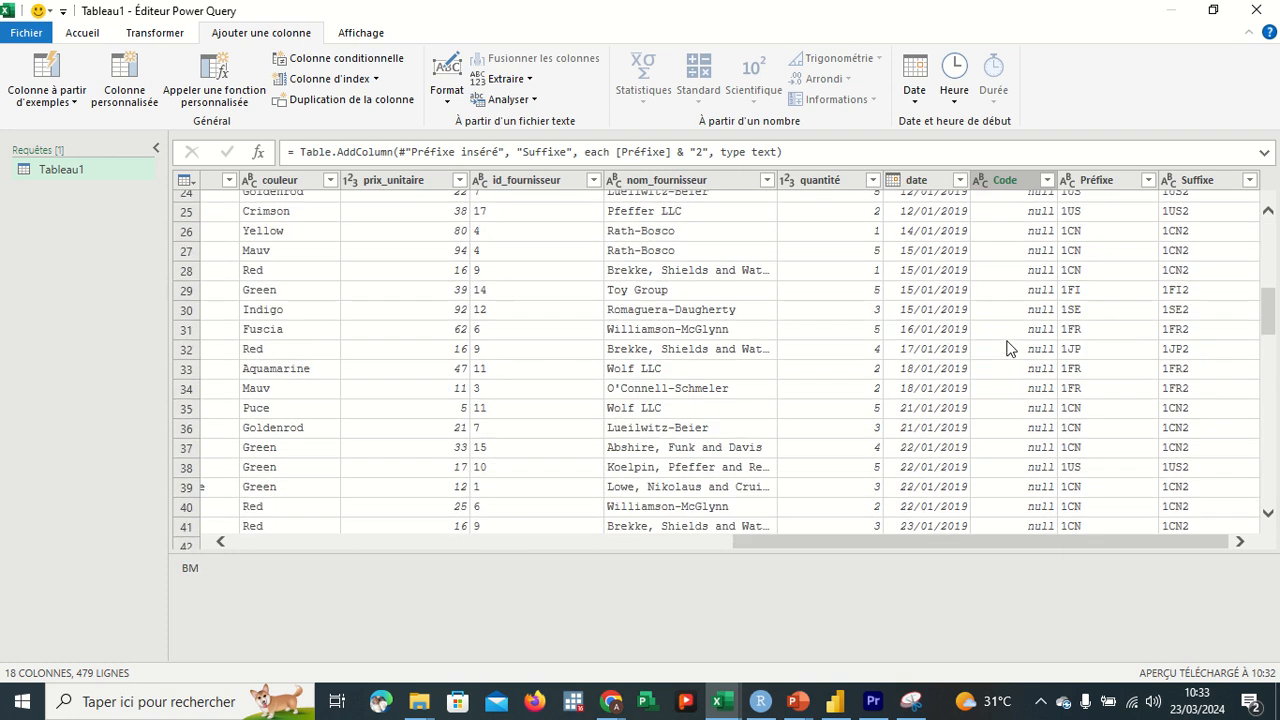
{"action": "scroll", "coordinate": [1006, 346], "scroll_direction": "down", "scroll_amount": 2}
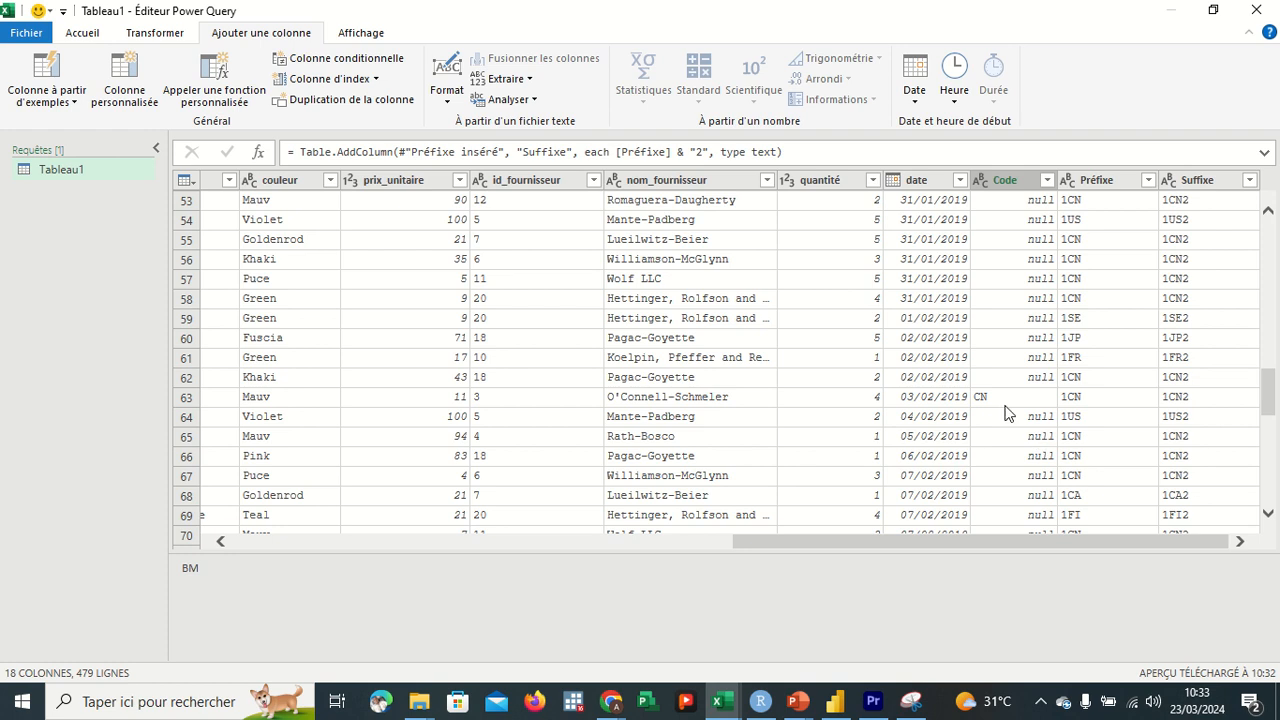
{"action": "scroll", "coordinate": [1008, 369], "scroll_direction": "up", "scroll_amount": 6}
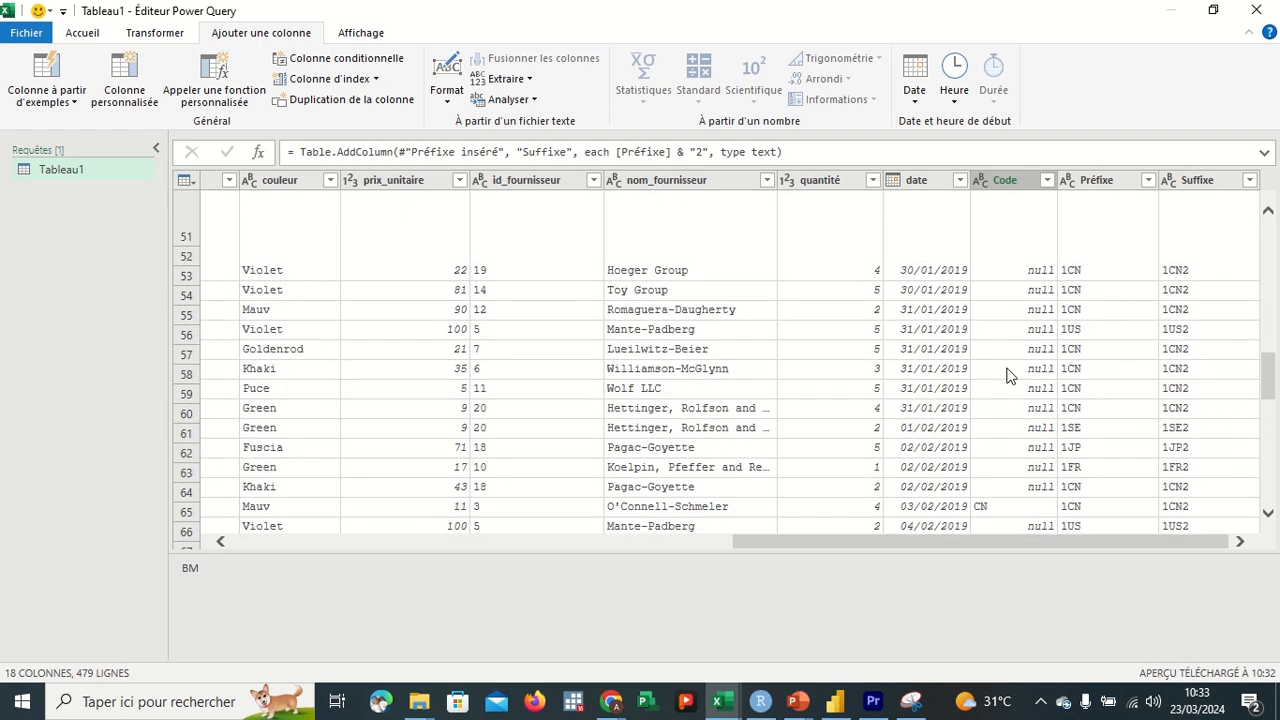
{"action": "scroll", "coordinate": [1008, 376], "scroll_direction": "up", "scroll_amount": 12}
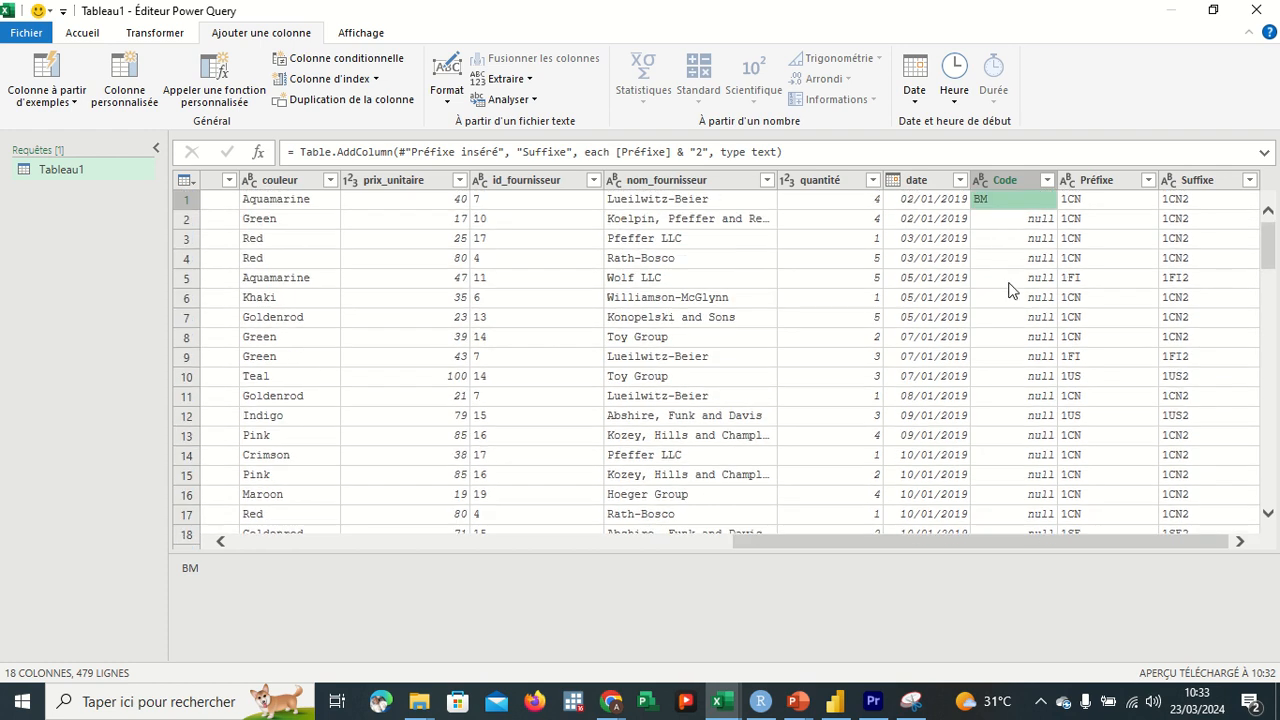
{"action": "left_click", "coordinate": [1005, 184]}
{"action": "right_click", "coordinate": [1005, 186]}
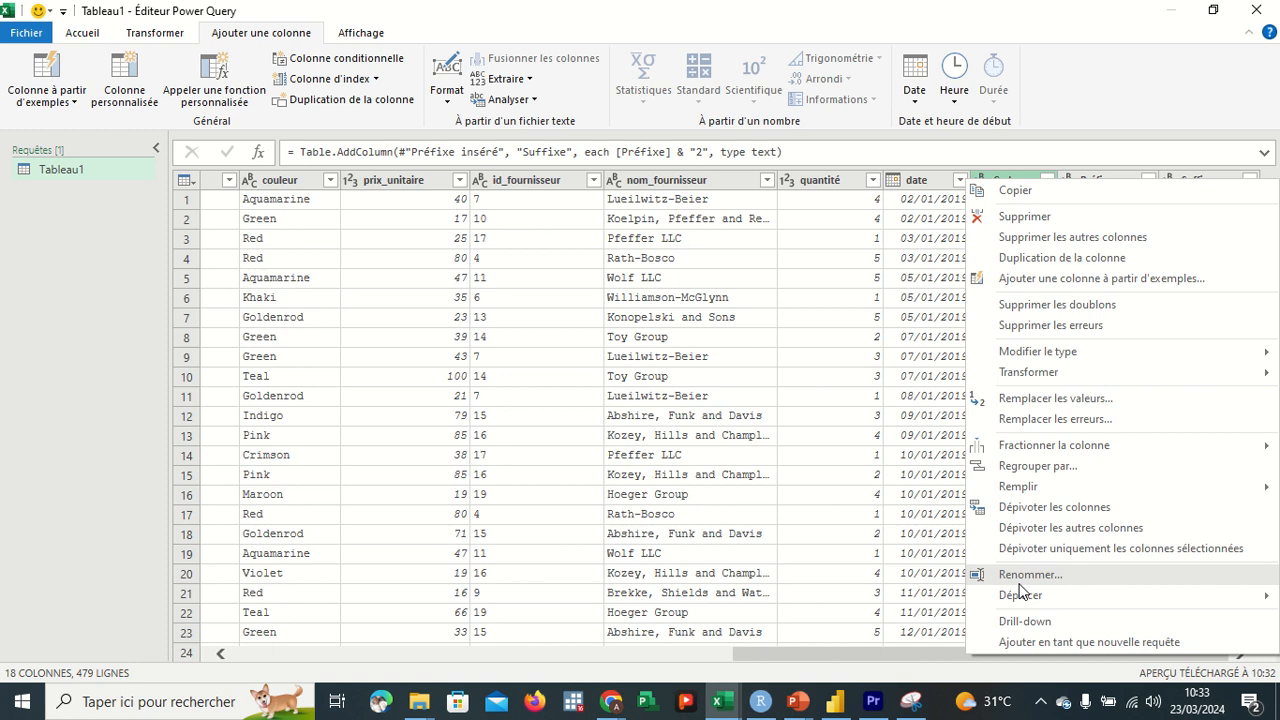
{"action": "left_click", "coordinate": [834, 514]}
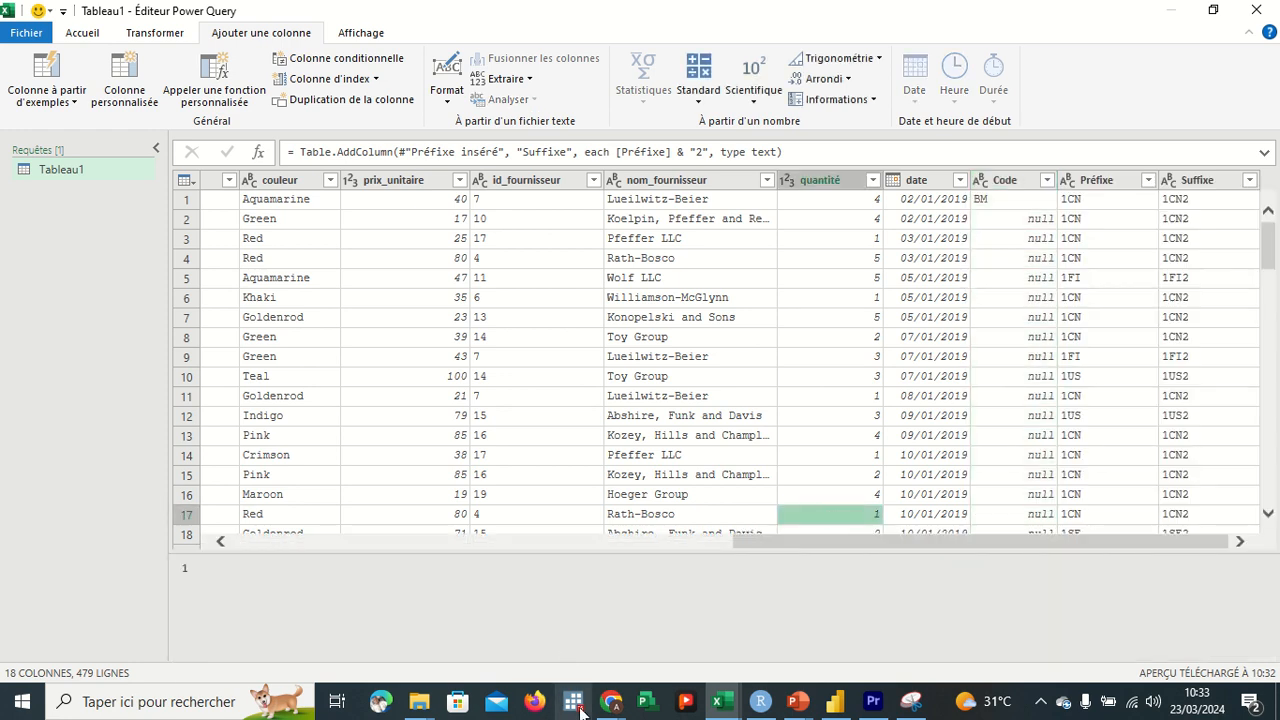
Switch to the Google Meet call, admit the waiting participant, and return to the Power Query editor.
{"action": "mouse_move", "coordinate": [611, 701]}
{"action": "left_click", "coordinate": [505, 515]}
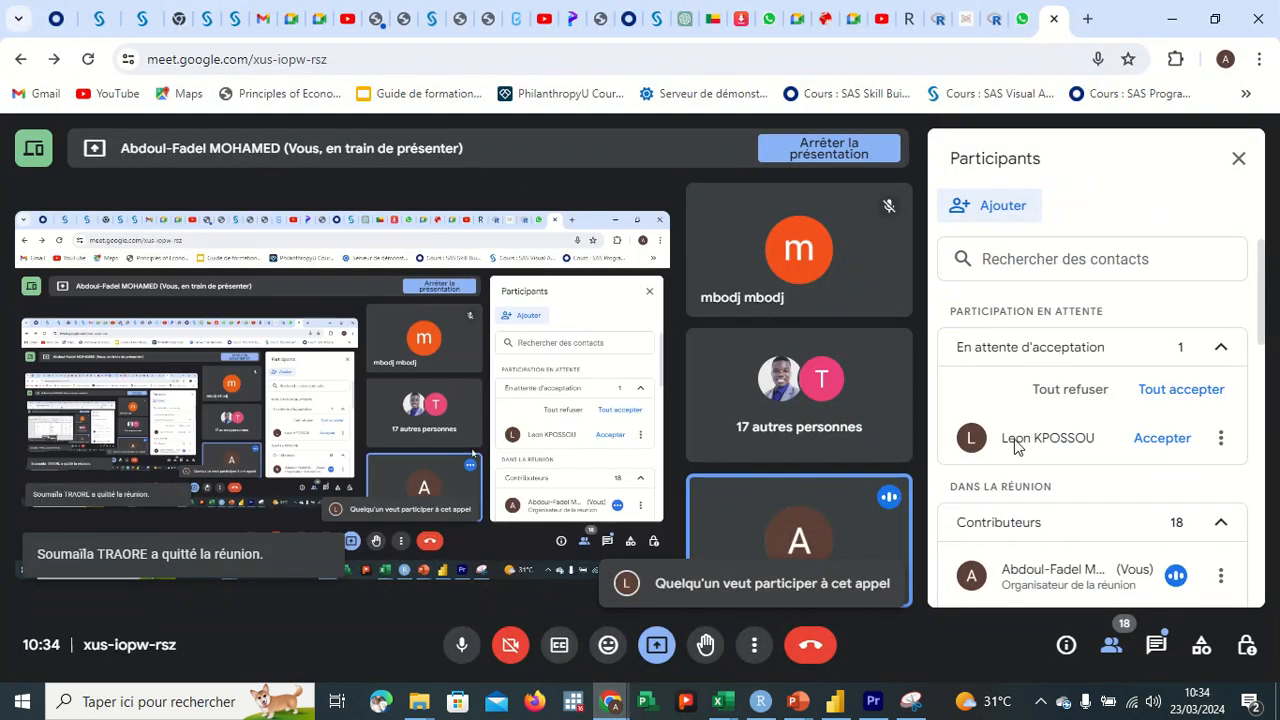
{"action": "left_click", "coordinate": [1164, 449]}
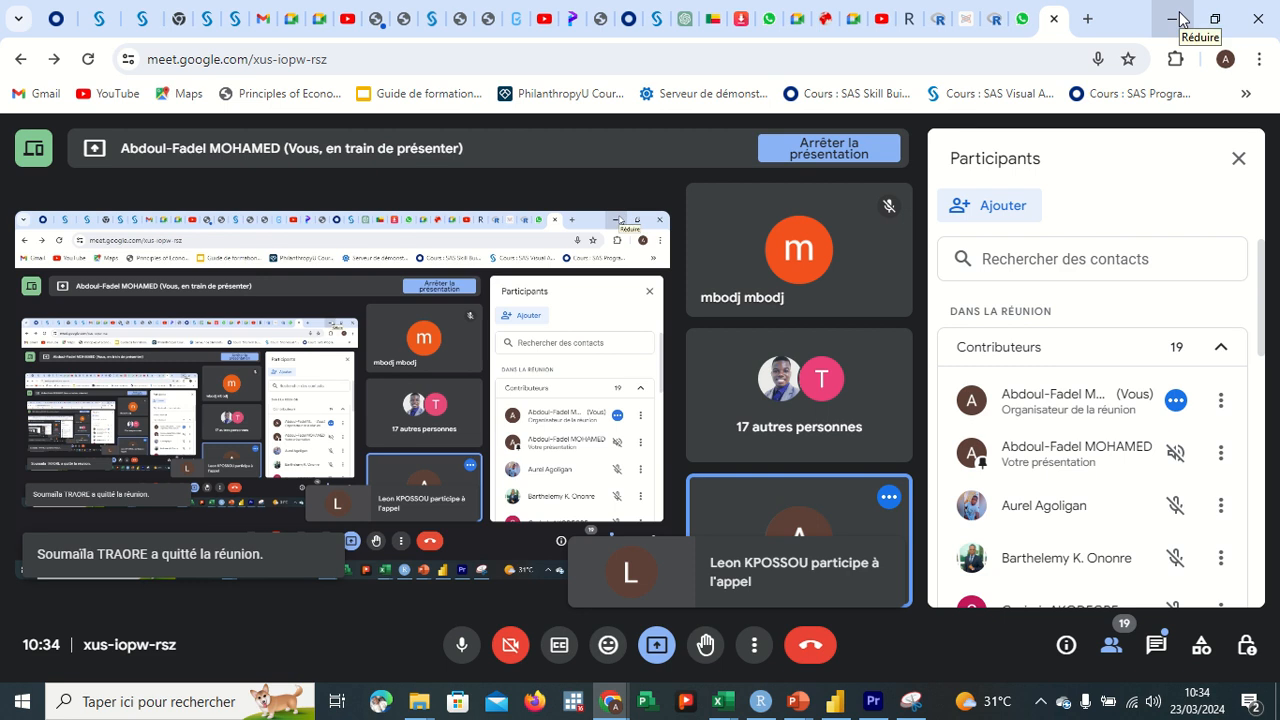
{"action": "left_click", "coordinate": [1176, 18]}
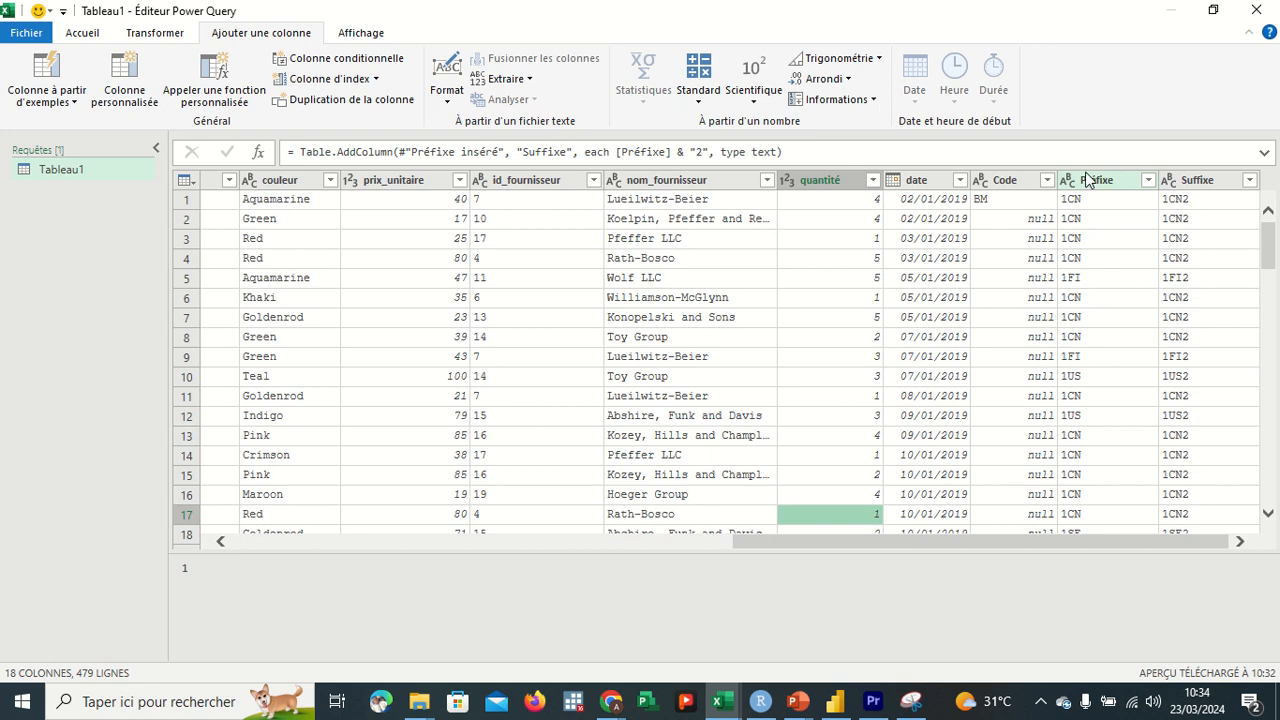
Fill the empty values of the Code column downward from the last code above them.
{"action": "left_click", "coordinate": [1008, 183]}
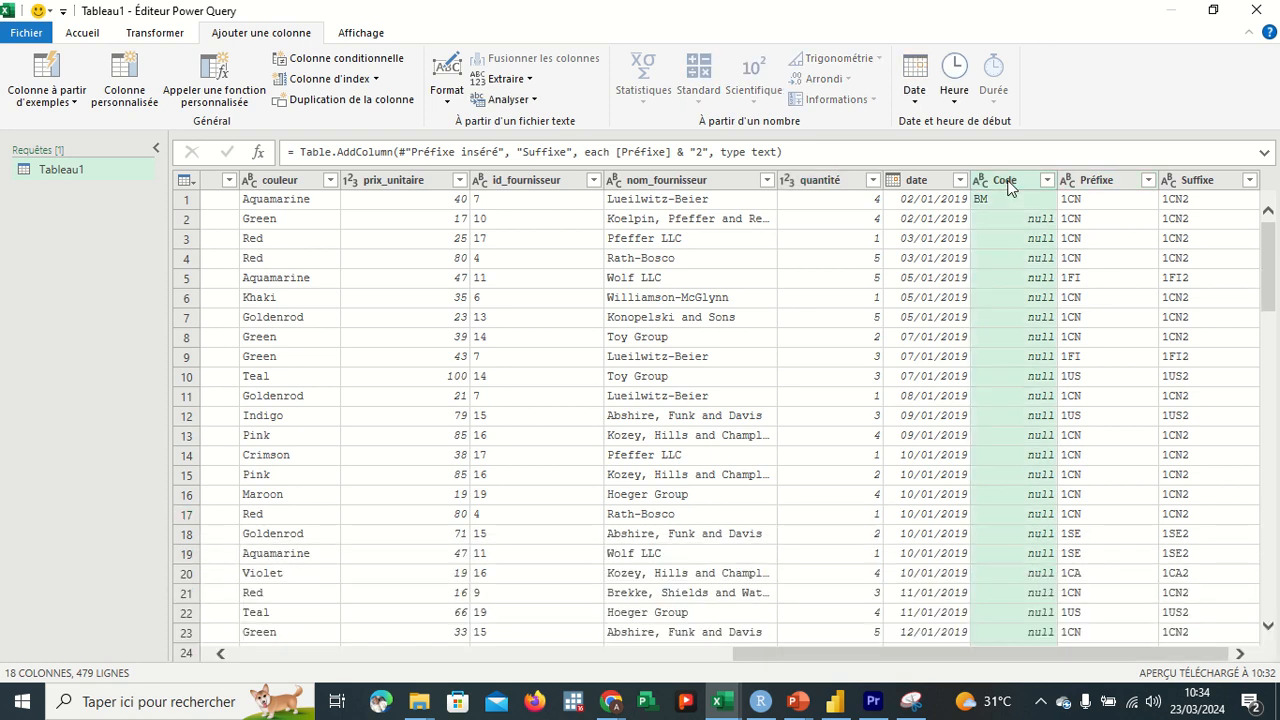
{"action": "right_click", "coordinate": [1008, 188]}
{"action": "mouse_move", "coordinate": [1050, 494]}
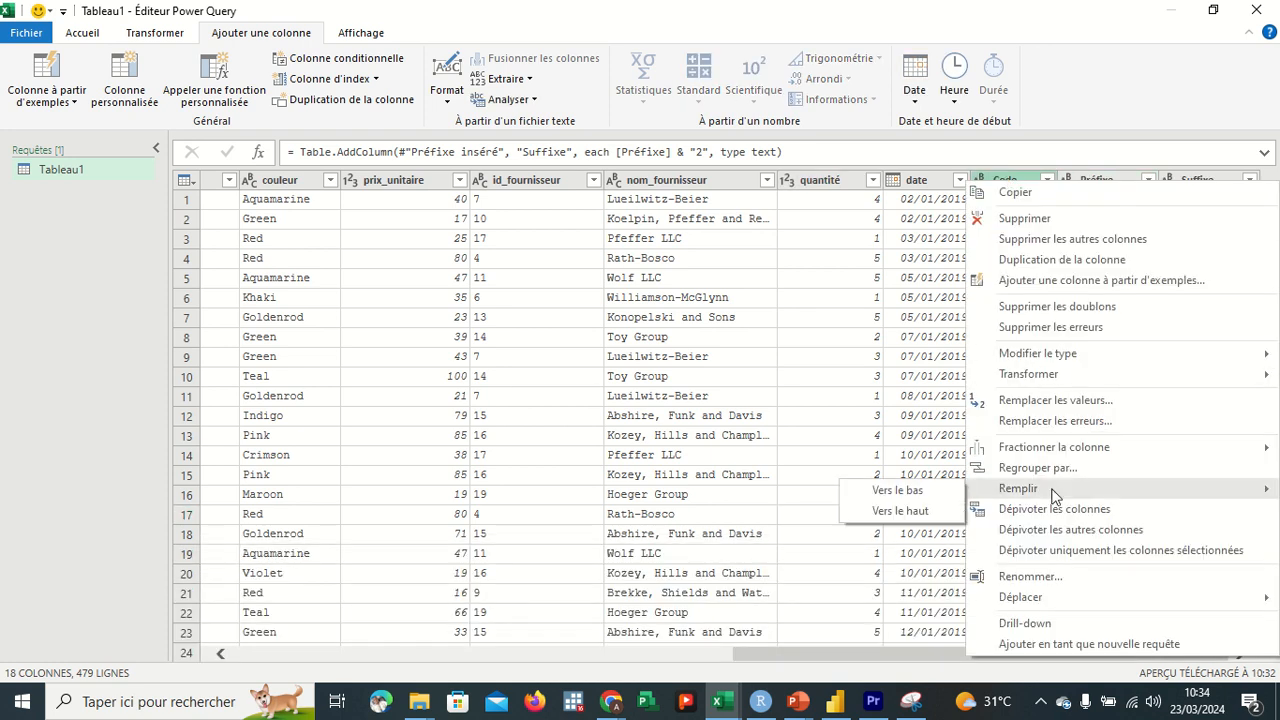
{"action": "left_click", "coordinate": [936, 491]}
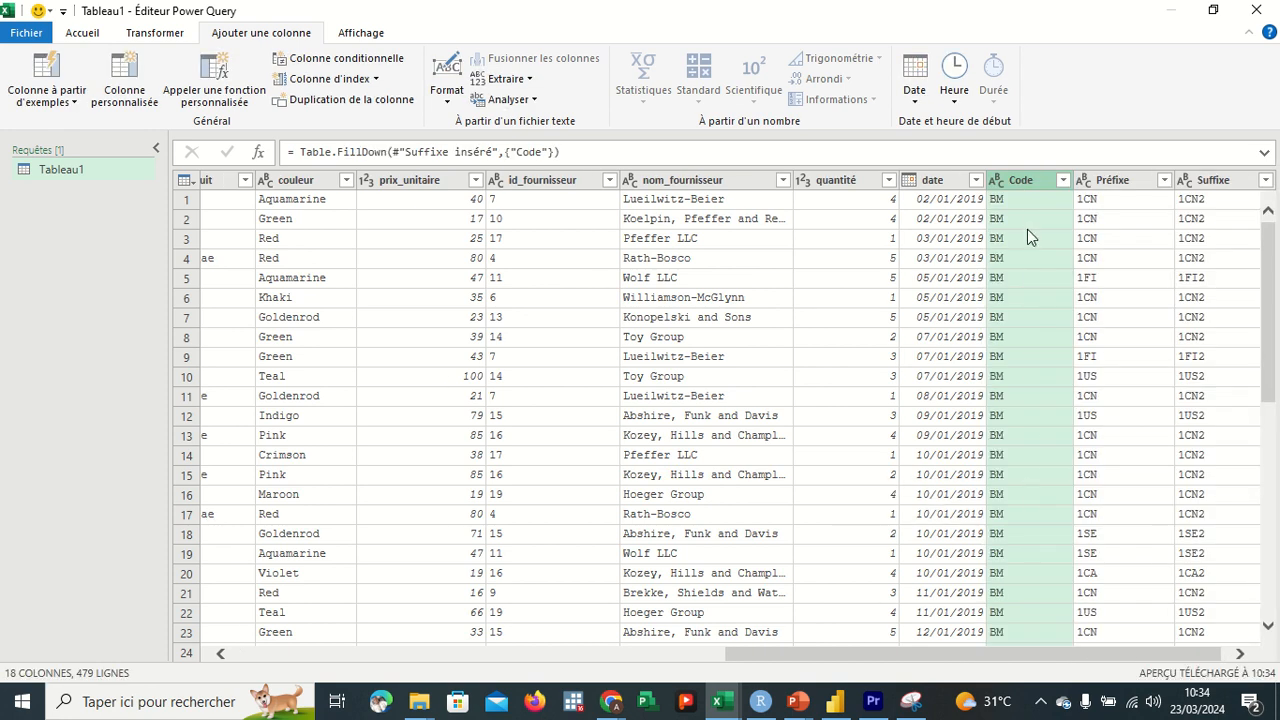
Examine the filled Code column row by row, checking where each code gives way to the next one.
{"action": "scroll", "coordinate": [1047, 437], "scroll_direction": "down", "scroll_amount": 3}
{"action": "scroll", "coordinate": [1047, 437], "scroll_direction": "down", "scroll_amount": 13}
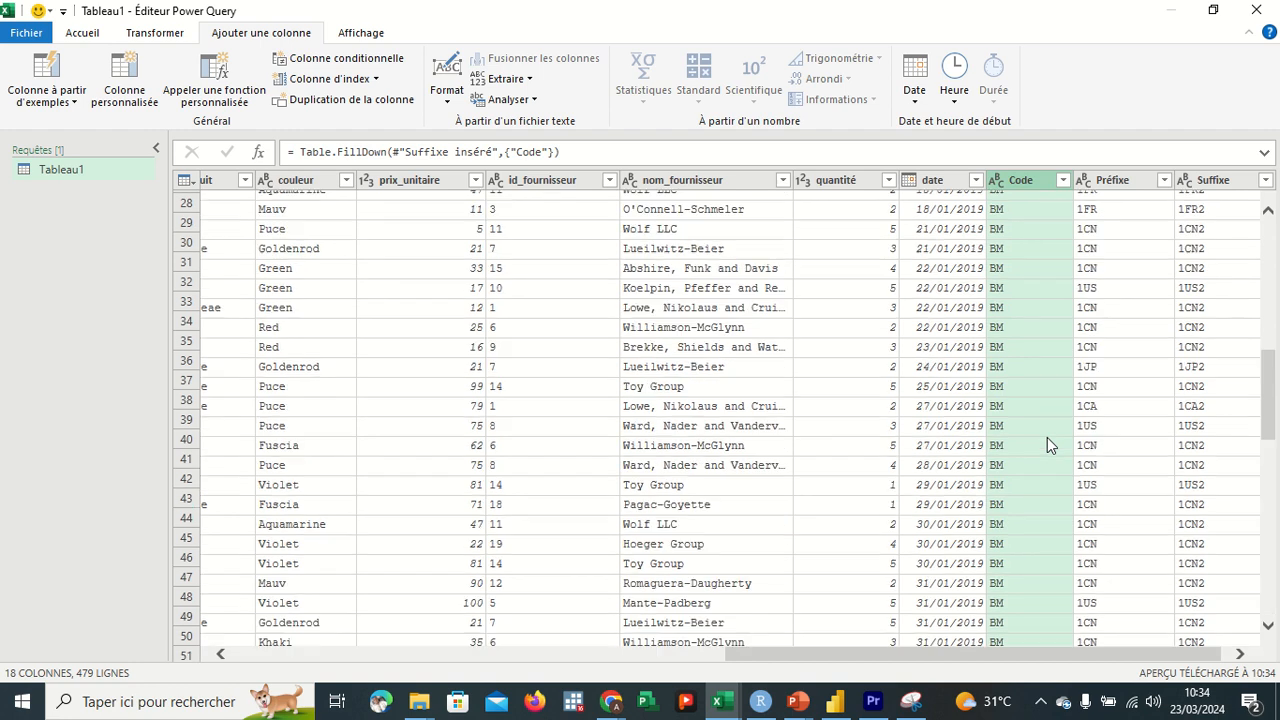
{"action": "scroll", "coordinate": [1047, 437], "scroll_direction": "down", "scroll_amount": 1}
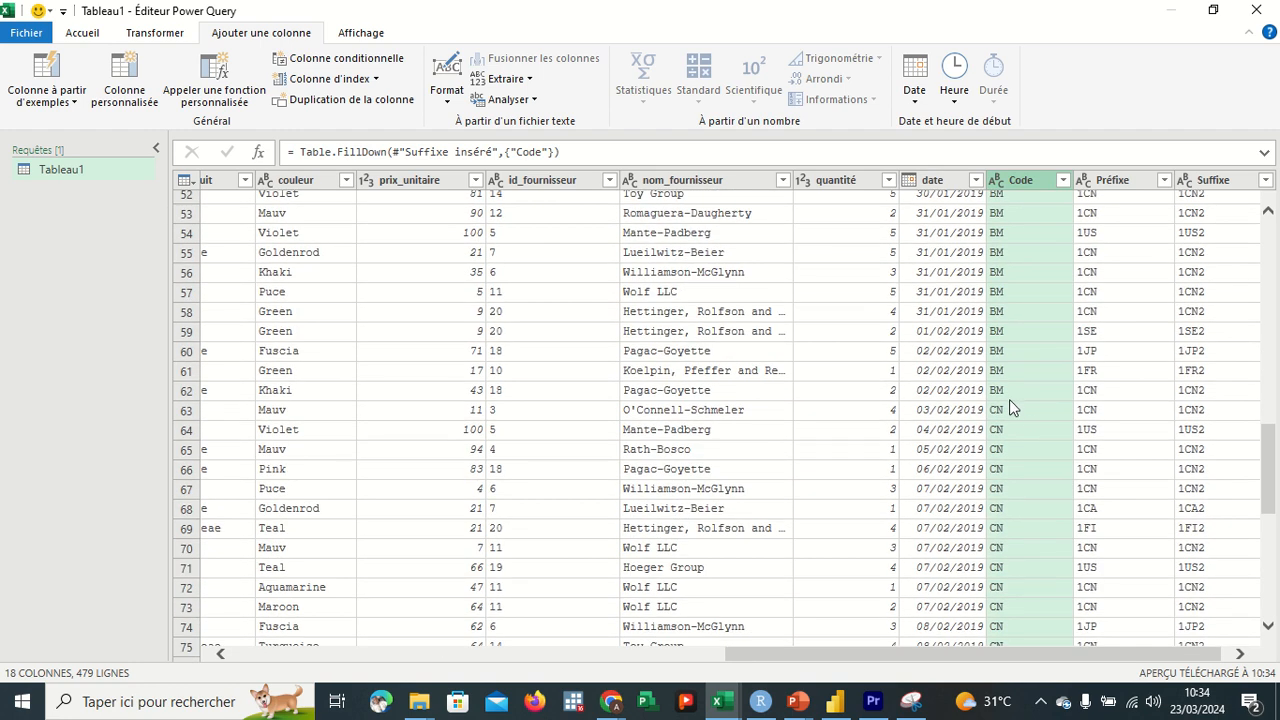
{"action": "left_click", "coordinate": [1009, 413]}
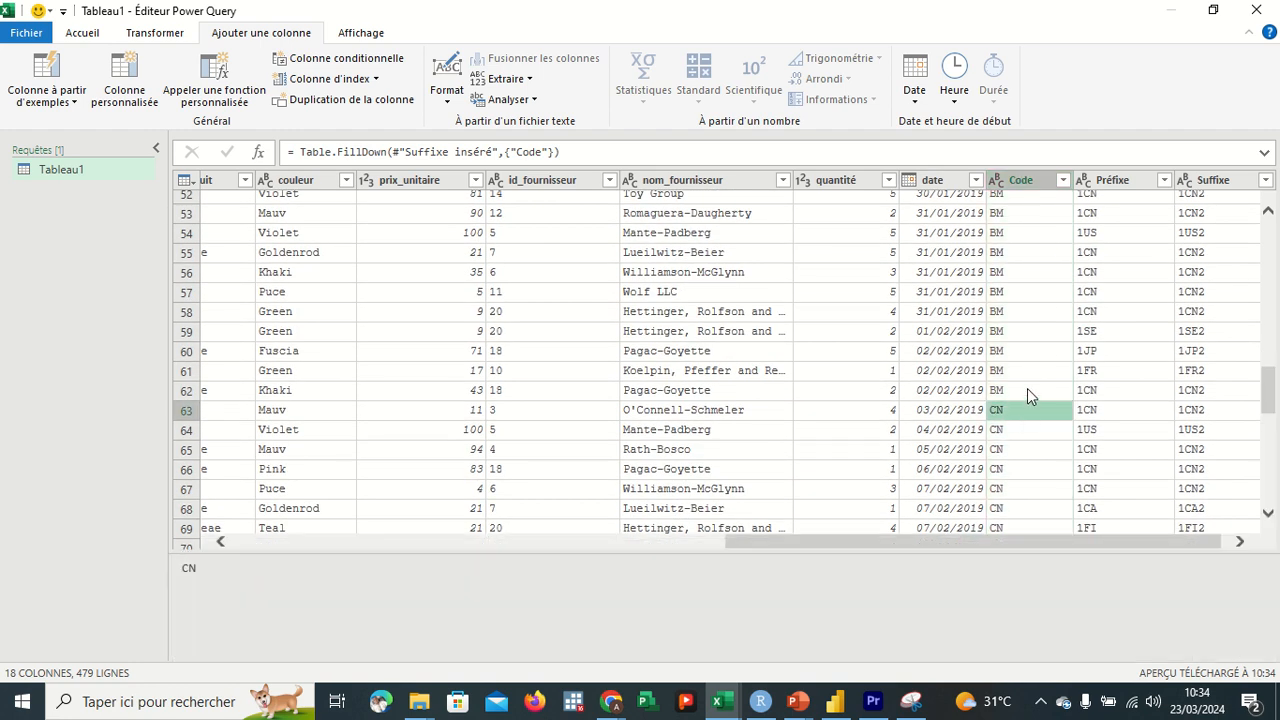
{"action": "scroll", "coordinate": [1028, 405], "scroll_direction": "down", "scroll_amount": 7}
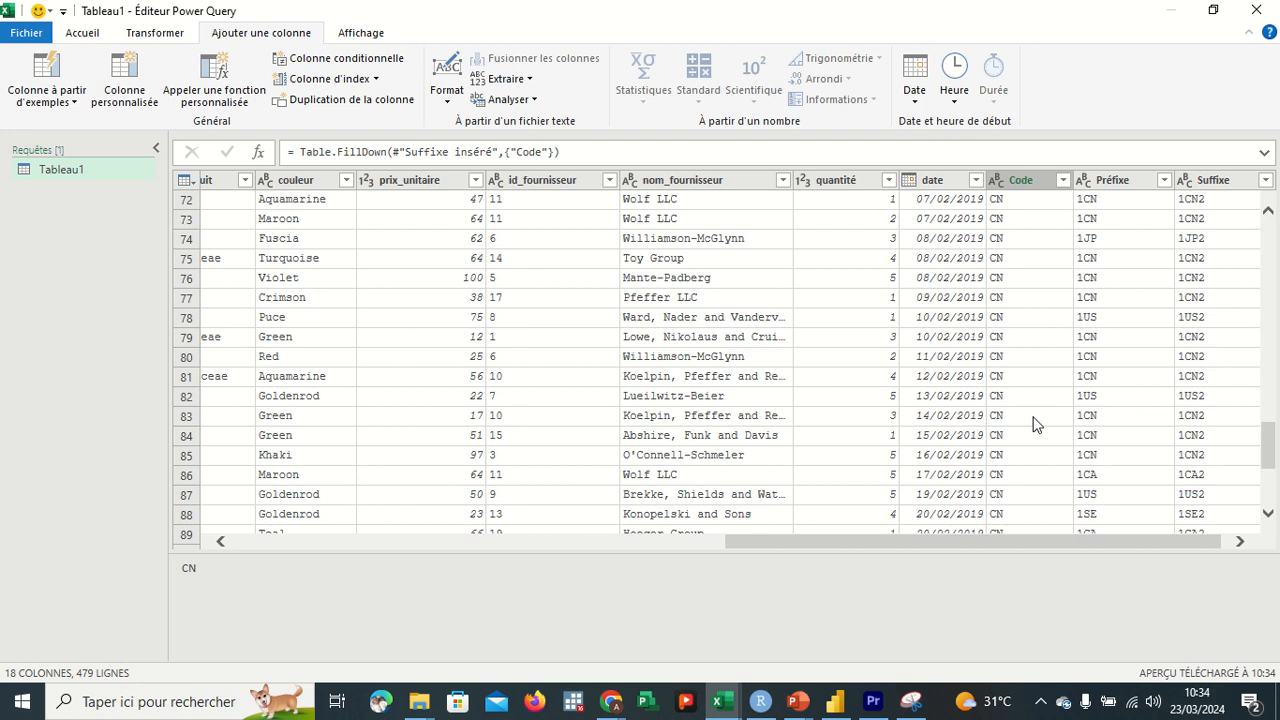
{"action": "scroll", "coordinate": [1035, 425], "scroll_direction": "down", "scroll_amount": 9}
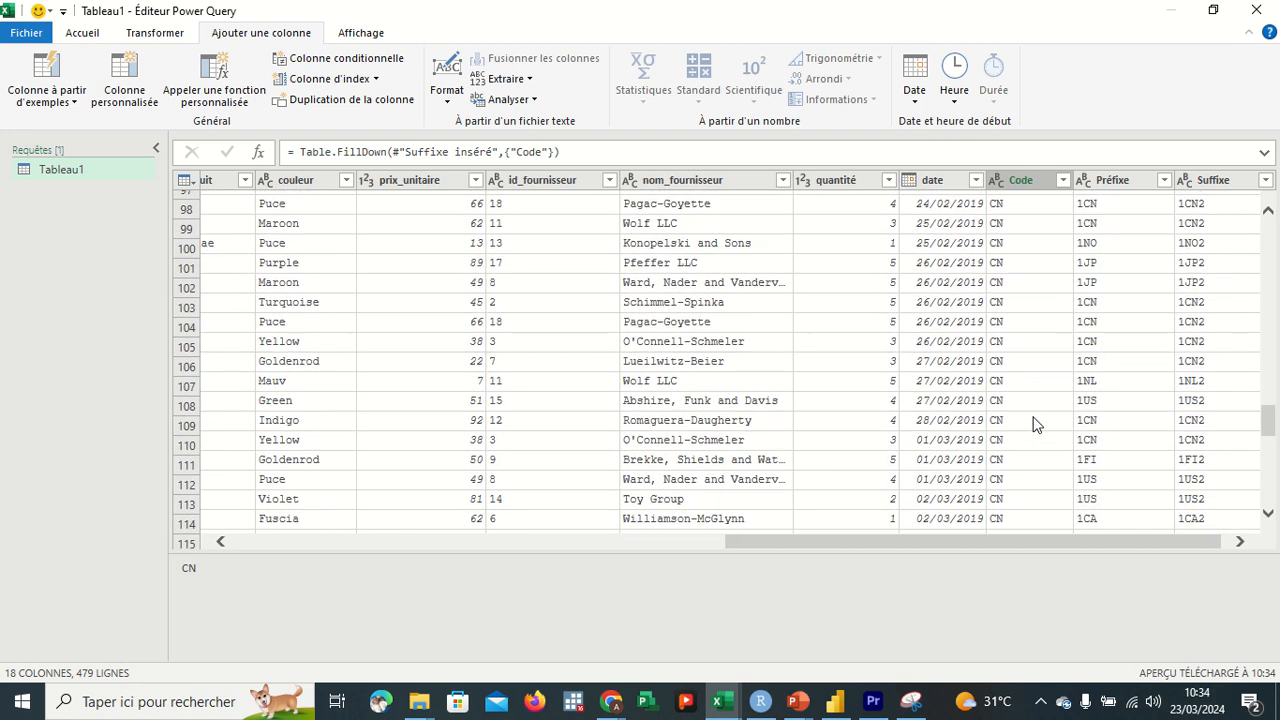
{"action": "scroll", "coordinate": [1035, 425], "scroll_direction": "down", "scroll_amount": 10}
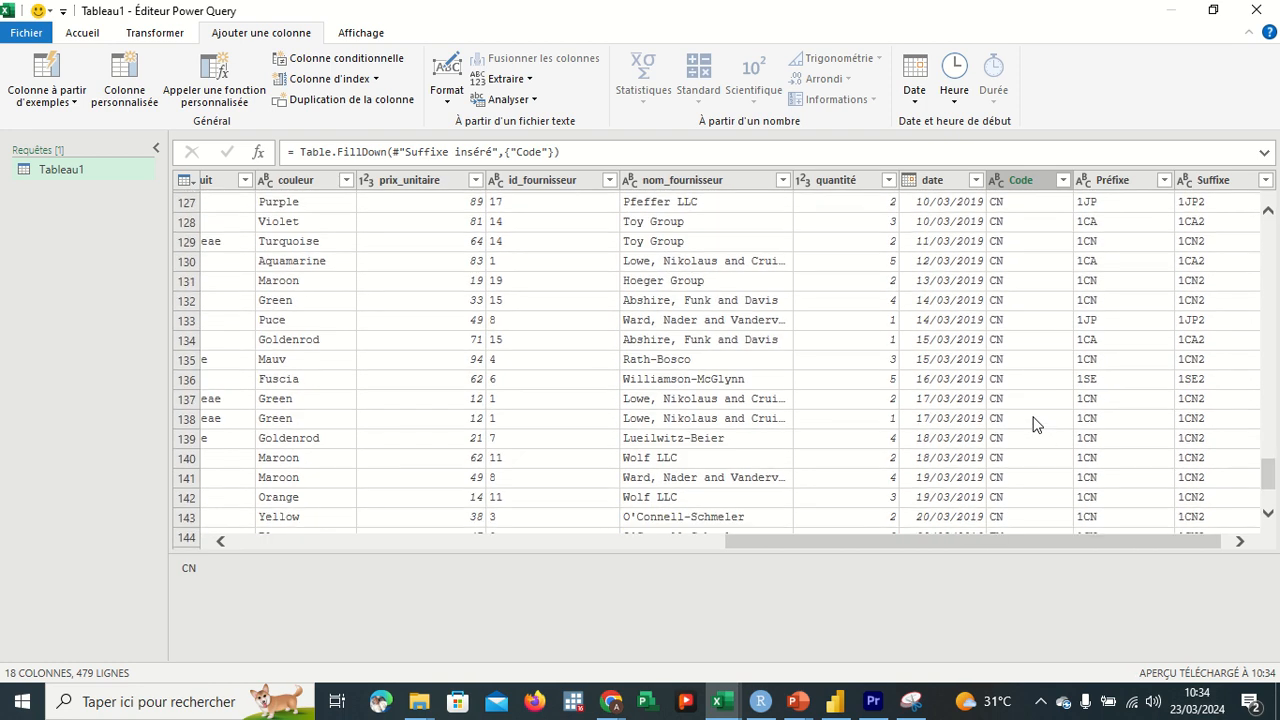
{"action": "scroll", "coordinate": [1035, 425], "scroll_direction": "down", "scroll_amount": 5}
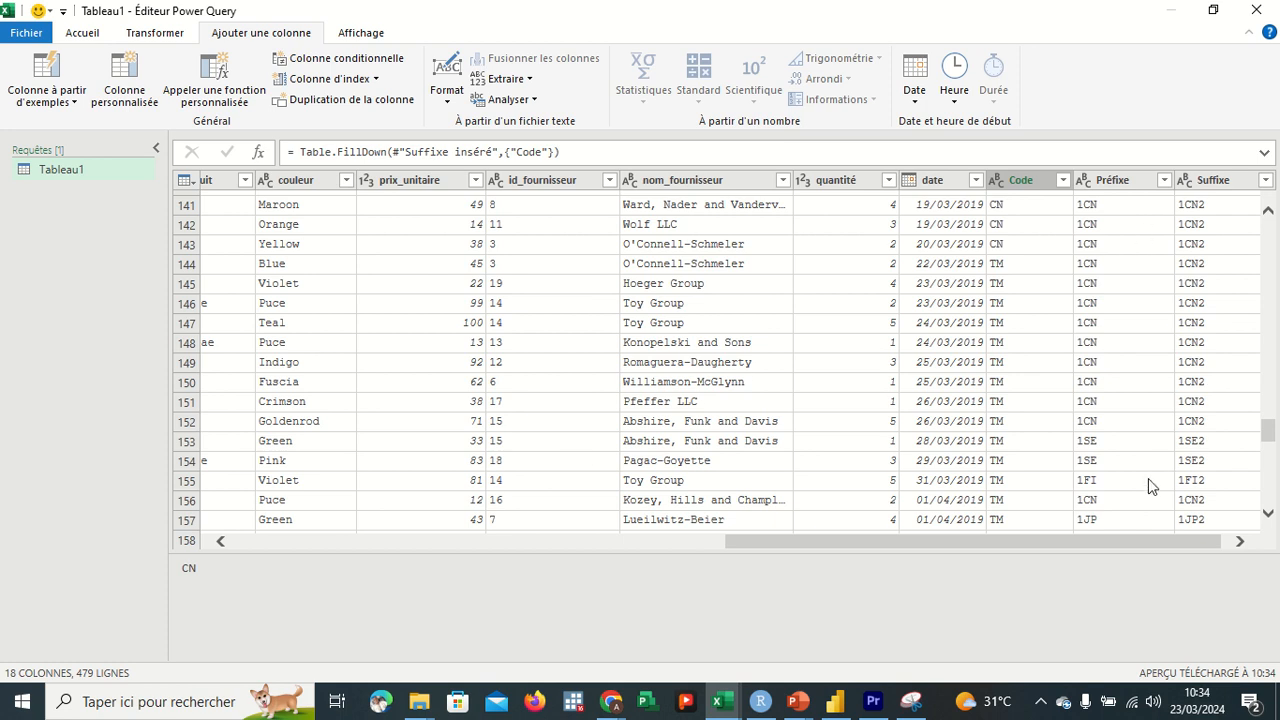
{"action": "left_click_drag", "start_coordinate": [1268, 431], "coordinate": [1270, 258]}
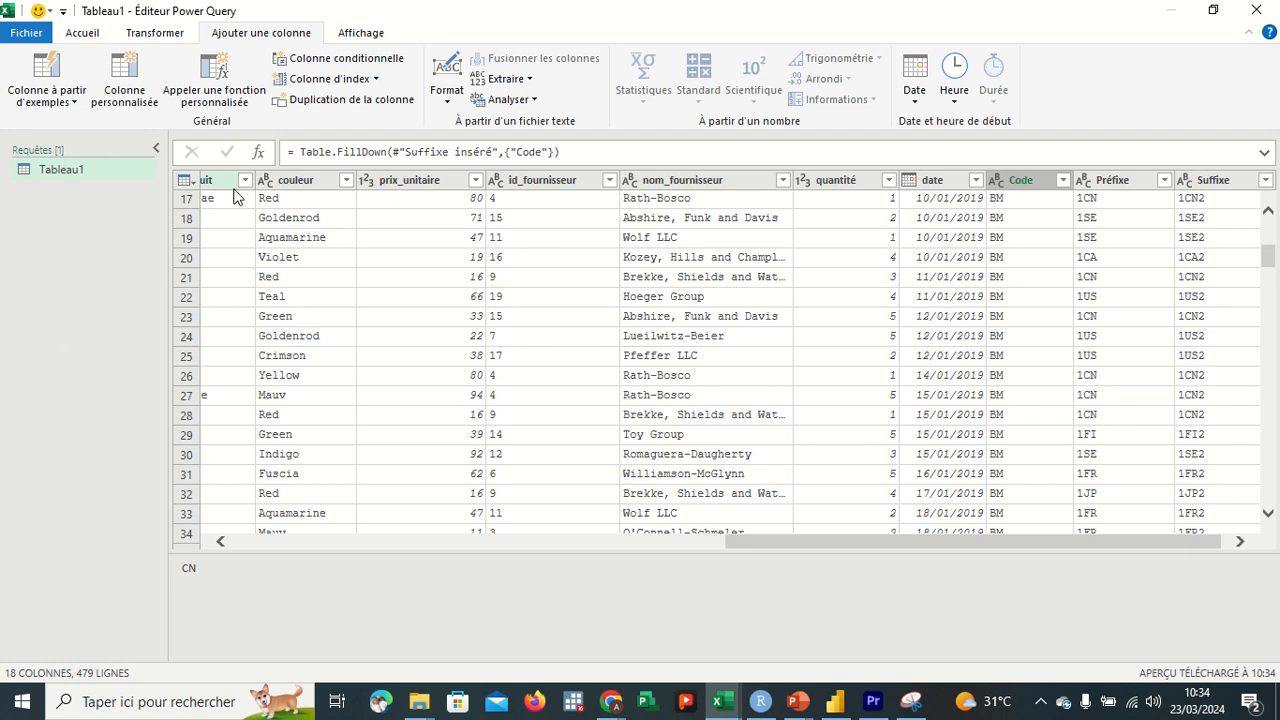
Collapse the list of queries and use the table's first row as the column headers.
{"action": "left_click", "coordinate": [1020, 180]}
{"action": "left_click", "coordinate": [84, 33]}
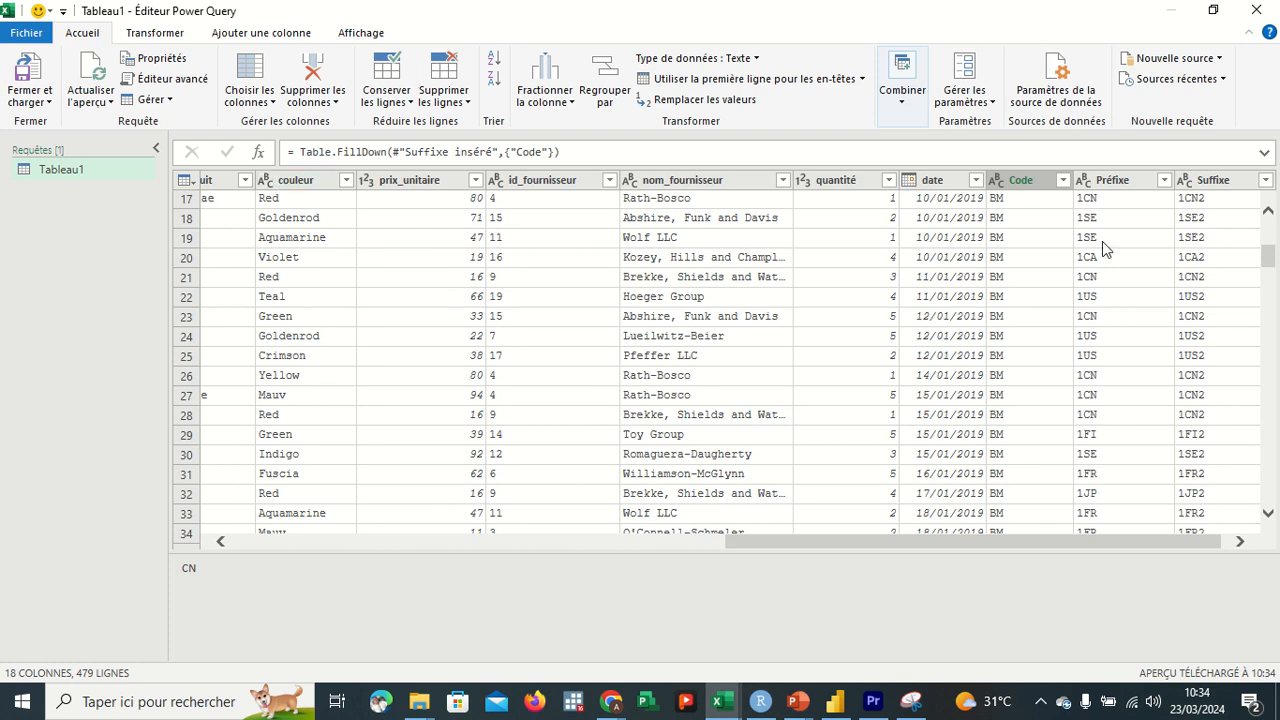
{"action": "left_click_drag", "start_coordinate": [1268, 265], "coordinate": [1268, 232]}
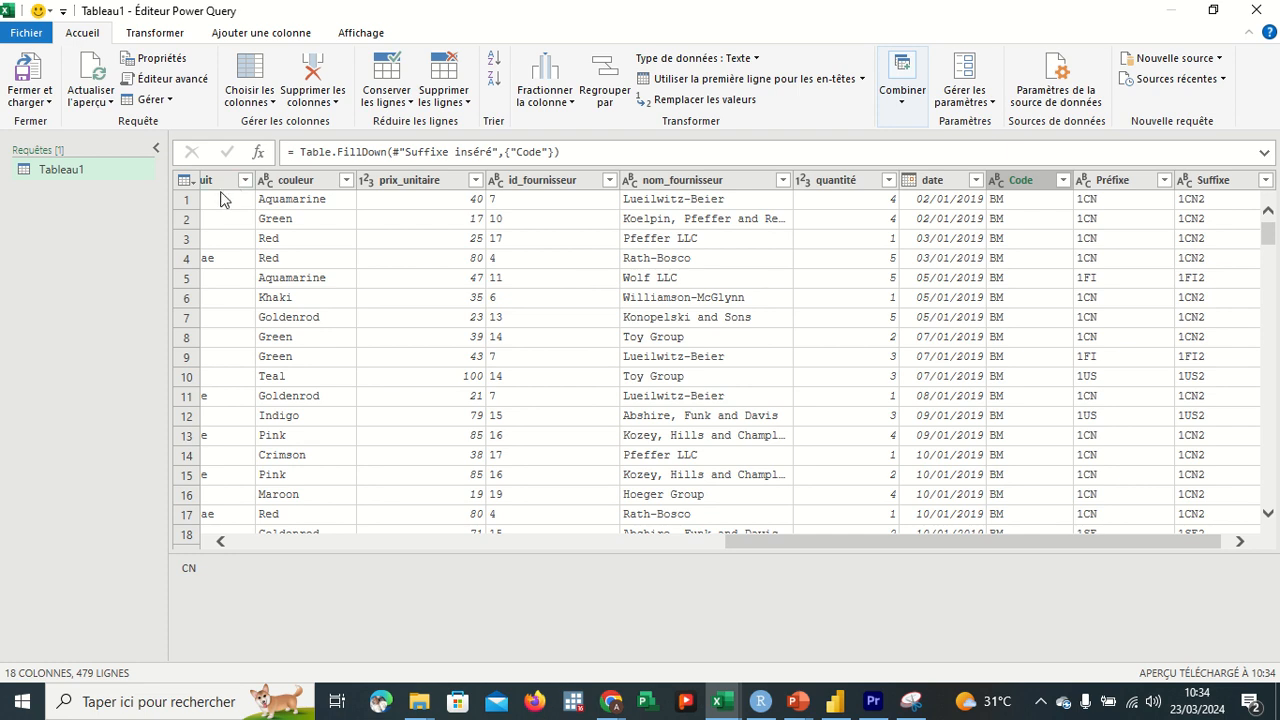
{"action": "left_click", "coordinate": [155, 148]}
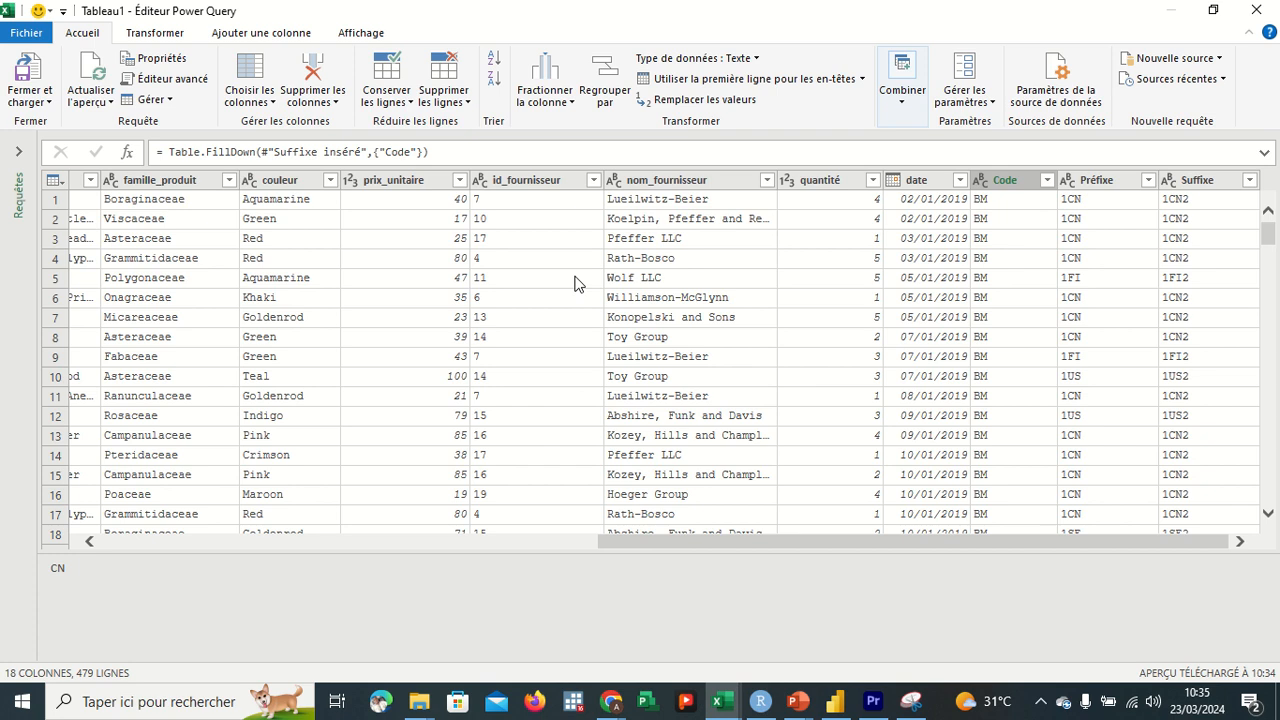
{"action": "left_click", "coordinate": [56, 203]}
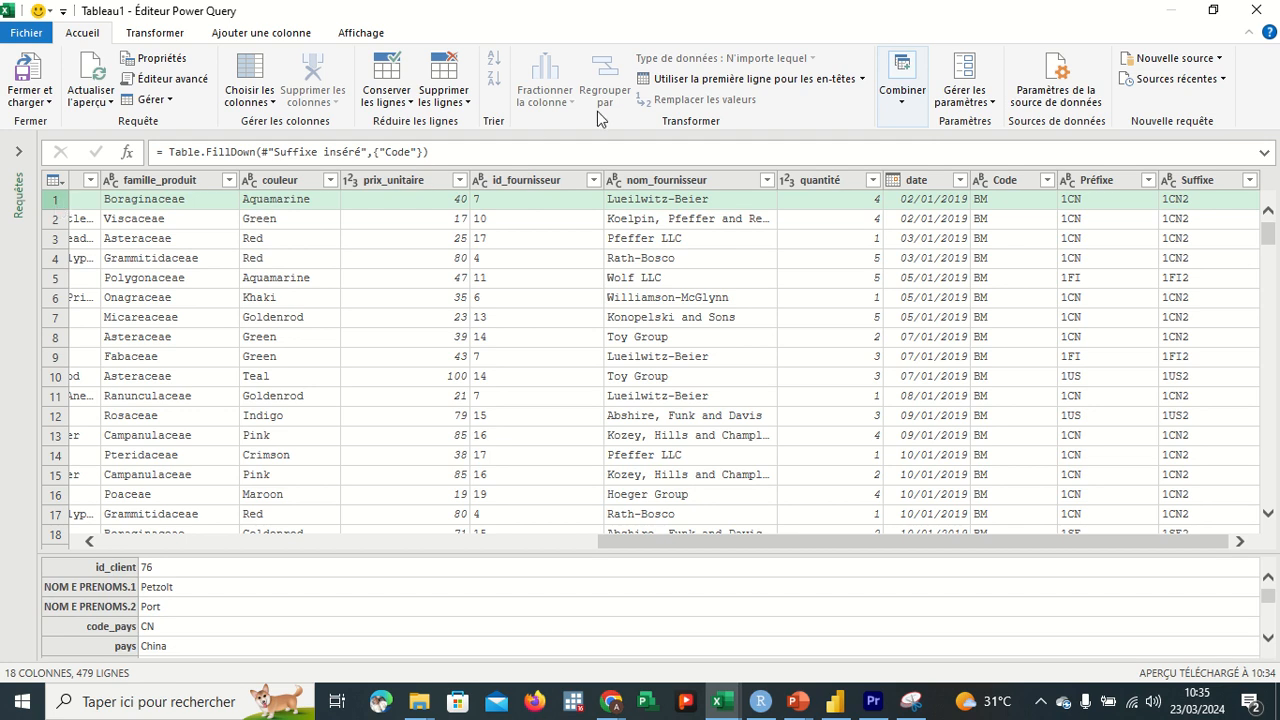
{"action": "left_click", "coordinate": [776, 90]}
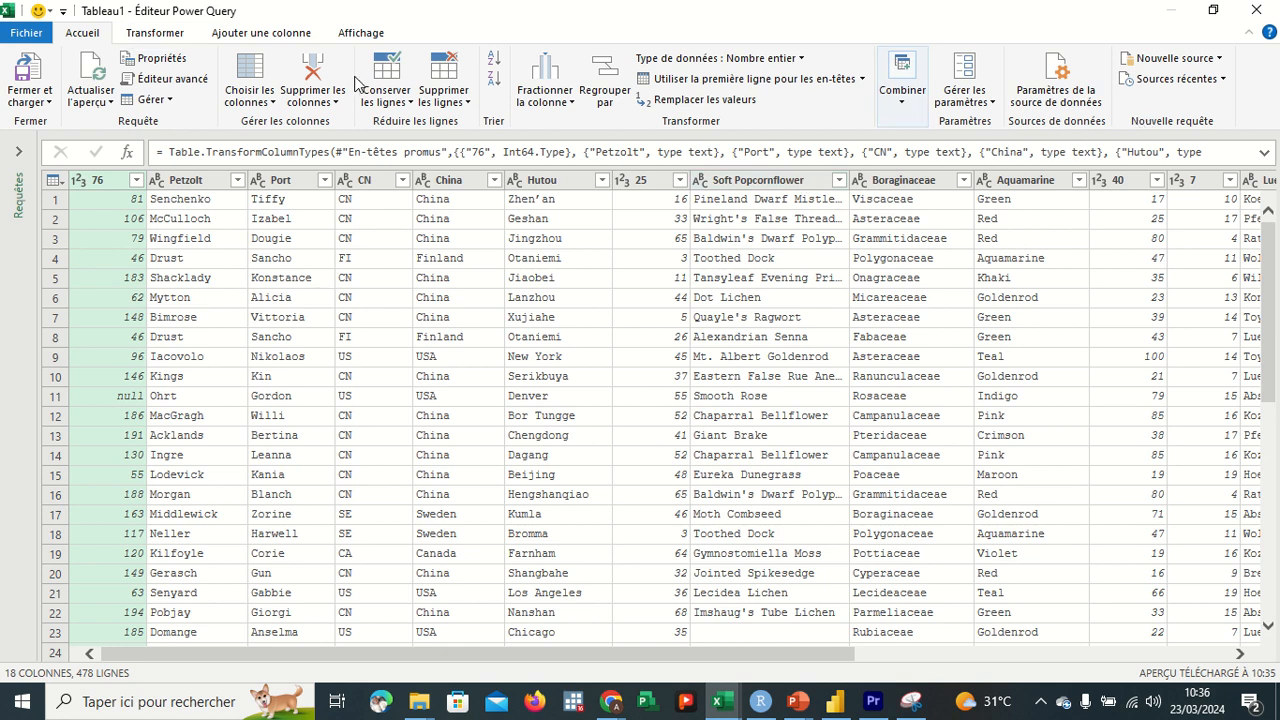
Look over the display options and expand the collapsed list of queries again.
{"action": "left_click", "coordinate": [1247, 38]}
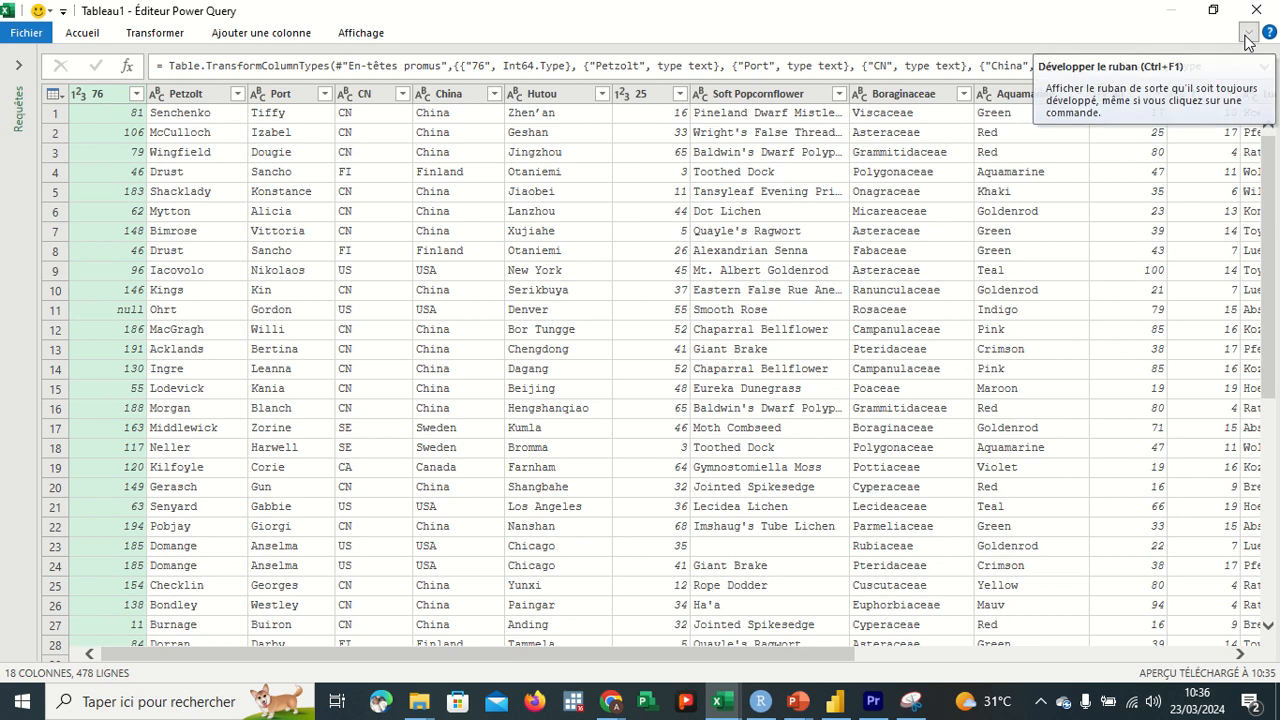
{"action": "left_click", "coordinate": [1247, 38]}
{"action": "left_click", "coordinate": [370, 36]}
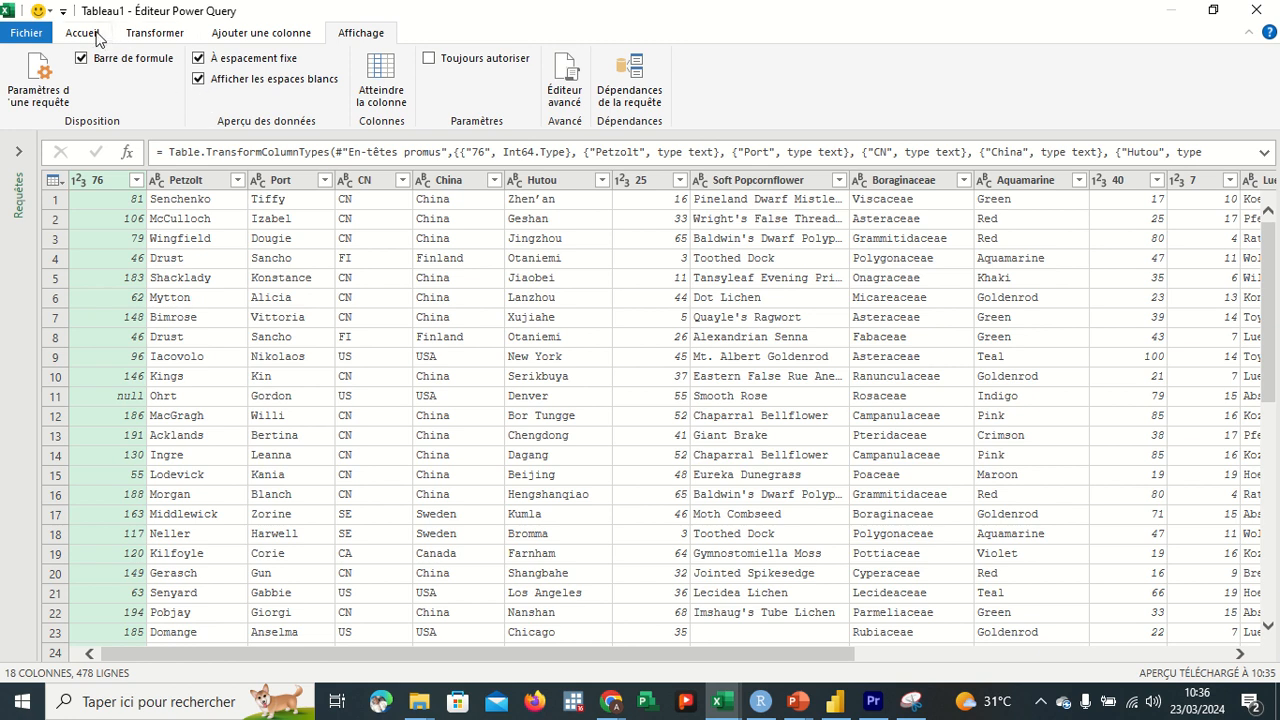
{"action": "left_click", "coordinate": [20, 150]}
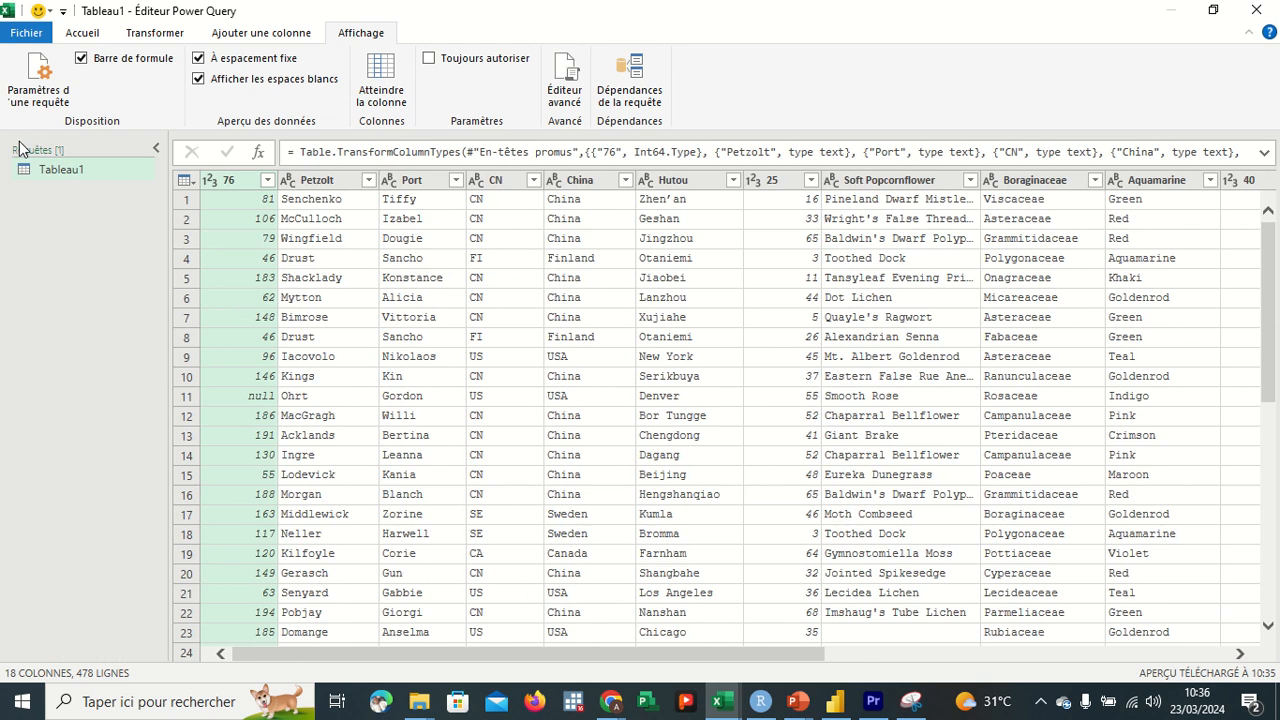
{"action": "left_click", "coordinate": [80, 38]}
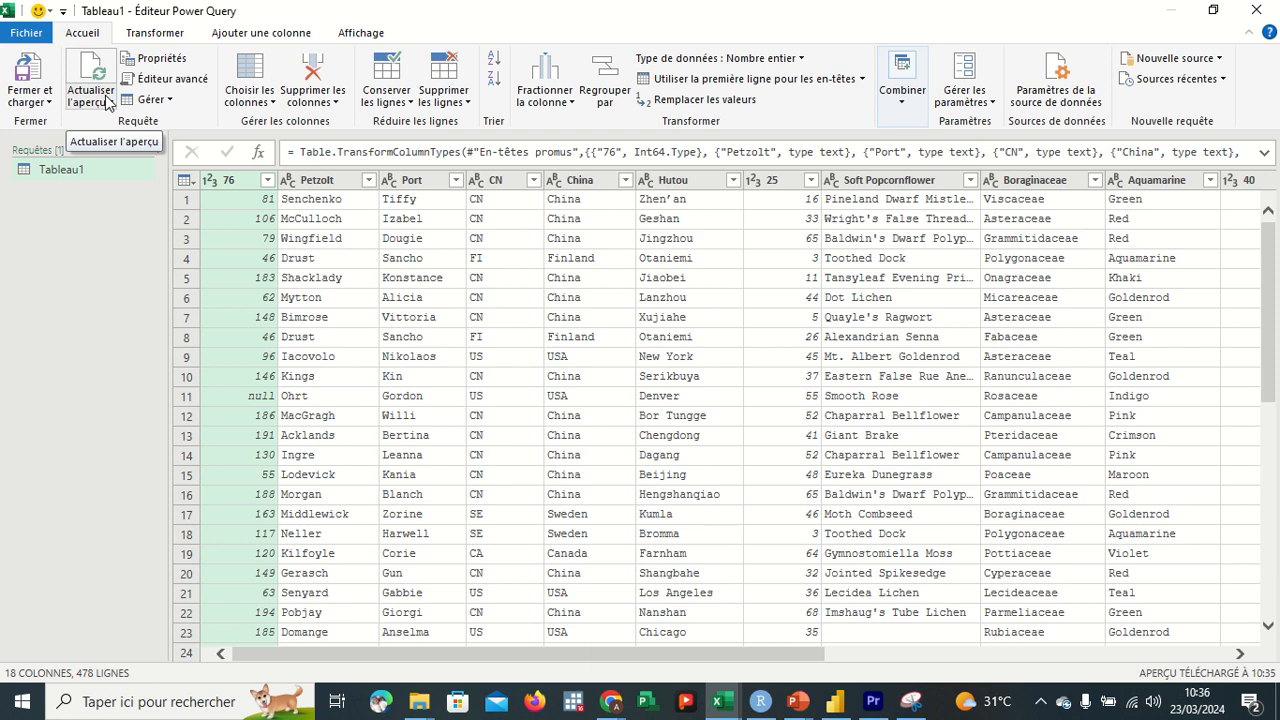
Review the columns of the table with its promoted headers and select the 02/01/2019 date column.
{"action": "scroll", "coordinate": [532, 409], "scroll_direction": "down", "scroll_amount": 2}
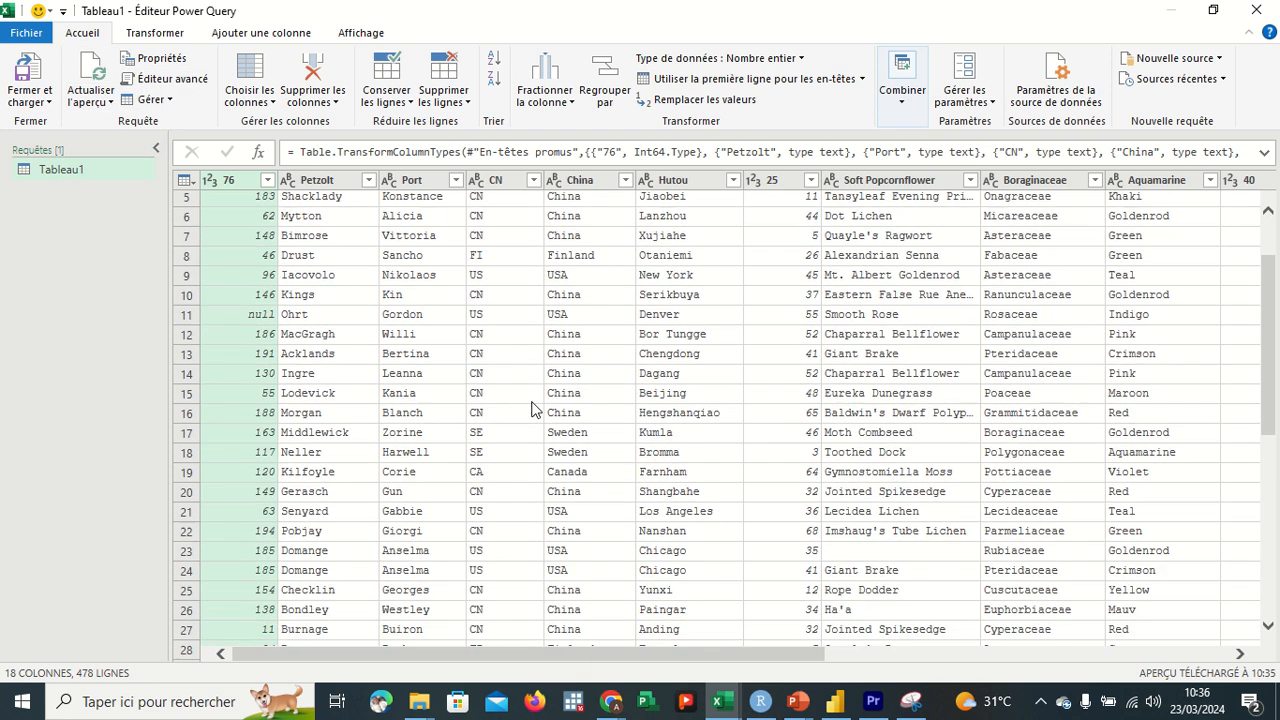
{"action": "scroll", "coordinate": [532, 409], "scroll_direction": "up", "scroll_amount": 2}
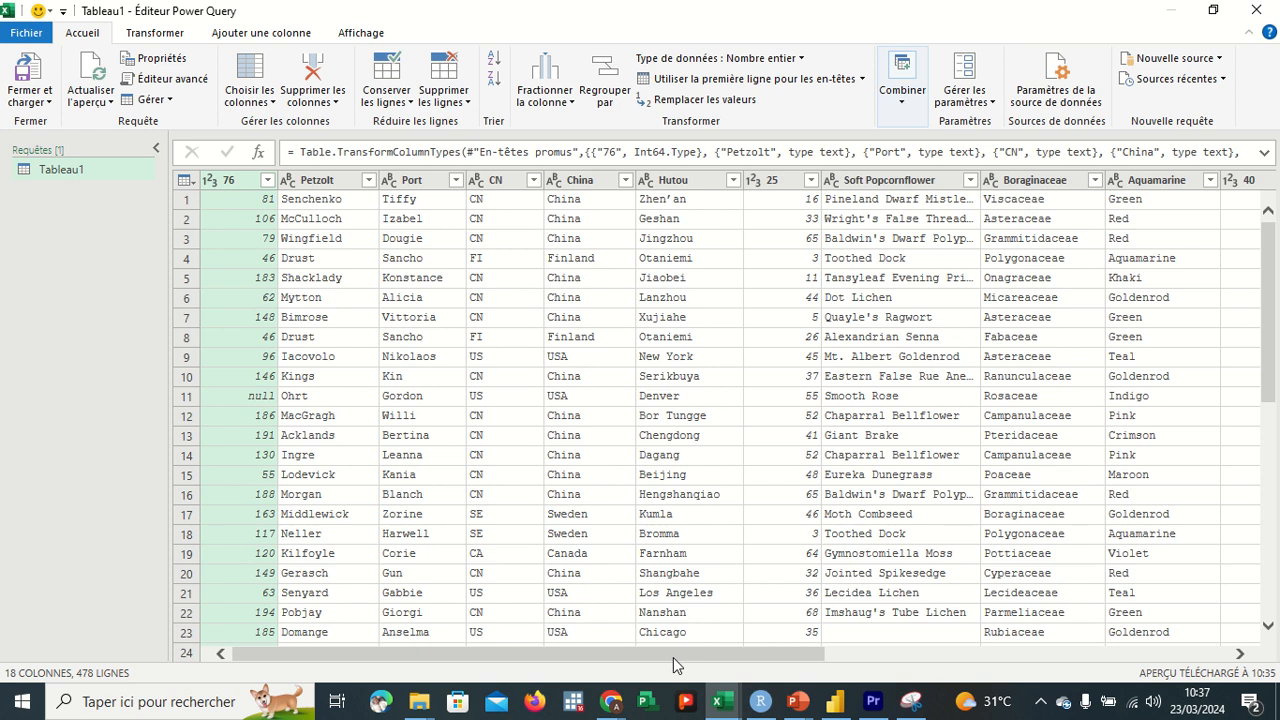
{"action": "left_click_drag", "start_coordinate": [670, 660], "coordinate": [1068, 676]}
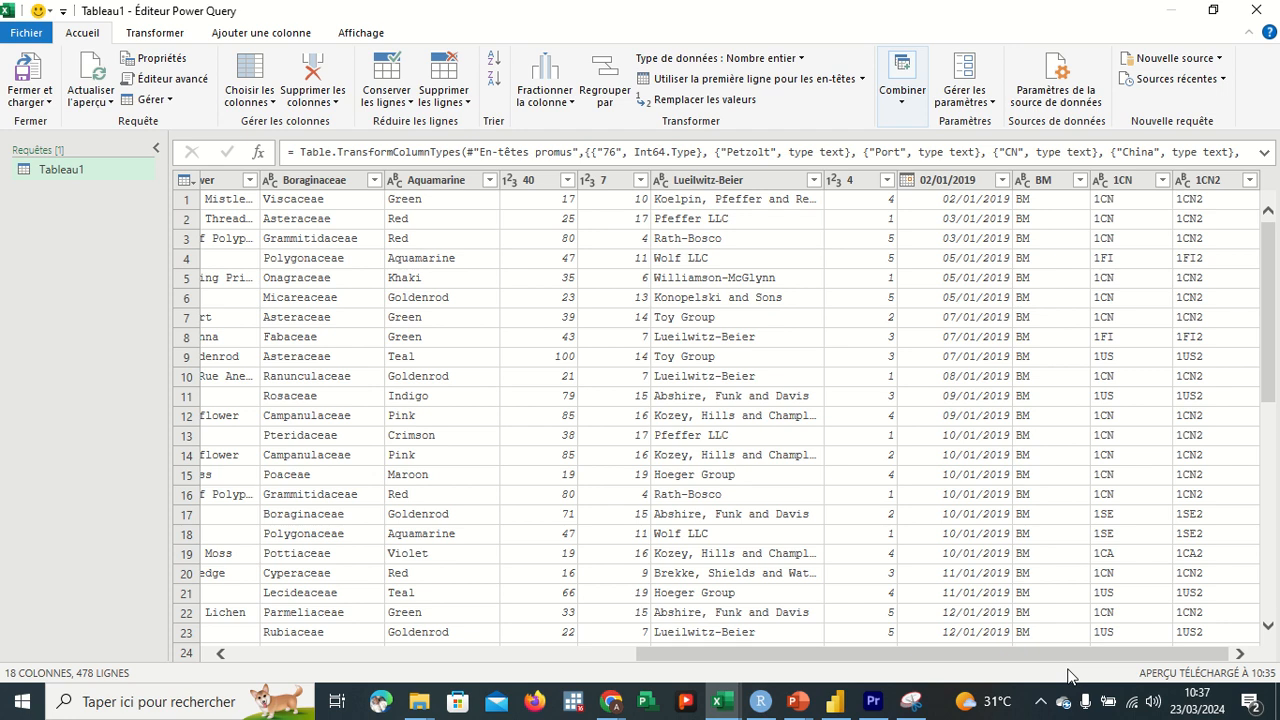
{"action": "left_click", "coordinate": [955, 181]}
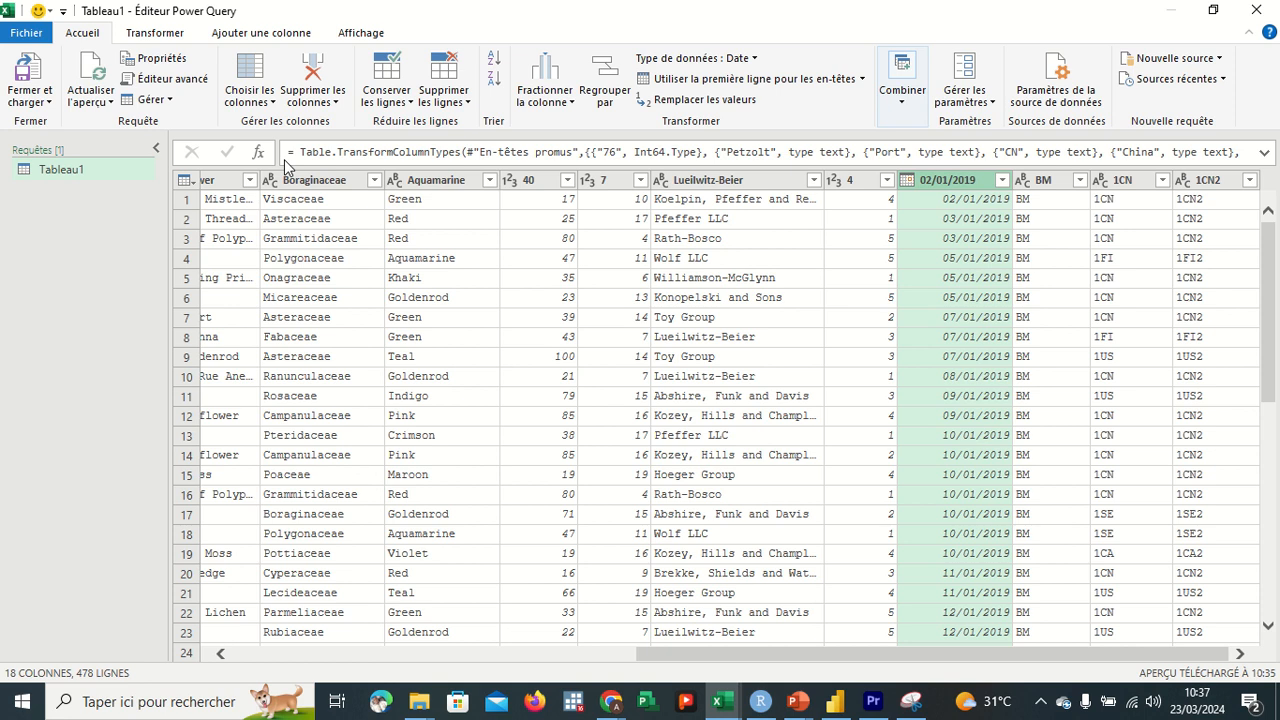
{"action": "scroll", "coordinate": [360, 362], "scroll_direction": "left", "scroll_amount": 3}
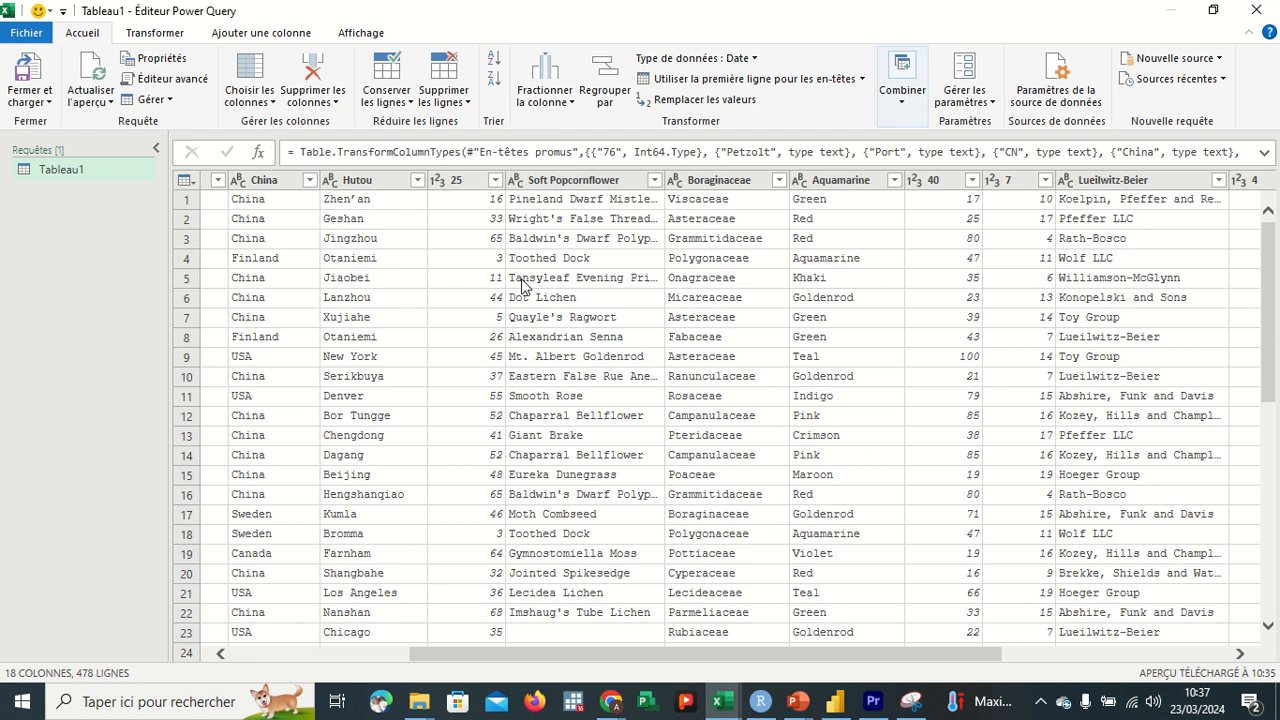
Close the query editor, load the query into a new worksheet, and hide the list of workbook queries.
{"action": "left_click", "coordinate": [33, 100]}
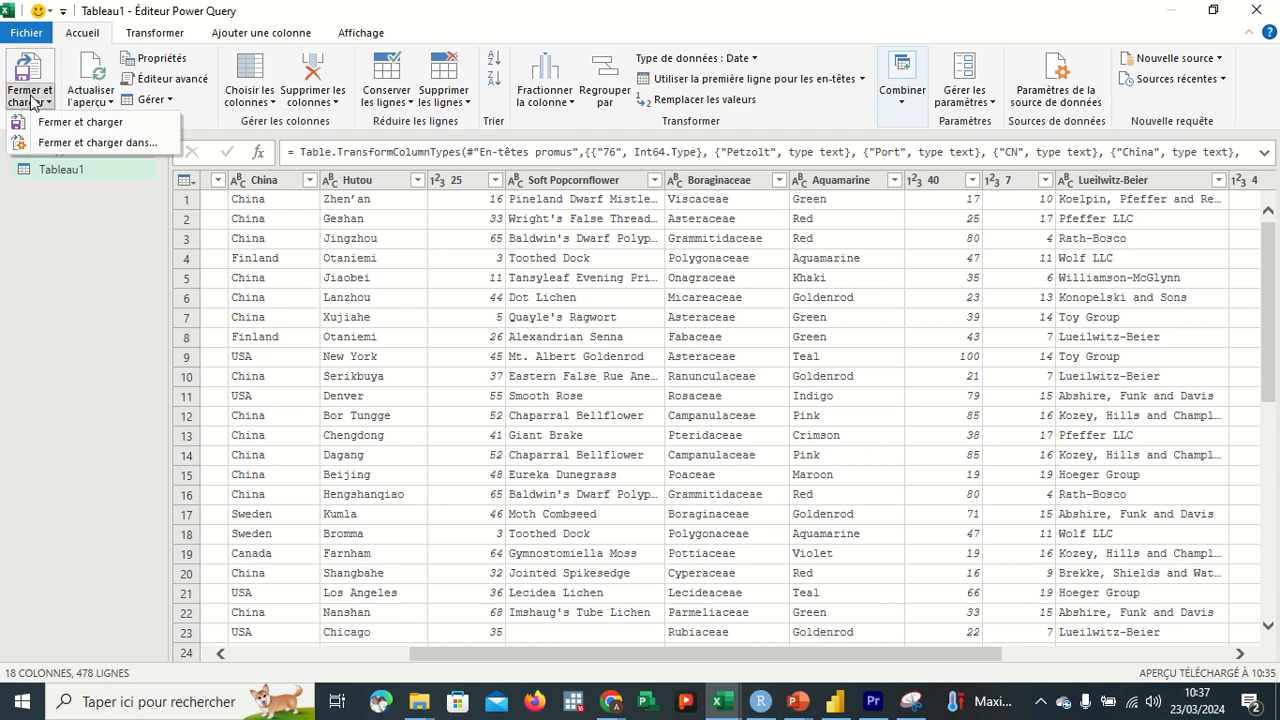
{"action": "left_click", "coordinate": [70, 122]}
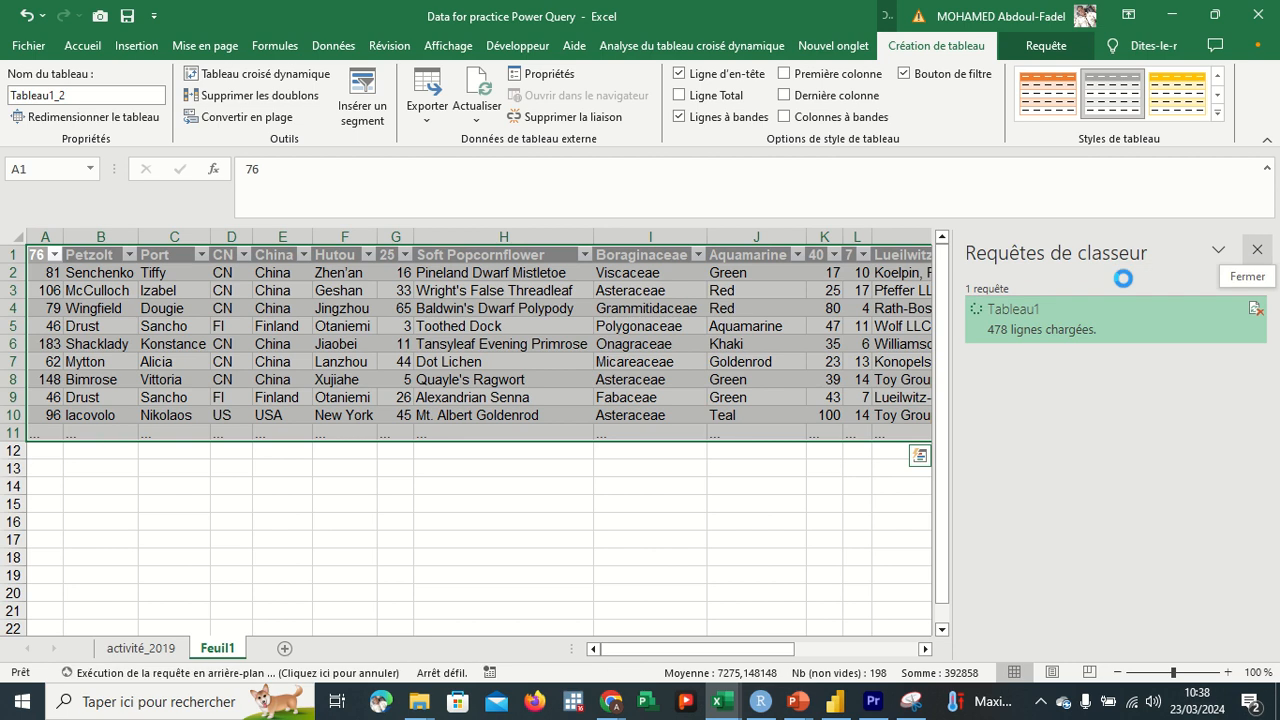
{"action": "left_click", "coordinate": [1257, 250]}
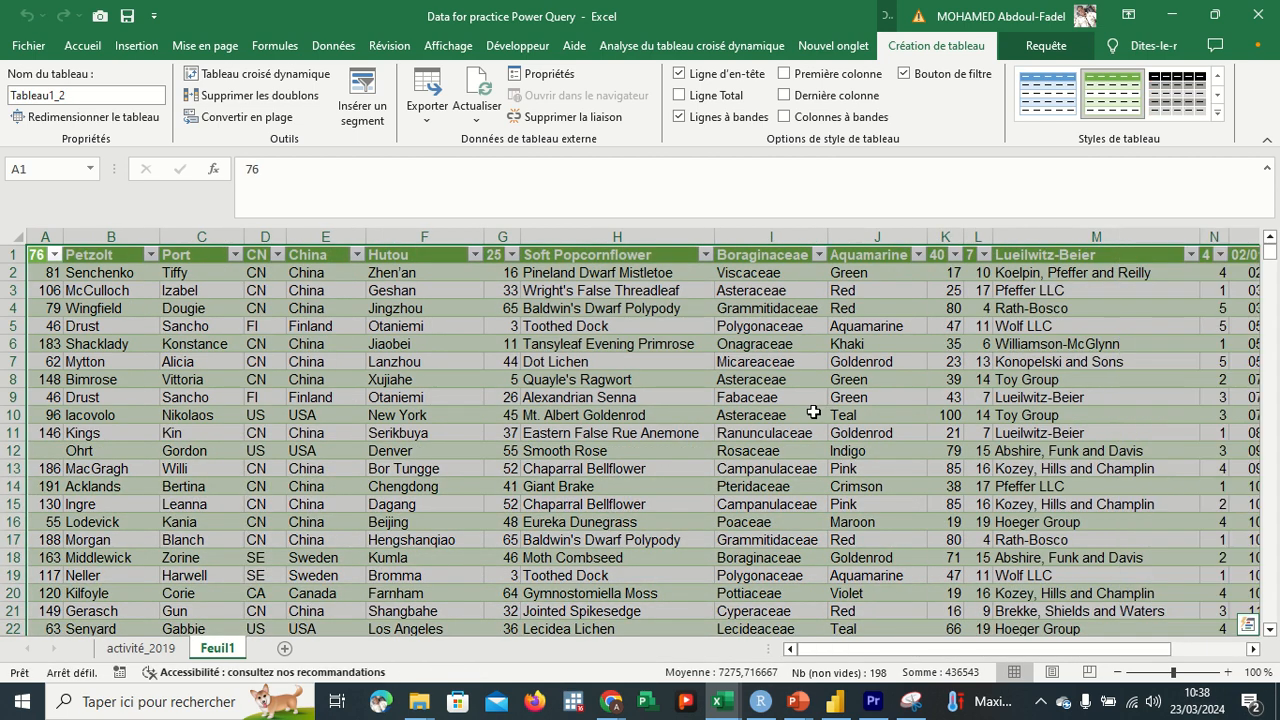
{"action": "left_click", "coordinate": [740, 451]}
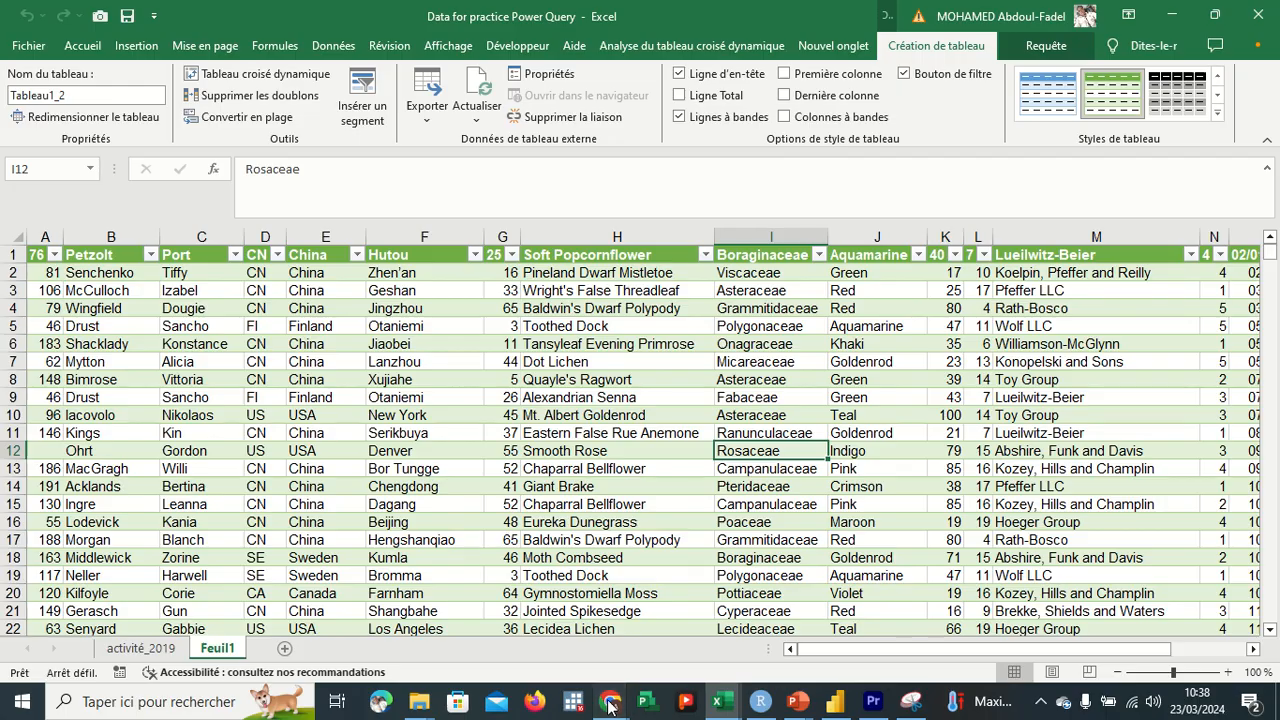
Switch to the Google Meet call, admit the waiting participant, and return to the Excel workbook.
{"action": "mouse_move", "coordinate": [609, 703]}
{"action": "left_click", "coordinate": [565, 650]}
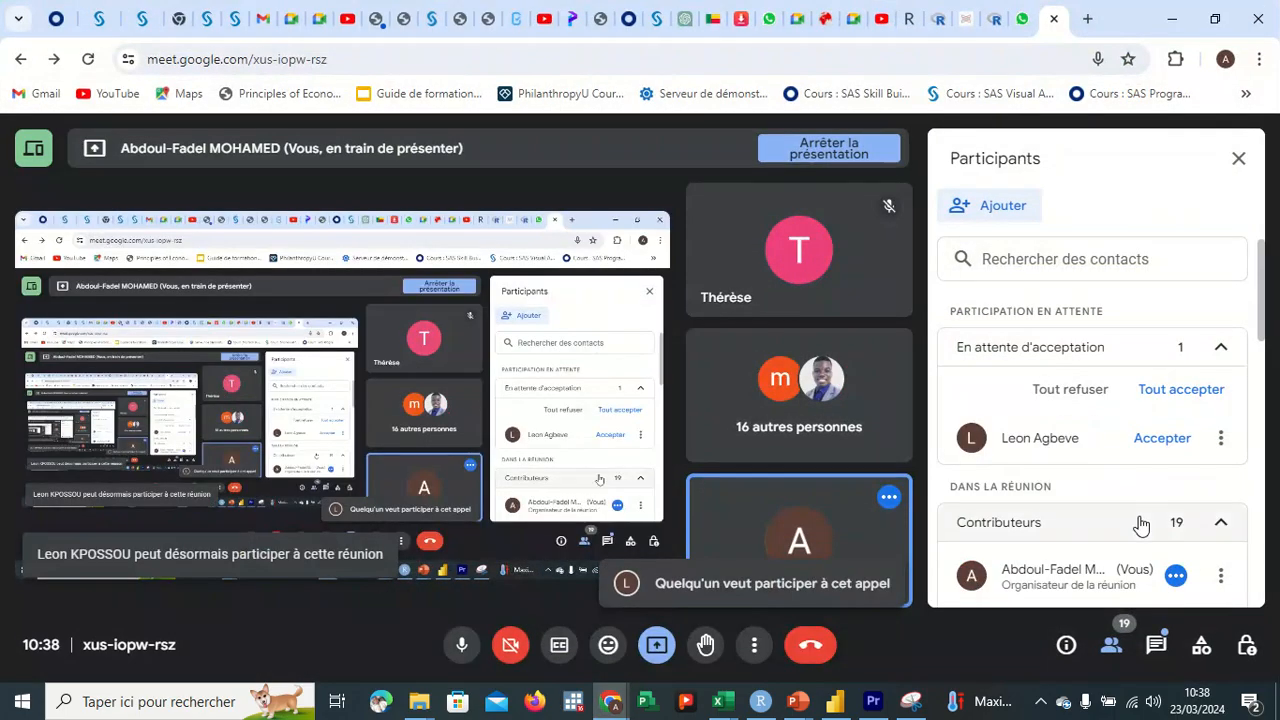
{"action": "left_click", "coordinate": [1157, 442]}
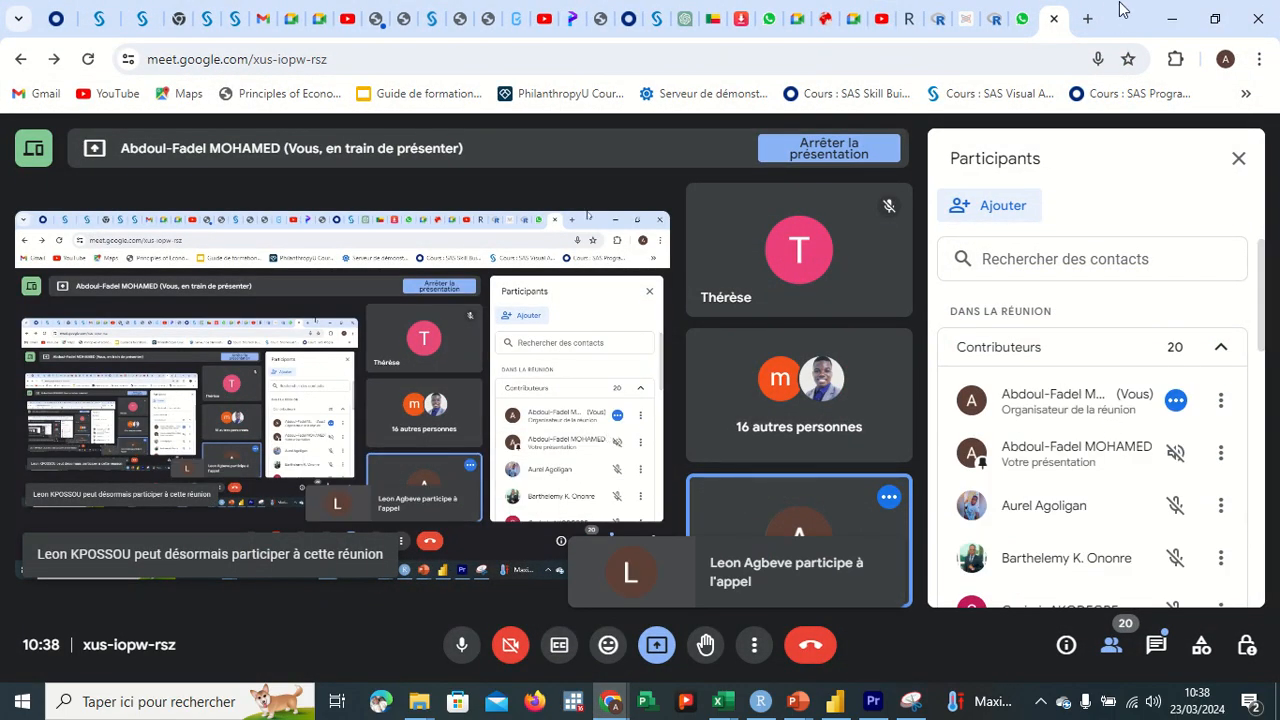
{"action": "left_click", "coordinate": [1173, 26]}
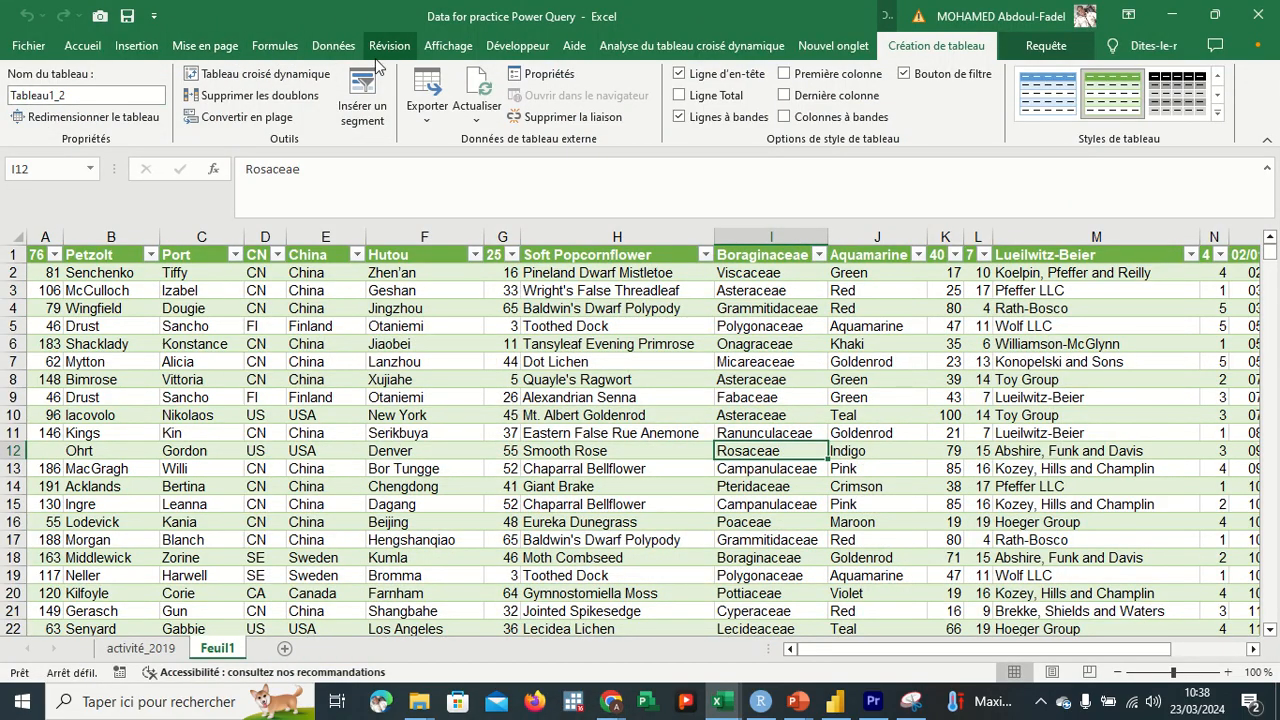
Create a Power Query query from the table on Feuil1 and load it into a new worksheet.
{"action": "left_click", "coordinate": [333, 45]}
{"action": "left_click", "coordinate": [378, 416]}
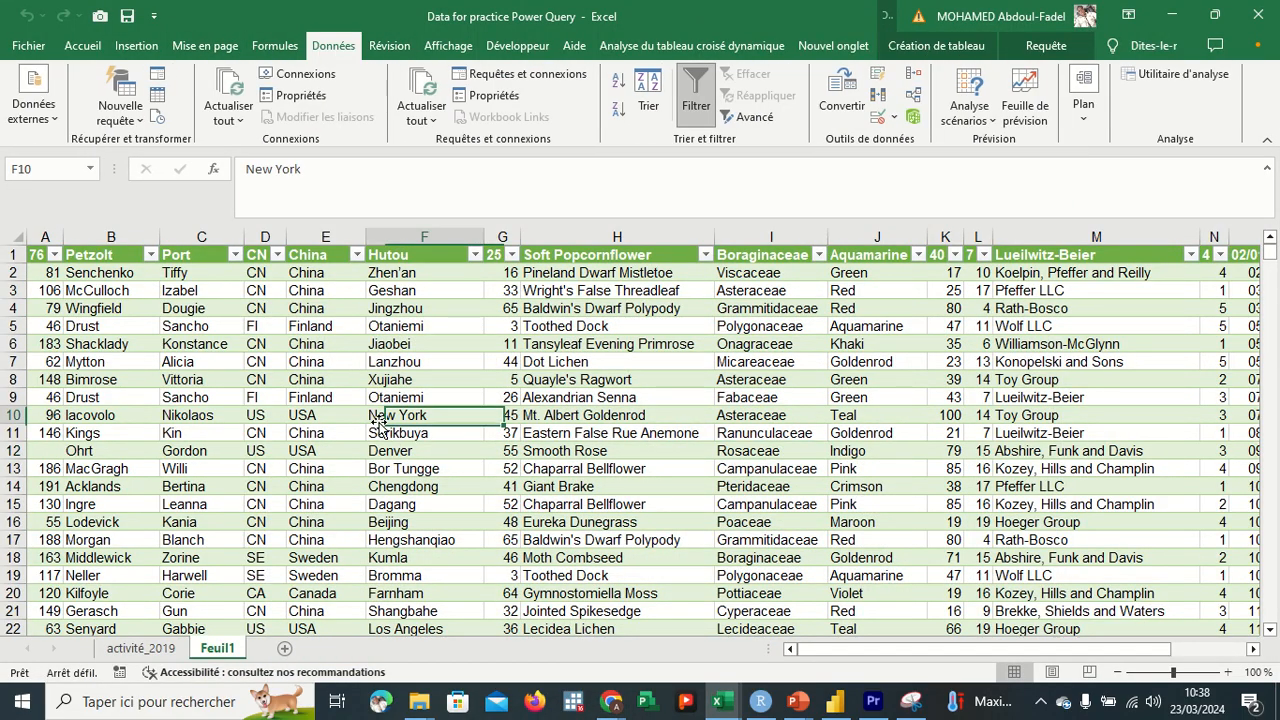
{"action": "left_click", "coordinate": [157, 96]}
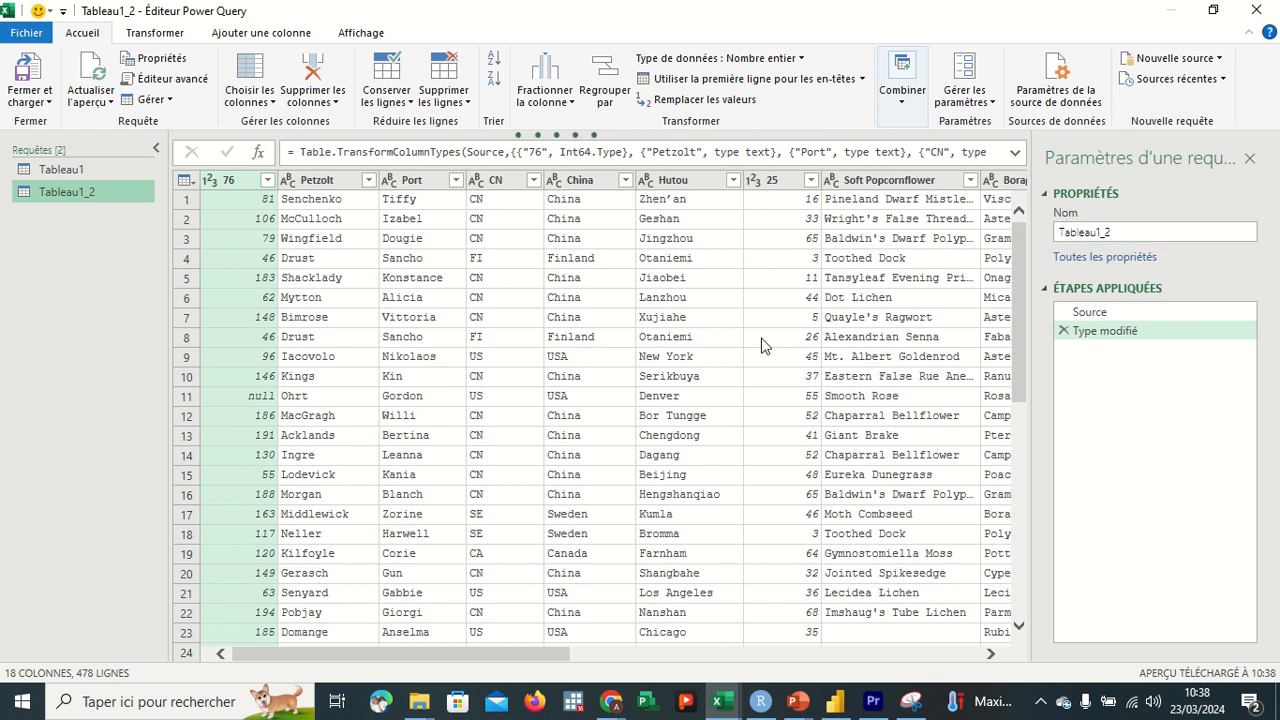
{"action": "scroll", "coordinate": [761, 345], "scroll_direction": "right", "scroll_amount": 10}
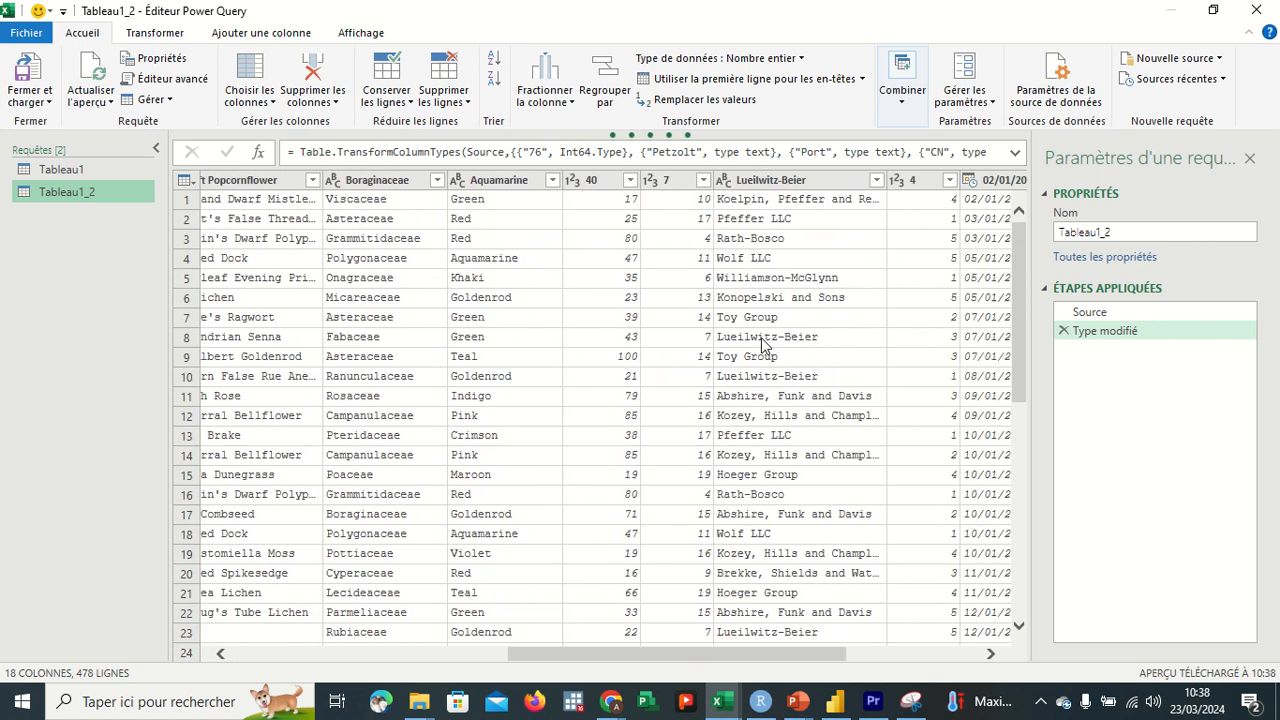
{"action": "scroll", "coordinate": [761, 345], "scroll_direction": "right", "scroll_amount": 3}
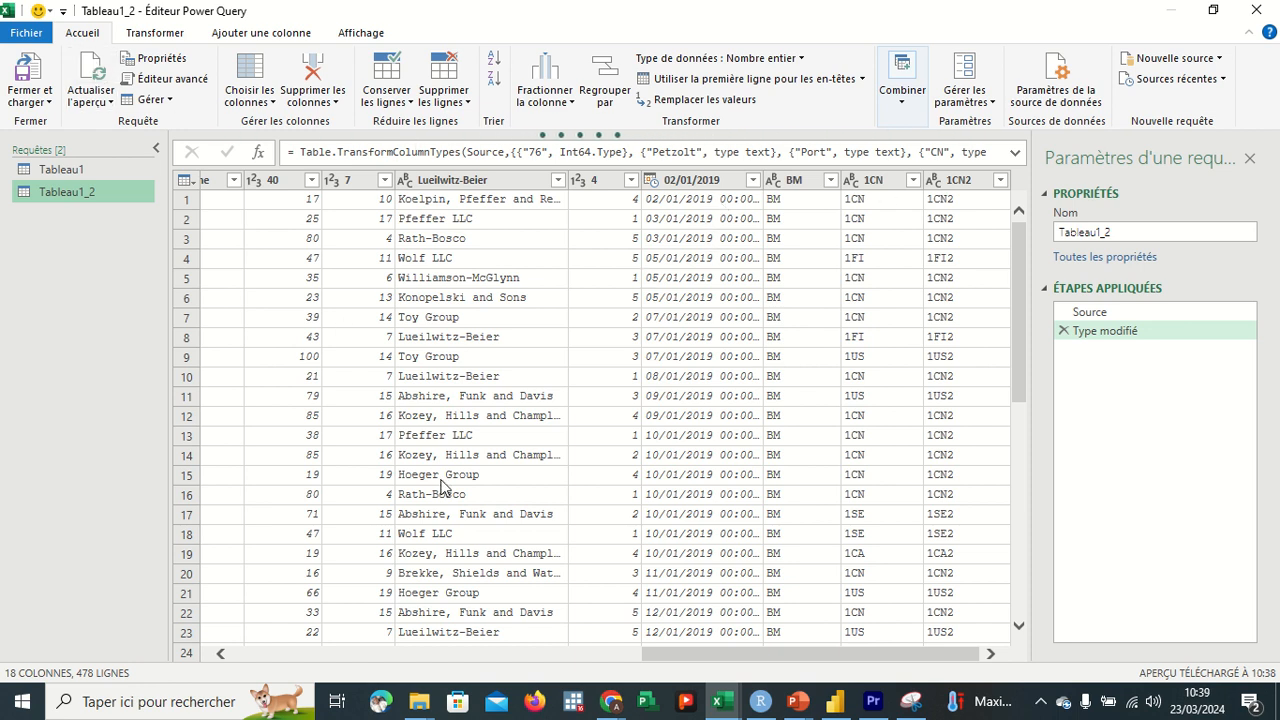
{"action": "left_click", "coordinate": [46, 96]}
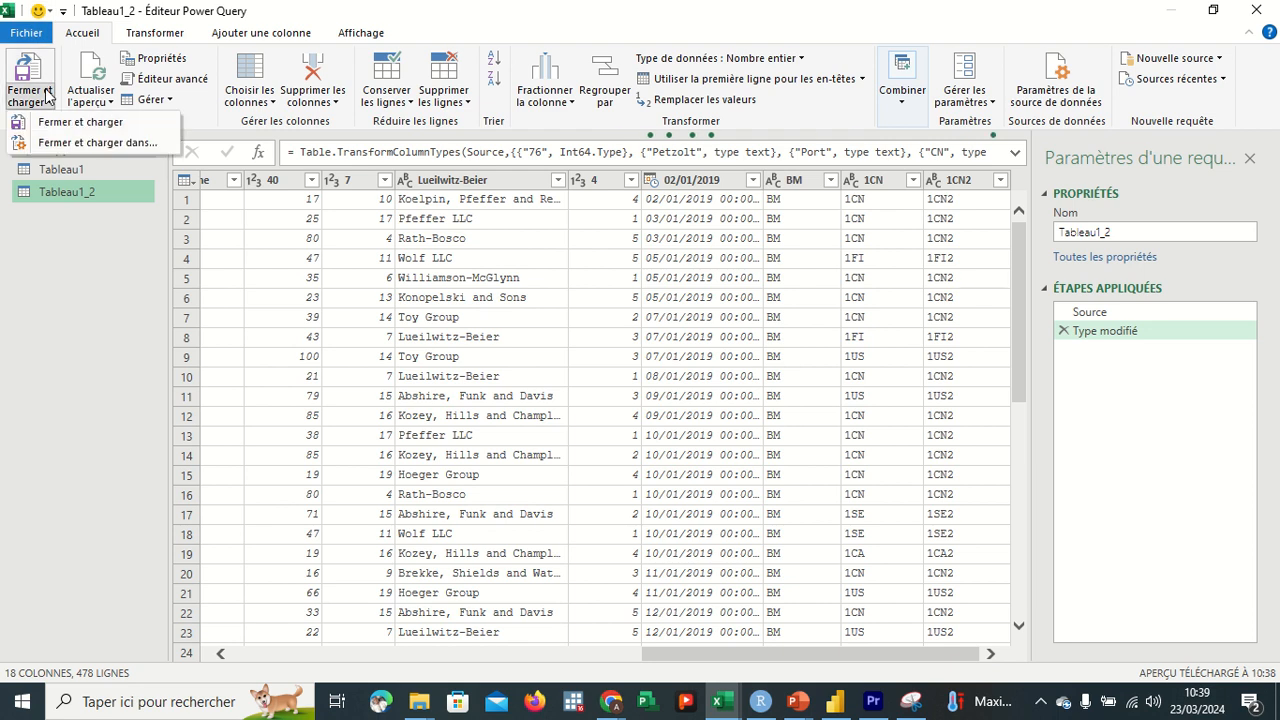
{"action": "left_click", "coordinate": [82, 122]}
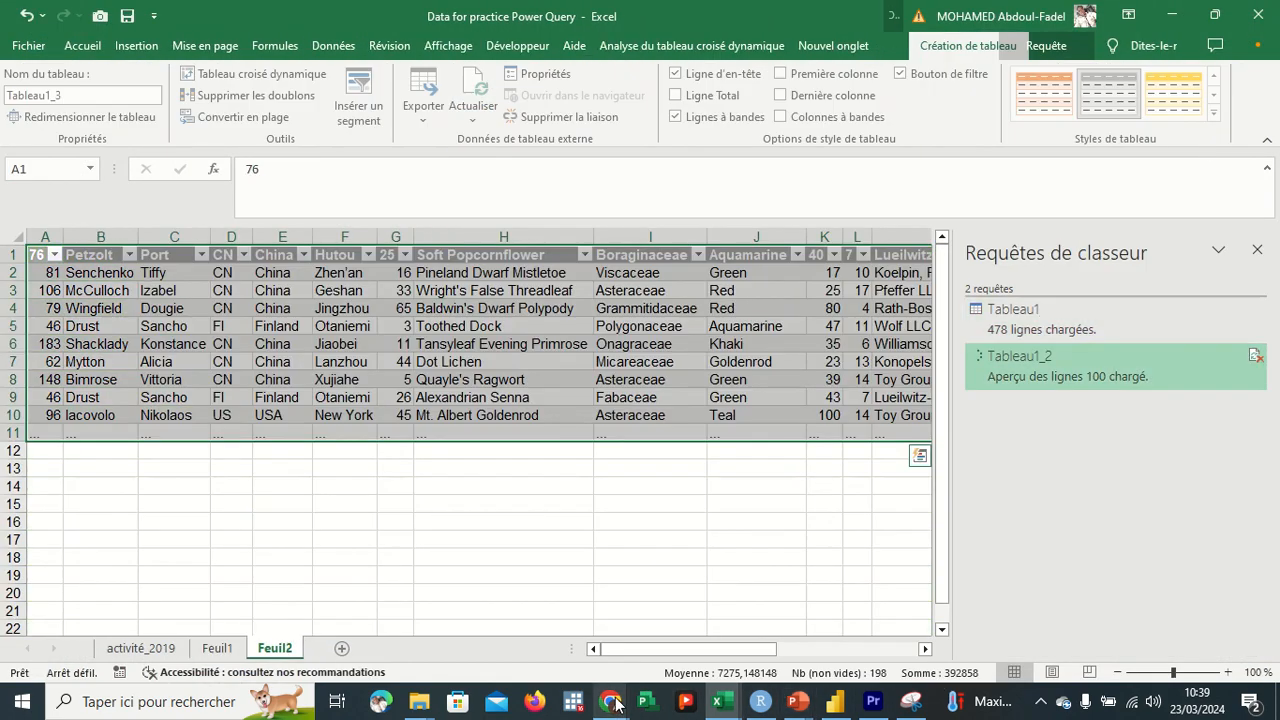
Go back to the Google Meet call, let the waiting person join, and return to Excel.
{"action": "mouse_move", "coordinate": [617, 705]}
{"action": "left_click", "coordinate": [600, 620]}
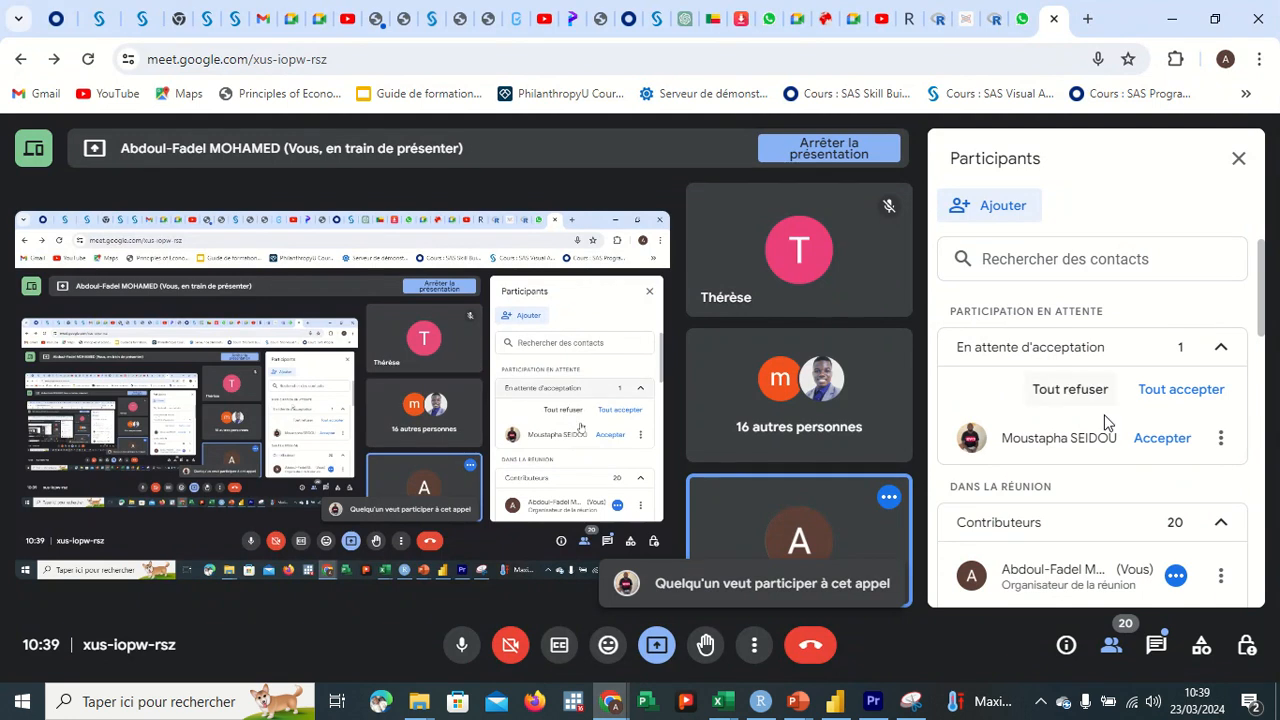
{"action": "left_click", "coordinate": [1160, 440]}
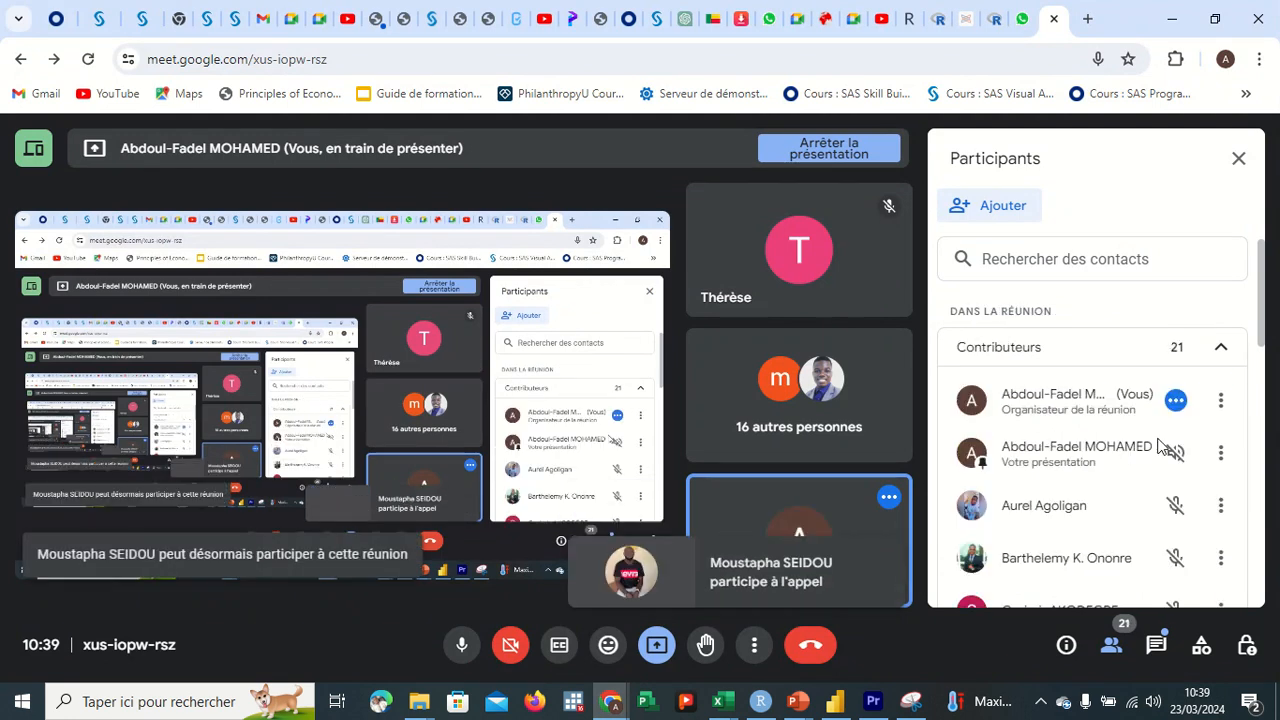
{"action": "left_click", "coordinate": [1172, 18]}
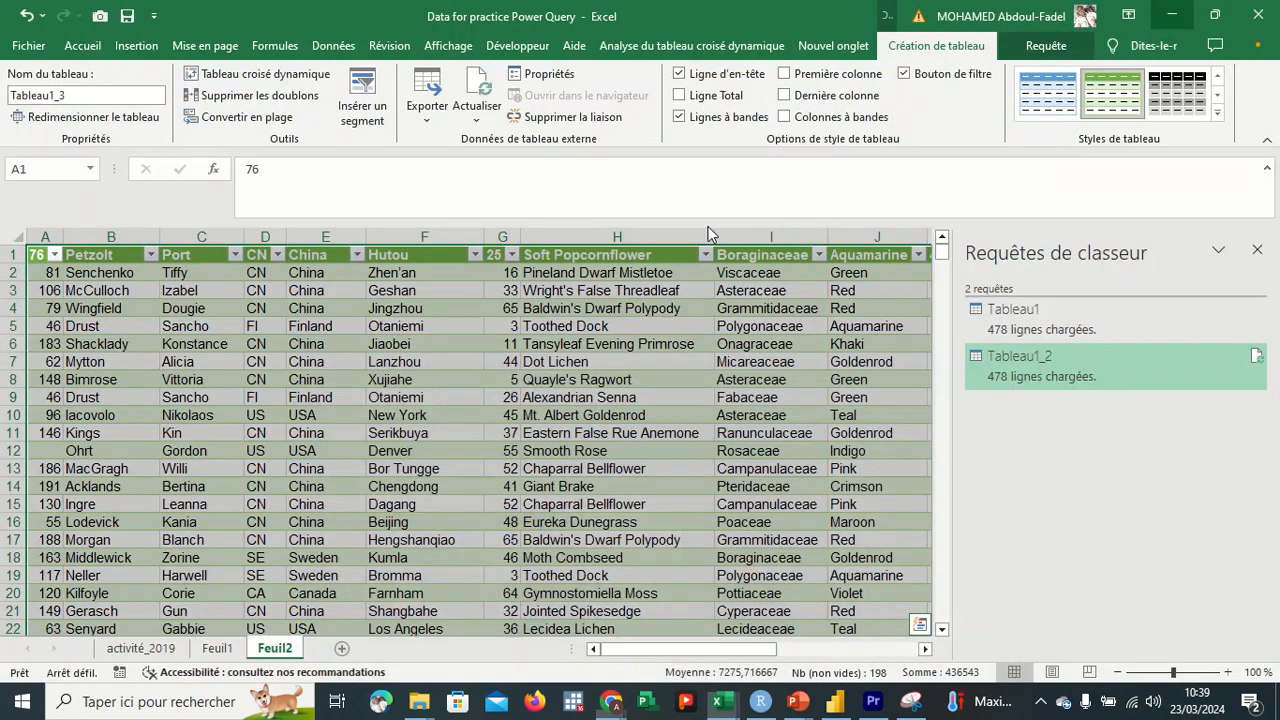
Hide the list of workbook queries and open the activité_2019 table in Power Query as a new query.
{"action": "left_click", "coordinate": [140, 649]}
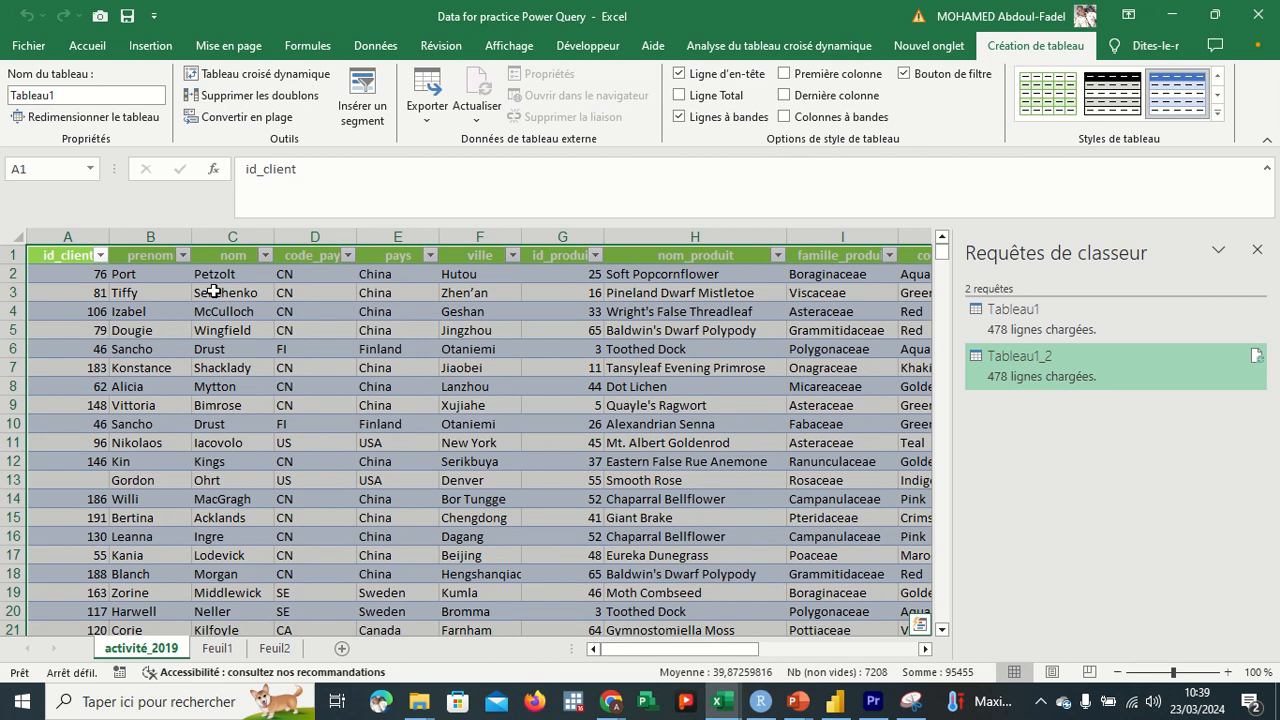
{"action": "left_click", "coordinate": [415, 366]}
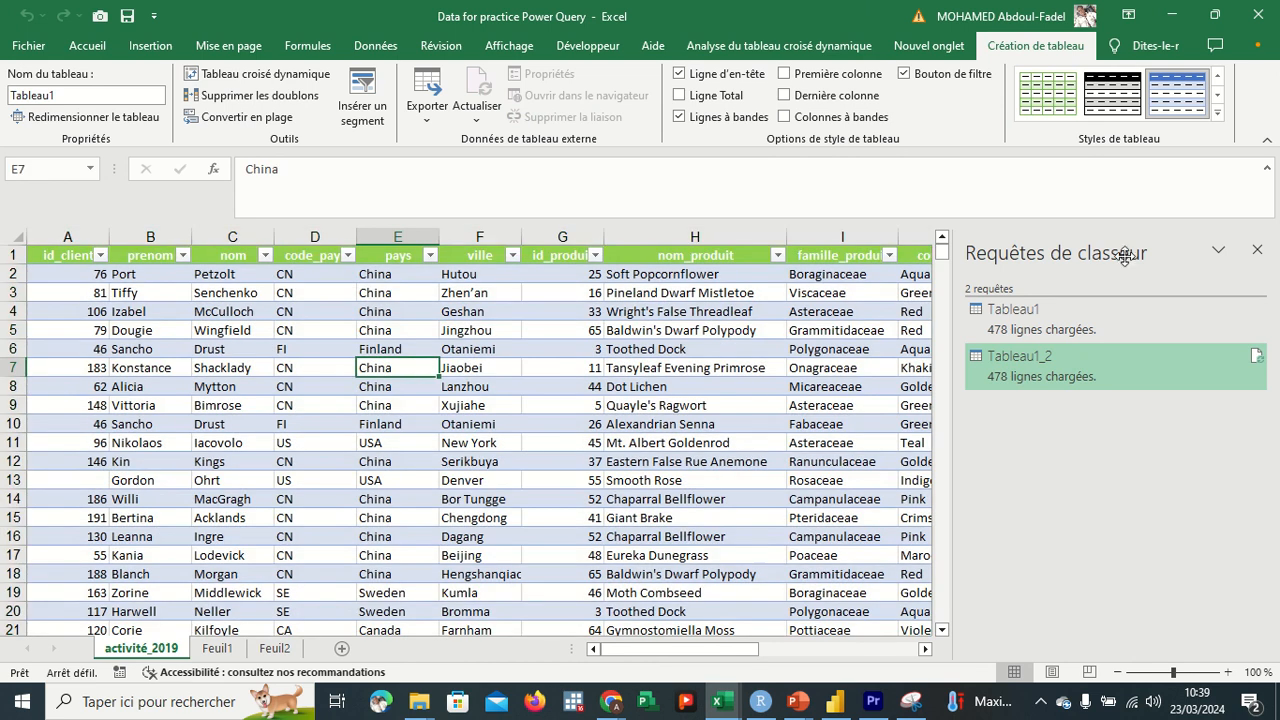
{"action": "left_click", "coordinate": [1259, 252]}
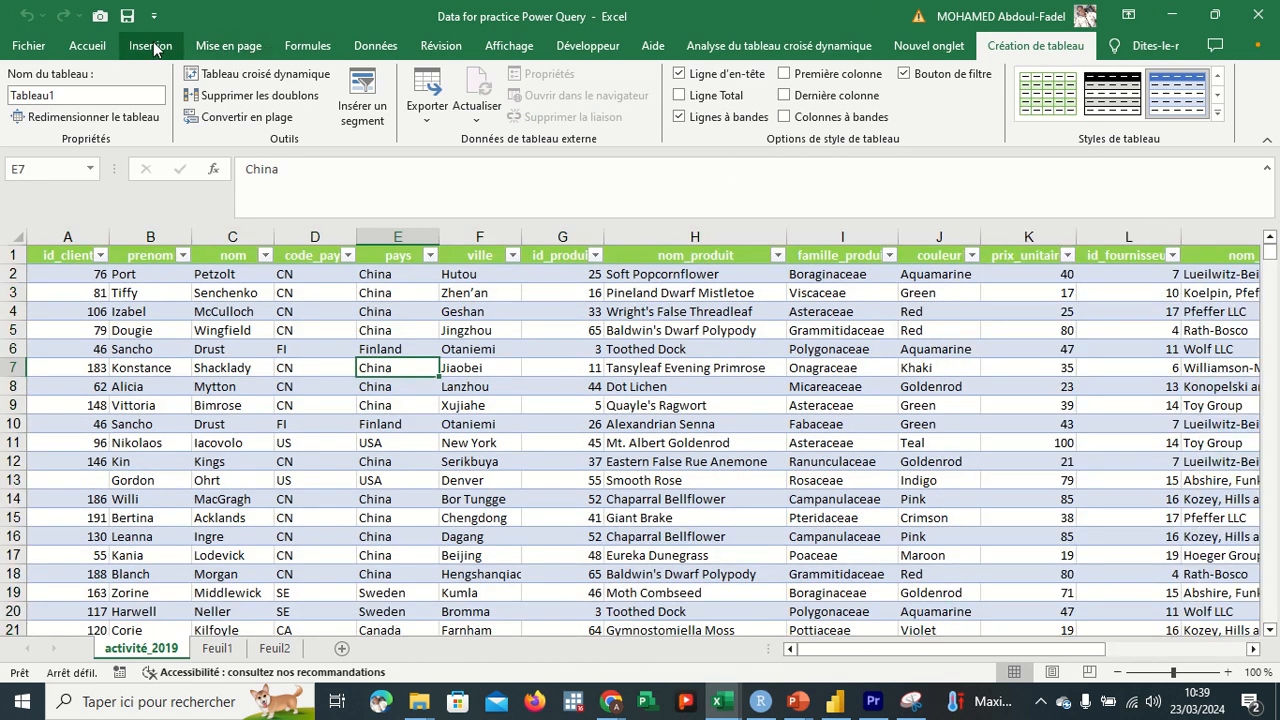
{"action": "left_click", "coordinate": [370, 48]}
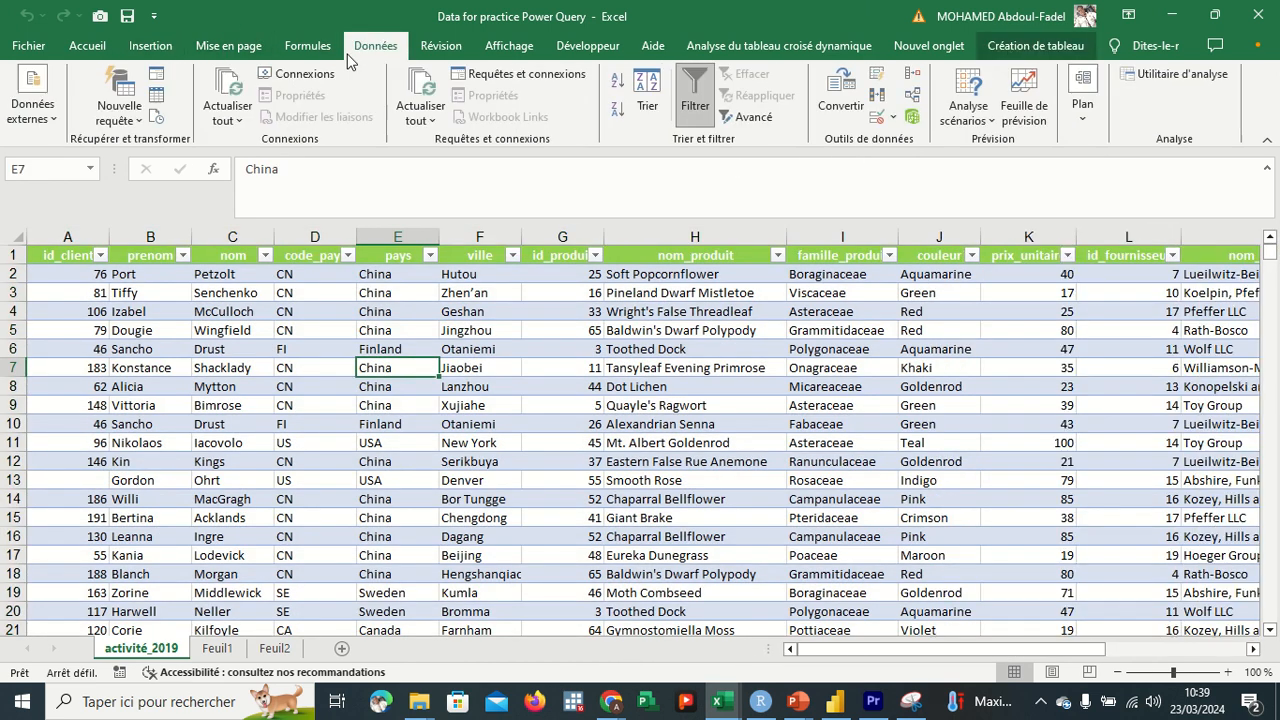
{"action": "left_click", "coordinate": [157, 95]}
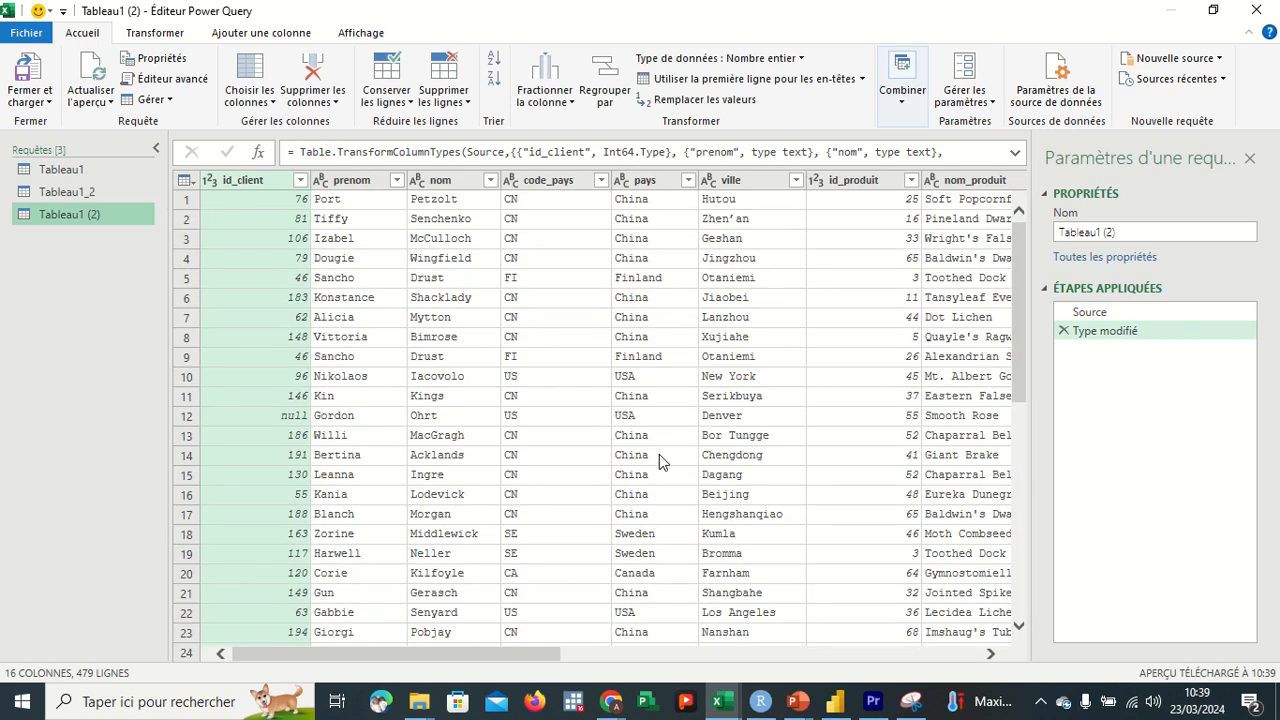
Select the date column and start adding a column from examples based on that selection.
{"action": "scroll", "coordinate": [659, 454], "scroll_direction": "right", "scroll_amount": 5}
{"action": "scroll", "coordinate": [659, 454], "scroll_direction": "left", "scroll_amount": 5}
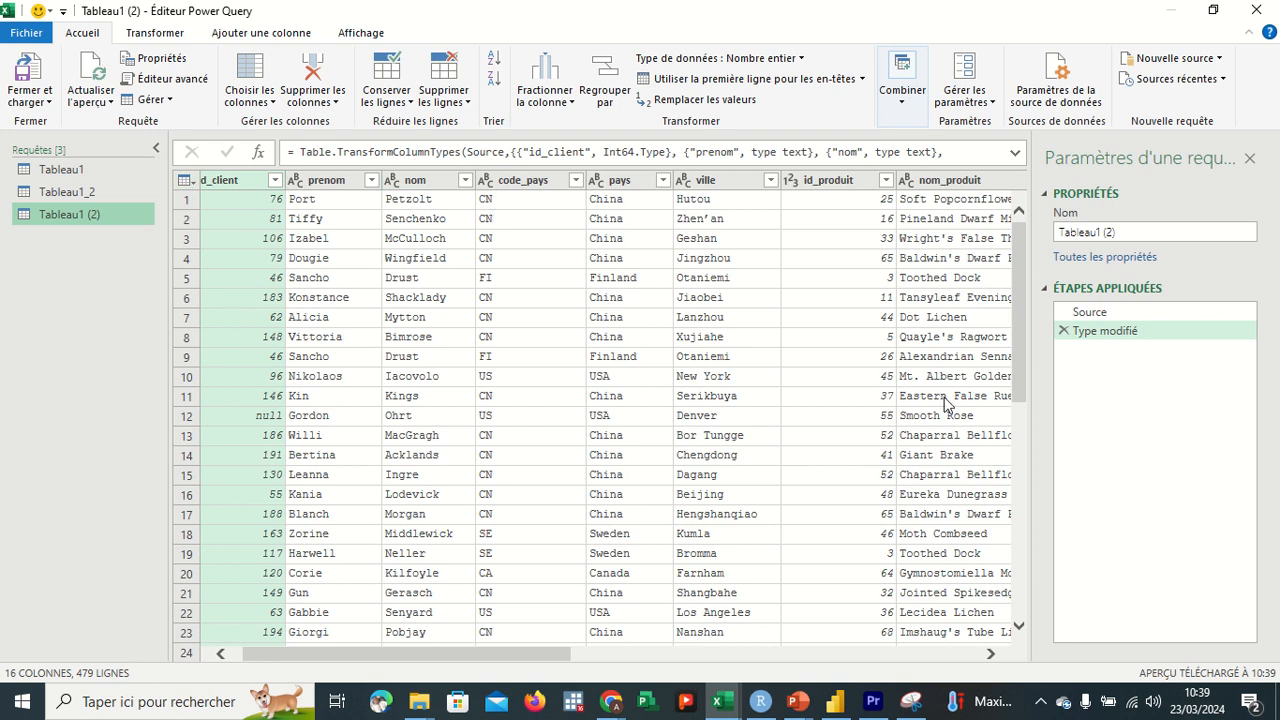
{"action": "scroll", "coordinate": [972, 419], "scroll_direction": "right", "scroll_amount": 5}
{"action": "scroll", "coordinate": [972, 428], "scroll_direction": "right", "scroll_amount": 3}
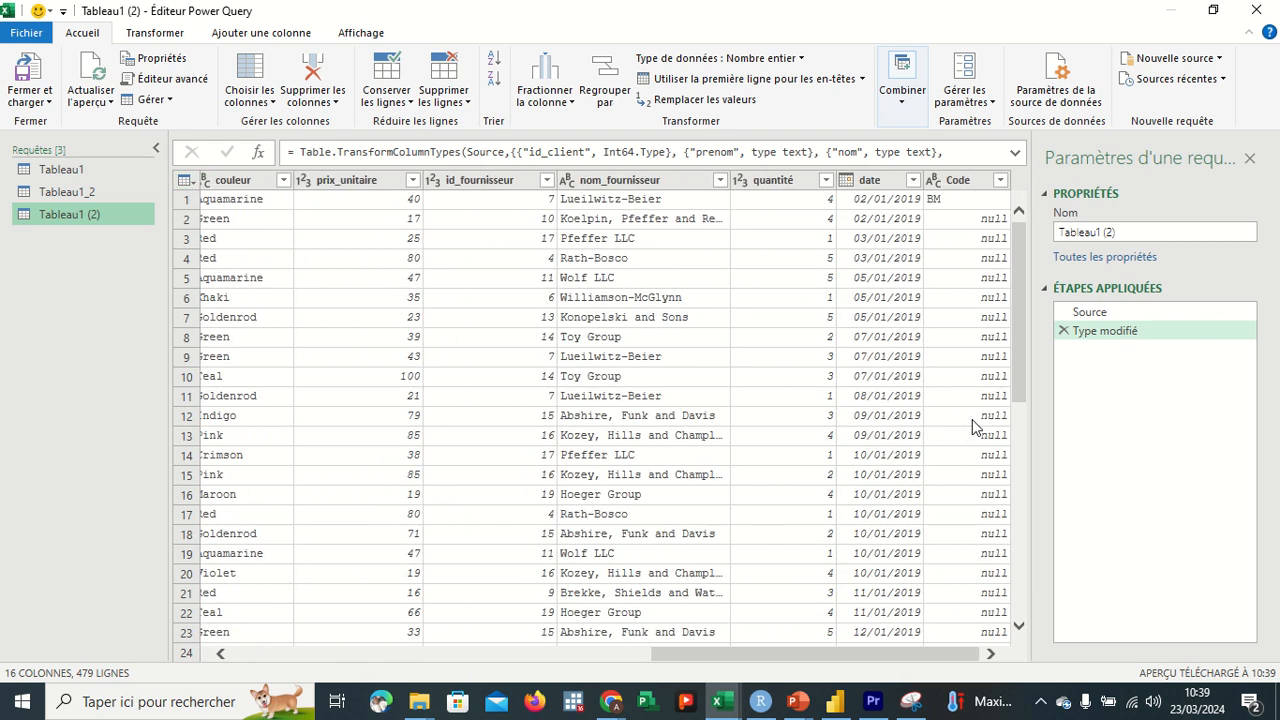
{"action": "left_click", "coordinate": [887, 180]}
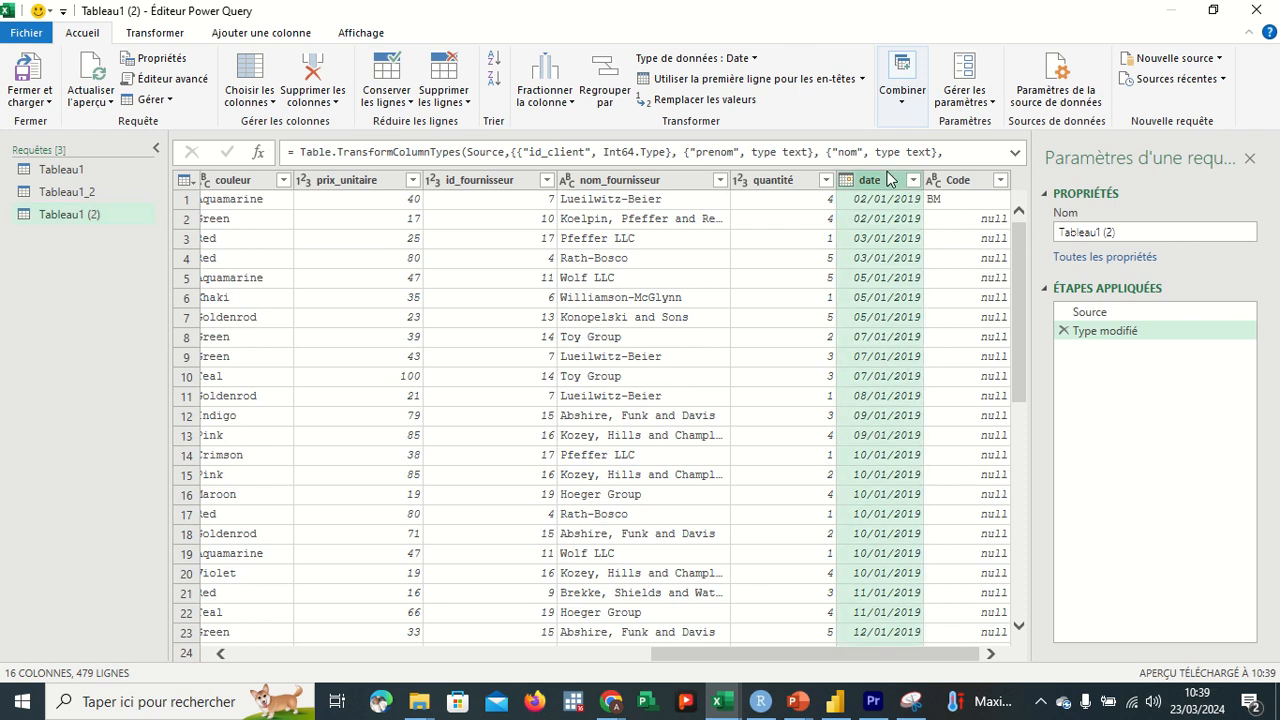
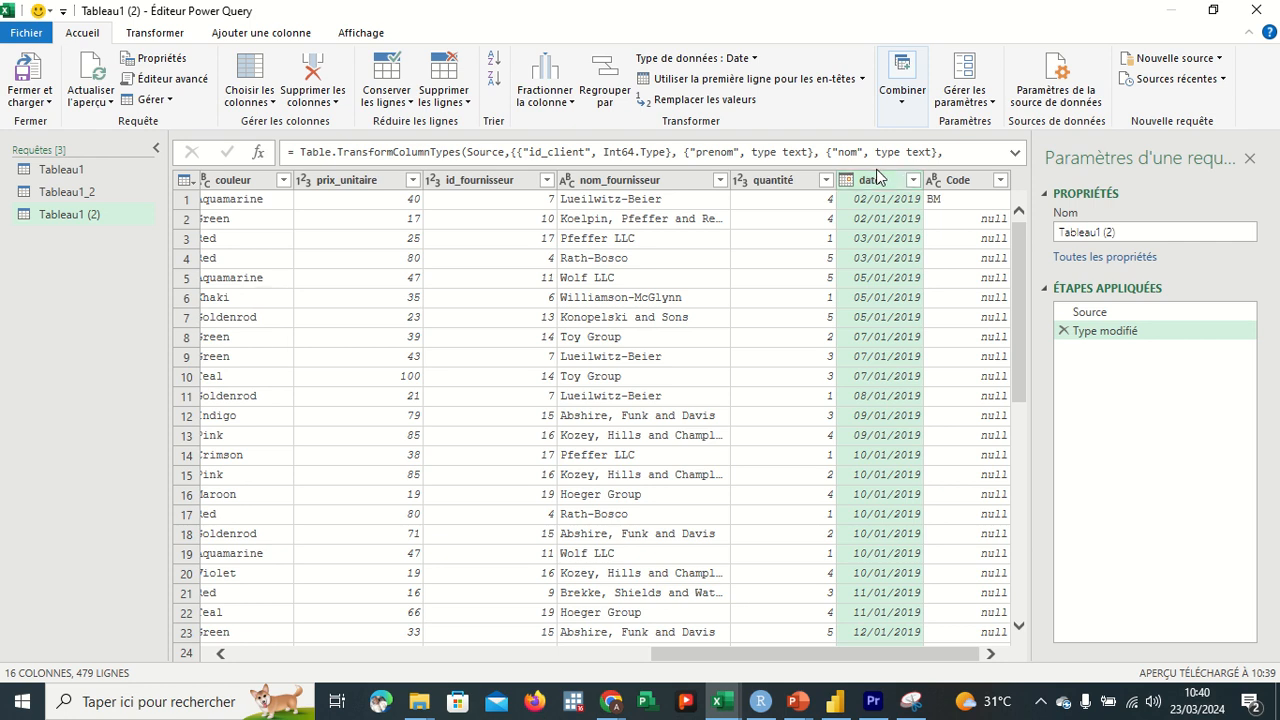
{"action": "left_click", "coordinate": [277, 36]}
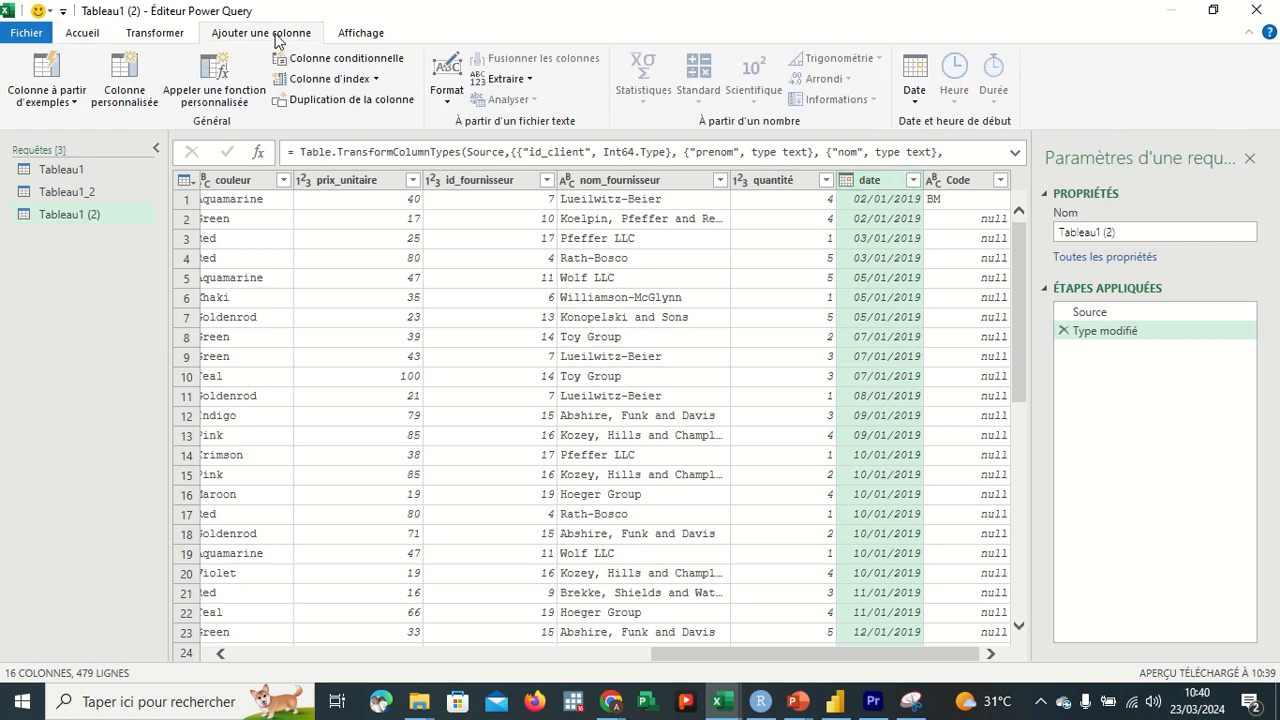
{"action": "left_click", "coordinate": [68, 104]}
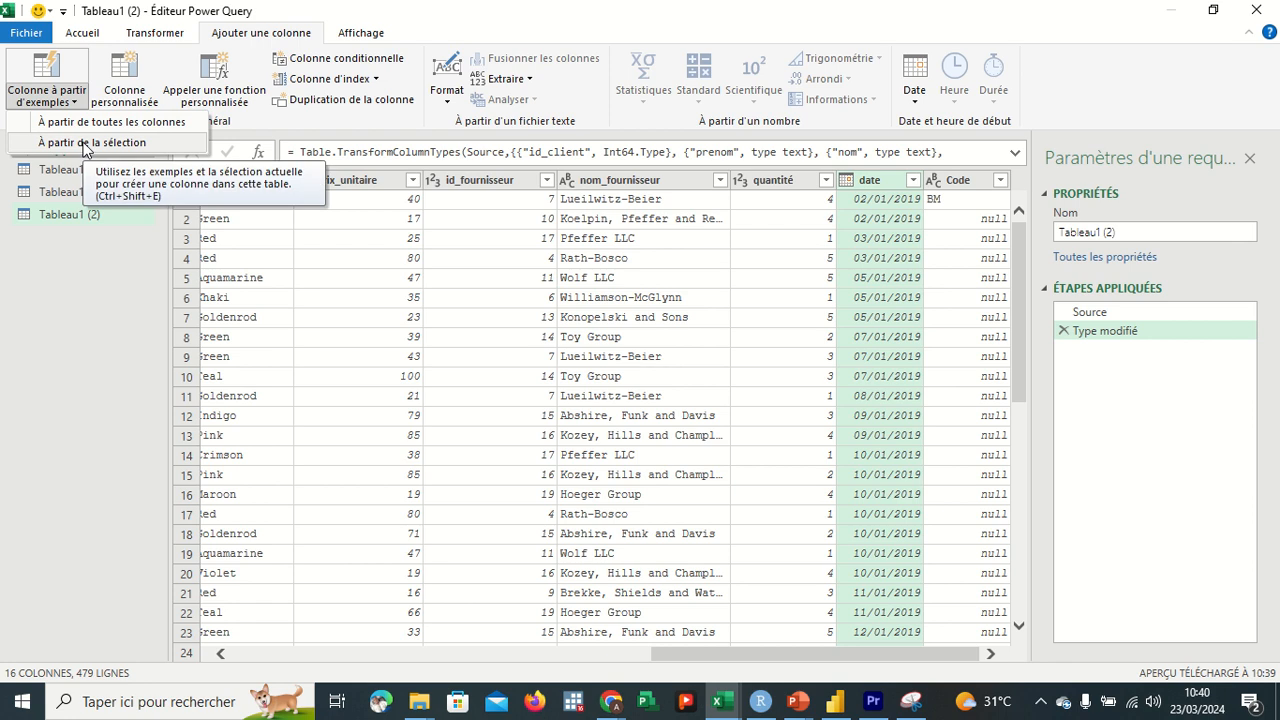
{"action": "left_click", "coordinate": [85, 145]}
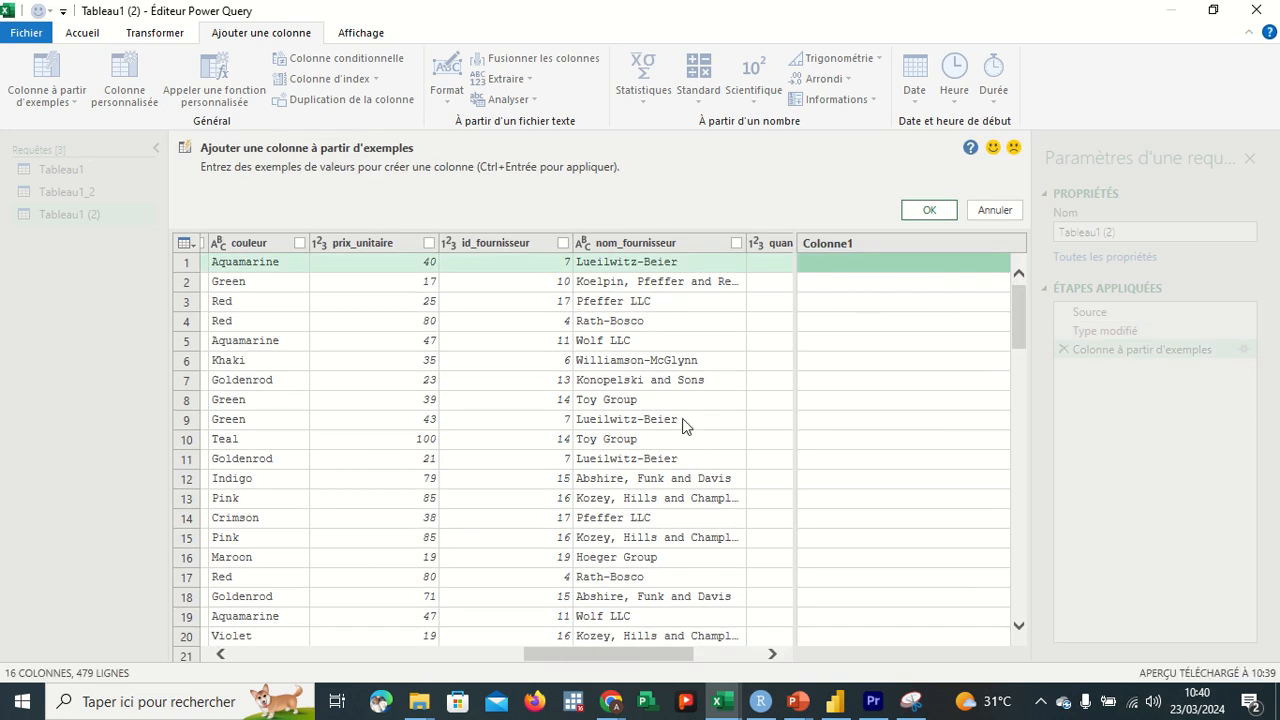
Search the example suggestions for ANN and fill the new column with the year extracted from date (Année à partir de date).
{"action": "scroll", "coordinate": [683, 425], "scroll_direction": "right", "scroll_amount": 5}
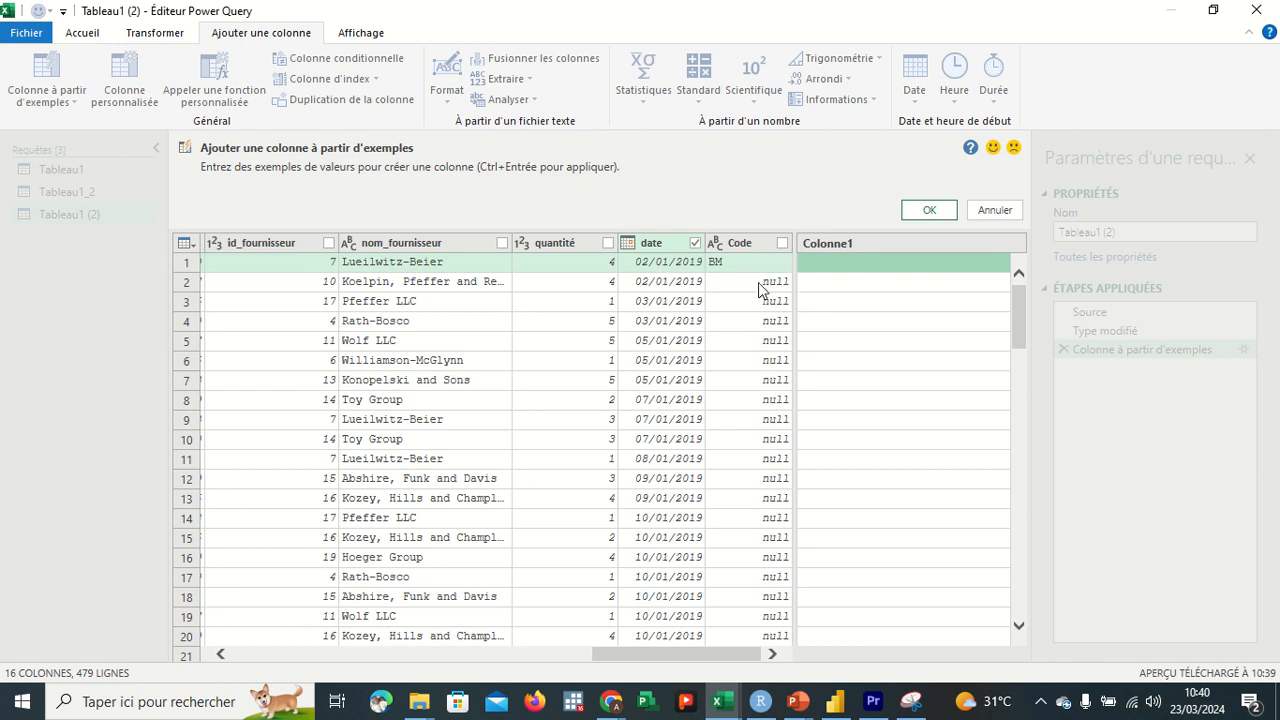
{"action": "left_click", "coordinate": [848, 263]}
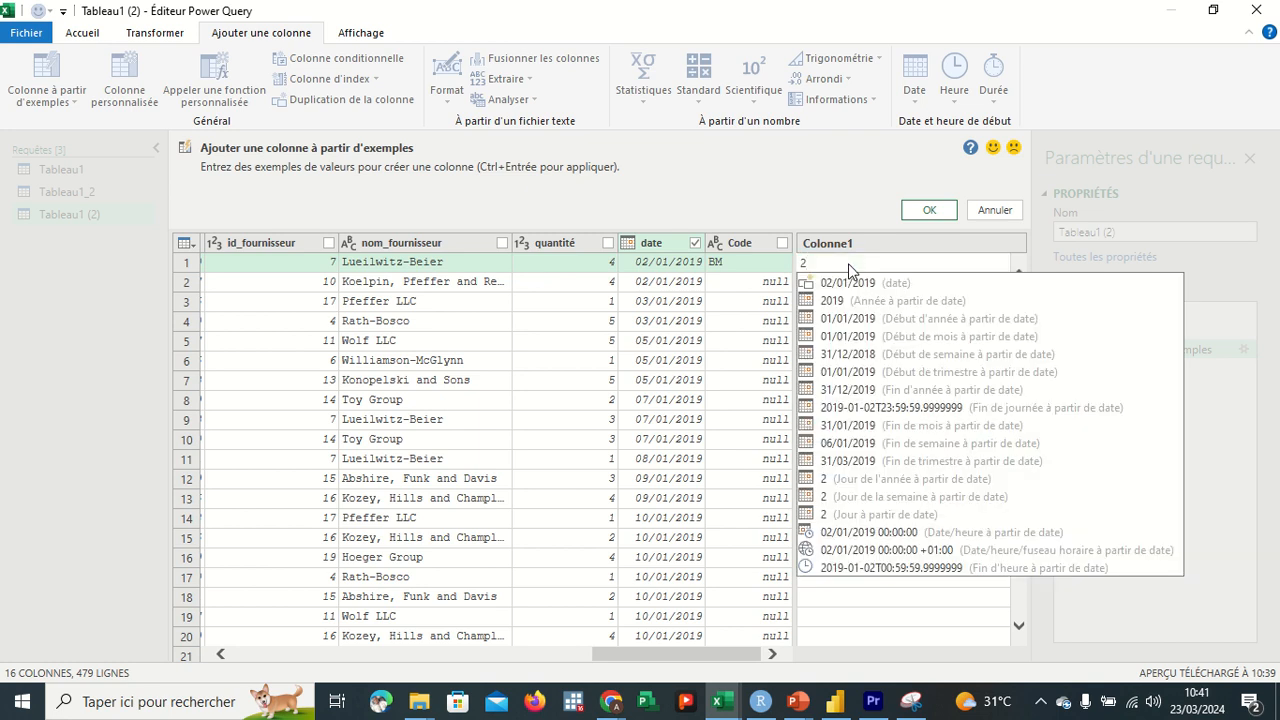
{"action": "type", "text": "ANN"}
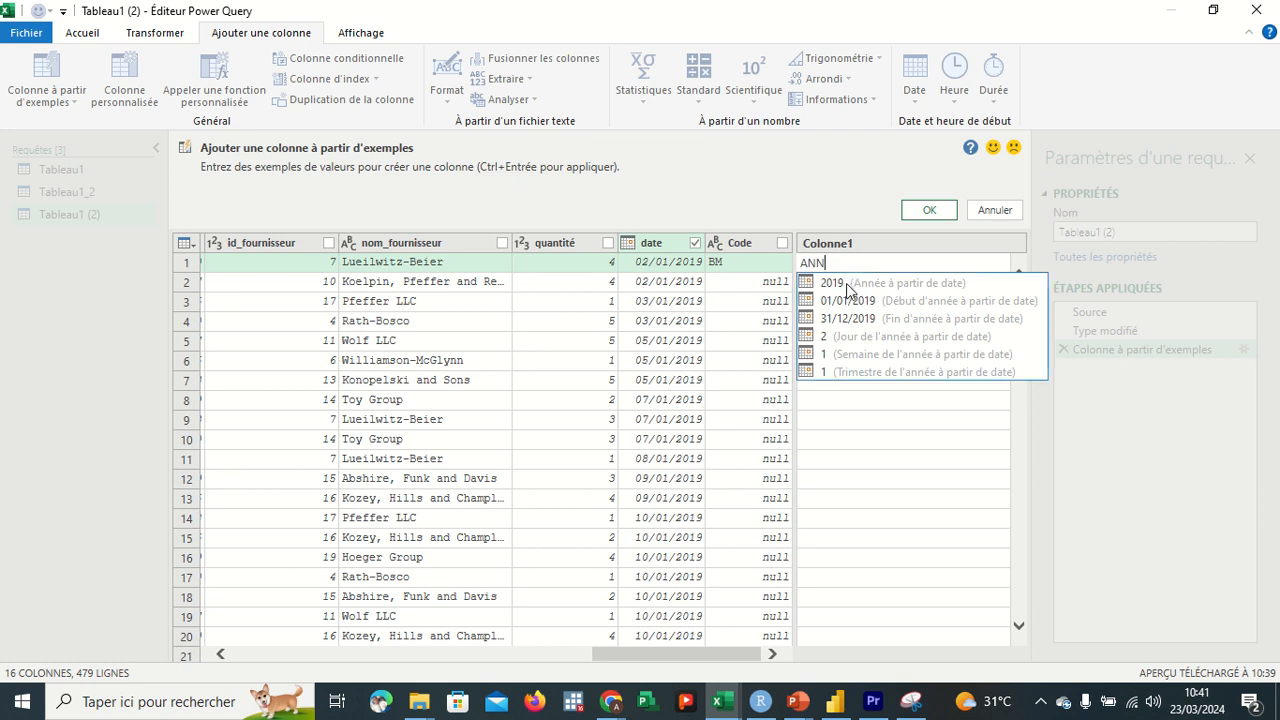
{"action": "left_click", "coordinate": [930, 286]}
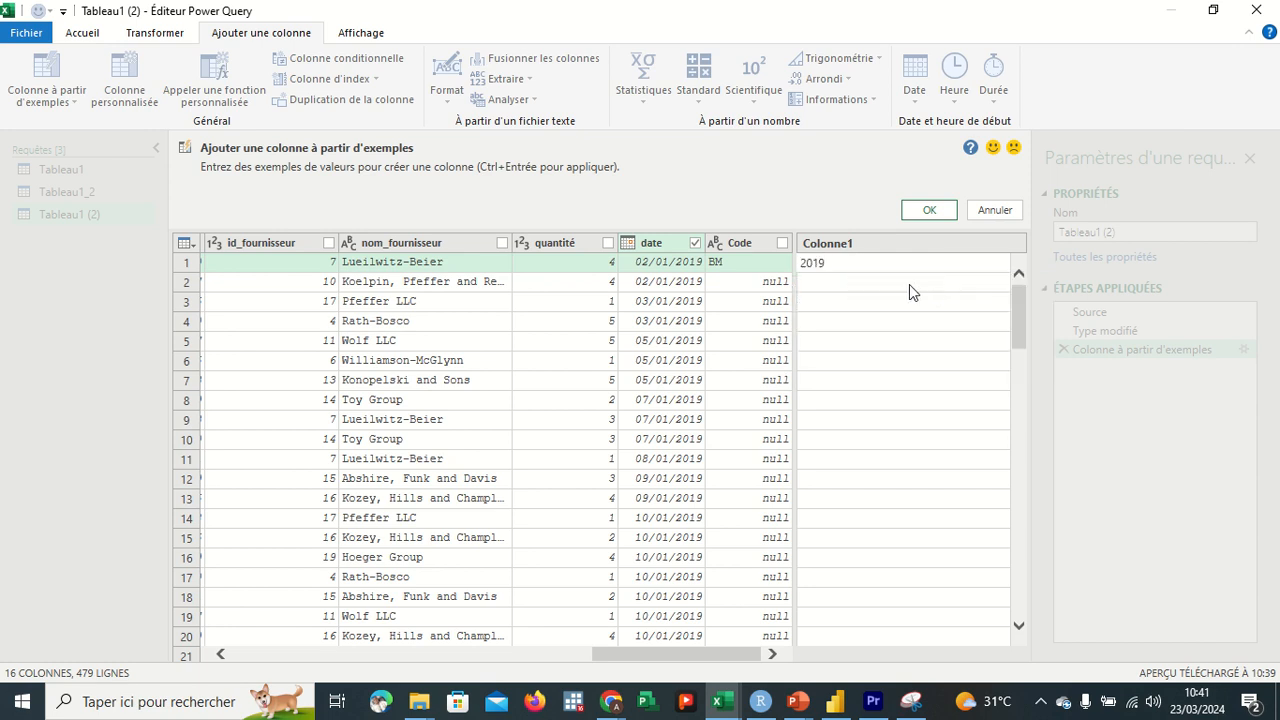
{"action": "left_click", "coordinate": [907, 291]}
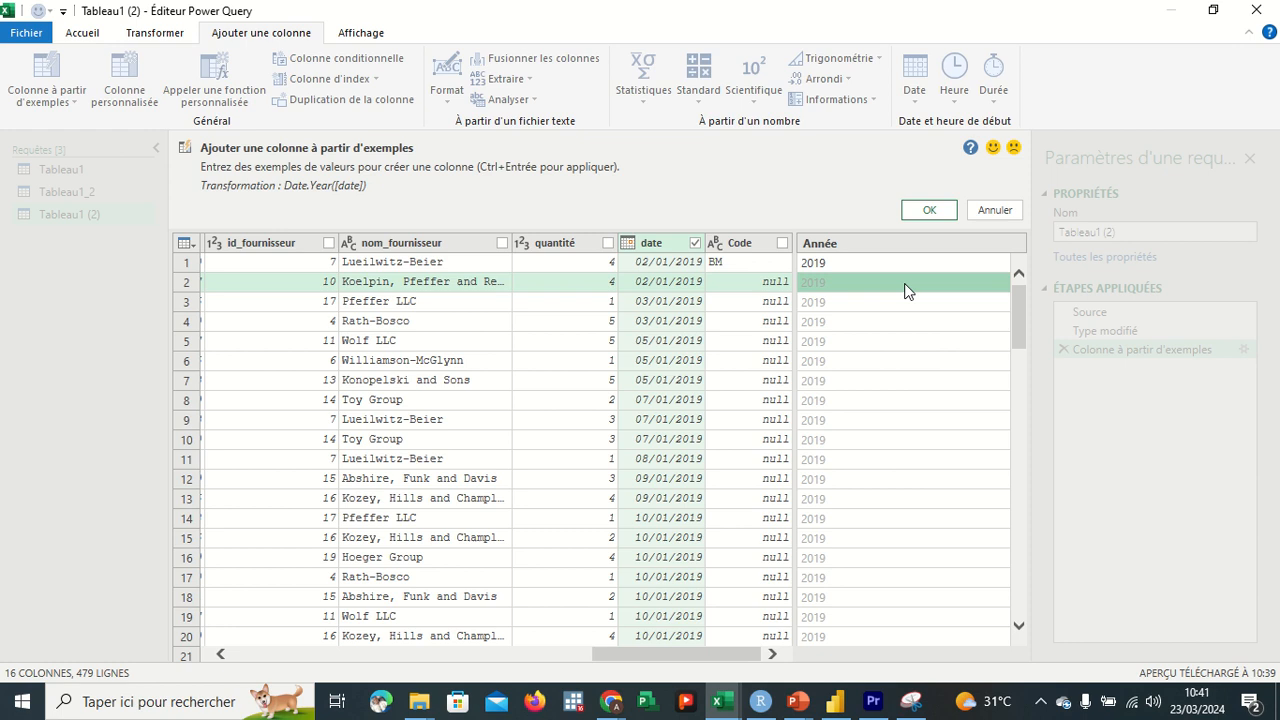
Switch to the Google Meet call, admit the person waiting to join, and return to the Power Query editor.
{"action": "mouse_move", "coordinate": [611, 705]}
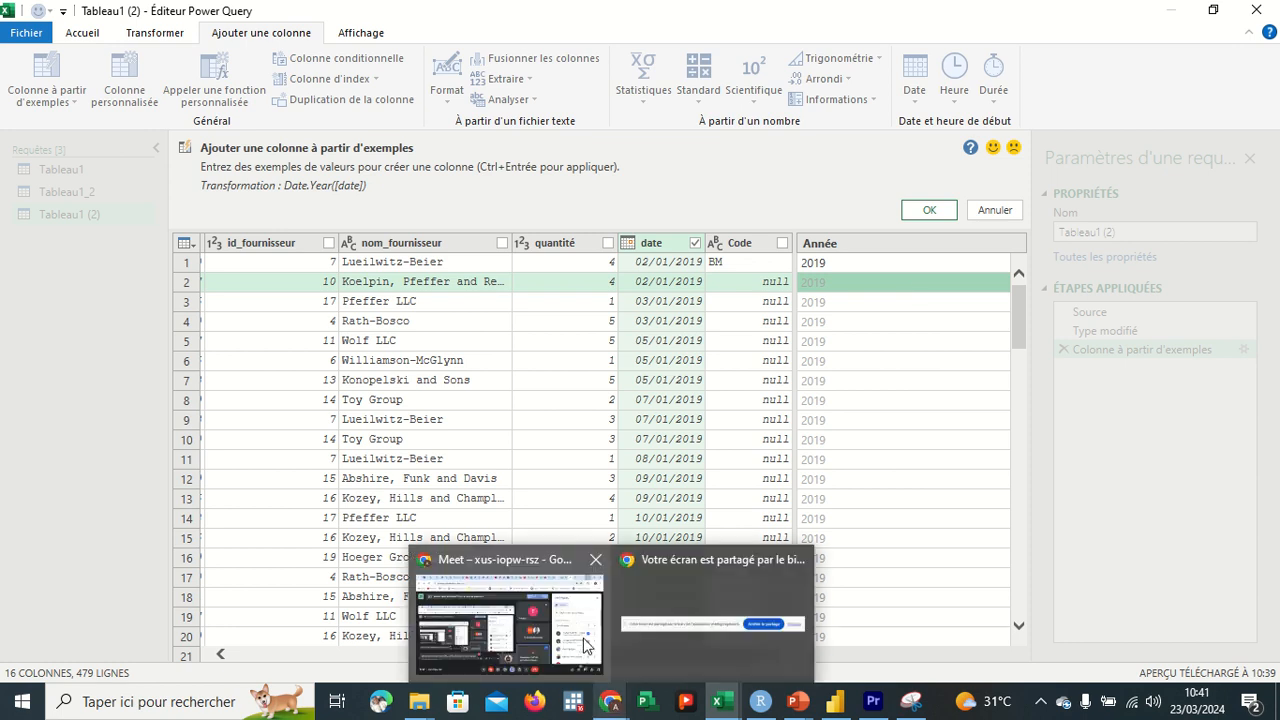
{"action": "left_click", "coordinate": [577, 628]}
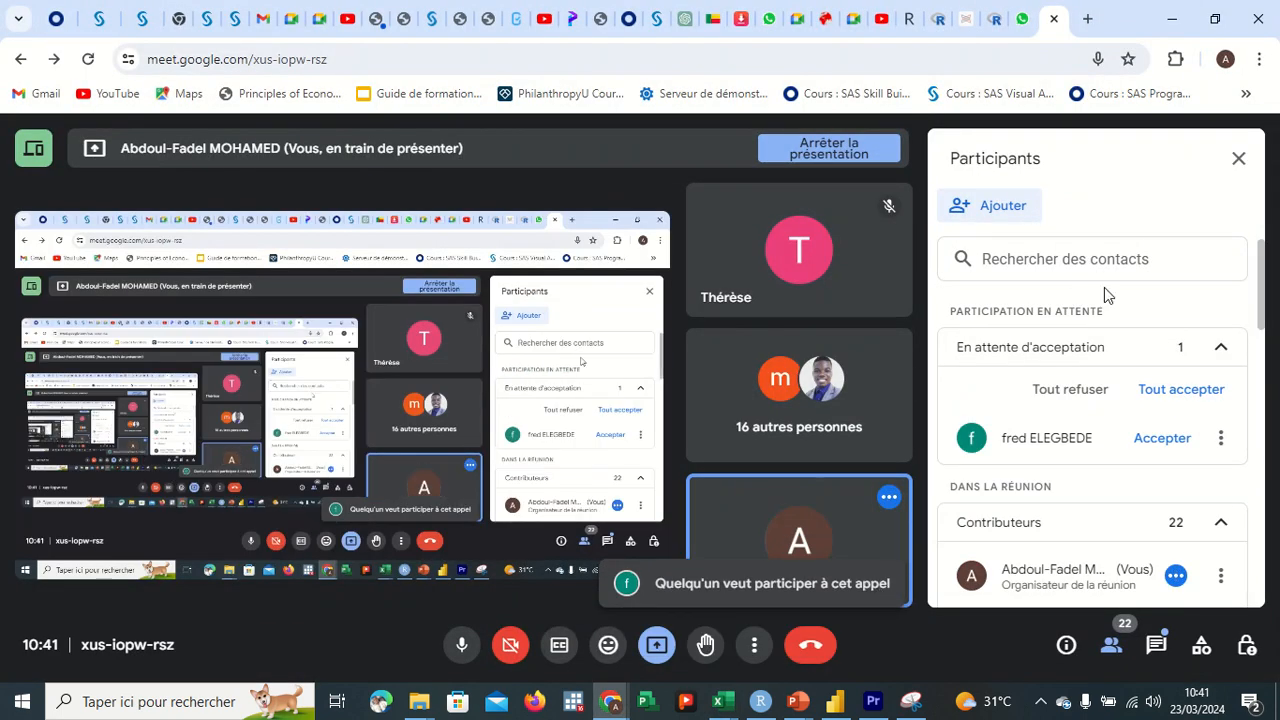
{"action": "left_click", "coordinate": [1145, 447]}
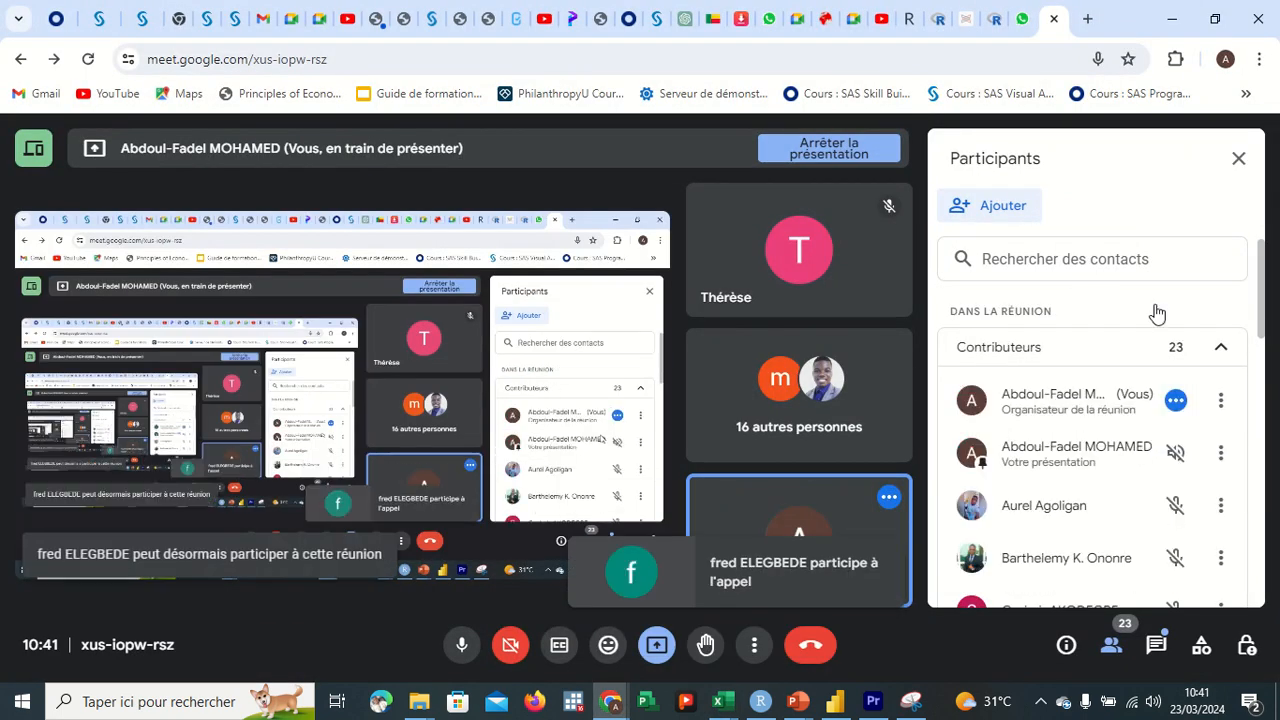
{"action": "left_click", "coordinate": [1172, 18]}
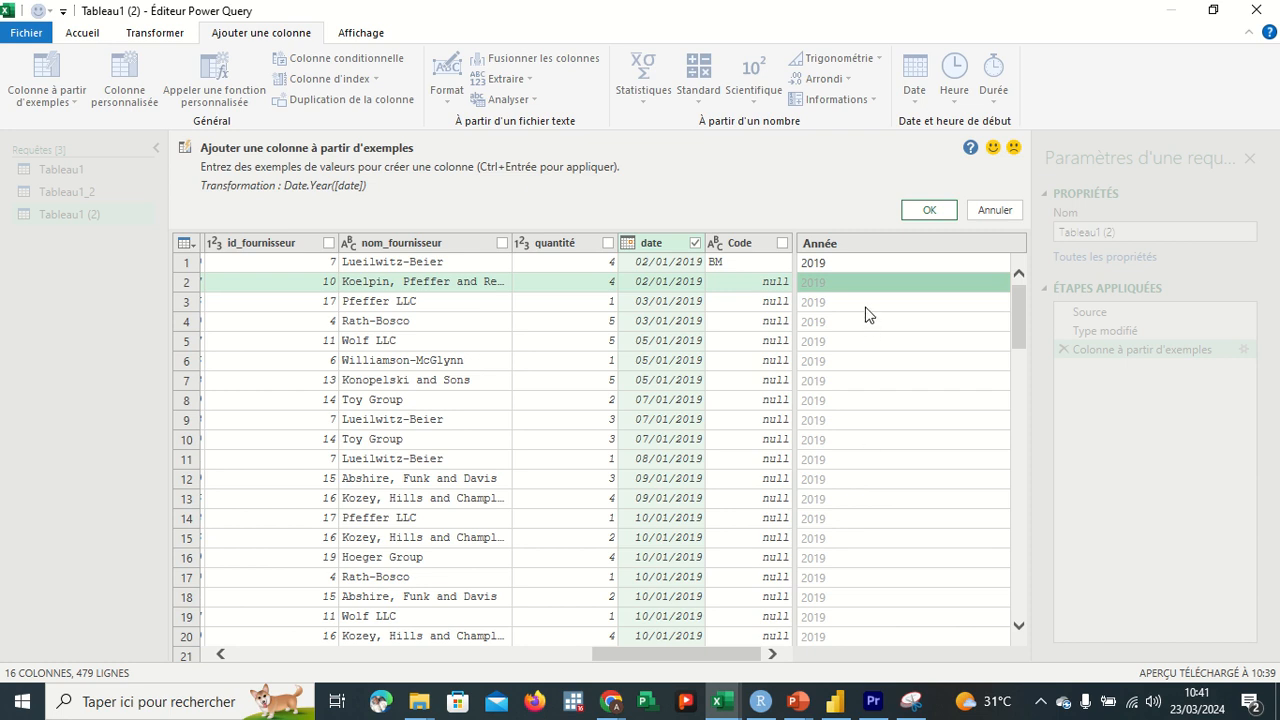
Add the Année column built from the date examples to the query.
{"action": "left_click", "coordinate": [926, 211]}
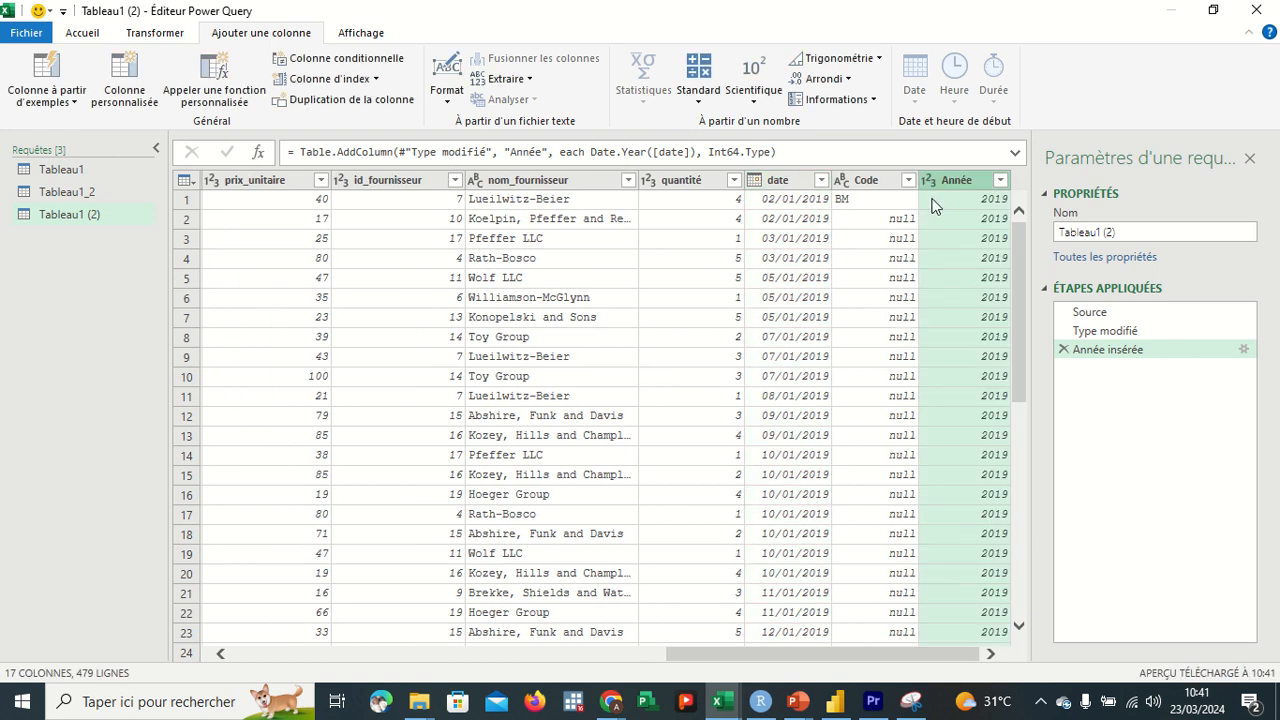
{"action": "left_click_drag", "start_coordinate": [1021, 267], "coordinate": [1035, 202]}
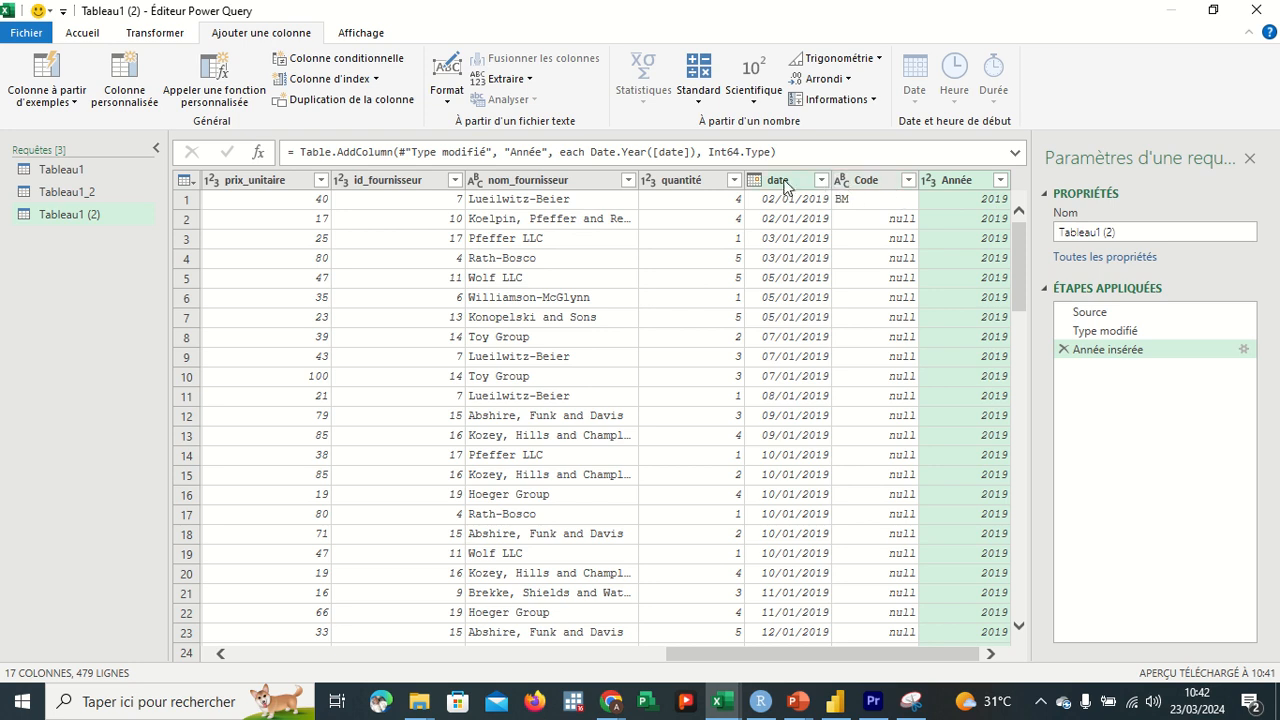
Fill the empty values of the Code column downward with the value above.
{"action": "left_click", "coordinate": [855, 182]}
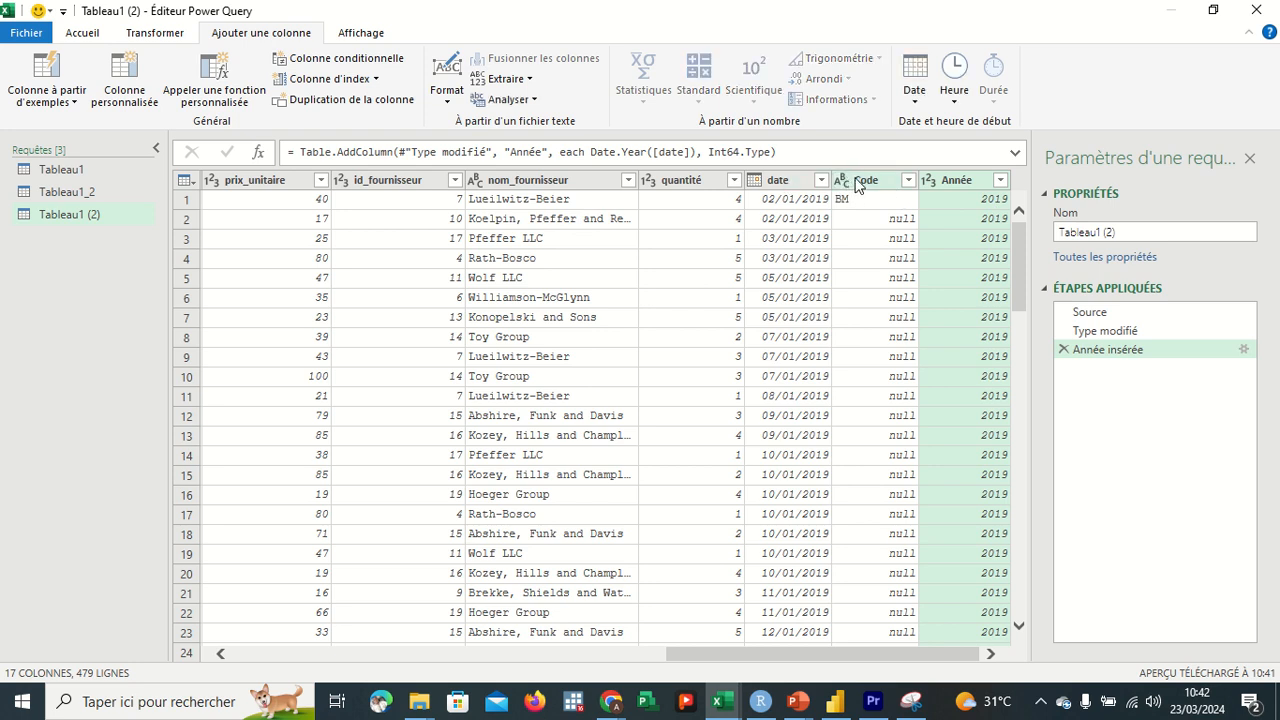
{"action": "right_click", "coordinate": [856, 183]}
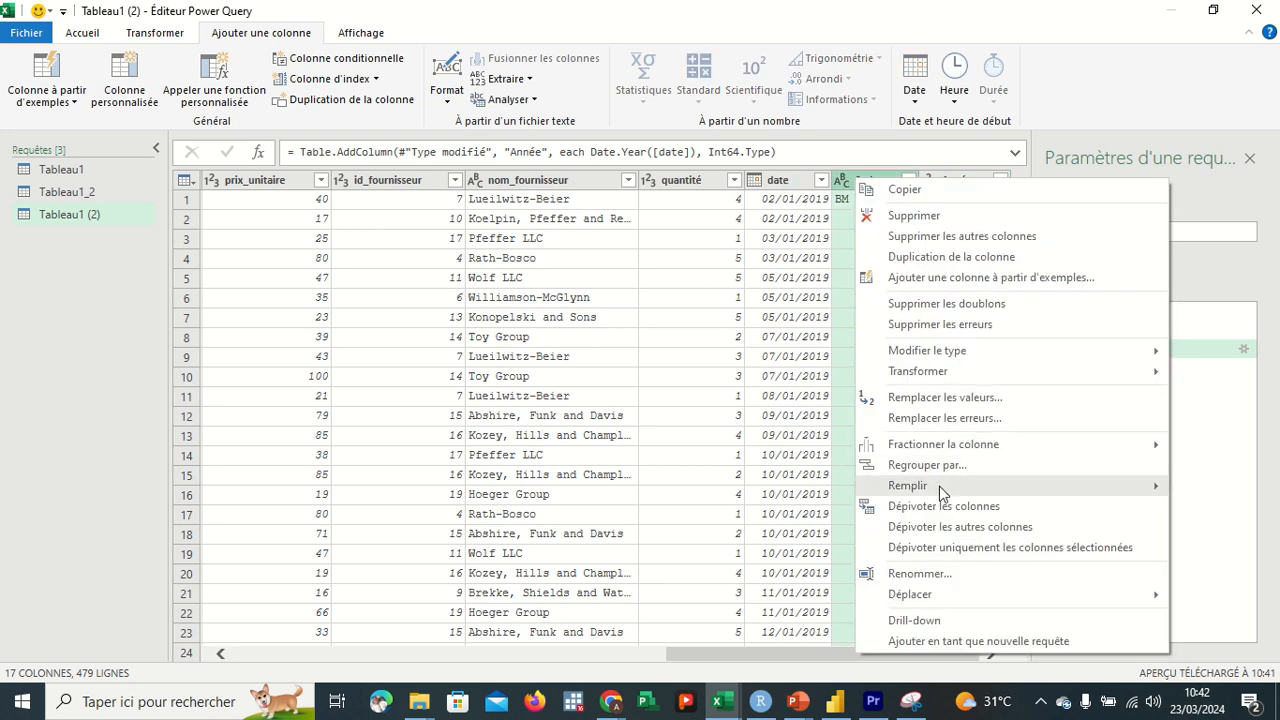
{"action": "mouse_move", "coordinate": [938, 486]}
{"action": "left_click", "coordinate": [826, 487]}
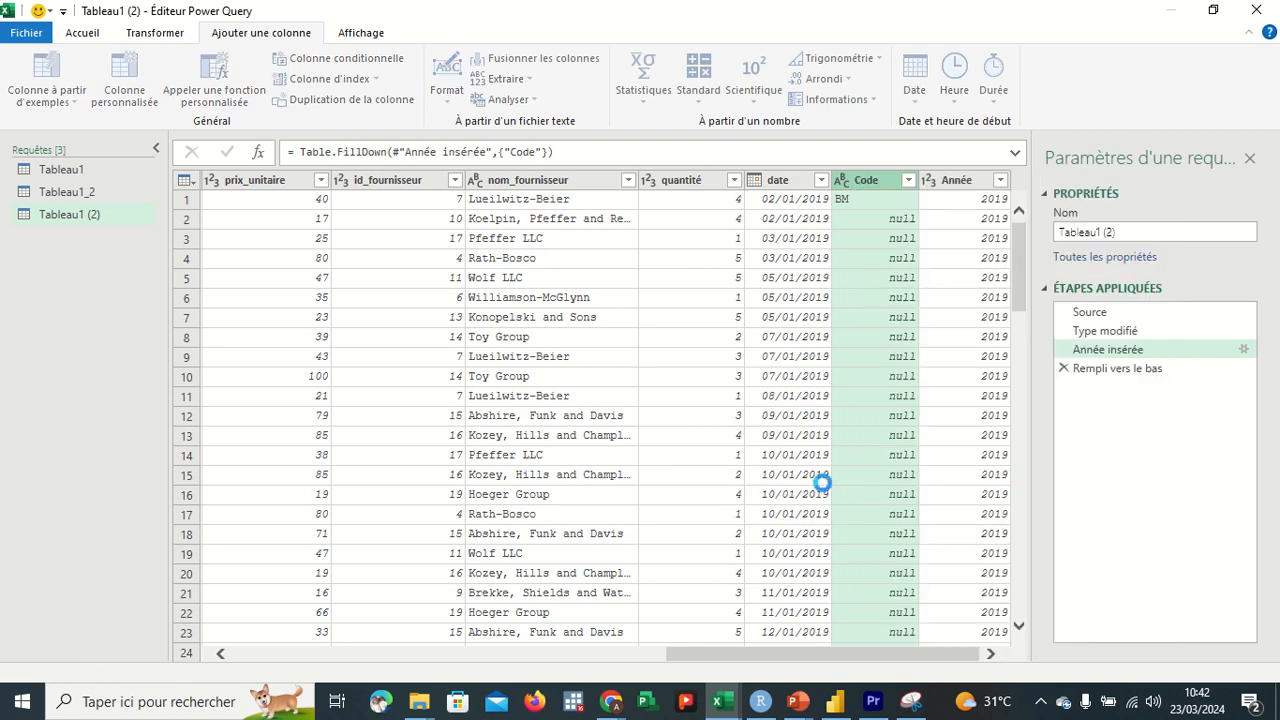
Start a column from examples based on the date column, search for MOIS and choose the month name (Nom du mois à partir de date).
{"action": "left_click", "coordinate": [804, 182]}
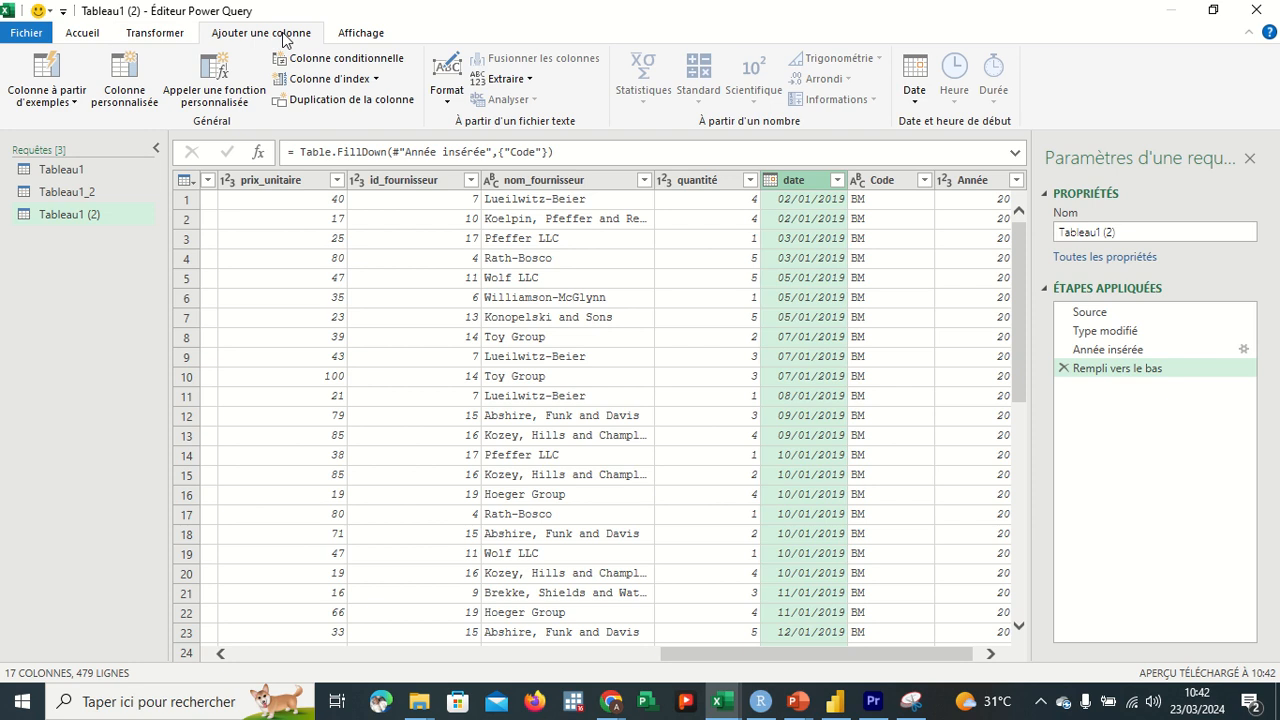
{"action": "left_click", "coordinate": [46, 106]}
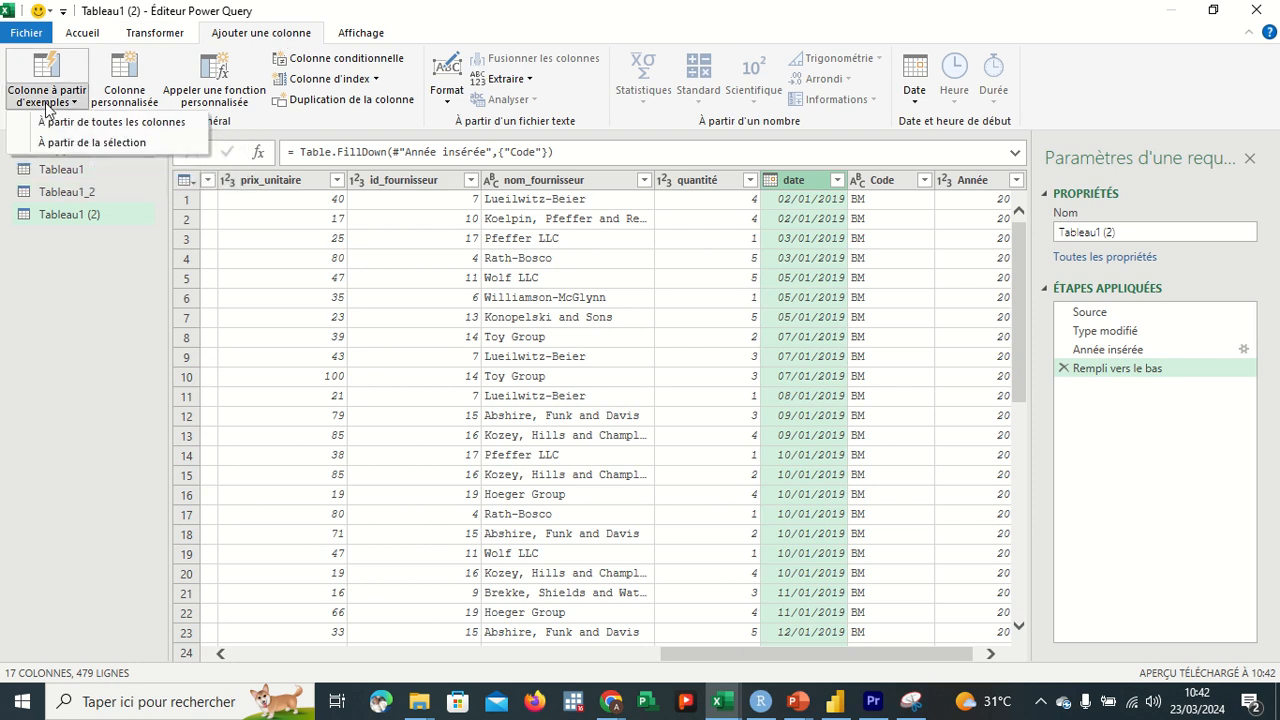
{"action": "left_click", "coordinate": [74, 142]}
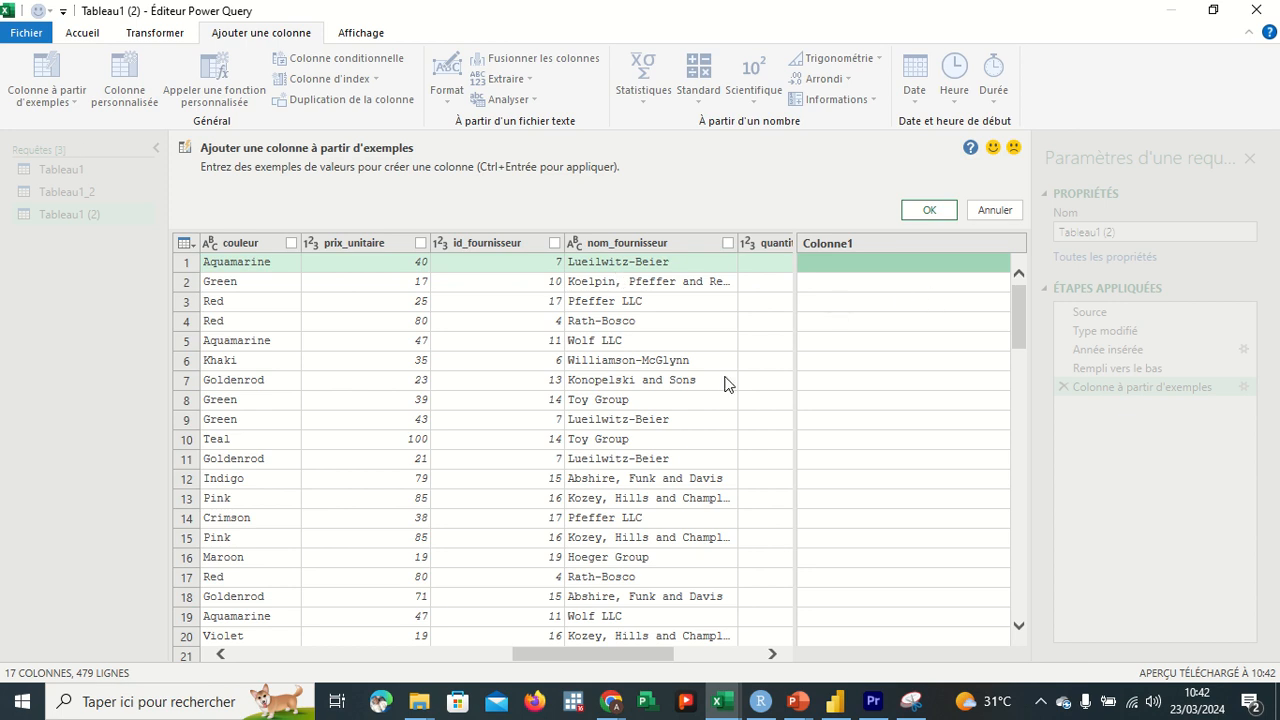
{"action": "scroll", "coordinate": [651, 430], "scroll_direction": "right", "scroll_amount": 5}
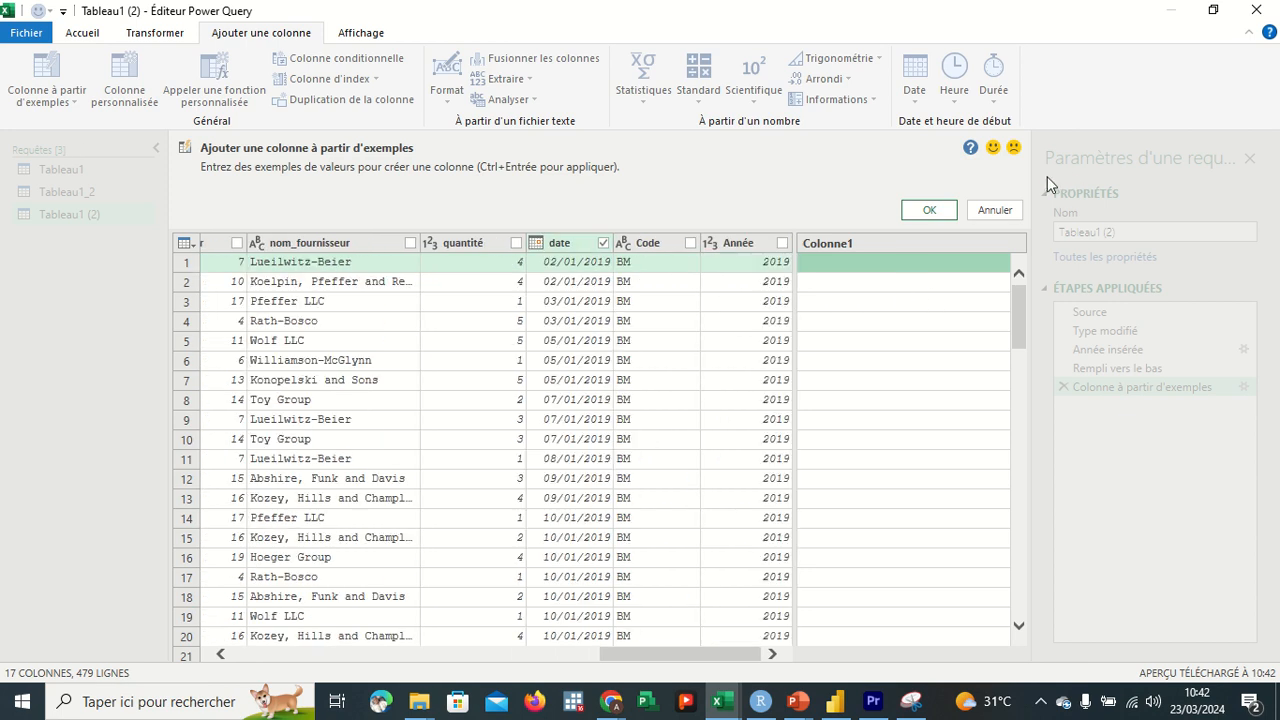
{"action": "type", "text": "MOIS"}
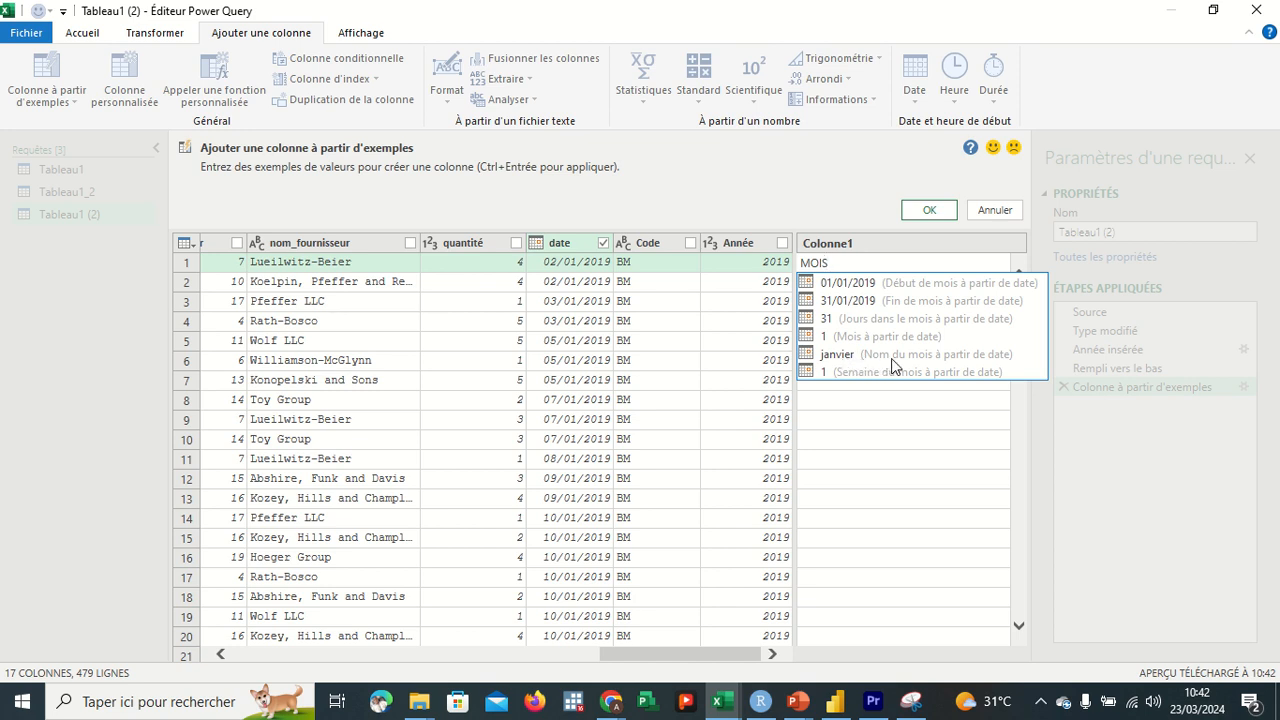
{"action": "left_click", "coordinate": [918, 364]}
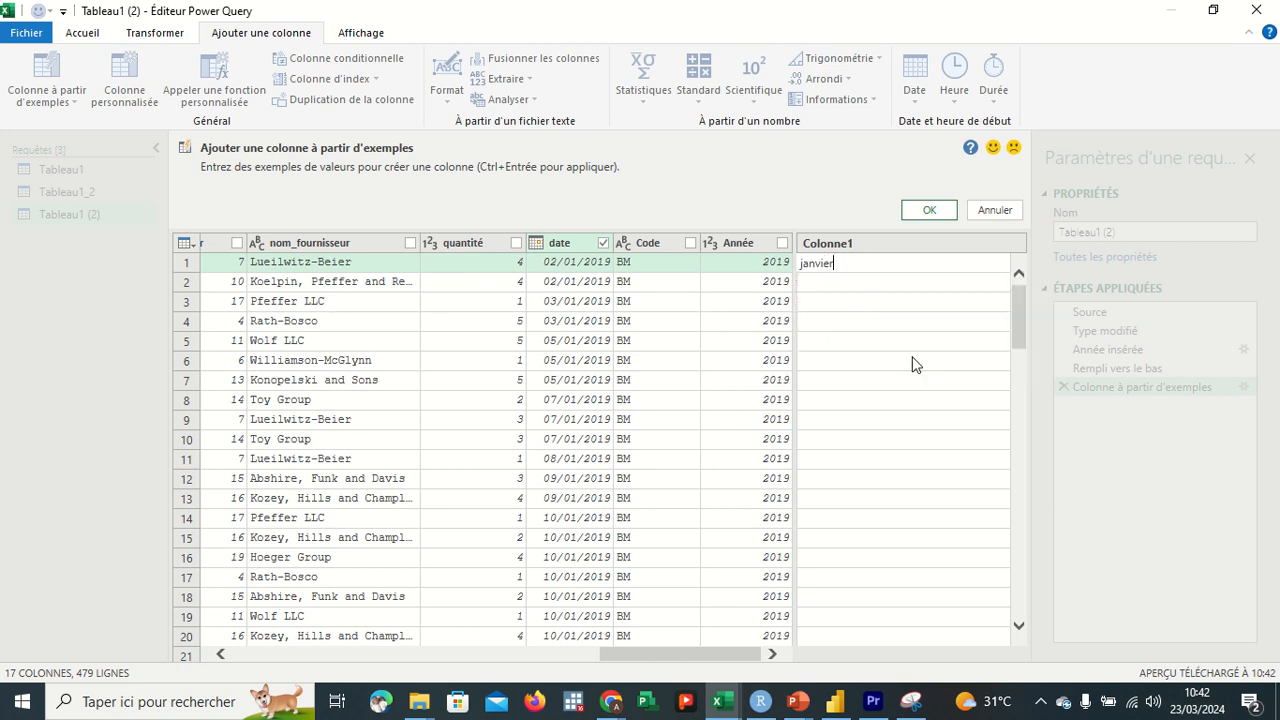
{"action": "left_click", "coordinate": [852, 283]}
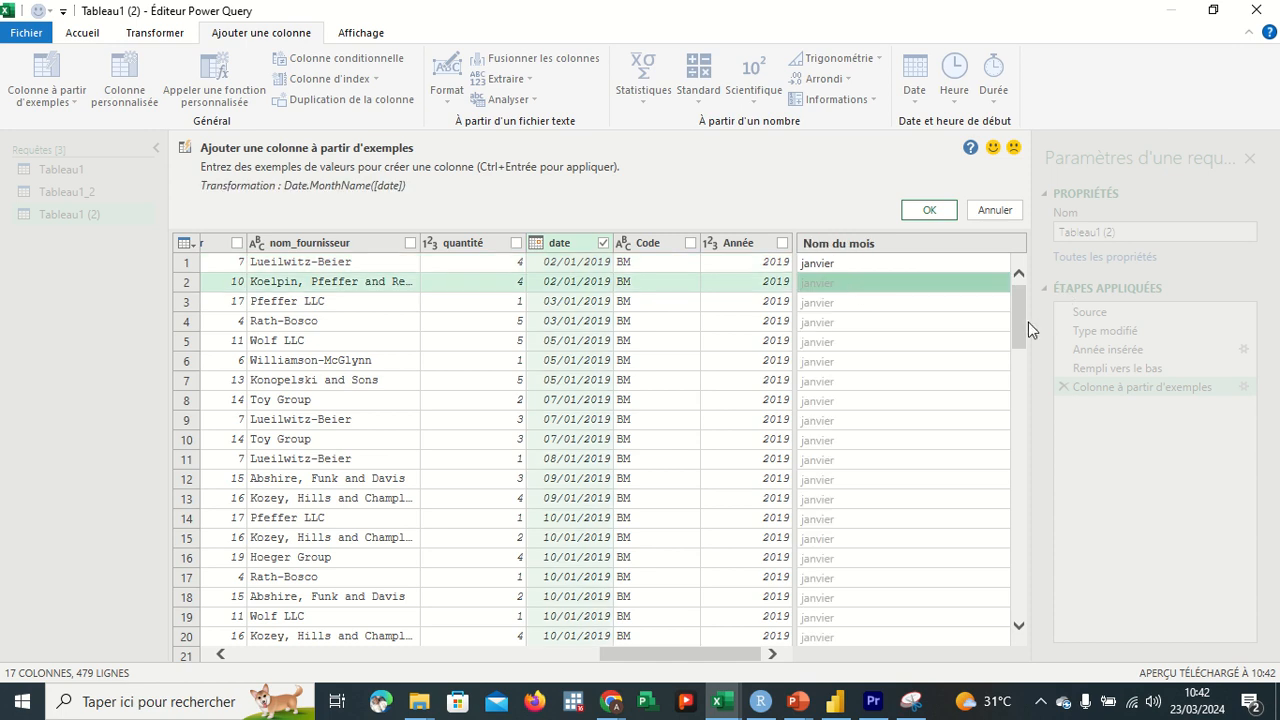
Check the previewed month names further down the rows and add the Nom du mois column to the query.
{"action": "left_click_drag", "start_coordinate": [1015, 327], "coordinate": [1025, 557]}
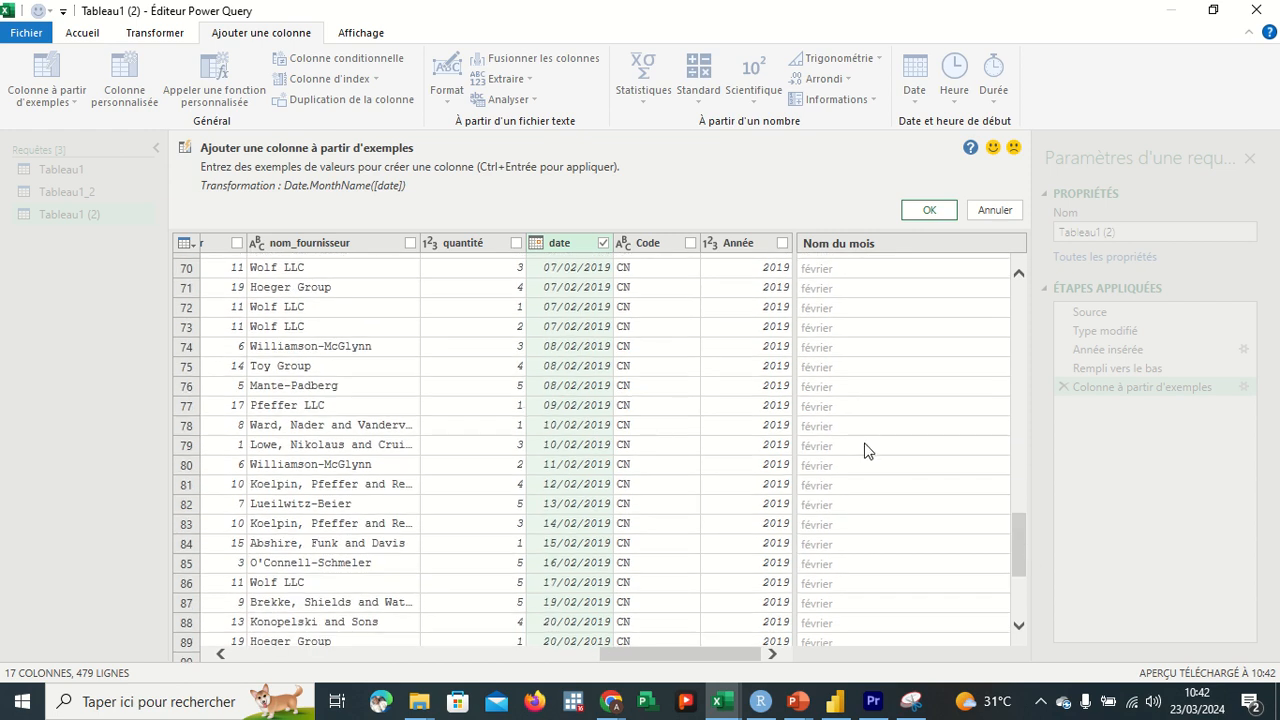
{"action": "left_click_drag", "start_coordinate": [1024, 564], "coordinate": [1025, 273]}
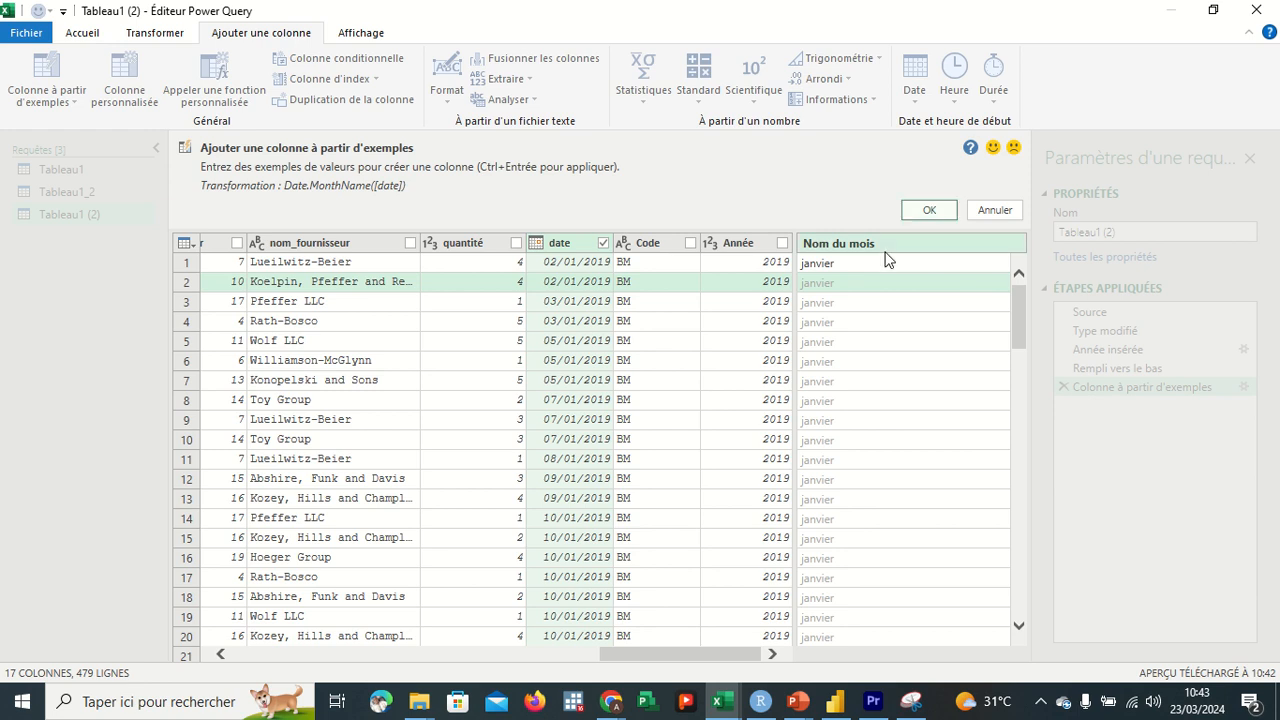
{"action": "left_click", "coordinate": [924, 211]}
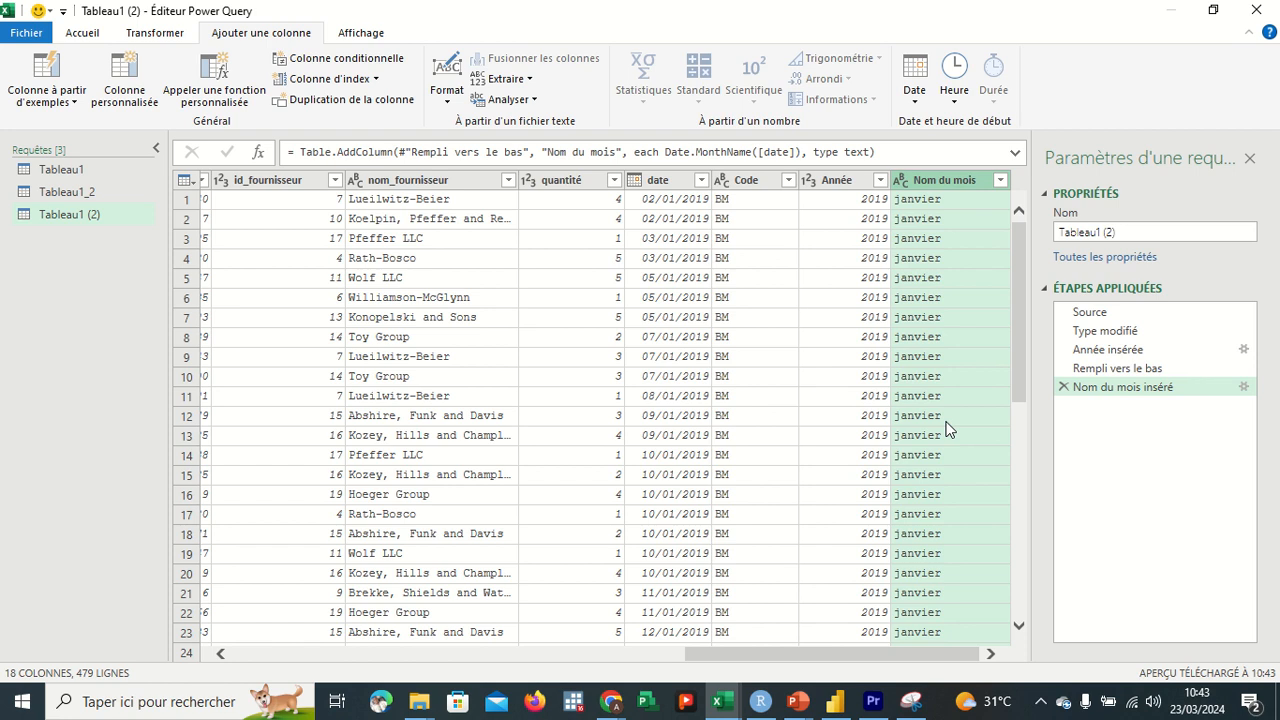
Start merging the Année and Nom du mois columns with a space (Espace) as the separator.
{"action": "left_click", "coordinate": [832, 185]}
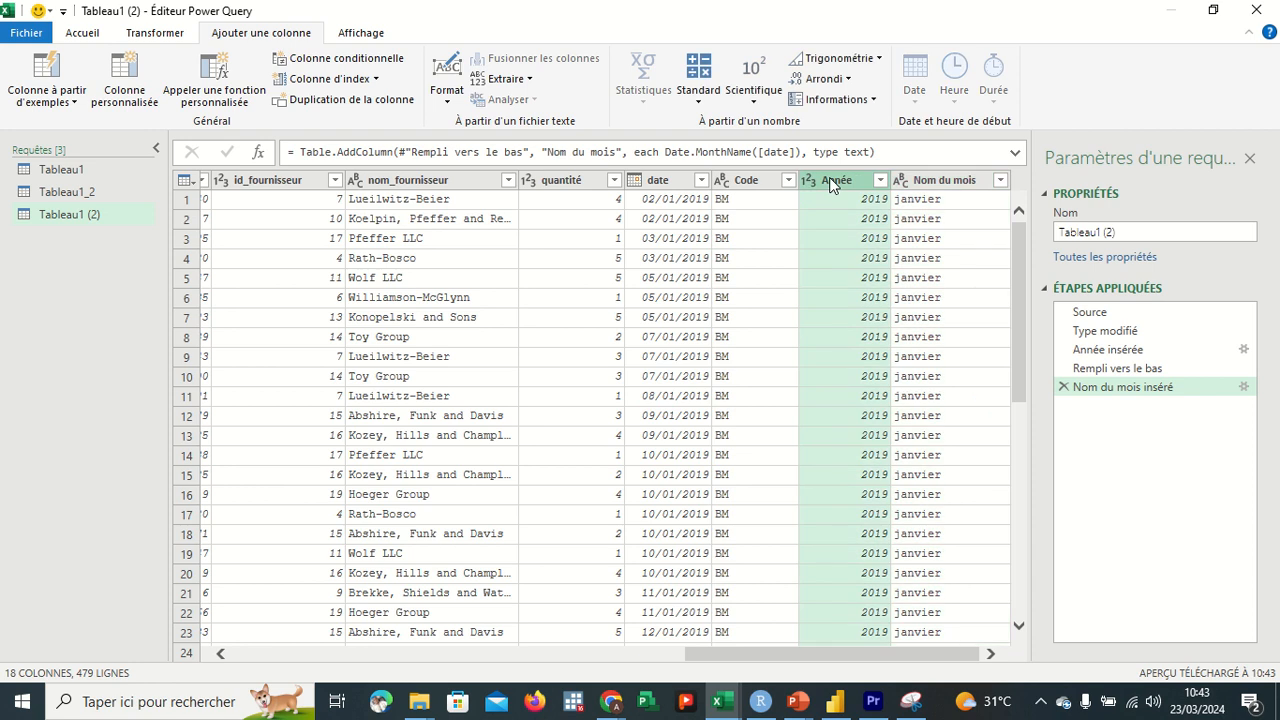
{"action": "left_click", "coordinate": [953, 181]}
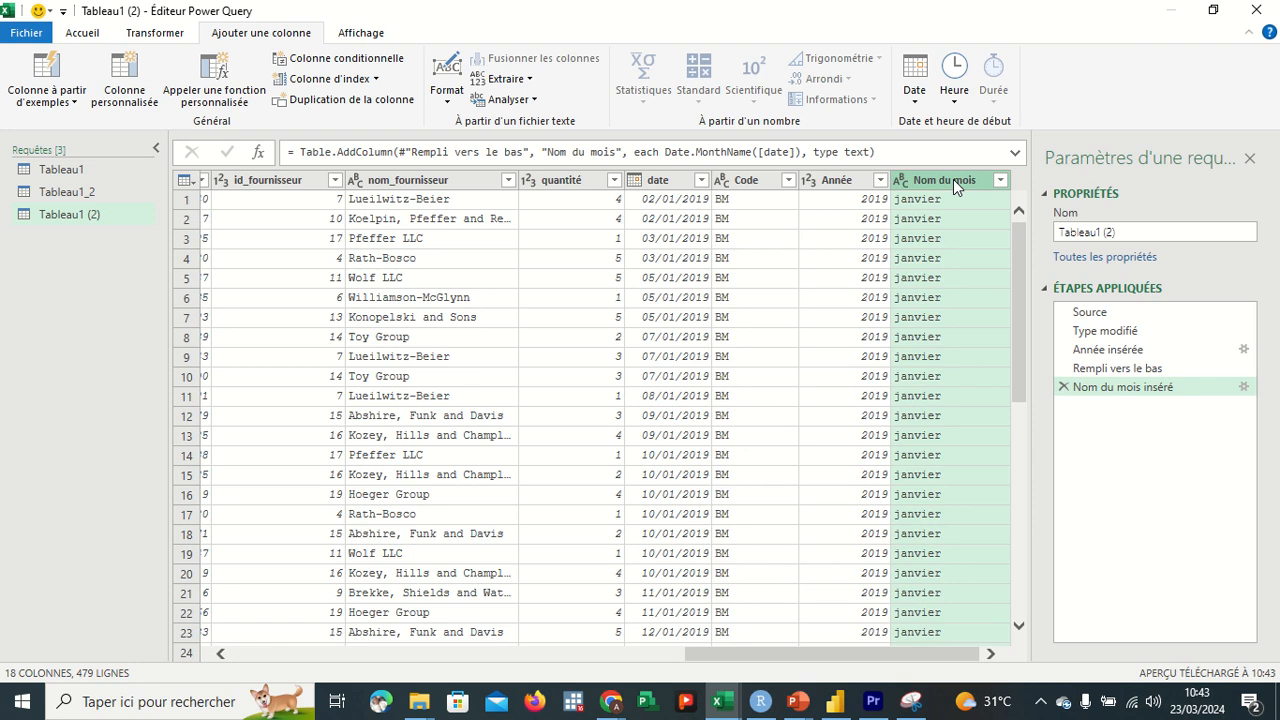
{"action": "left_click", "coordinate": [836, 182]}
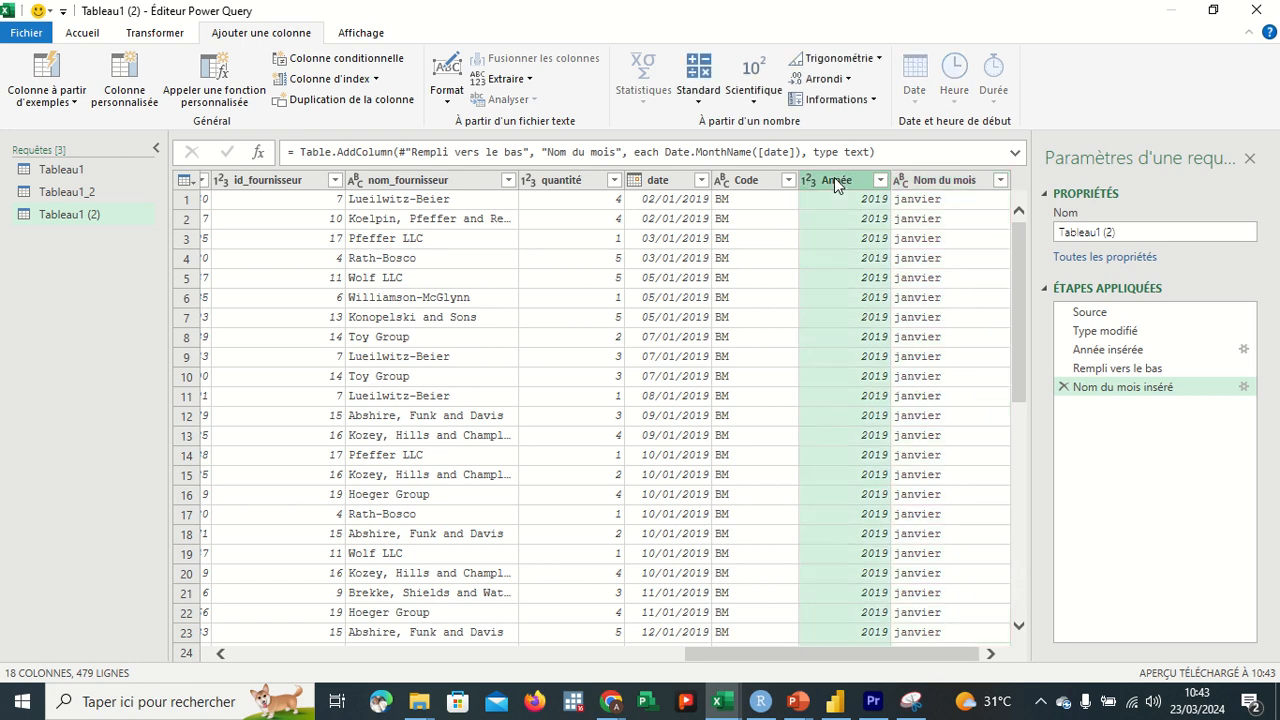
{"action": "left_click", "coordinate": [927, 180], "text": "ctrl"}
{"action": "right_click", "coordinate": [927, 178]}
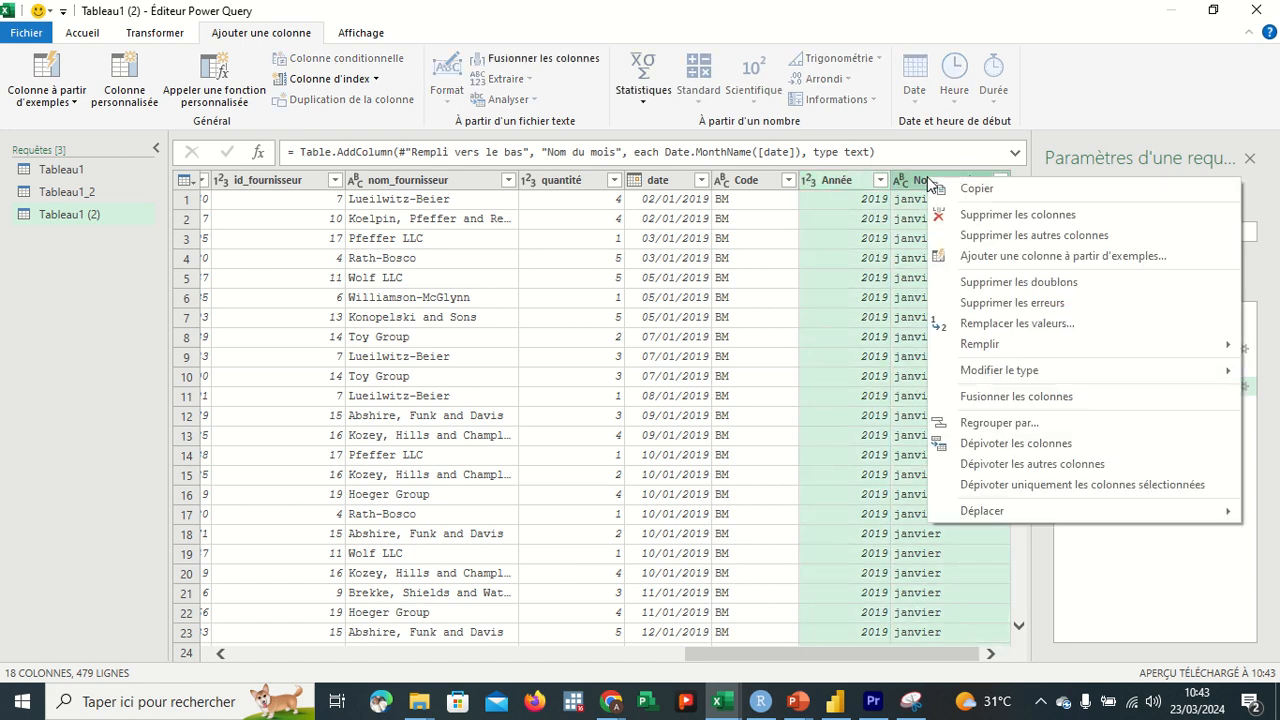
{"action": "left_click", "coordinate": [995, 399]}
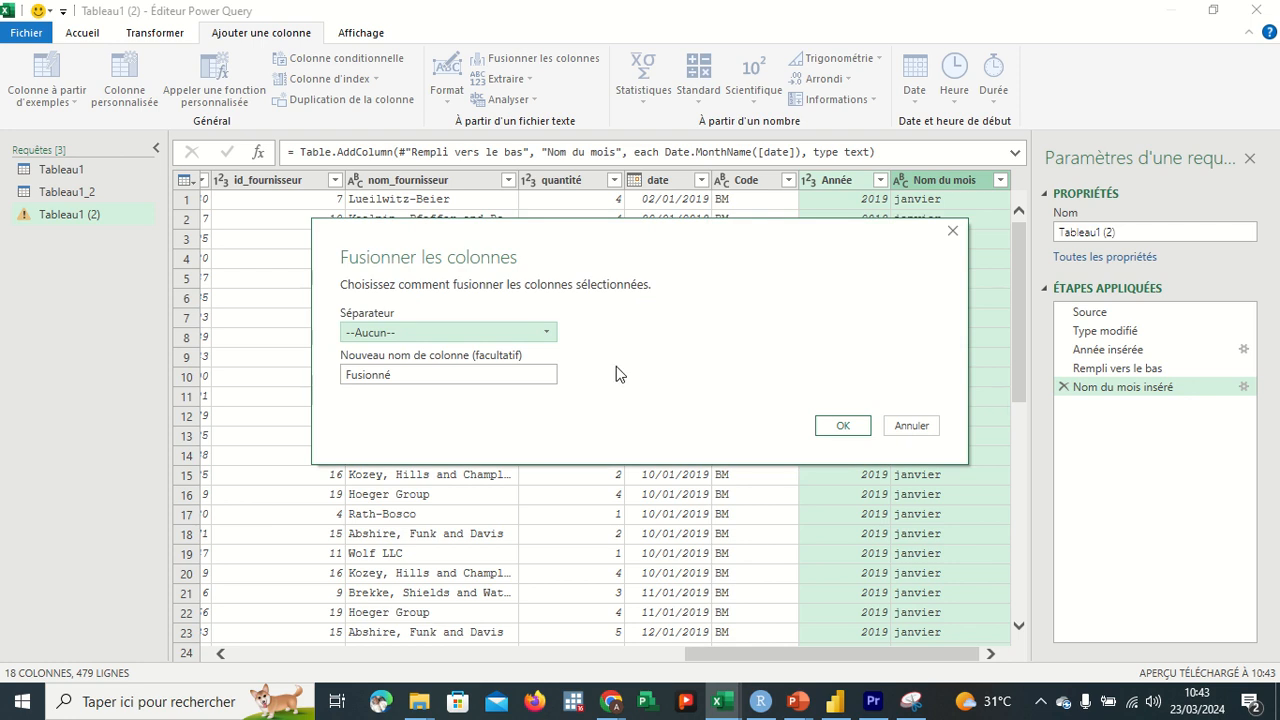
{"action": "left_click", "coordinate": [462, 332]}
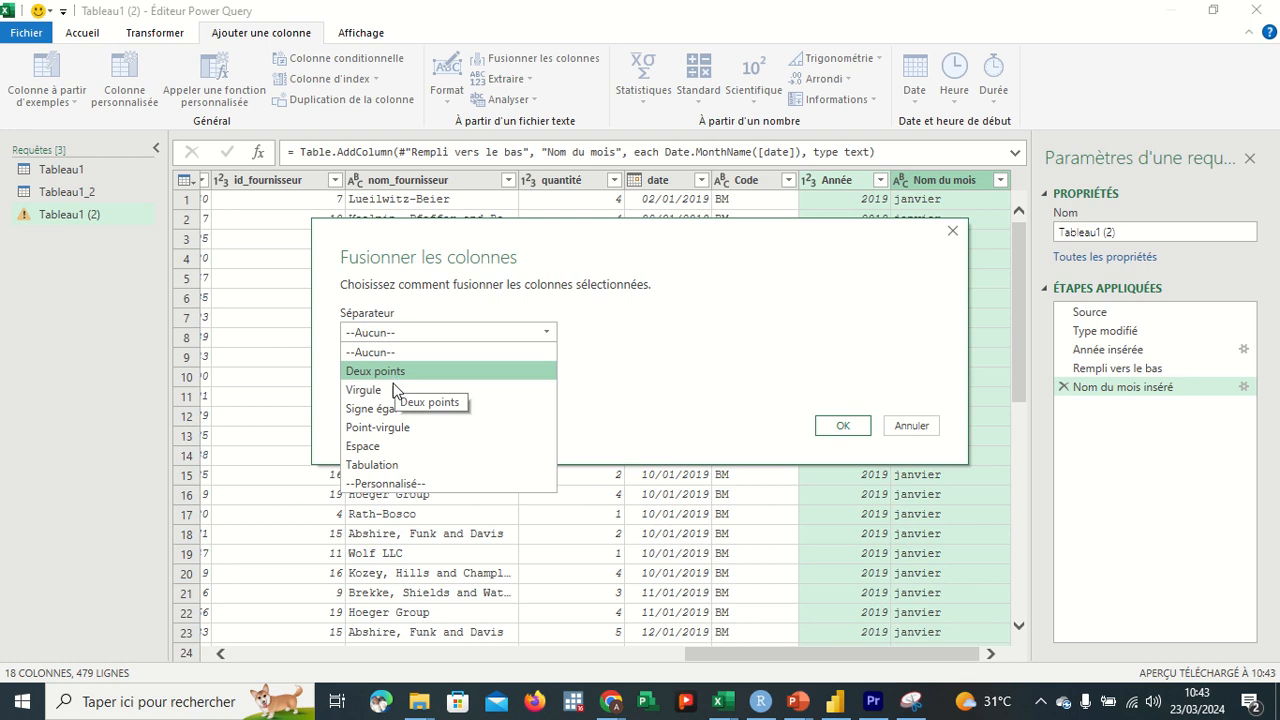
{"action": "left_click", "coordinate": [390, 444]}
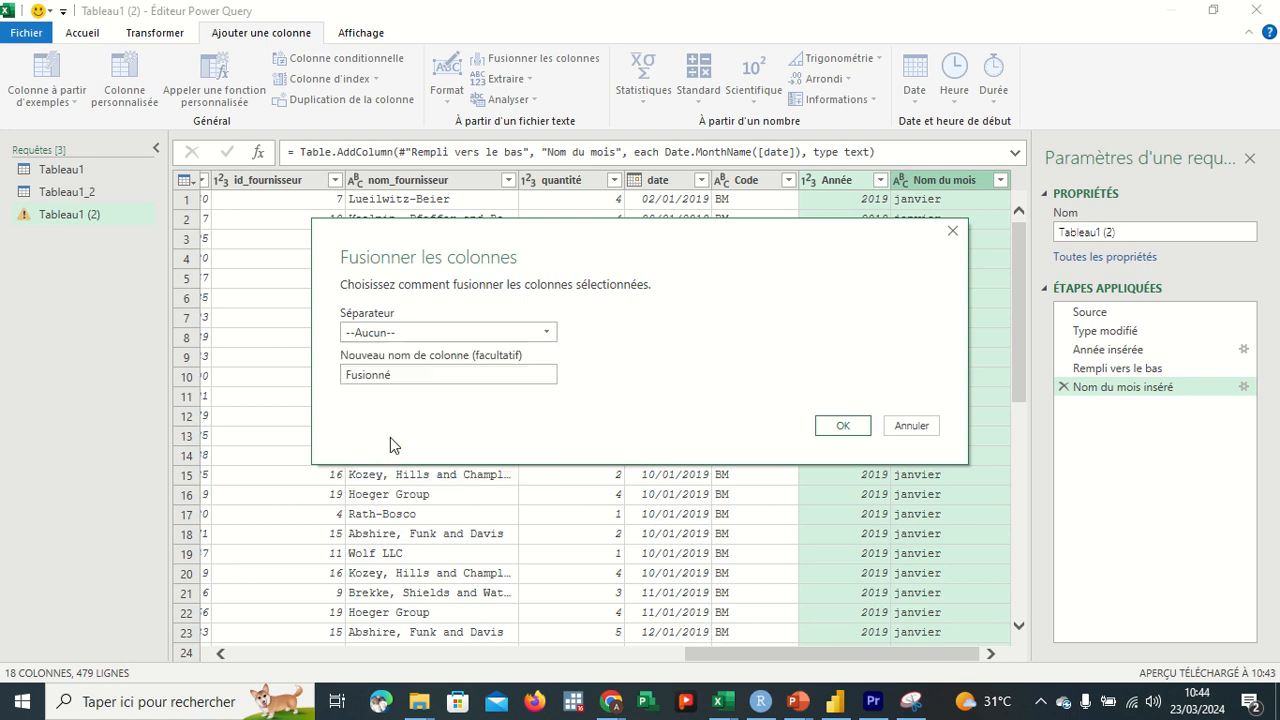
Name the merged column Mois Année and apply the merge.
{"action": "left_click", "coordinate": [408, 366]}
{"action": "key", "text": "BackSpace"}
{"action": "key", "text": "BackSpace"}
{"action": "key", "text": "BackSpace"}
{"action": "key", "text": "BackSpace"}
{"action": "key", "text": "BackSpace"}
{"action": "key", "text": "BackSpace"}
{"action": "key", "text": "BackSpace"}
{"action": "key", "text": "BackSpace"}
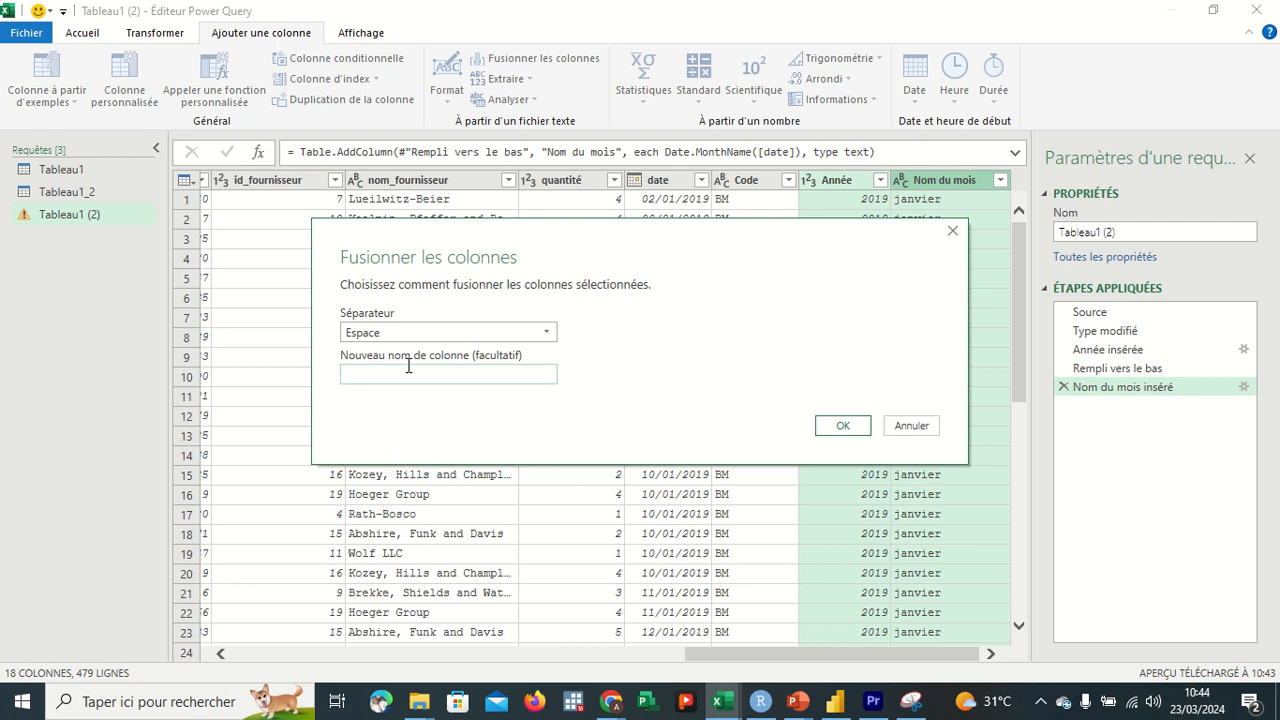
{"action": "type", "text": "m"}
{"action": "key", "text": "BackSpace"}
{"action": "type", "text": "Mois Anne"}
{"action": "key", "text": "BackSpace"}
{"action": "type", "text": "ée"}
{"action": "left_click", "coordinate": [843, 425]}
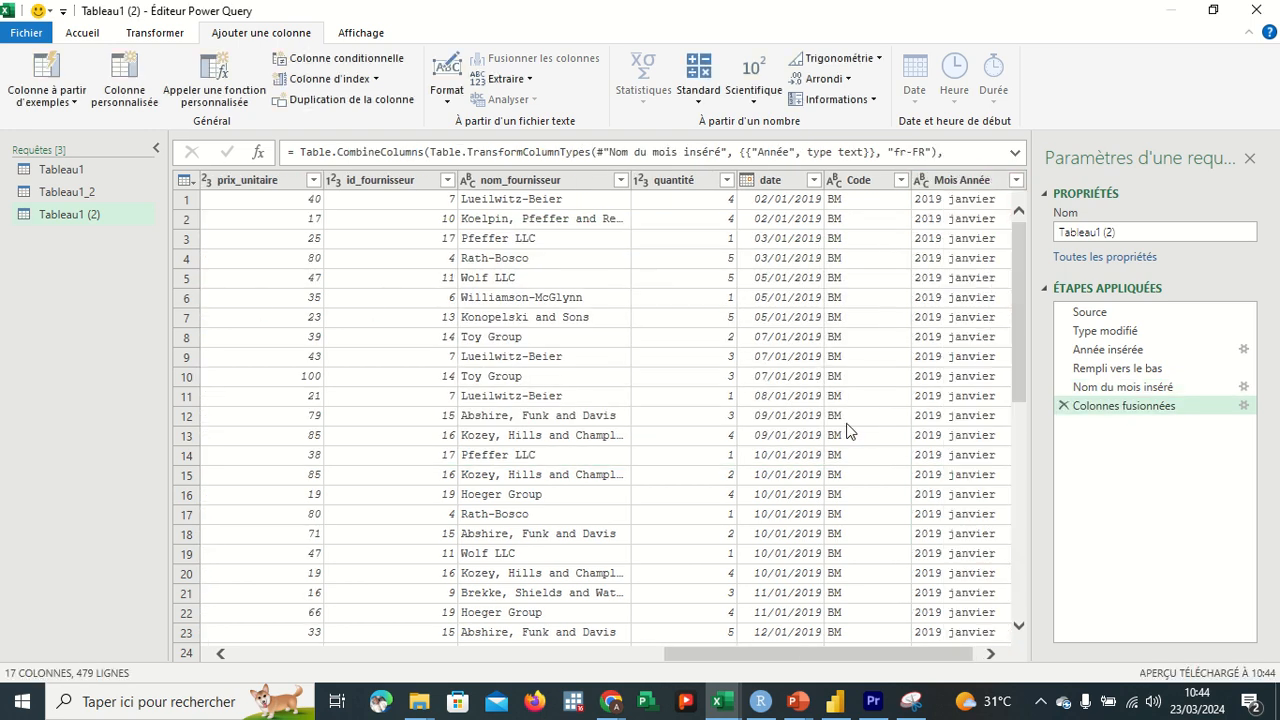
Delete the merged-columns step (Colonnes fusionnées) from the query's applied steps.
{"action": "scroll", "coordinate": [925, 366], "scroll_direction": "right", "scroll_amount": 1}
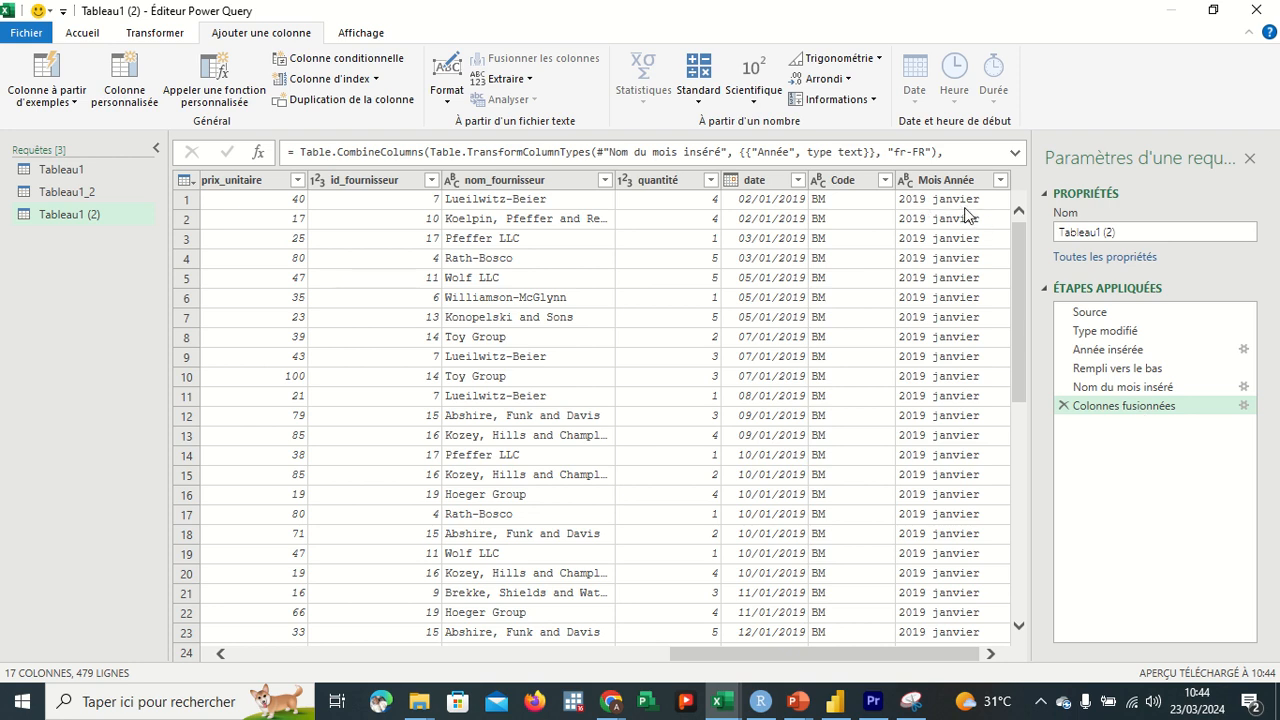
{"action": "left_click", "coordinate": [1063, 405]}
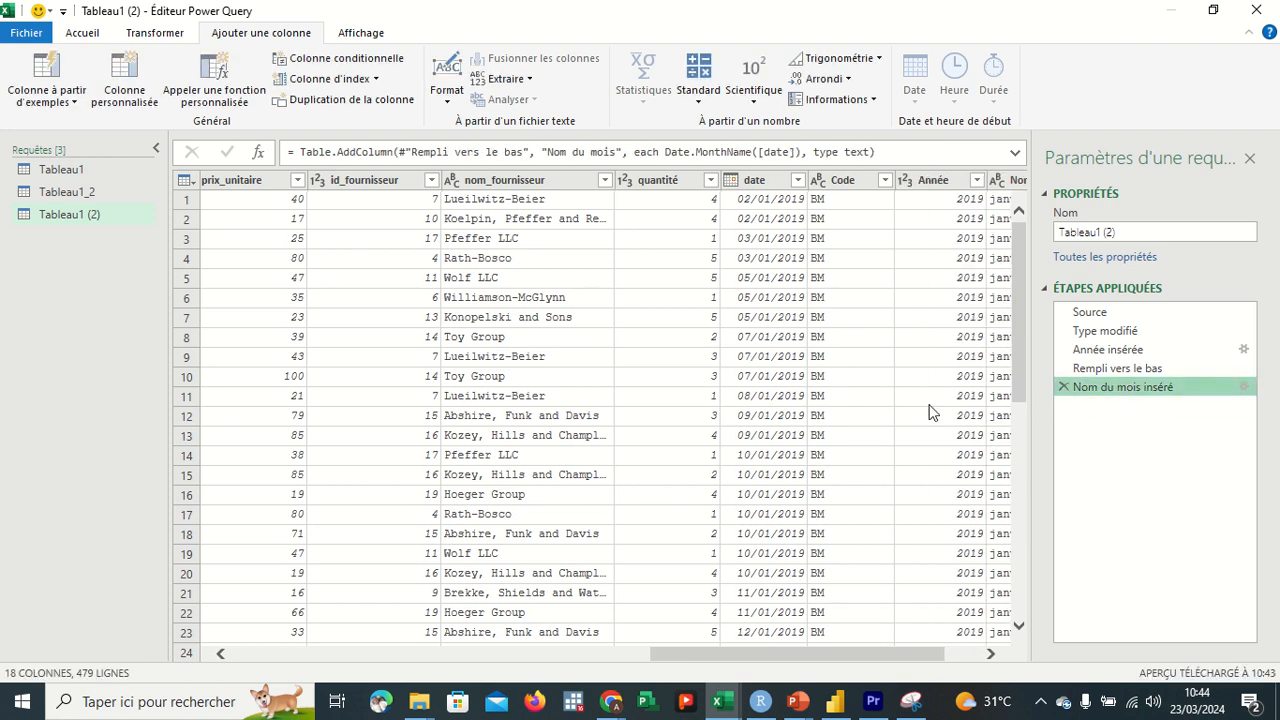
{"action": "scroll", "coordinate": [932, 410], "scroll_direction": "right", "scroll_amount": 2}
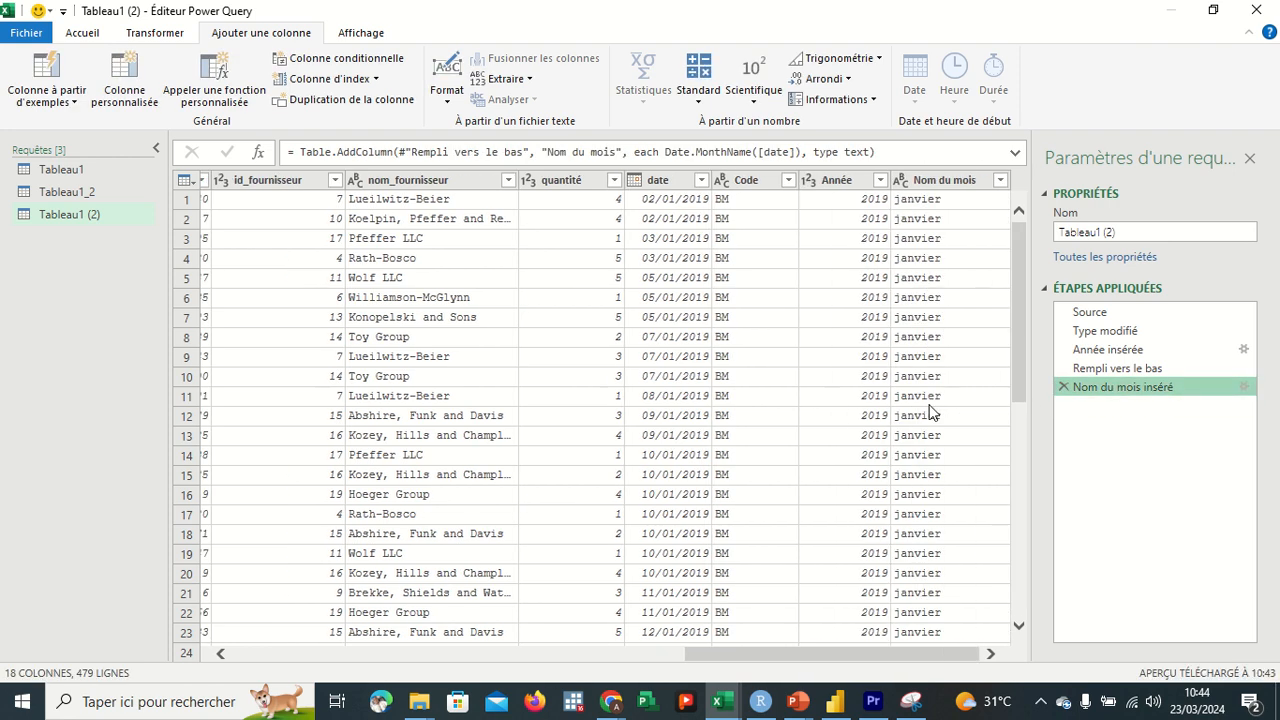
Add a column that appends the suffix " 2019", with a leading space, to each Nom du mois value.
{"action": "left_click", "coordinate": [925, 190]}
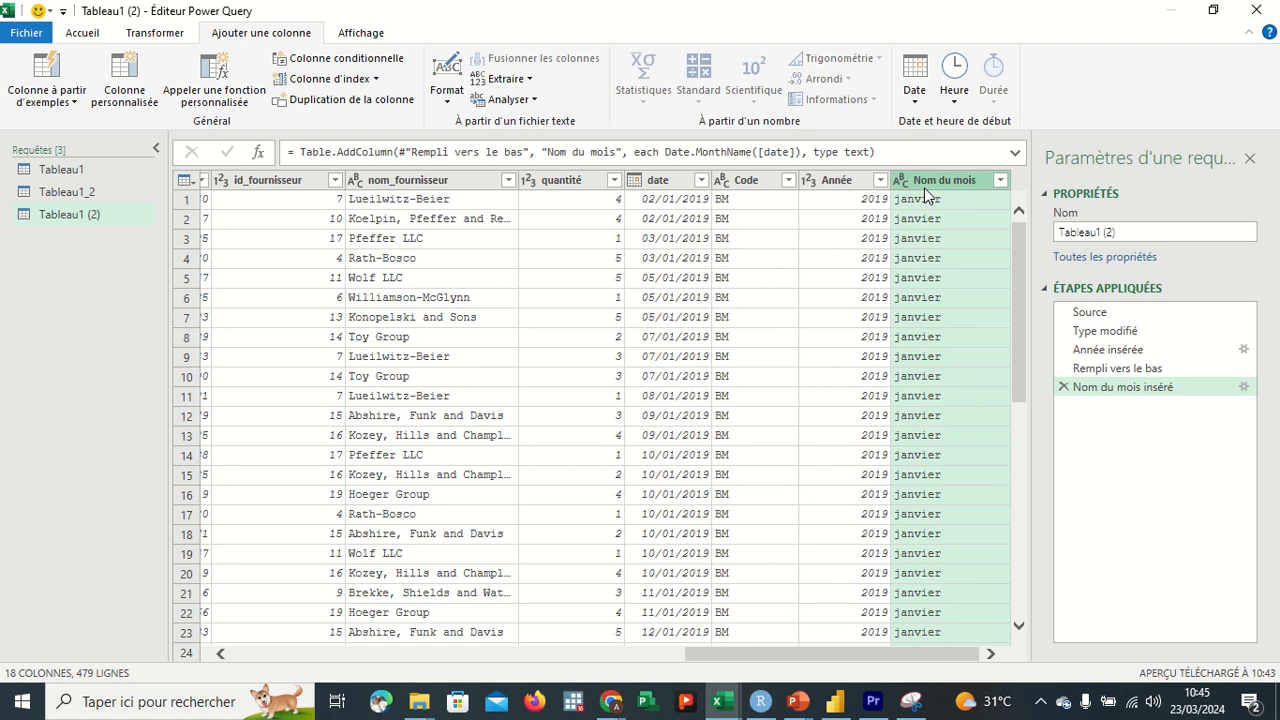
{"action": "left_click", "coordinate": [446, 95]}
{"action": "left_click", "coordinate": [503, 248]}
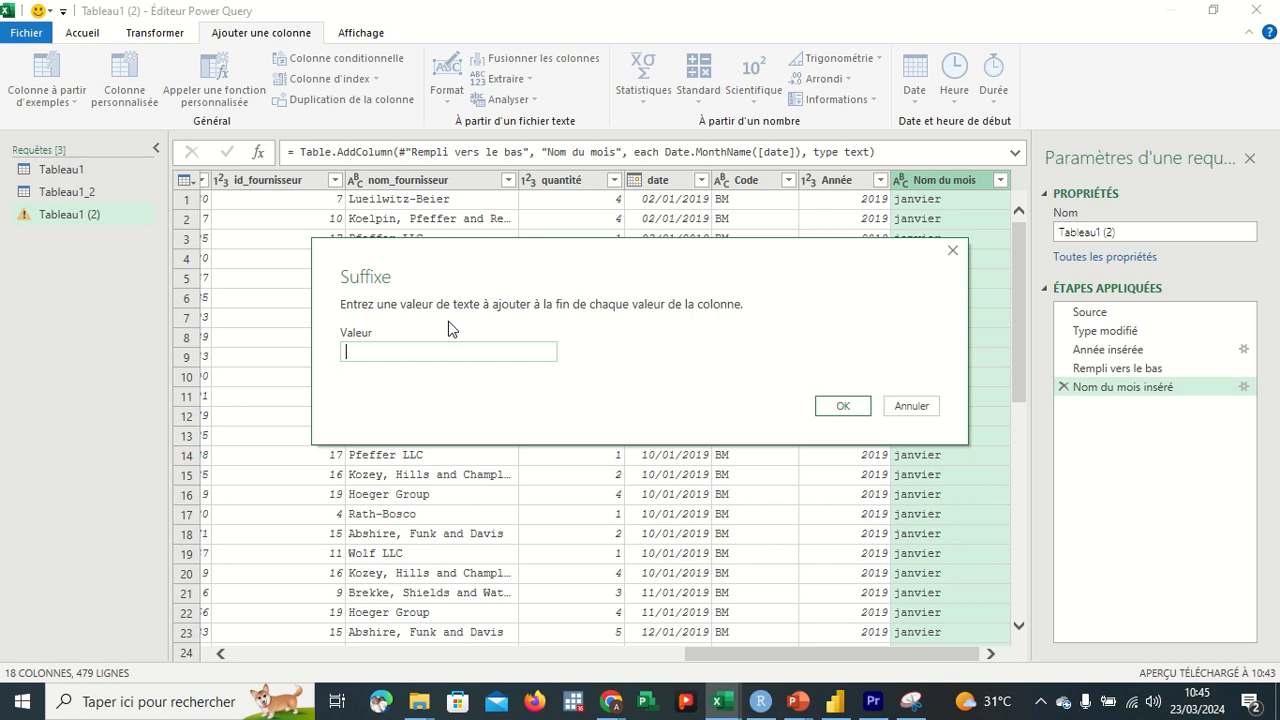
{"action": "key", "text": "BackSpace"}
{"action": "type", "text": "é"}
{"action": "key", "text": "BackSpace"}
{"action": "type", "text": "2"}
{"action": "type", "text": "019"}
{"action": "left_click", "coordinate": [846, 405]}
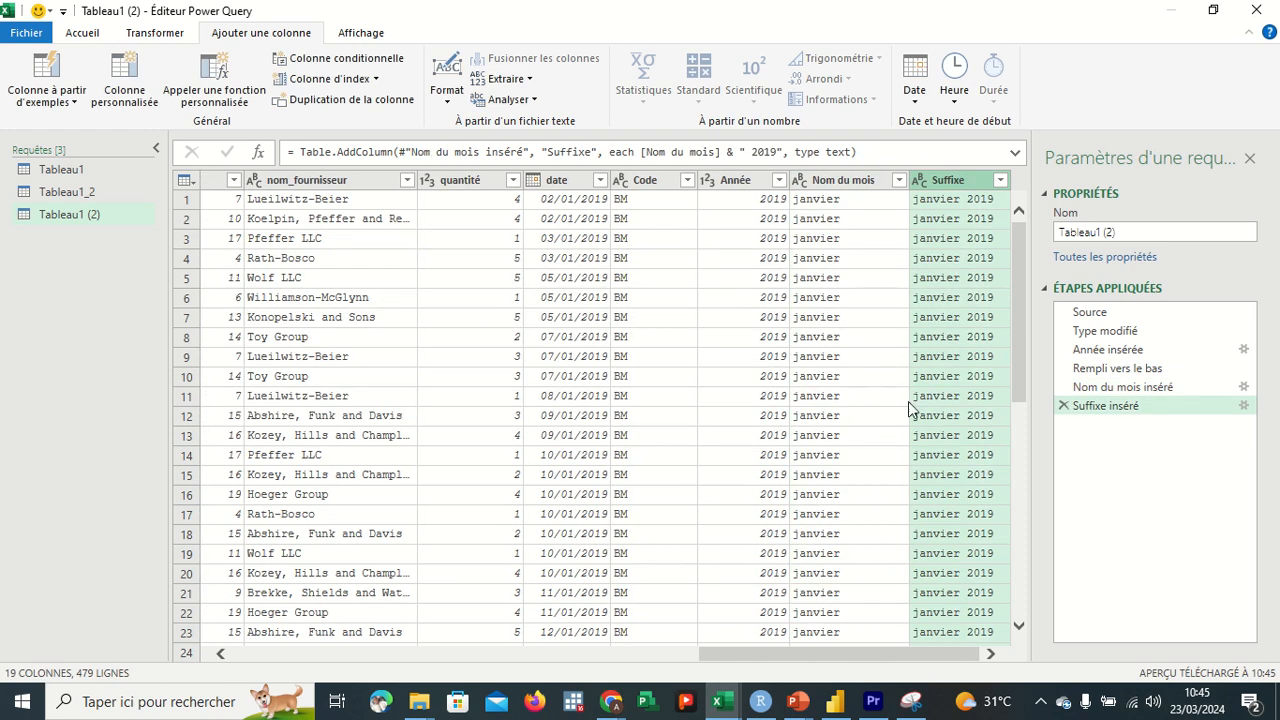
Examine the values of the Suffixe column down through the rows for the following months.
{"action": "scroll", "coordinate": [909, 404], "scroll_direction": "down", "scroll_amount": 3}
{"action": "scroll", "coordinate": [909, 408], "scroll_direction": "up", "scroll_amount": 3}
{"action": "scroll", "coordinate": [950, 357], "scroll_direction": "down", "scroll_amount": 15}
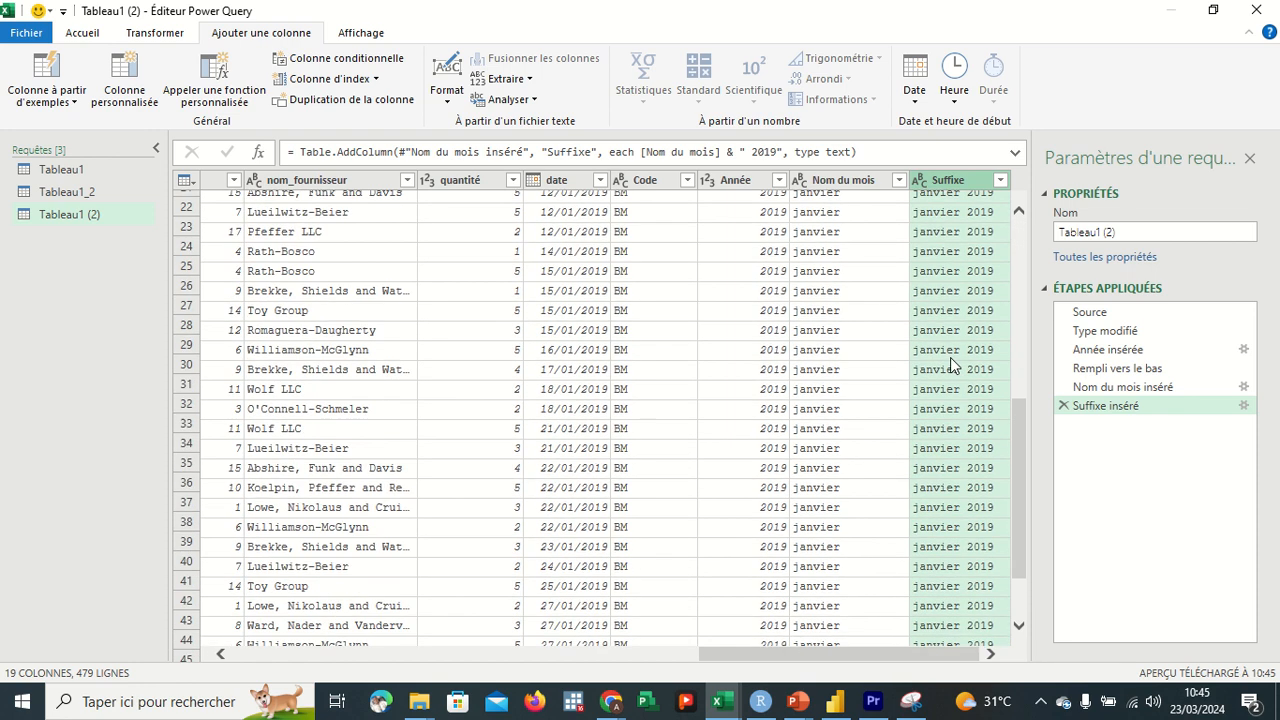
{"action": "scroll", "coordinate": [950, 357], "scroll_direction": "down", "scroll_amount": 15}
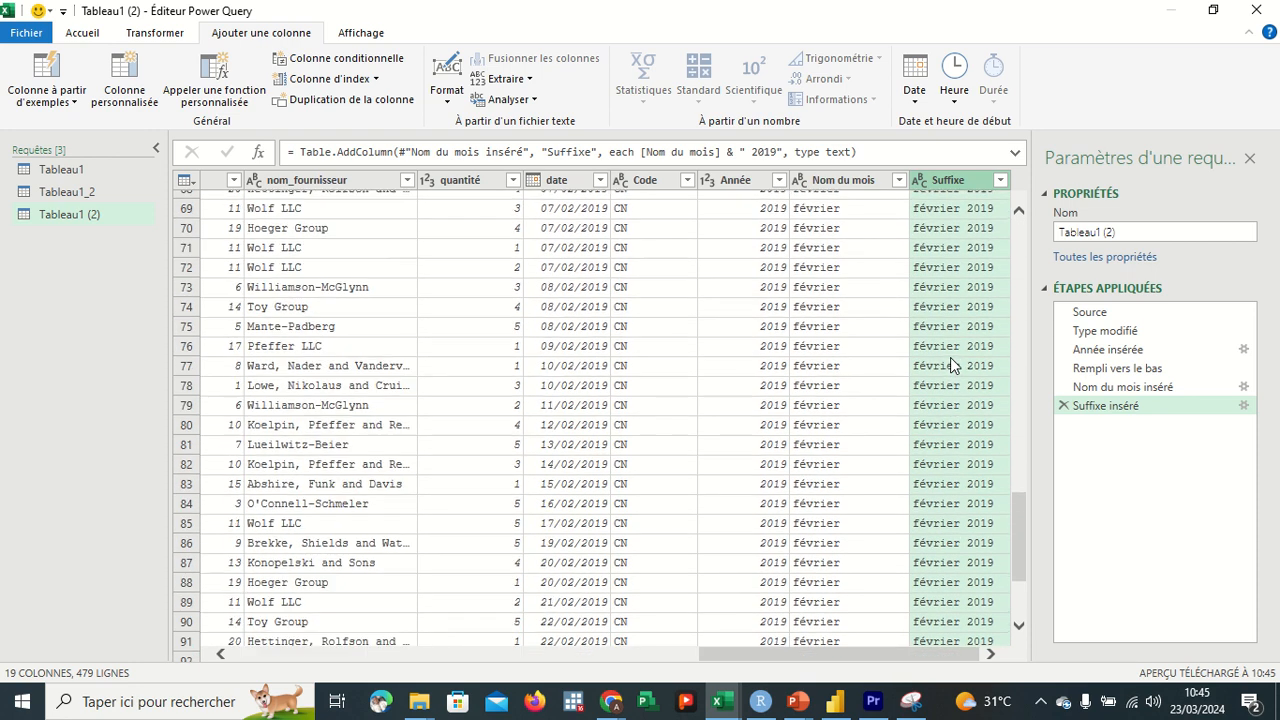
{"action": "scroll", "coordinate": [951, 345], "scroll_direction": "down", "scroll_amount": 3}
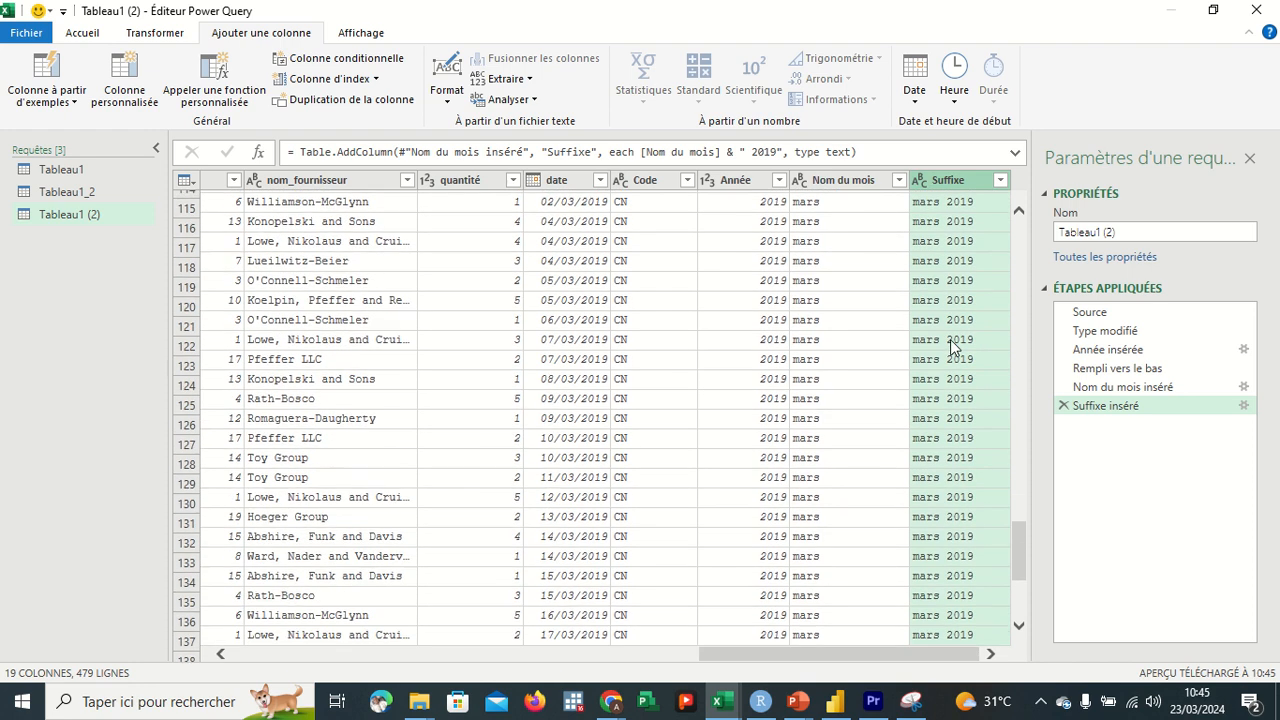
{"action": "left_click_drag", "start_coordinate": [1022, 553], "coordinate": [1023, 206]}
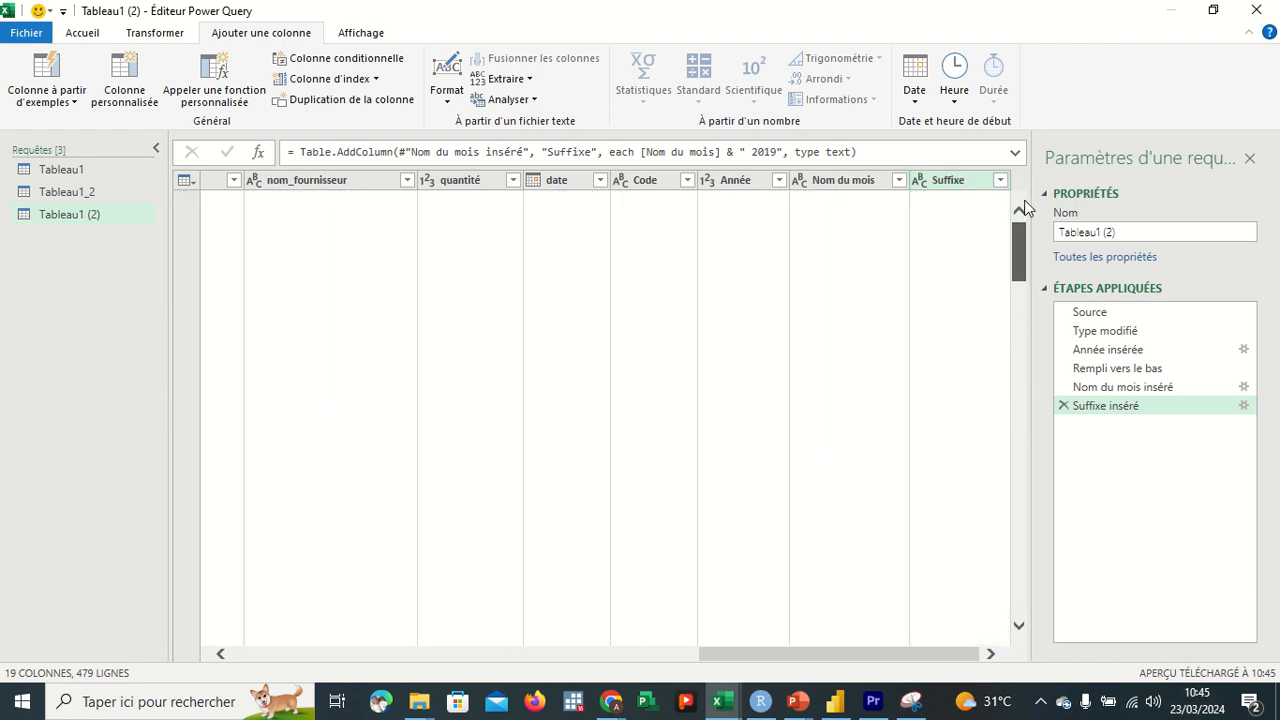
Add a quarter-of-year column from examples based on the date column only, using the suggested example 1 (Trimestre de l'année à partir de date).
{"action": "left_click", "coordinate": [1249, 158]}
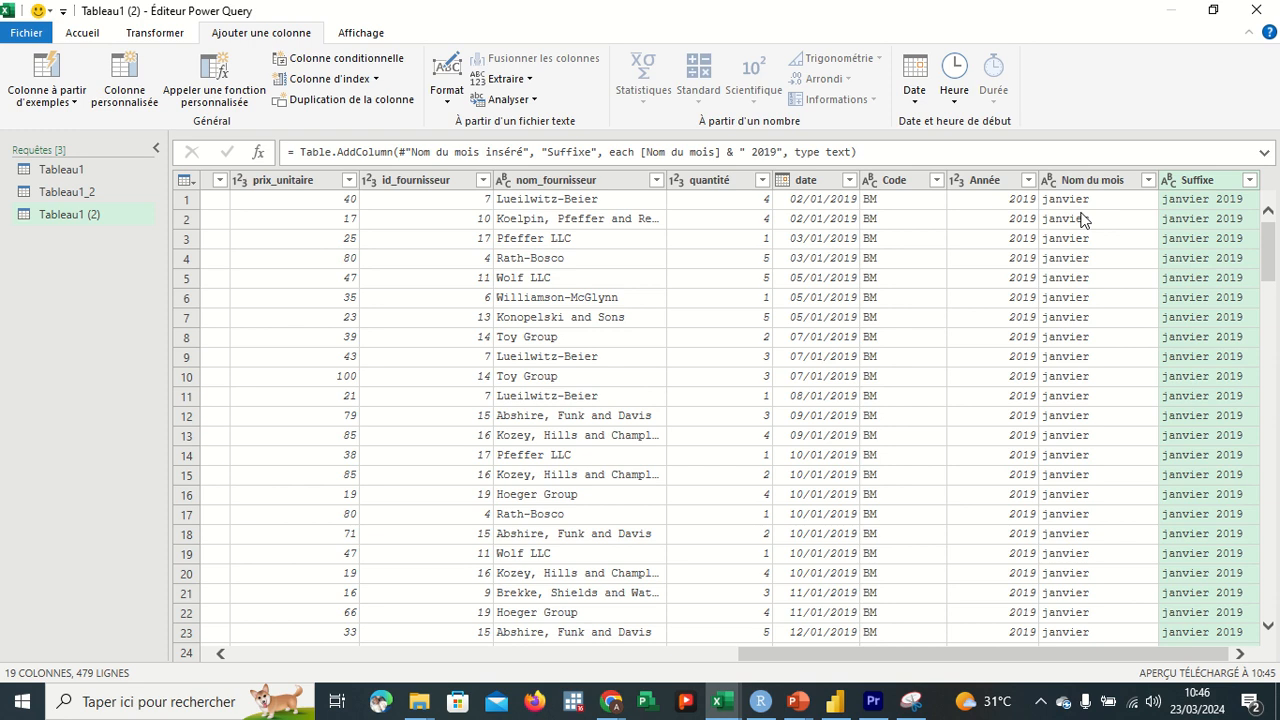
{"action": "left_click", "coordinate": [829, 188]}
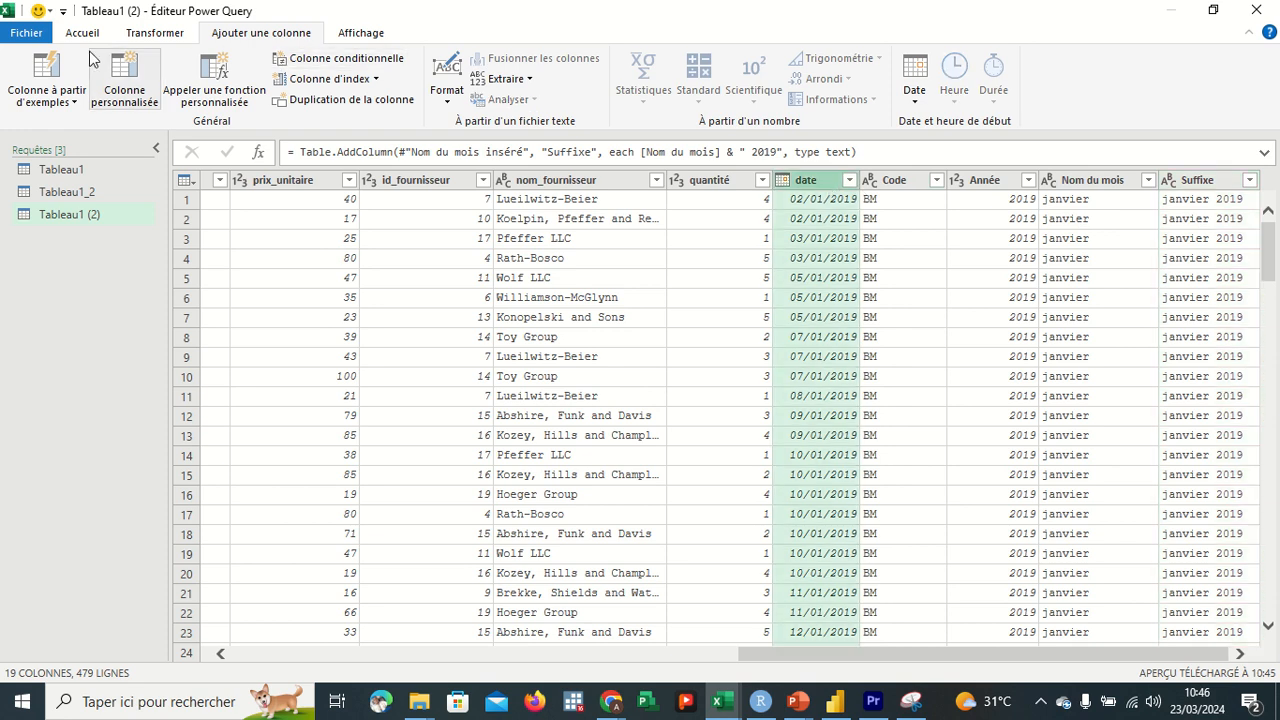
{"action": "left_click", "coordinate": [70, 103]}
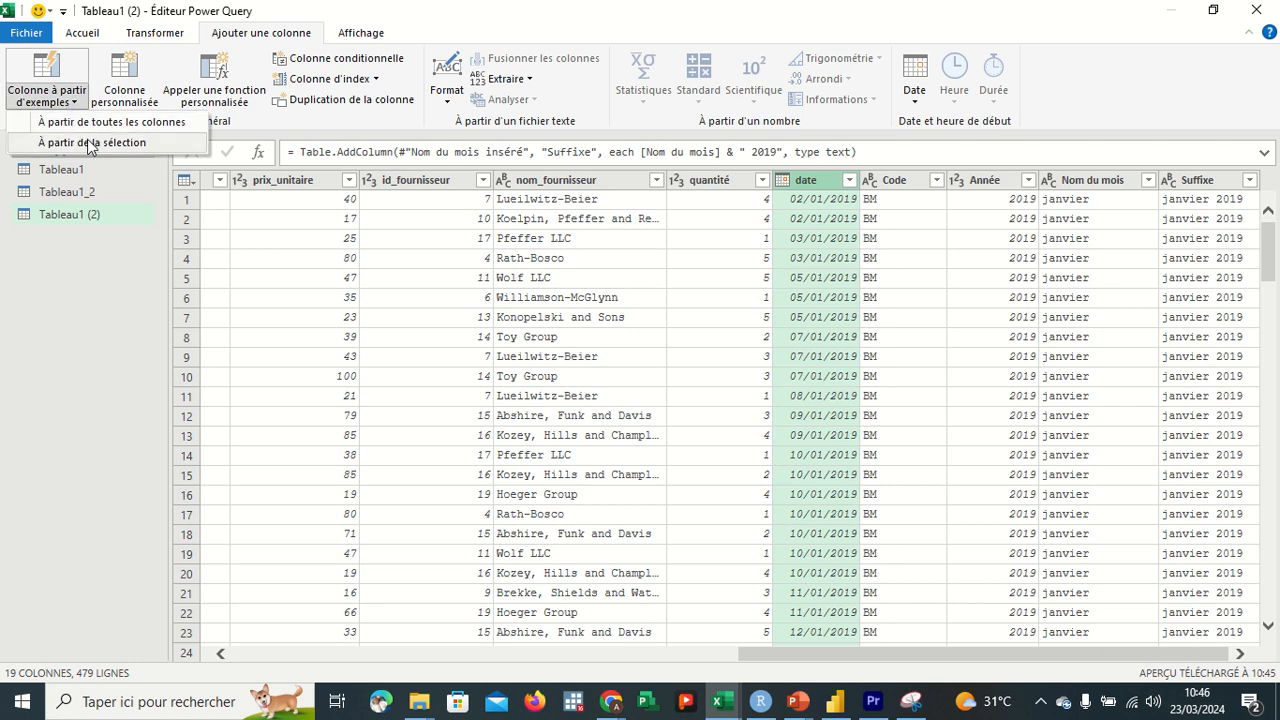
{"action": "left_click", "coordinate": [87, 142]}
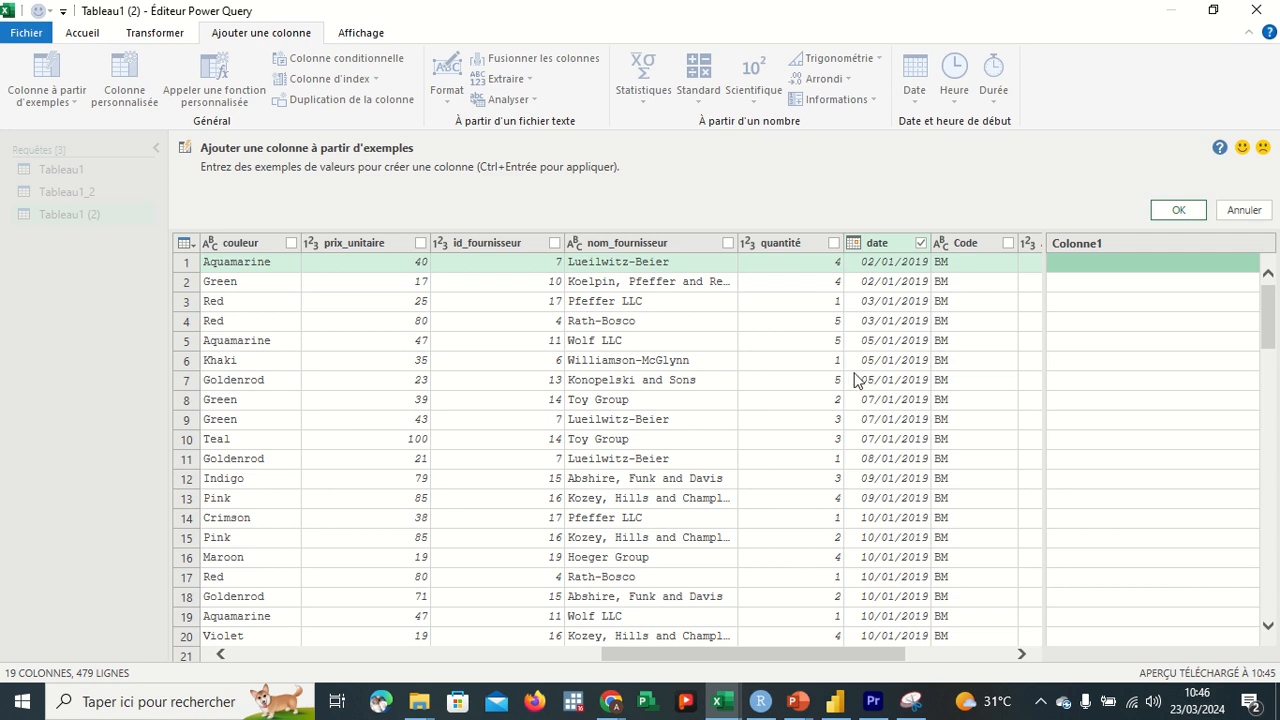
{"action": "scroll", "coordinate": [855, 380], "scroll_direction": "right", "scroll_amount": 3}
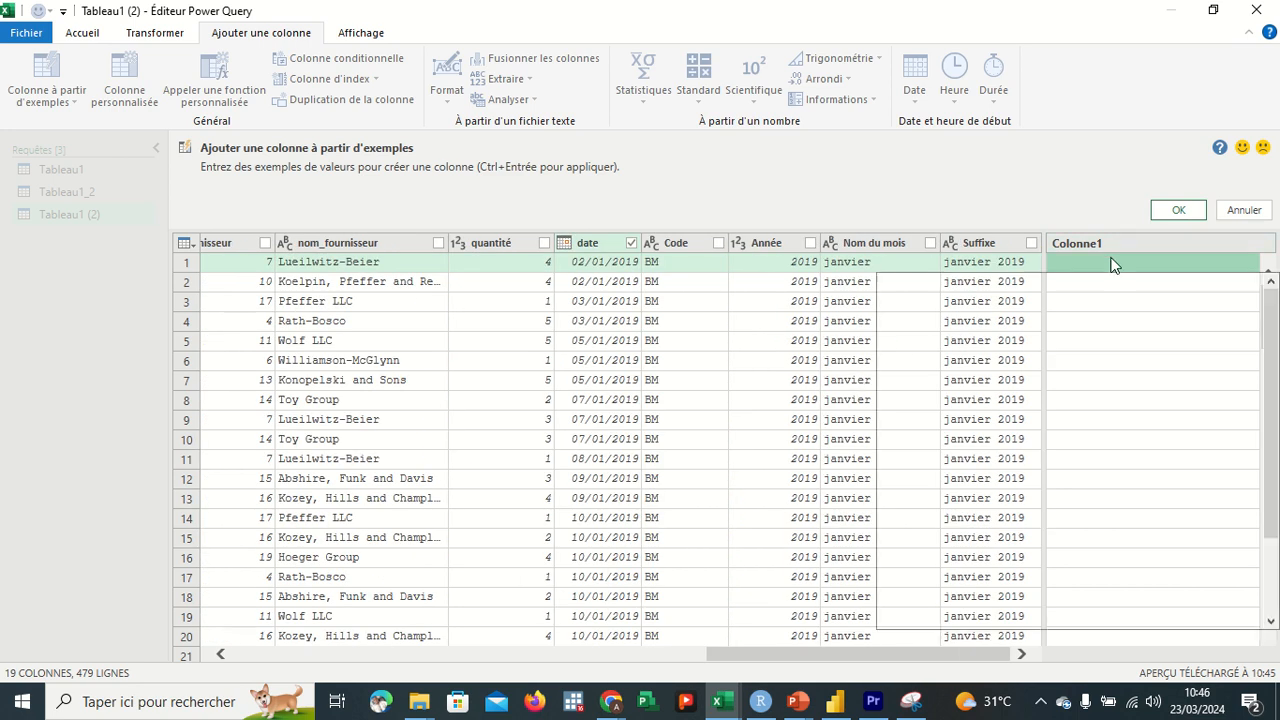
{"action": "type", "text": "TRIM"}
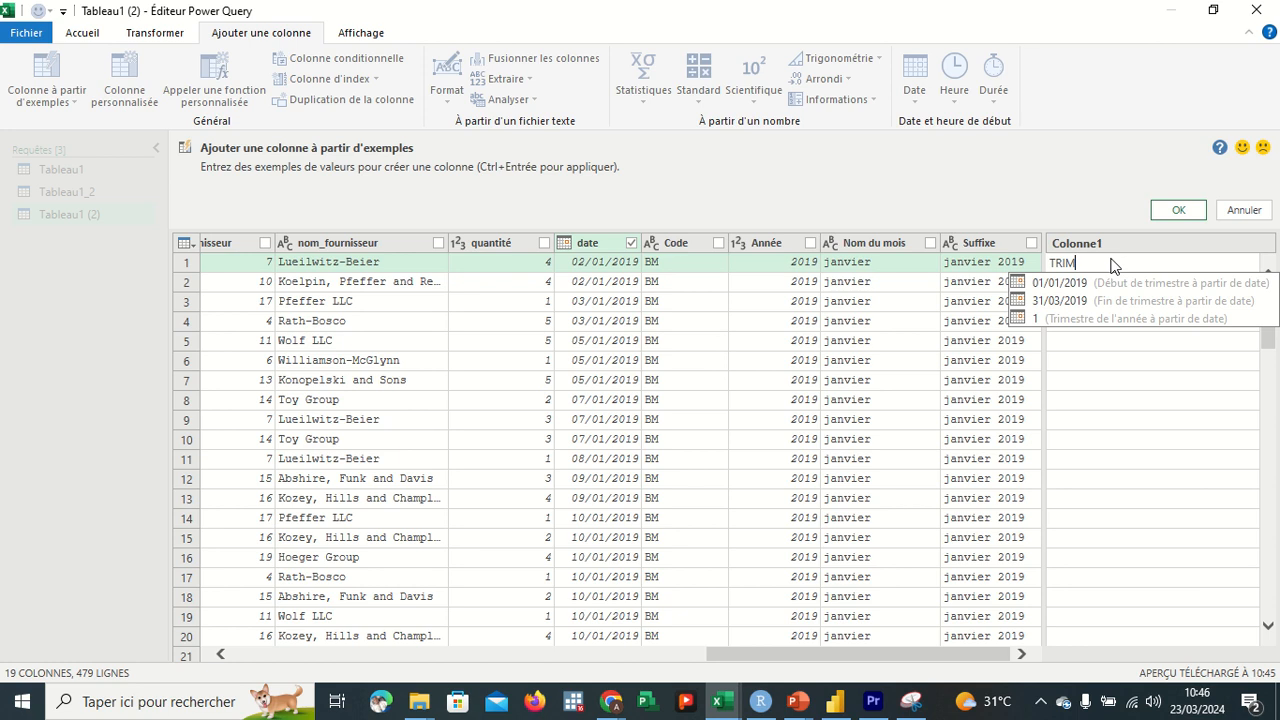
{"action": "left_click", "coordinate": [1080, 318]}
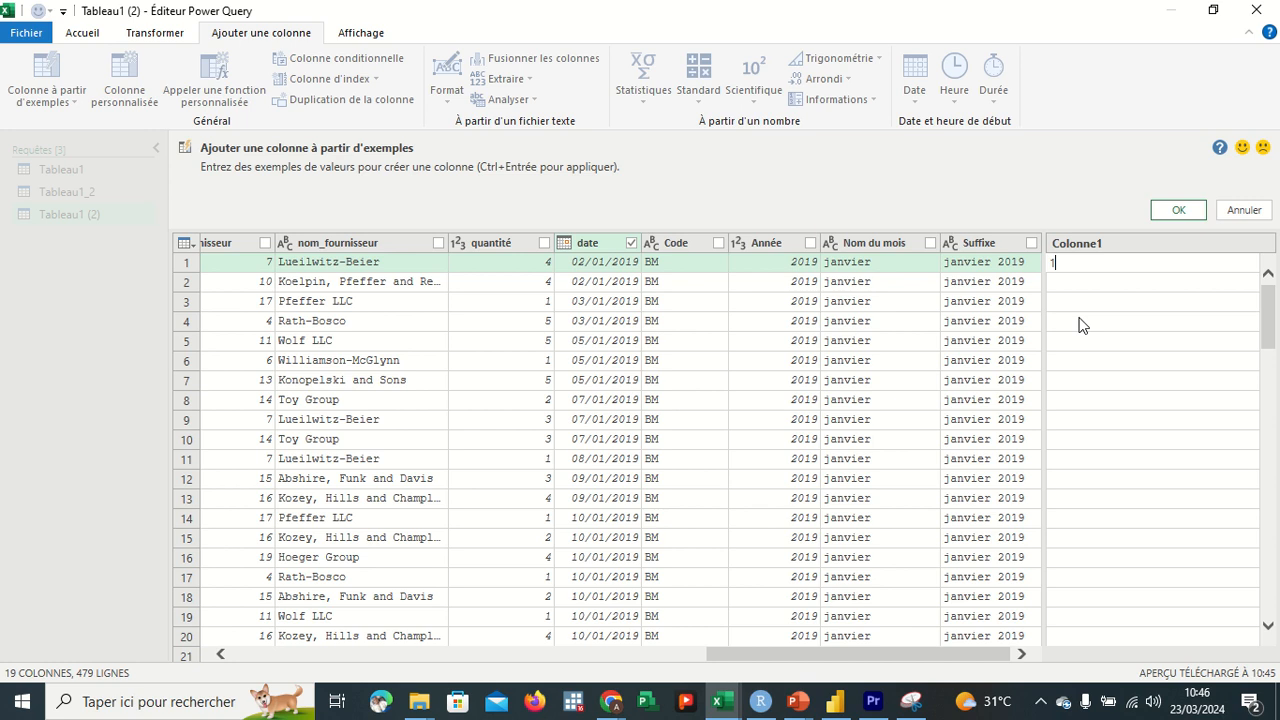
{"action": "left_click", "coordinate": [1162, 207]}
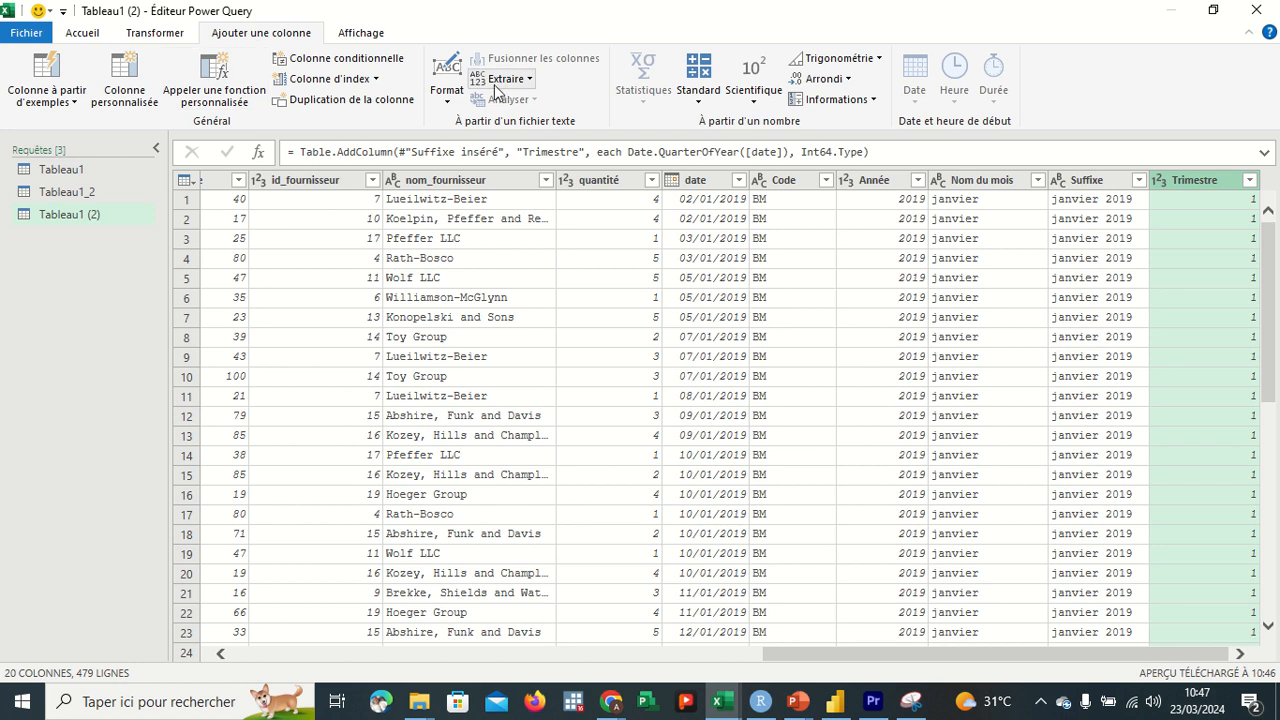
Add a column that puts the prefix "Trim ", with a trailing space, before each Trimestre value.
{"action": "left_click", "coordinate": [445, 98]}
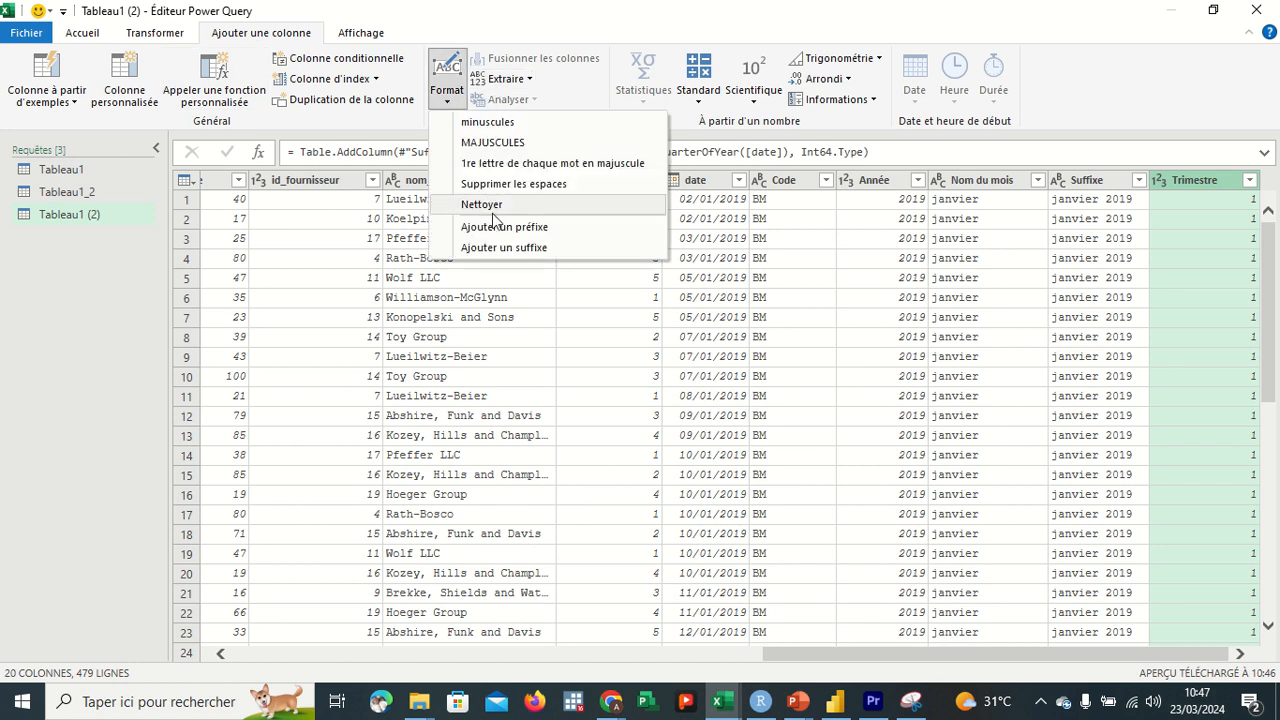
{"action": "left_click", "coordinate": [497, 234]}
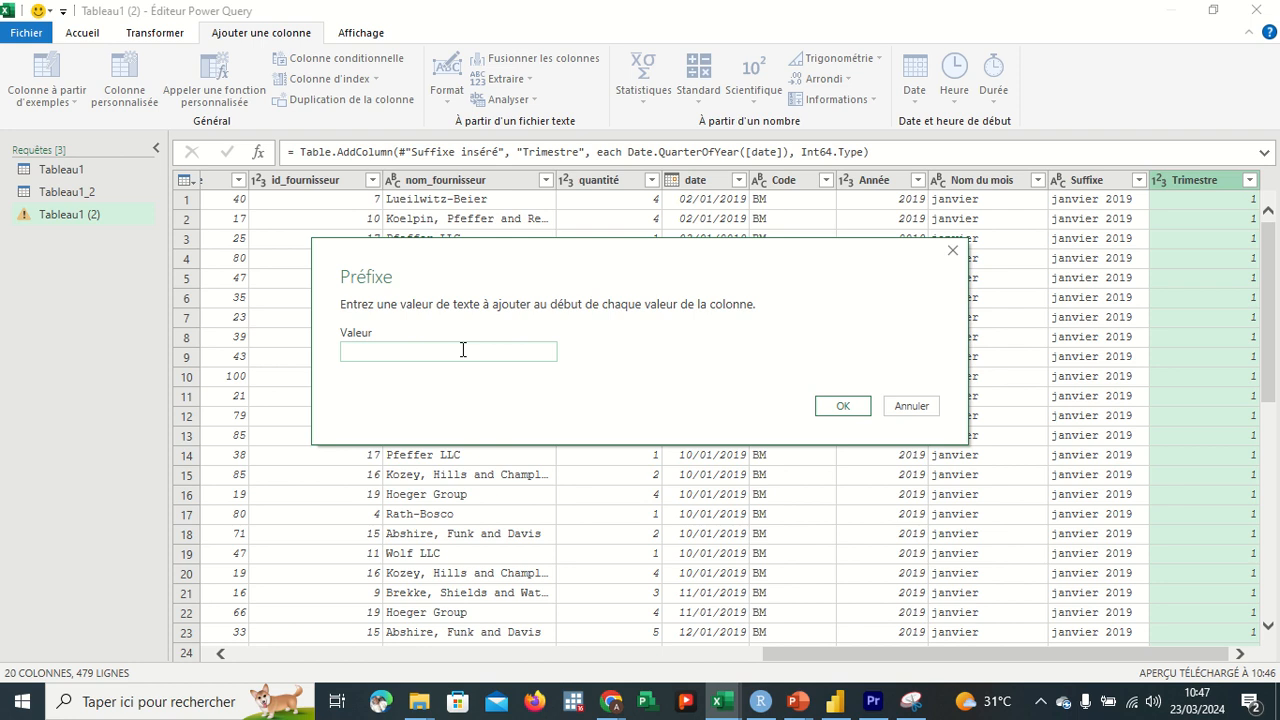
{"action": "type", "text": "Trim"}
{"action": "left_click", "coordinate": [833, 405]}
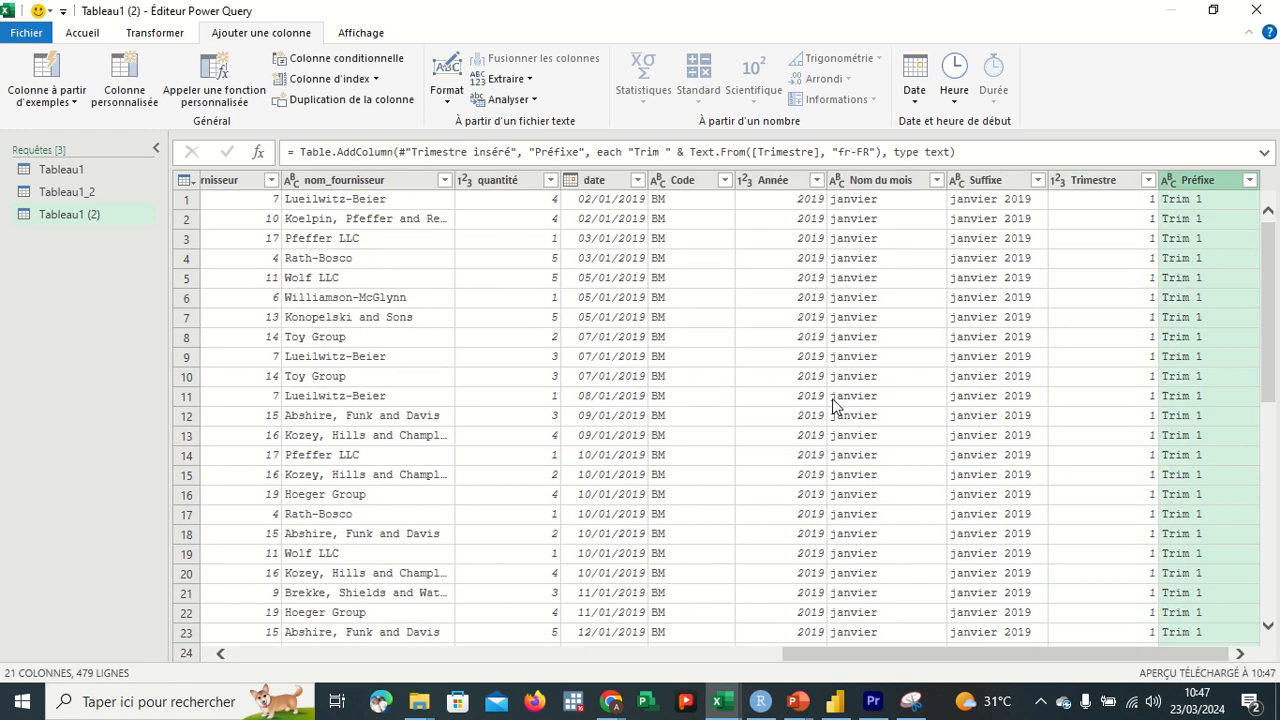
Examine the Trimestre and Préfixe values across the January to March rows of the table.
{"action": "scroll", "coordinate": [1152, 474], "scroll_direction": "down", "scroll_amount": 9}
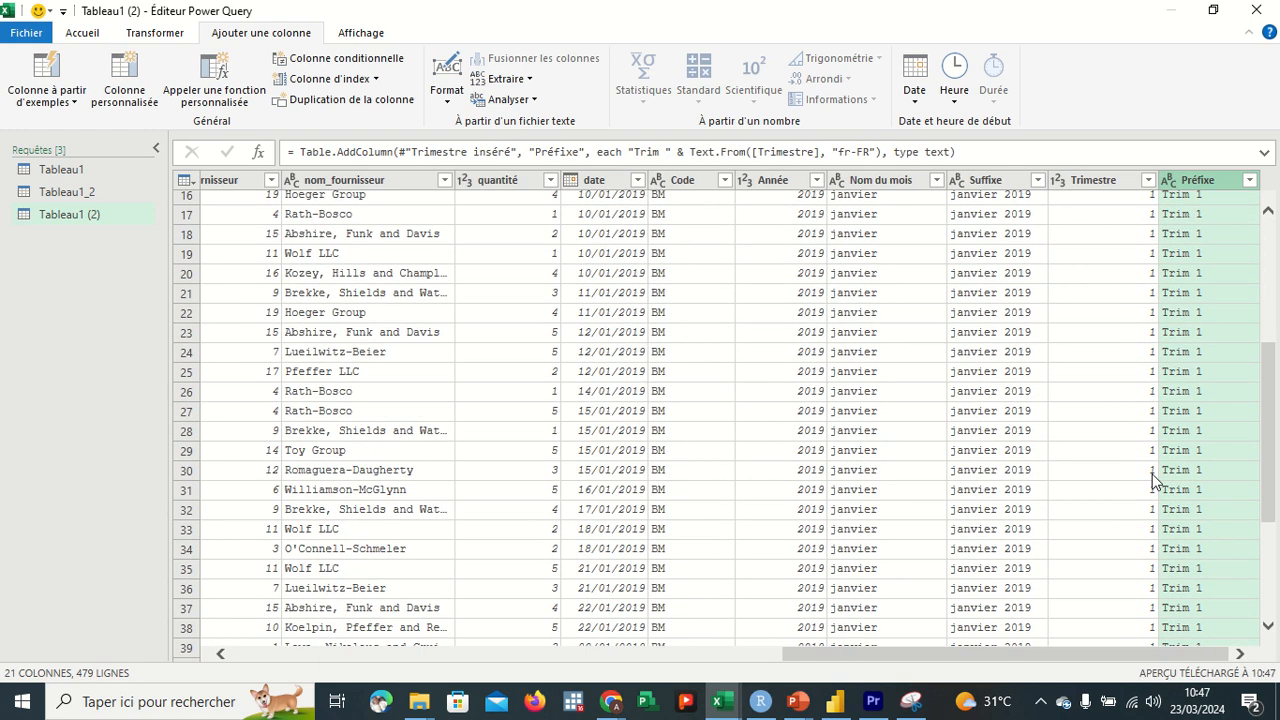
{"action": "scroll", "coordinate": [1152, 474], "scroll_direction": "down", "scroll_amount": 14}
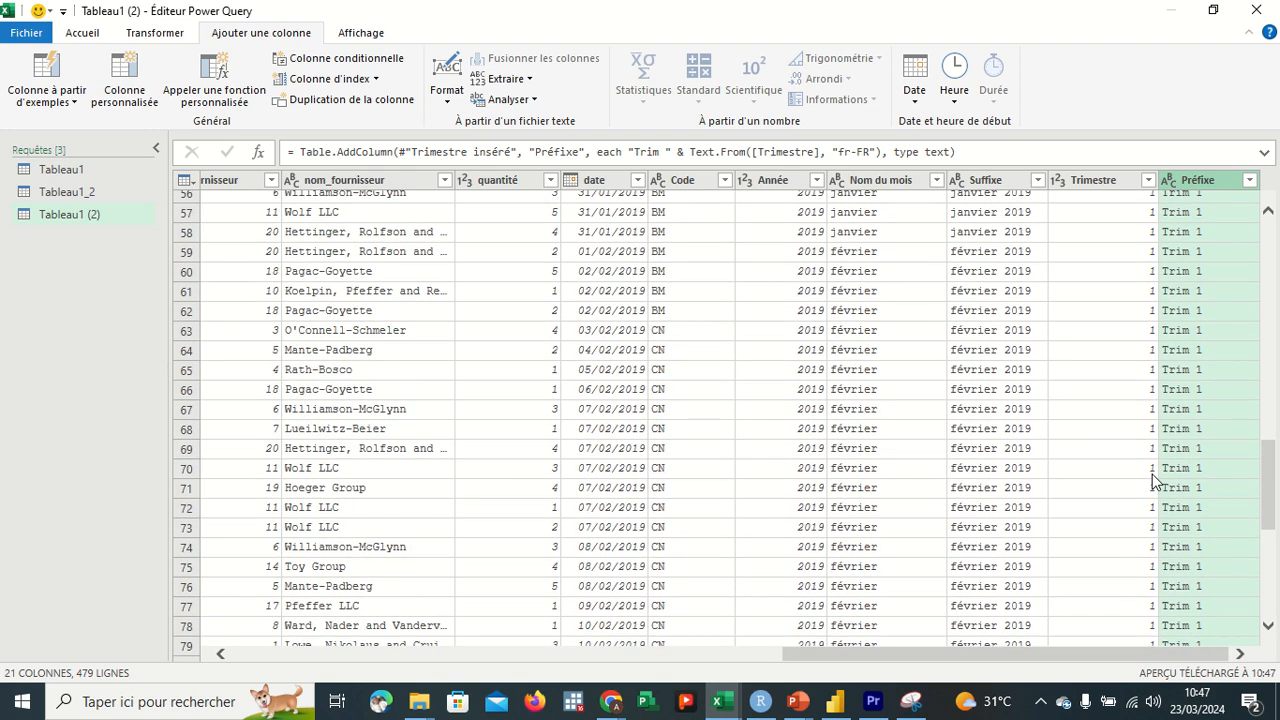
{"action": "scroll", "coordinate": [1152, 468], "scroll_direction": "down", "scroll_amount": 10}
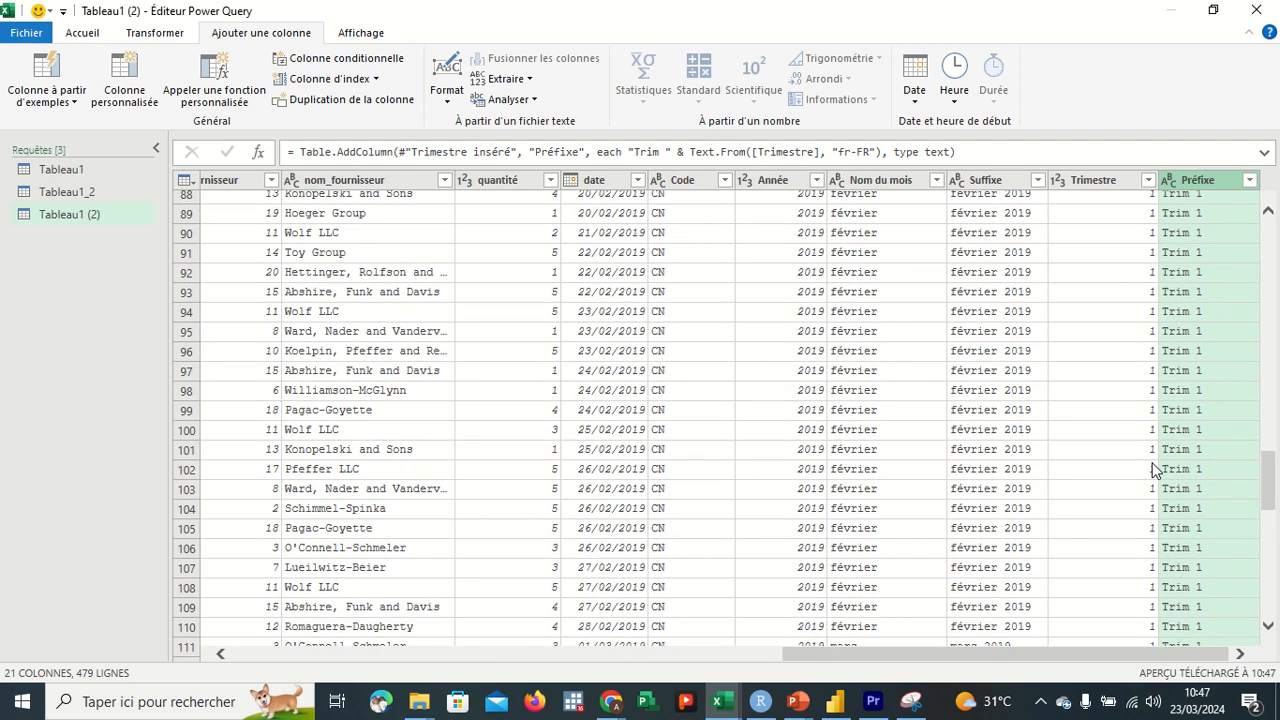
{"action": "scroll", "coordinate": [1152, 470], "scroll_direction": "down", "scroll_amount": 5}
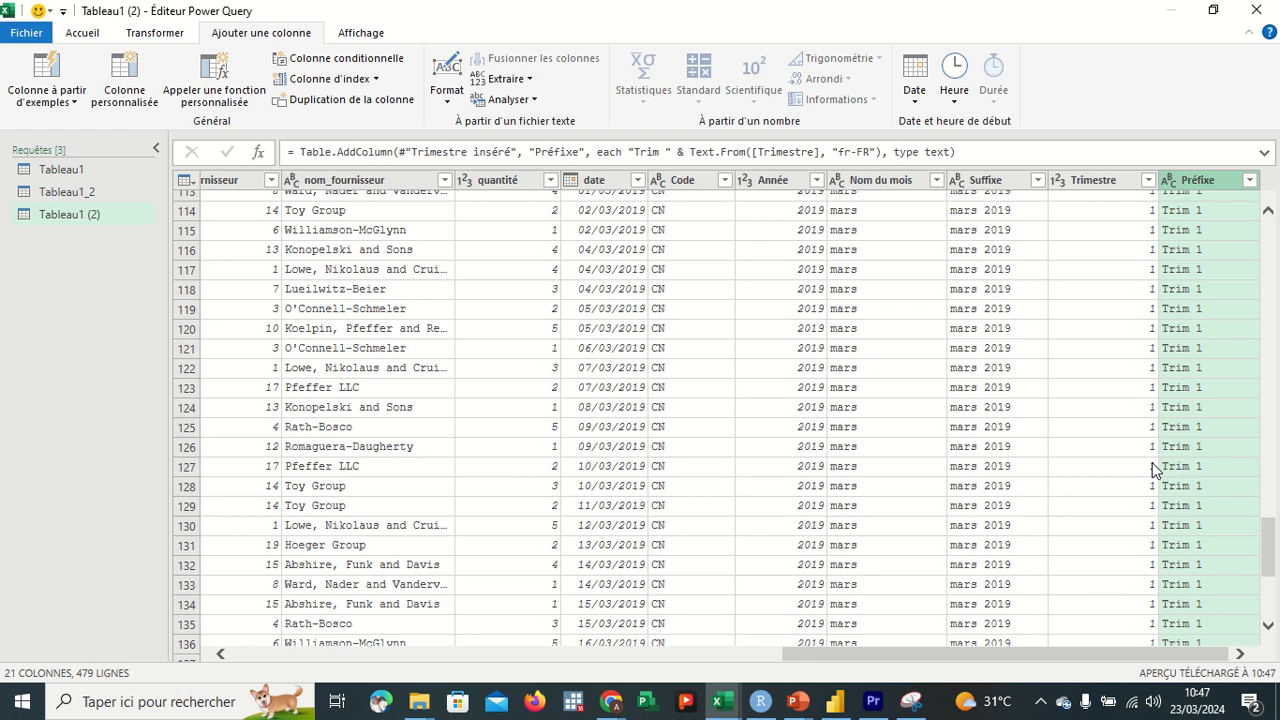
{"action": "scroll", "coordinate": [1152, 470], "scroll_direction": "down", "scroll_amount": 11}
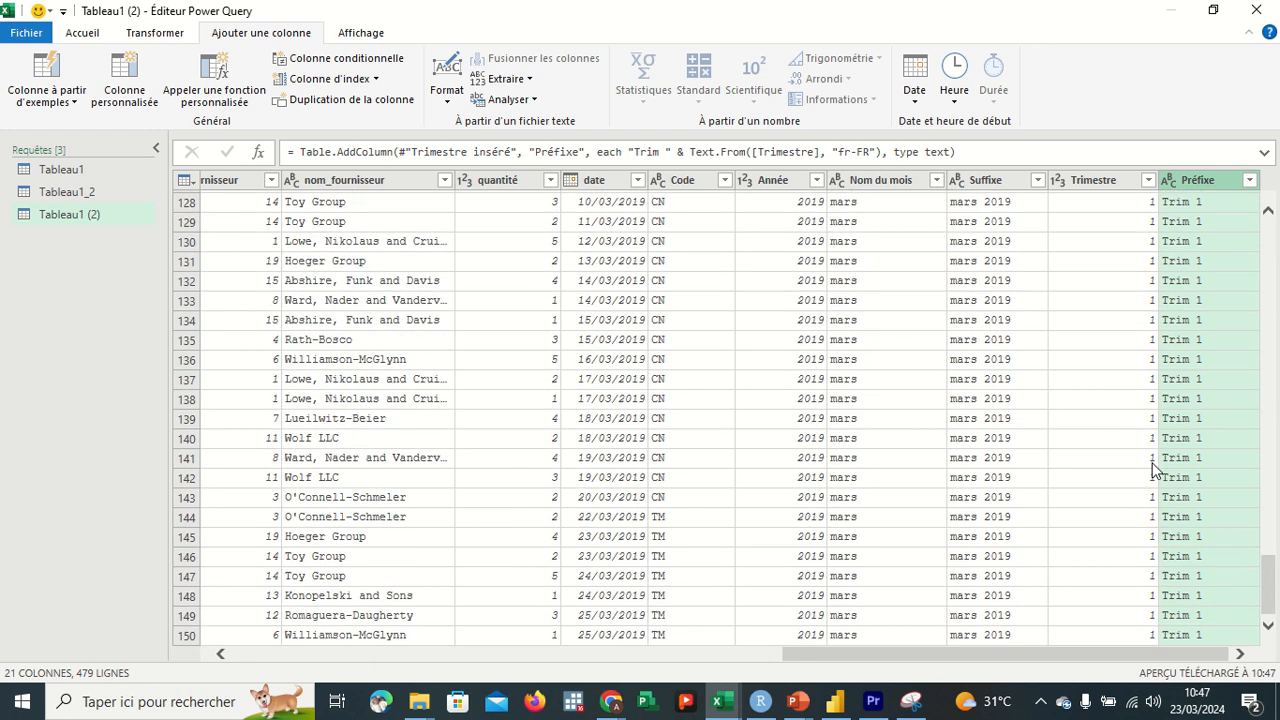
{"action": "scroll", "coordinate": [1152, 468], "scroll_direction": "up", "scroll_amount": 20}
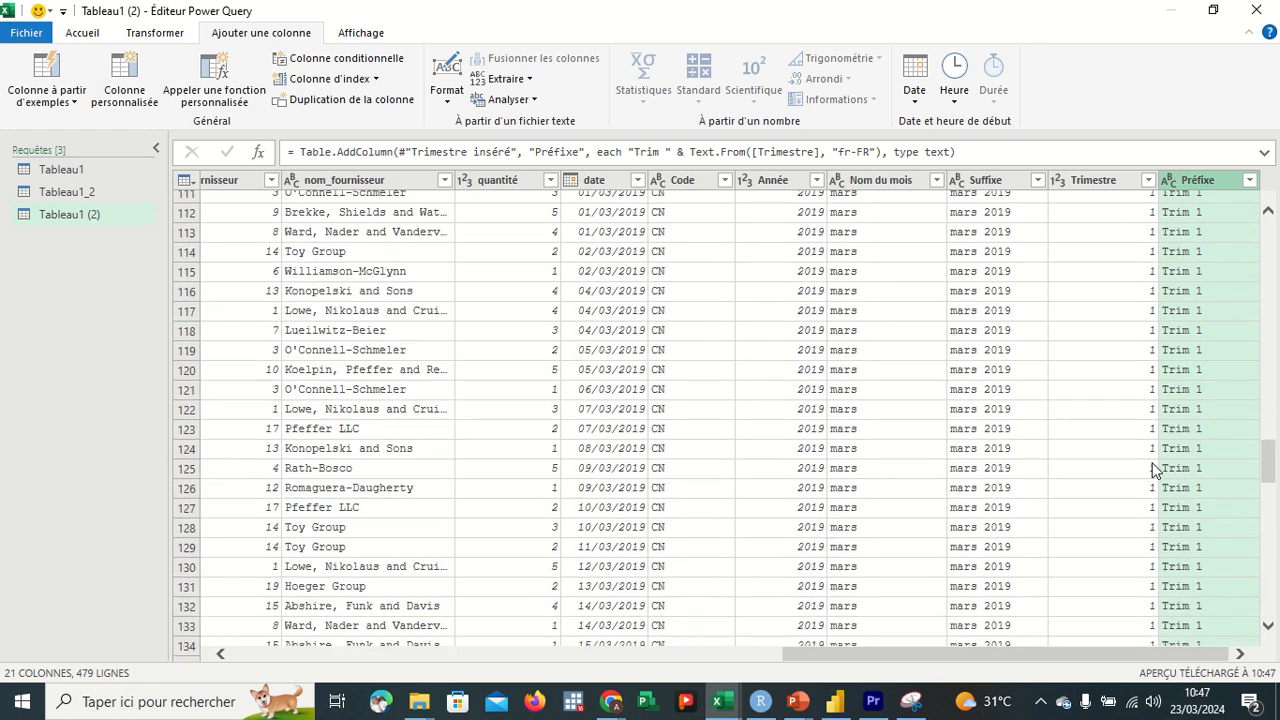
{"action": "scroll", "coordinate": [1152, 468], "scroll_direction": "up", "scroll_amount": 11}
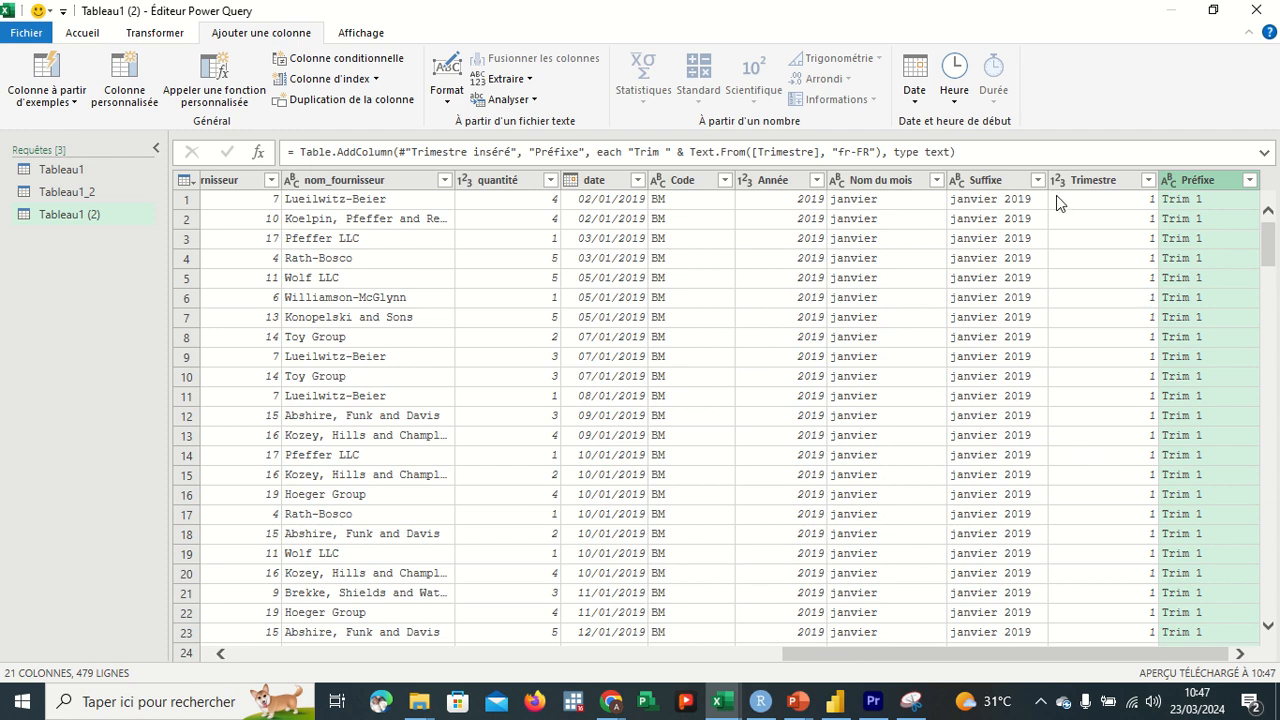
Add a column from examples based on the date column, using the day-of-week name "mercredi" as the first example.
{"action": "left_click", "coordinate": [610, 183]}
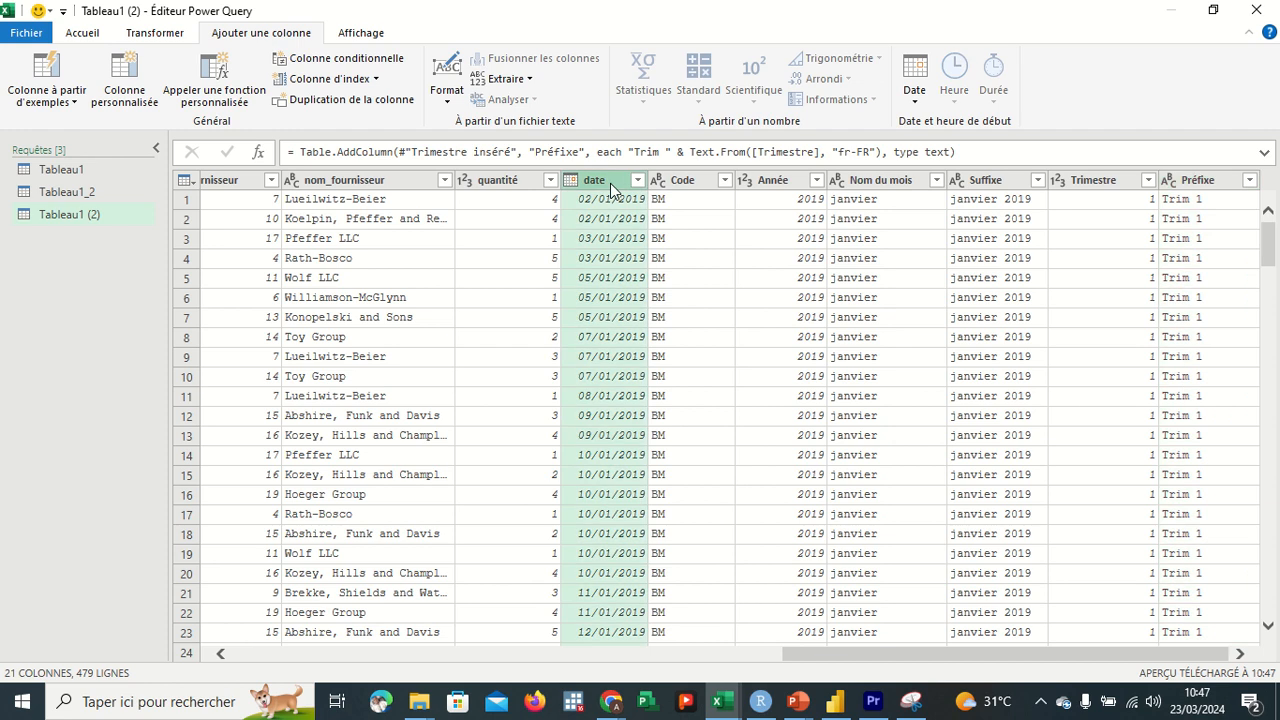
{"action": "left_click", "coordinate": [55, 104]}
{"action": "left_click", "coordinate": [77, 141]}
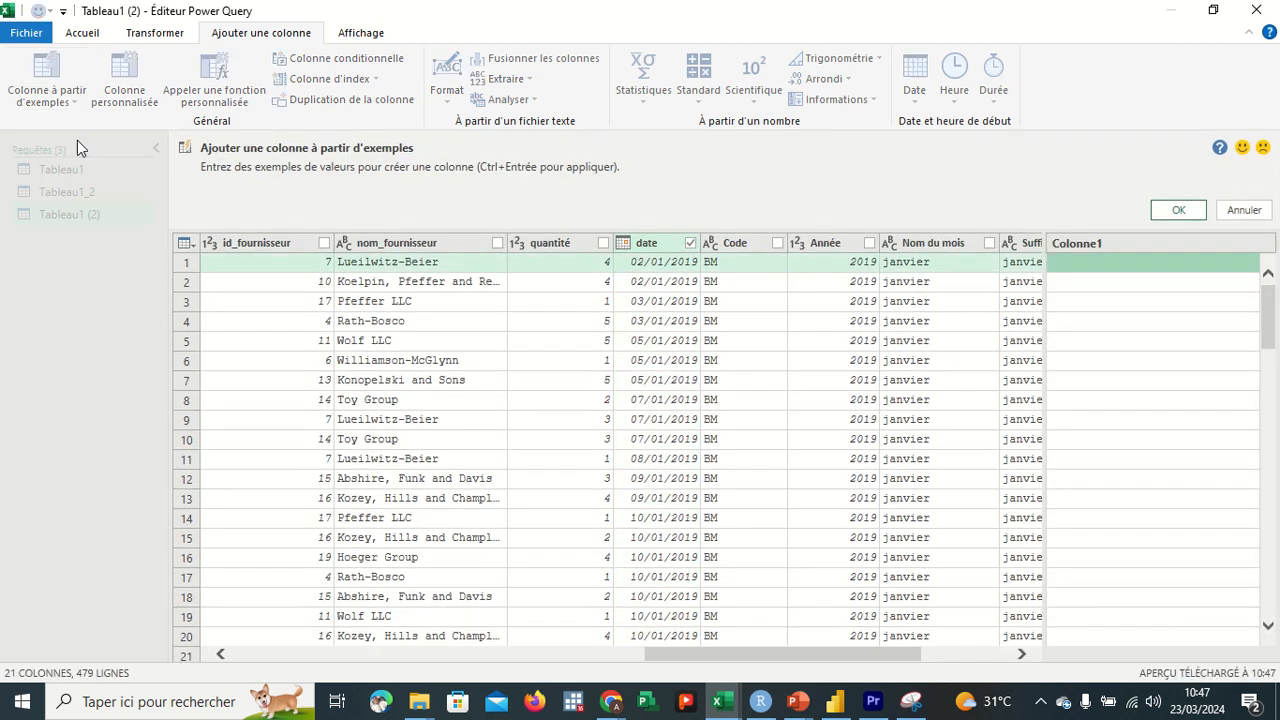
{"action": "scroll", "coordinate": [748, 401], "scroll_direction": "right", "scroll_amount": 3}
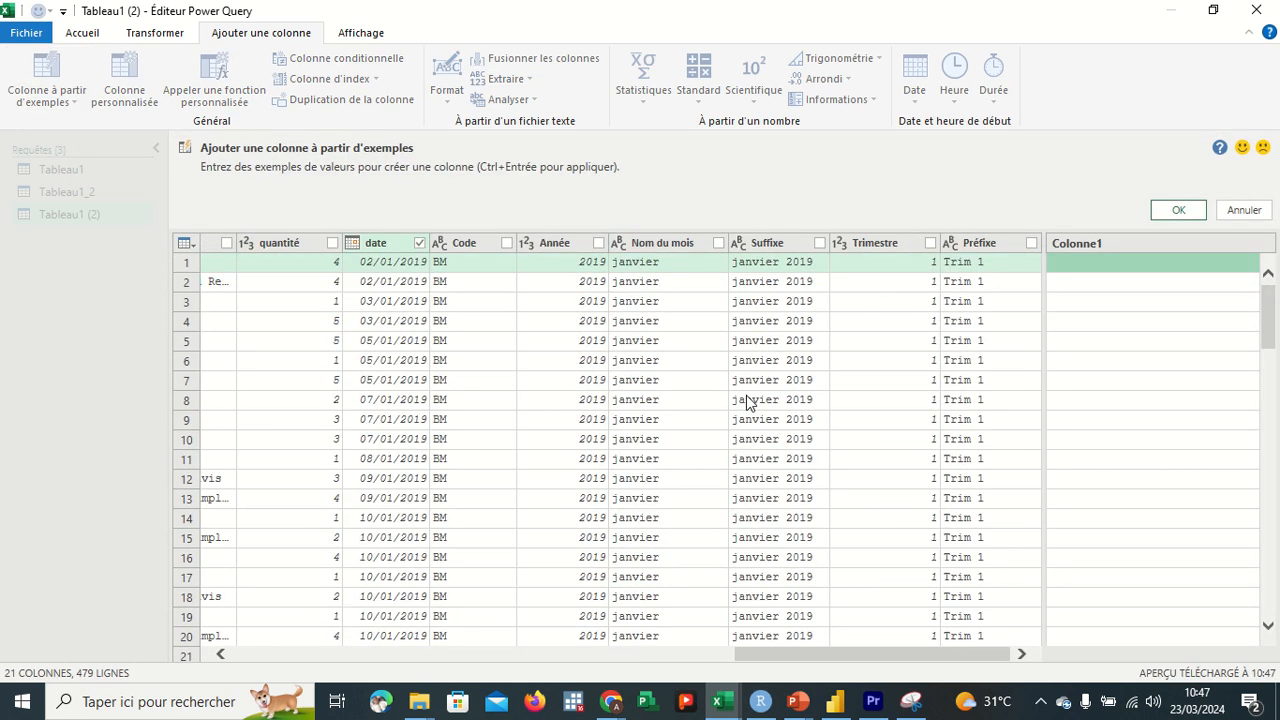
{"action": "type", "text": "s"}
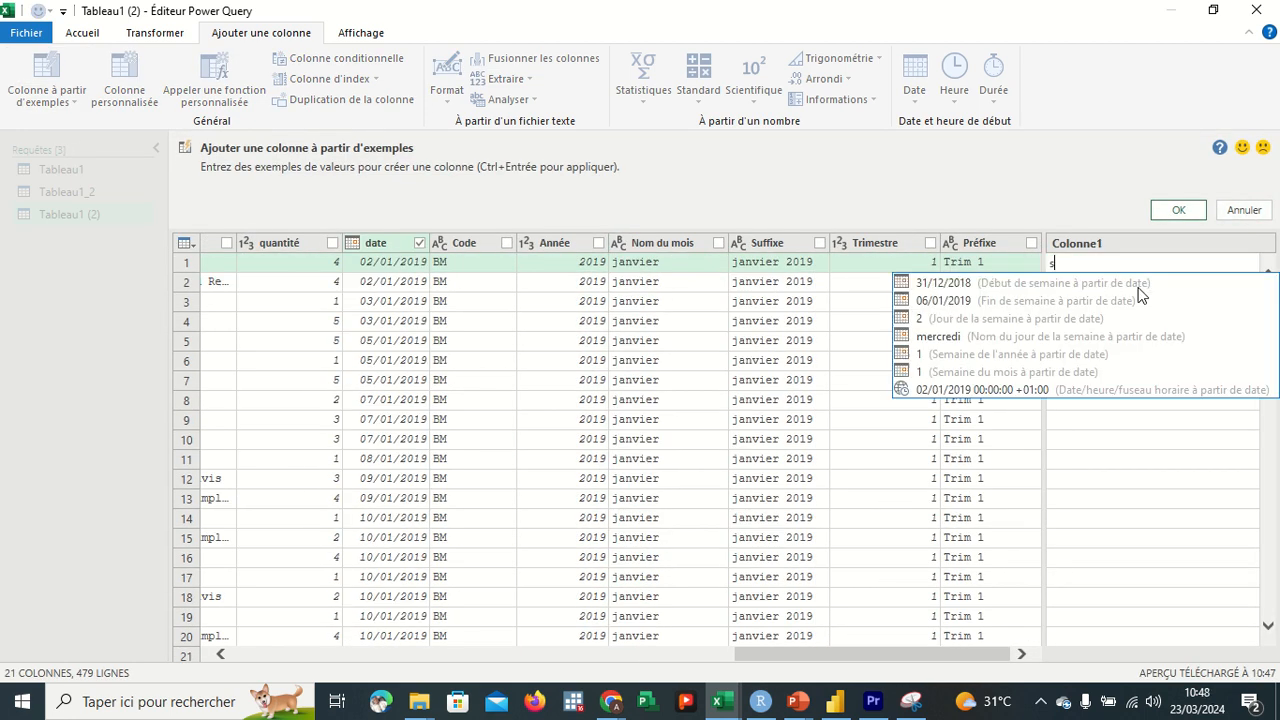
{"action": "type", "text": "ema"}
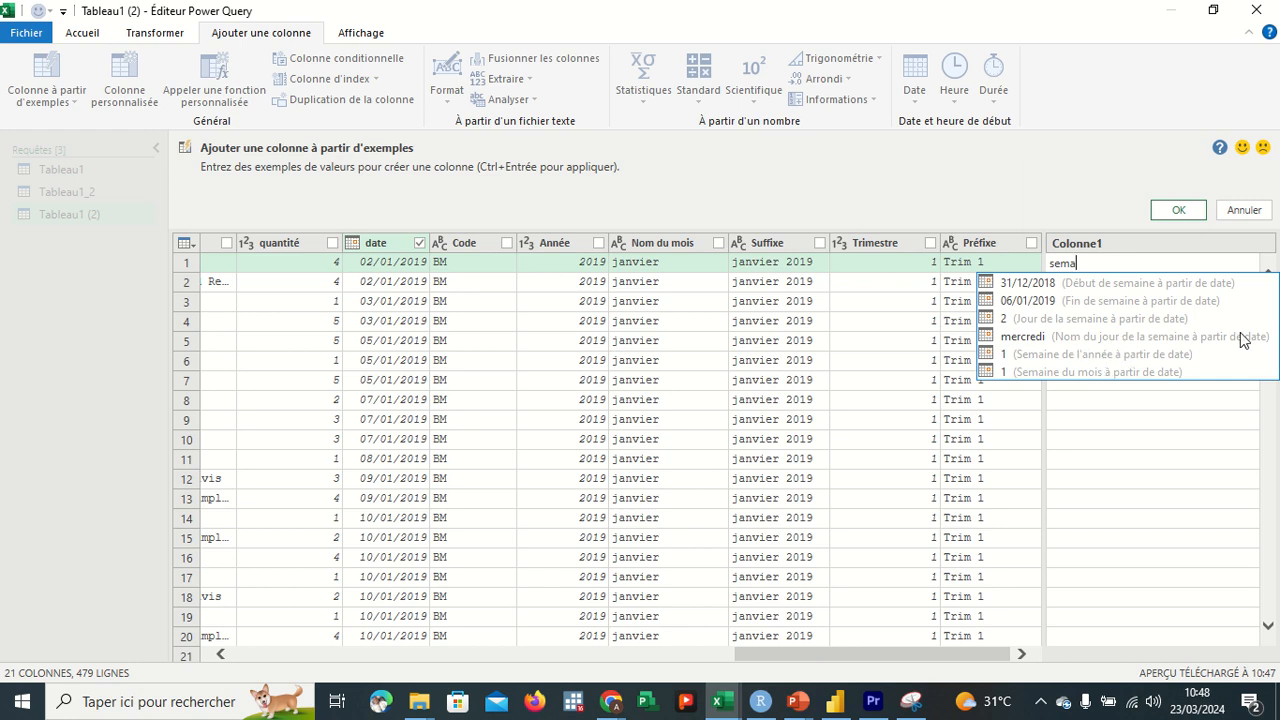
{"action": "left_click", "coordinate": [1087, 341]}
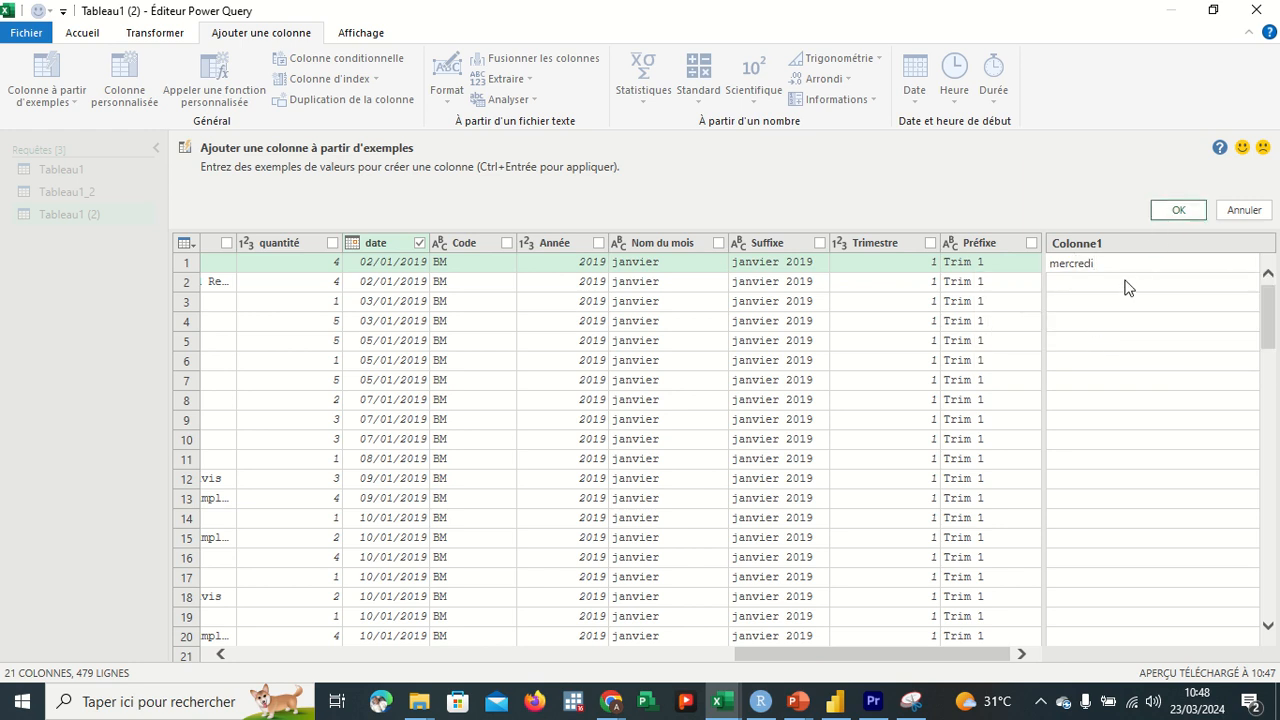
{"action": "key", "text": "Return"}
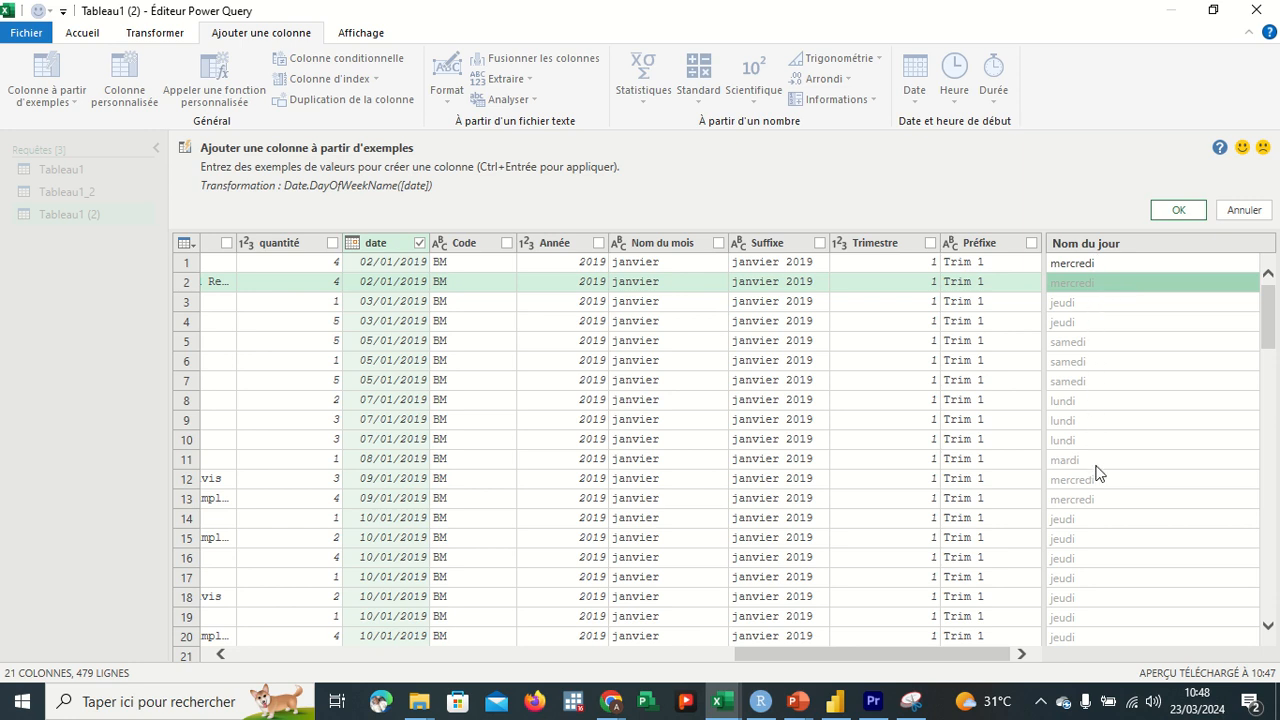
{"action": "left_click", "coordinate": [1176, 209]}
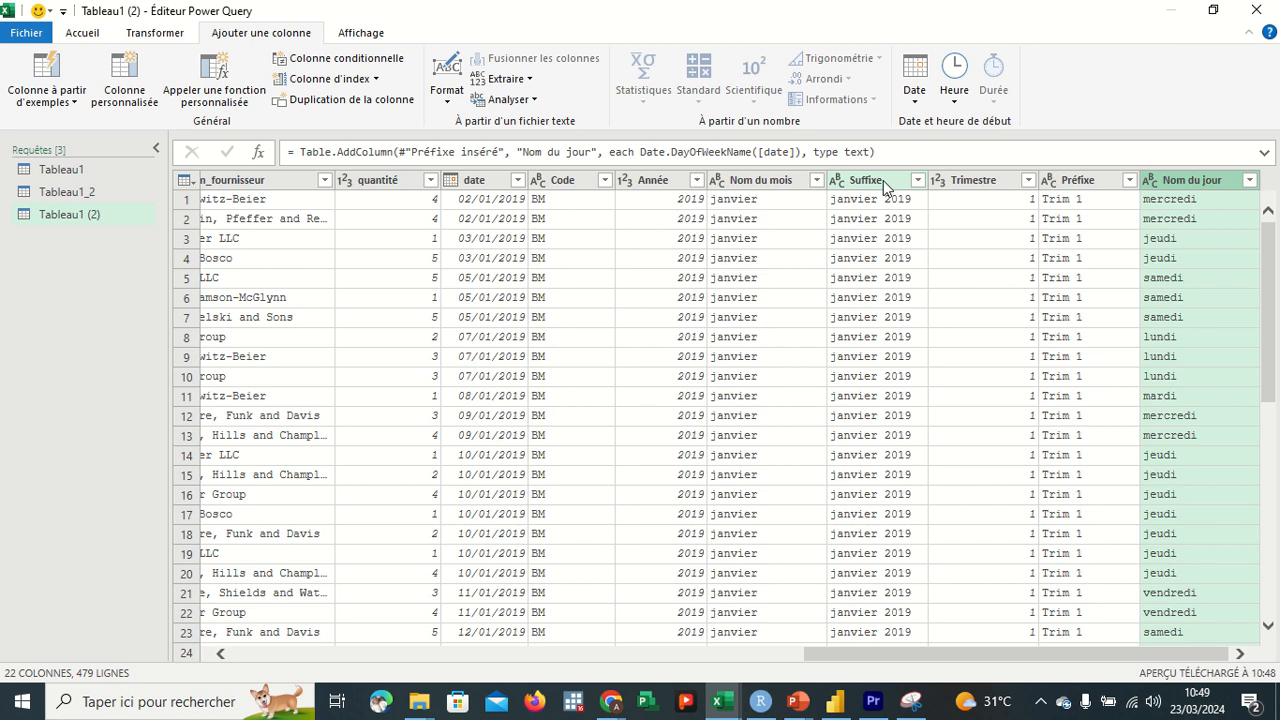
Start another column from examples based on the date column and enter "Janvier 2019" as the row 1 example.
{"action": "left_click", "coordinate": [486, 183]}
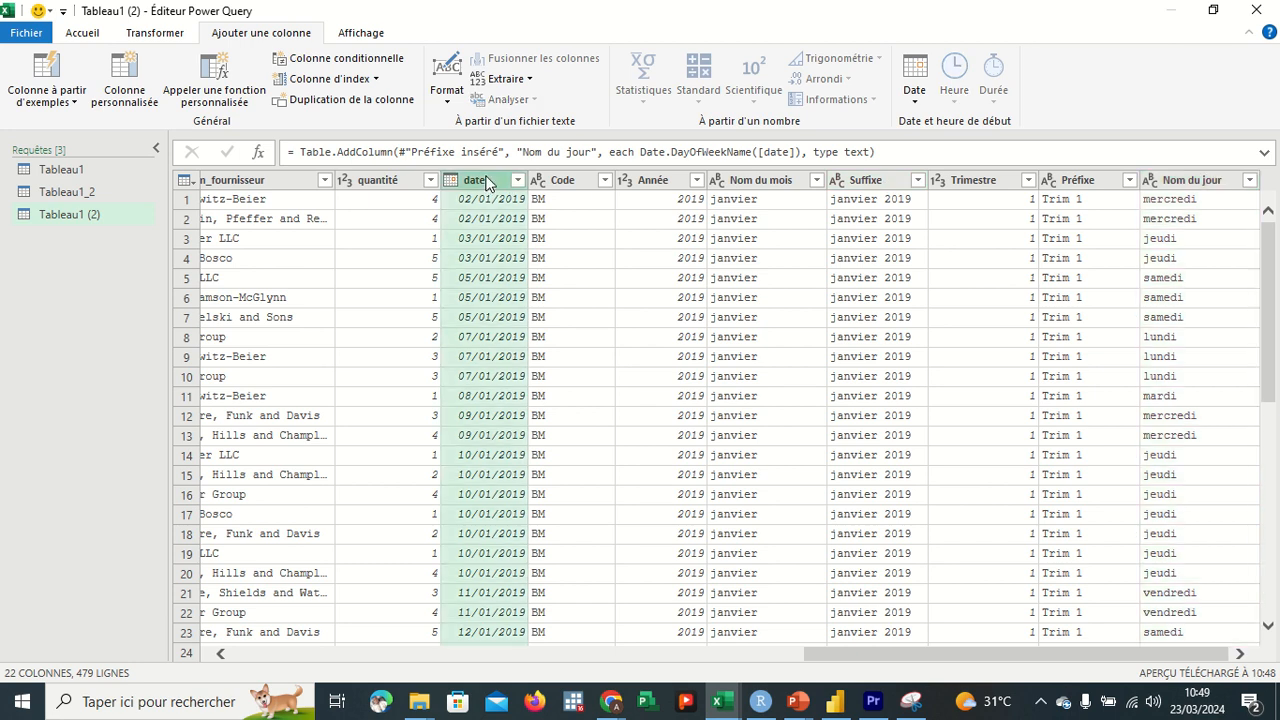
{"action": "left_click", "coordinate": [66, 104]}
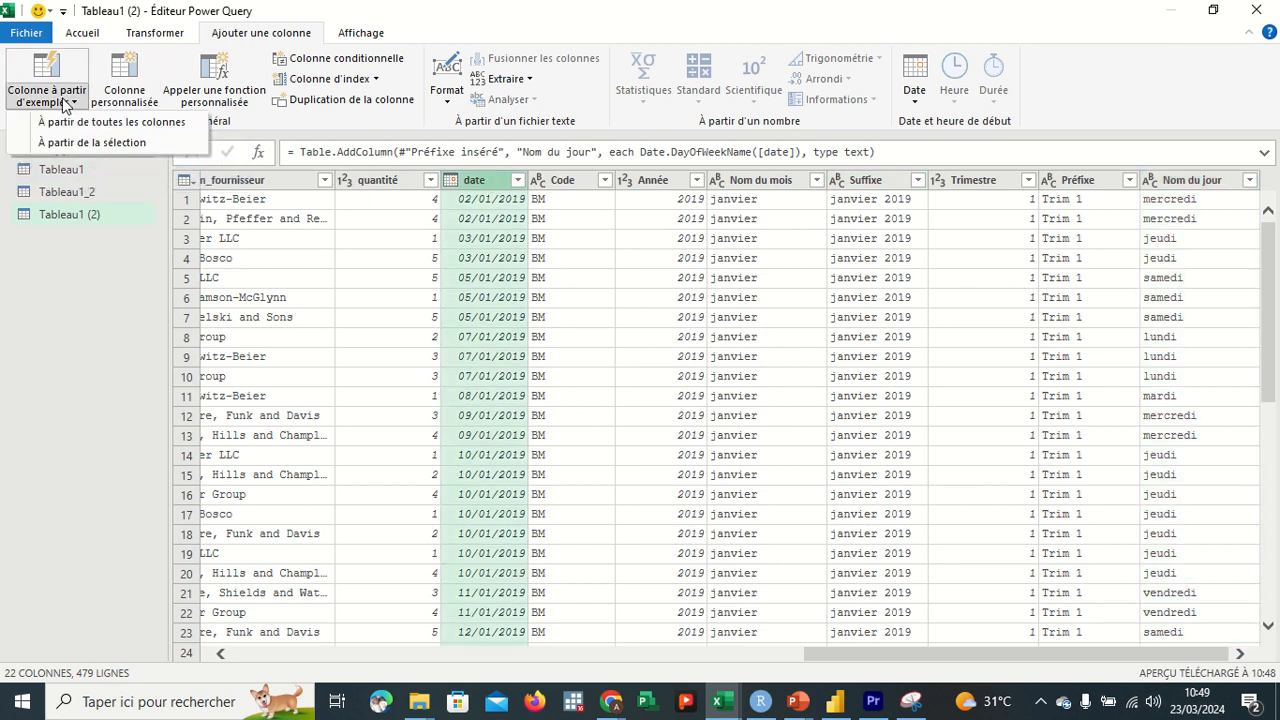
{"action": "left_click", "coordinate": [89, 142]}
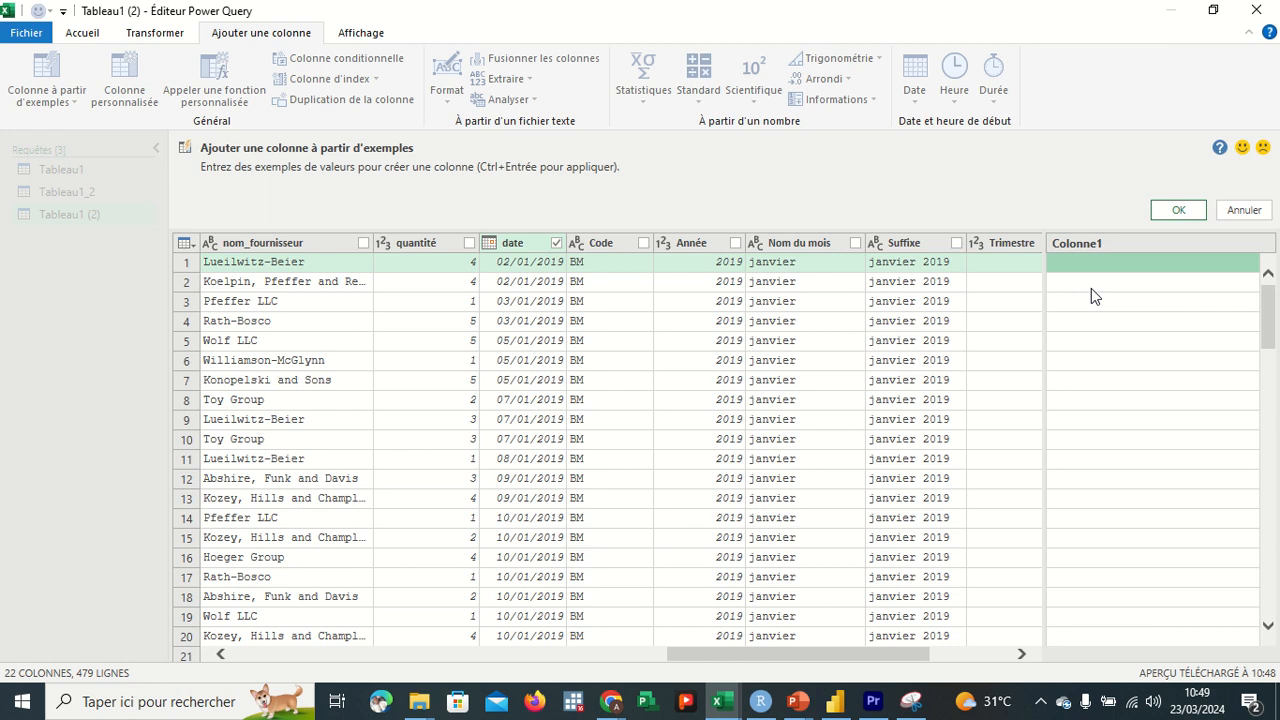
{"action": "scroll", "coordinate": [740, 464], "scroll_direction": "right", "scroll_amount": 4}
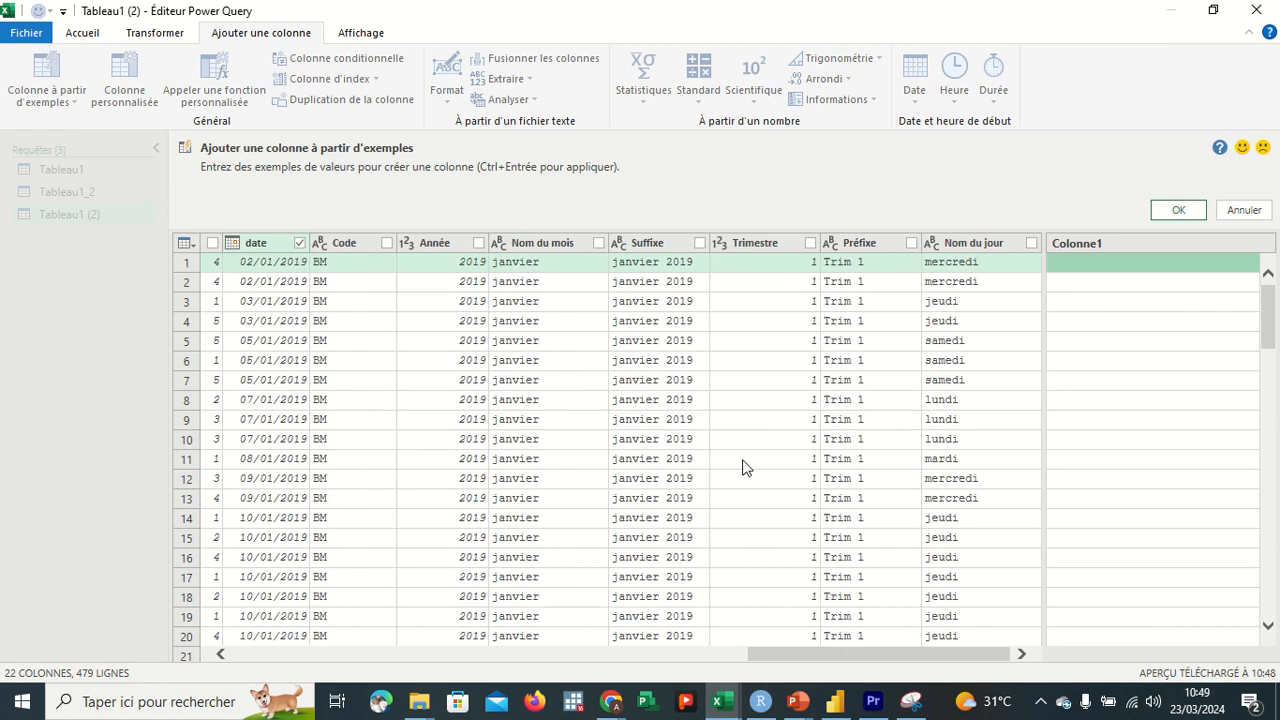
{"action": "scroll", "coordinate": [742, 466], "scroll_direction": "left", "scroll_amount": 6}
{"action": "scroll", "coordinate": [742, 466], "scroll_direction": "left", "scroll_amount": 6}
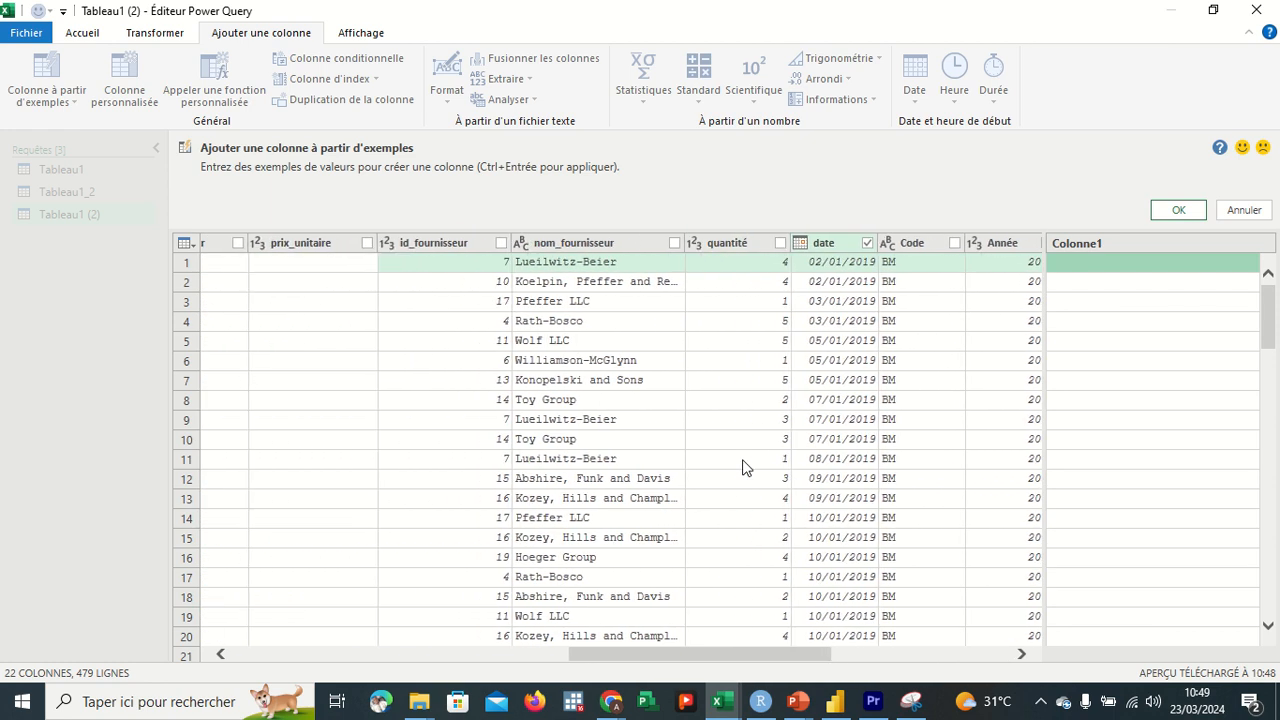
{"action": "left_click", "coordinate": [1062, 266]}
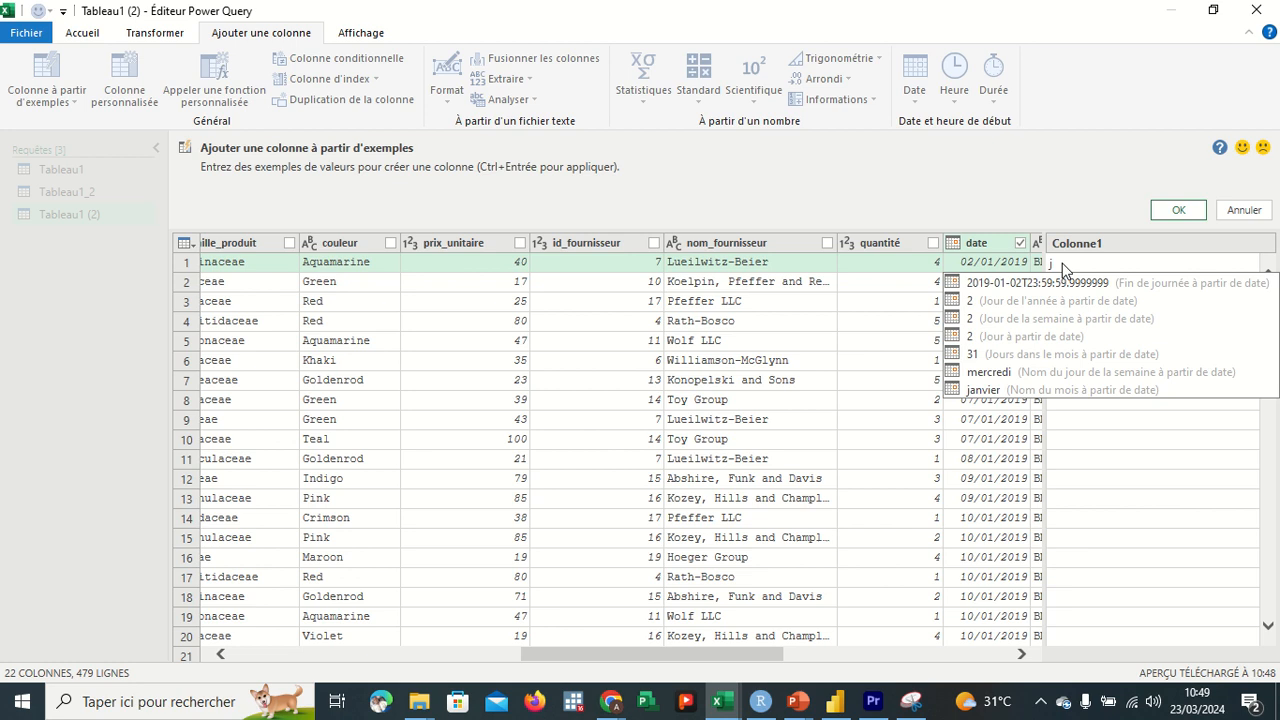
{"action": "type", "text": "Janvier"}
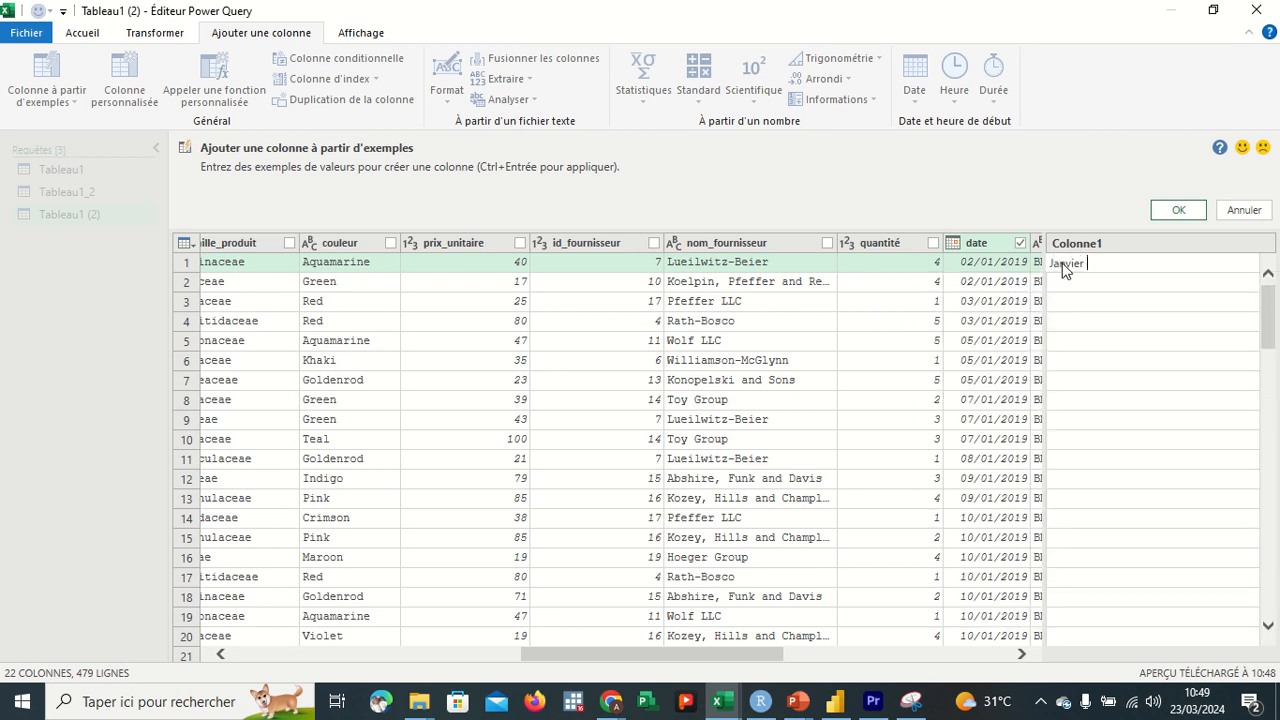
{"action": "type", "text": " 2019"}
{"action": "key", "text": "Return"}
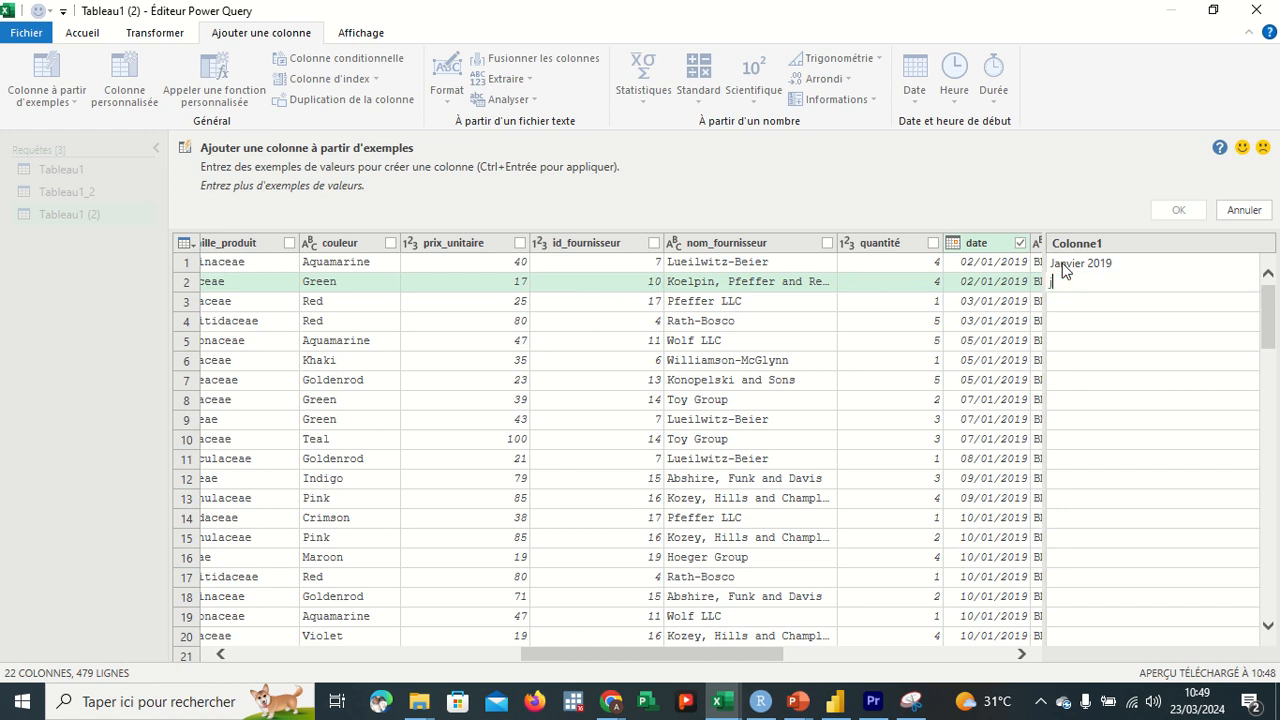
Enter "Janvier 2019" as the example value for row 2 of the new column.
{"action": "type", "text": "j"}
{"action": "type", "text": "Ja"}
{"action": "type", "text": "nvier "}
{"action": "type", "text": "2019"}
{"action": "key", "text": "Return"}
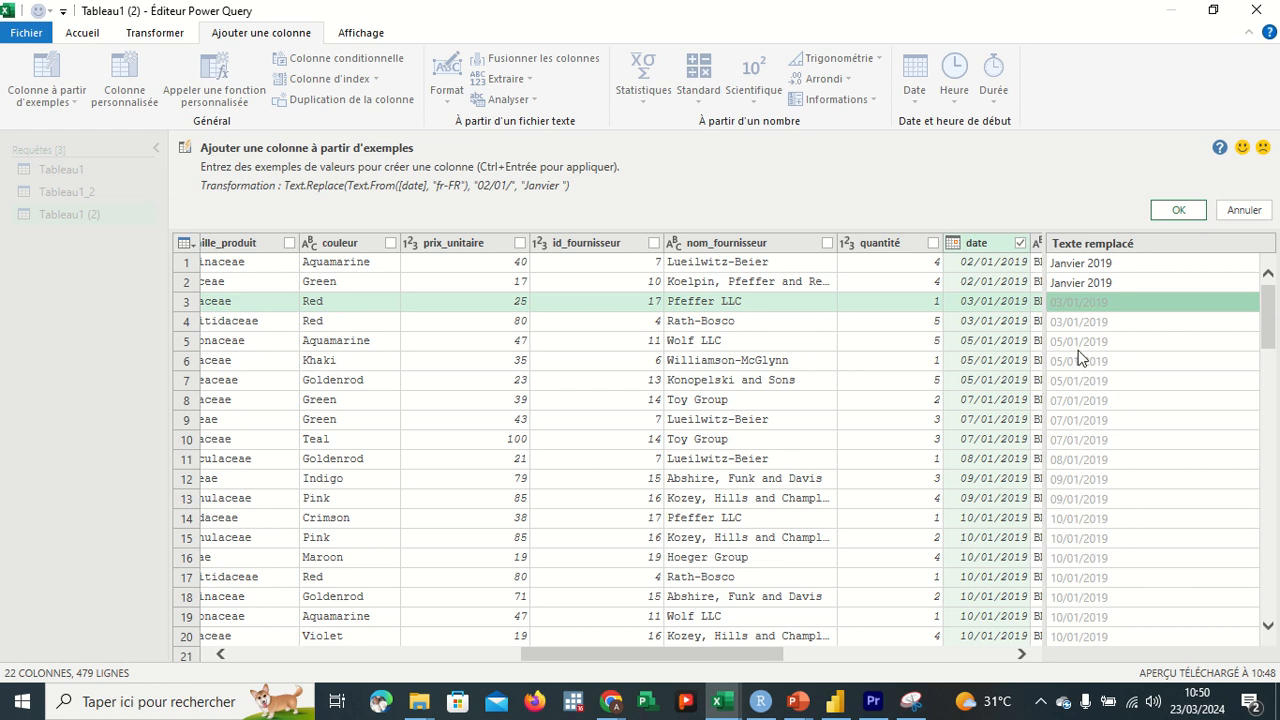
Enter "Janvier 2019" as the example value for row 3, dated 03/01/2019.
{"action": "type", "text": "J"}
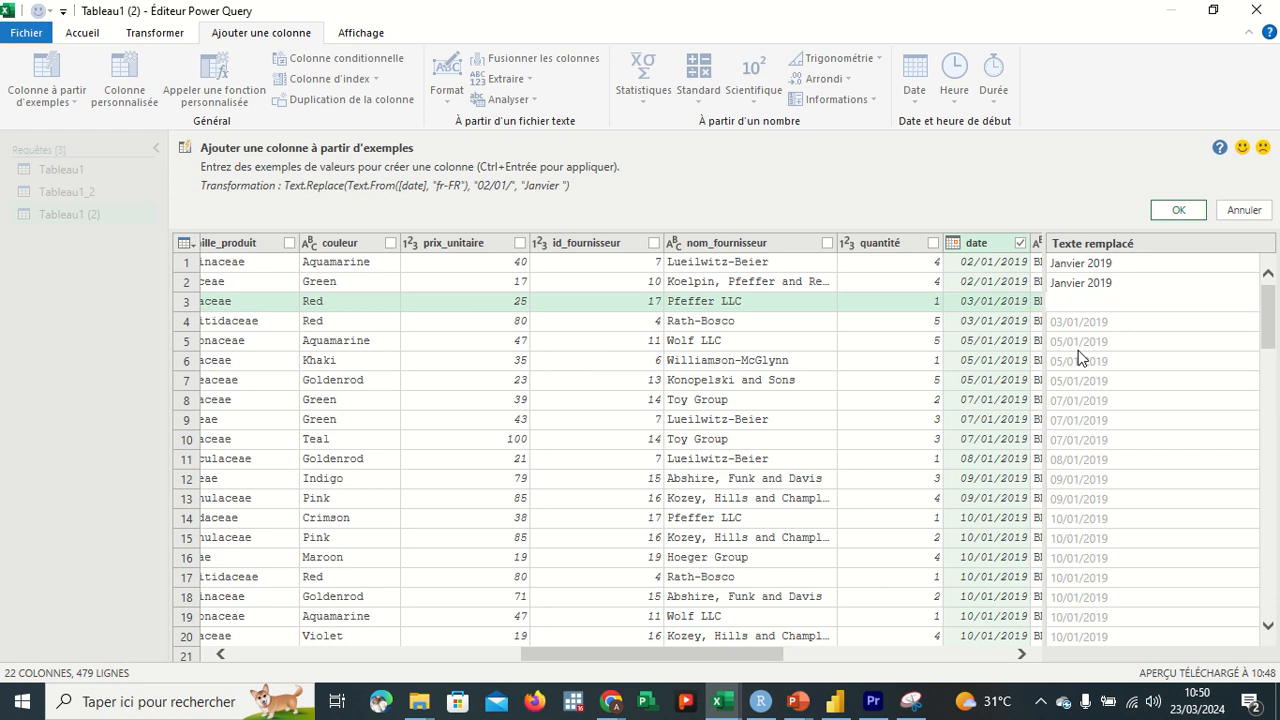
{"action": "type", "text": "anvier "}
{"action": "type", "text": "éà&ç"}
{"action": "key", "text": "BackSpace"}
{"action": "key", "text": "BackSpace"}
{"action": "key", "text": "BackSpace"}
{"action": "key", "text": "BackSpace"}
{"action": "type", "text": "2019"}
{"action": "key", "text": "Return"}
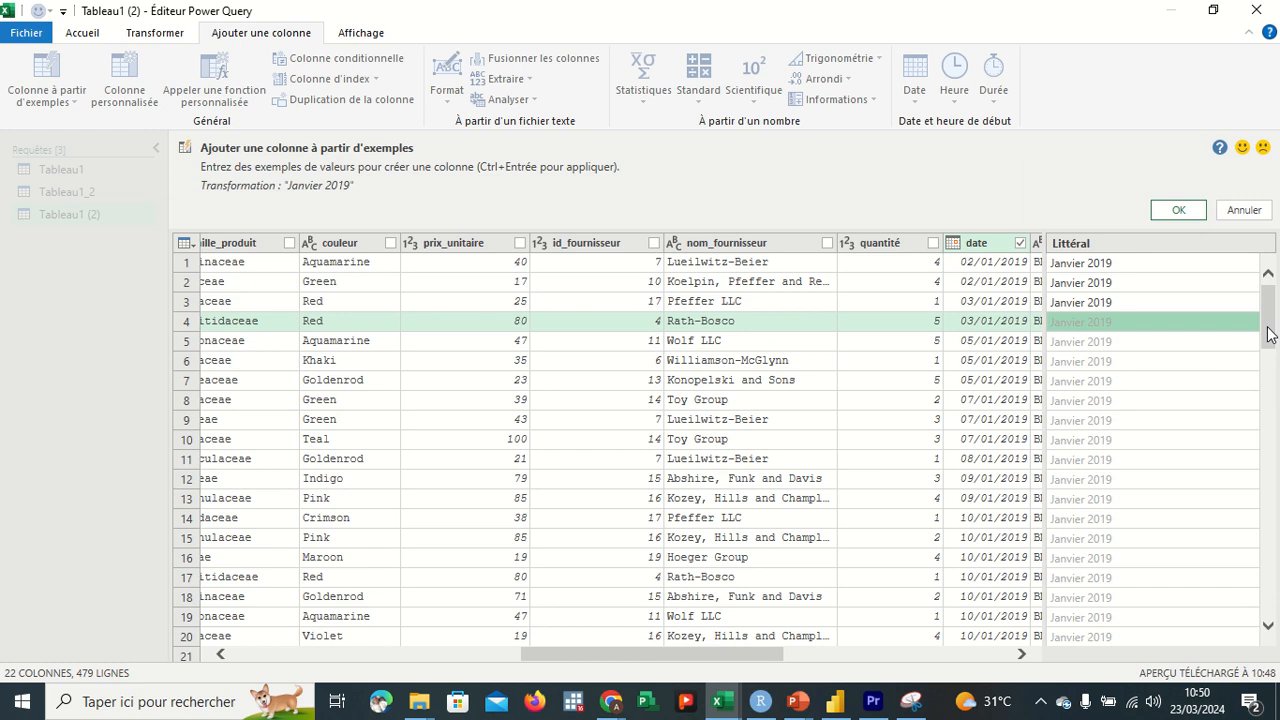
Enter "Fevrier 2019" as the example value for row 59, the first February date.
{"action": "left_click_drag", "start_coordinate": [1268, 335], "coordinate": [1276, 487]}
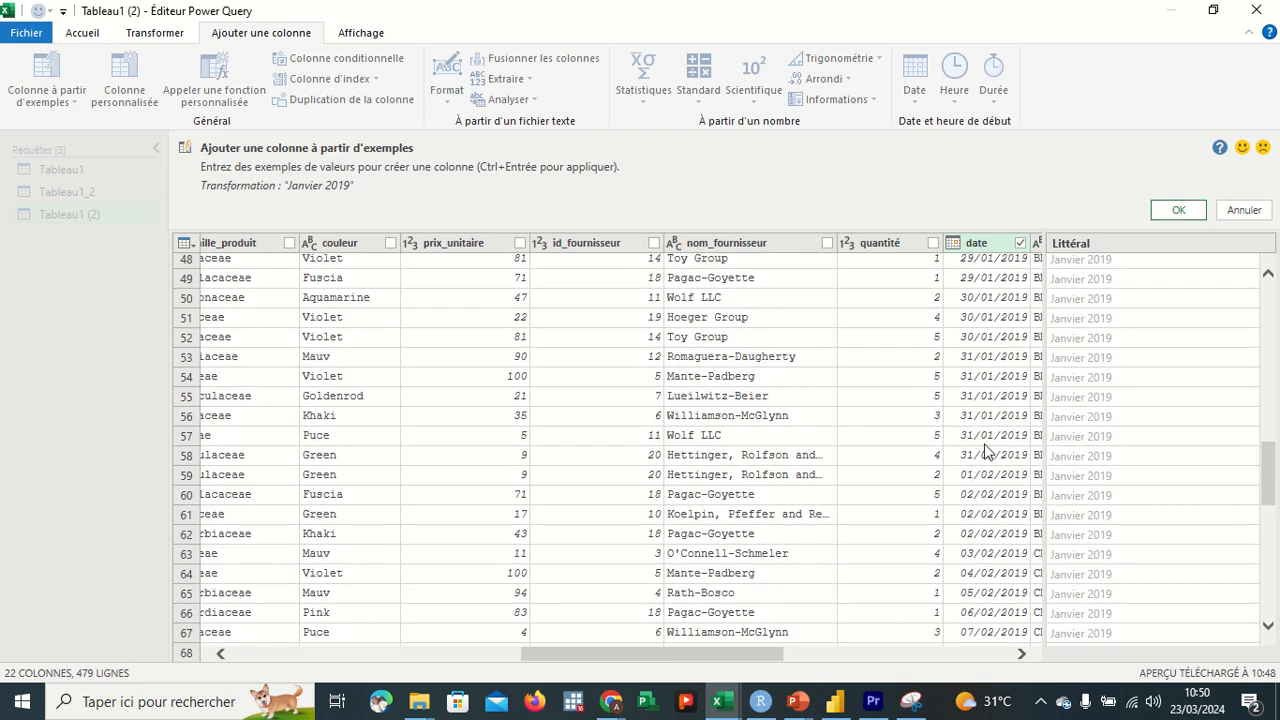
{"action": "left_click", "coordinate": [1076, 477]}
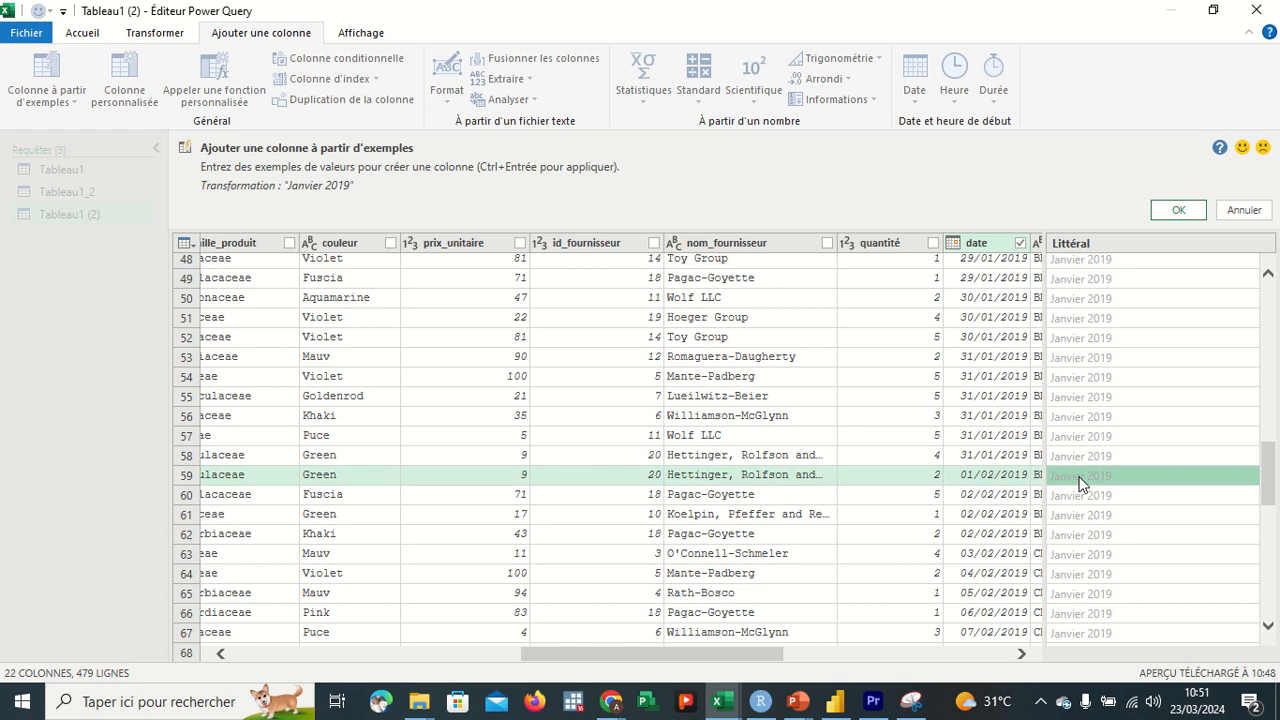
{"action": "type", "text": "f"}
{"action": "key", "text": "BackSpace"}
{"action": "type", "text": "Feve"}
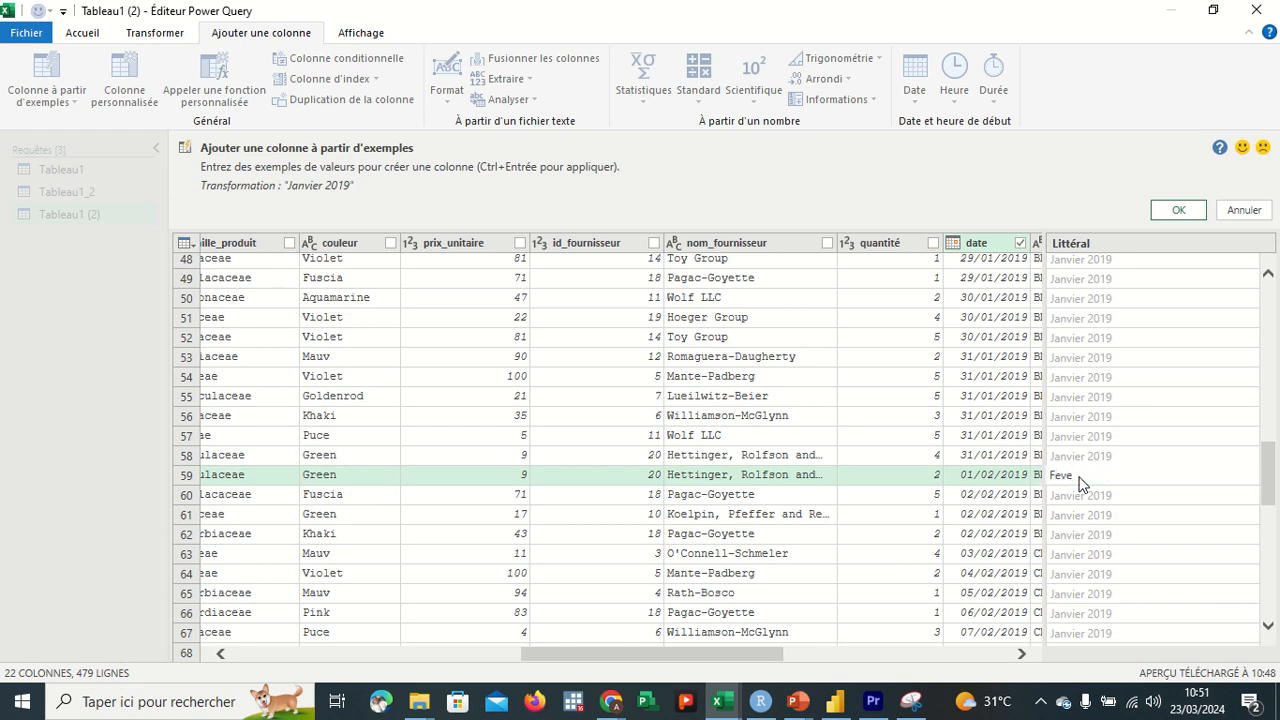
{"action": "key", "text": "BackSpace"}
{"action": "type", "text": "rier 2019"}
{"action": "key", "text": "Return"}
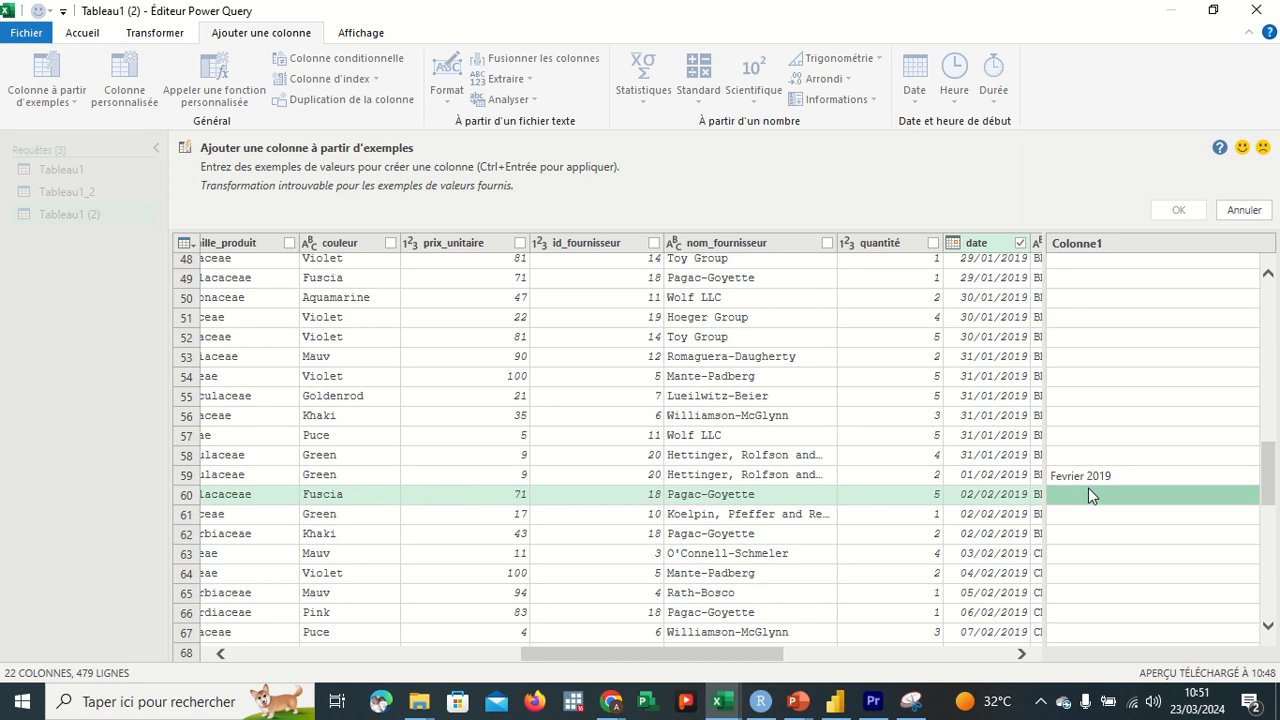
Enter "Fevrier 2019" as the example value for rows 60 and 61, dismissing the warning in between.
{"action": "left_click", "coordinate": [1088, 487]}
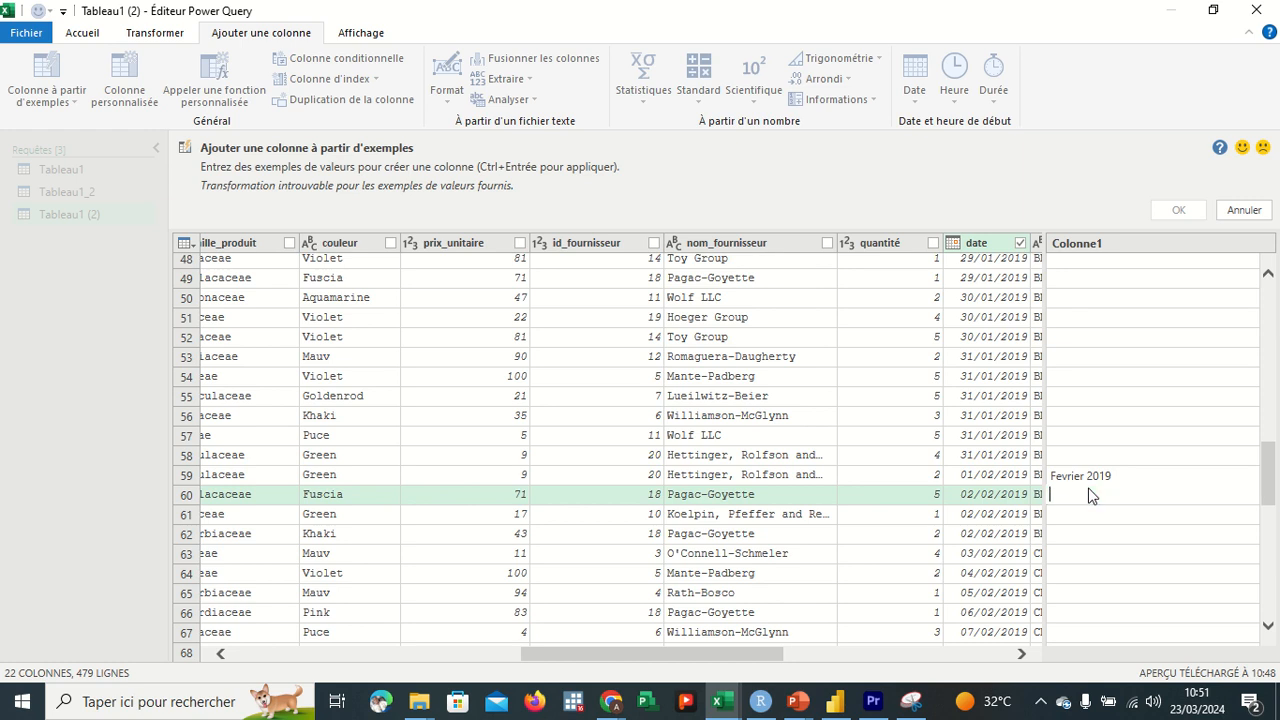
{"action": "type", "text": "Fevrier 2019"}
{"action": "key", "text": "Return"}
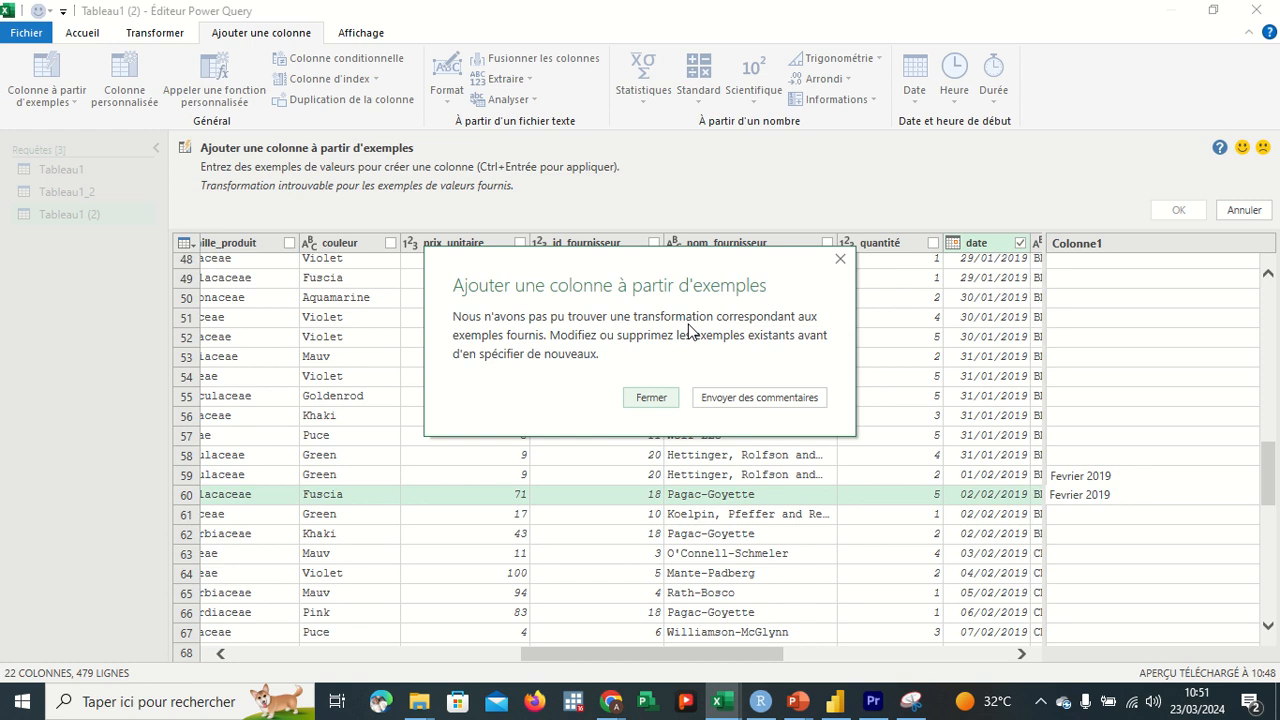
{"action": "left_click", "coordinate": [650, 398]}
{"action": "key", "text": "Return"}
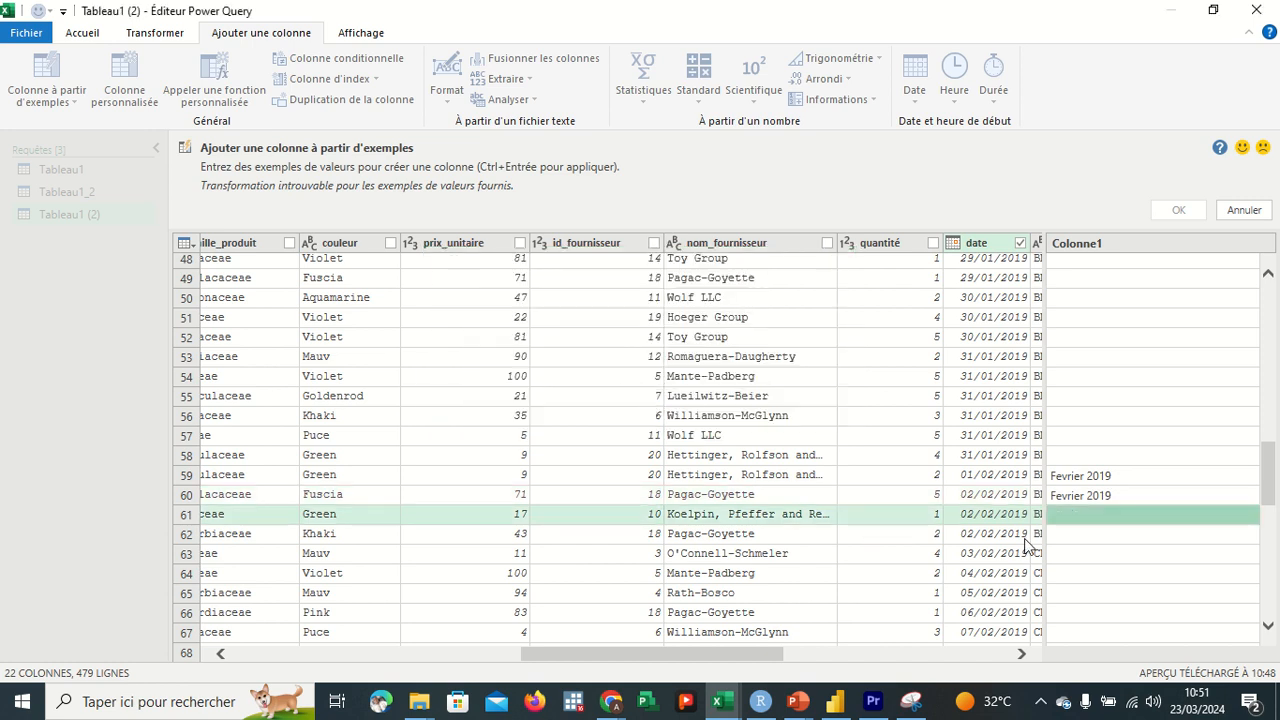
{"action": "type", "text": "Fe"}
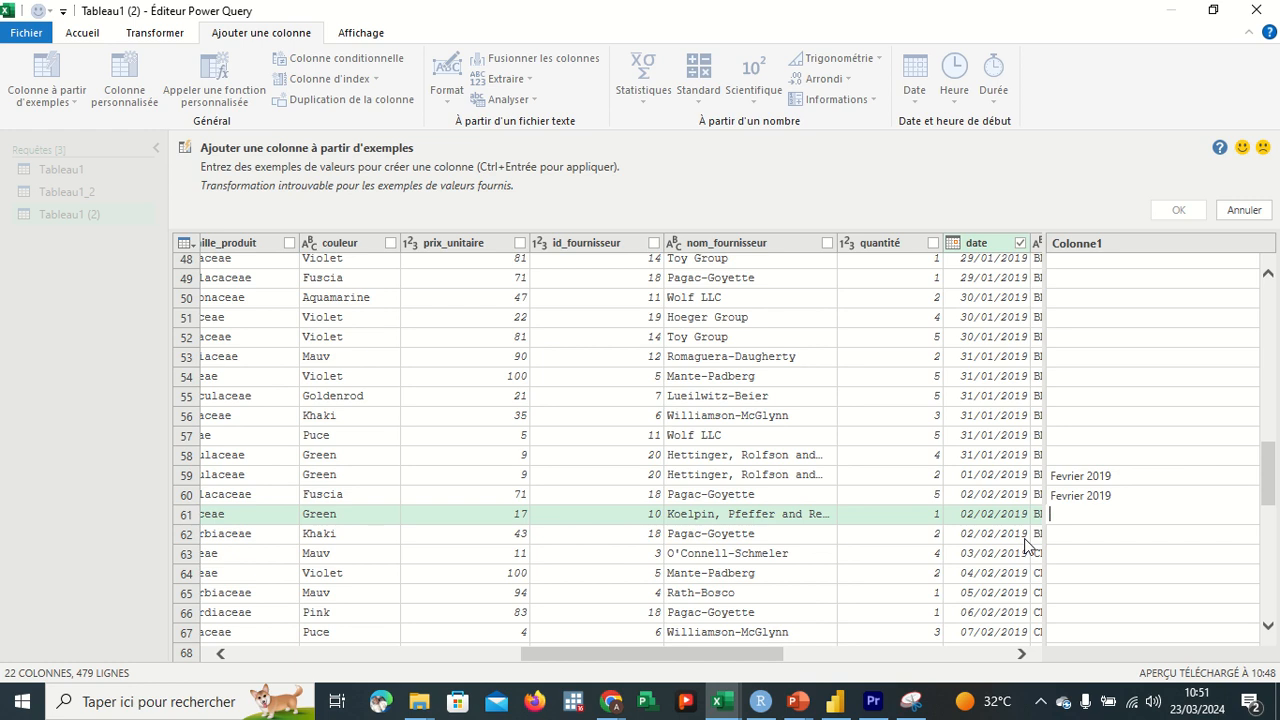
{"action": "type", "text": "vrier 2019"}
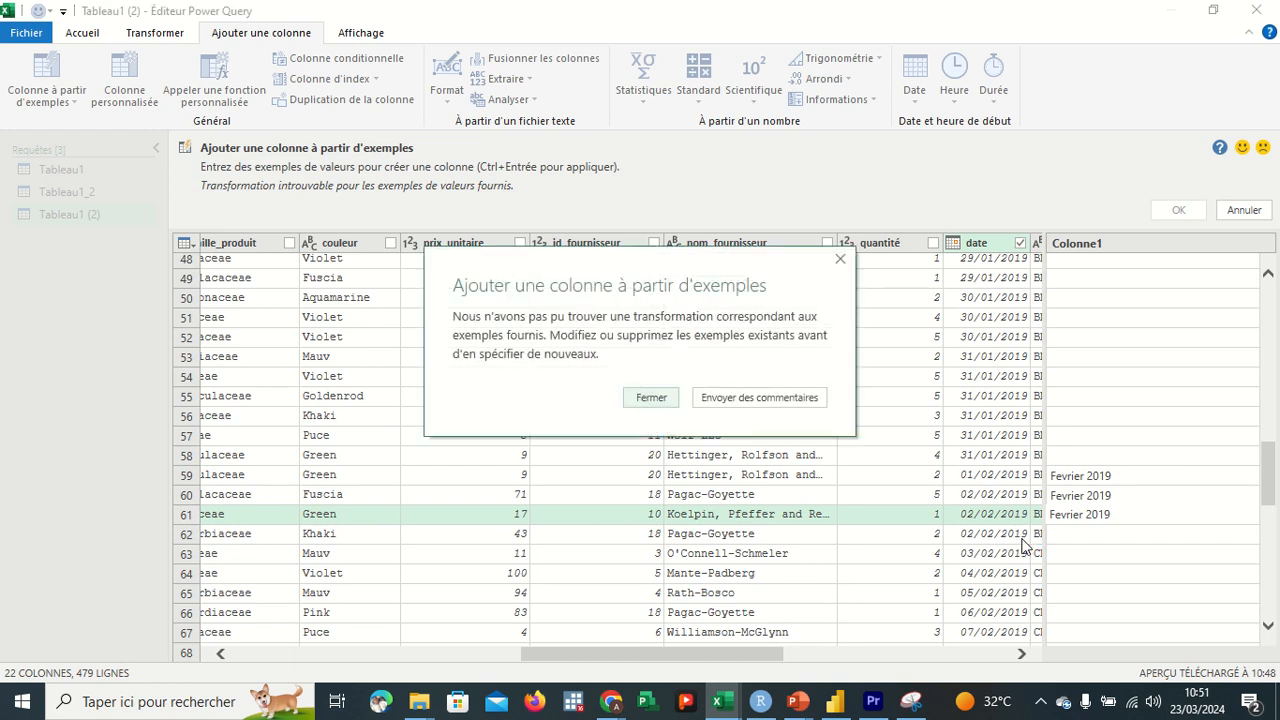
Delete all the example values from the new column and cancel adding the column from examples.
{"action": "left_click", "coordinate": [660, 400]}
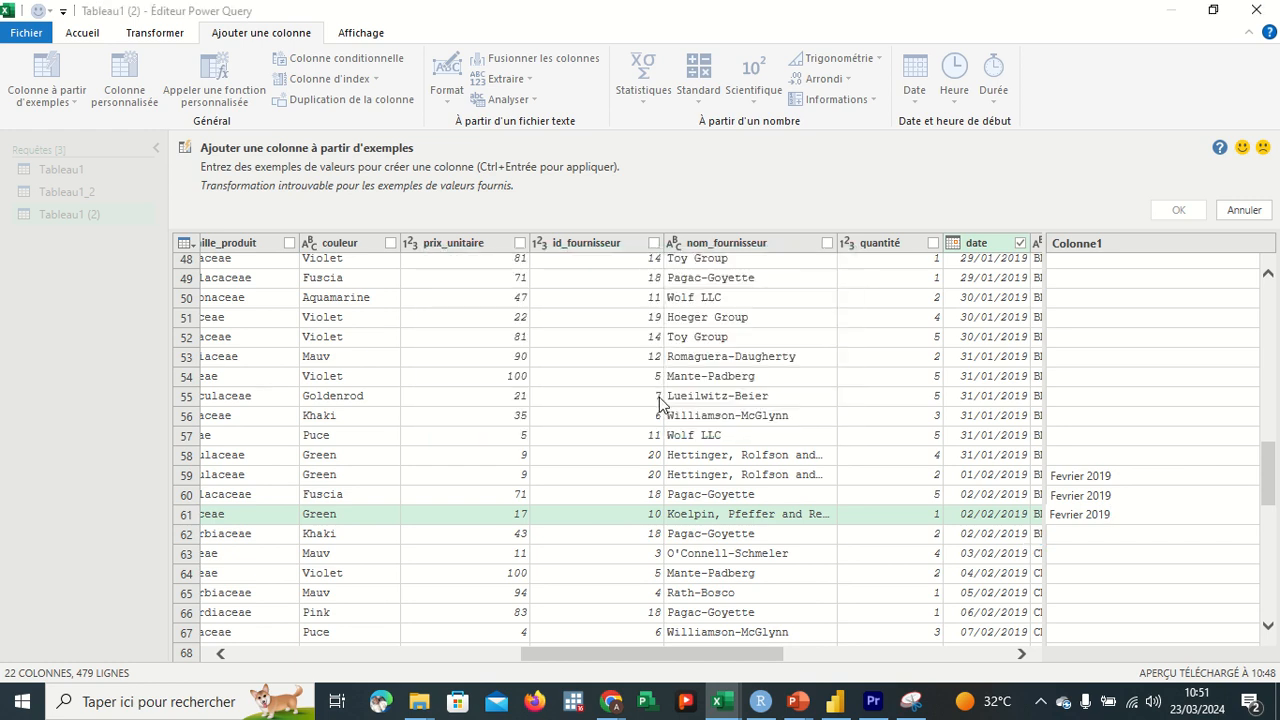
{"action": "key", "text": "Down"}
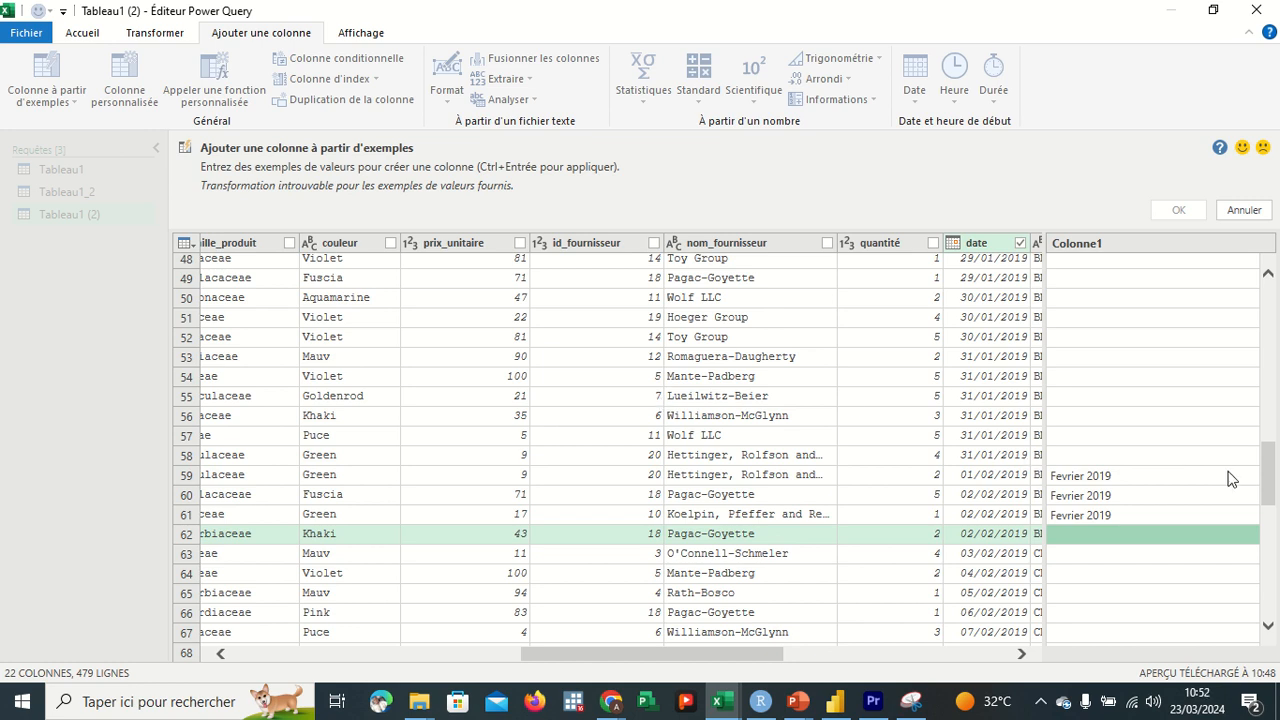
{"action": "left_click_drag", "start_coordinate": [1270, 472], "coordinate": [1270, 272]}
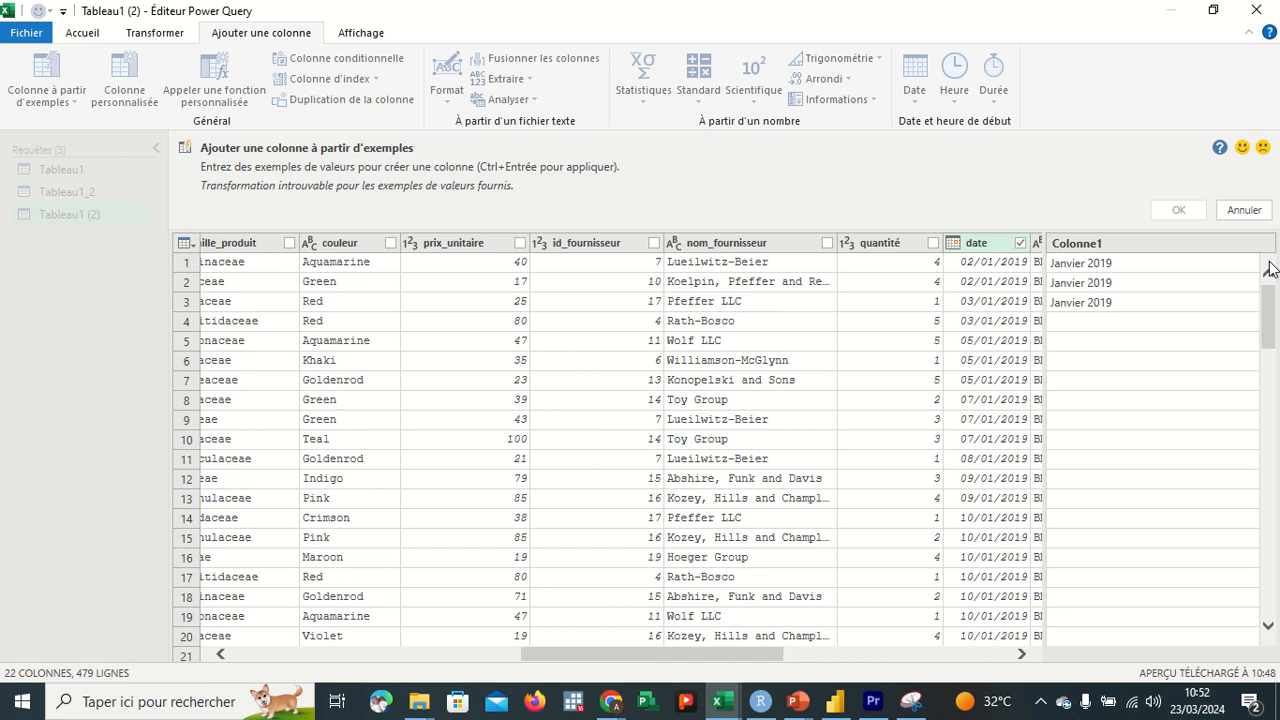
{"action": "left_click", "coordinate": [1121, 243]}
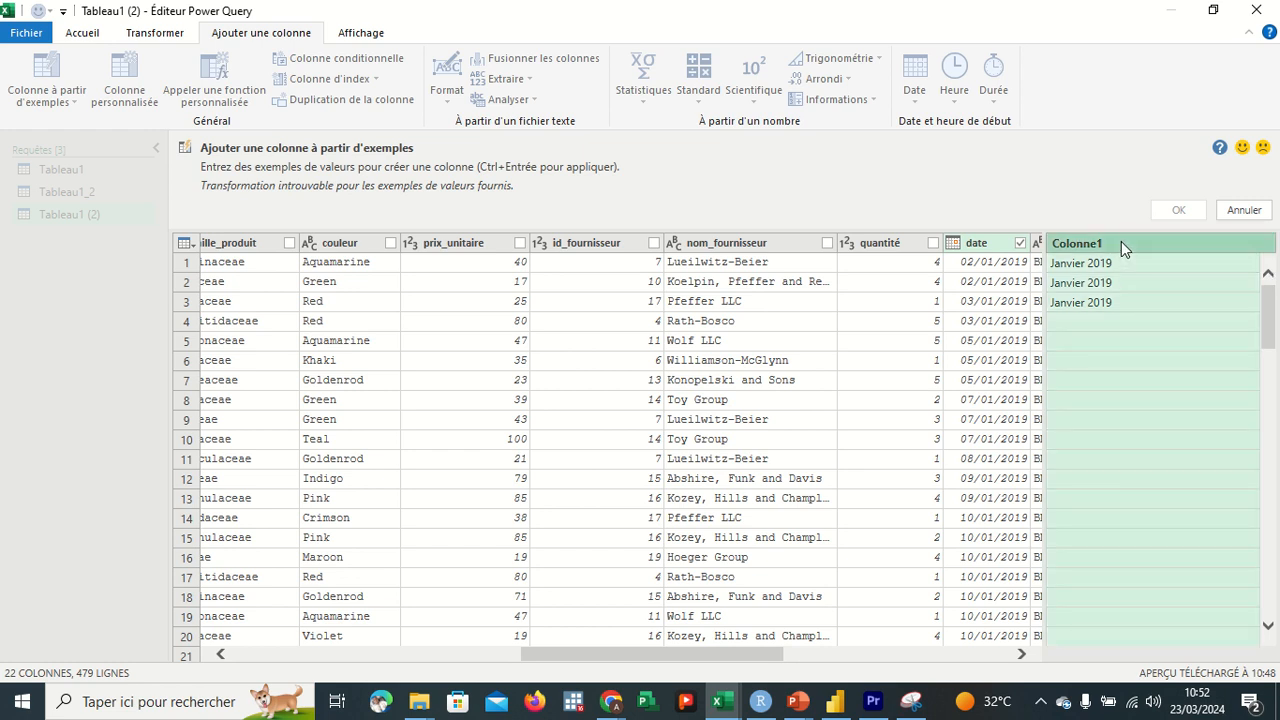
{"action": "right_click", "coordinate": [1121, 243]}
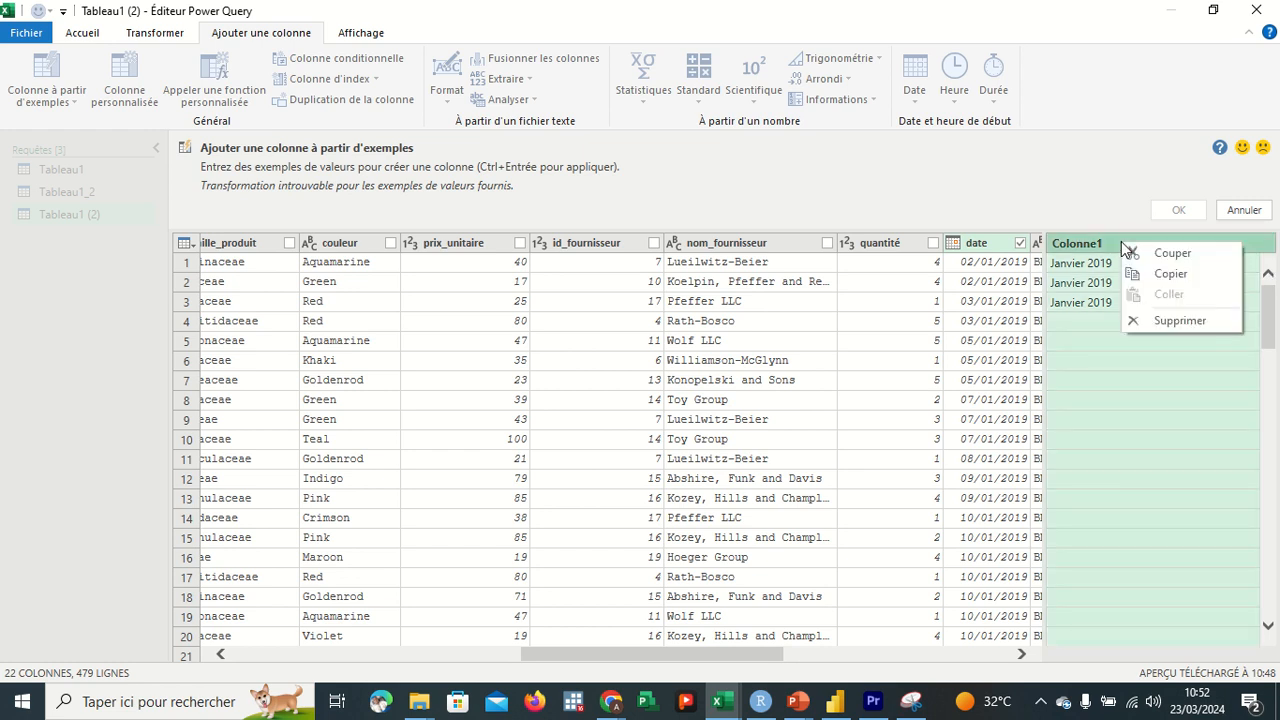
{"action": "left_click", "coordinate": [1171, 321]}
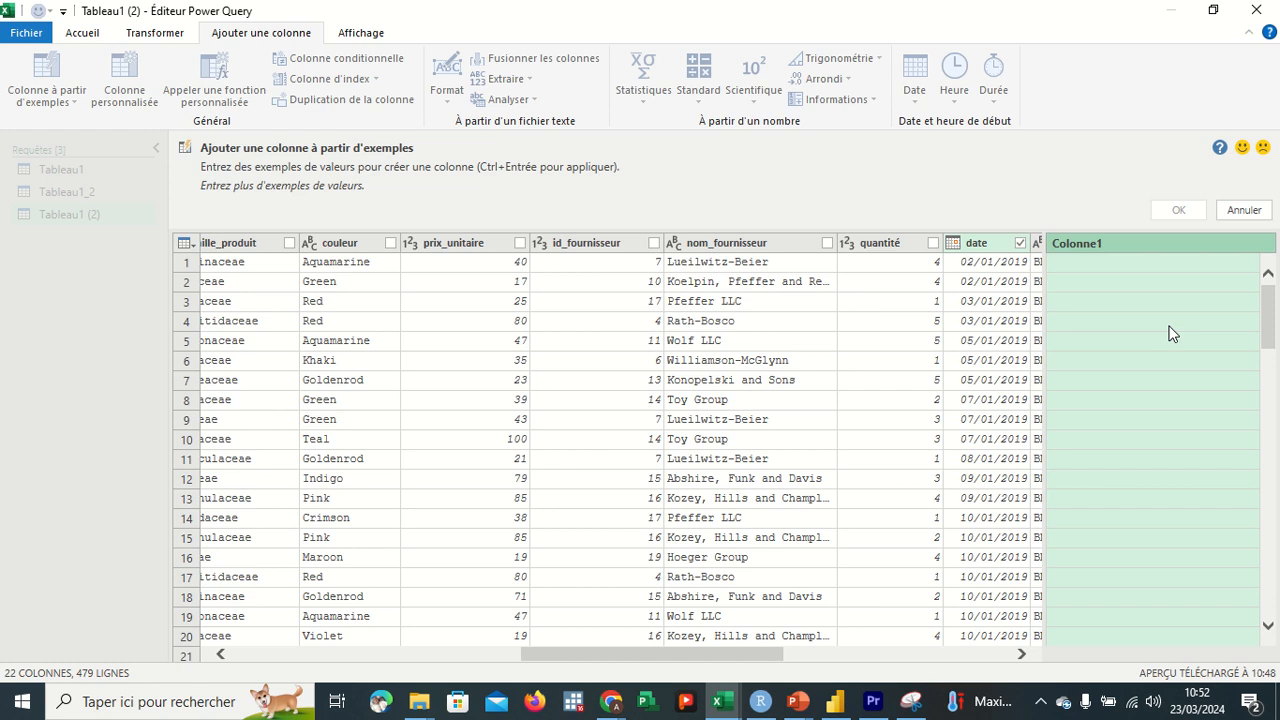
{"action": "left_click", "coordinate": [1240, 212]}
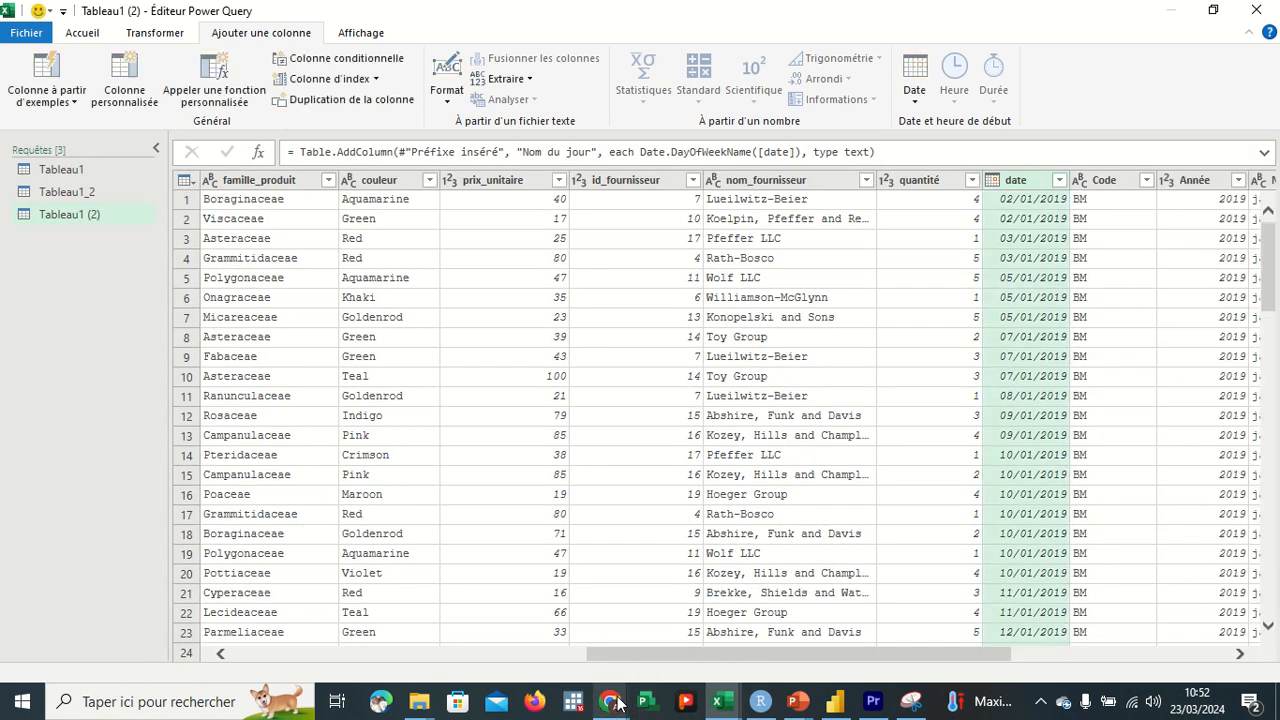
Switch to the Google Meet call in Chrome to check the participants and return to the Power Query editor.
{"action": "mouse_move", "coordinate": [617, 703]}
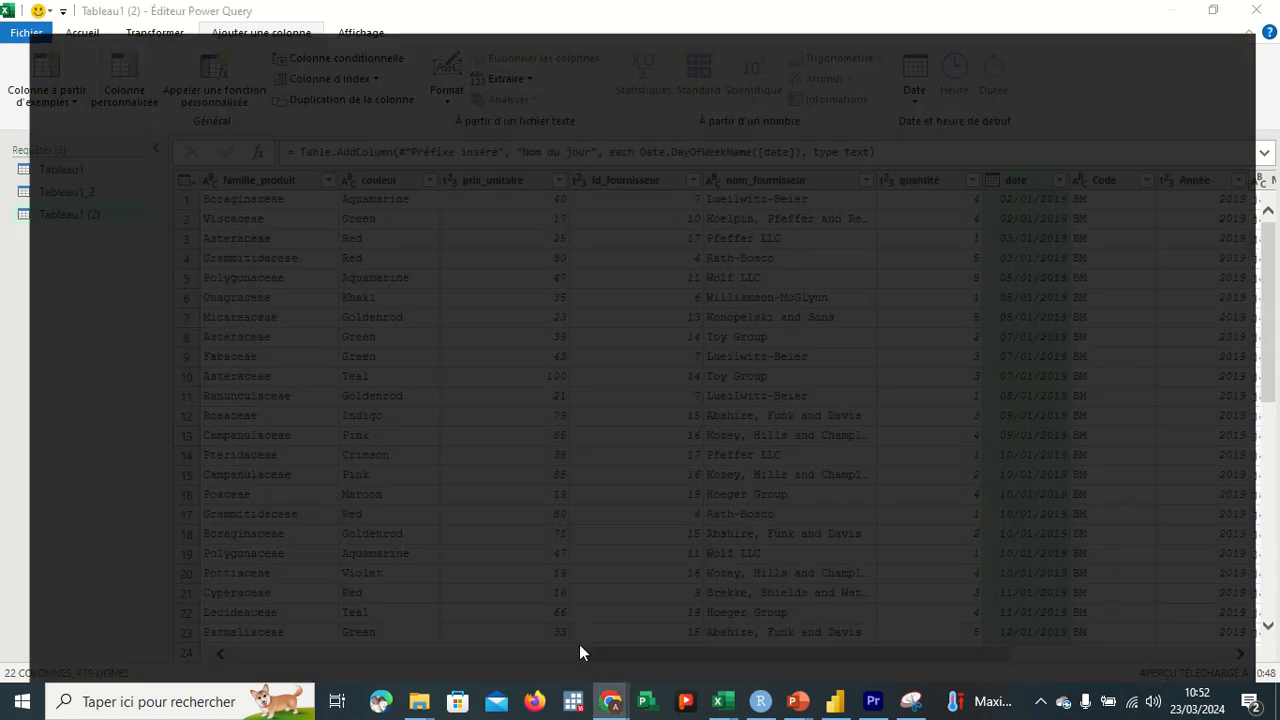
{"action": "left_click", "coordinate": [579, 644]}
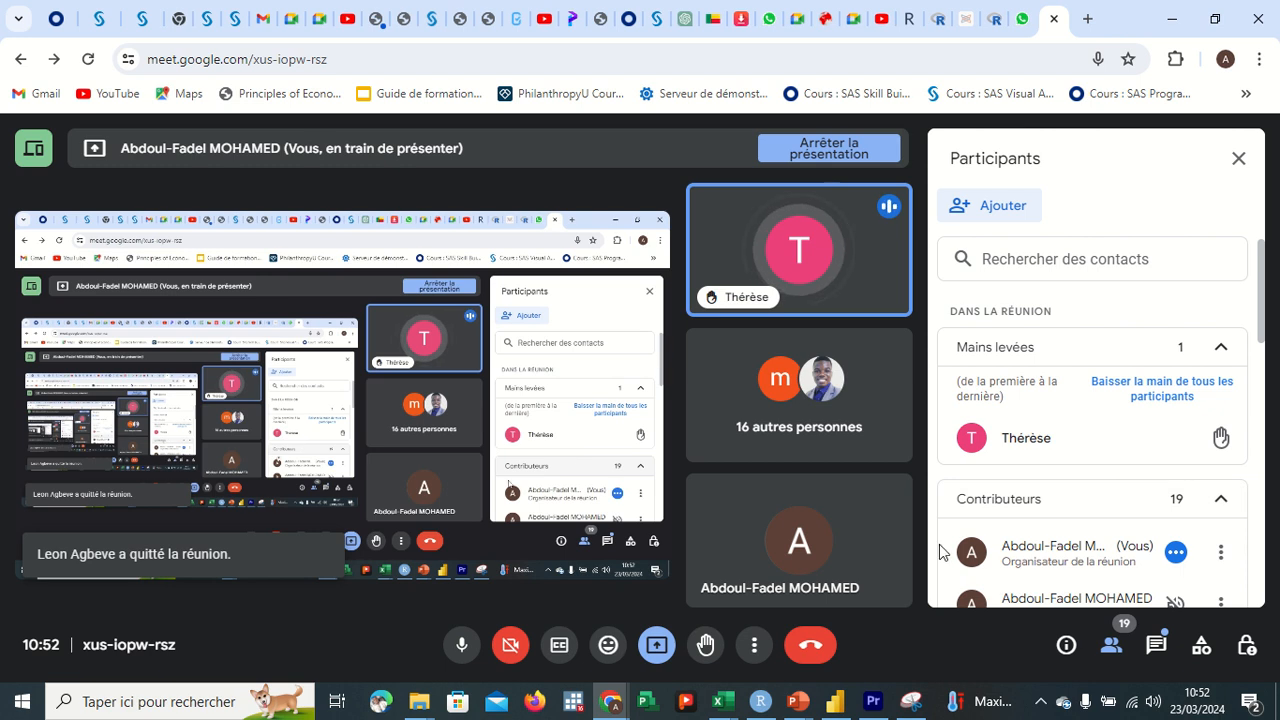
{"action": "mouse_move", "coordinate": [723, 716]}
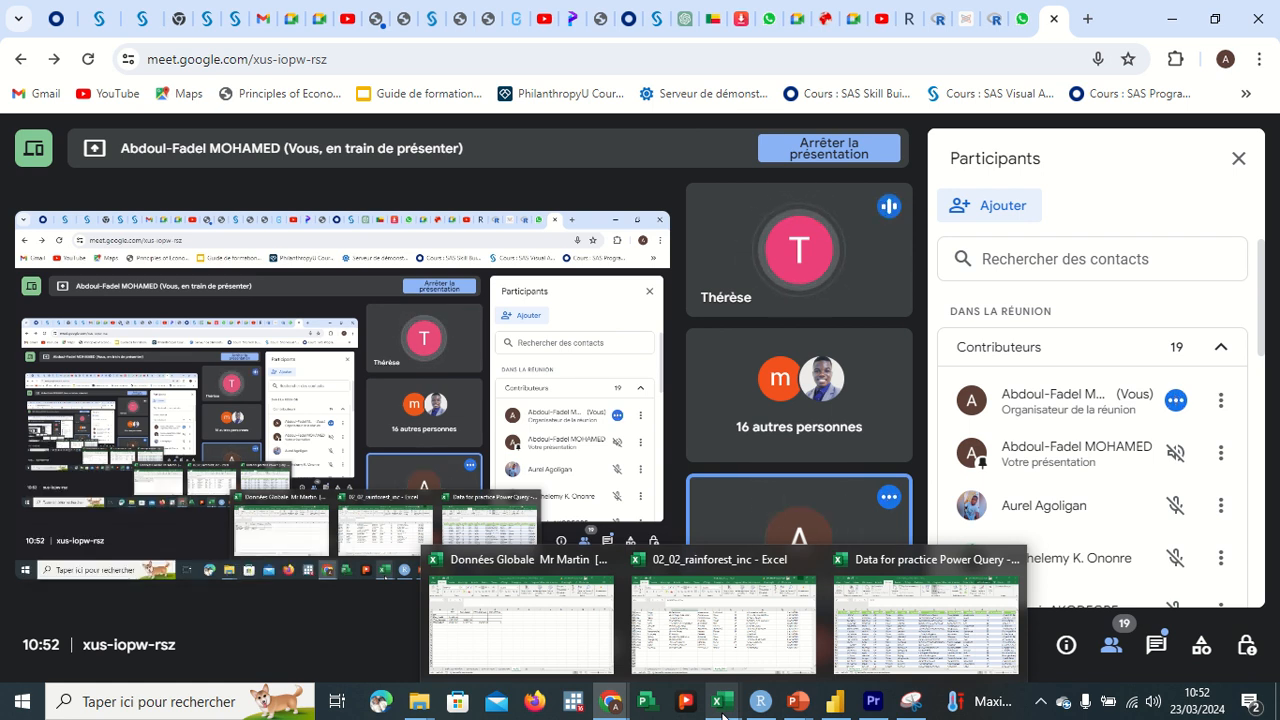
{"action": "left_click", "coordinate": [926, 620]}
{"action": "left_click", "coordinate": [1134, 416]}
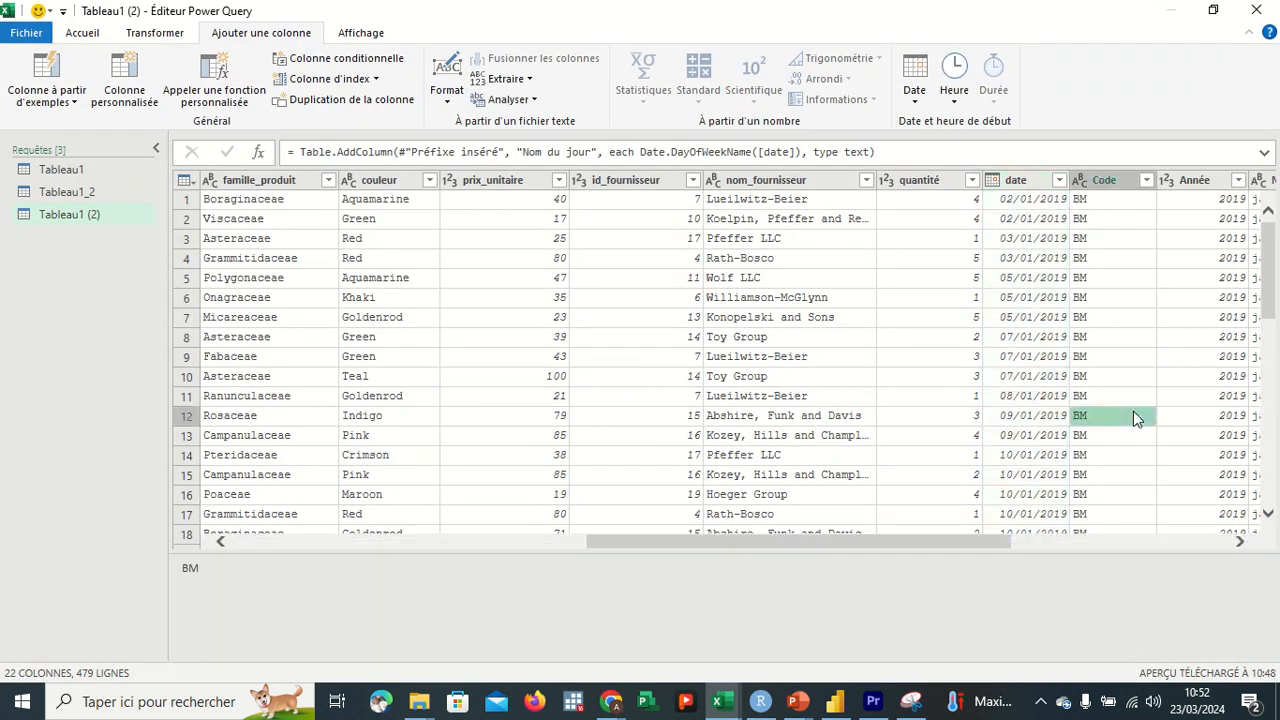
Review the data source settings of the active workbook and close them.
{"action": "scroll", "coordinate": [1134, 416], "scroll_direction": "right", "scroll_amount": 5}
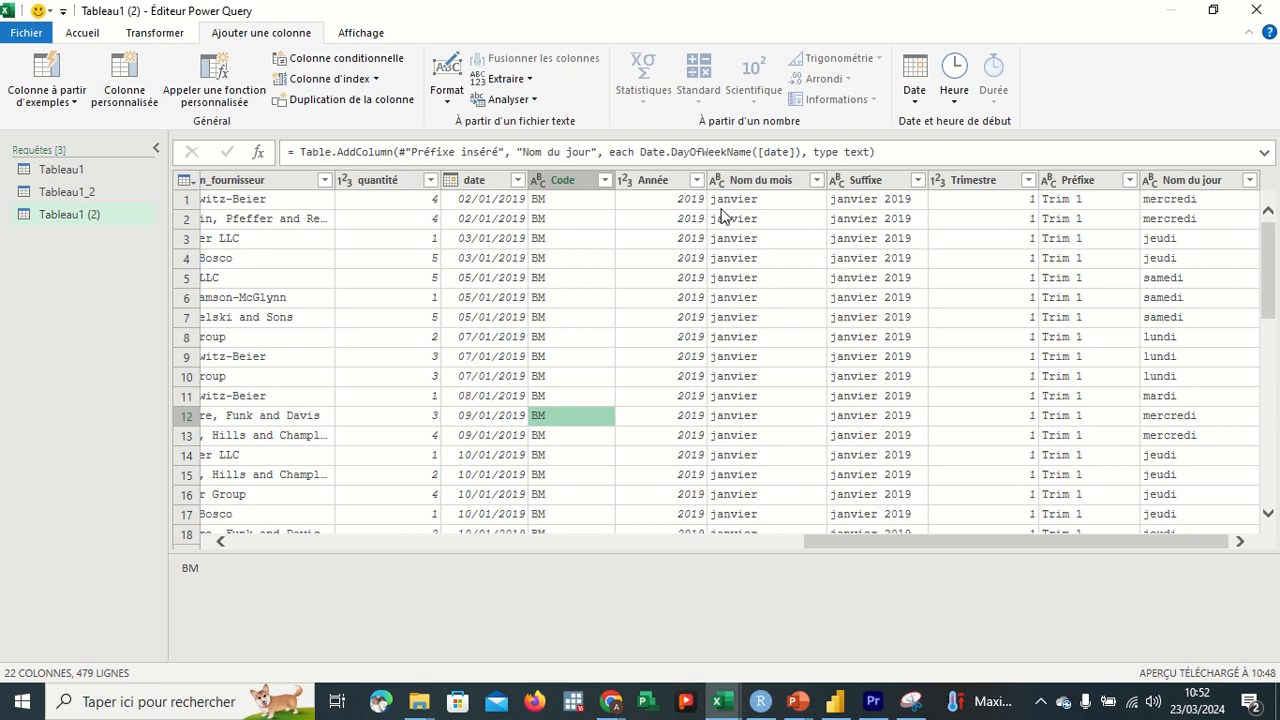
{"action": "left_click", "coordinate": [76, 33]}
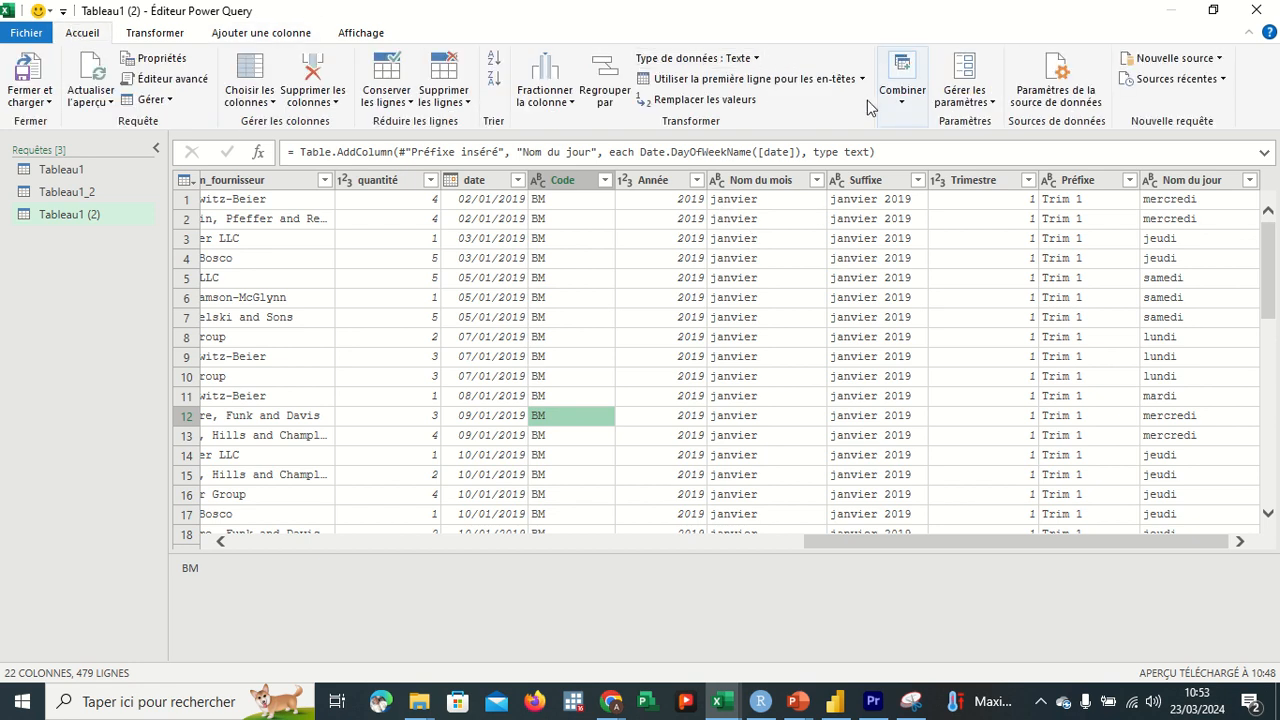
{"action": "left_click", "coordinate": [1038, 94]}
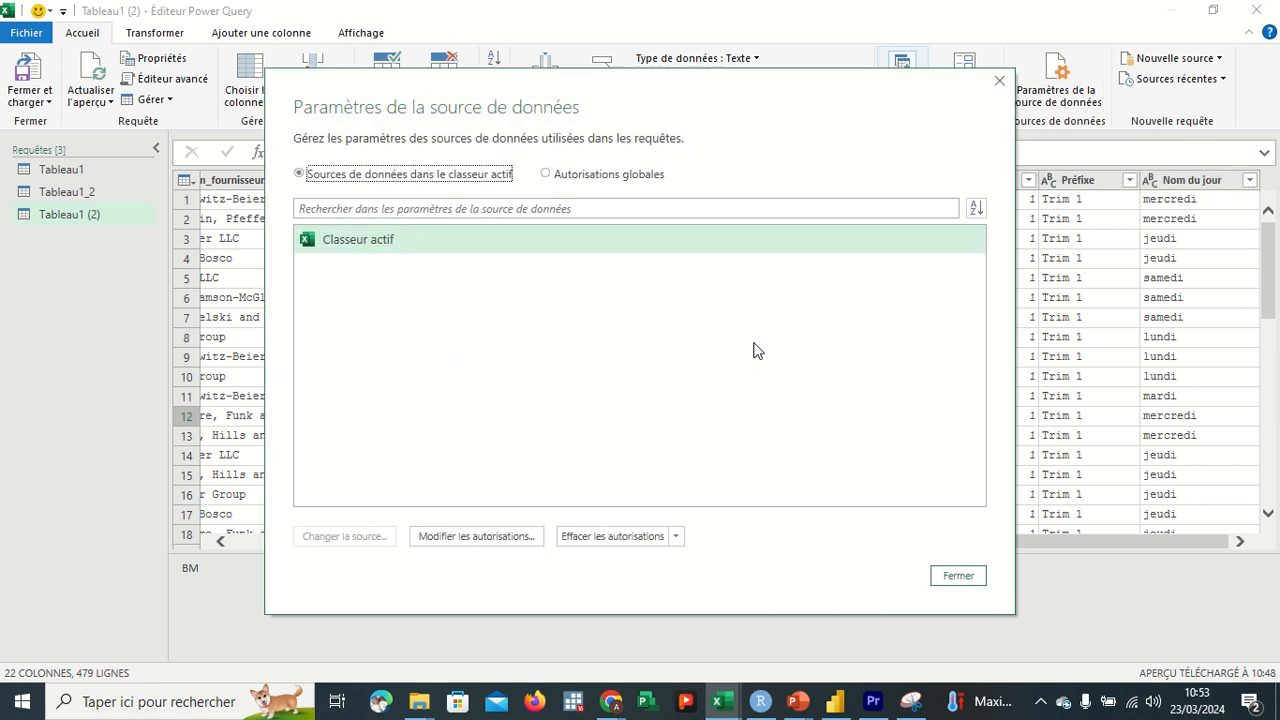
{"action": "left_click", "coordinate": [999, 81]}
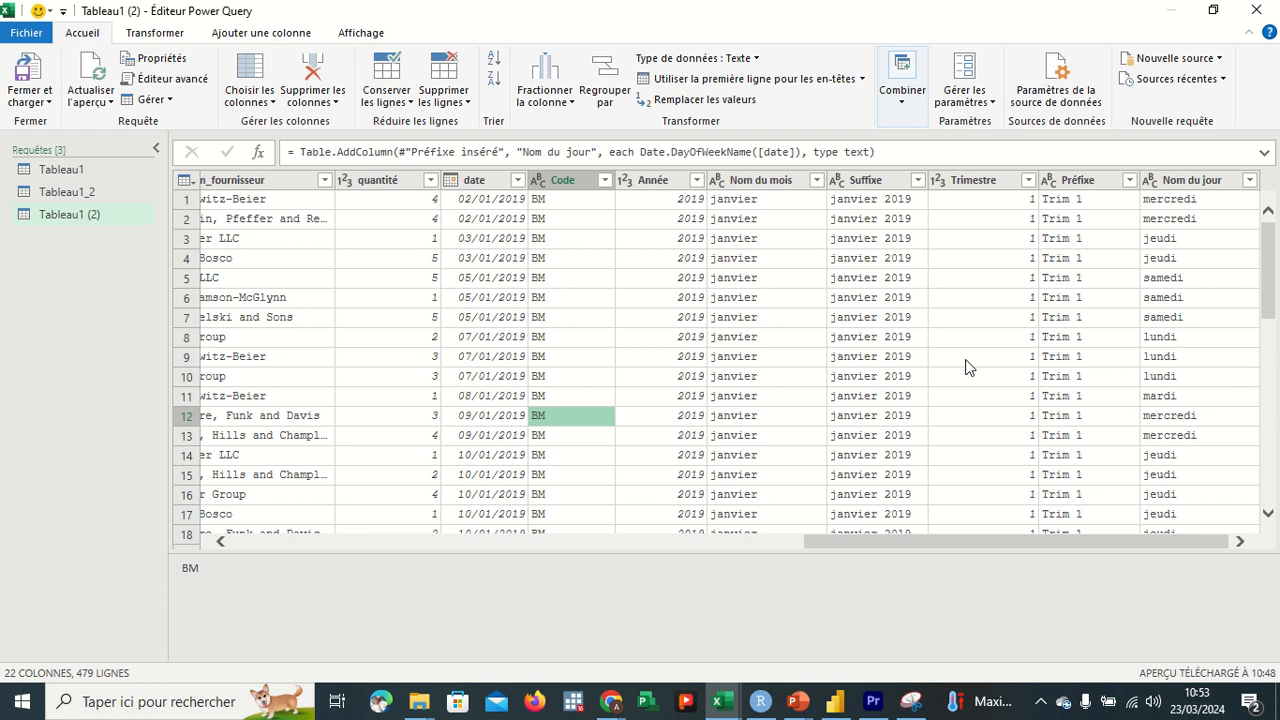
Start a new column from examples based on the selected prix_unitaire and quantité columns.
{"action": "left_click_drag", "start_coordinate": [900, 543], "coordinate": [1017, 546]}
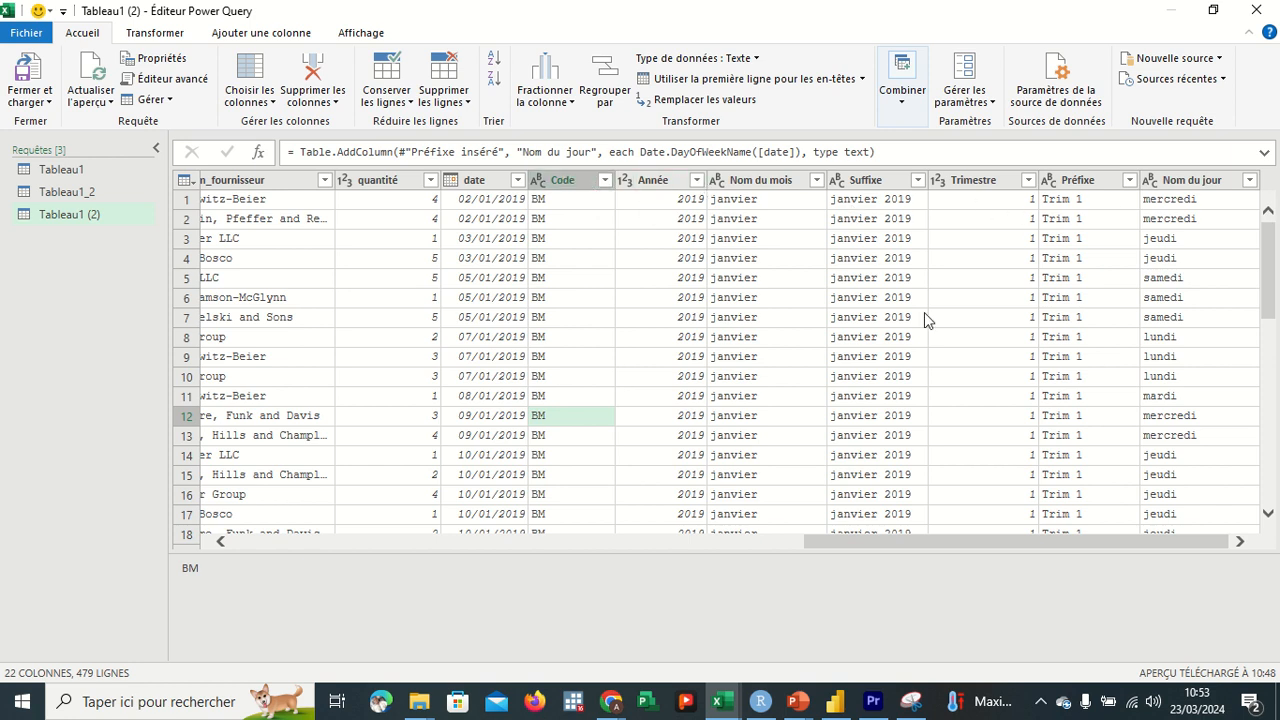
{"action": "scroll", "coordinate": [924, 318], "scroll_direction": "left", "scroll_amount": 3}
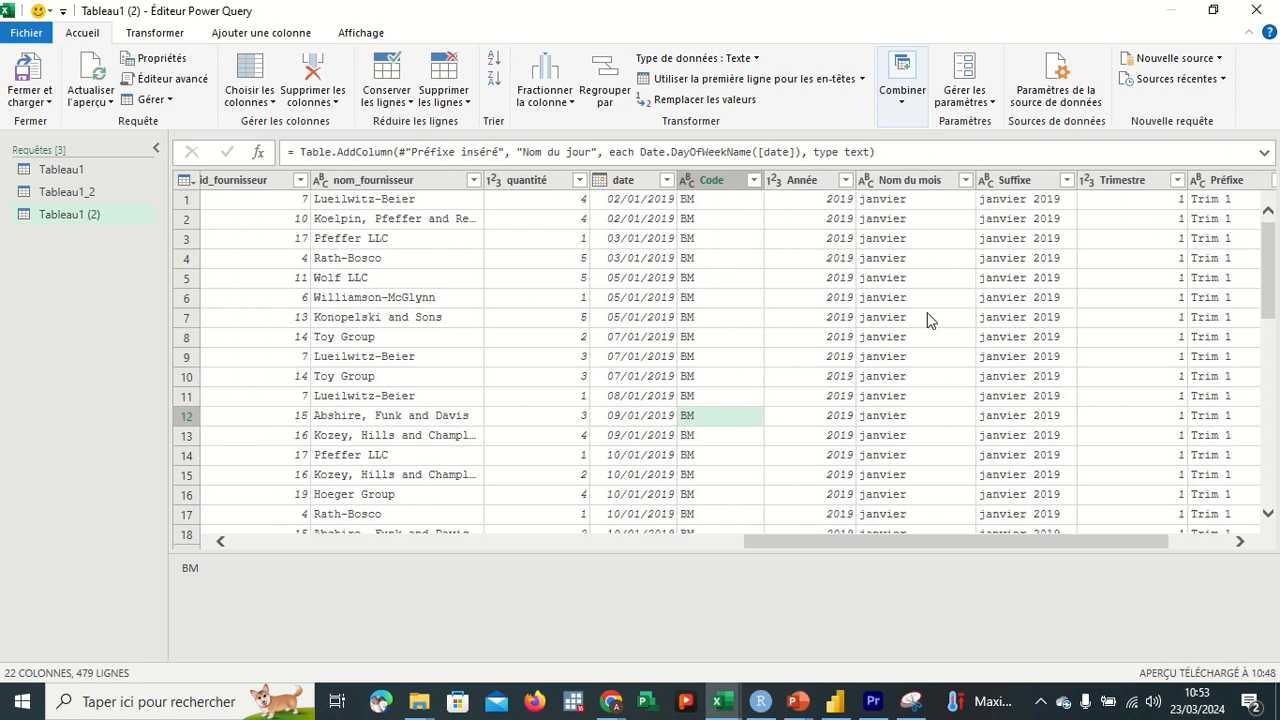
{"action": "left_click", "coordinate": [556, 183]}
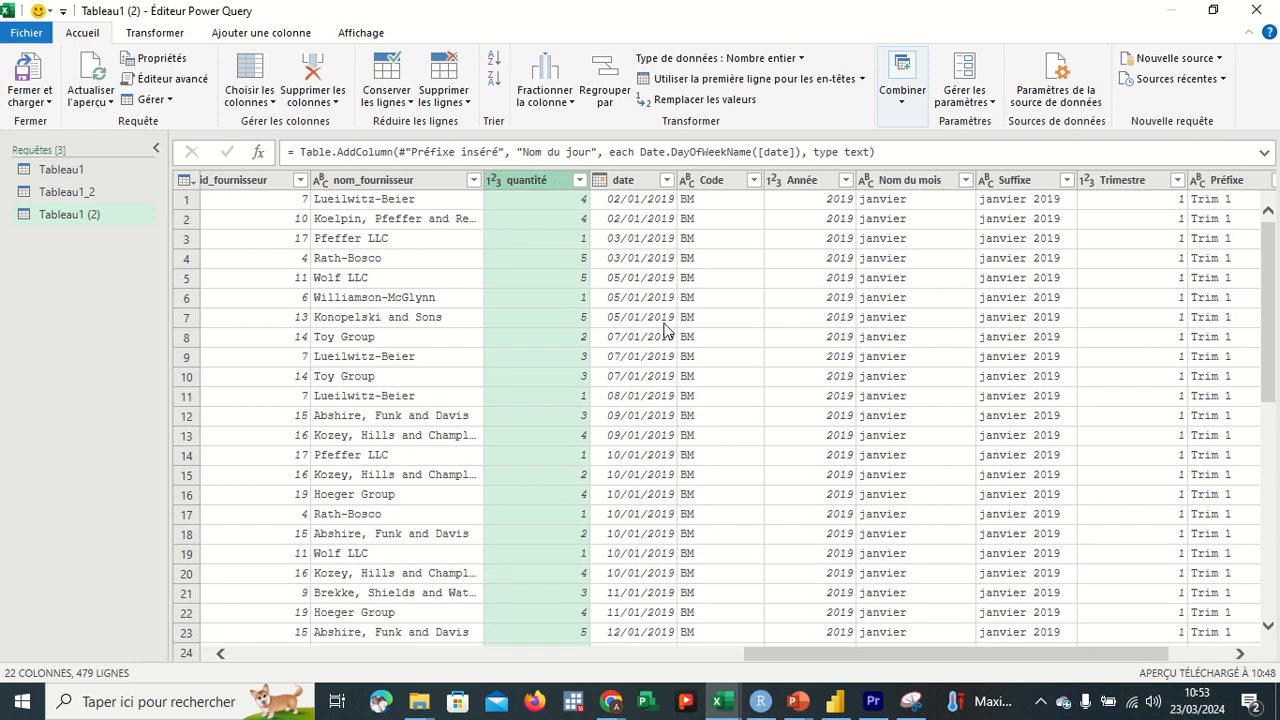
{"action": "scroll", "coordinate": [666, 330], "scroll_direction": "left", "scroll_amount": 6}
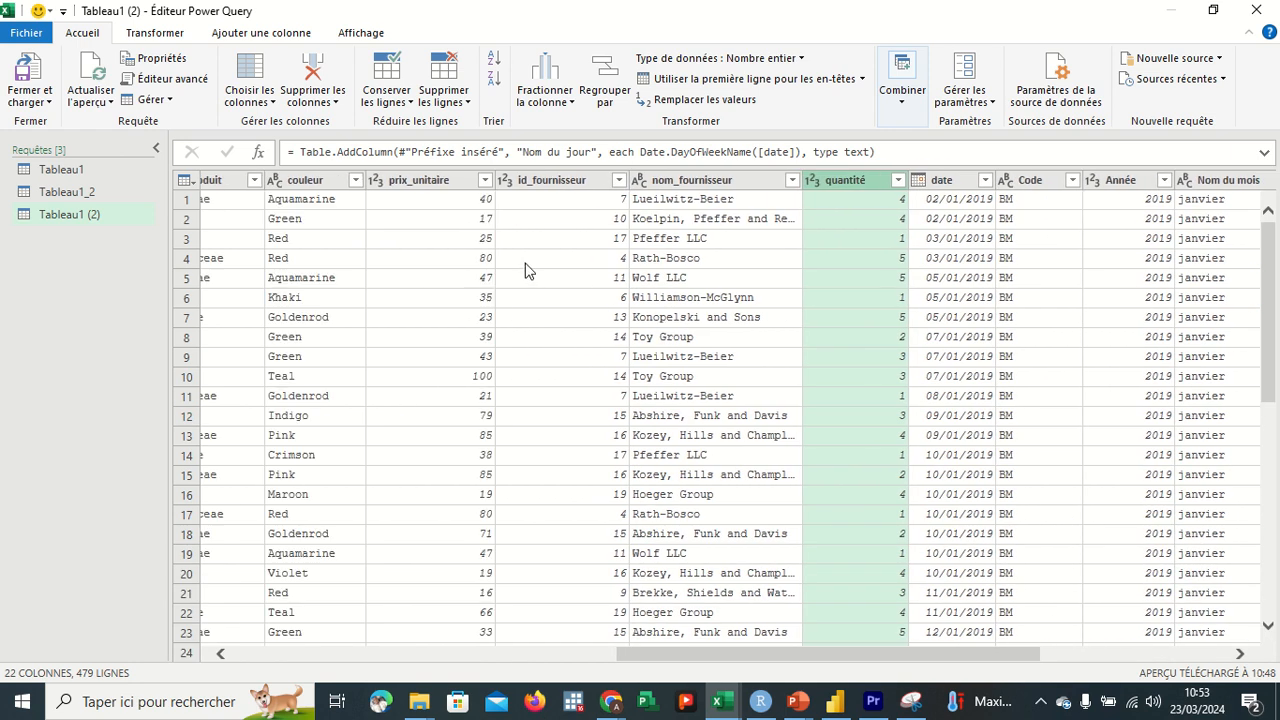
{"action": "left_click", "coordinate": [436, 180]}
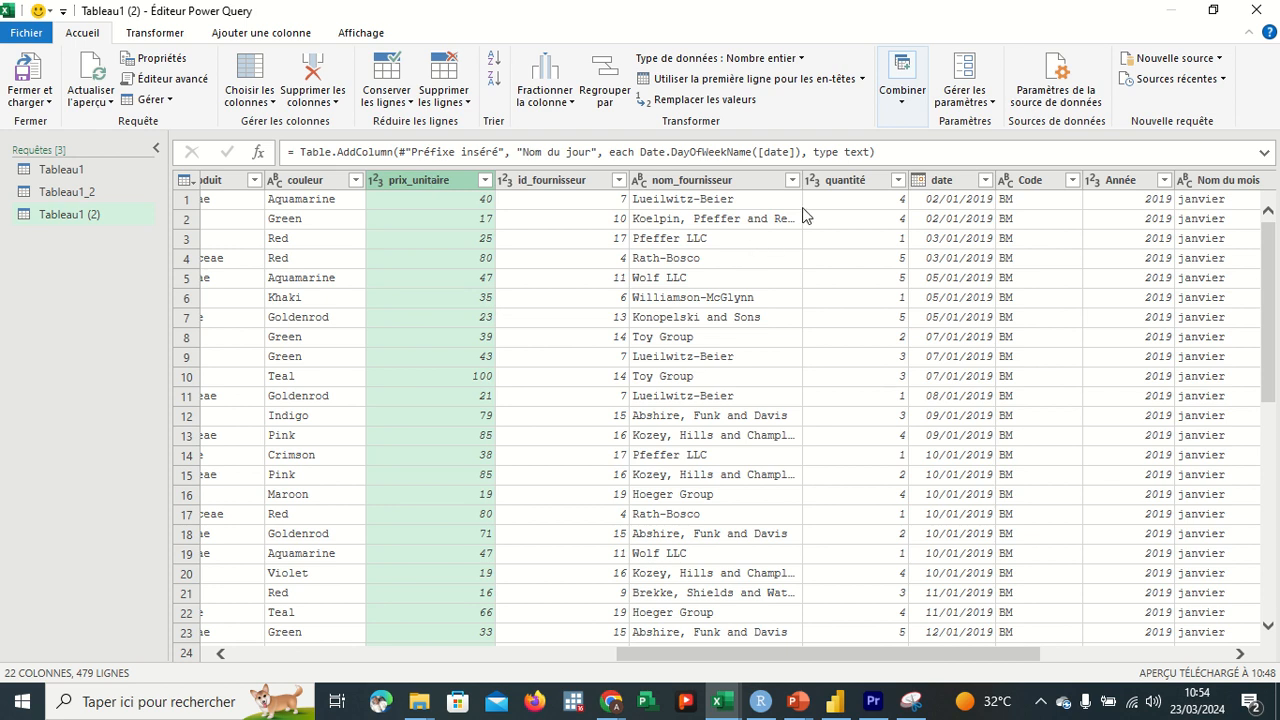
{"action": "left_click", "coordinate": [855, 186], "text": "ctrl"}
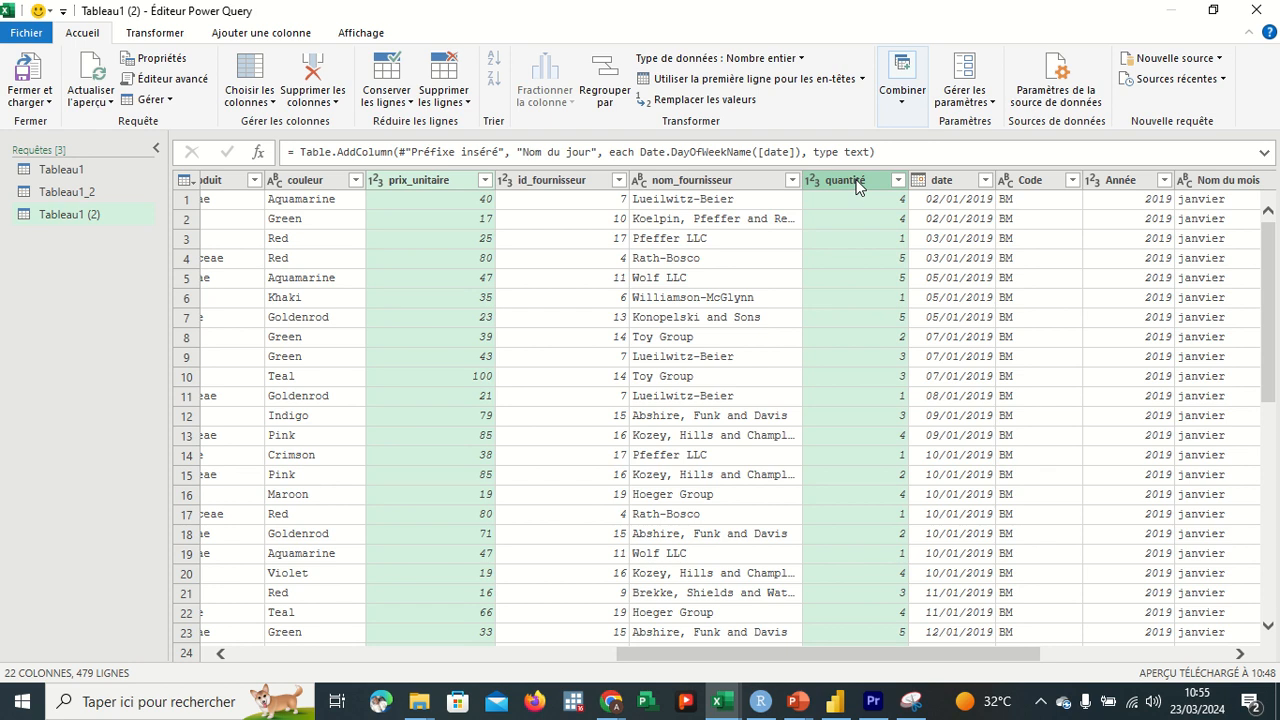
{"action": "left_click", "coordinate": [258, 35]}
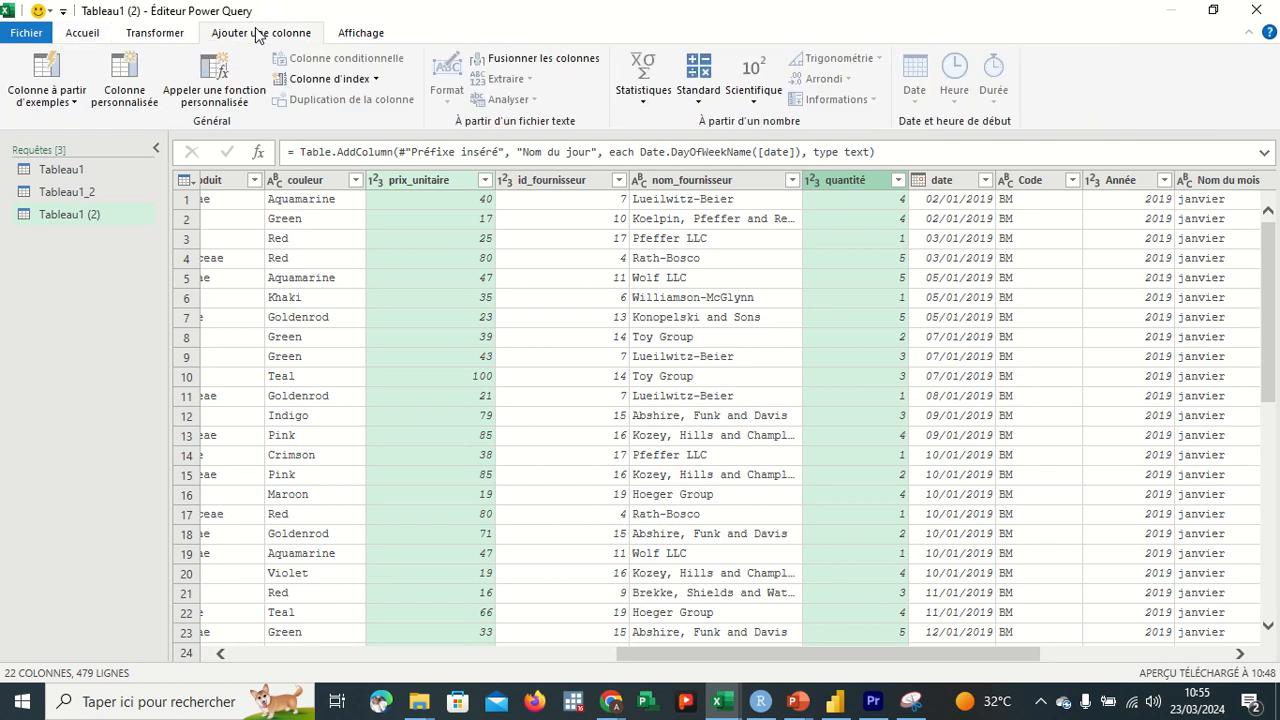
{"action": "left_click", "coordinate": [60, 108]}
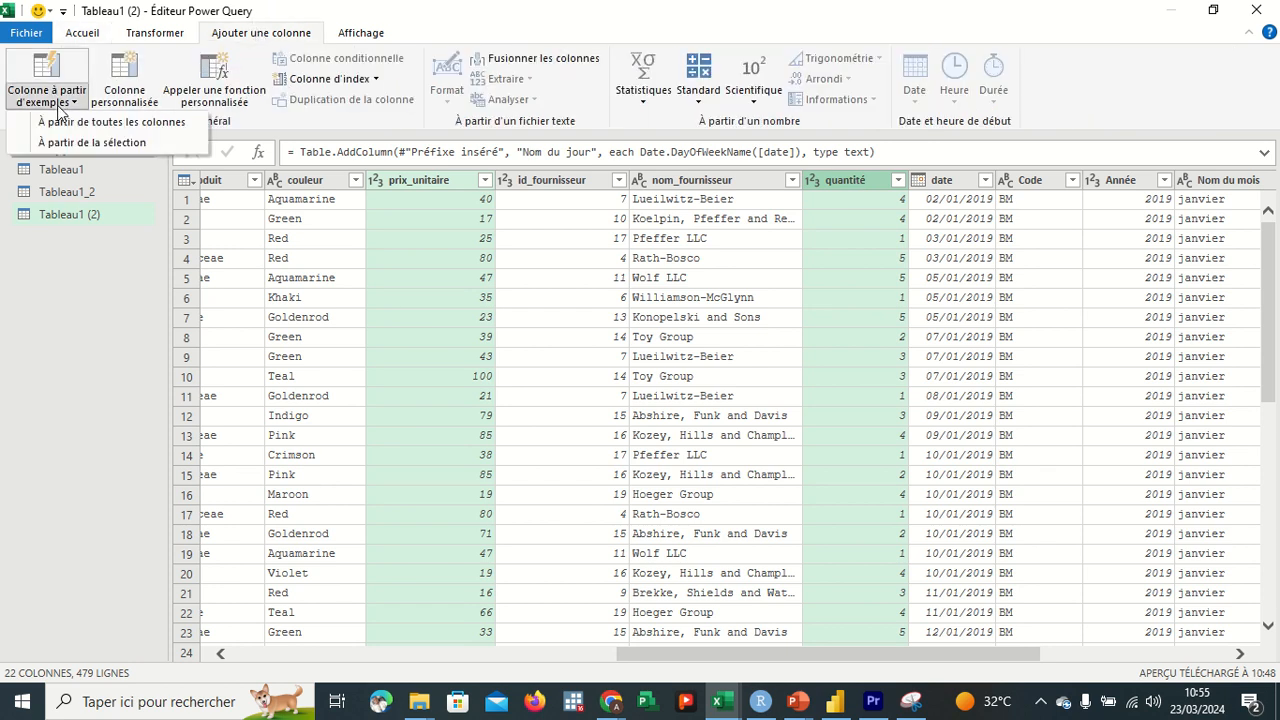
{"action": "left_click", "coordinate": [79, 140]}
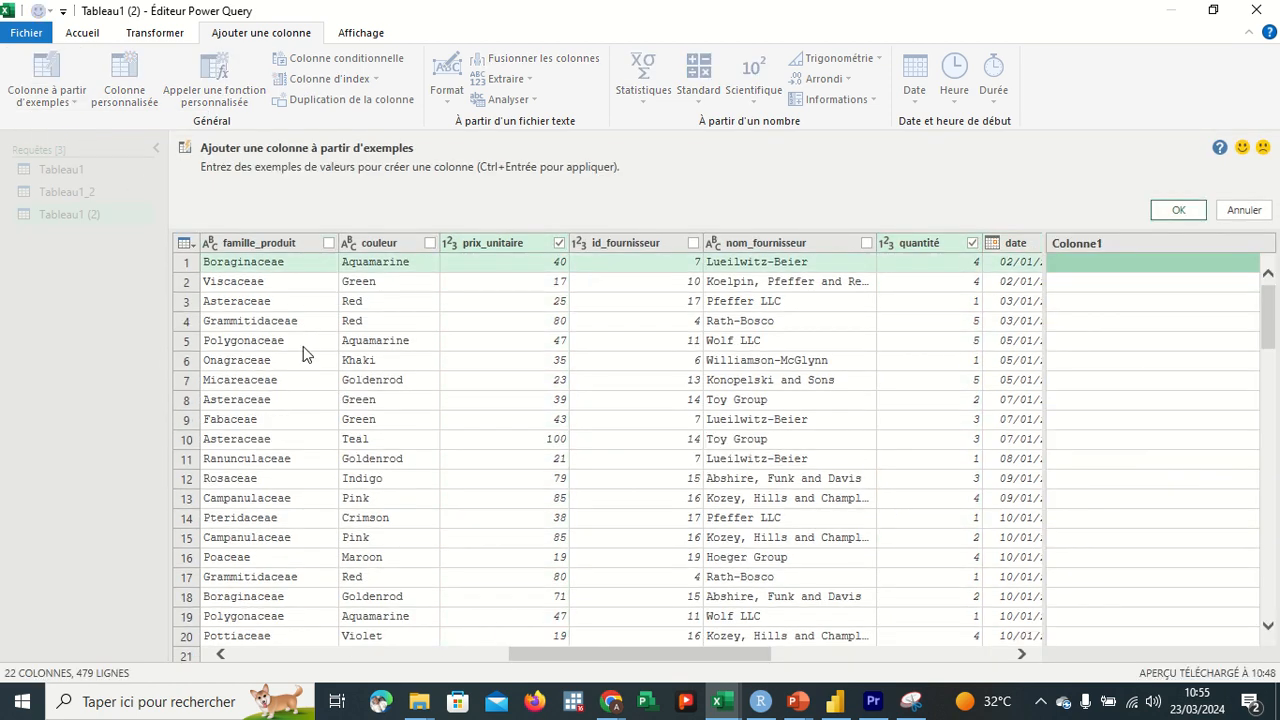
Try "PRODUIT" as the example value for row 1 of the new column and erase it.
{"action": "scroll", "coordinate": [305, 355], "scroll_direction": "right", "scroll_amount": 10}
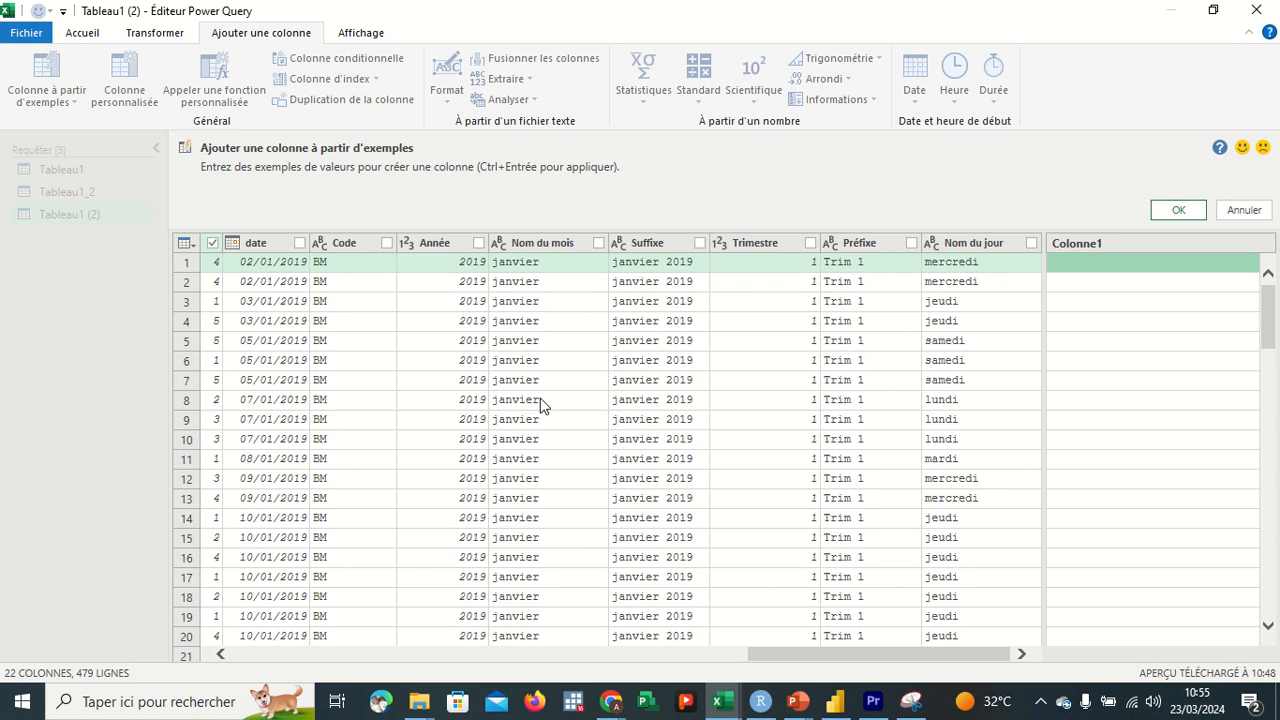
{"action": "scroll", "coordinate": [540, 403], "scroll_direction": "left", "scroll_amount": 8}
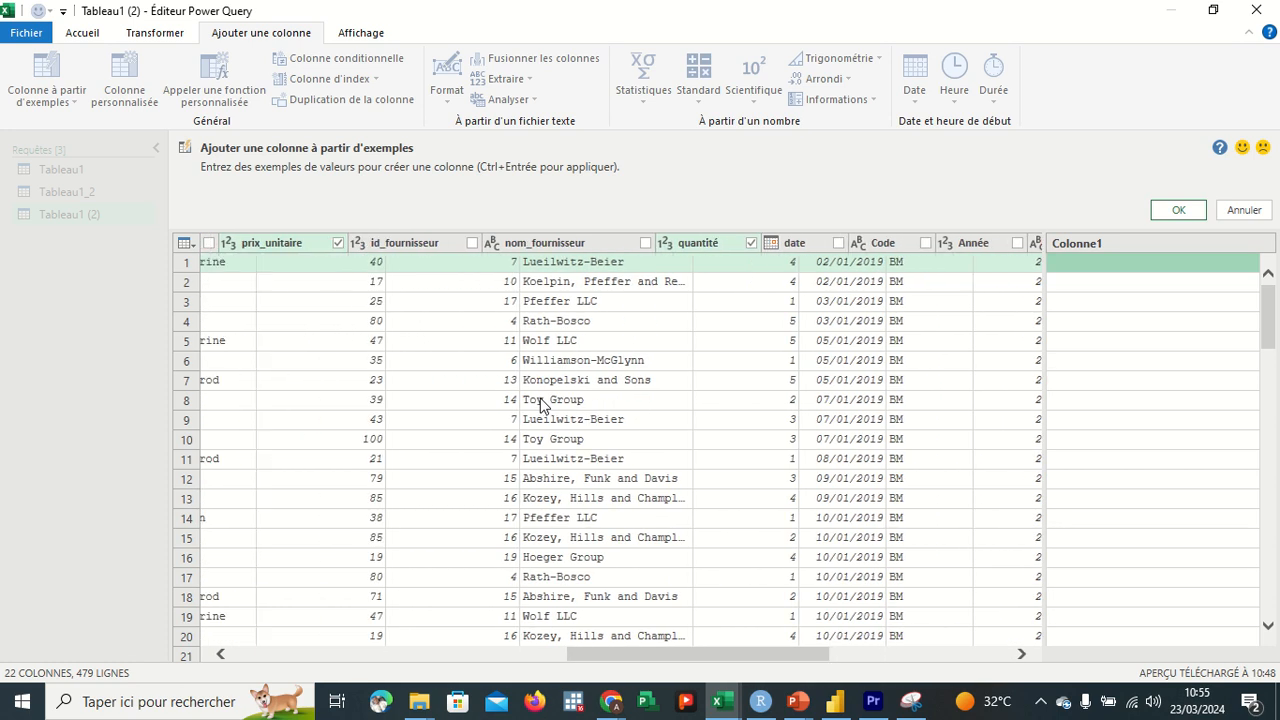
{"action": "scroll", "coordinate": [540, 403], "scroll_direction": "left", "scroll_amount": 2}
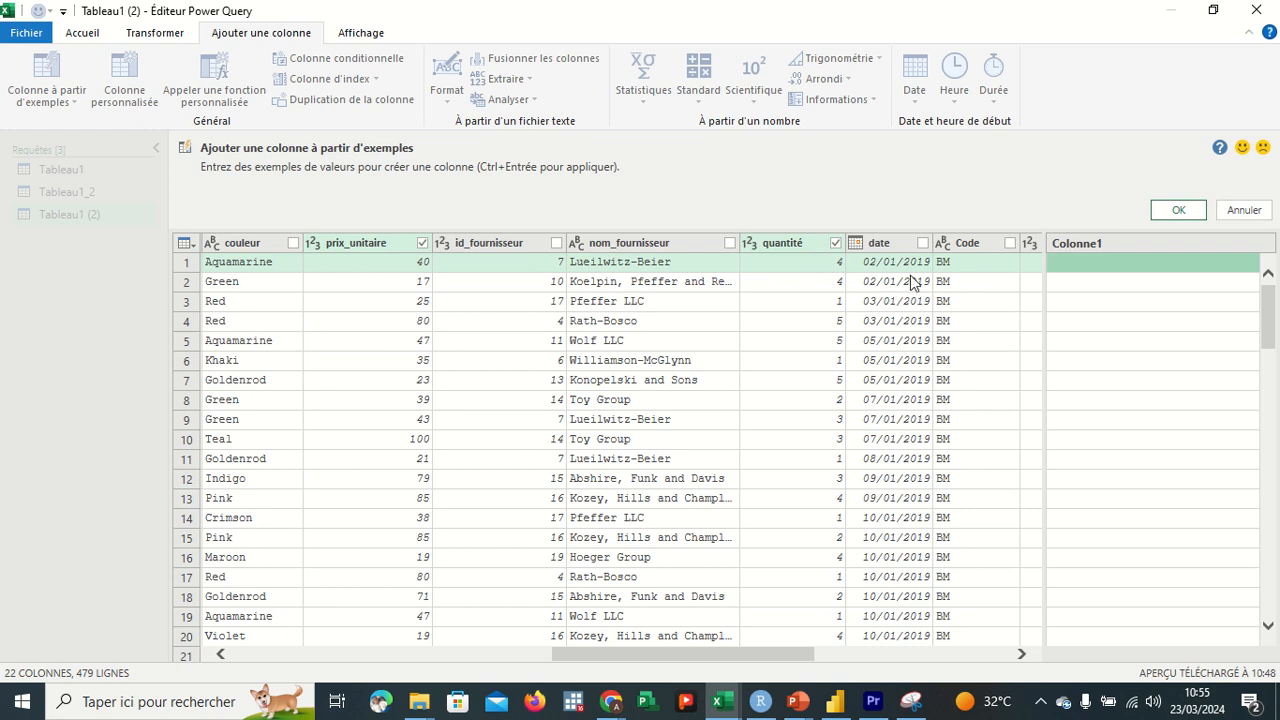
{"action": "left_click", "coordinate": [1106, 262]}
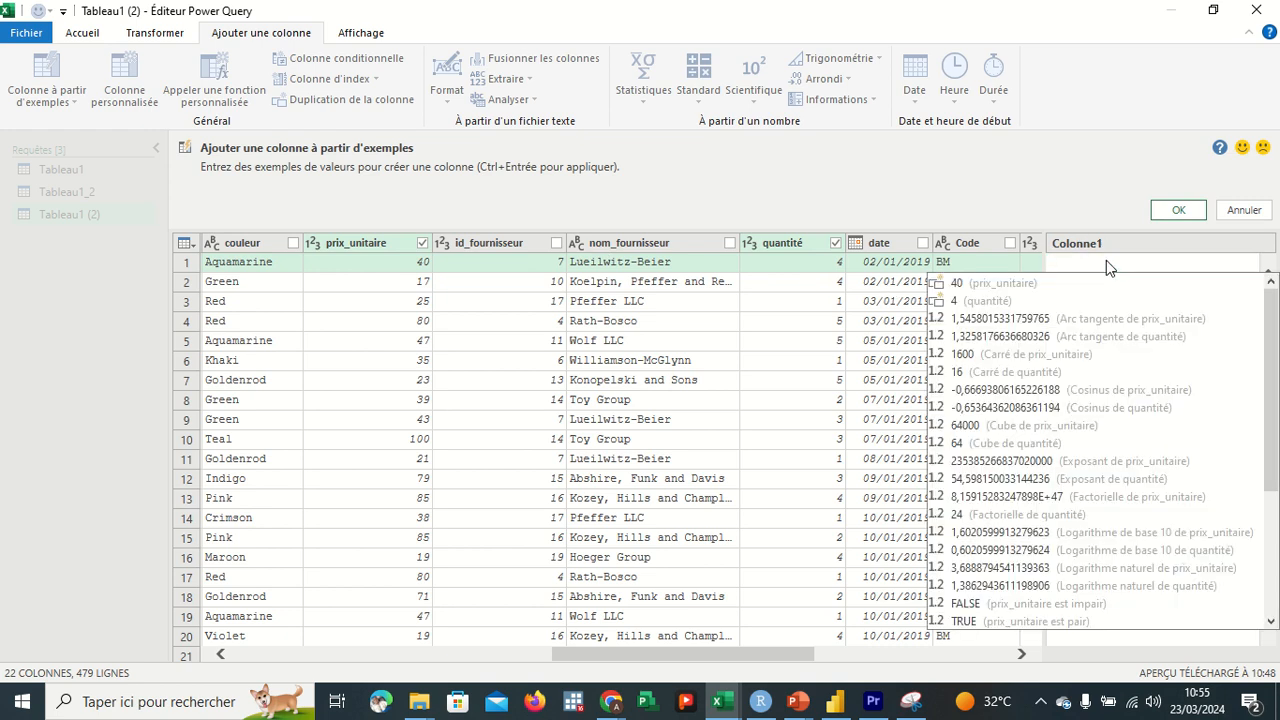
{"action": "type", "text": "PRO"}
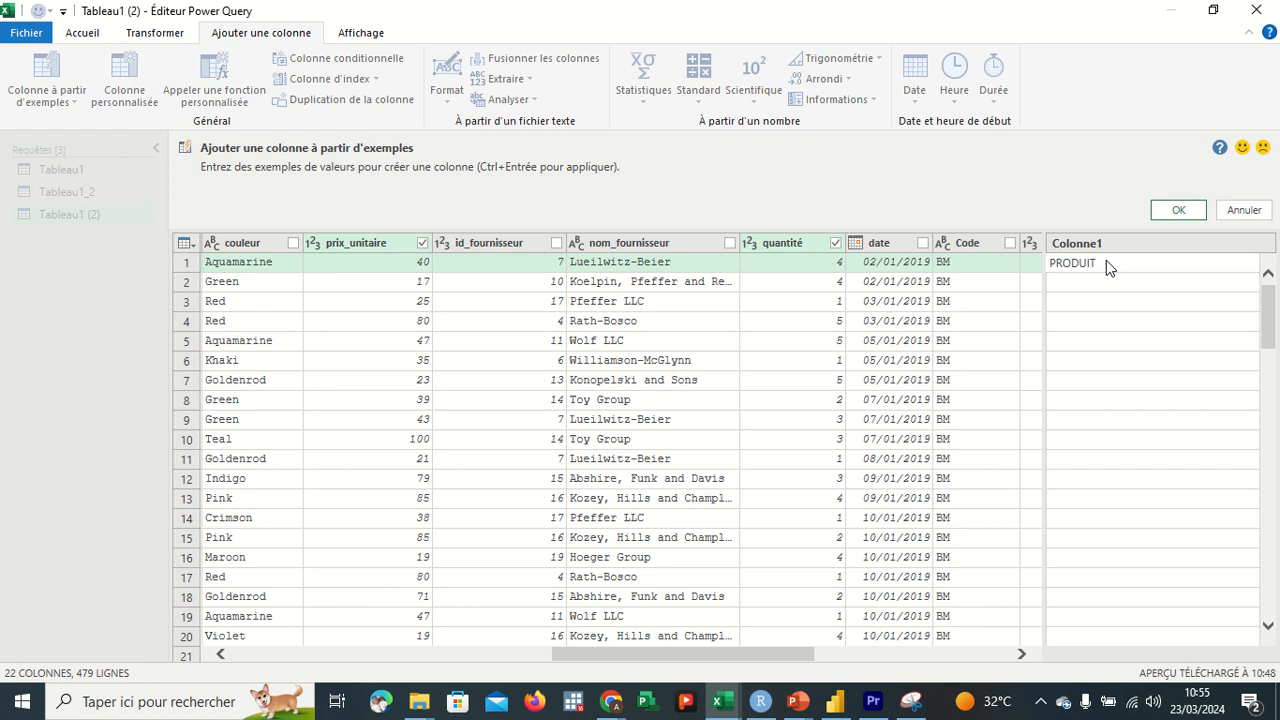
{"action": "type", "text": "DUI"}
{"action": "key", "text": "BackSpace"}
{"action": "key", "text": "BackSpace"}
{"action": "key", "text": "BackSpace"}
{"action": "key", "text": "BackSpace"}
{"action": "key", "text": "BackSpace"}
{"action": "key", "text": "BackSpace"}
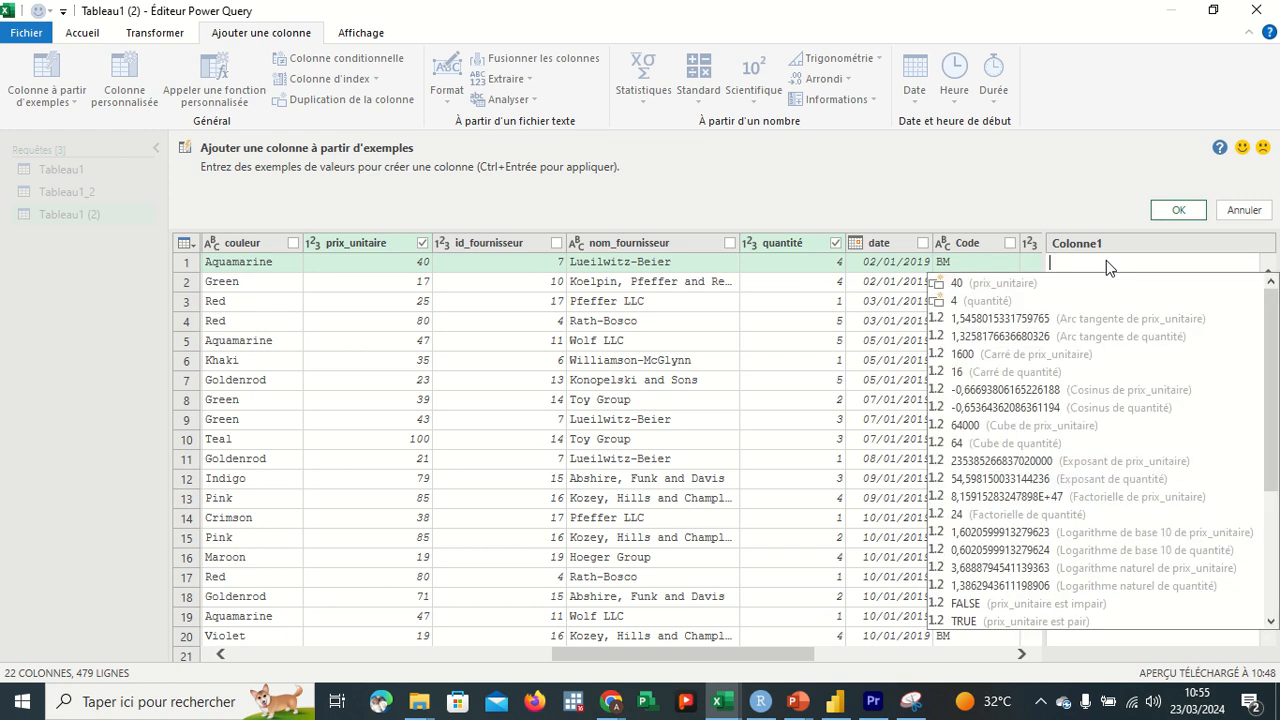
Try "MULTIPLIC" as the row 1 example value and clear the cell.
{"action": "type", "text": "MU"}
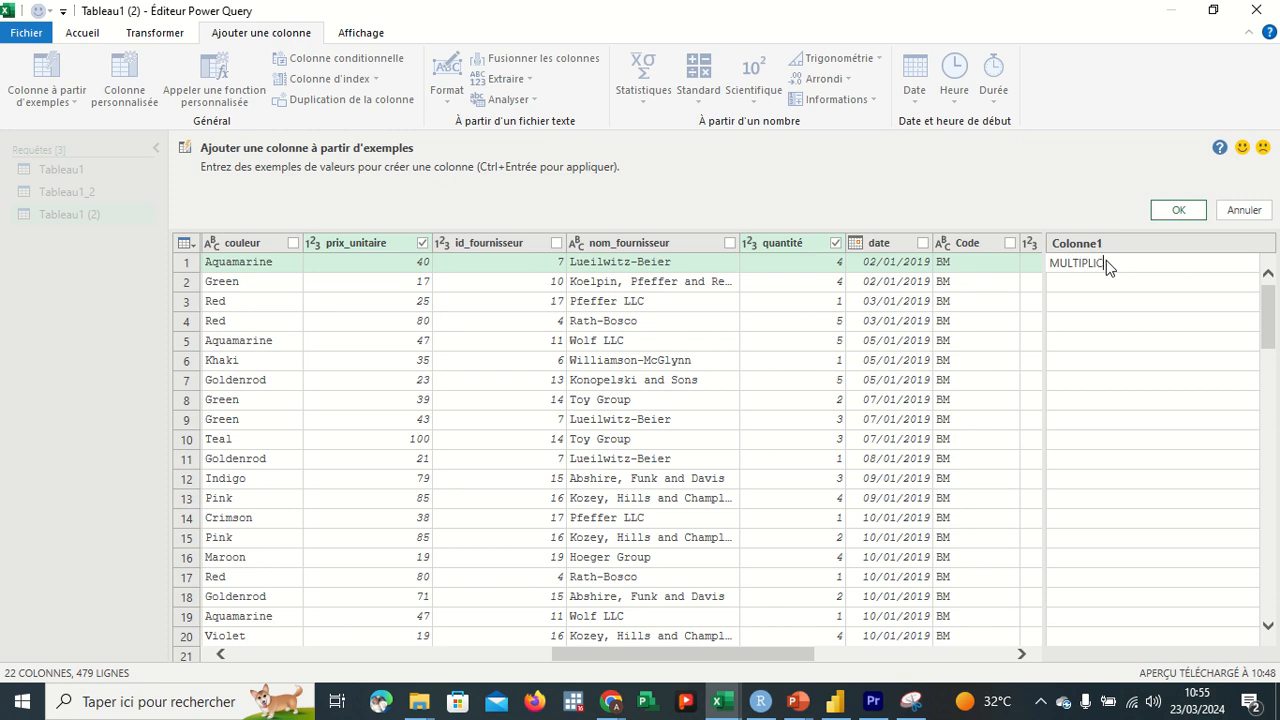
{"action": "type", "text": "LTIPLIC"}
{"action": "key", "text": "BackSpace"}
{"action": "key", "text": "BackSpace"}
{"action": "key", "text": "BackSpace"}
{"action": "key", "text": "BackSpace"}
{"action": "key", "text": "BackSpace"}
{"action": "key", "text": "BackSpace"}
{"action": "key", "text": "BackSpace"}
{"action": "key", "text": "BackSpace"}
{"action": "key", "text": "BackSpace"}
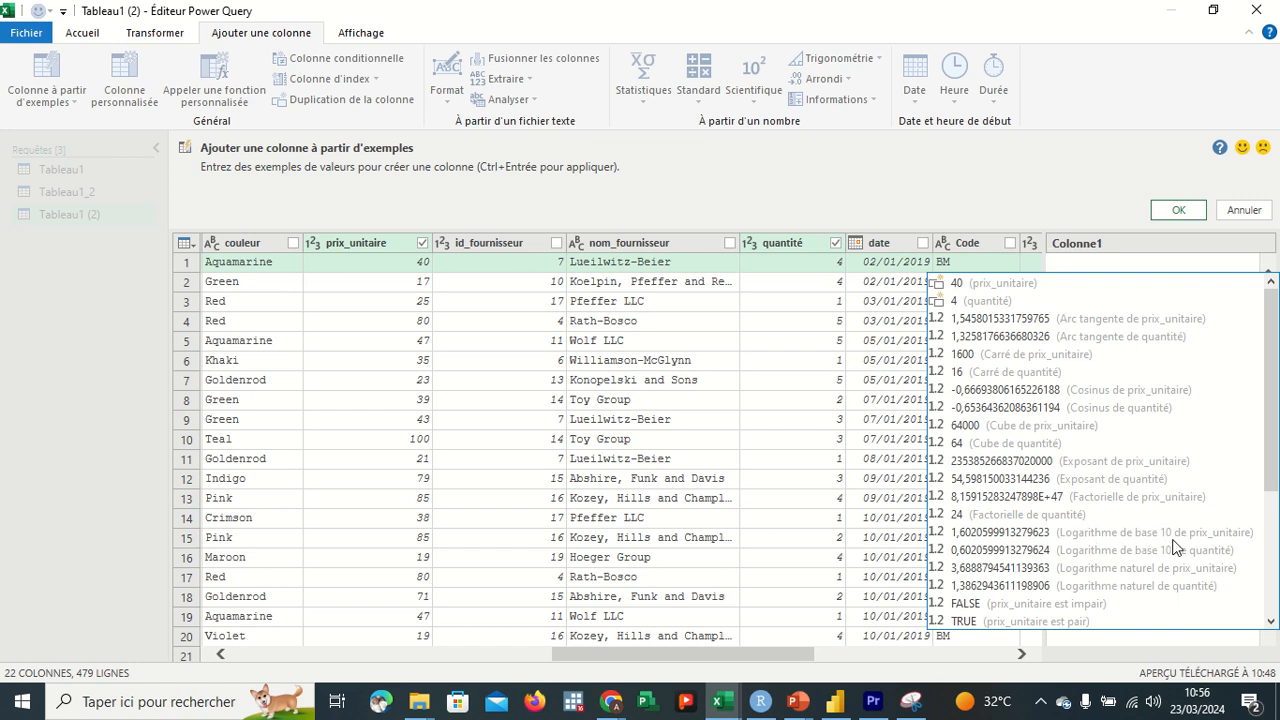
Look through the suggested transformations of prix_unitaire and quantité for row 1 and close the suggestions.
{"action": "scroll", "coordinate": [1188, 543], "scroll_direction": "down", "scroll_amount": 4}
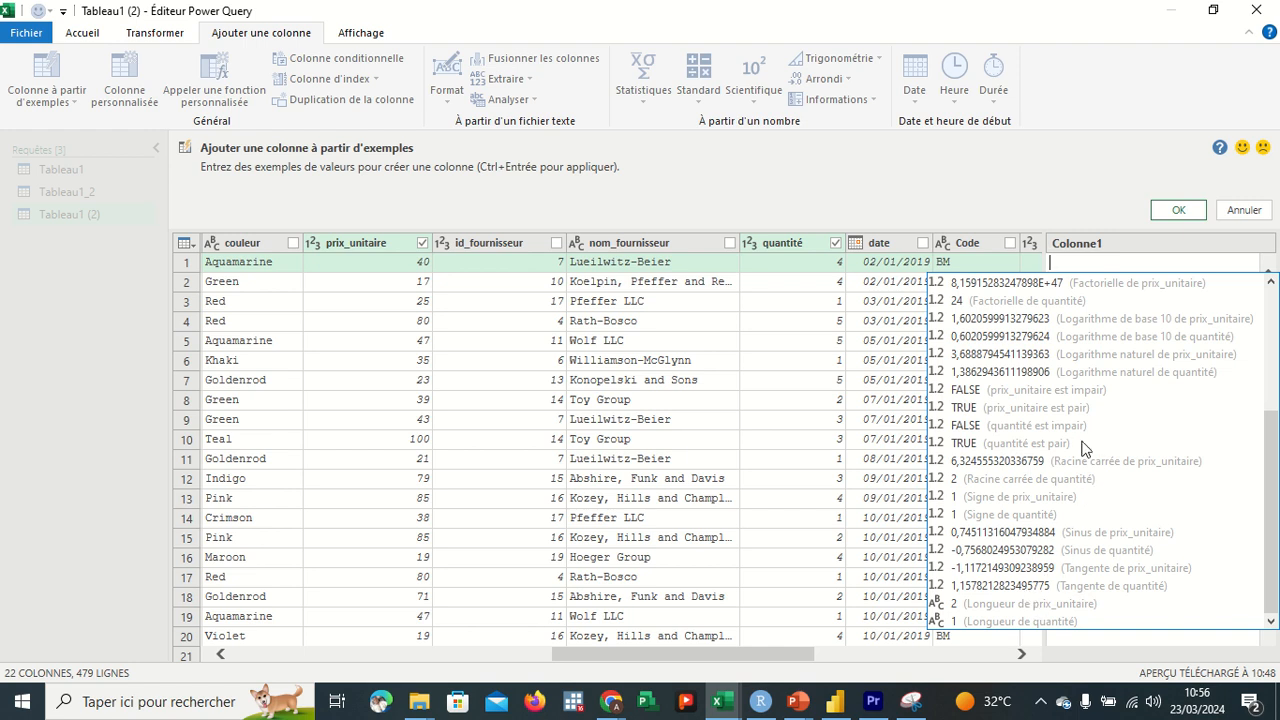
{"action": "scroll", "coordinate": [1085, 450], "scroll_direction": "up", "scroll_amount": 4}
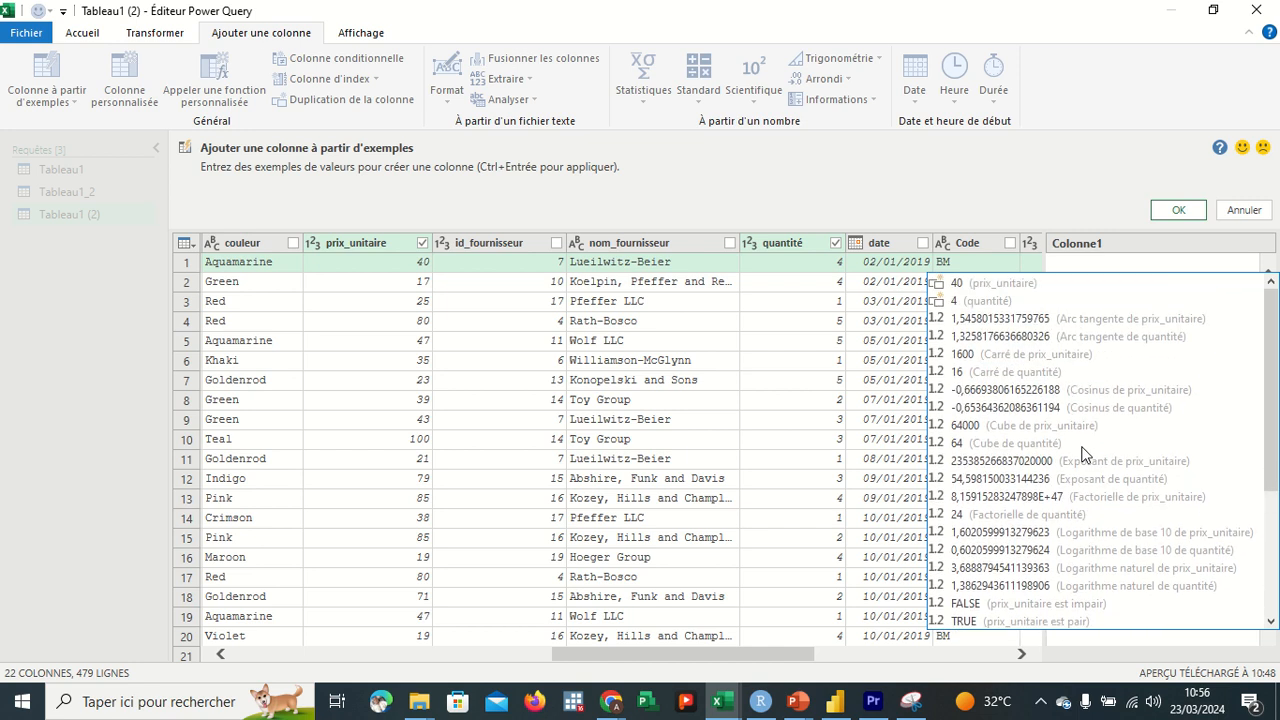
{"action": "left_click", "coordinate": [1056, 267]}
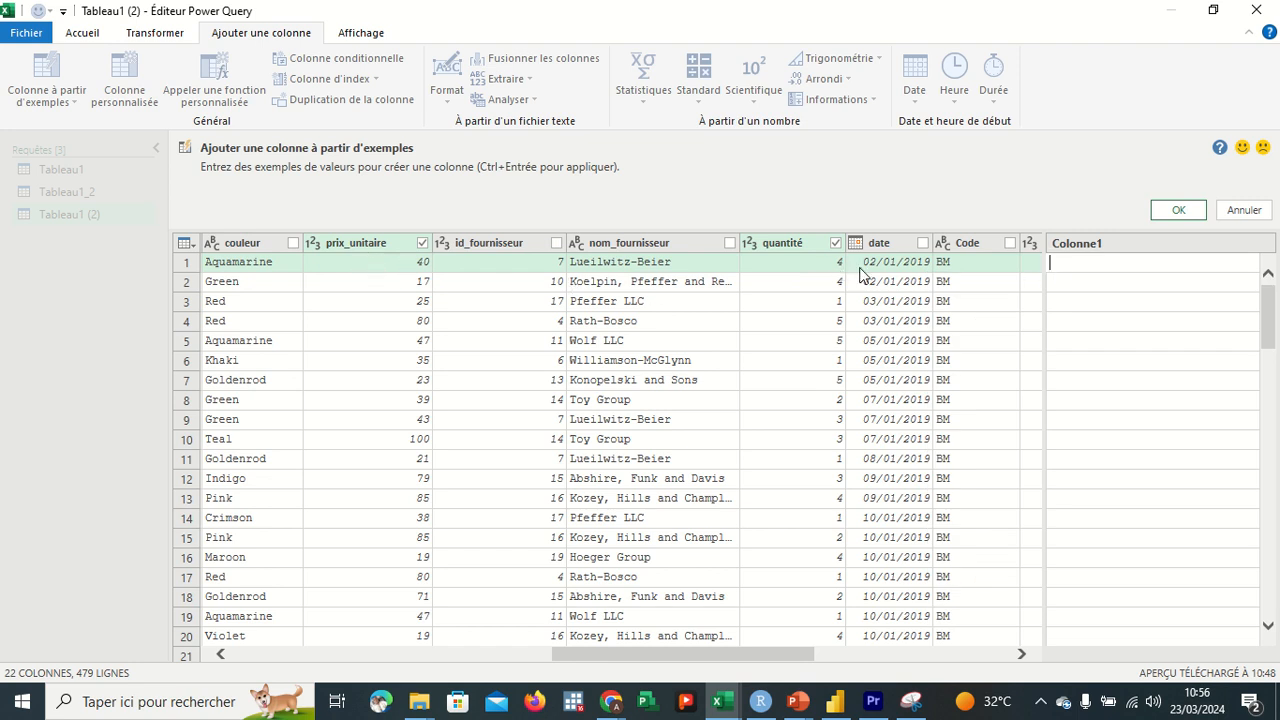
Enter 160 for row 1 and 68 for row 2 as example values and add the resulting multiplication column.
{"action": "left_click", "coordinate": [1065, 268]}
{"action": "type", "text": "1"}
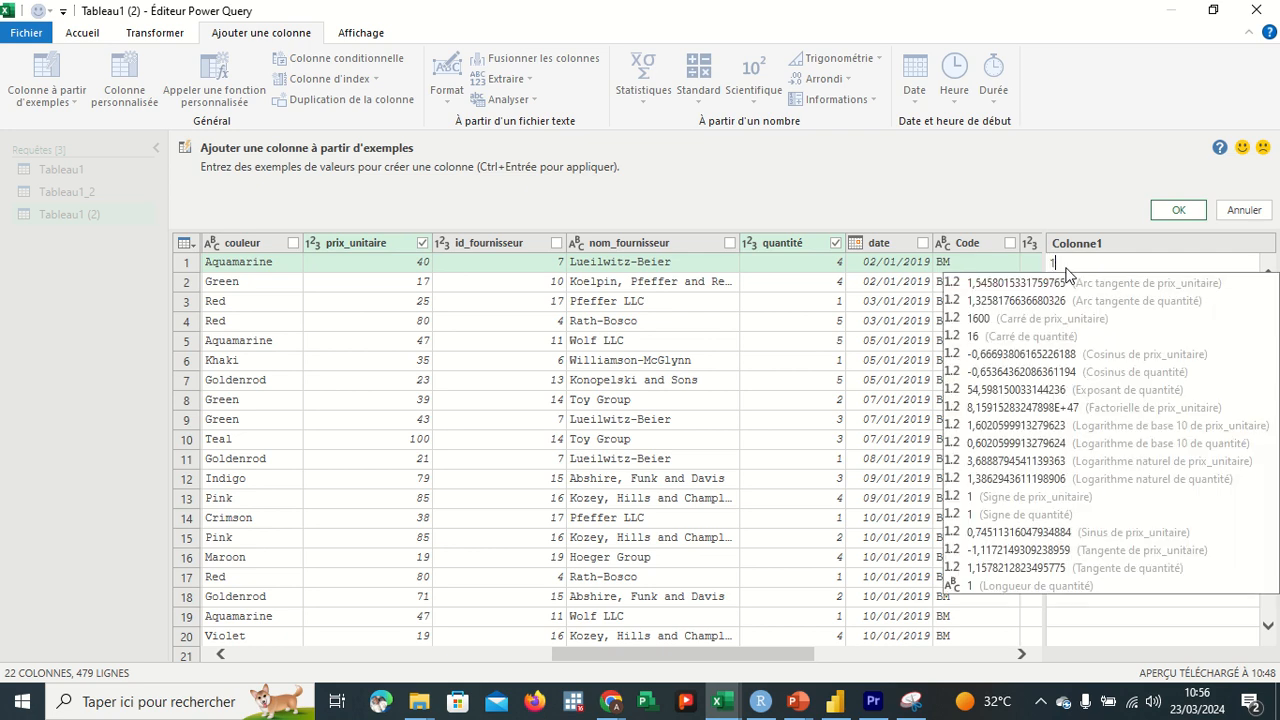
{"action": "type", "text": "60"}
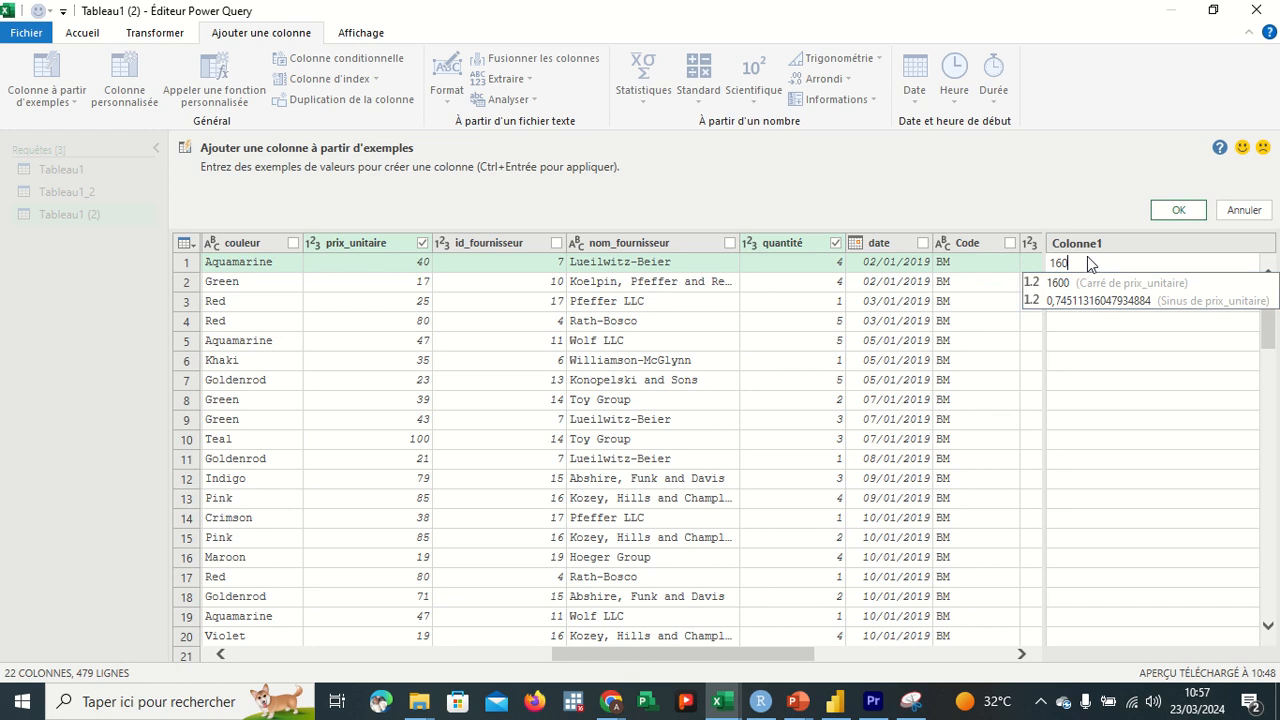
{"action": "key", "text": "Return"}
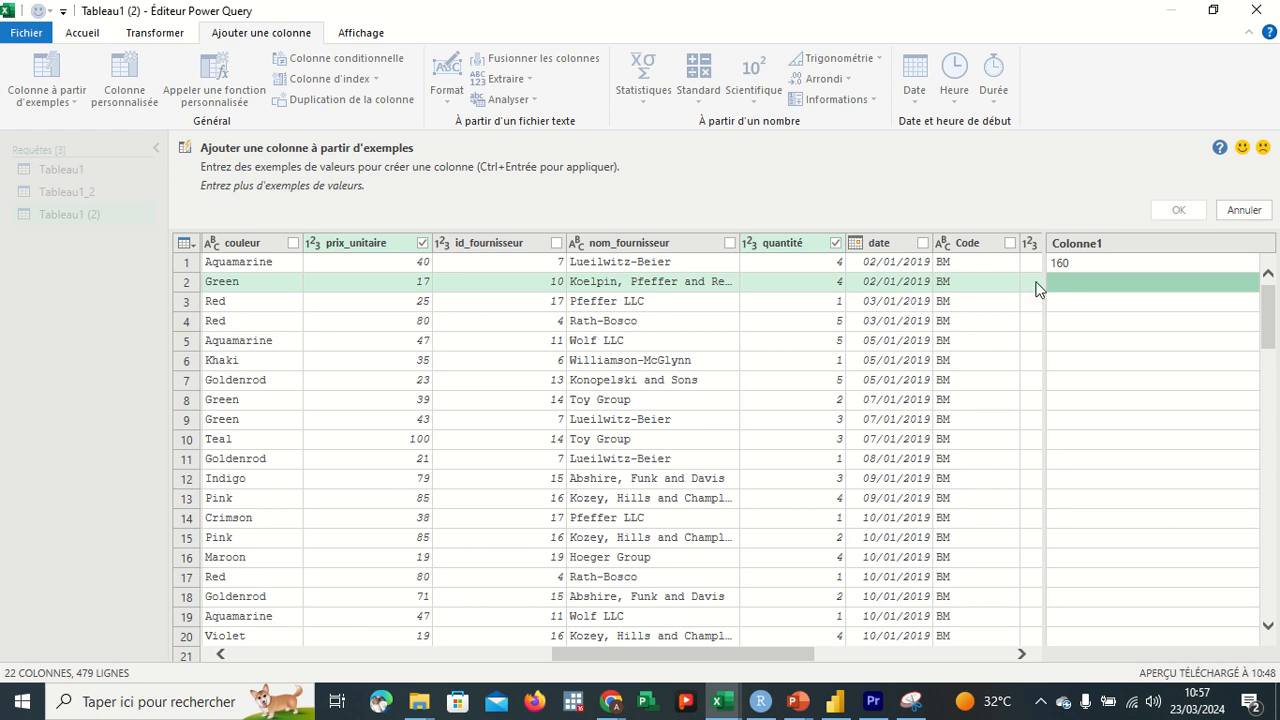
{"action": "type", "text": "68"}
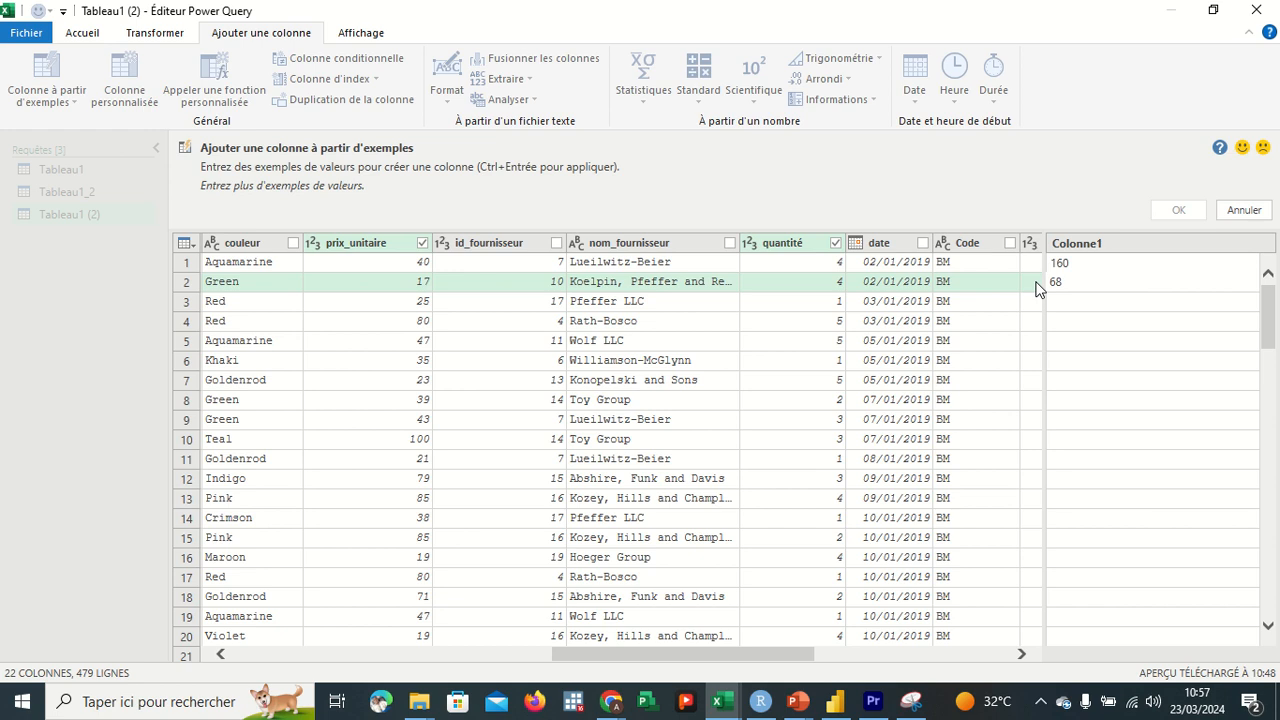
{"action": "key", "text": "Return"}
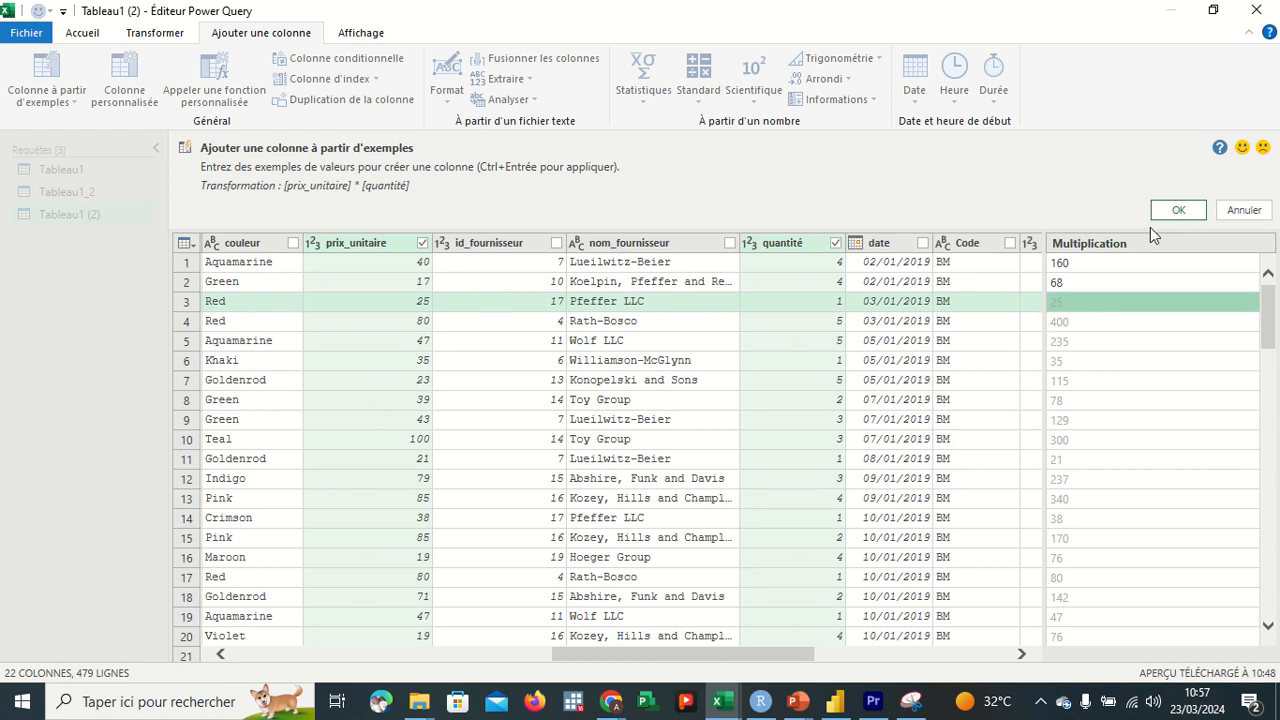
{"action": "left_click", "coordinate": [1172, 212]}
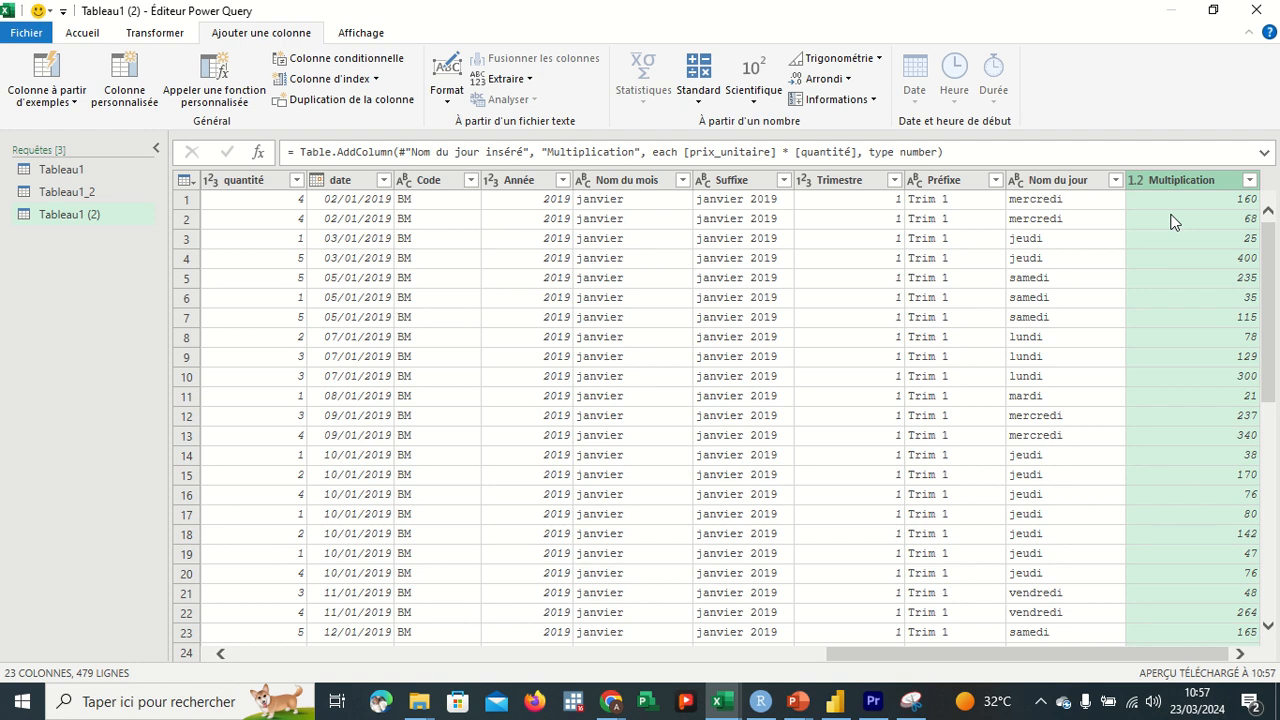
Check the Google Meet window for participant messages and return to the Power Query Editor.
{"action": "mouse_move", "coordinate": [1270, 282]}
{"action": "left_mouse_down"}
{"action": "mouse_move", "coordinate": [1270, 505]}
{"action": "mouse_move", "coordinate": [1270, 272]}
{"action": "left_mouse_up"}
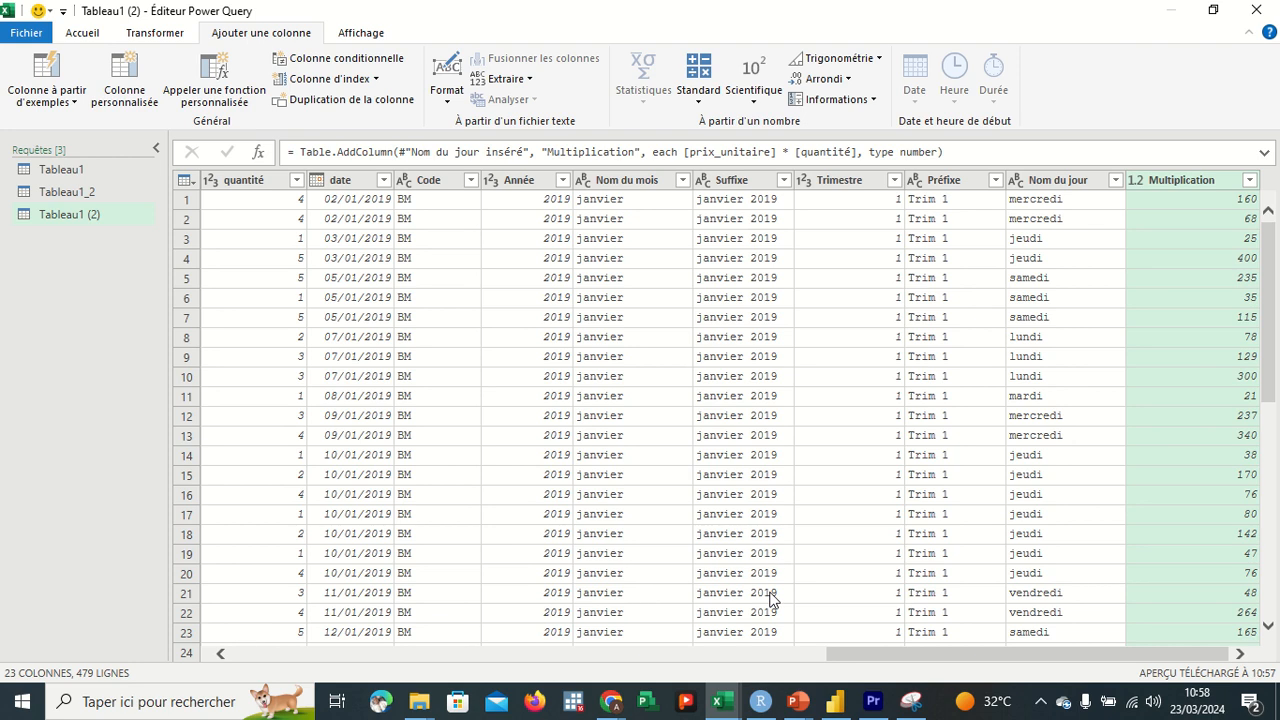
{"action": "mouse_move", "coordinate": [612, 700]}
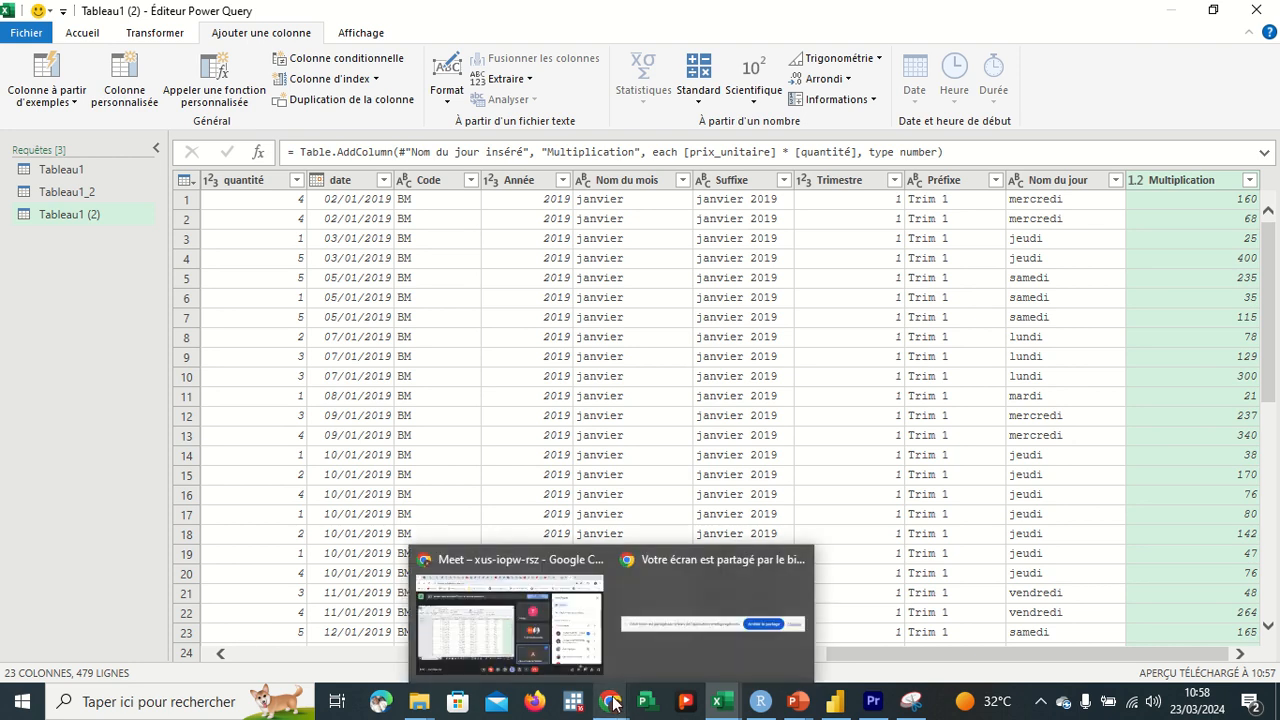
{"action": "left_click", "coordinate": [541, 636]}
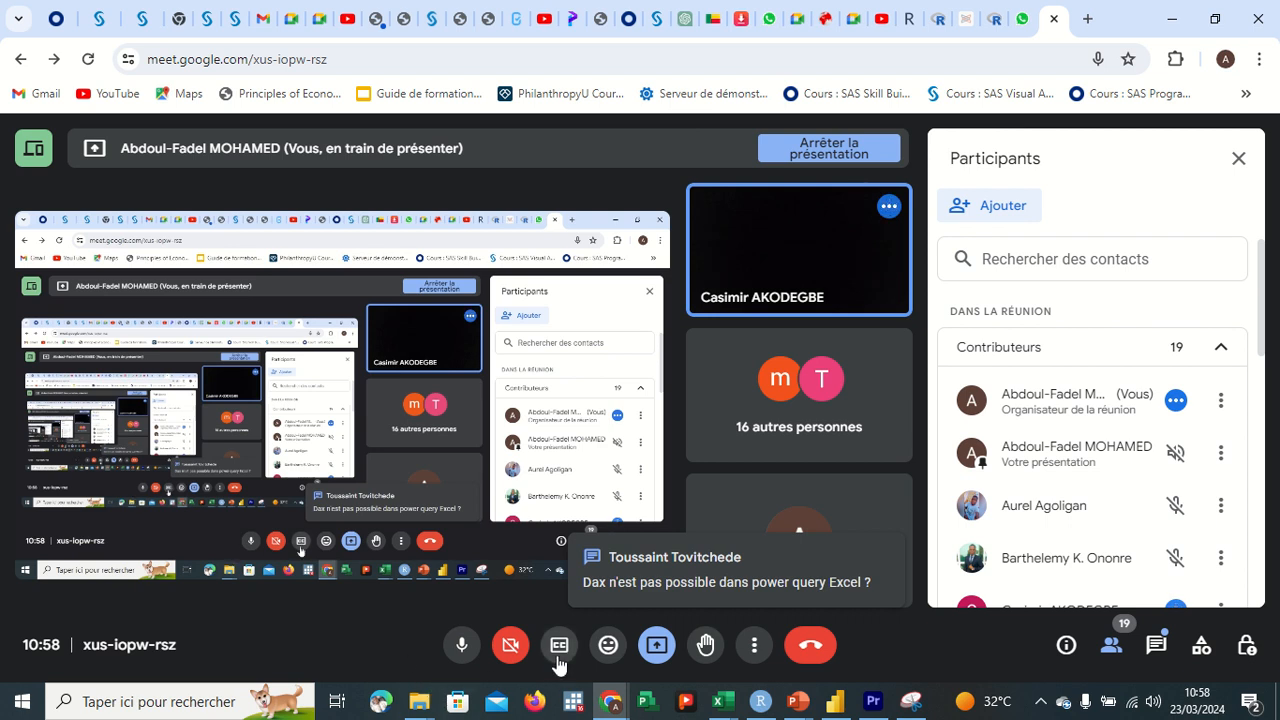
{"action": "left_click", "coordinate": [1165, 31]}
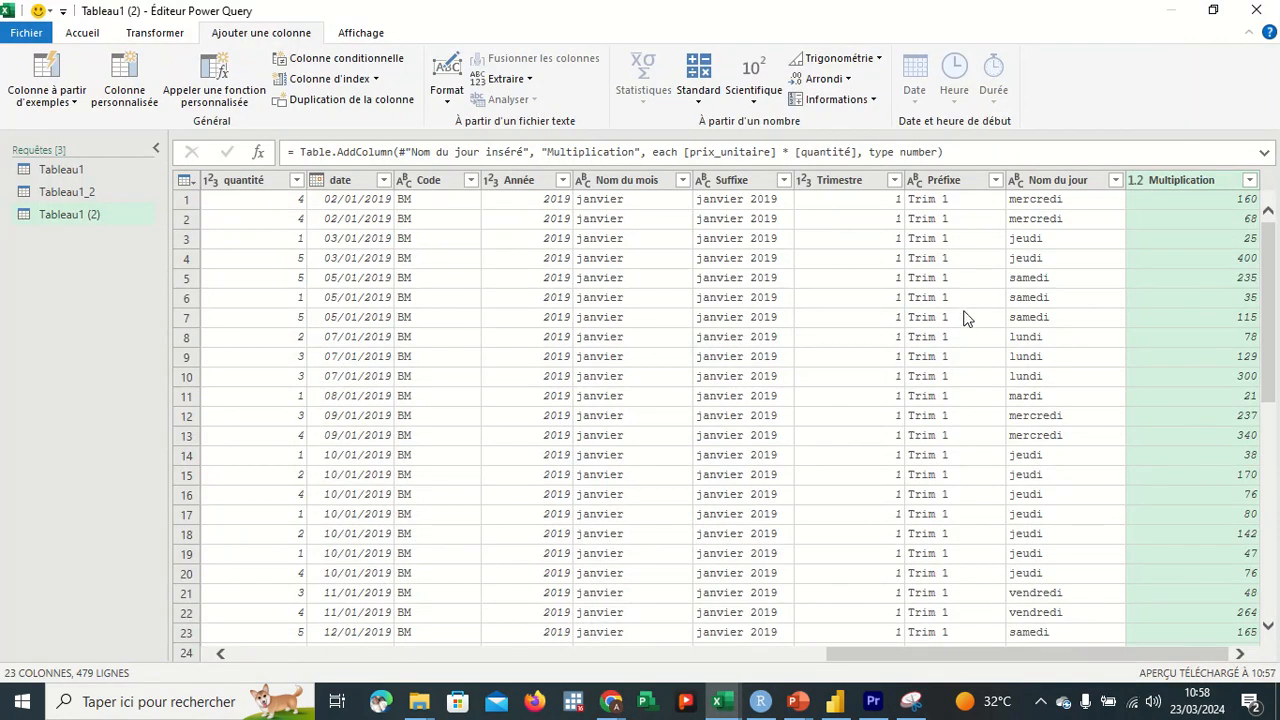
Close the editor, load the query results into the workbook, and dismiss the list of workbook queries.
{"action": "left_click", "coordinate": [82, 33]}
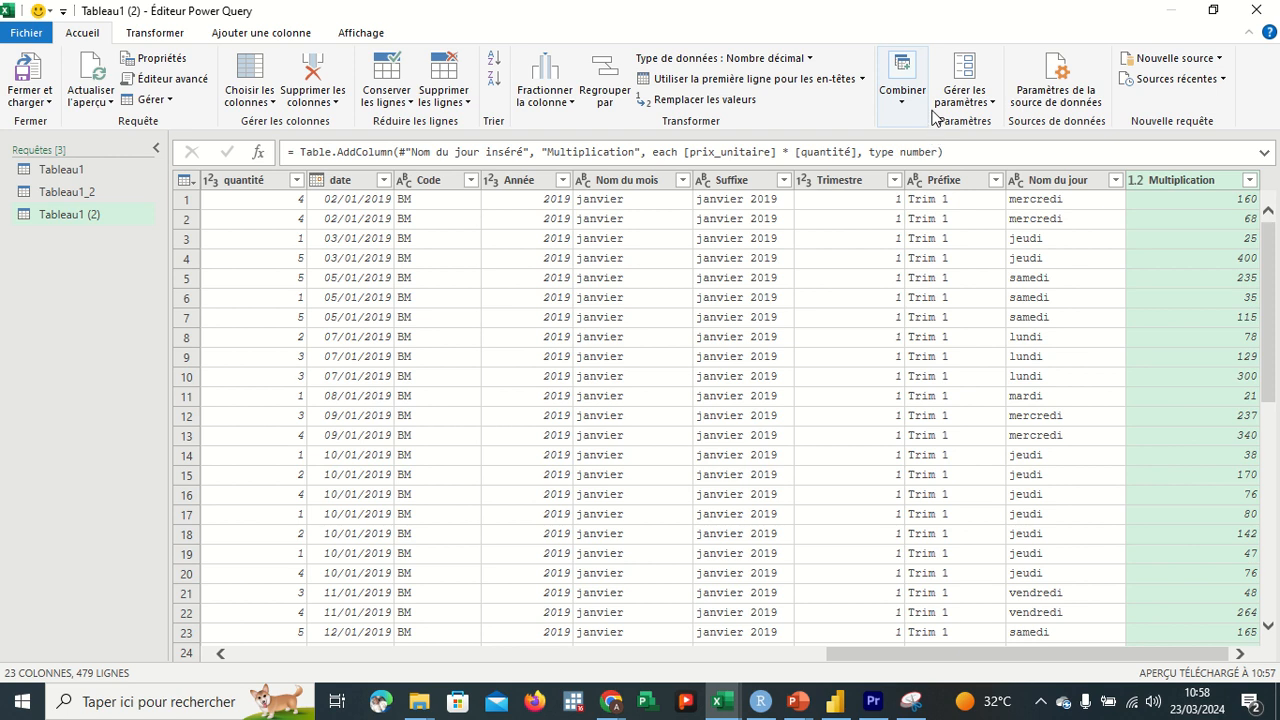
{"action": "left_click", "coordinate": [50, 102]}
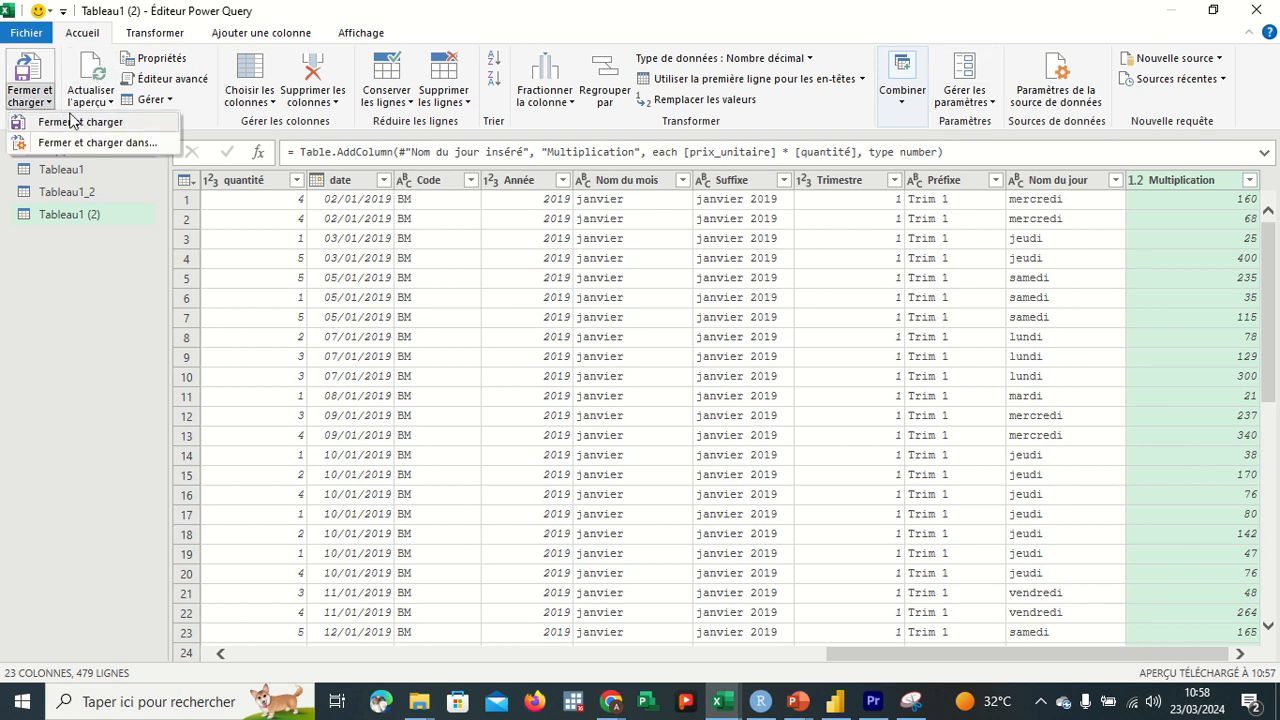
{"action": "left_click", "coordinate": [68, 120]}
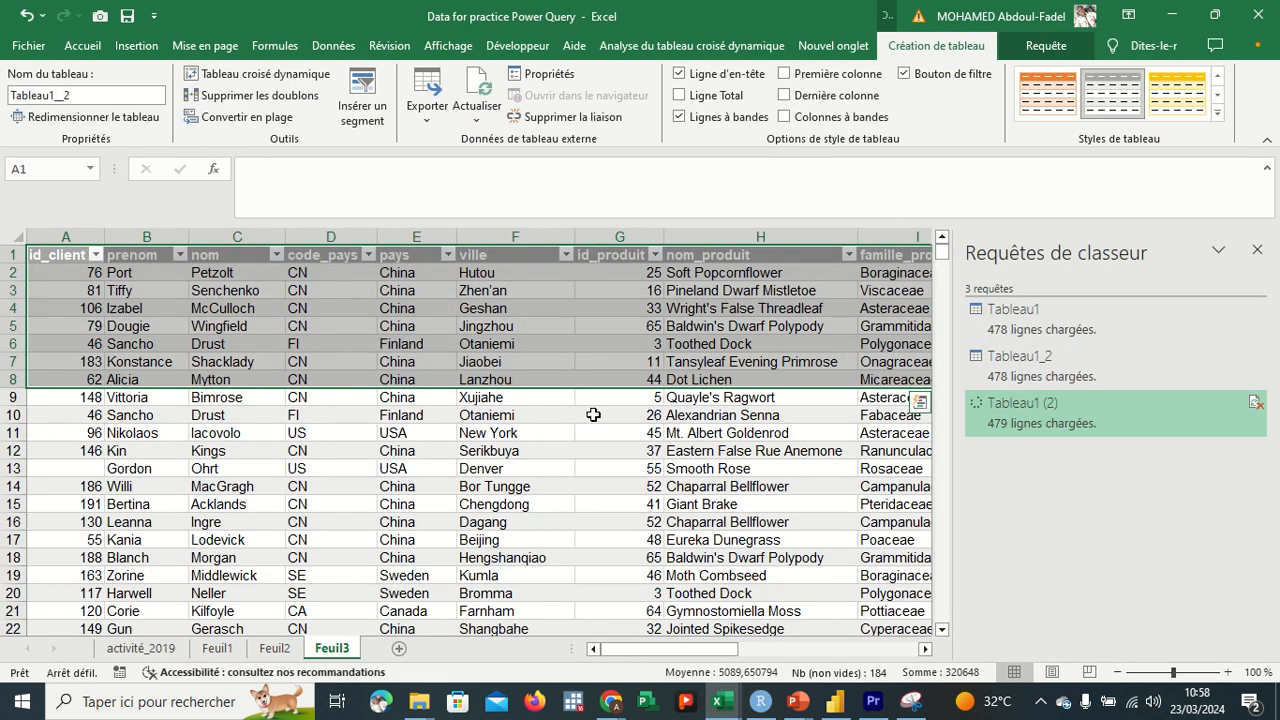
{"action": "left_click", "coordinate": [622, 433]}
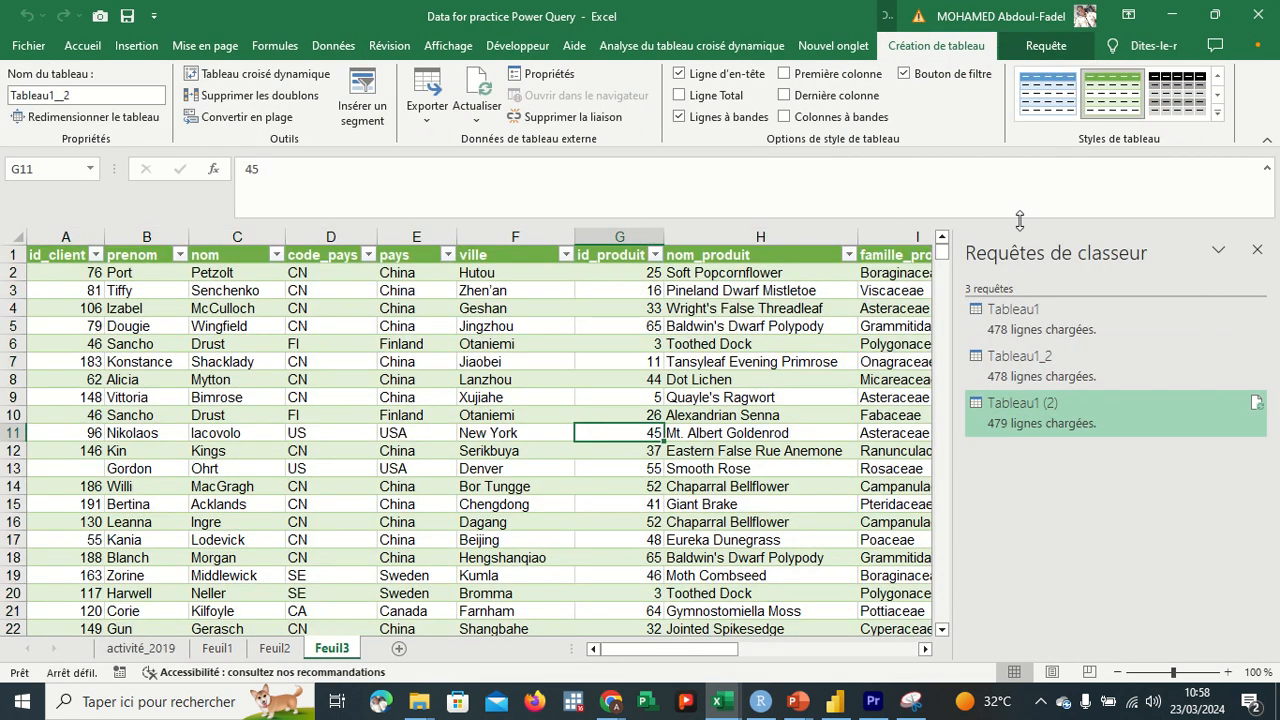
{"action": "left_click", "coordinate": [1256, 254]}
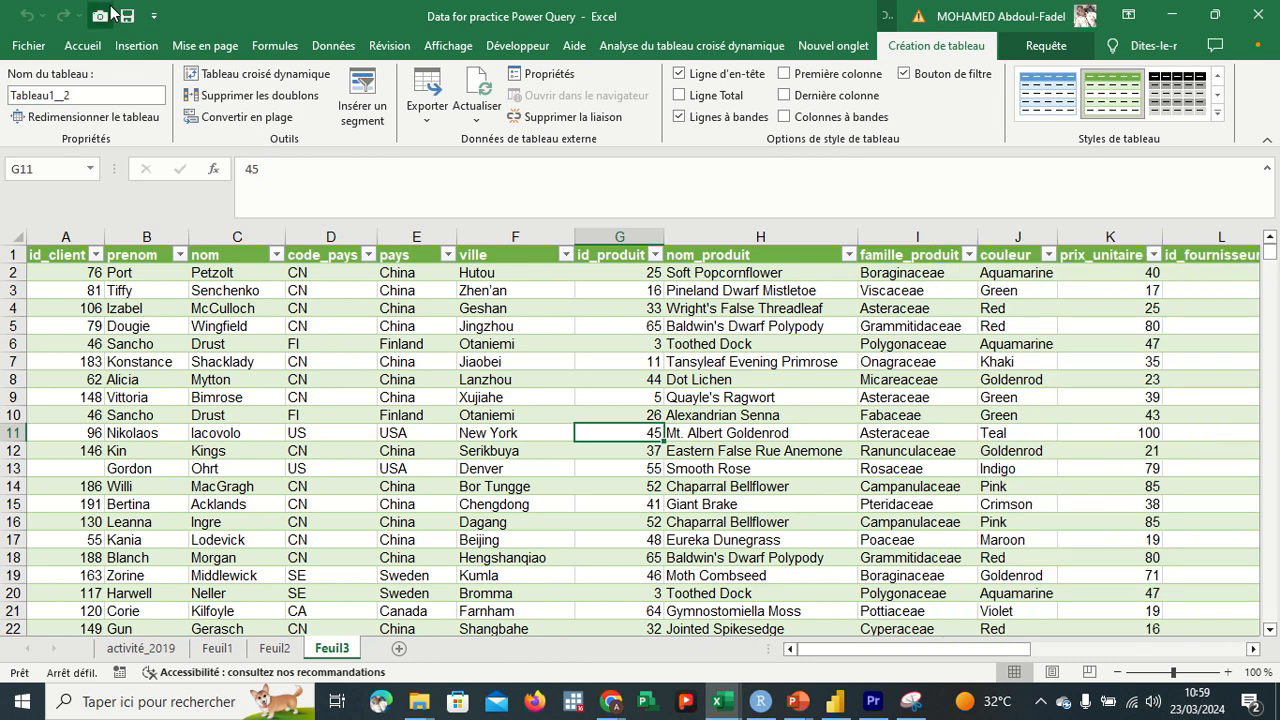
Bring the loaded Feuil3 table into Power Query as a new query and select its prix_unitaire and quantité columns.
{"action": "left_click", "coordinate": [331, 45]}
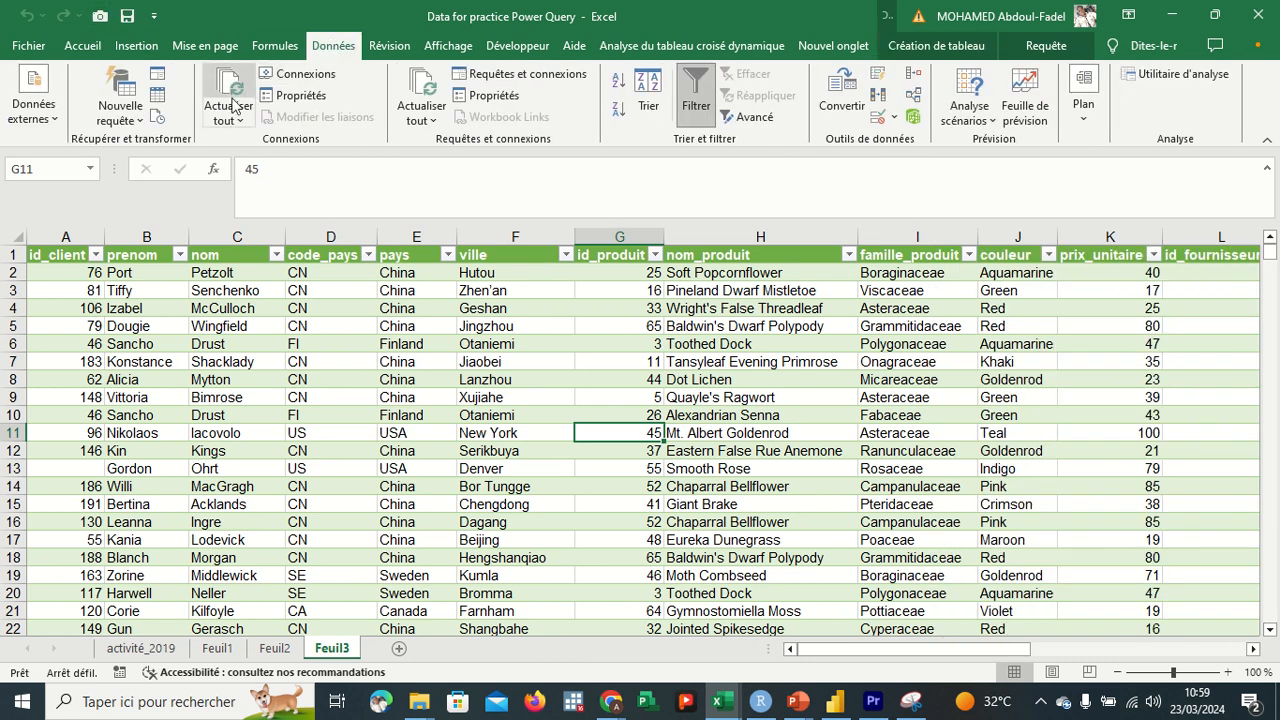
{"action": "left_click", "coordinate": [155, 97]}
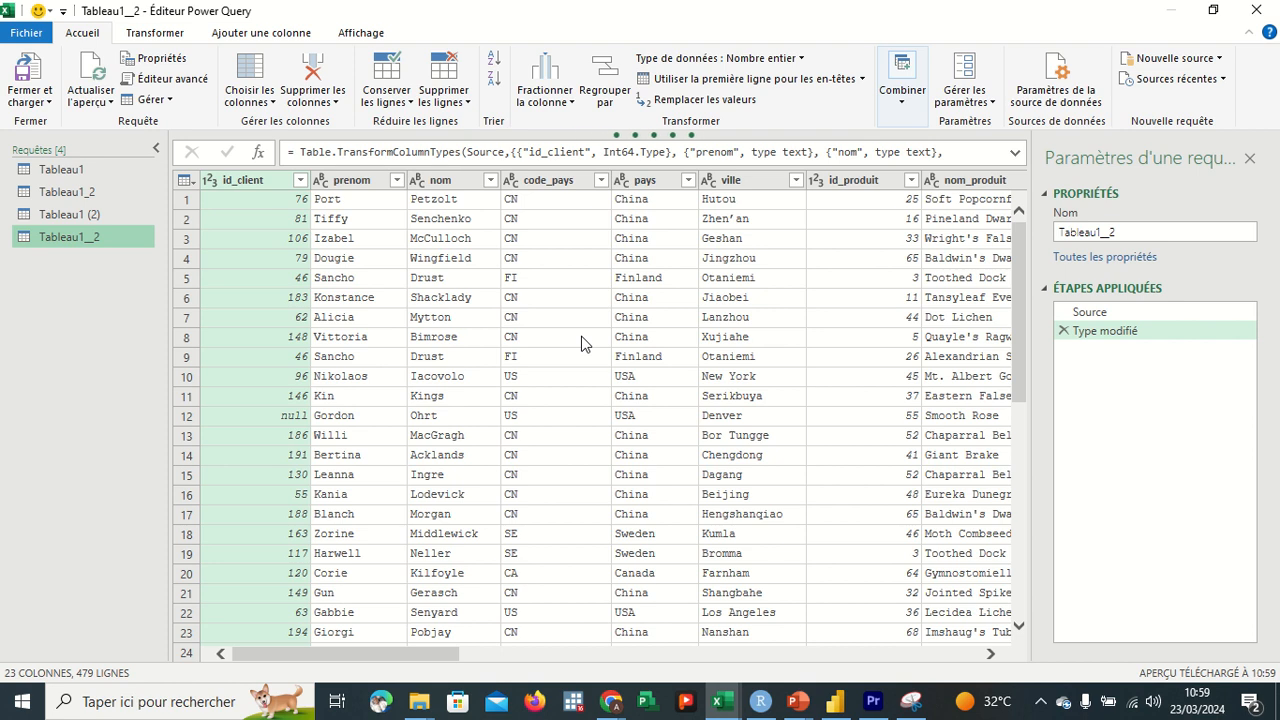
{"action": "scroll", "coordinate": [663, 374], "scroll_direction": "right", "scroll_amount": 3}
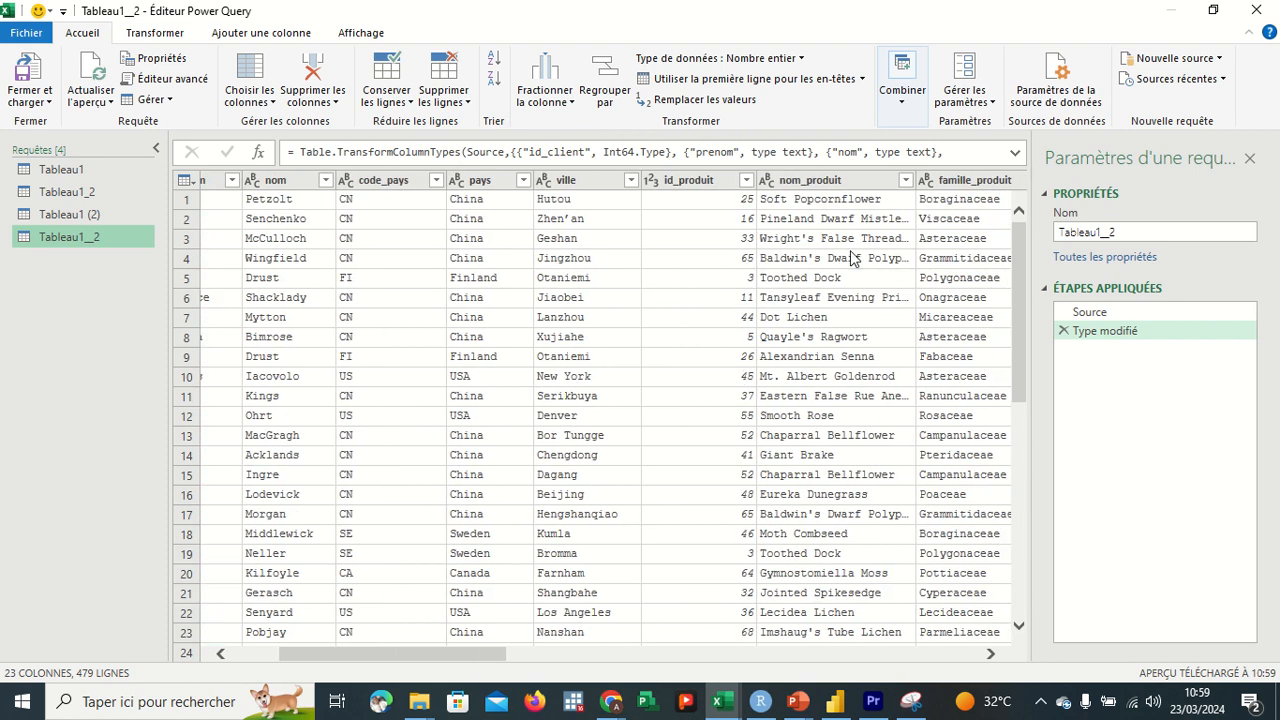
{"action": "scroll", "coordinate": [815, 258], "scroll_direction": "right", "scroll_amount": 3}
{"action": "scroll", "coordinate": [815, 258], "scroll_direction": "right", "scroll_amount": 6}
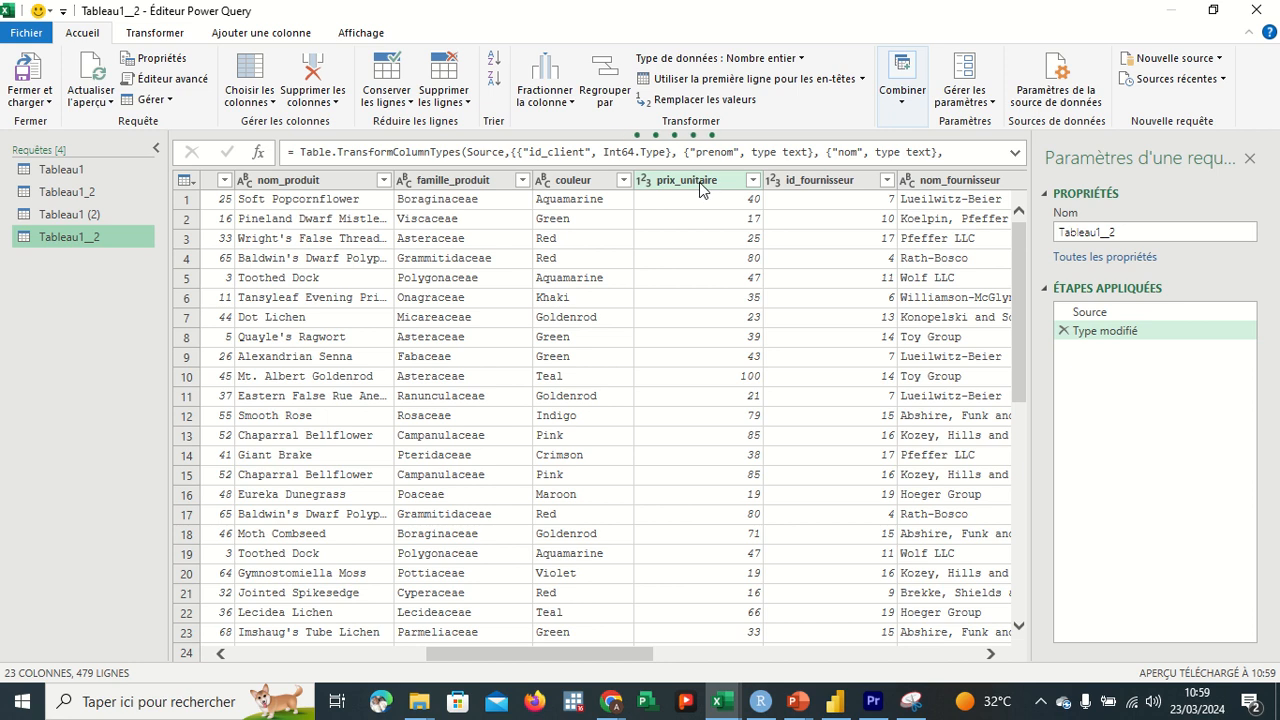
{"action": "left_click", "coordinate": [704, 190]}
{"action": "scroll", "coordinate": [910, 275], "scroll_direction": "right", "scroll_amount": 1}
{"action": "scroll", "coordinate": [908, 270], "scroll_direction": "right", "scroll_amount": 1}
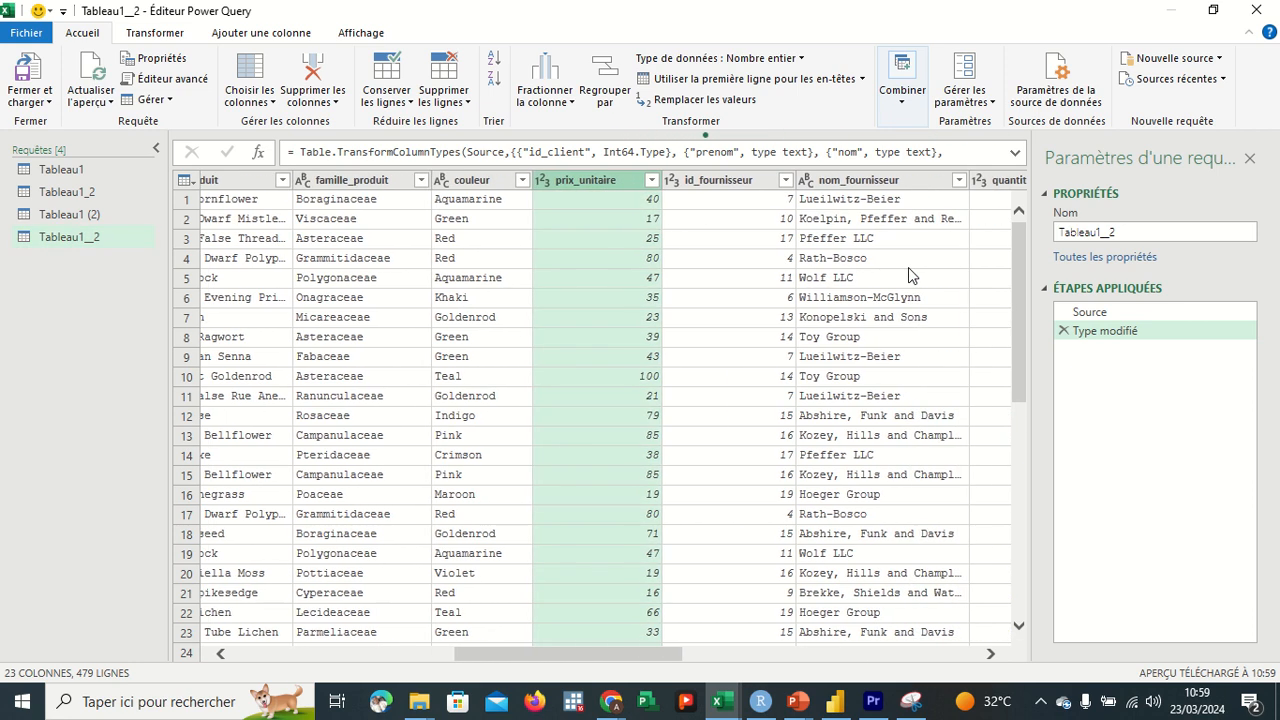
{"action": "left_click", "coordinate": [985, 185], "text": "ctrl"}
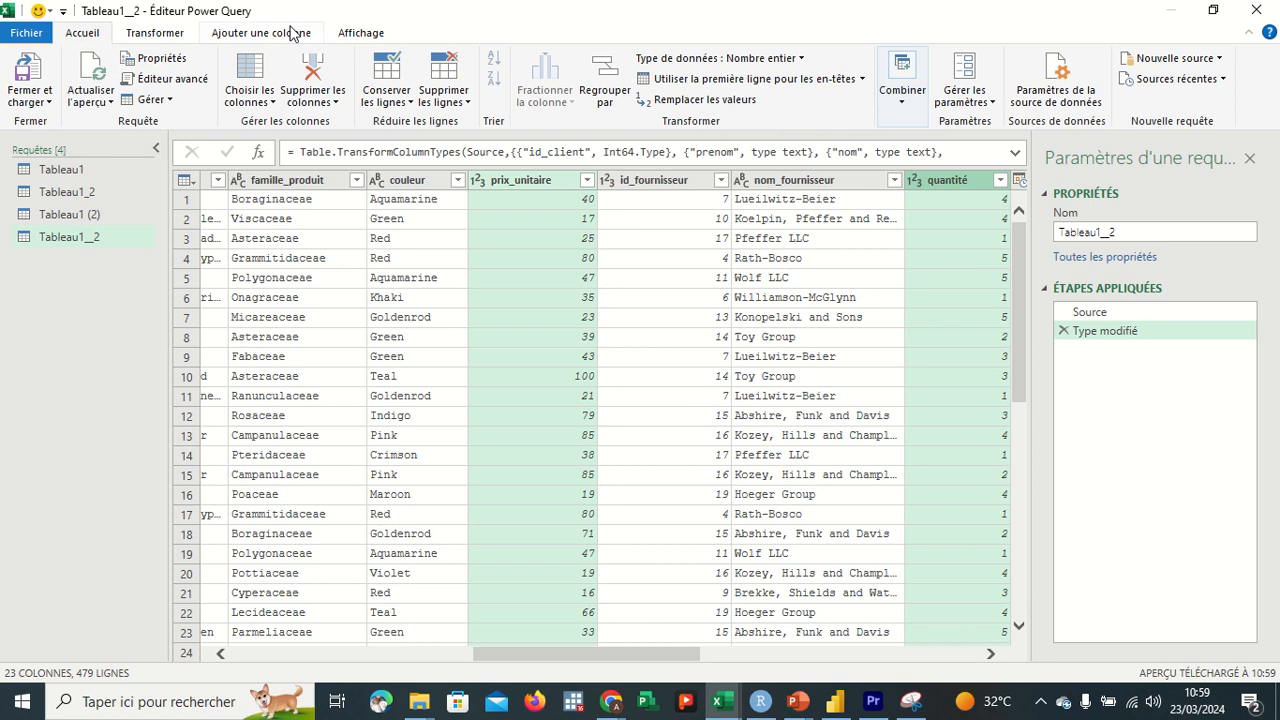
Start a custom column and name it Montant.
{"action": "left_click", "coordinate": [217, 40]}
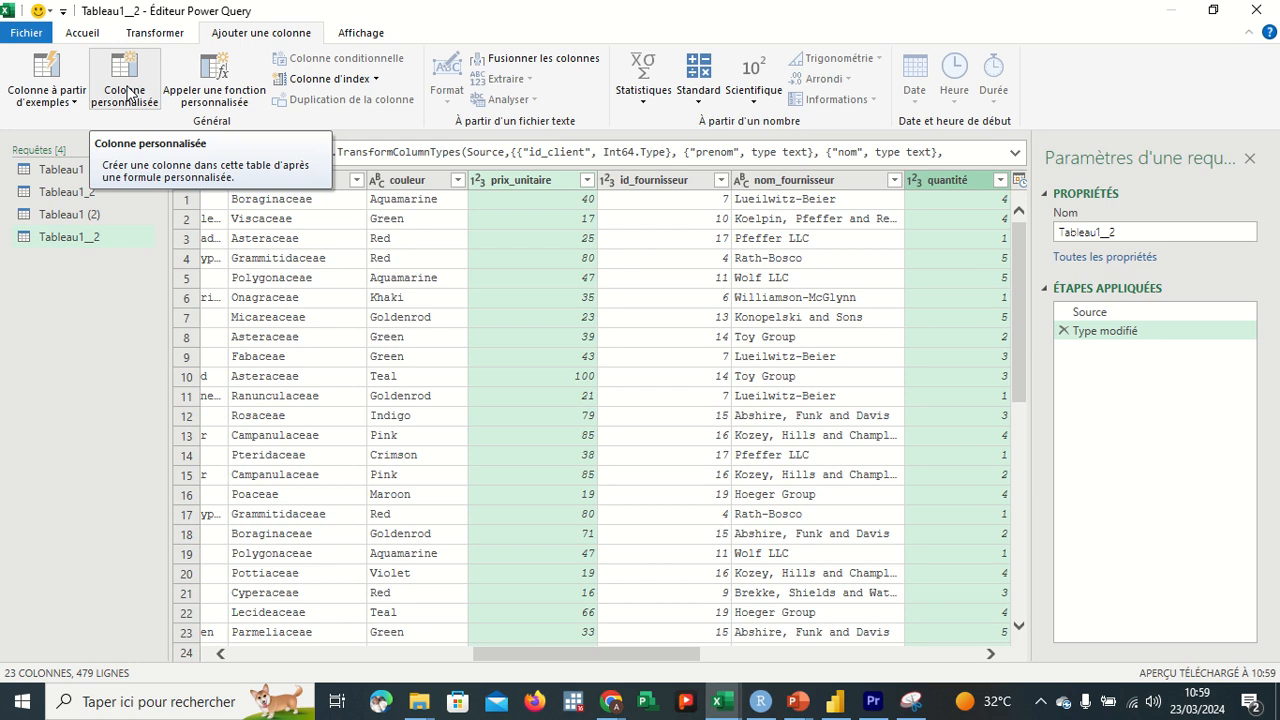
{"action": "left_click", "coordinate": [128, 92]}
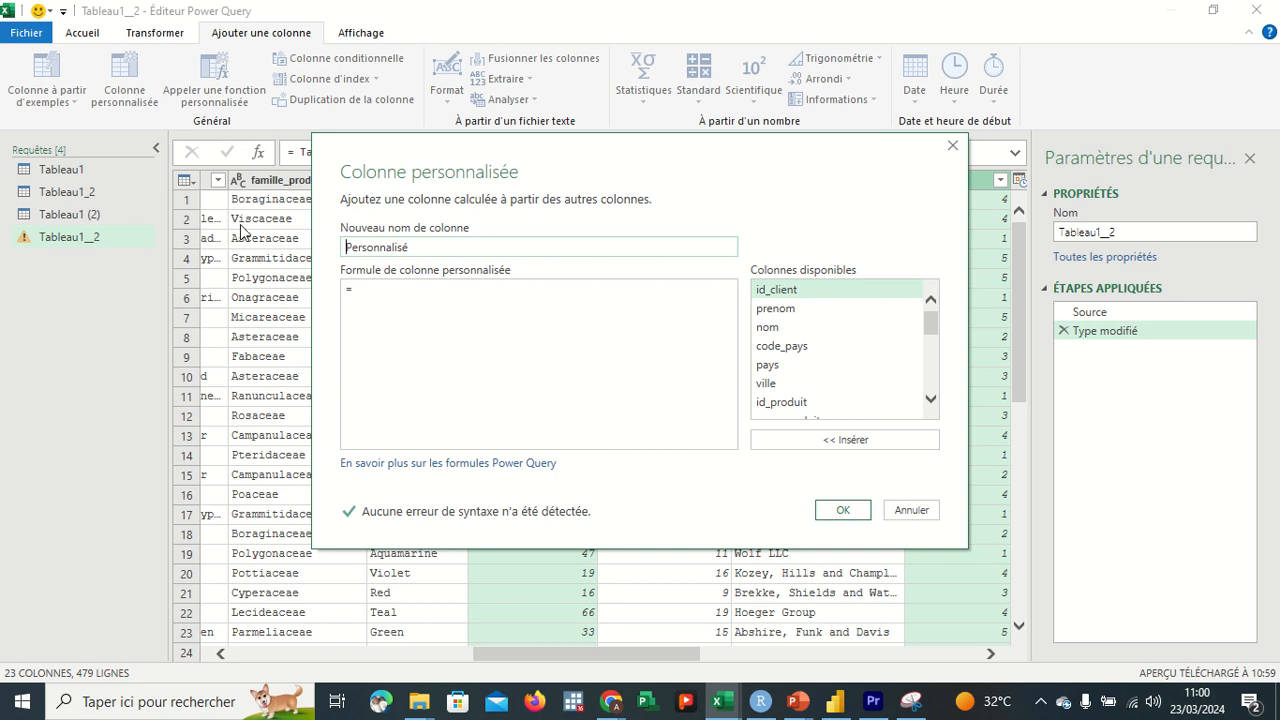
{"action": "left_click", "coordinate": [413, 247]}
{"action": "key", "text": "BackSpace"}
{"action": "key", "text": "BackSpace"}
{"action": "key", "text": "BackSpace"}
{"action": "key", "text": "BackSpace"}
{"action": "key", "text": "BackSpace"}
{"action": "key", "text": "BackSpace"}
{"action": "key", "text": "BackSpace"}
{"action": "key", "text": "BackSpace"}
{"action": "key", "text": "BackSpace"}
{"action": "key", "text": "BackSpace"}
{"action": "key", "text": "BackSpace"}
{"action": "key", "text": "BackSpace"}
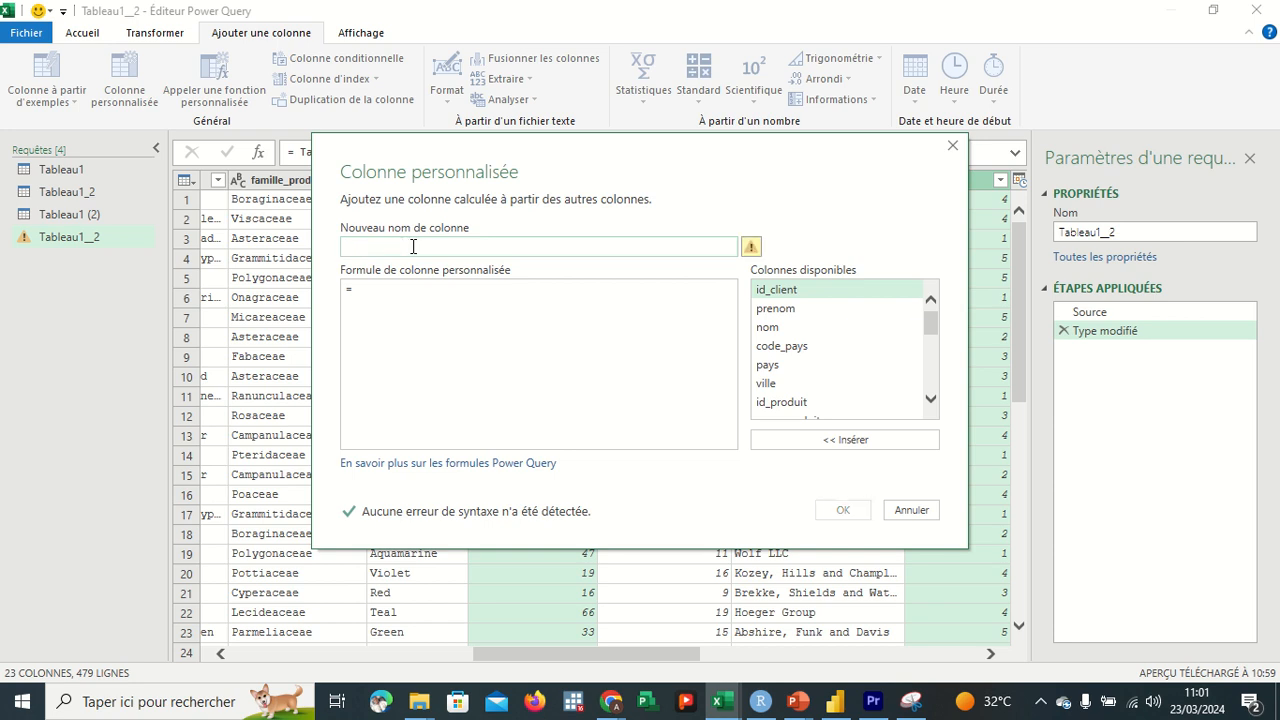
{"action": "type", "text": "m"}
{"action": "key", "text": "BackSpace"}
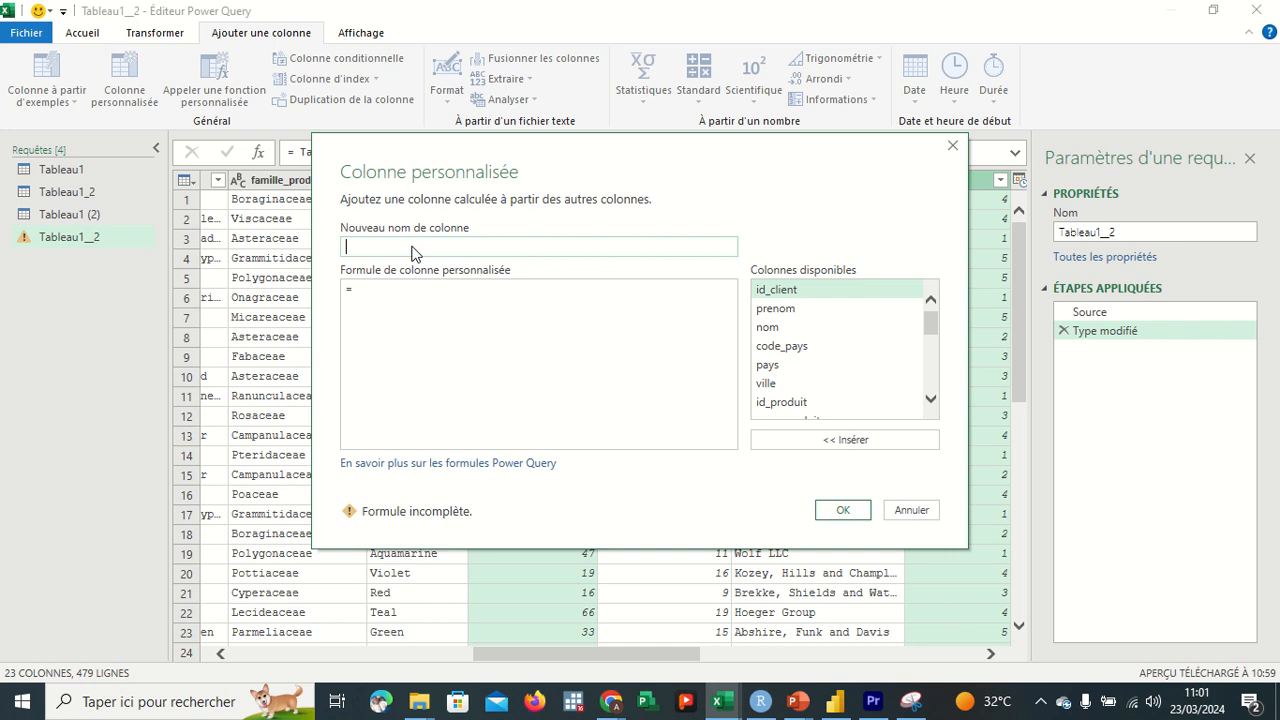
{"action": "type", "text": "Montant"}
Define the Montant formula as [prix_unitaire]*[quantité] using the available columns and add the column.
{"action": "left_click", "coordinate": [357, 290]}
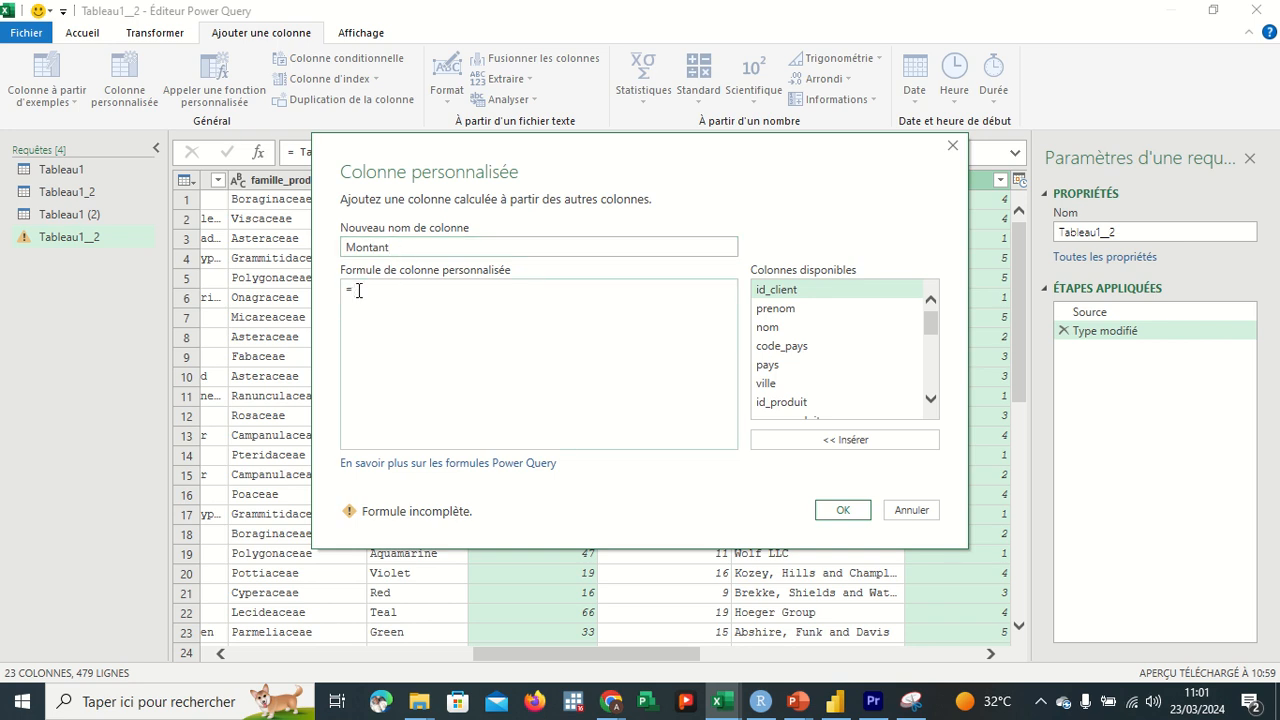
{"action": "left_click_drag", "start_coordinate": [937, 317], "coordinate": [939, 350]}
{"action": "left_click", "coordinate": [811, 331]}
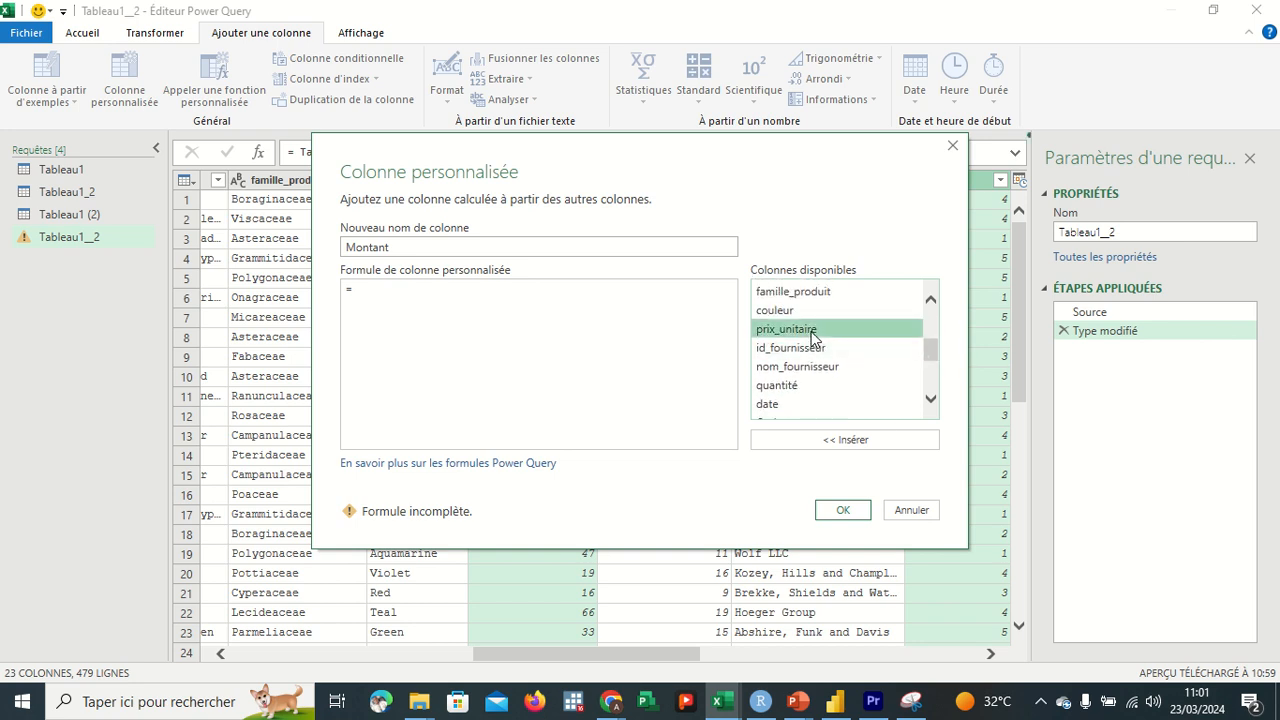
{"action": "left_click", "coordinate": [847, 439]}
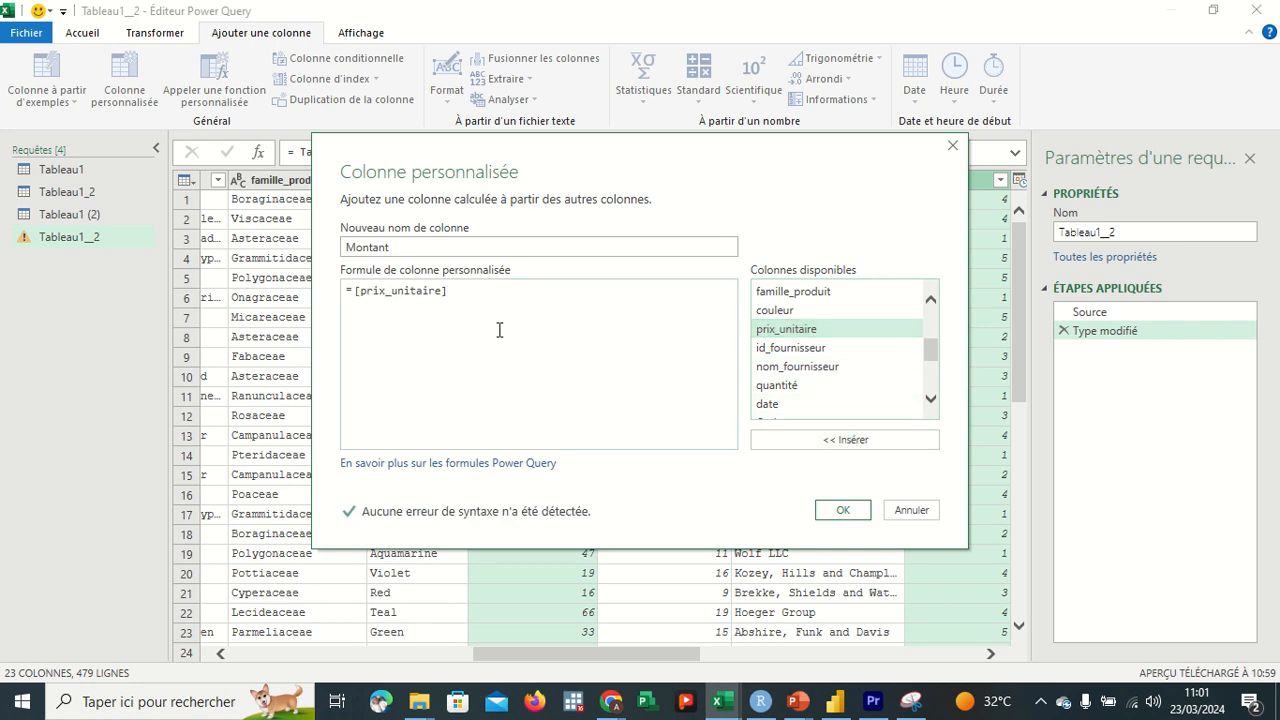
{"action": "type", "text": "*"}
{"action": "left_click", "coordinate": [776, 386]}
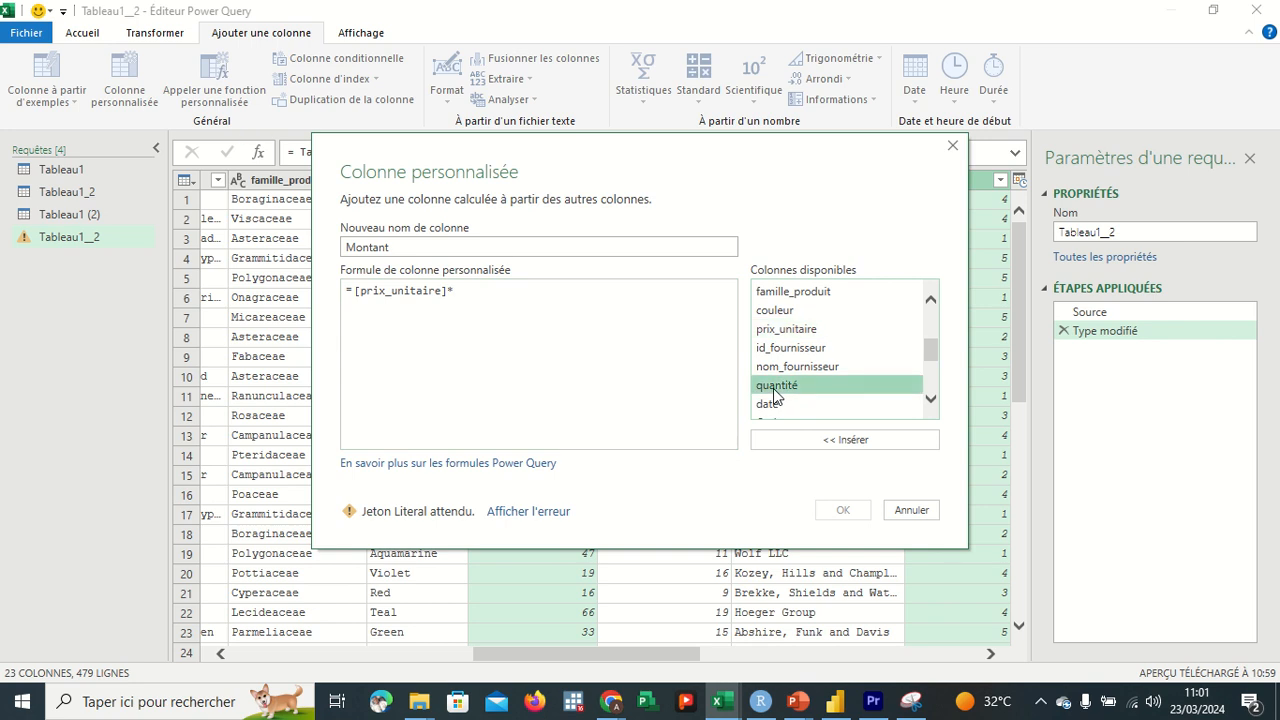
{"action": "left_click", "coordinate": [837, 440]}
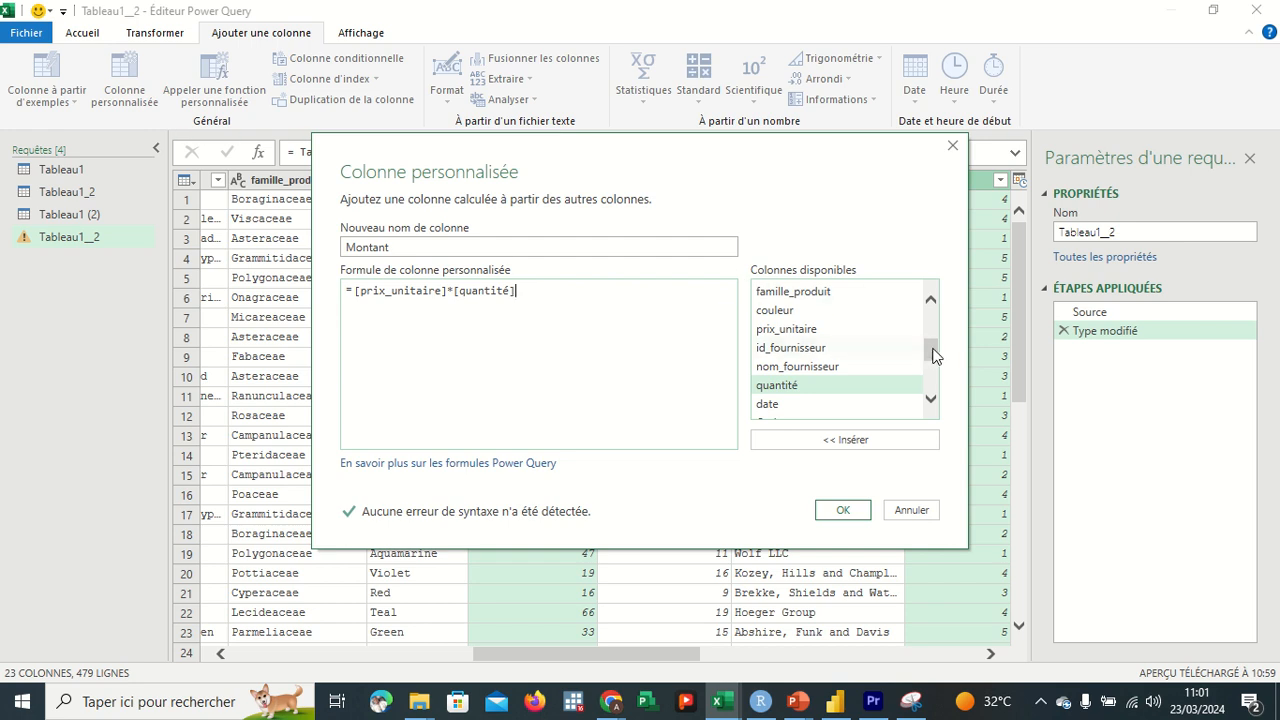
{"action": "left_click_drag", "start_coordinate": [930, 352], "coordinate": [931, 316]}
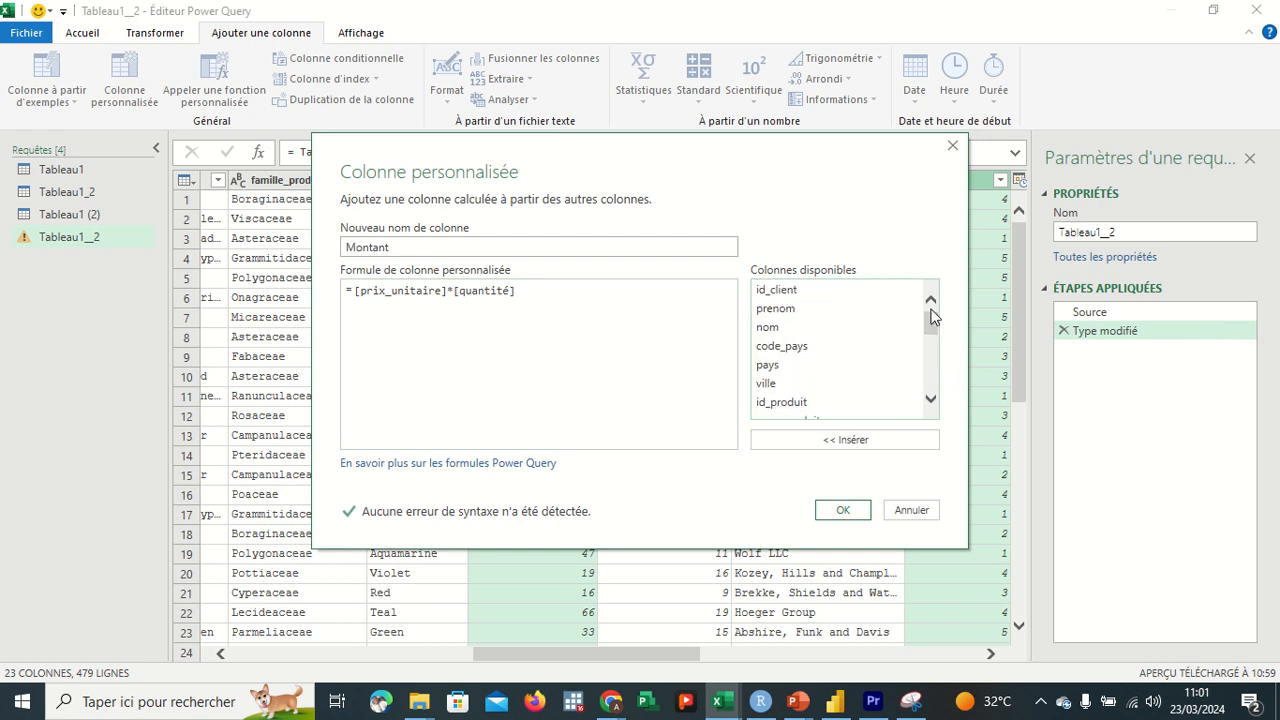
{"action": "left_click", "coordinate": [846, 510]}
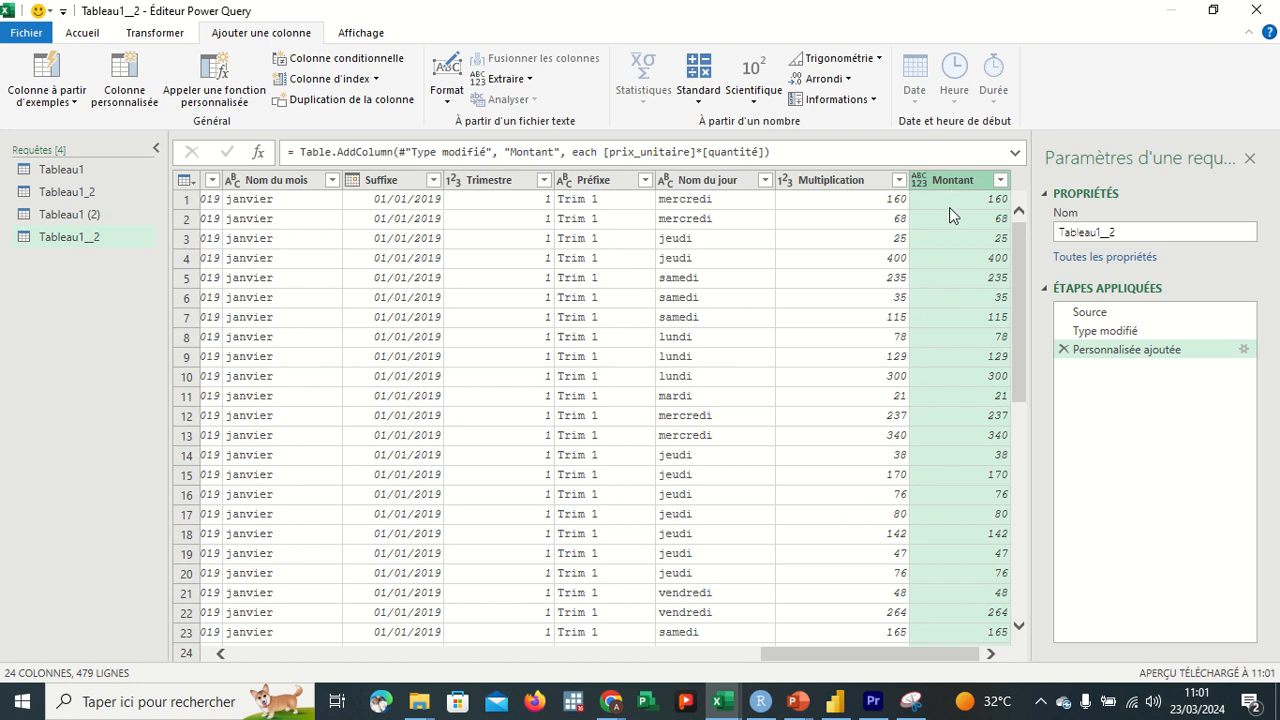
{"action": "left_click", "coordinate": [850, 184]}
{"action": "right_click", "coordinate": [850, 184]}
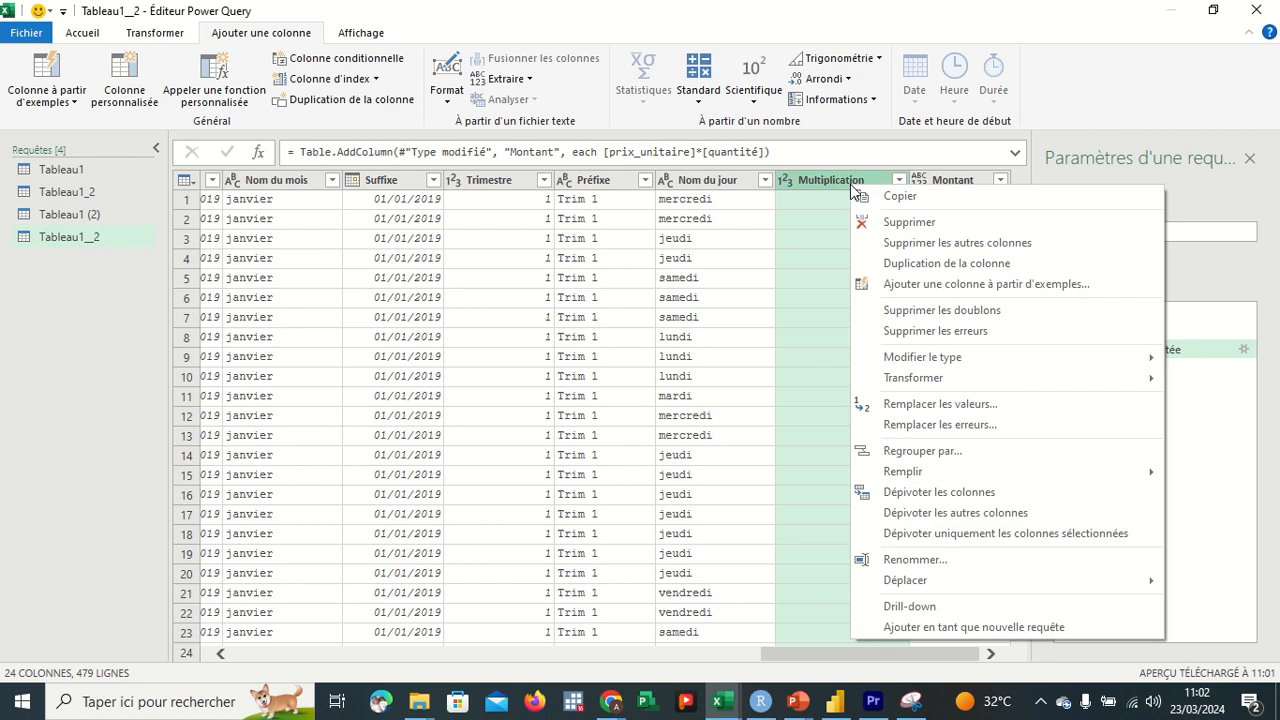
{"action": "left_click", "coordinate": [815, 218]}
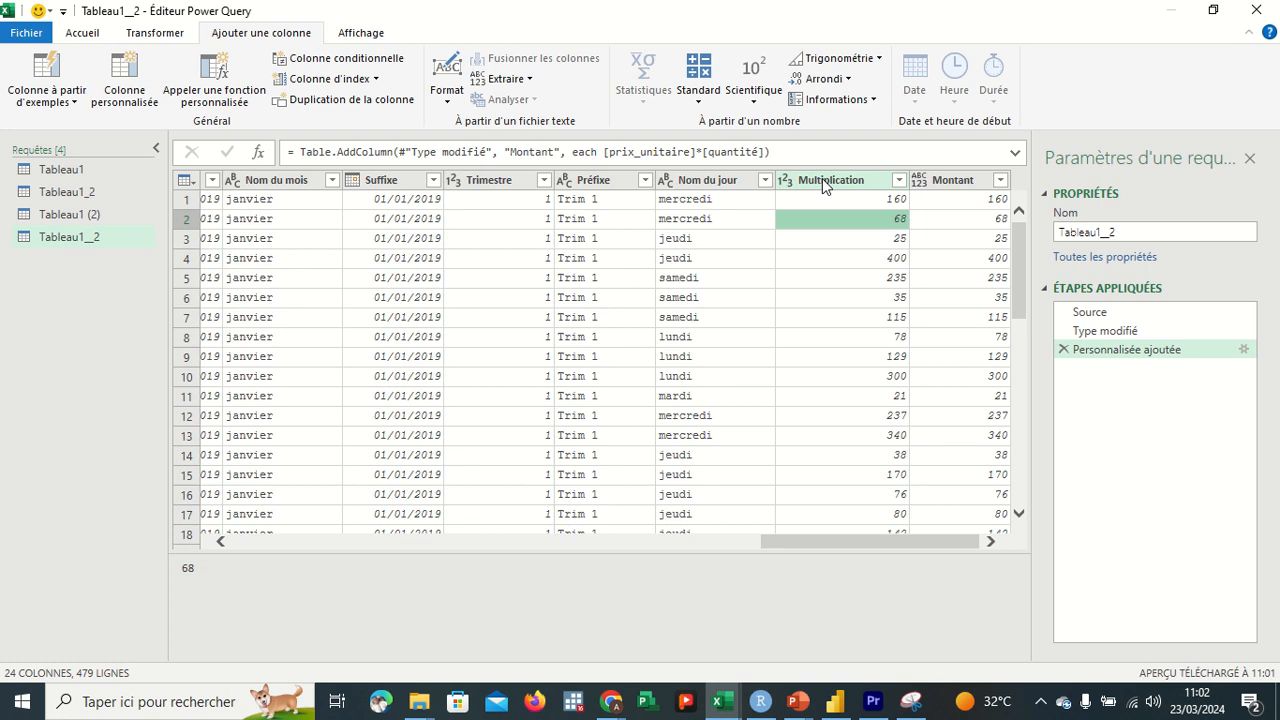
{"action": "left_click", "coordinate": [822, 178]}
{"action": "right_click", "coordinate": [823, 179]}
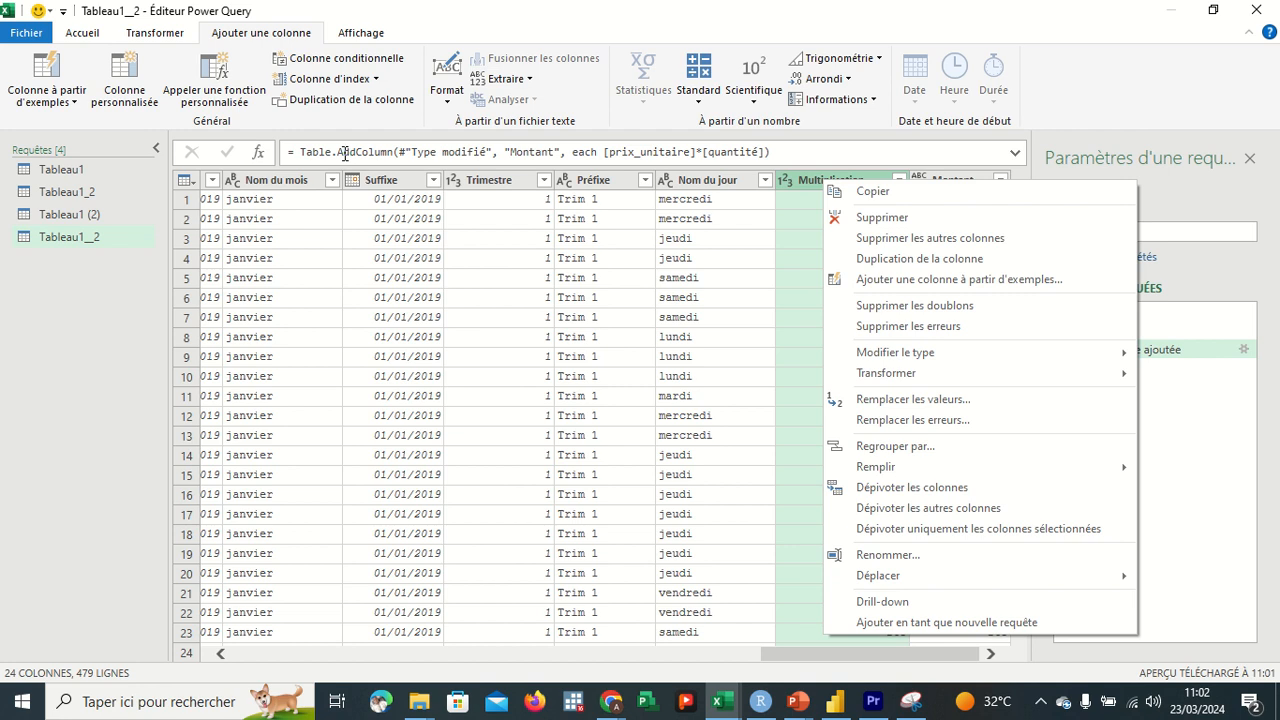
Switch to the Google Meet call, admit the waiting participant, and return to the Power Query editor.
{"action": "left_click", "coordinate": [612, 702]}
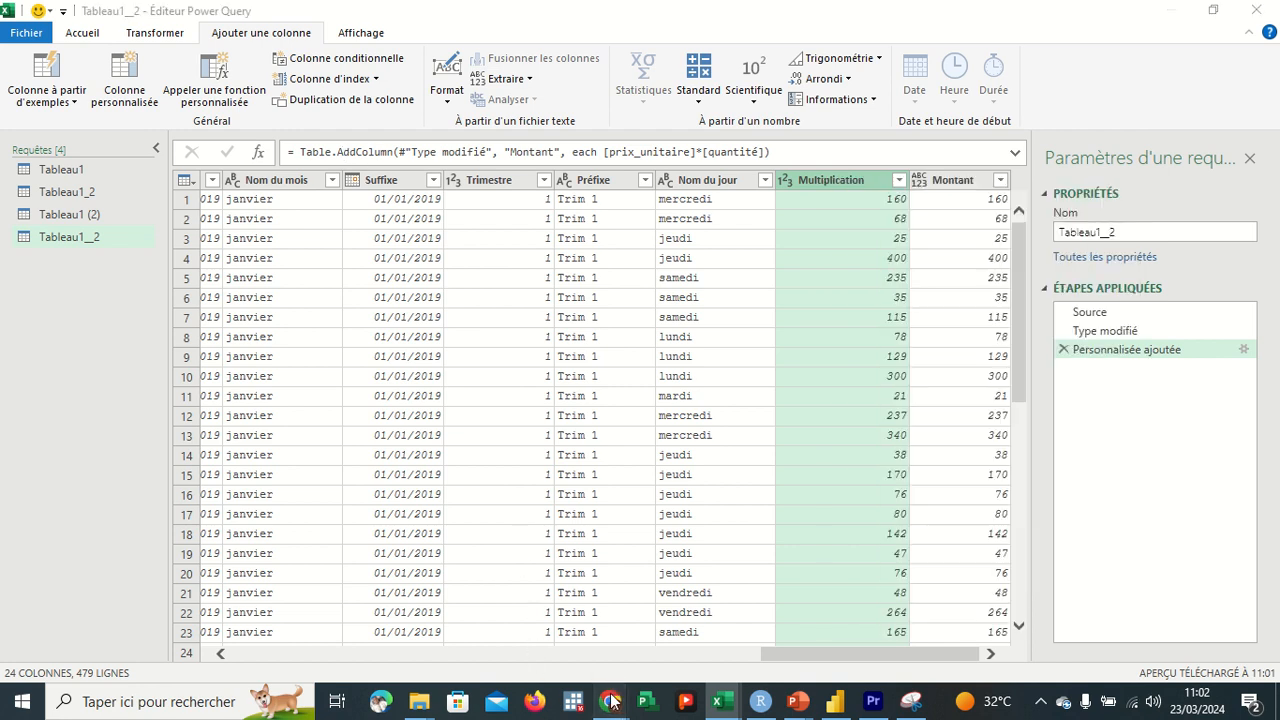
{"action": "left_click", "coordinate": [543, 640]}
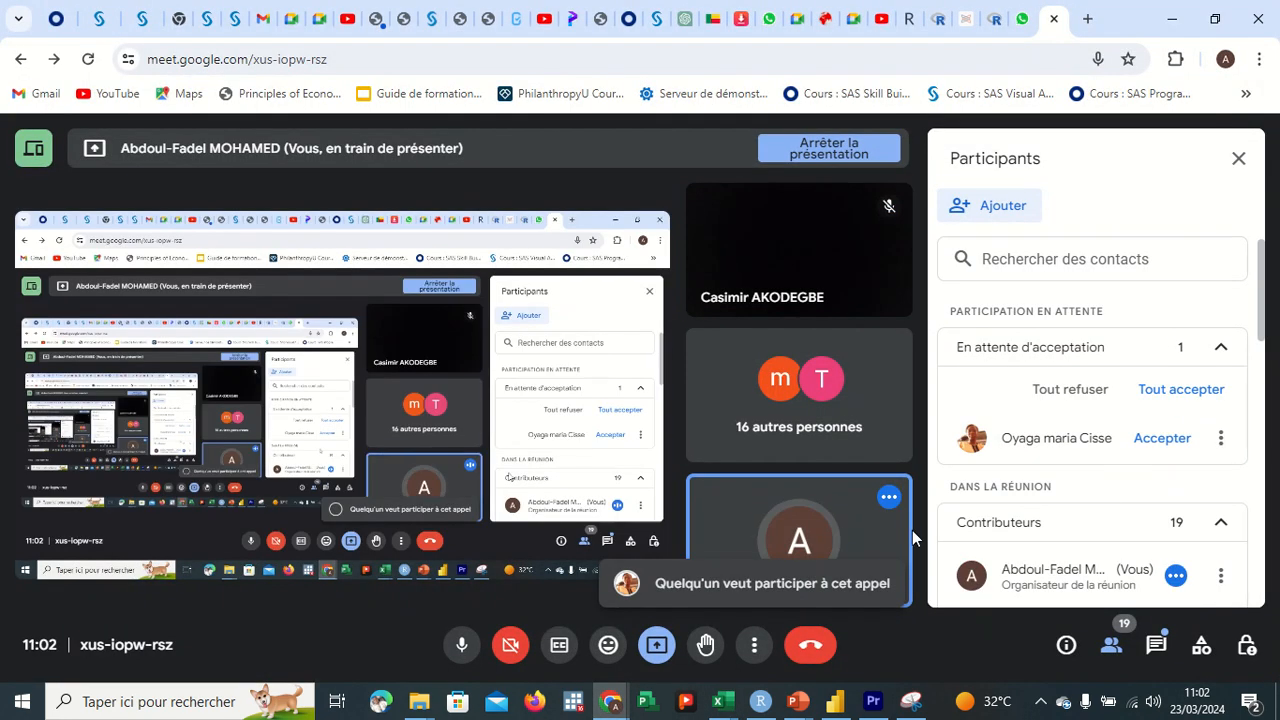
{"action": "left_click", "coordinate": [1150, 437]}
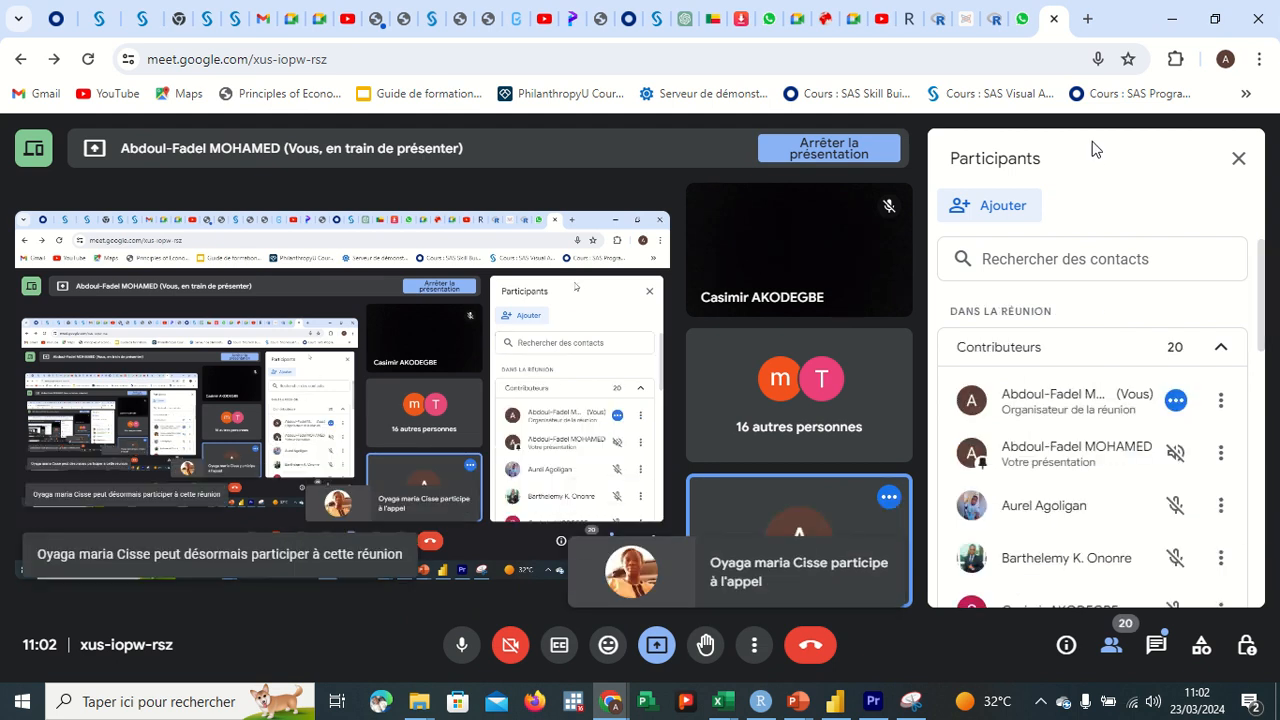
{"action": "left_click", "coordinate": [1172, 18]}
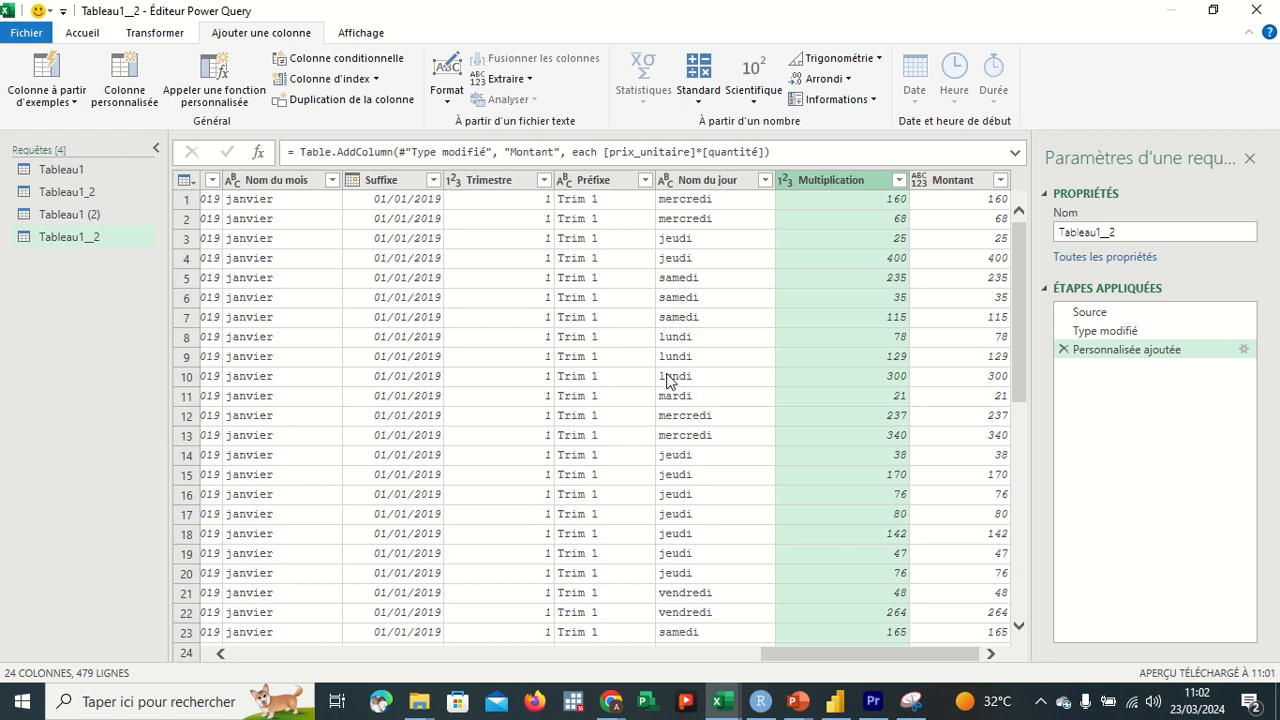
Close the query settings pane and bring the table's first columns, starting at id_client, into view.
{"action": "left_click", "coordinate": [1250, 158]}
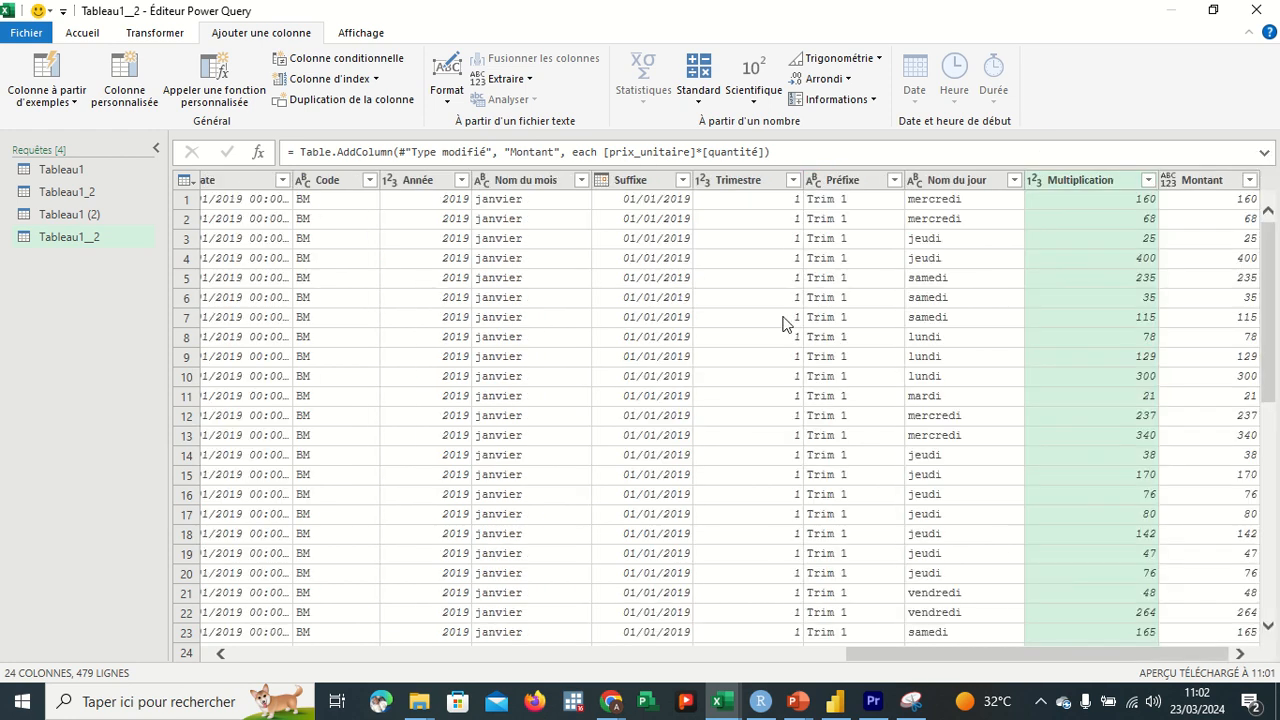
{"action": "scroll", "coordinate": [784, 323], "scroll_direction": "left", "scroll_amount": 10}
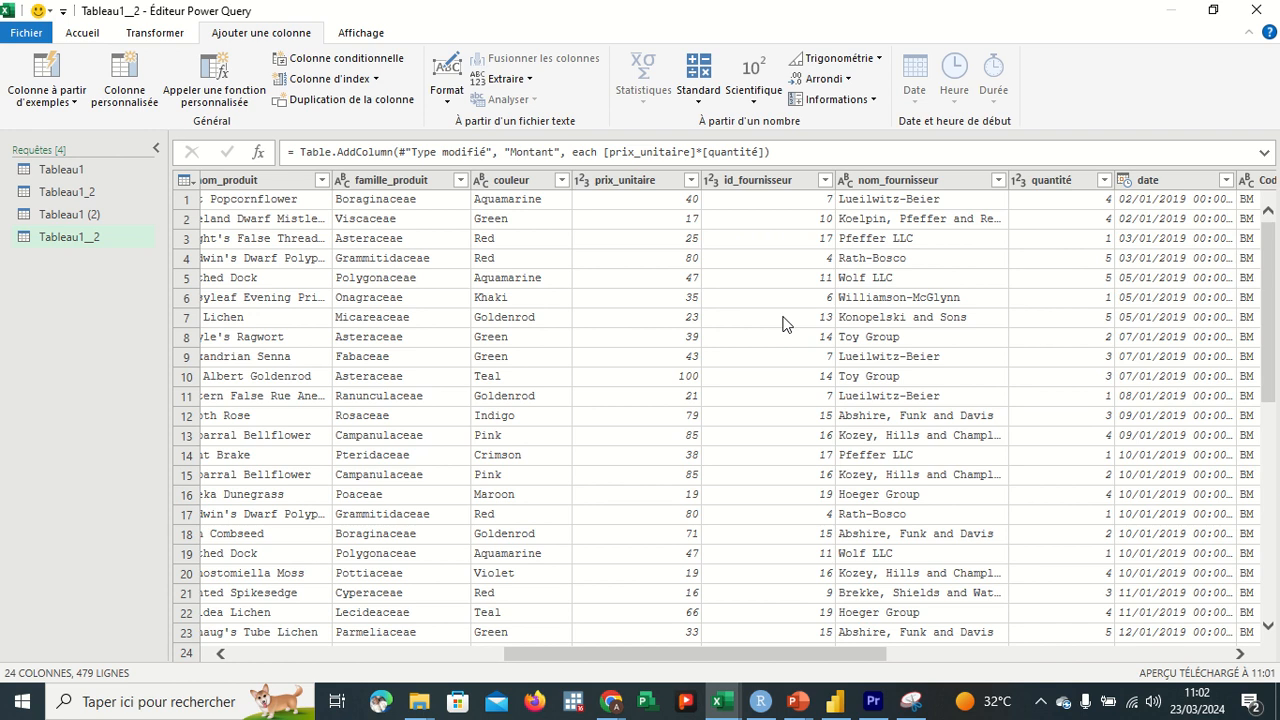
{"action": "scroll", "coordinate": [784, 323], "scroll_direction": "left", "scroll_amount": 10}
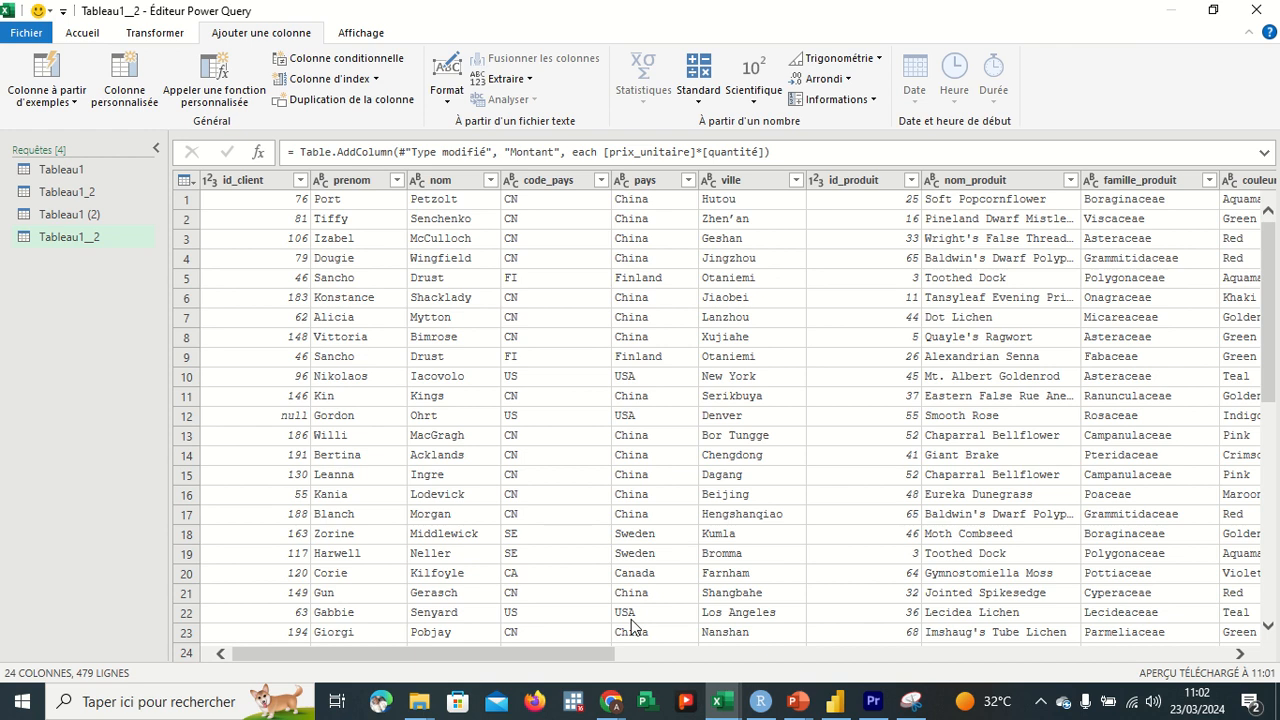
Check the Google Meet participant list for raised hands, and return to the Power Query editor.
{"action": "mouse_move", "coordinate": [610, 701]}
{"action": "left_click", "coordinate": [550, 632]}
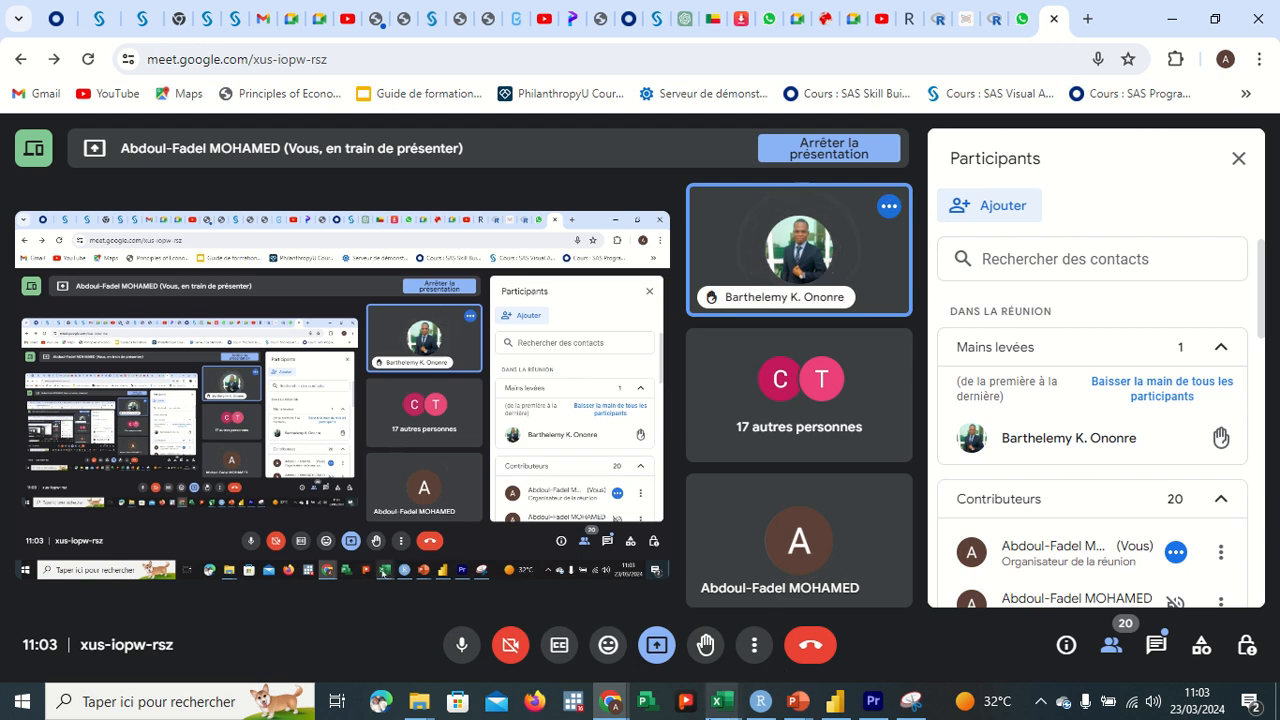
{"action": "mouse_move", "coordinate": [717, 701]}
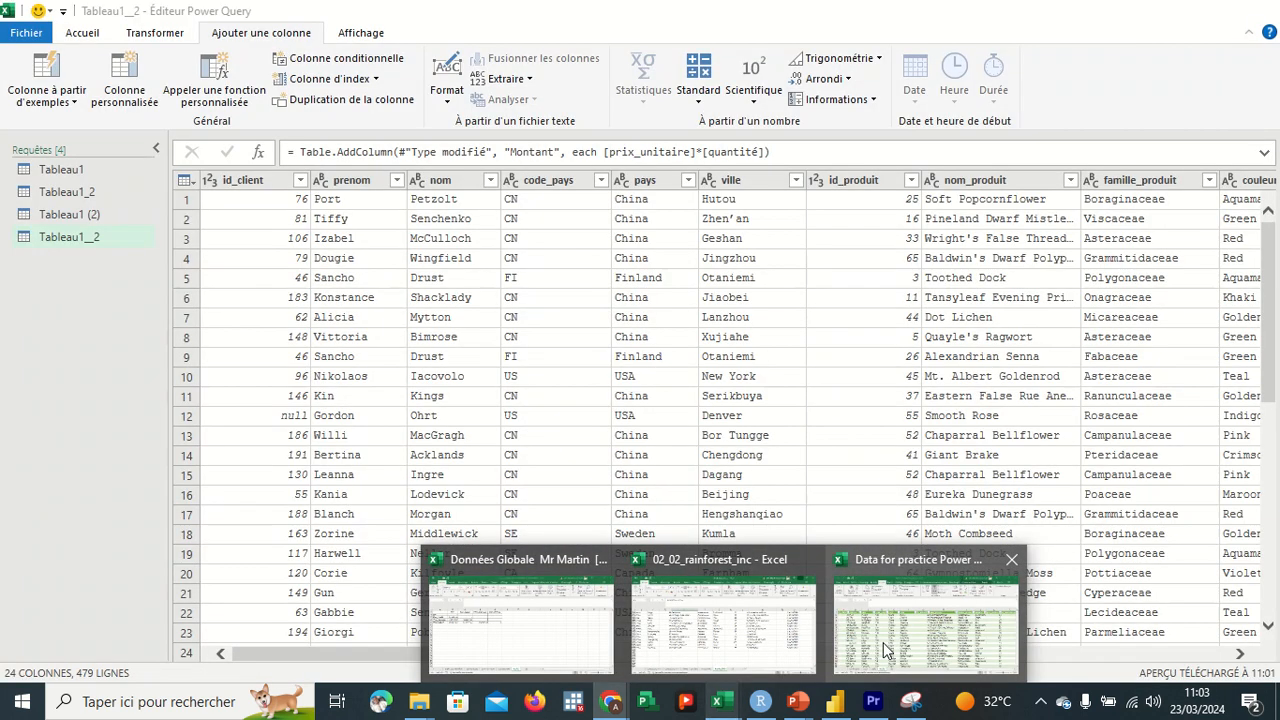
{"action": "left_click", "coordinate": [884, 650]}
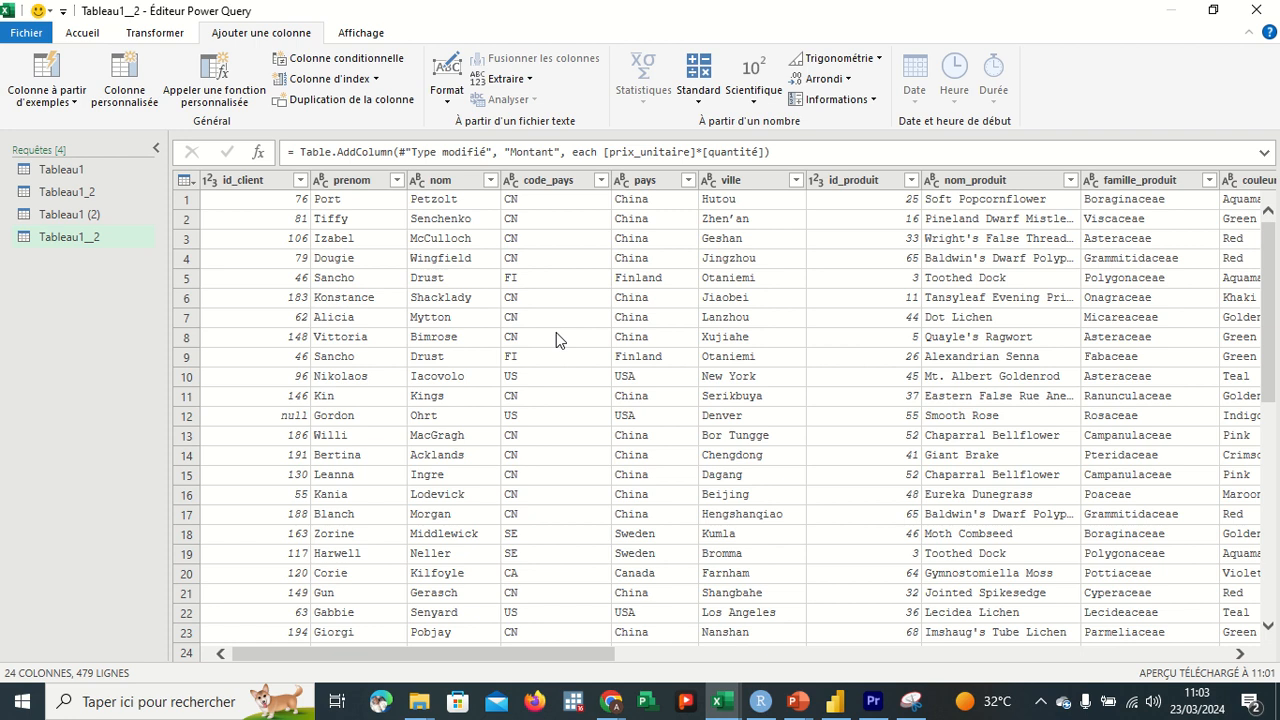
Examine the product names in the nom_produit column and the record in row 23.
{"action": "left_click", "coordinate": [978, 180]}
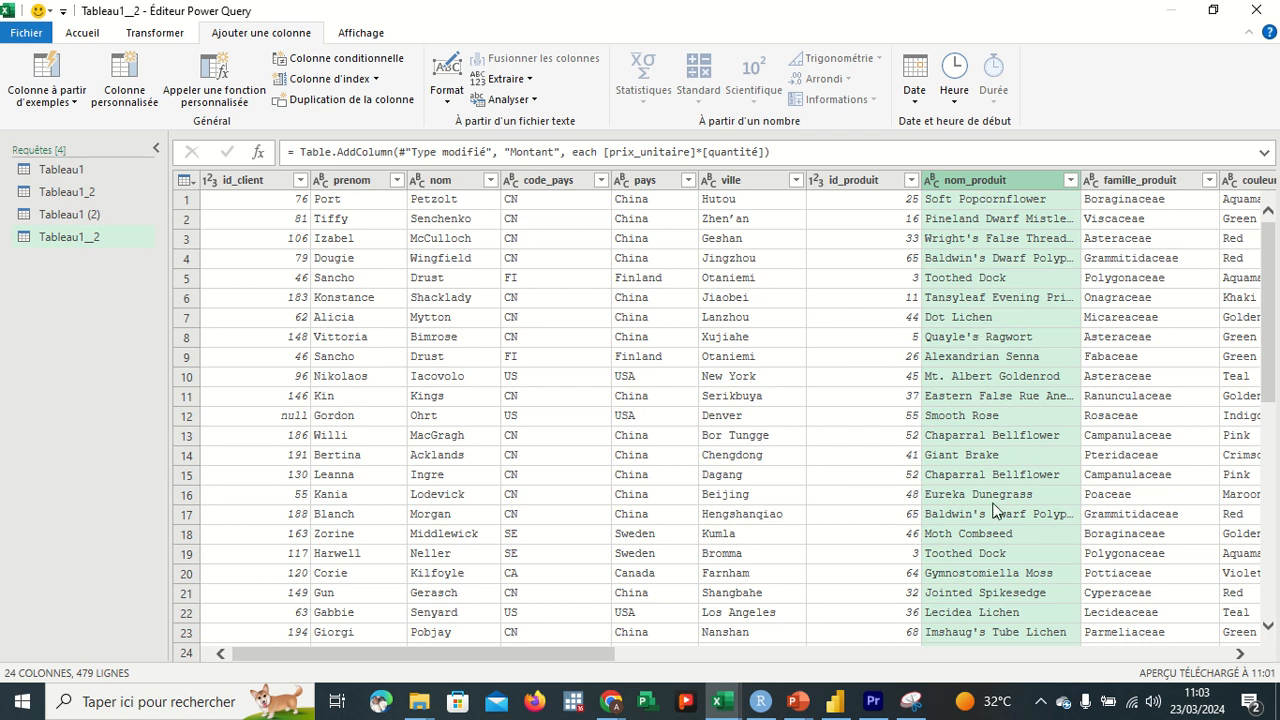
{"action": "scroll", "coordinate": [908, 545], "scroll_direction": "down", "scroll_amount": 1}
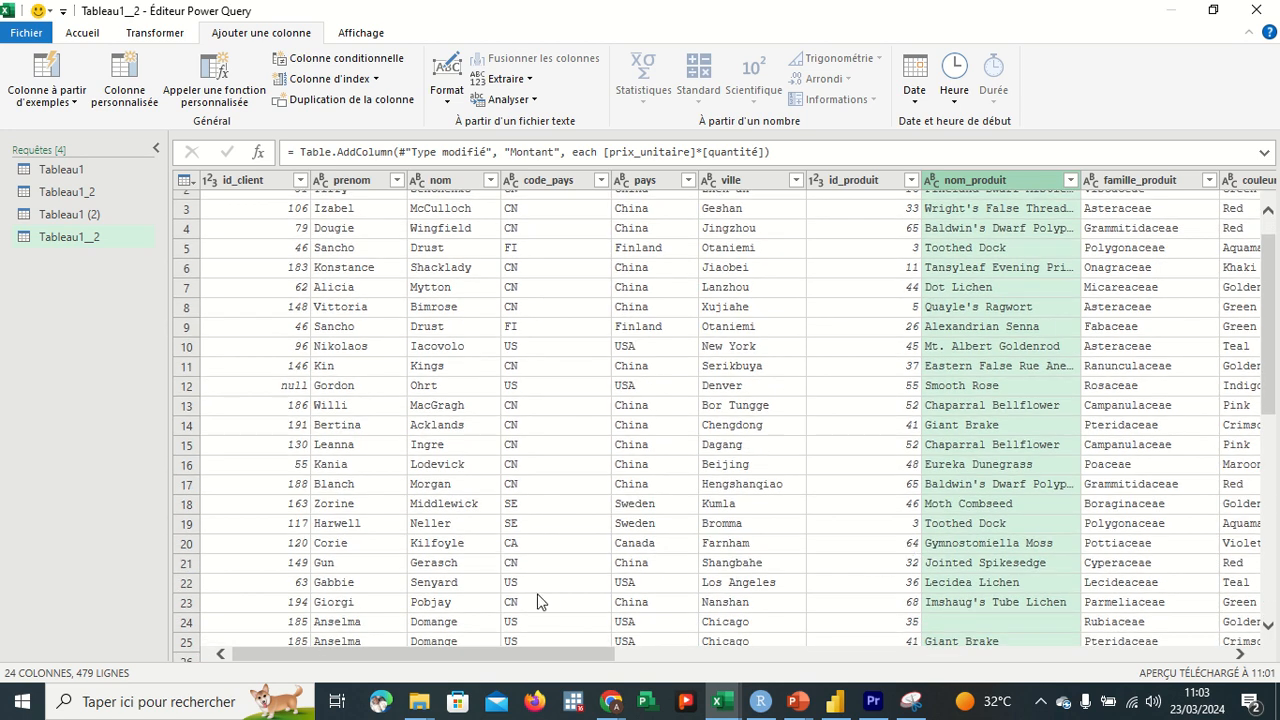
{"action": "left_click", "coordinate": [186, 605]}
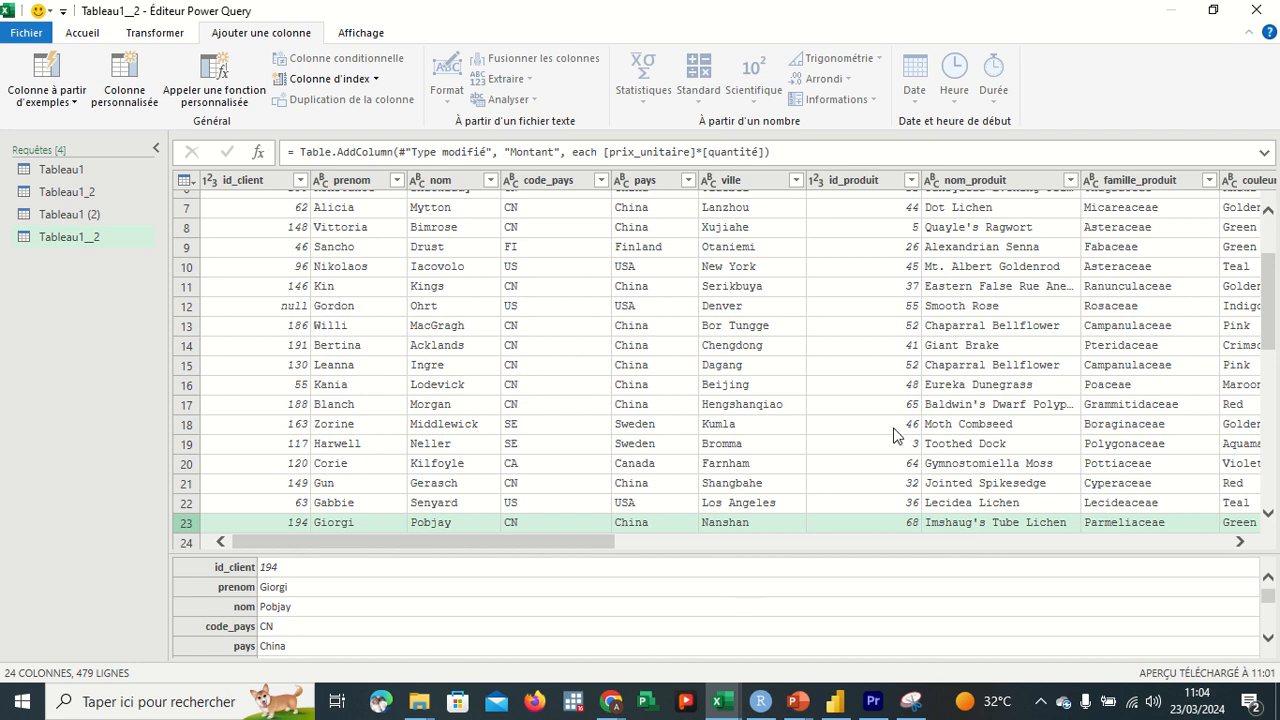
{"action": "scroll", "coordinate": [897, 434], "scroll_direction": "down", "scroll_amount": 1}
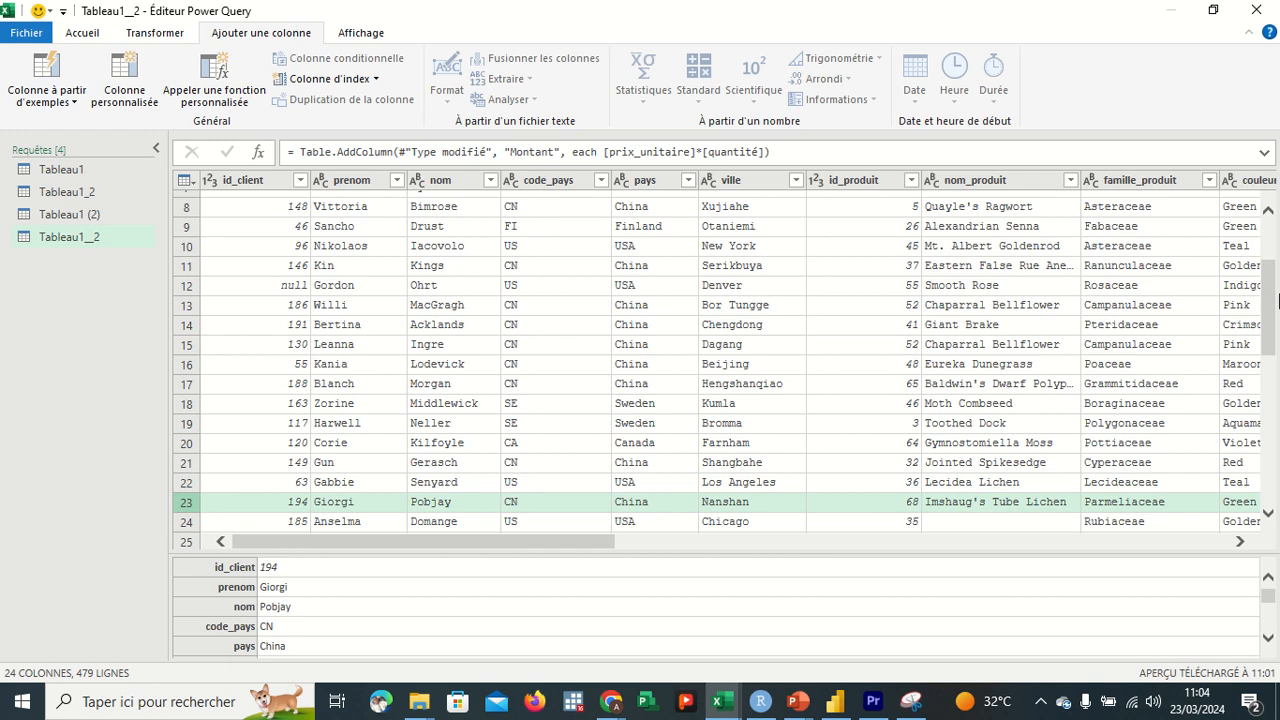
{"action": "left_click_drag", "start_coordinate": [1273, 305], "coordinate": [1273, 245]}
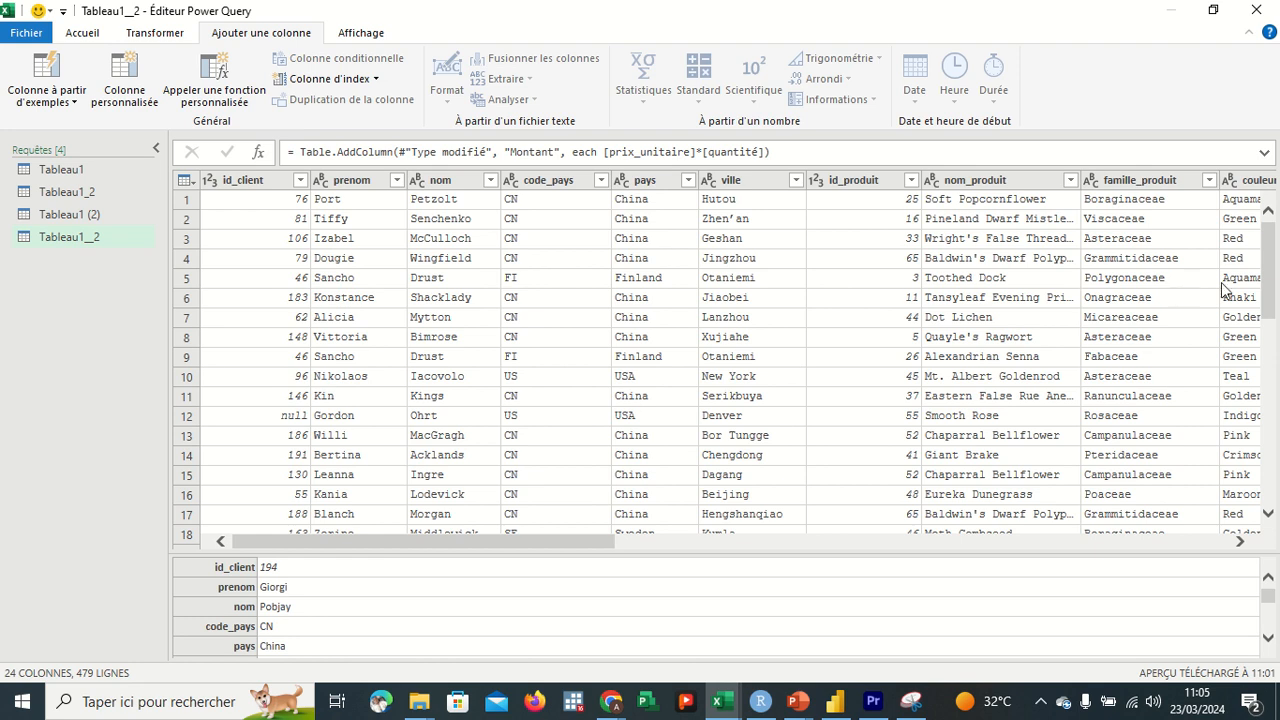
Split the nom_produit column at each occurrence of the space delimiter, with the quote character set to Aucun.
{"action": "left_click", "coordinate": [974, 188]}
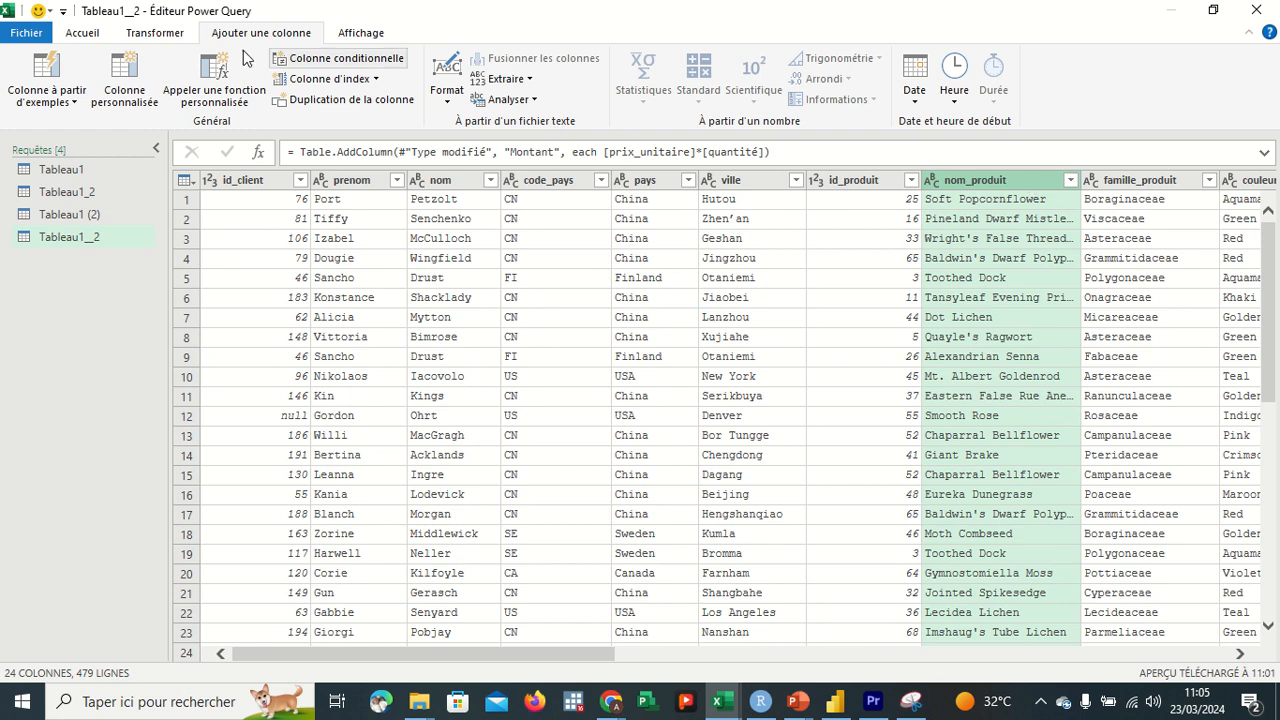
{"action": "left_click", "coordinate": [152, 36]}
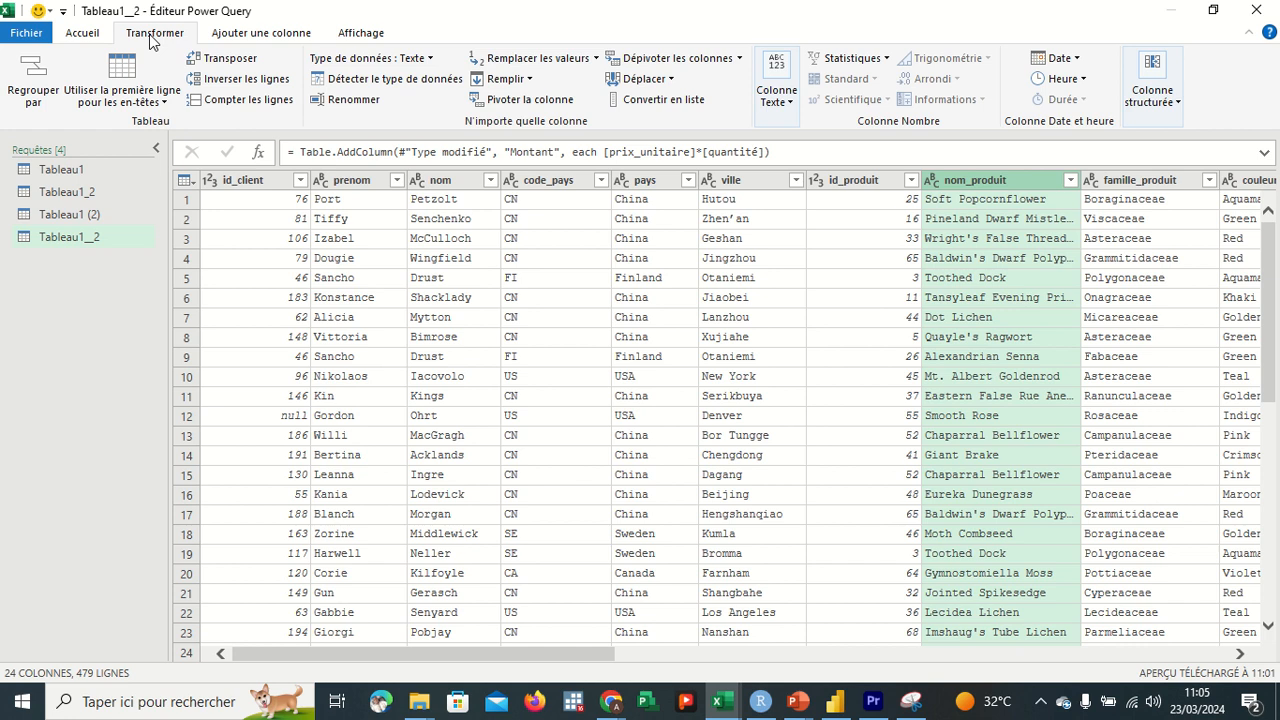
{"action": "left_click", "coordinate": [97, 38]}
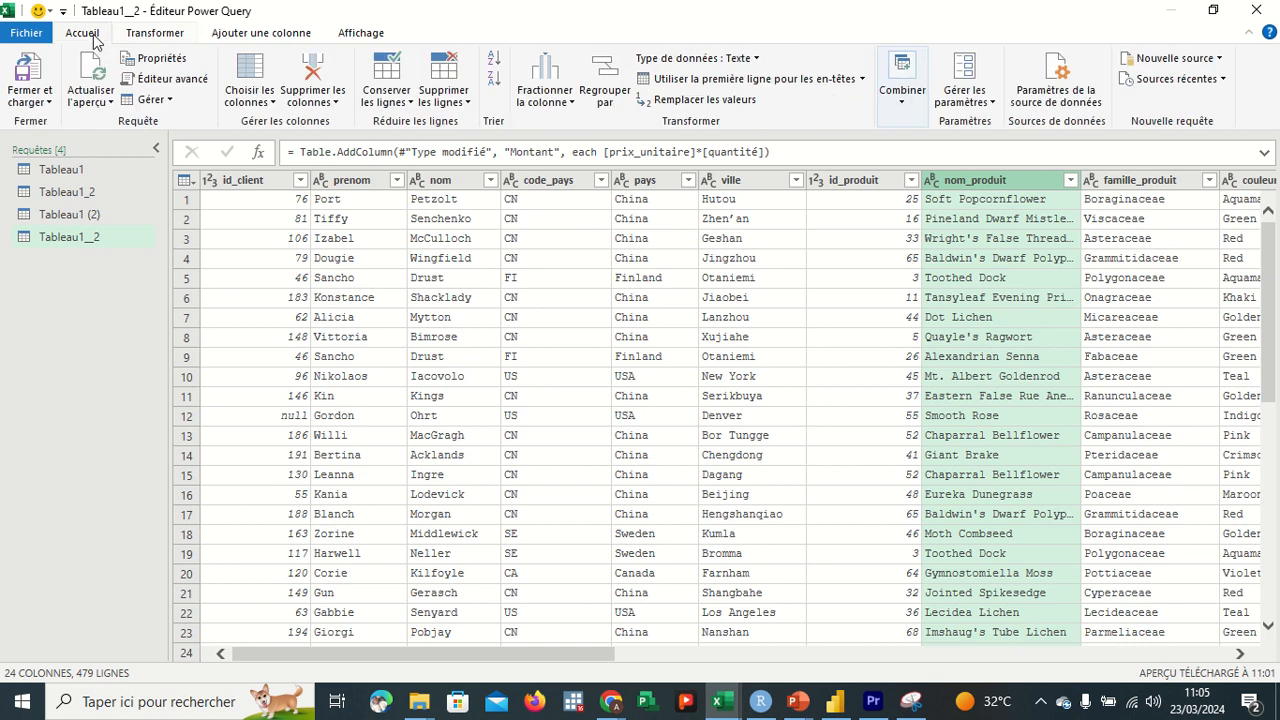
{"action": "left_click", "coordinate": [563, 108]}
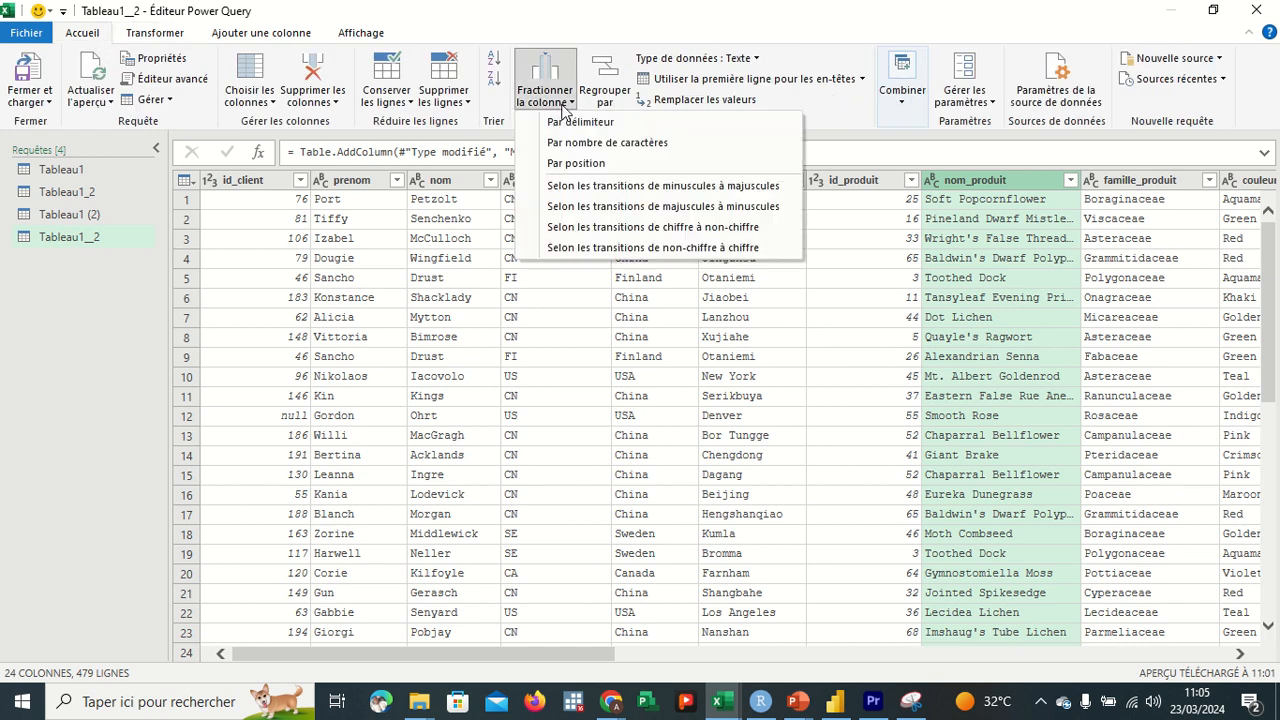
{"action": "left_click", "coordinate": [577, 119]}
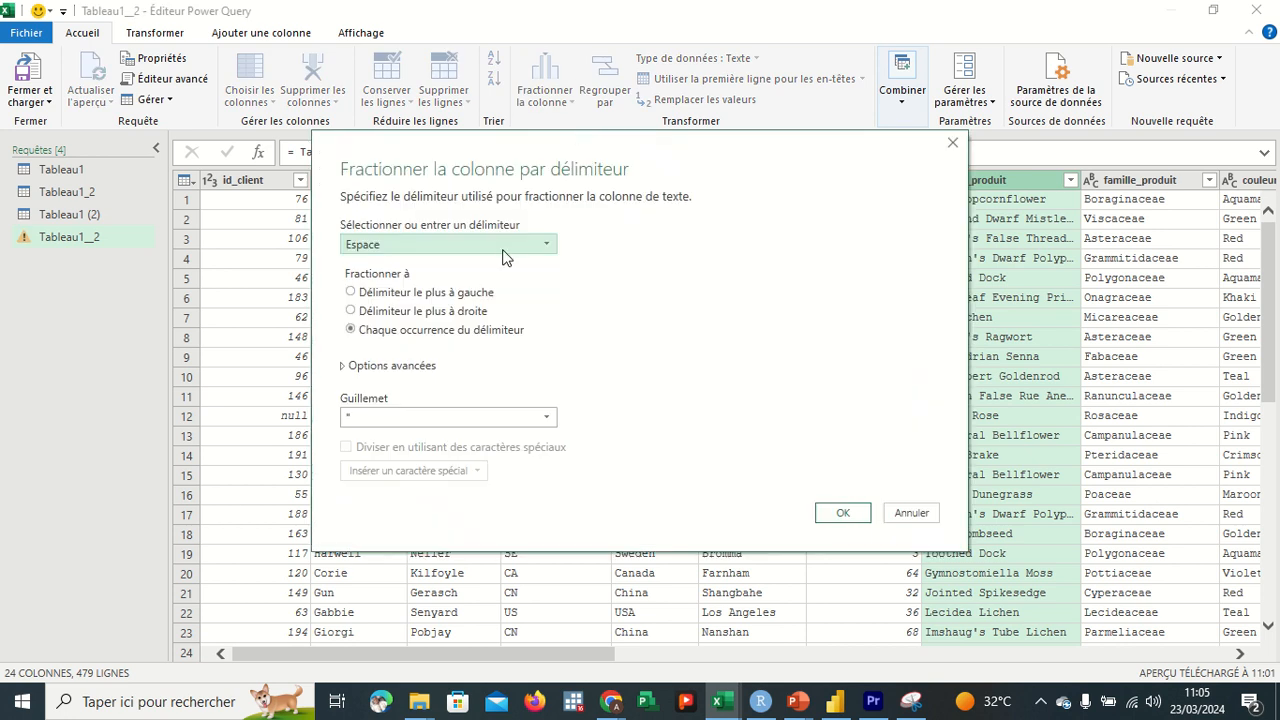
{"action": "left_click", "coordinate": [497, 424]}
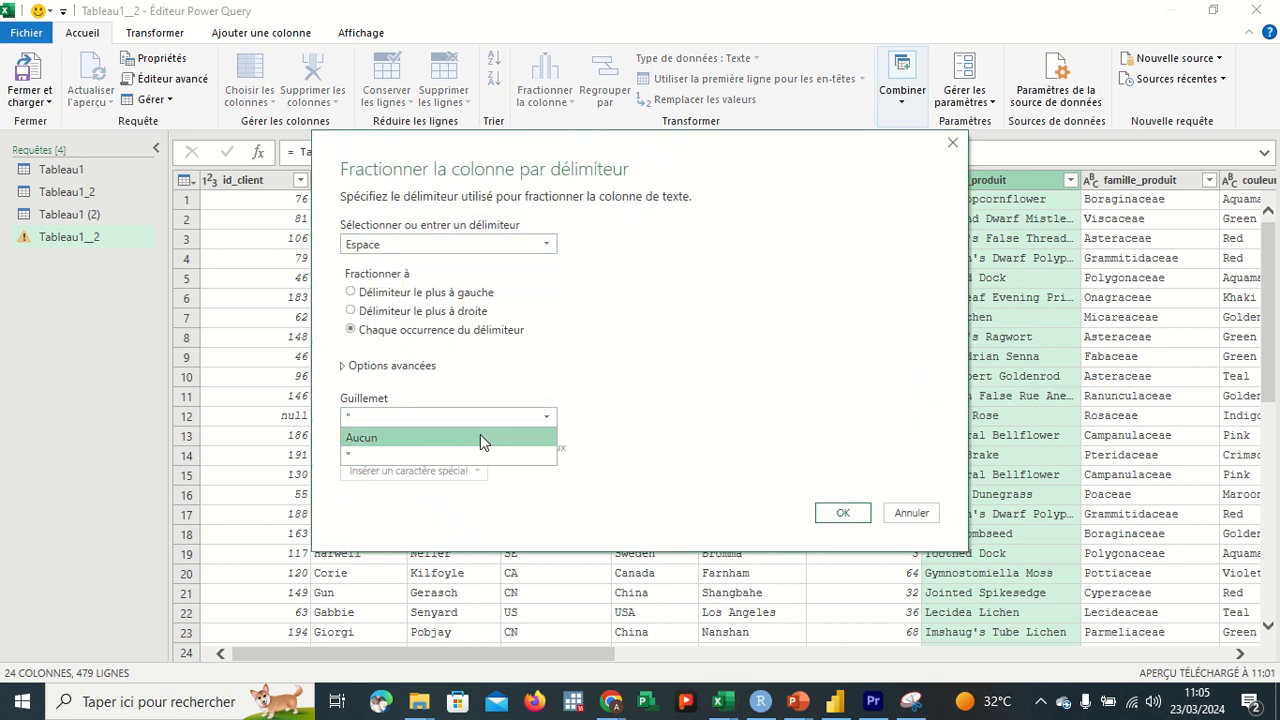
{"action": "left_click", "coordinate": [480, 436]}
{"action": "left_click", "coordinate": [838, 513]}
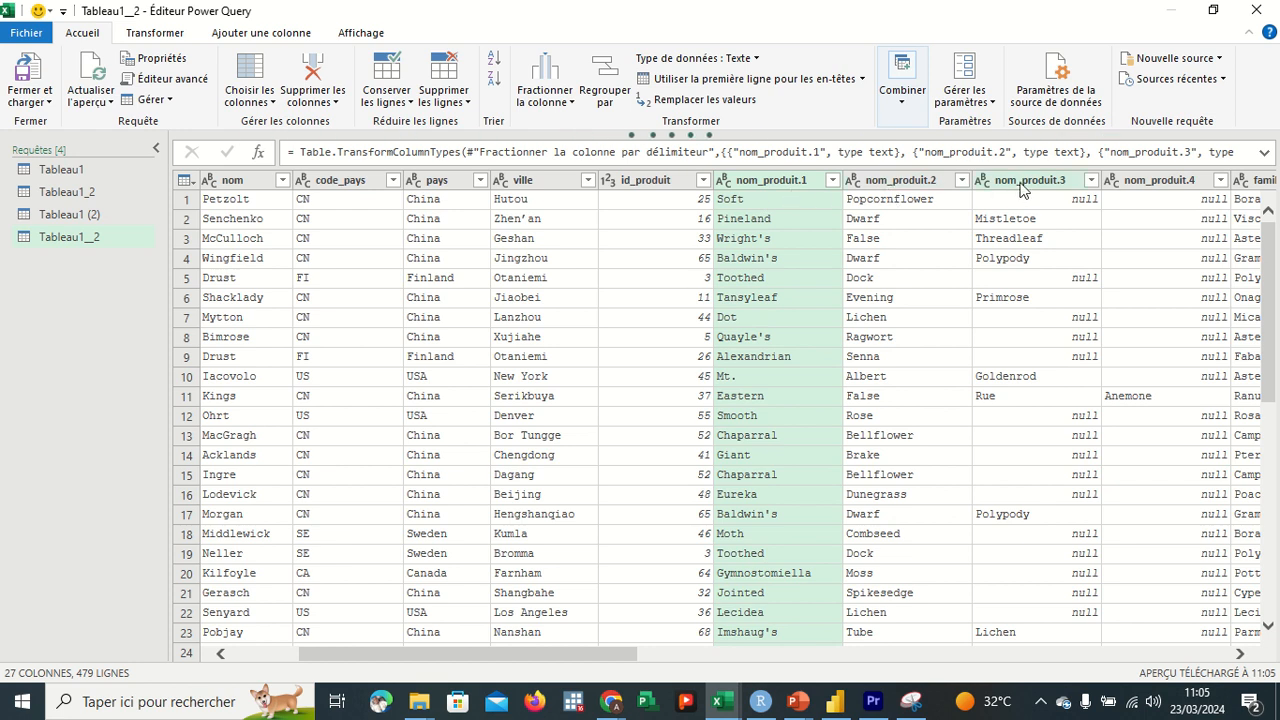
{"action": "scroll", "coordinate": [1130, 285], "scroll_direction": "right", "scroll_amount": 1}
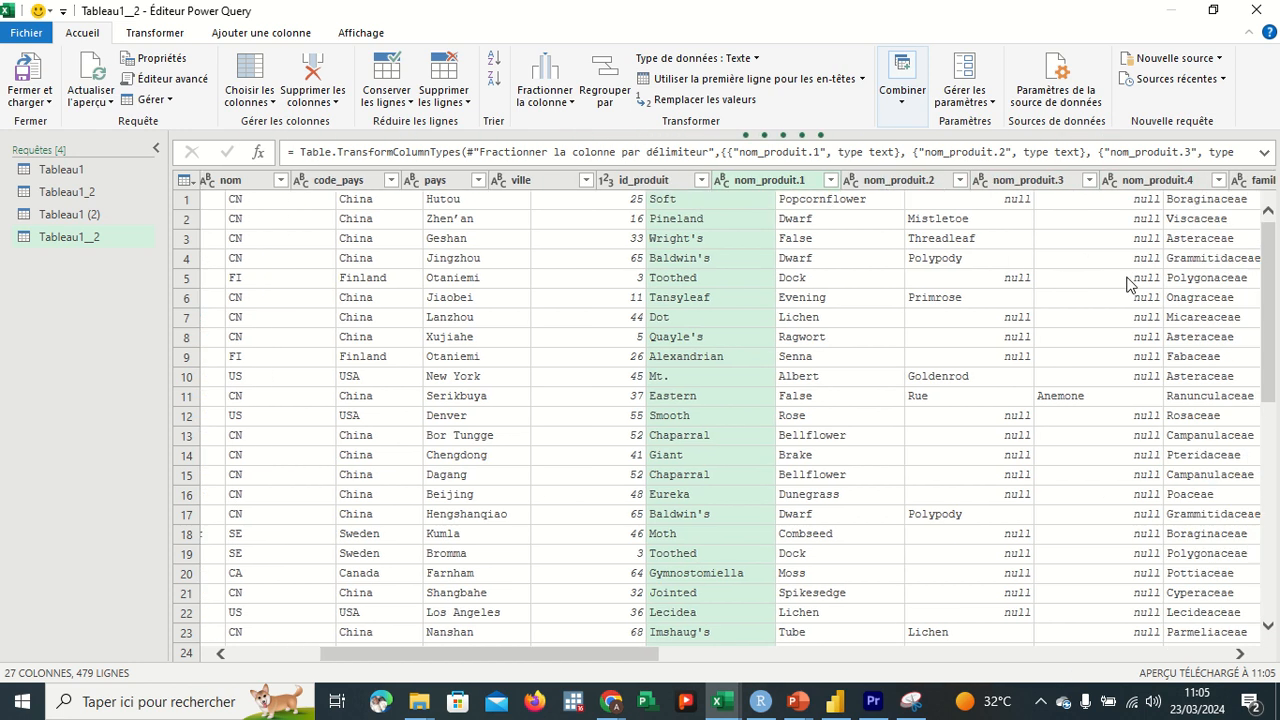
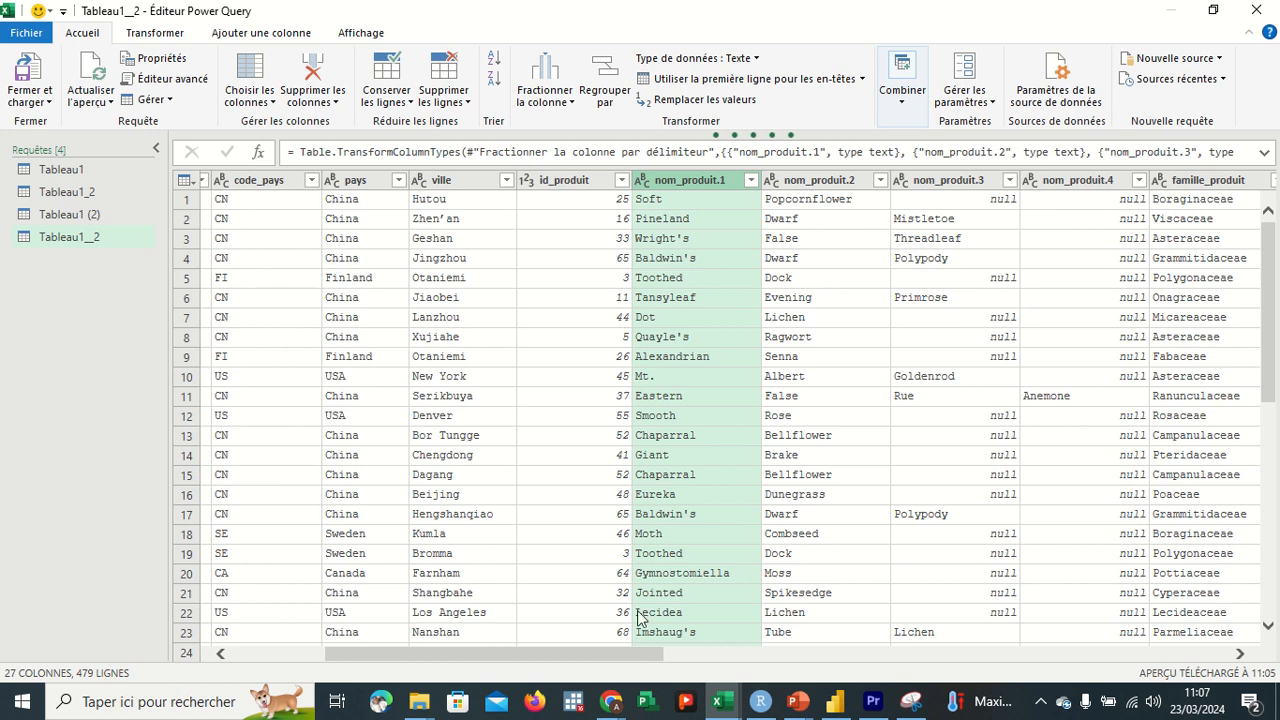
Select the Année and Nom du mois columns together.
{"action": "left_click_drag", "start_coordinate": [590, 654], "coordinate": [1013, 658]}
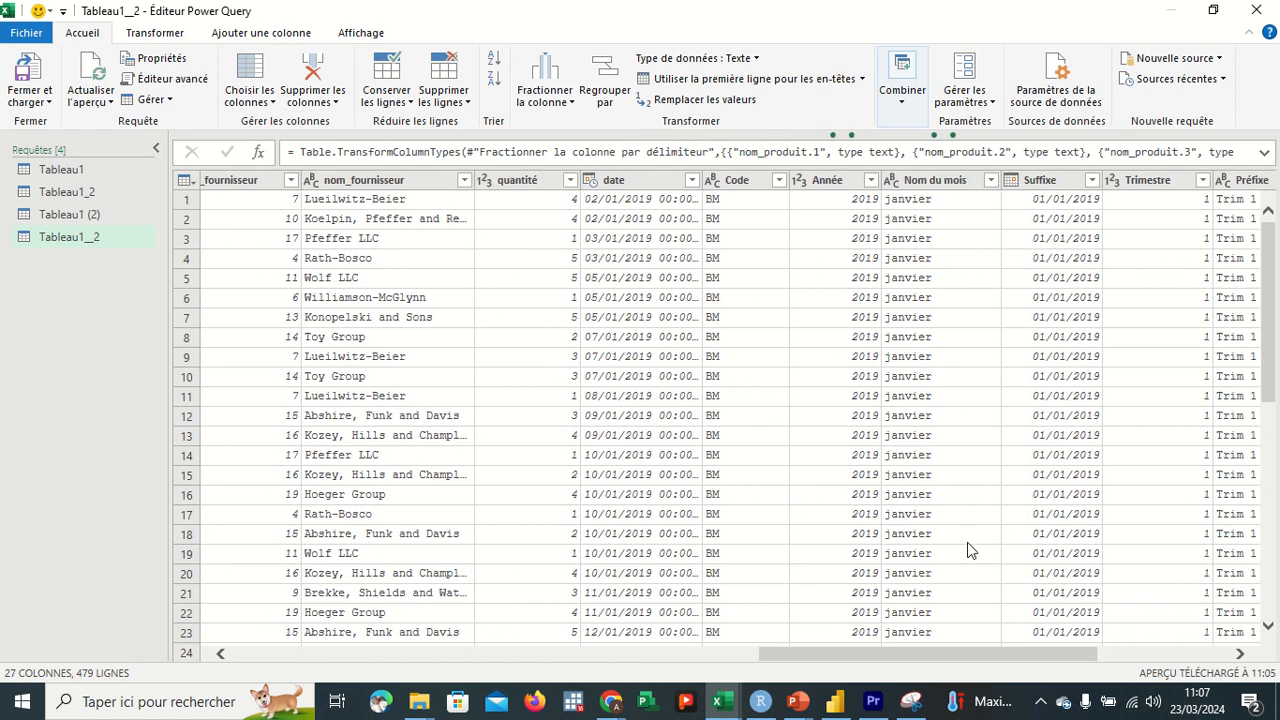
{"action": "left_click", "coordinate": [835, 180]}
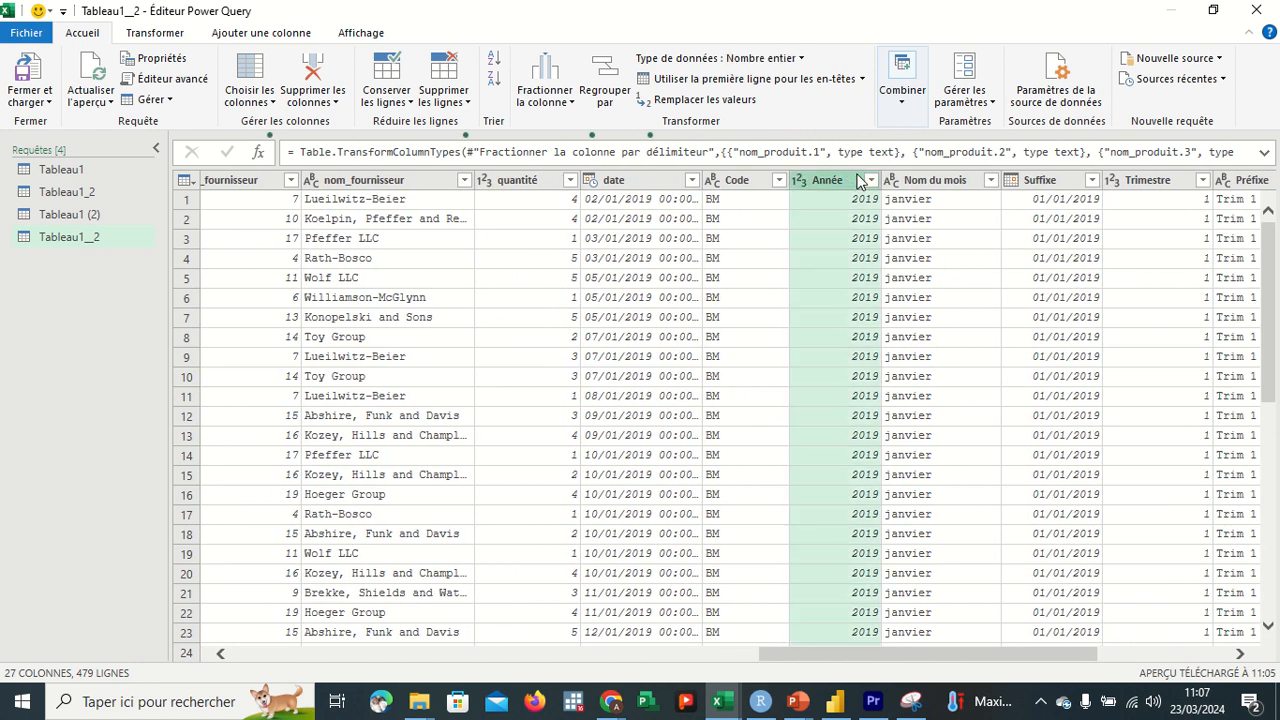
{"action": "left_click", "coordinate": [920, 180]}
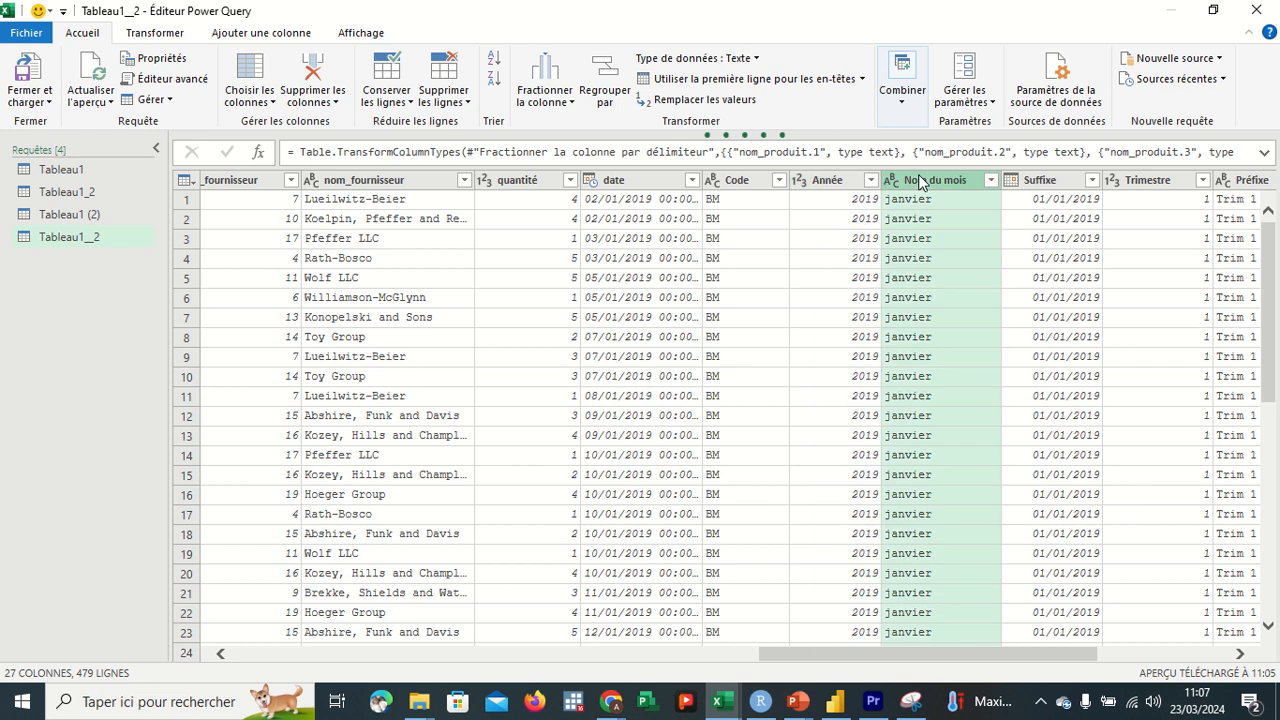
{"action": "left_click", "coordinate": [840, 182], "text": "ctrl"}
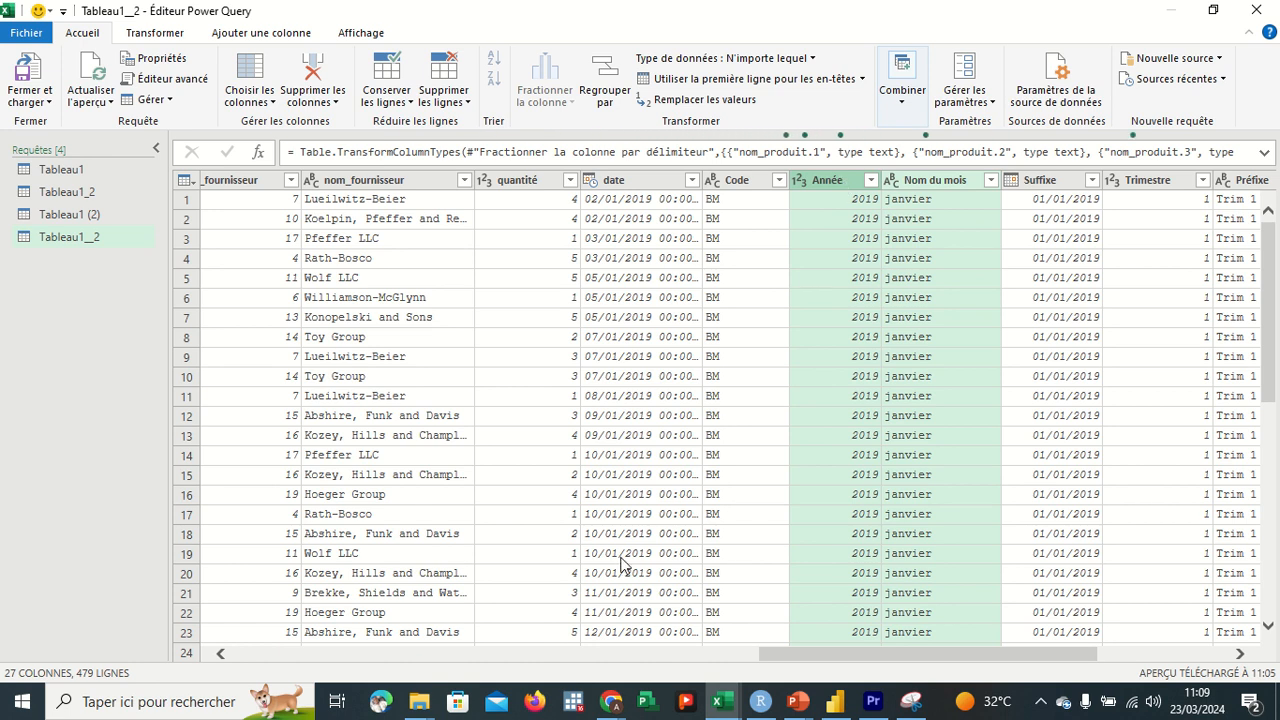
Look at the Google Meet call again while a participant speaks, and return to the Power Query editor.
{"action": "left_click", "coordinate": [603, 705]}
{"action": "left_click", "coordinate": [539, 616]}
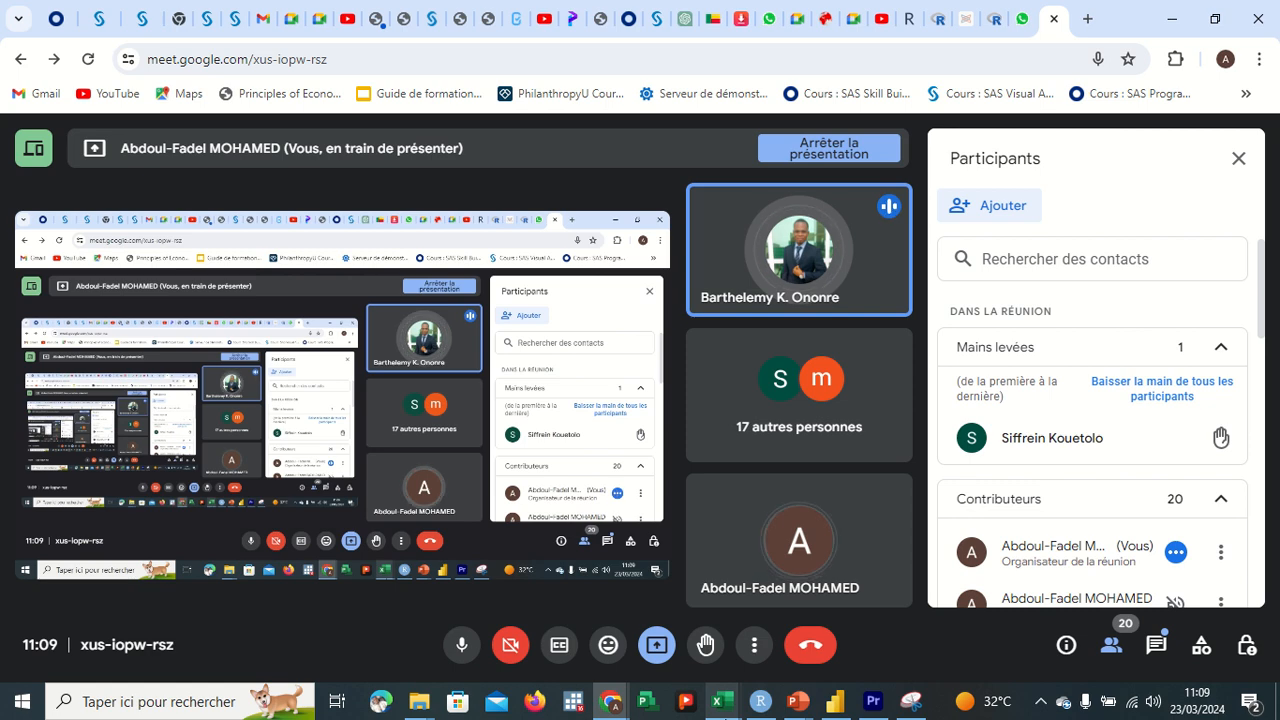
{"action": "mouse_move", "coordinate": [717, 701]}
{"action": "left_click", "coordinate": [937, 643]}
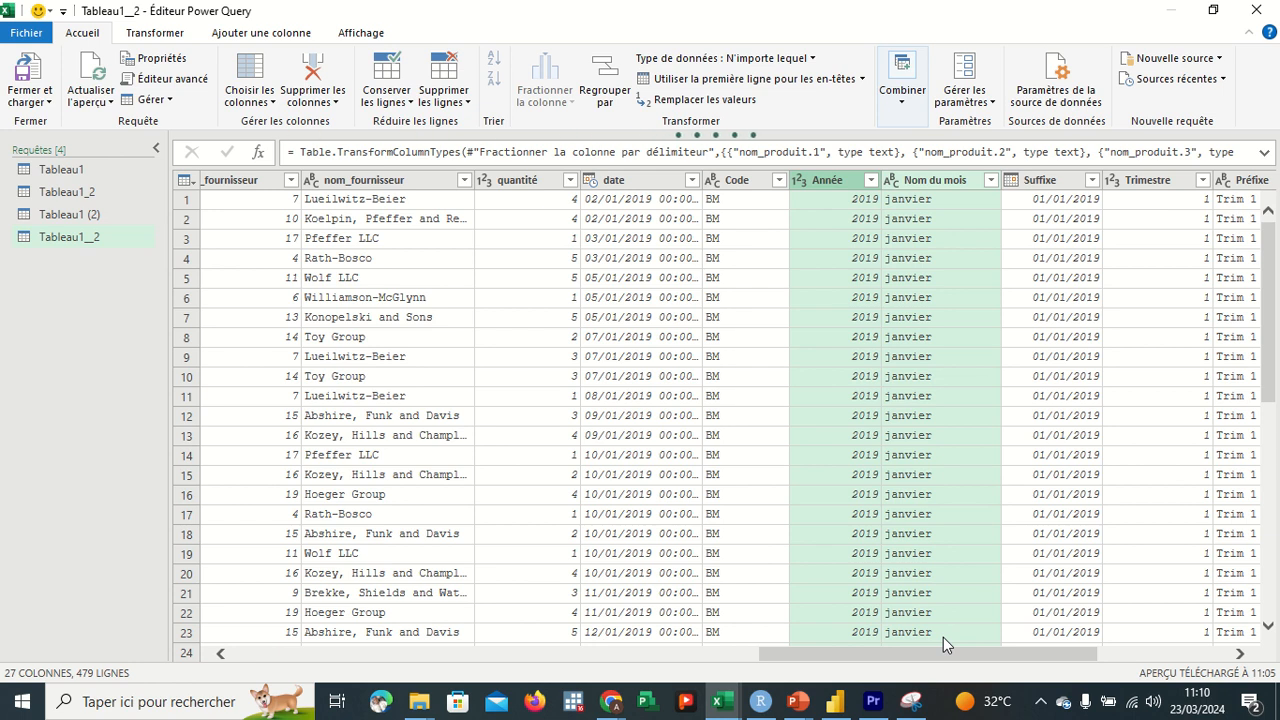
Transform the date column of Tableau1__2 into the month number.
{"action": "left_click", "coordinate": [822, 437]}
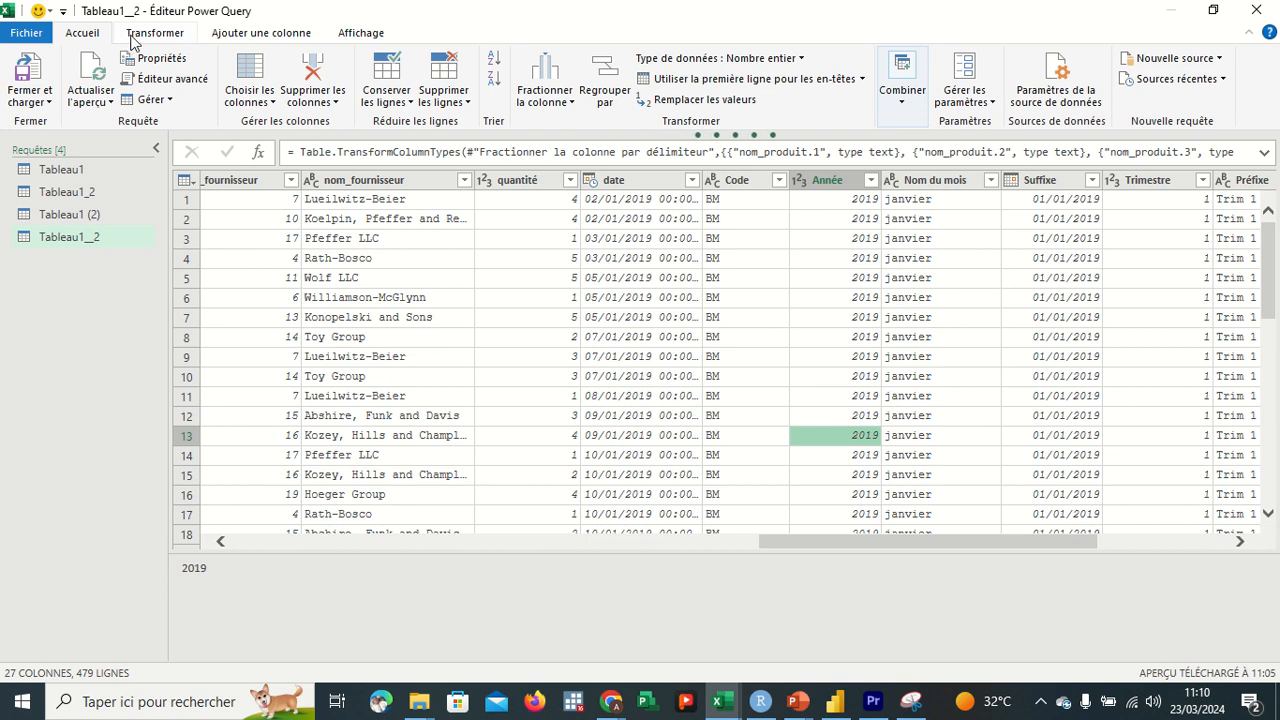
{"action": "left_click", "coordinate": [152, 33]}
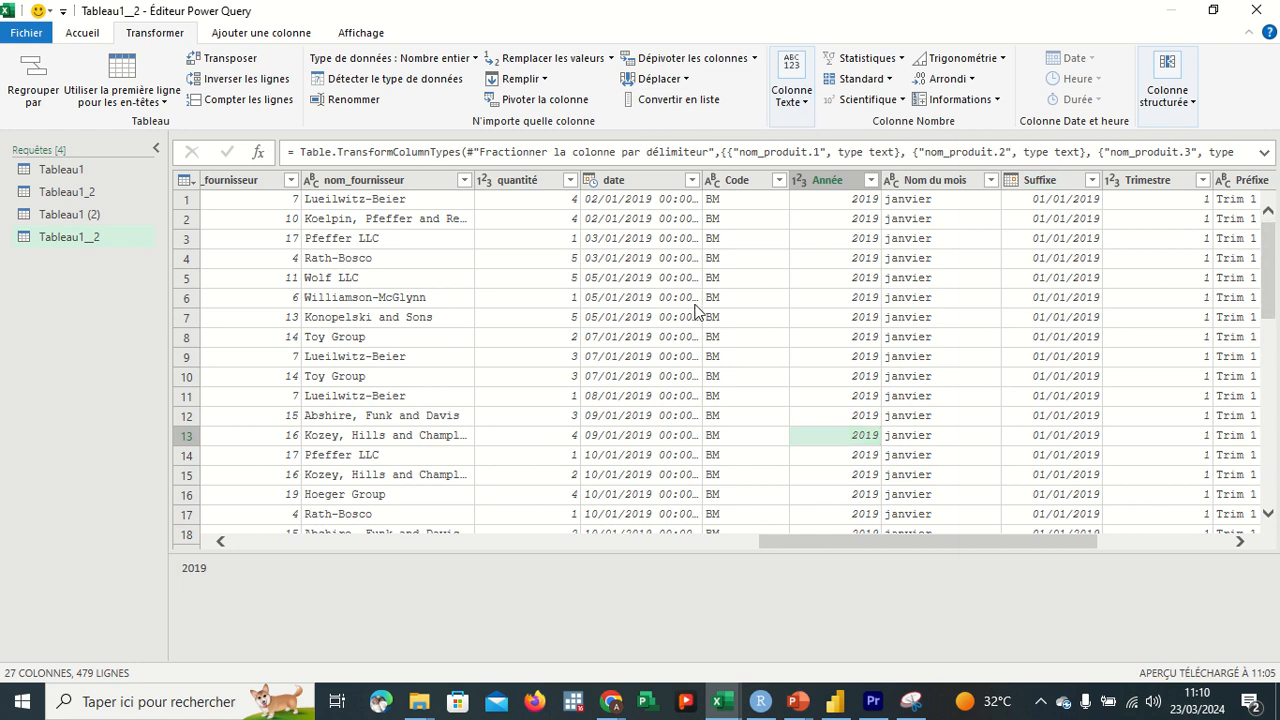
{"action": "left_click", "coordinate": [645, 185]}
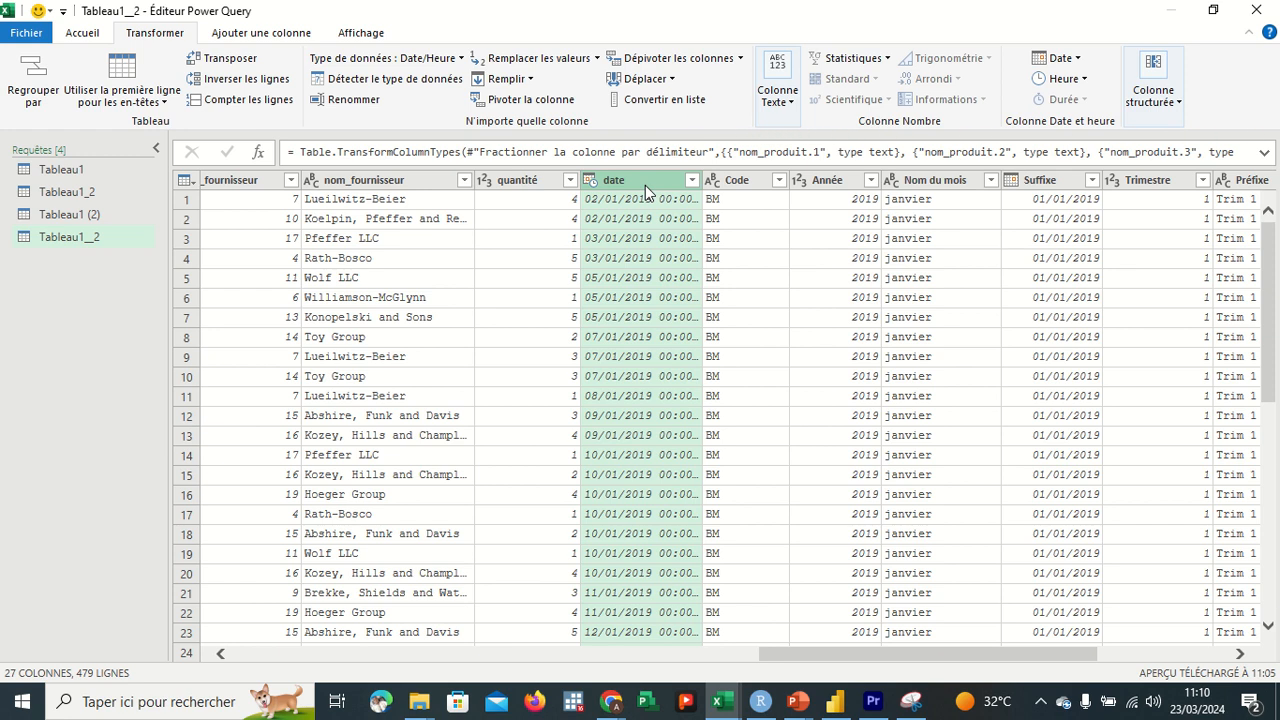
{"action": "left_click", "coordinate": [590, 182]}
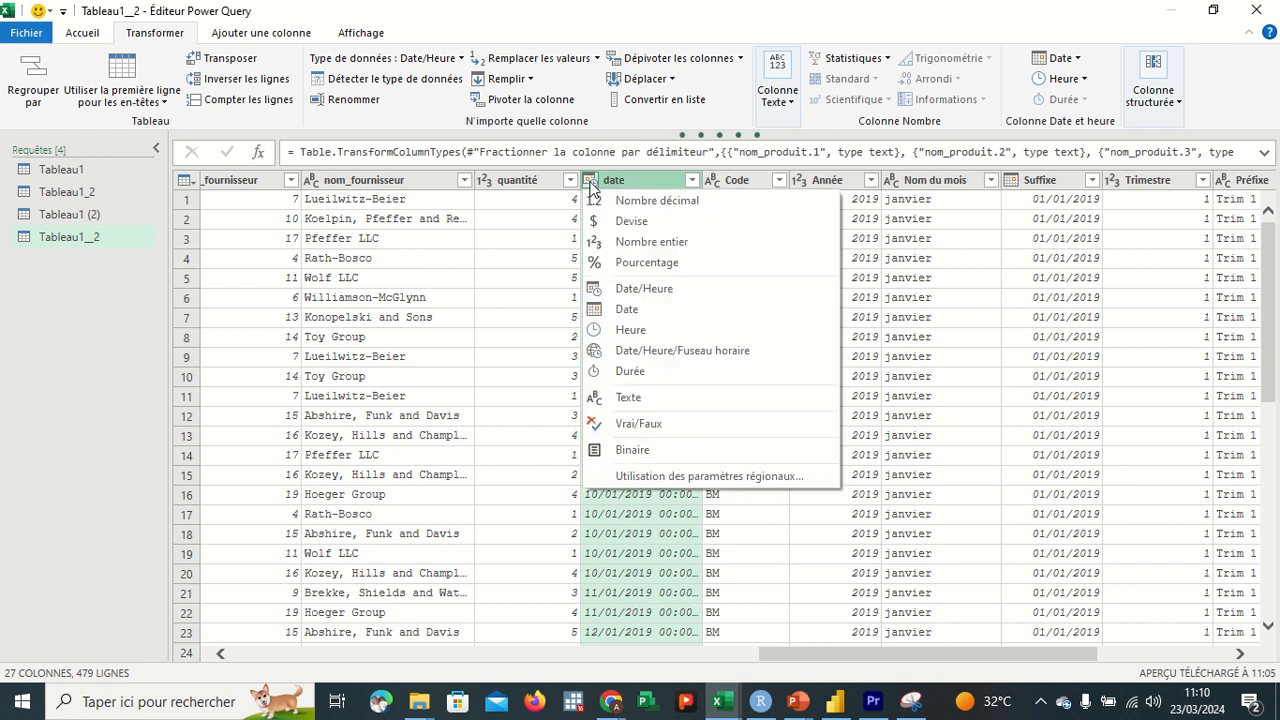
{"action": "left_click", "coordinate": [609, 180]}
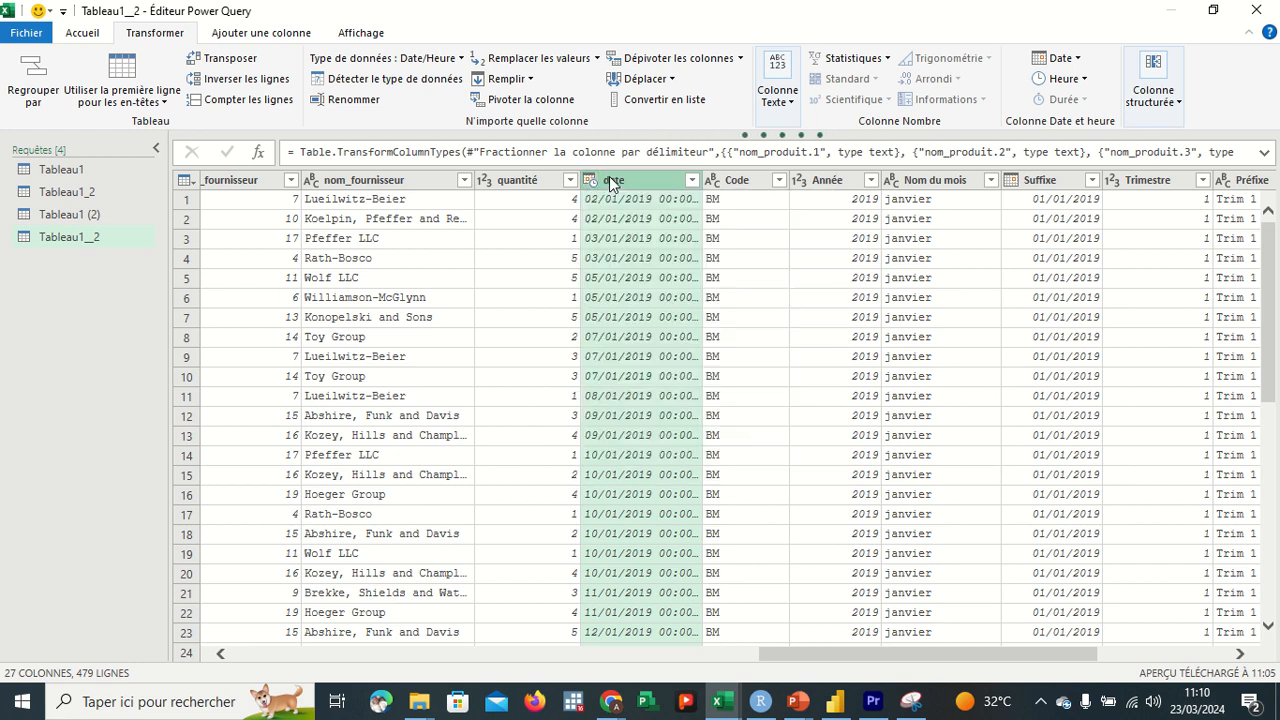
{"action": "left_click", "coordinate": [1079, 63]}
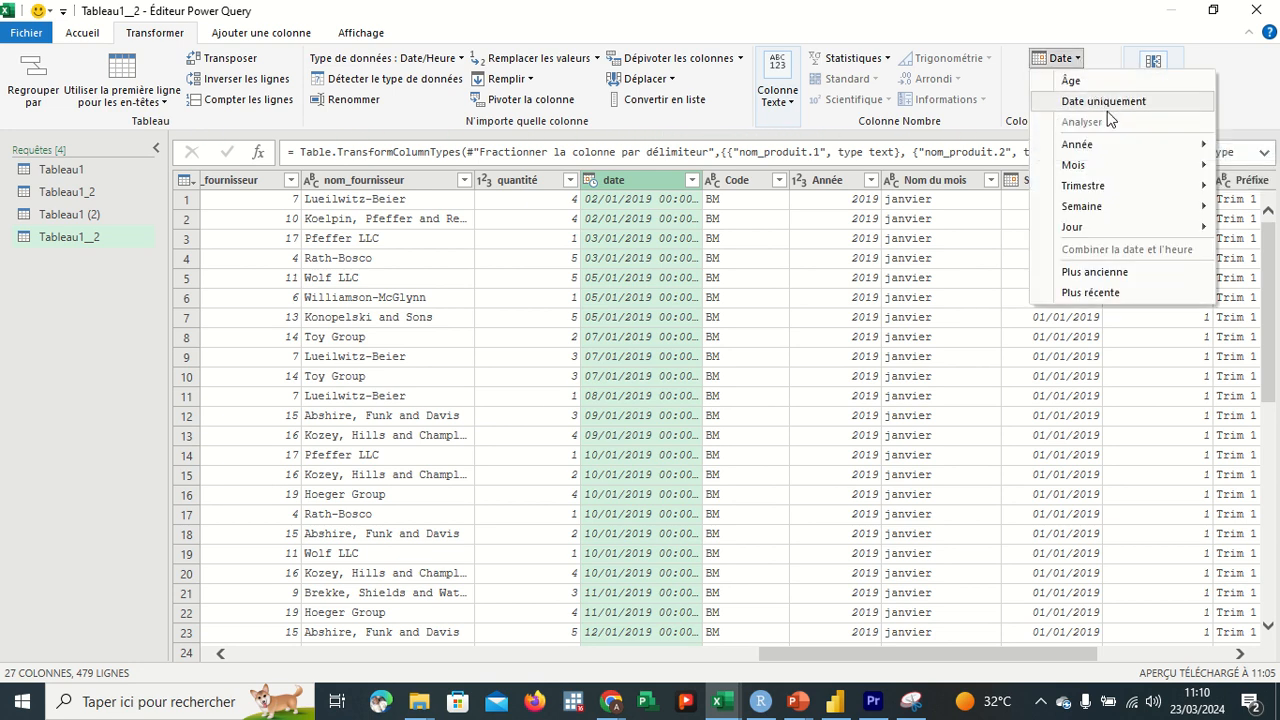
{"action": "mouse_move", "coordinate": [1100, 145]}
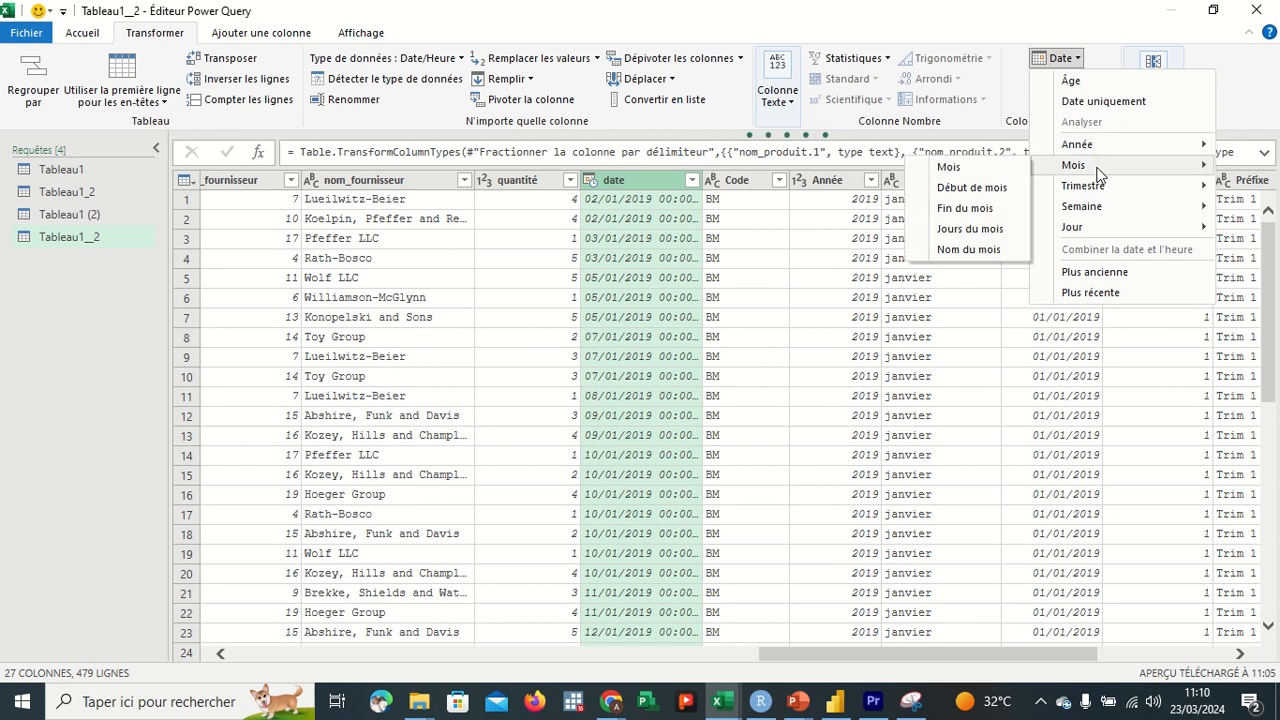
{"action": "mouse_move", "coordinate": [1098, 222]}
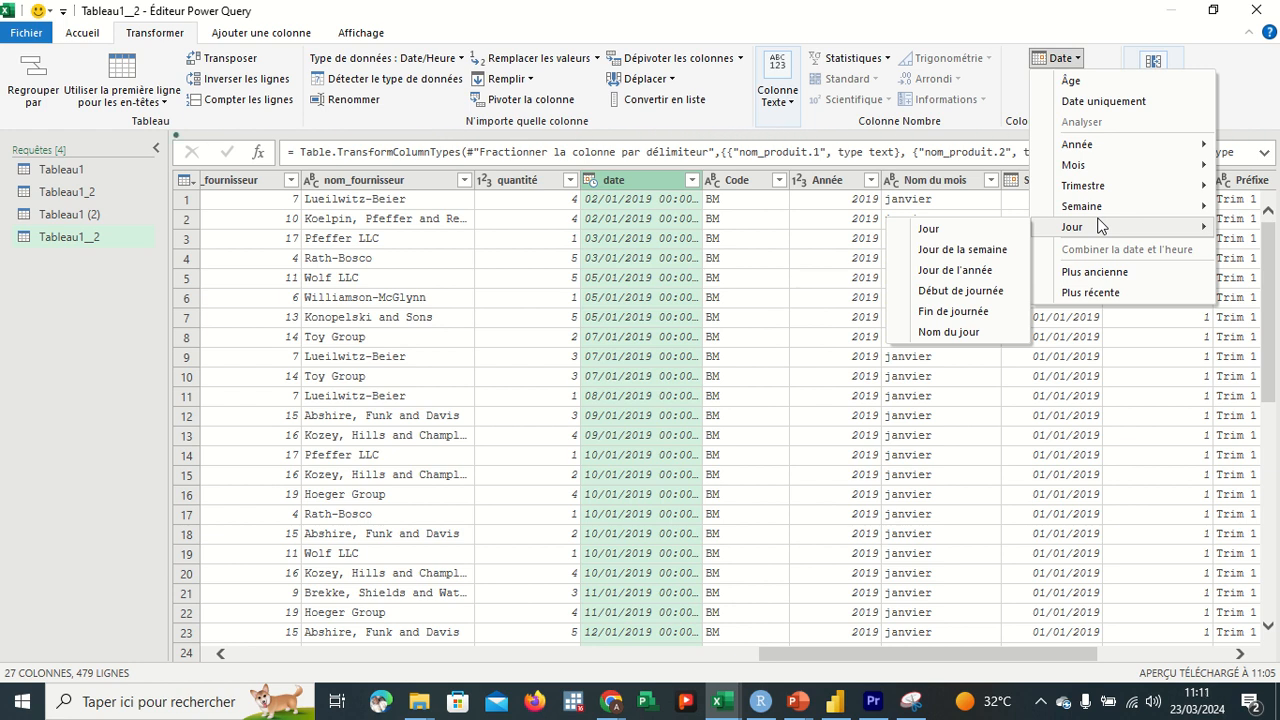
{"action": "mouse_move", "coordinate": [1045, 170]}
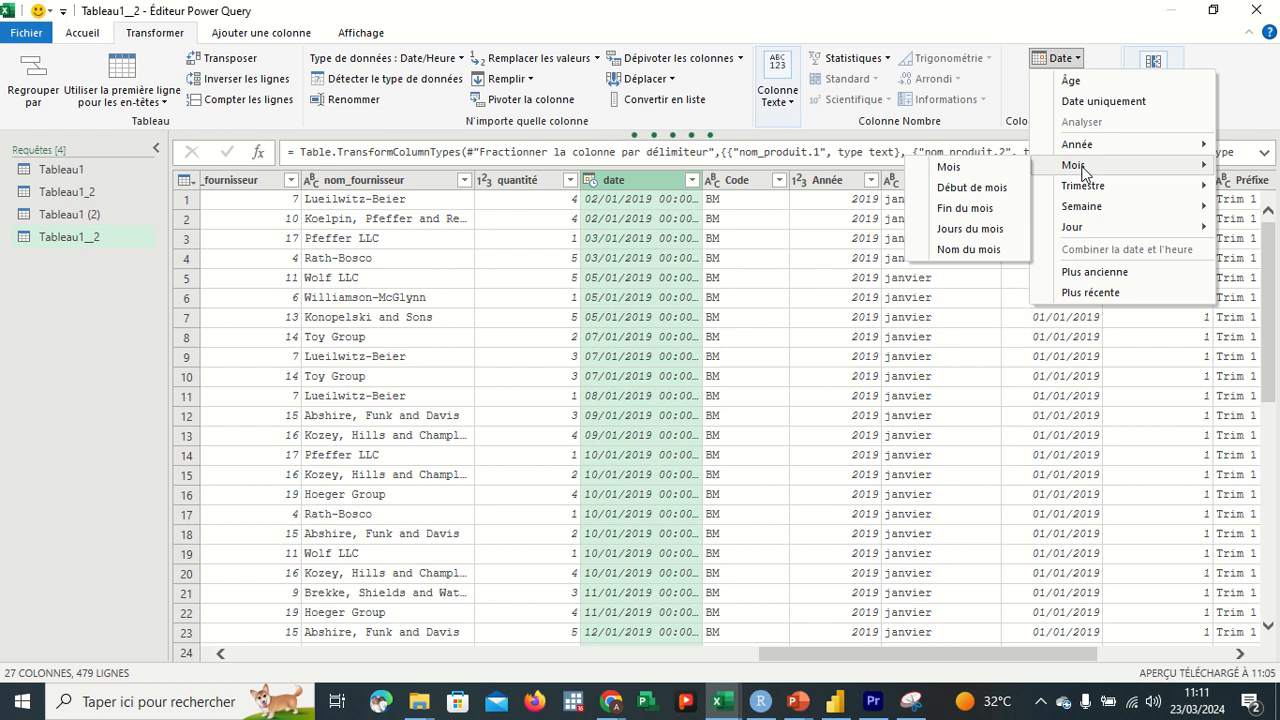
{"action": "left_click", "coordinate": [1012, 168]}
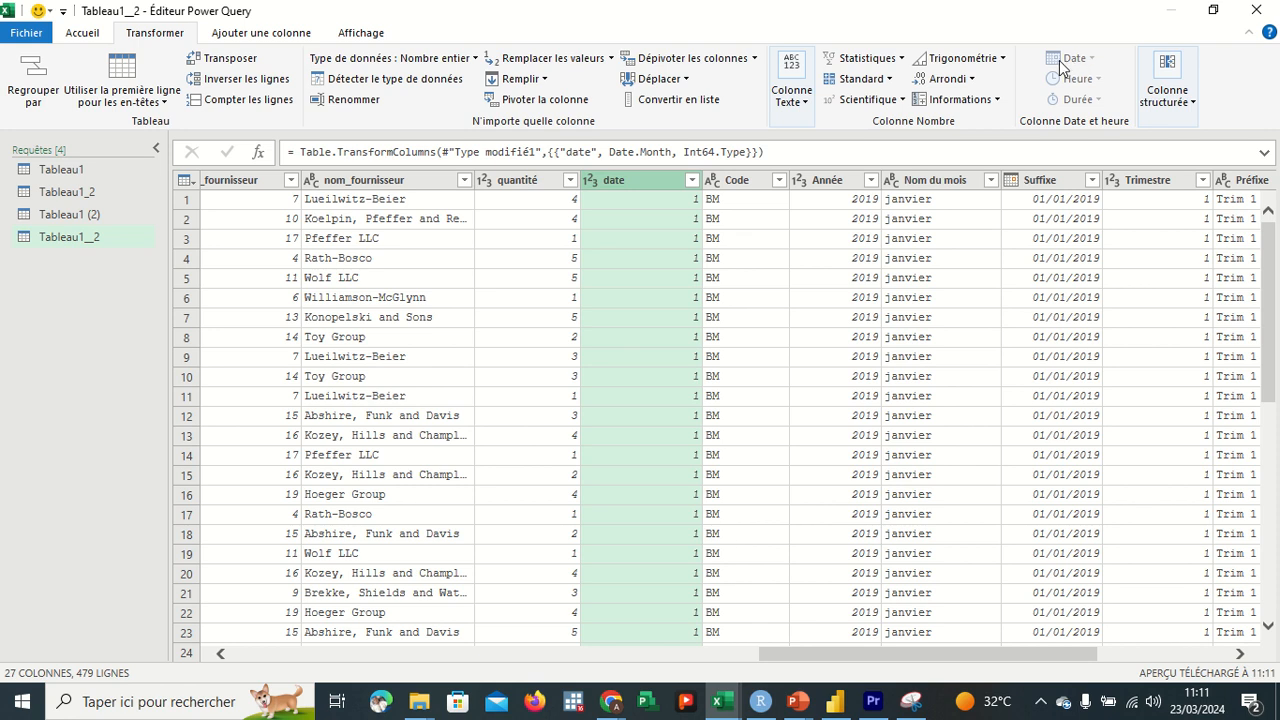
Check the structured-column options available for the converted date column.
{"action": "left_click", "coordinate": [912, 377]}
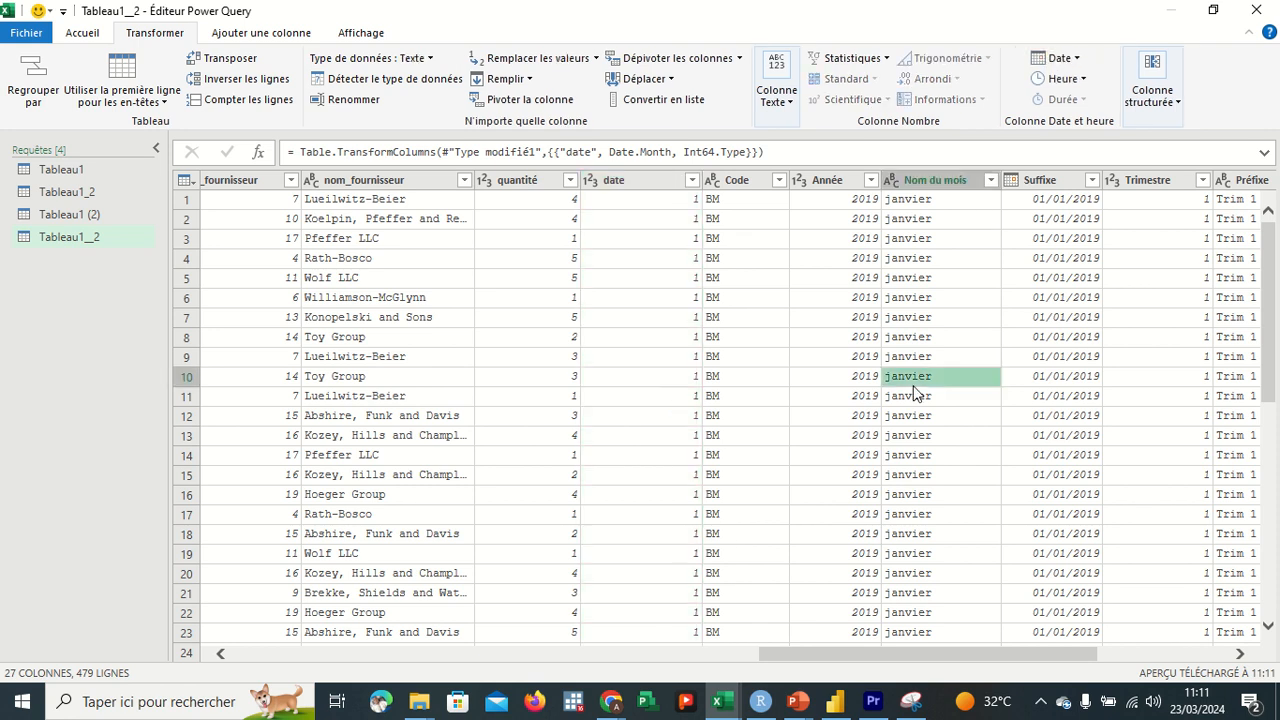
{"action": "left_click", "coordinate": [630, 182]}
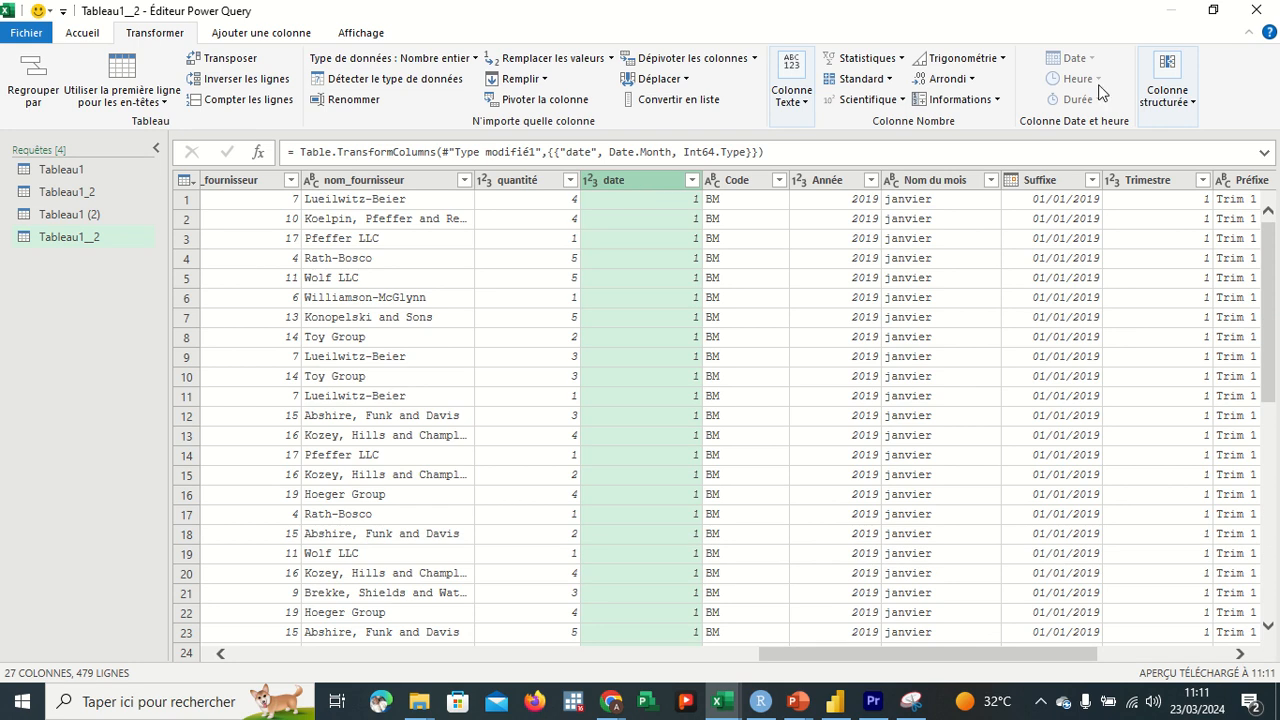
{"action": "left_click", "coordinate": [1194, 104]}
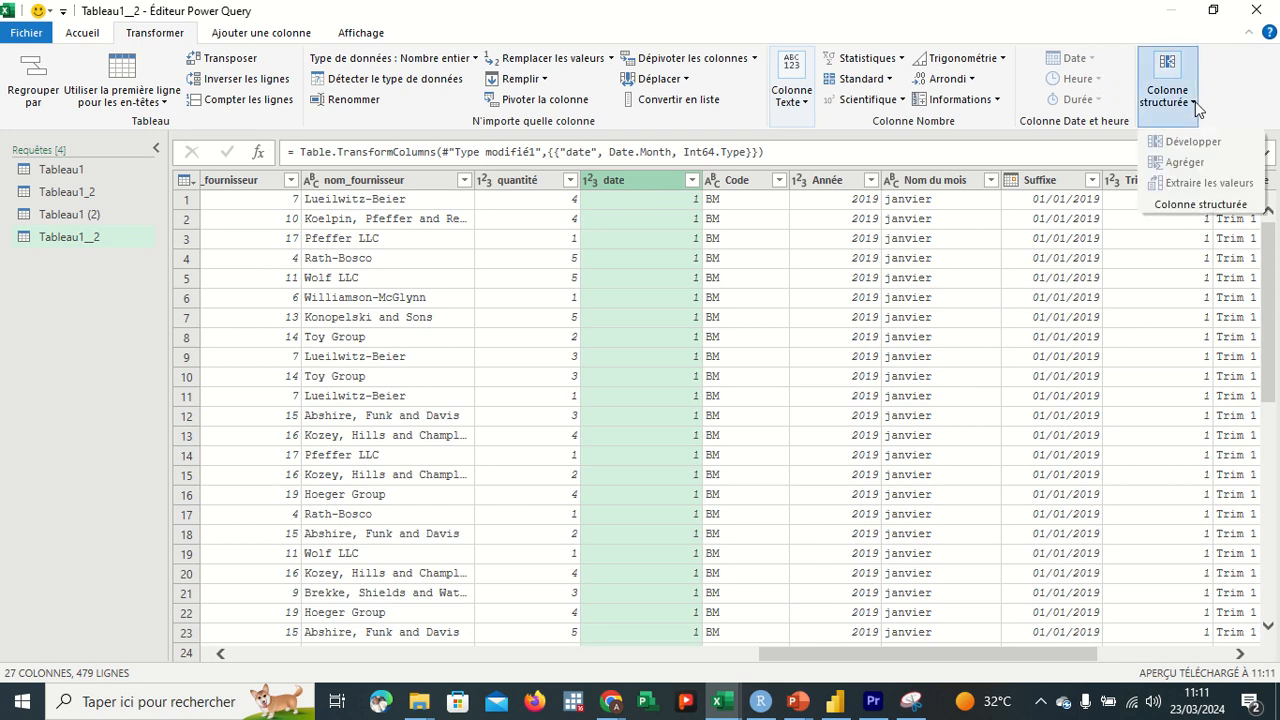
{"action": "left_click", "coordinate": [1235, 104]}
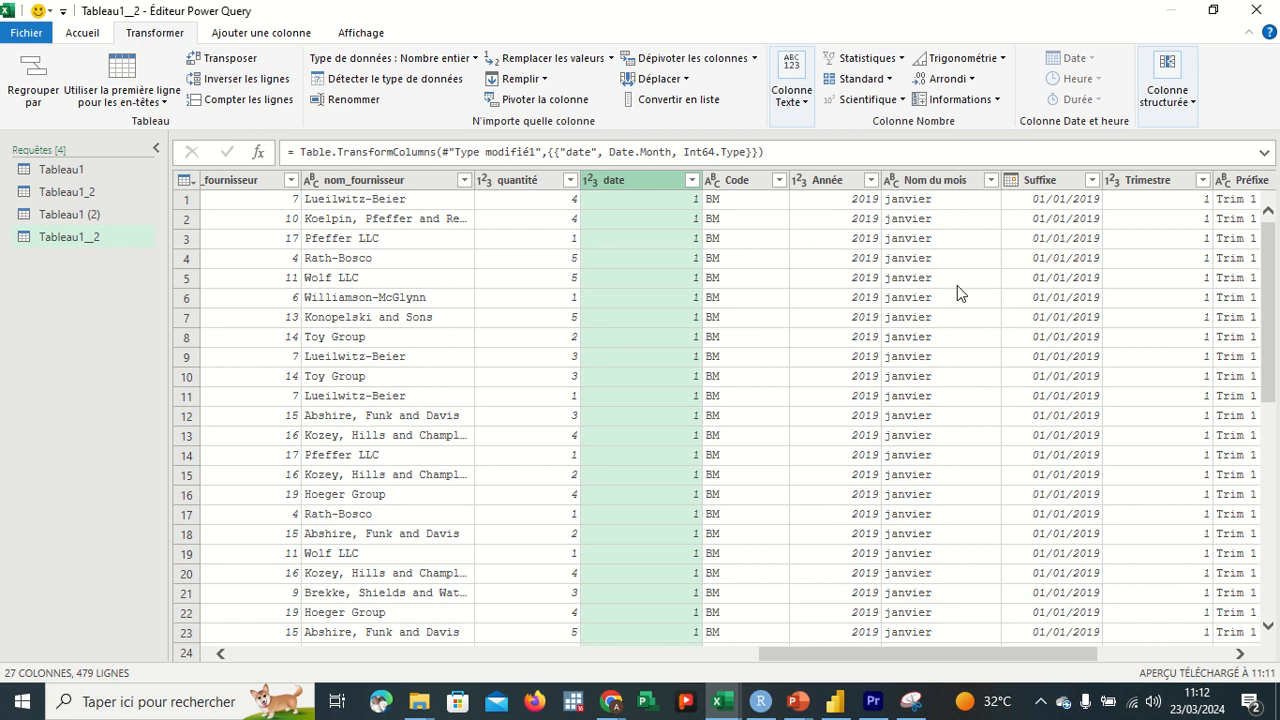
Select the Suffixe column.
{"action": "scroll", "coordinate": [957, 286], "scroll_direction": "right", "scroll_amount": 3}
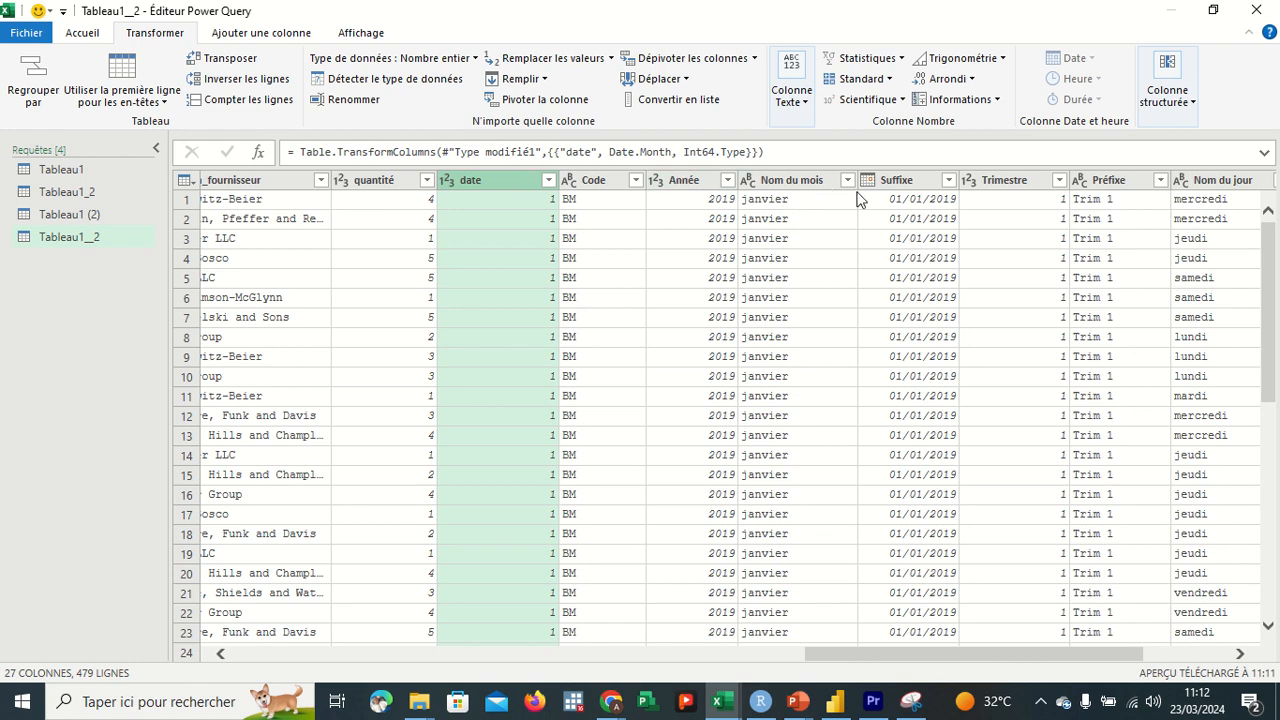
{"action": "left_click", "coordinate": [900, 189]}
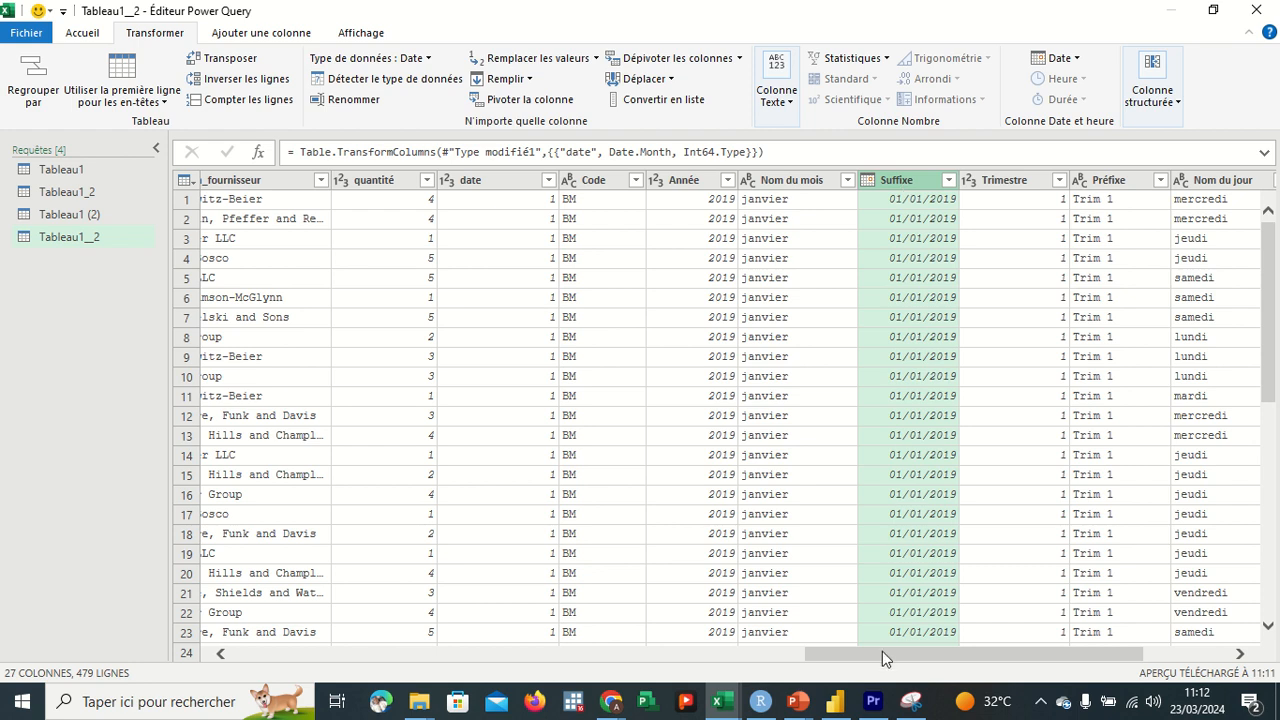
{"action": "mouse_move", "coordinate": [882, 651]}
{"action": "left_mouse_down"}
{"action": "mouse_move", "coordinate": [976, 656]}
{"action": "mouse_move", "coordinate": [905, 657]}
{"action": "left_mouse_up"}
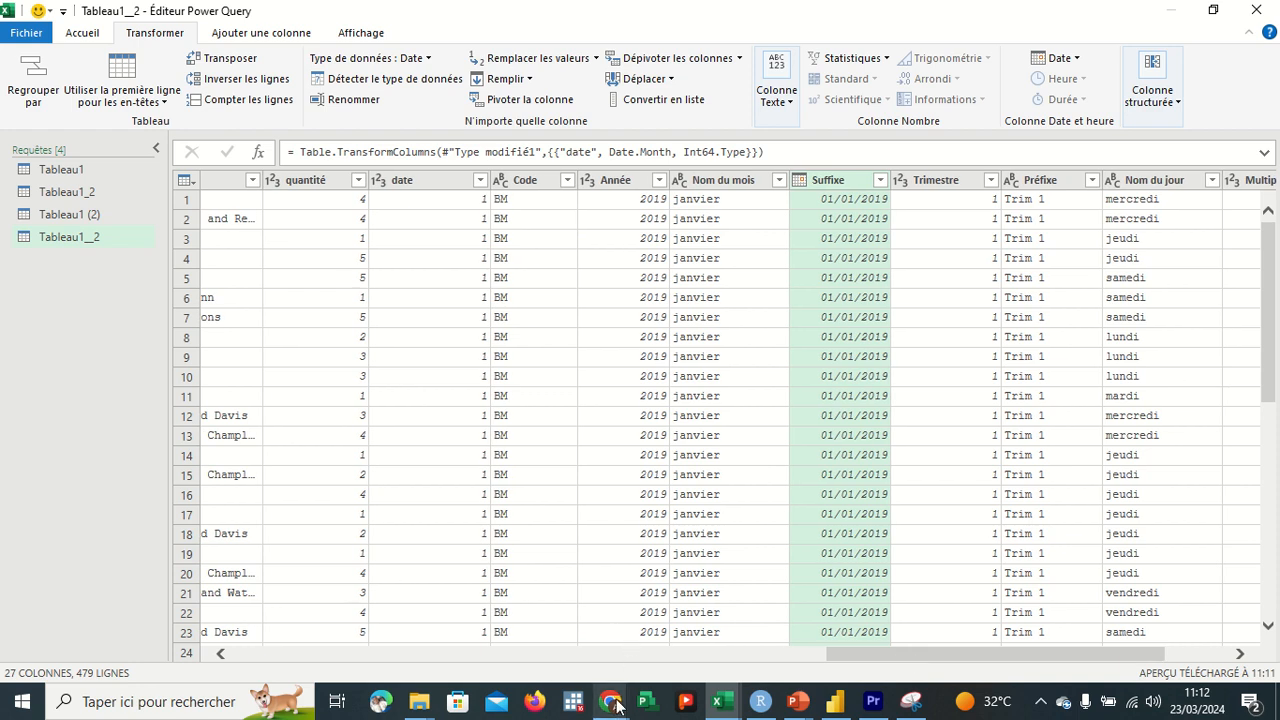
Switch to the Google Meet call to check the raised hands, and return to the Power Query editor.
{"action": "mouse_move", "coordinate": [612, 702]}
{"action": "left_click", "coordinate": [578, 657]}
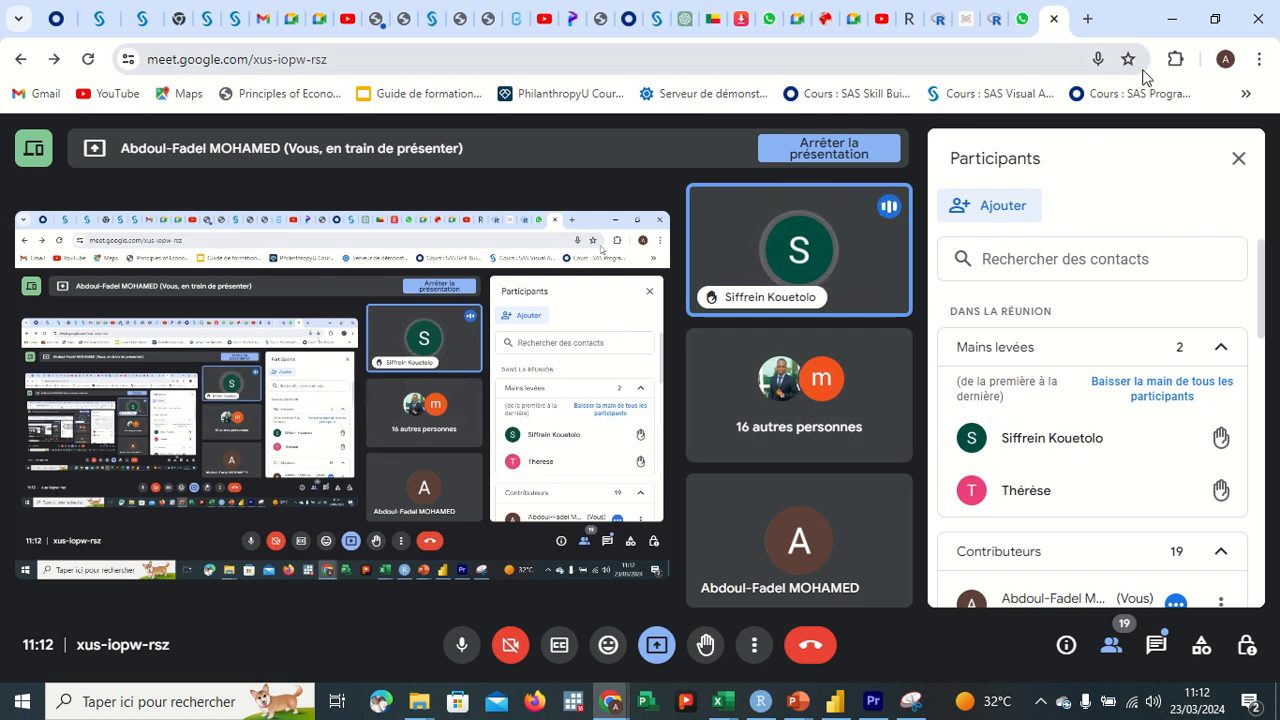
{"action": "left_click", "coordinate": [1172, 18]}
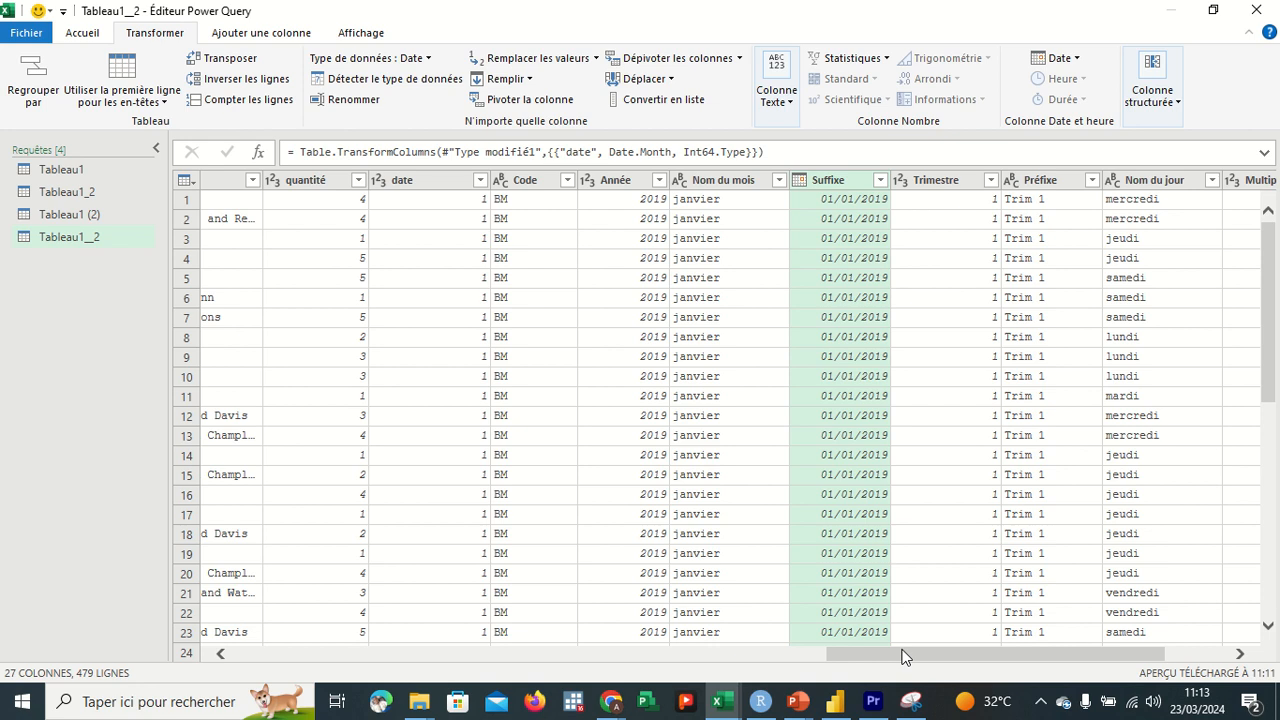
Review all the columns of the Tableau1__2 query, from id_client through the split product names to Montant.
{"action": "left_click_drag", "start_coordinate": [903, 656], "coordinate": [949, 663]}
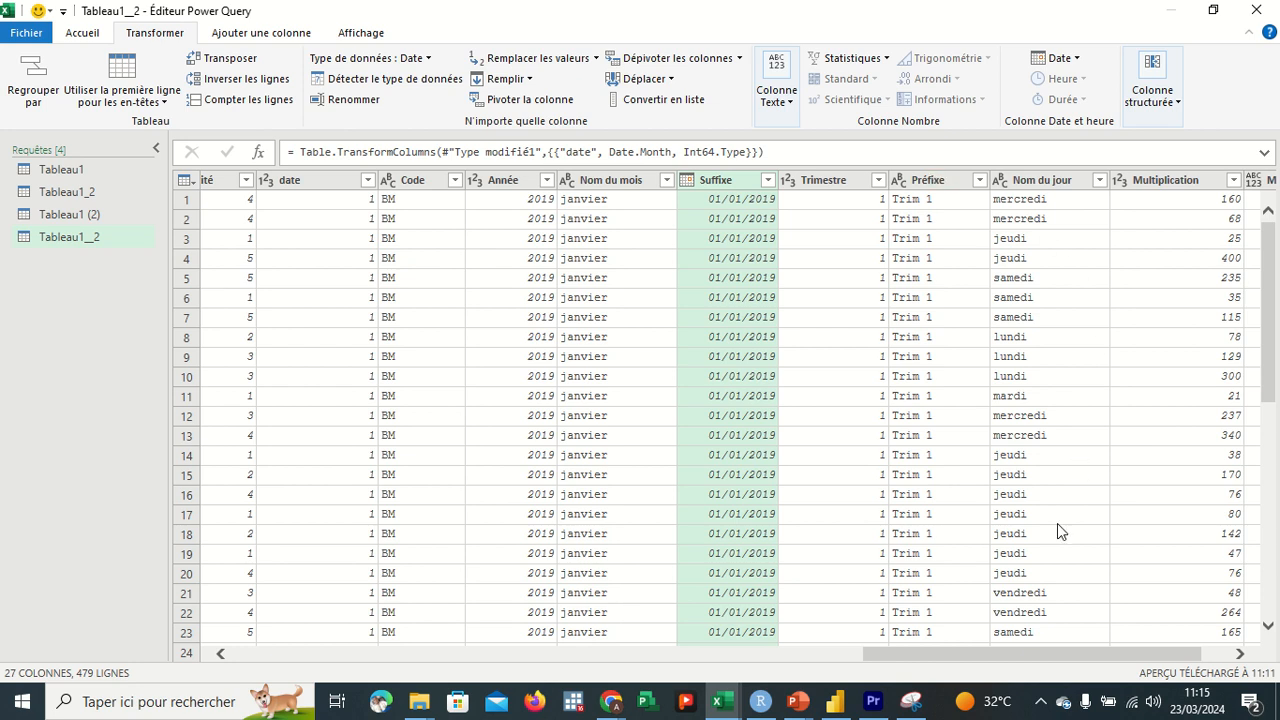
{"action": "left_click_drag", "start_coordinate": [1024, 652], "coordinate": [590, 658]}
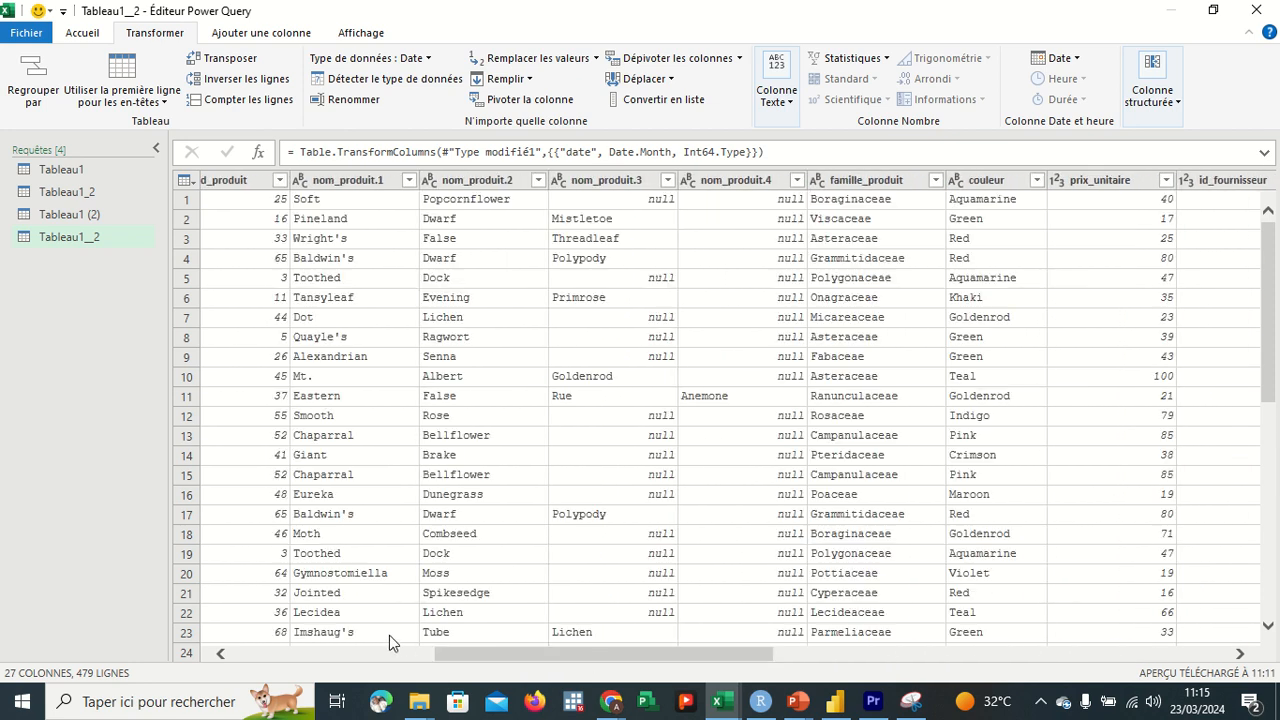
{"action": "left_click_drag", "start_coordinate": [461, 652], "coordinate": [203, 612]}
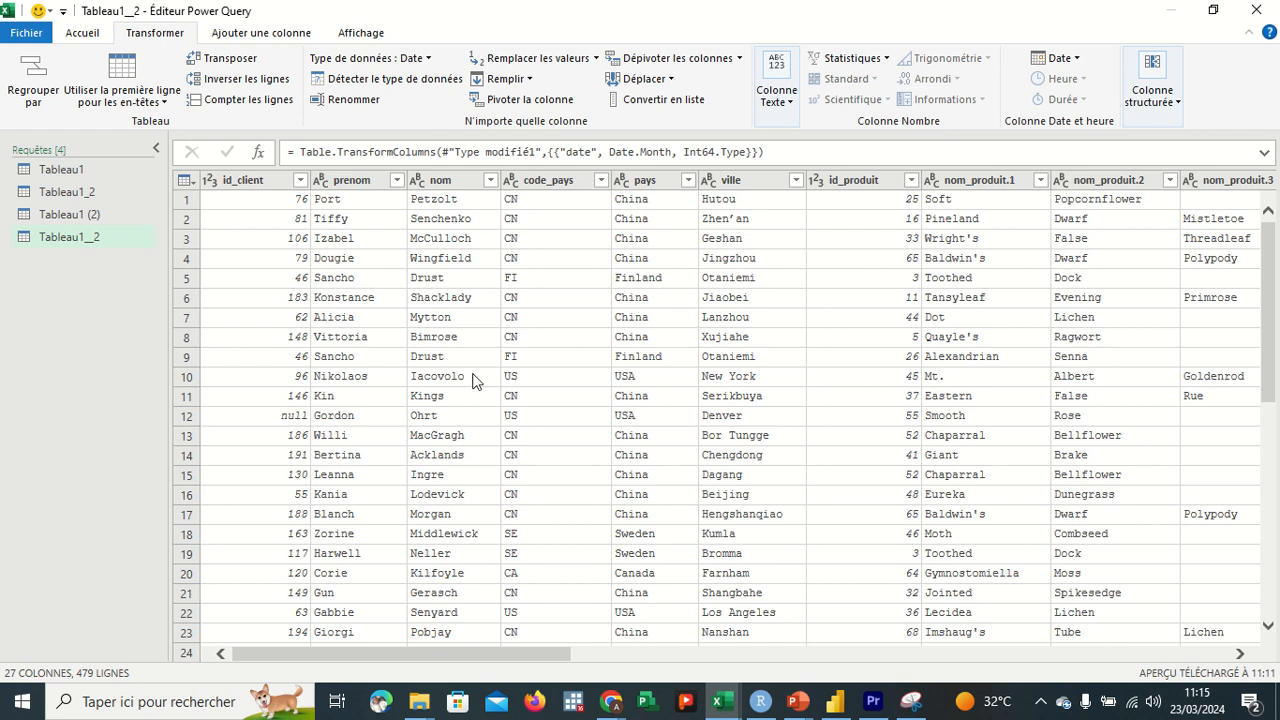
{"action": "left_click_drag", "start_coordinate": [414, 654], "coordinate": [1050, 673]}
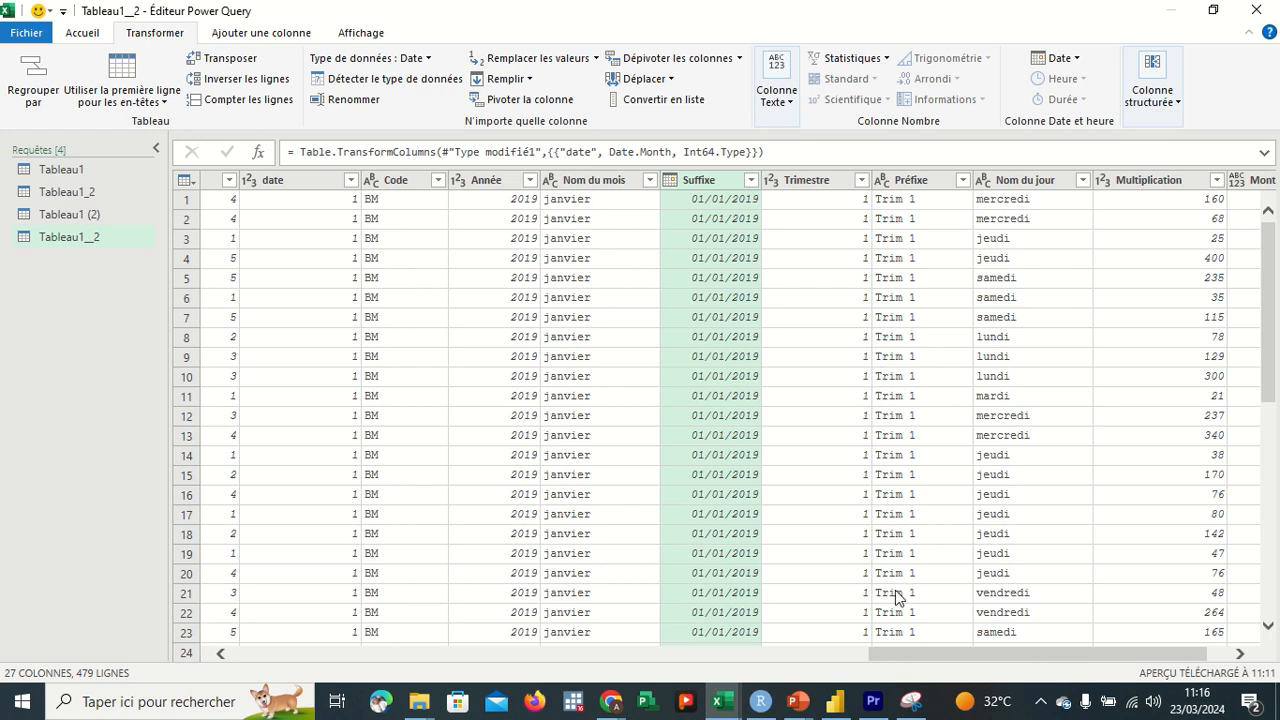
{"action": "left_click_drag", "start_coordinate": [906, 652], "coordinate": [978, 656]}
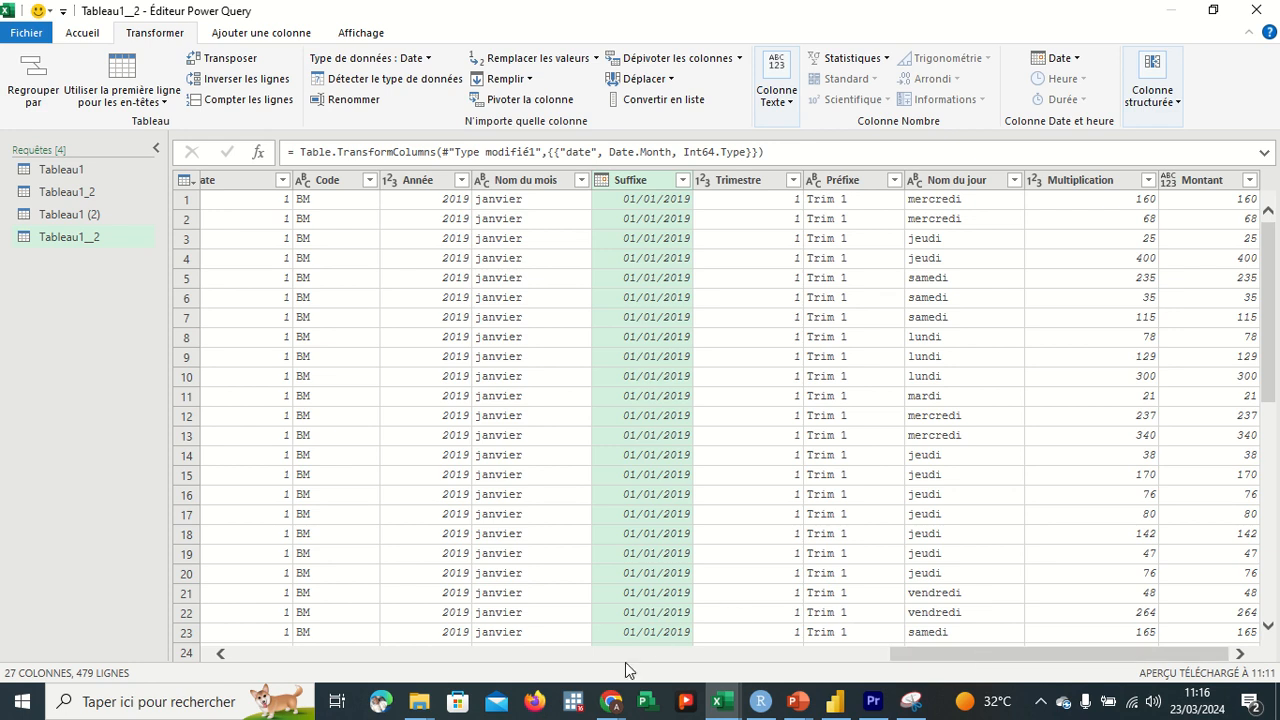
Switch to the Google Meet call, admit the waiting participant, and return to the Power Query editor.
{"action": "mouse_move", "coordinate": [615, 701]}
{"action": "left_click", "coordinate": [540, 615]}
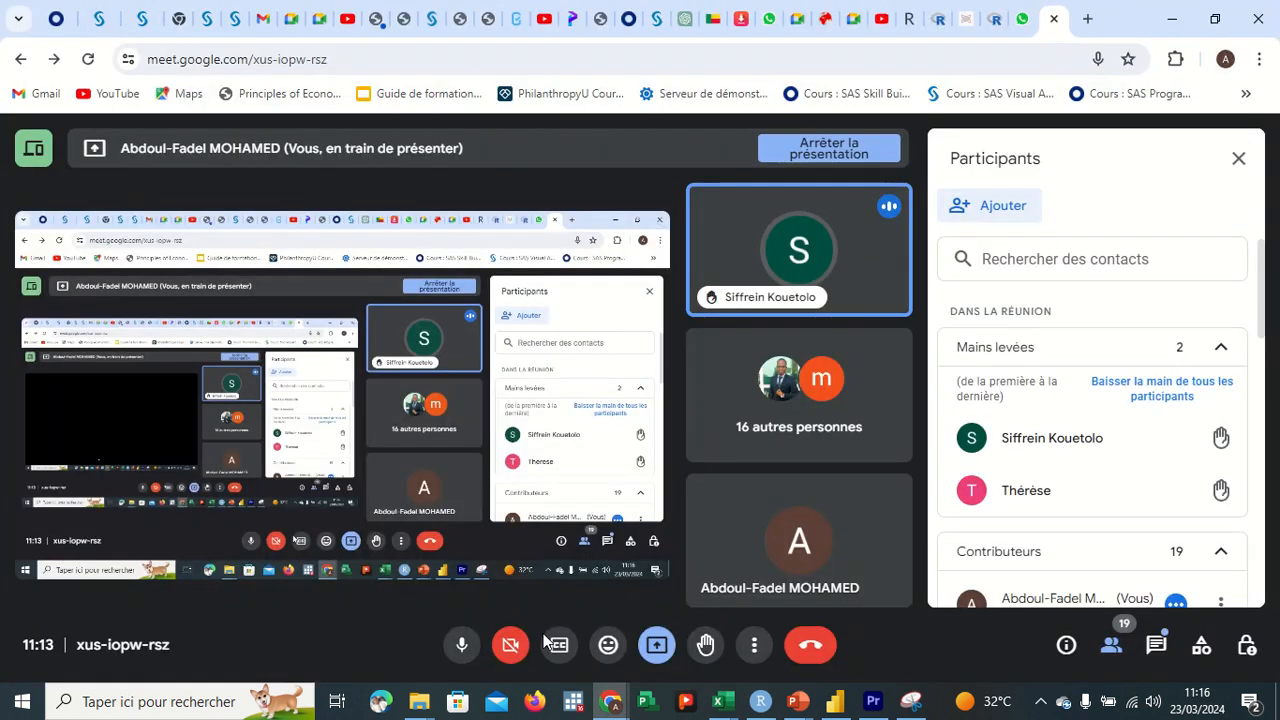
{"action": "left_click", "coordinate": [1163, 437]}
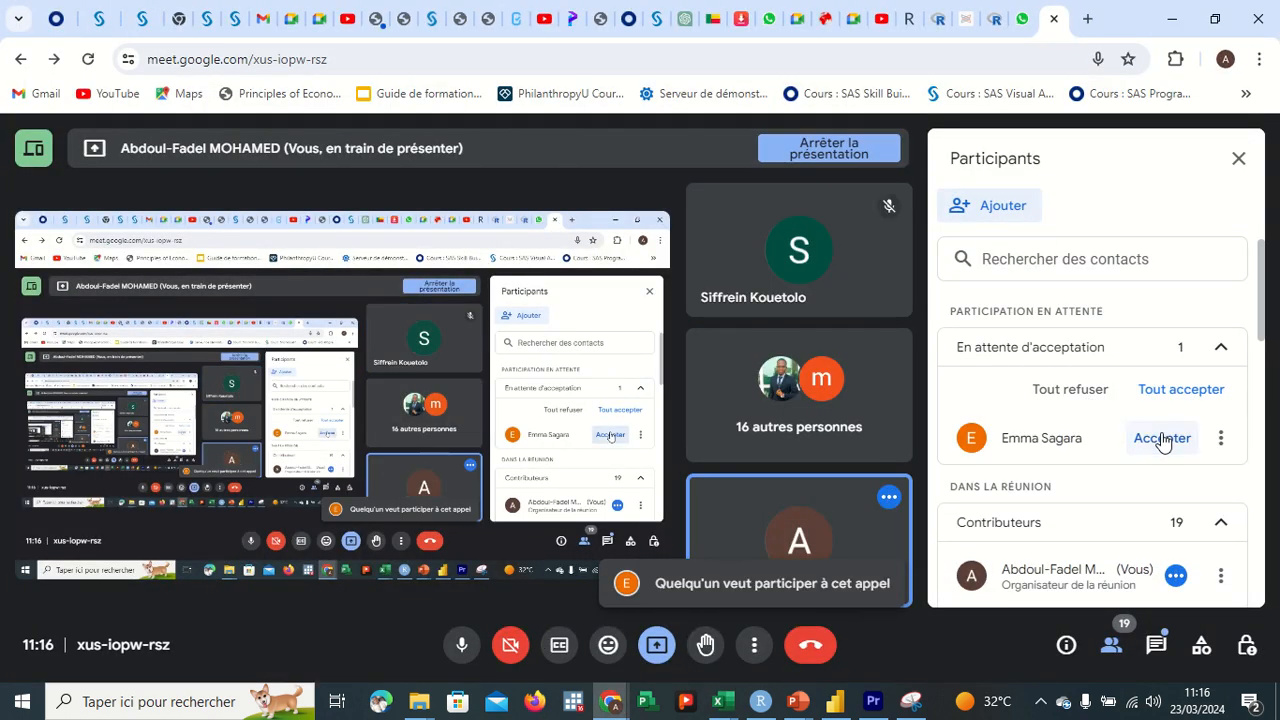
{"action": "left_click", "coordinate": [1166, 31]}
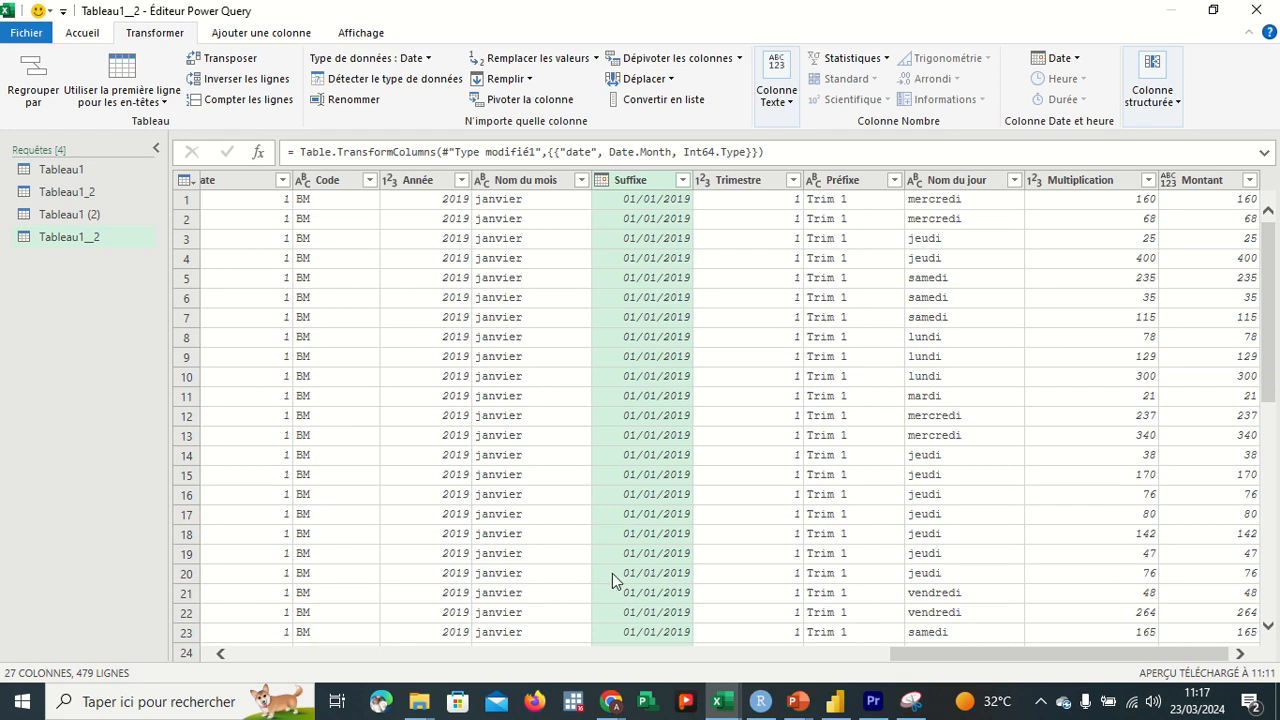
Switch to the Google Meet call, look through the full list of participants, and close the list.
{"action": "mouse_move", "coordinate": [610, 701]}
{"action": "left_click", "coordinate": [578, 650]}
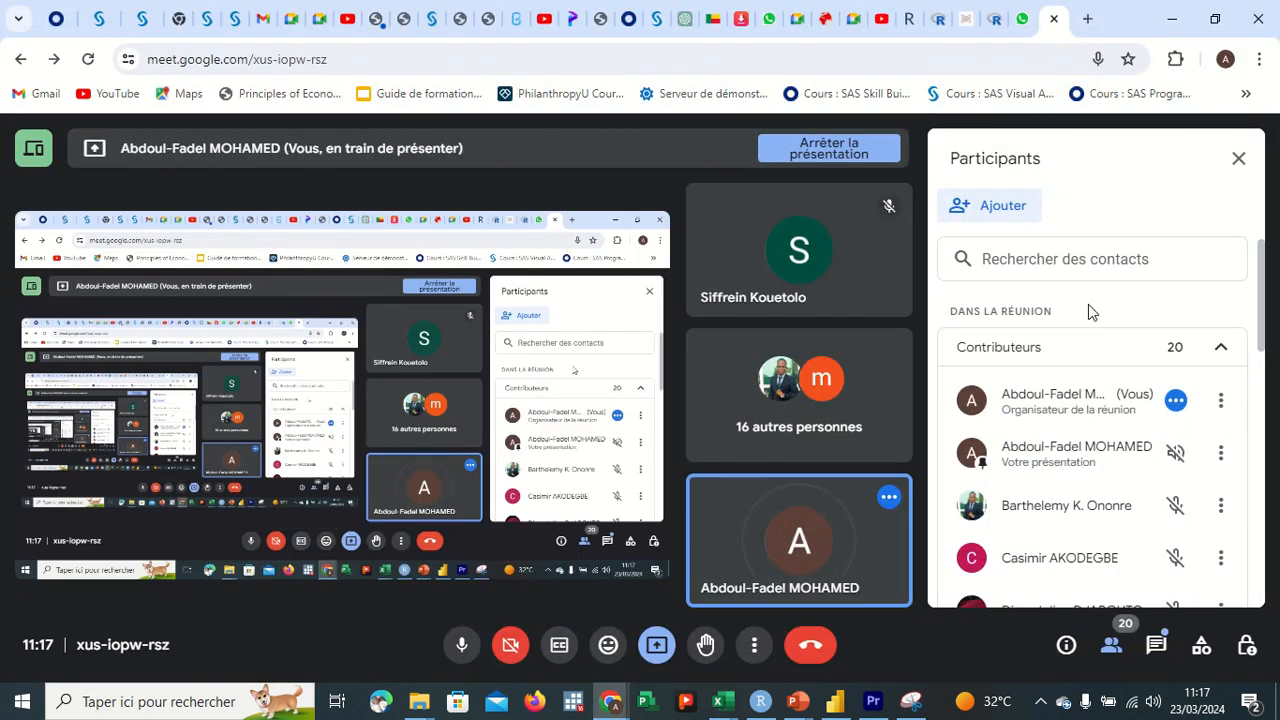
{"action": "scroll", "coordinate": [1100, 457], "scroll_direction": "down", "scroll_amount": 4}
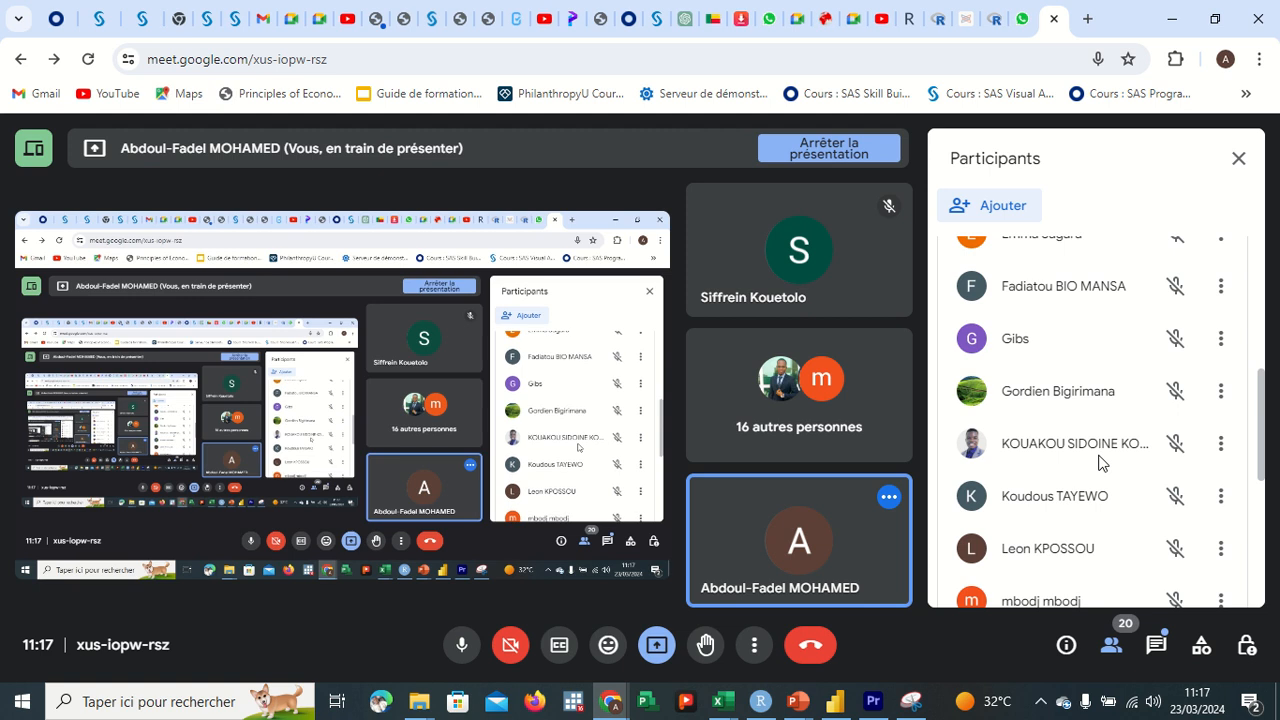
{"action": "scroll", "coordinate": [1098, 460], "scroll_direction": "down", "scroll_amount": 5}
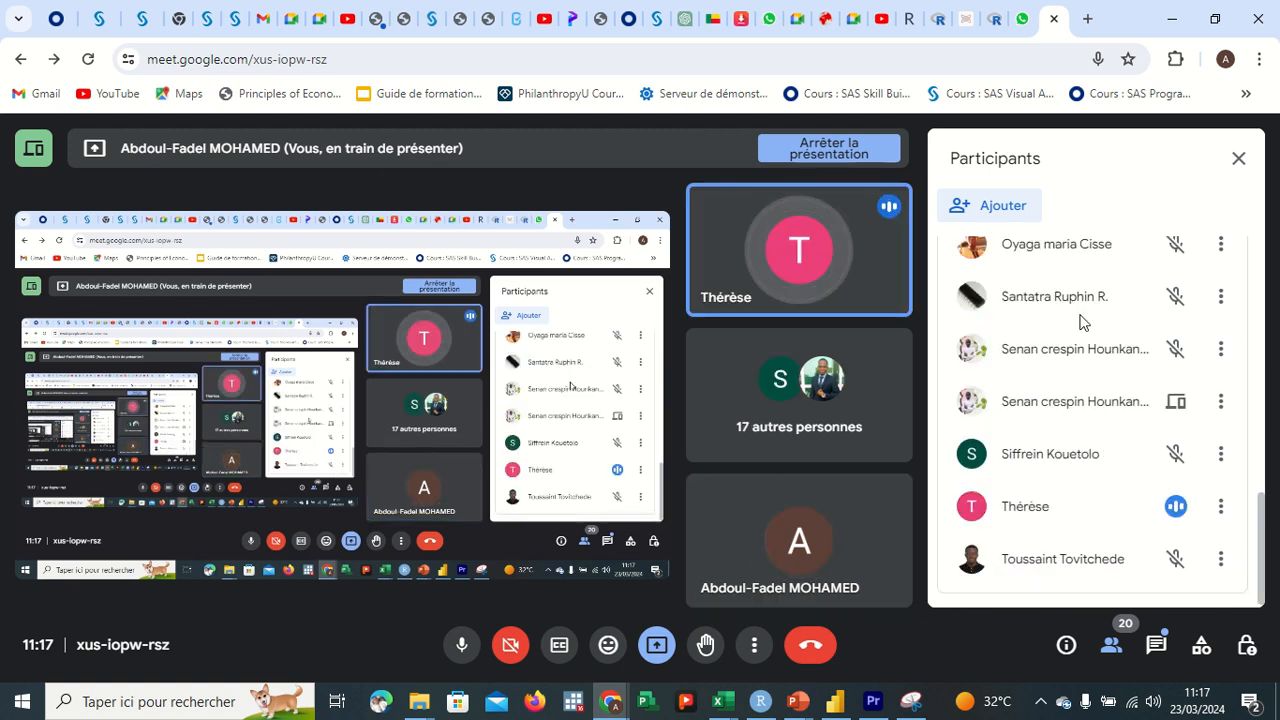
{"action": "scroll", "coordinate": [1080, 322], "scroll_direction": "up", "scroll_amount": 4}
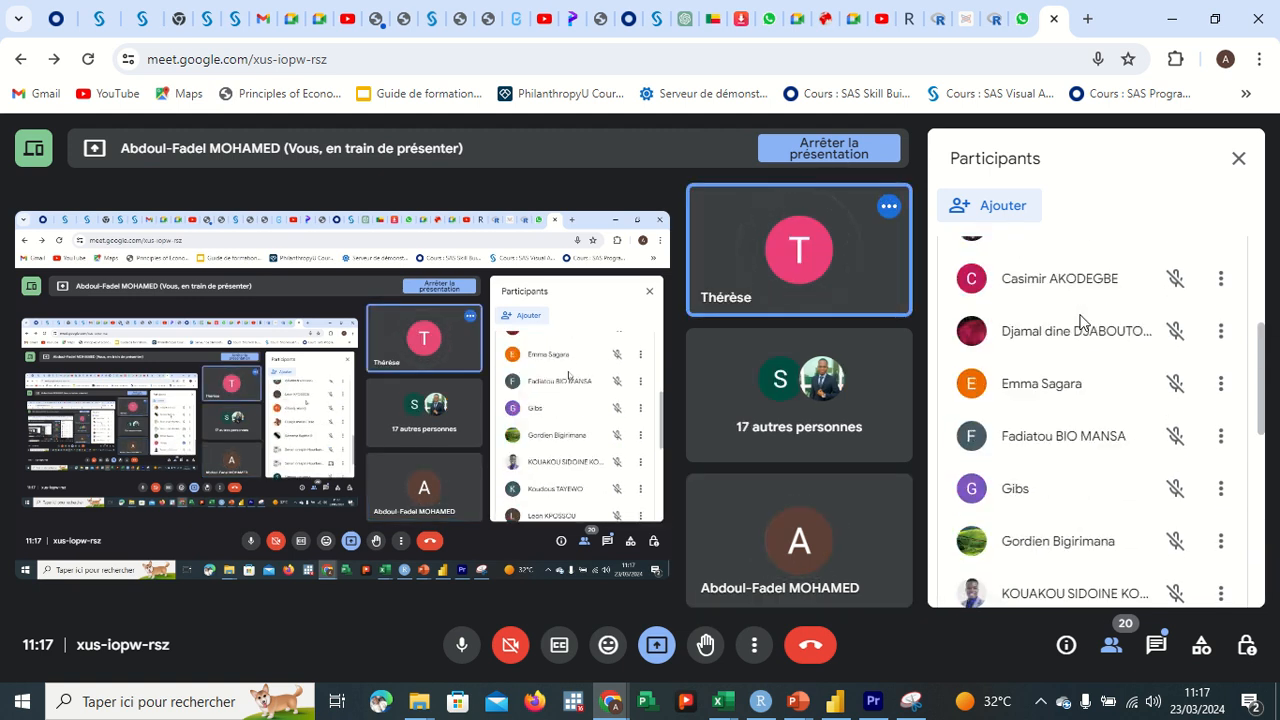
{"action": "scroll", "coordinate": [1080, 322], "scroll_direction": "up", "scroll_amount": 3}
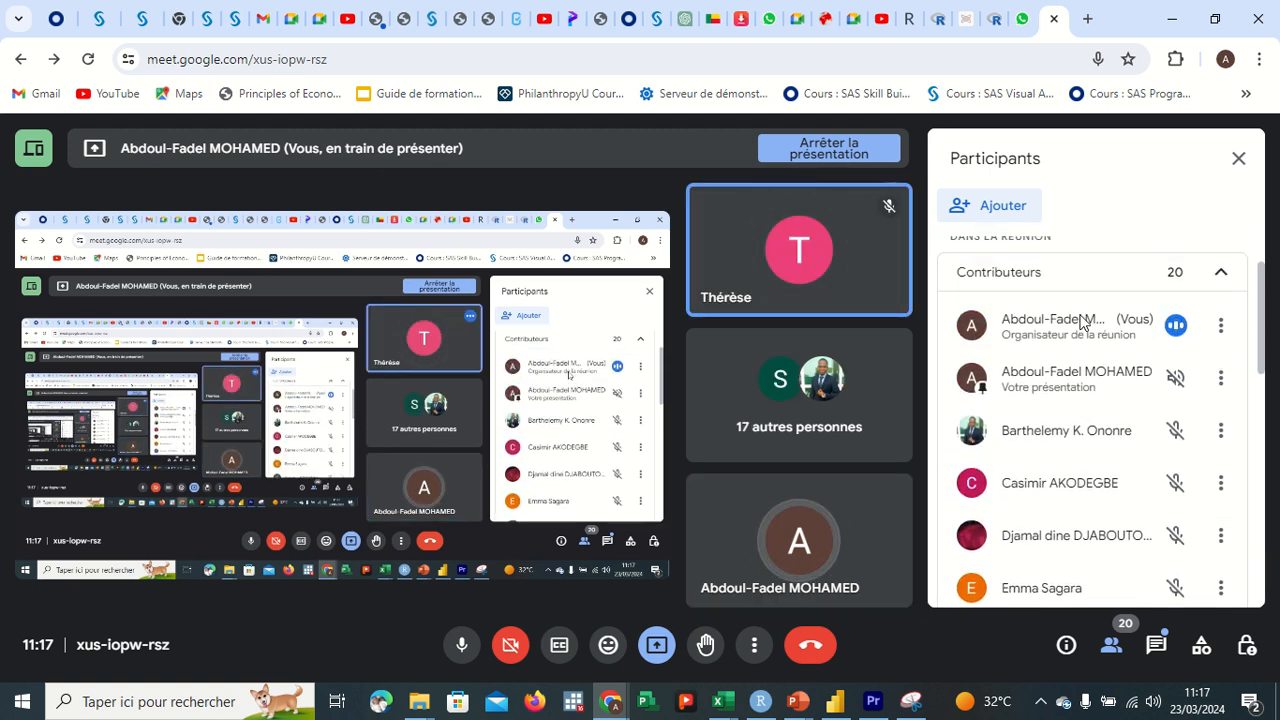
{"action": "left_click", "coordinate": [1235, 162]}
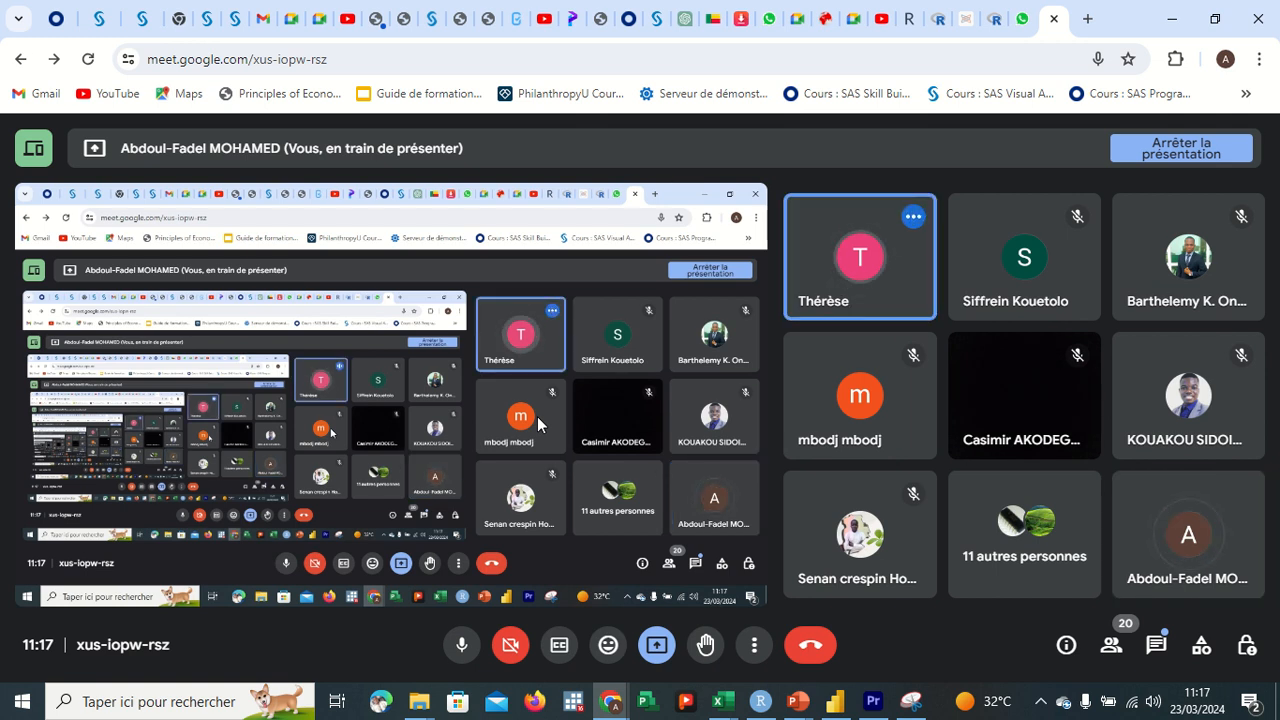
Switch to the Snipping Tool and take a new rectangular capture of the Google Meet call area.
{"action": "left_click", "coordinate": [911, 701]}
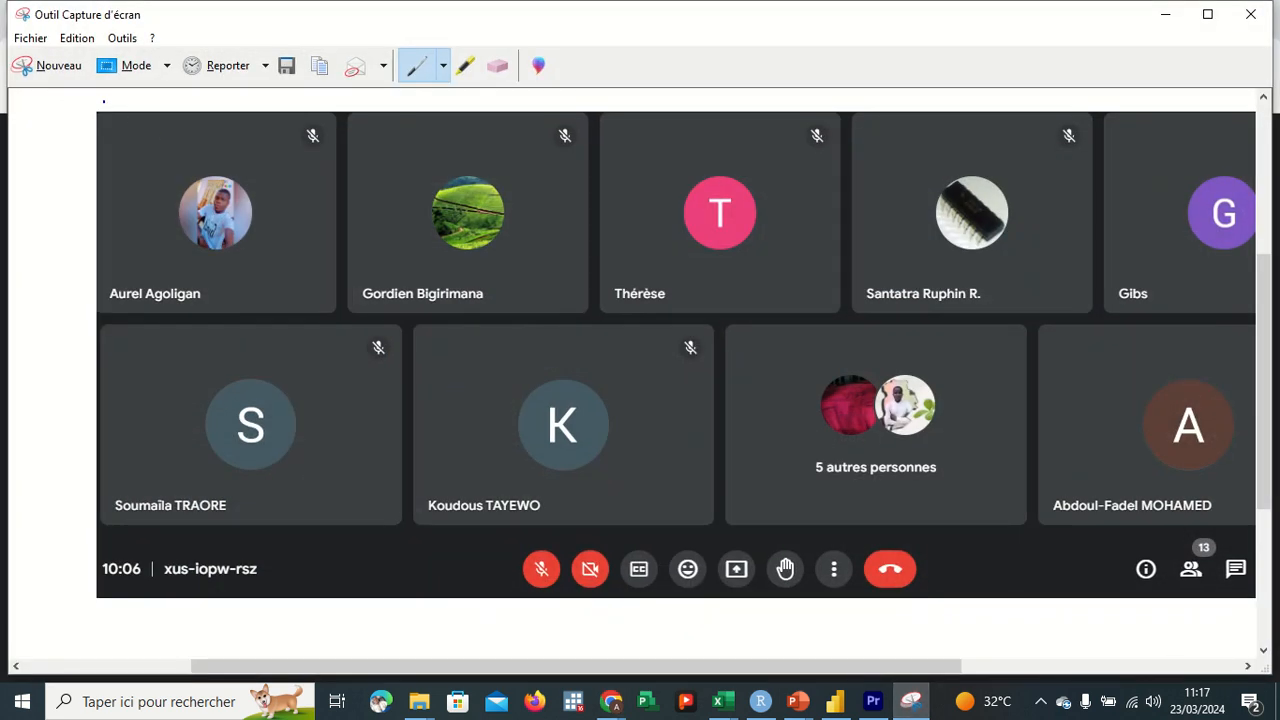
{"action": "left_click", "coordinate": [70, 72]}
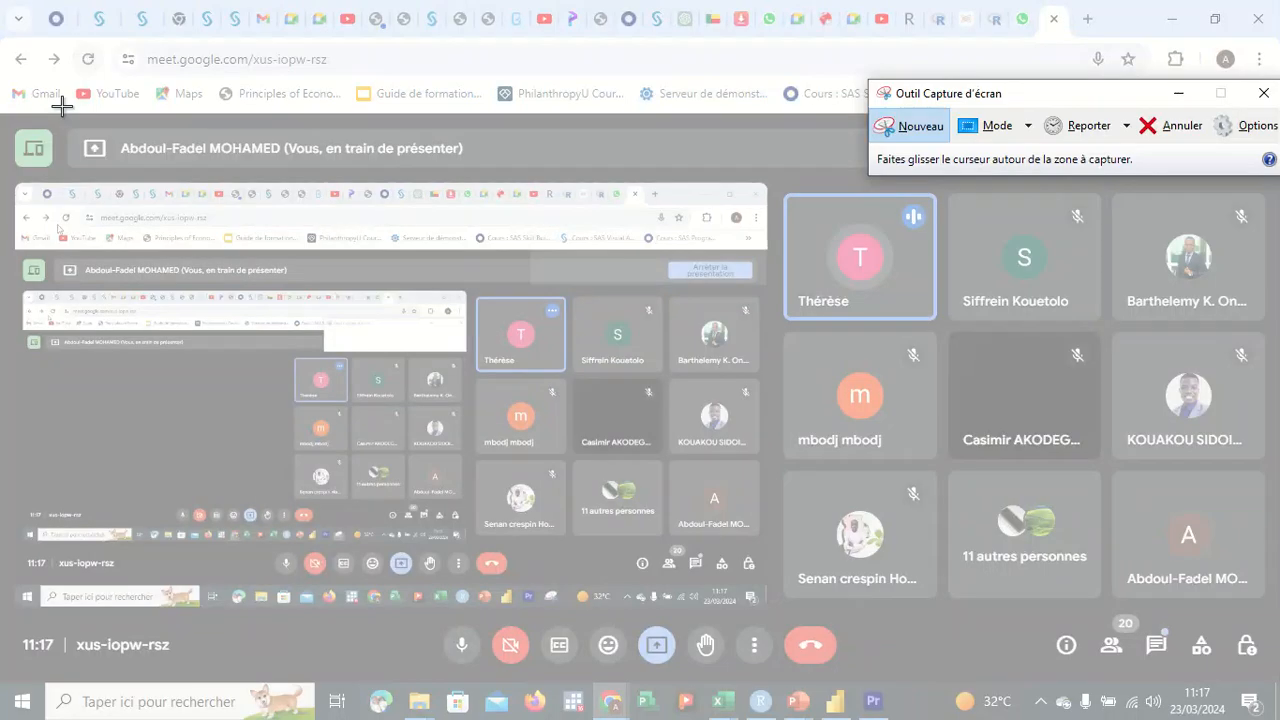
{"action": "left_click_drag", "start_coordinate": [4, 112], "coordinate": [1265, 670]}
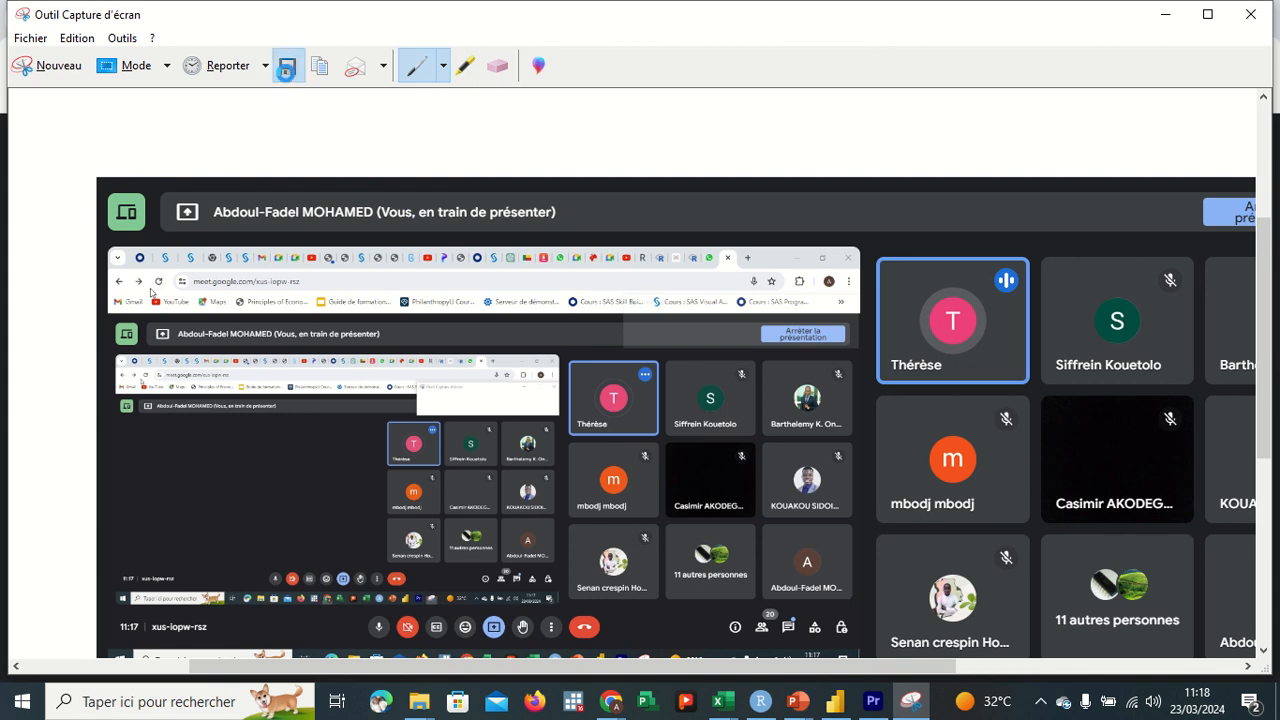
Save the capture as a JPEG named "Power query 2" in the Pictures folder and close the Snipping Tool.
{"action": "left_click", "coordinate": [286, 65]}
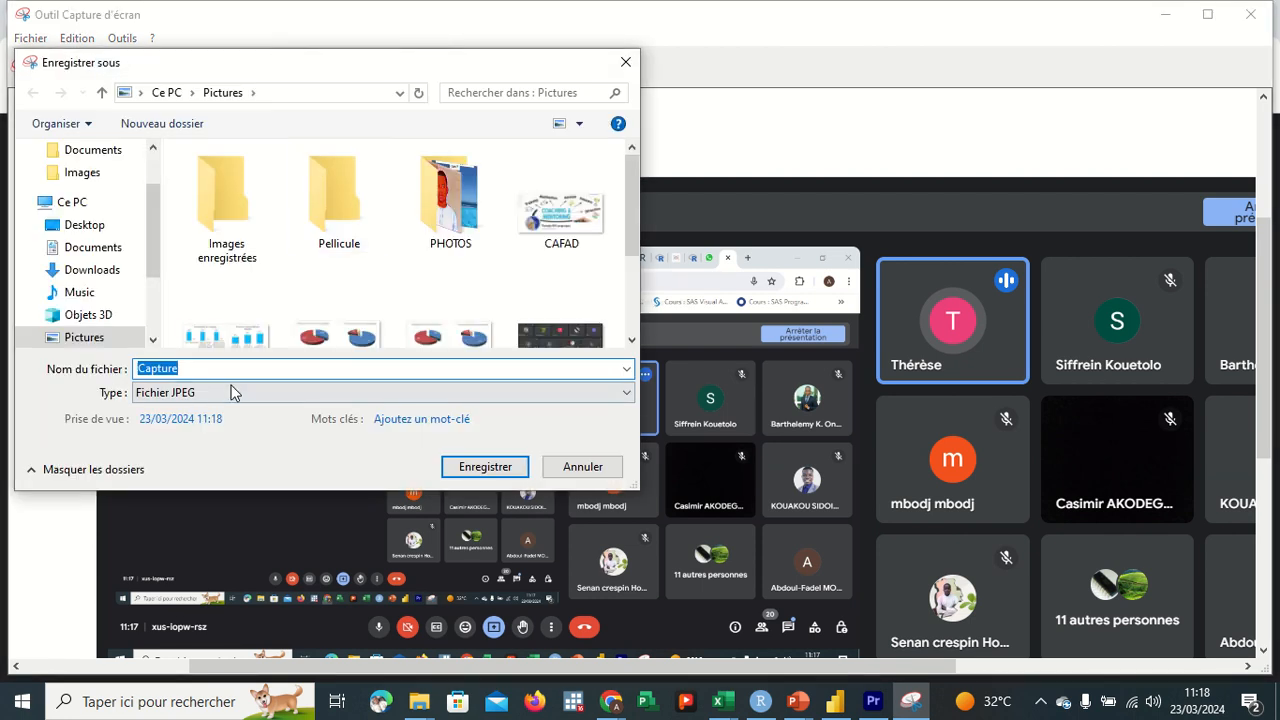
{"action": "key", "text": "BackSpace"}
{"action": "type", "text": "P"}
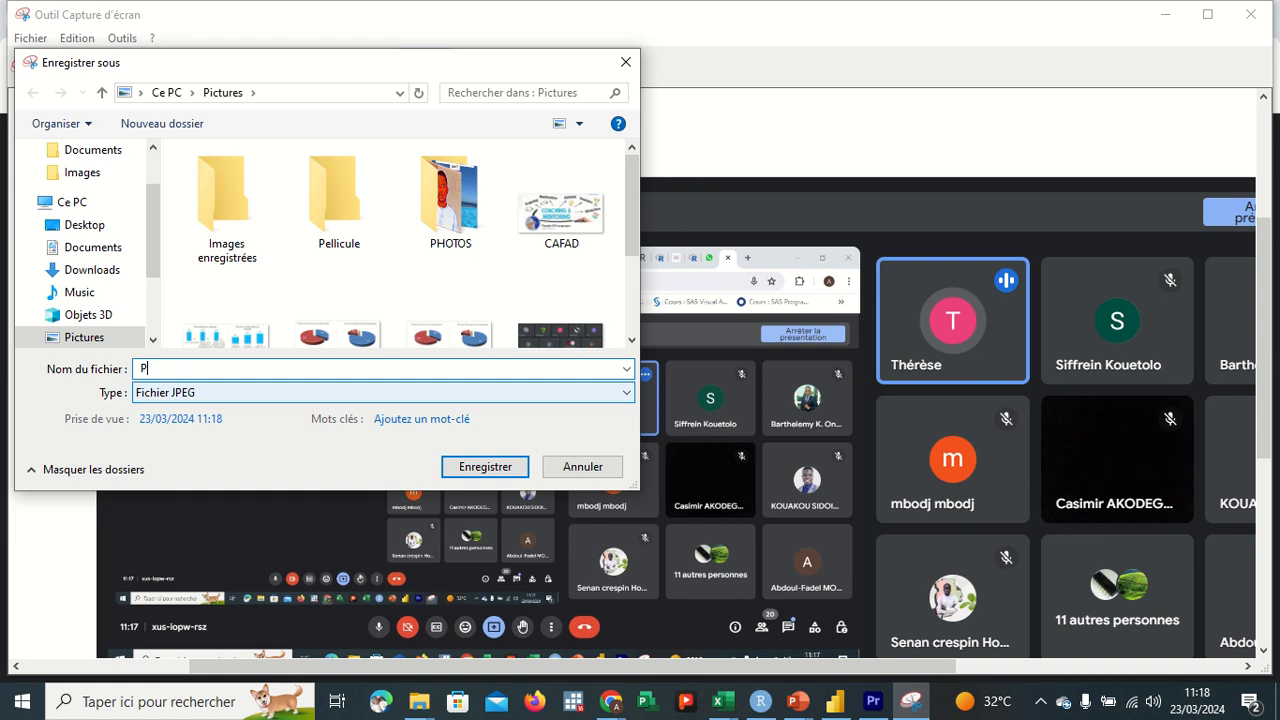
{"action": "type", "text": "ower query 2"}
{"action": "left_click", "coordinate": [482, 467]}
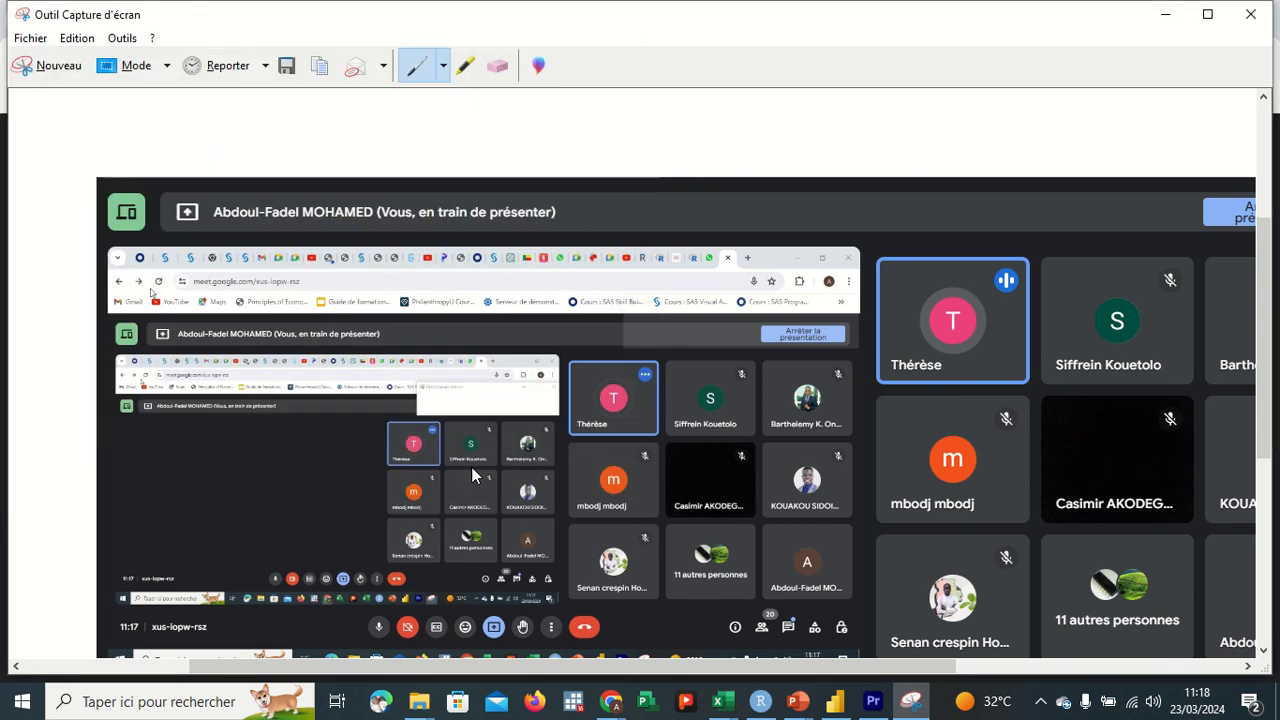
{"action": "left_click", "coordinate": [1250, 14]}
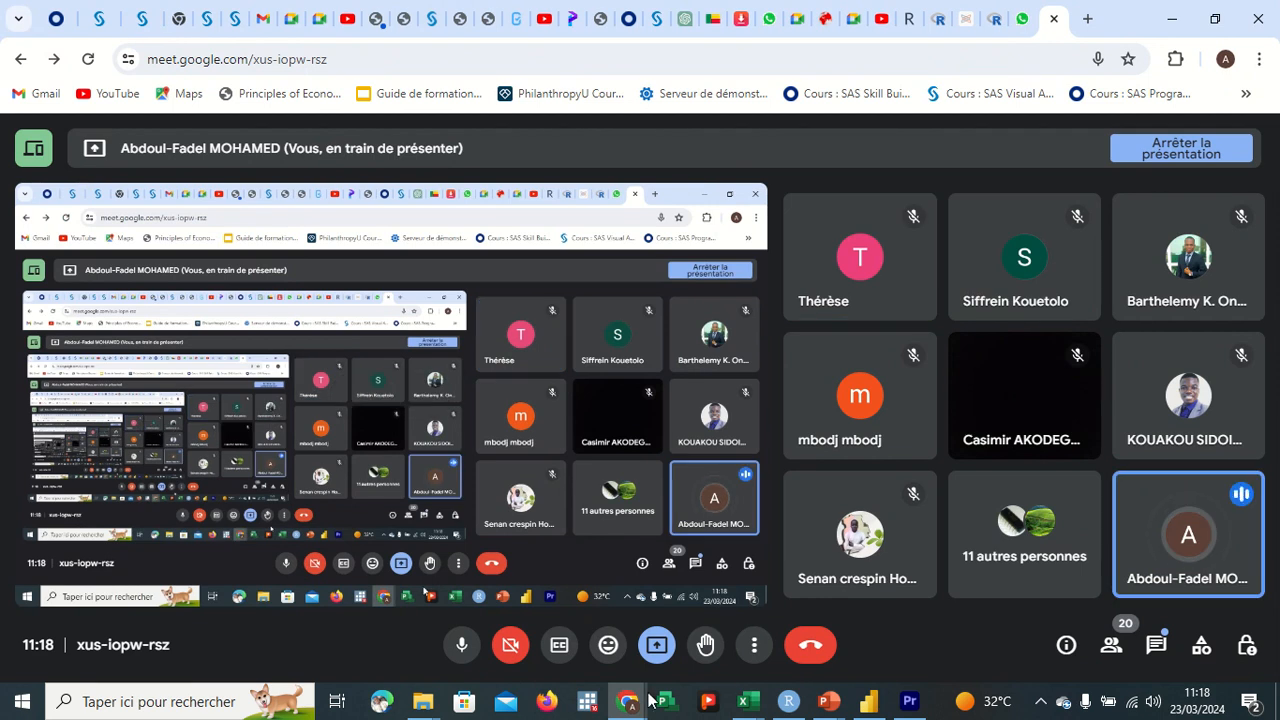
Switch to the Power Query editor of the Data for practice Power Query workbook and show its home commands.
{"action": "mouse_move", "coordinate": [637, 703]}
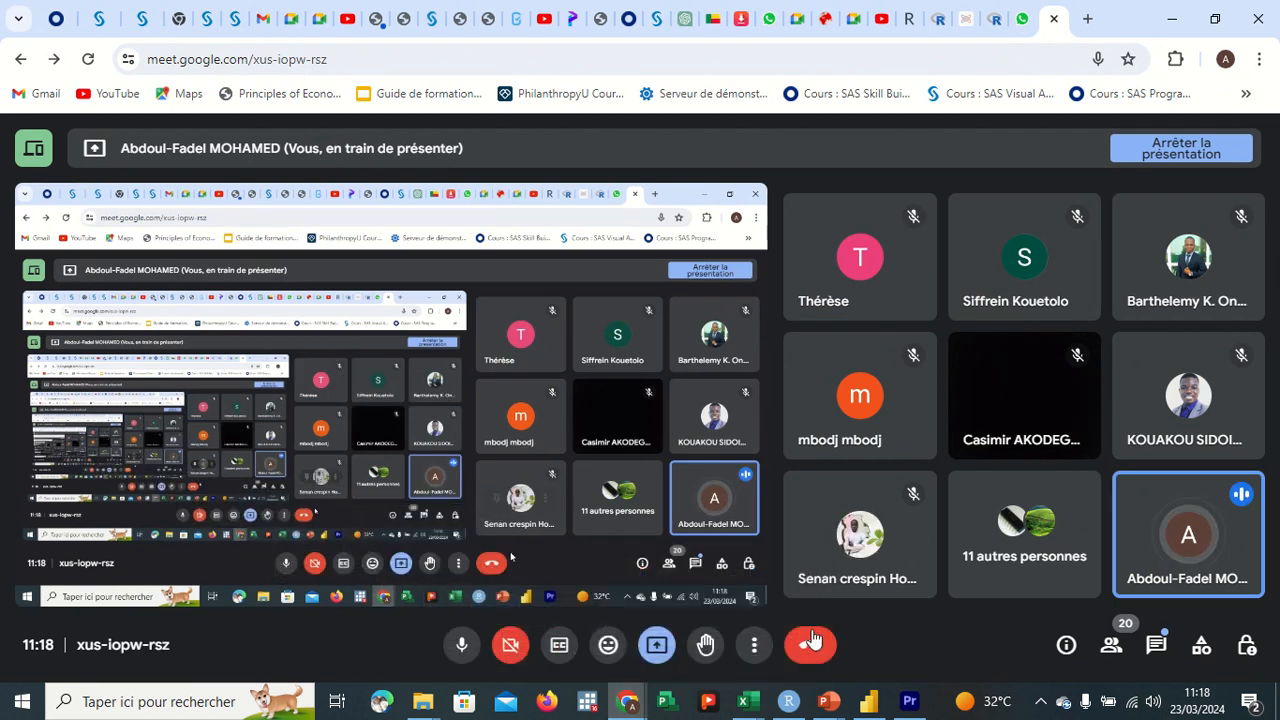
{"action": "mouse_move", "coordinate": [749, 703]}
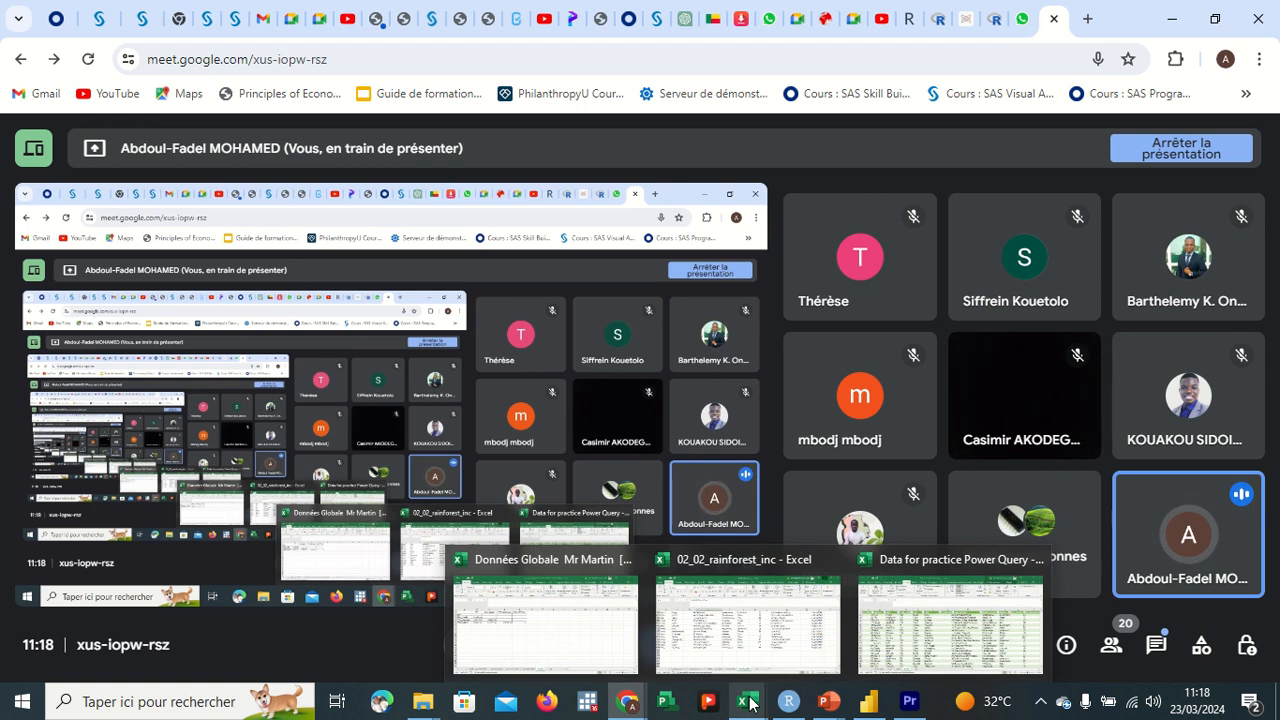
{"action": "left_click", "coordinate": [962, 640]}
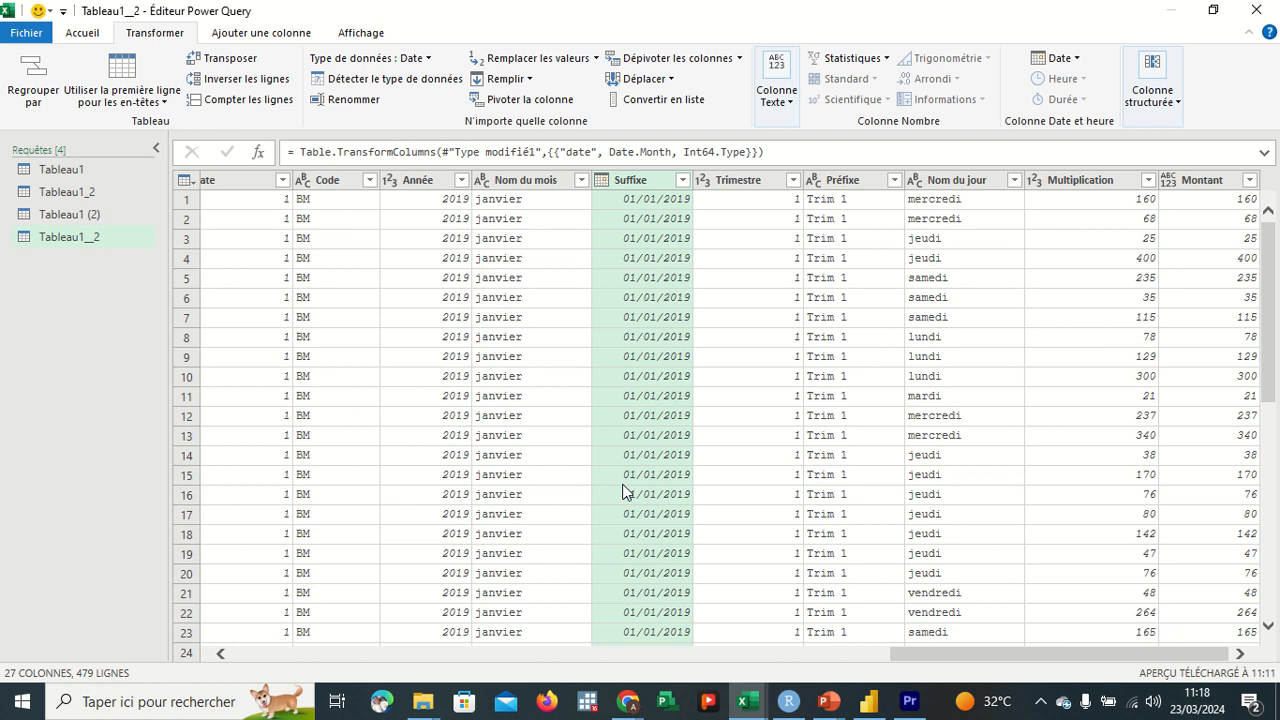
{"action": "left_click", "coordinate": [80, 36]}
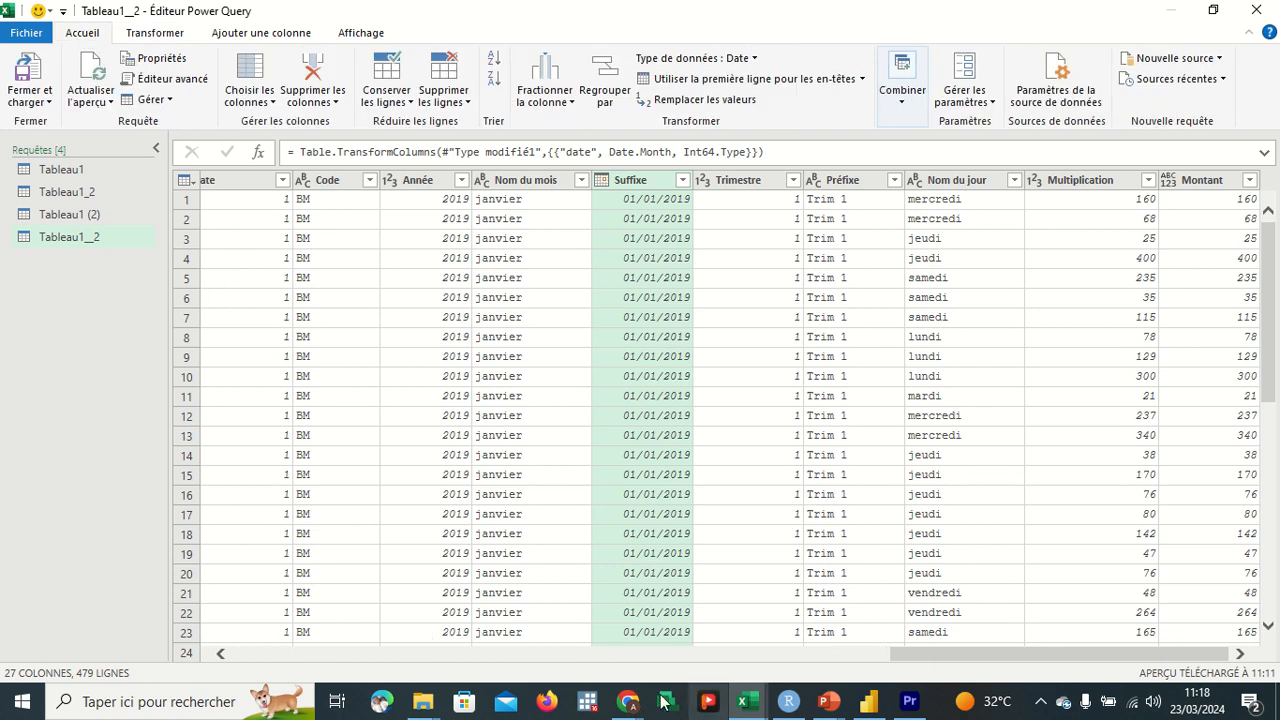
Switch to the Google Meet call, mute and unmute the microphone, and return to the Power Query editor.
{"action": "left_click", "coordinate": [545, 604]}
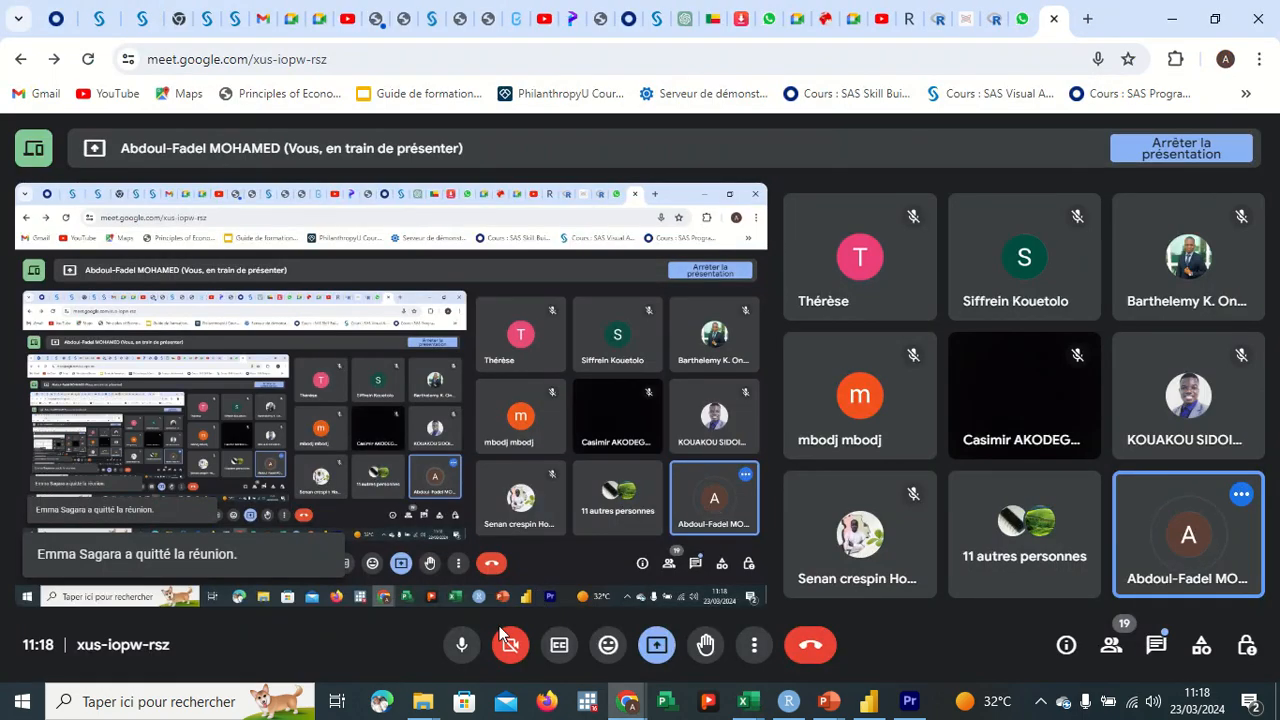
{"action": "left_click", "coordinate": [461, 648]}
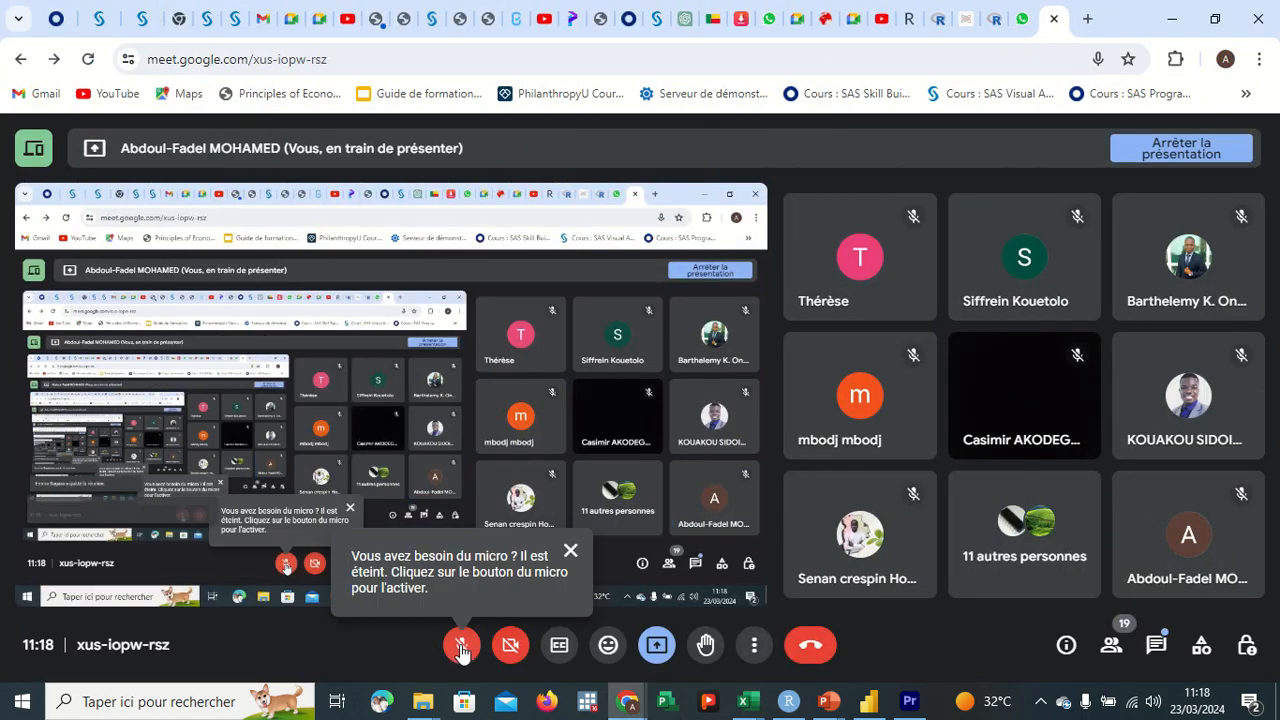
{"action": "left_click", "coordinate": [461, 645]}
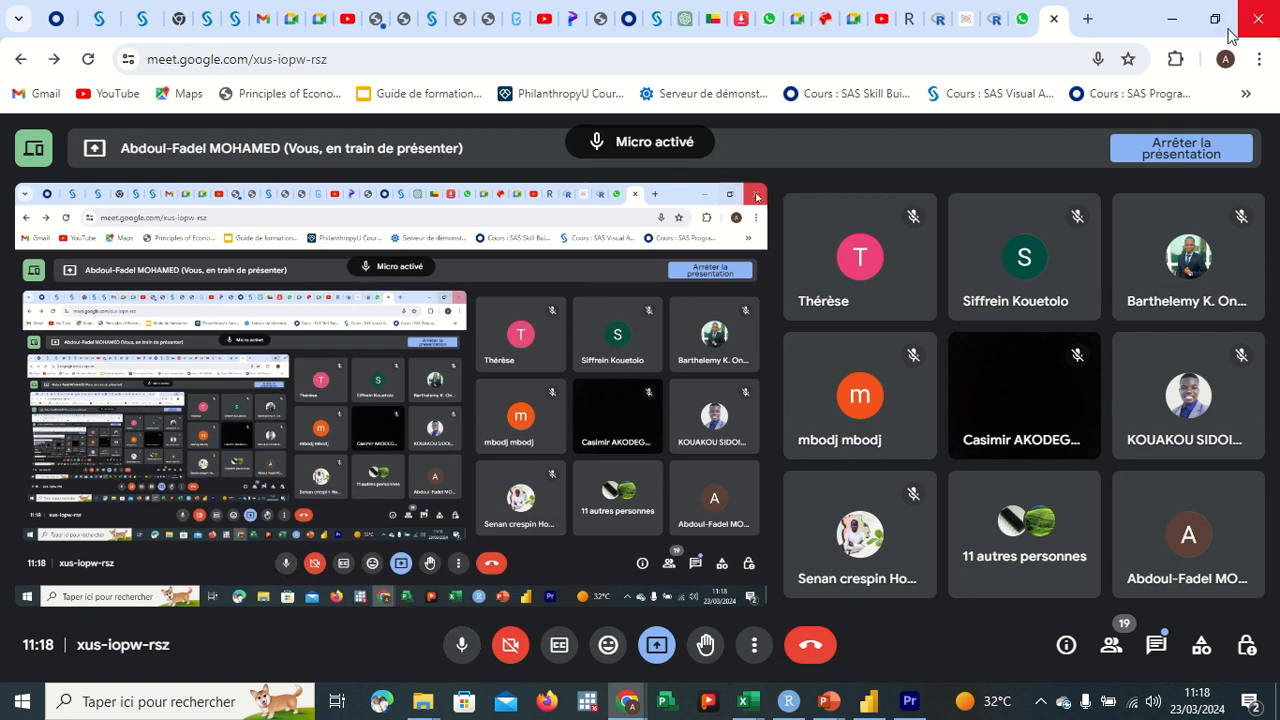
{"action": "left_click", "coordinate": [1176, 18]}
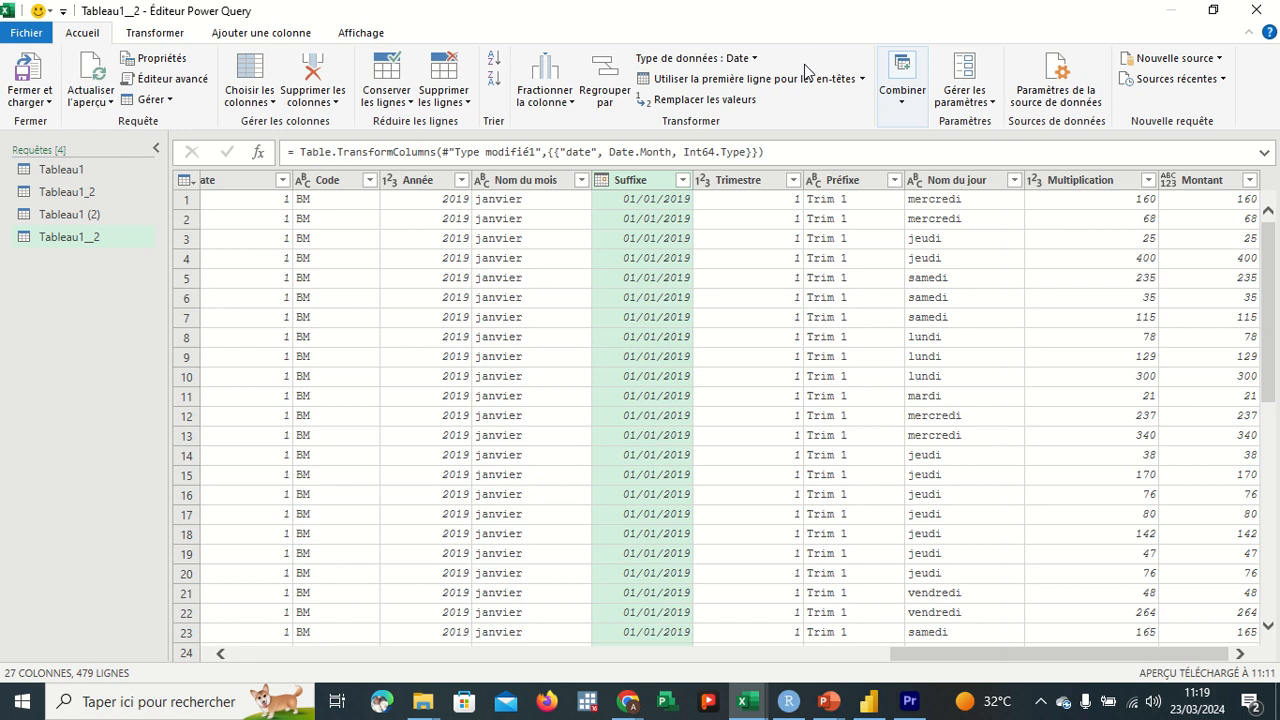
{"action": "left_click", "coordinate": [147, 40]}
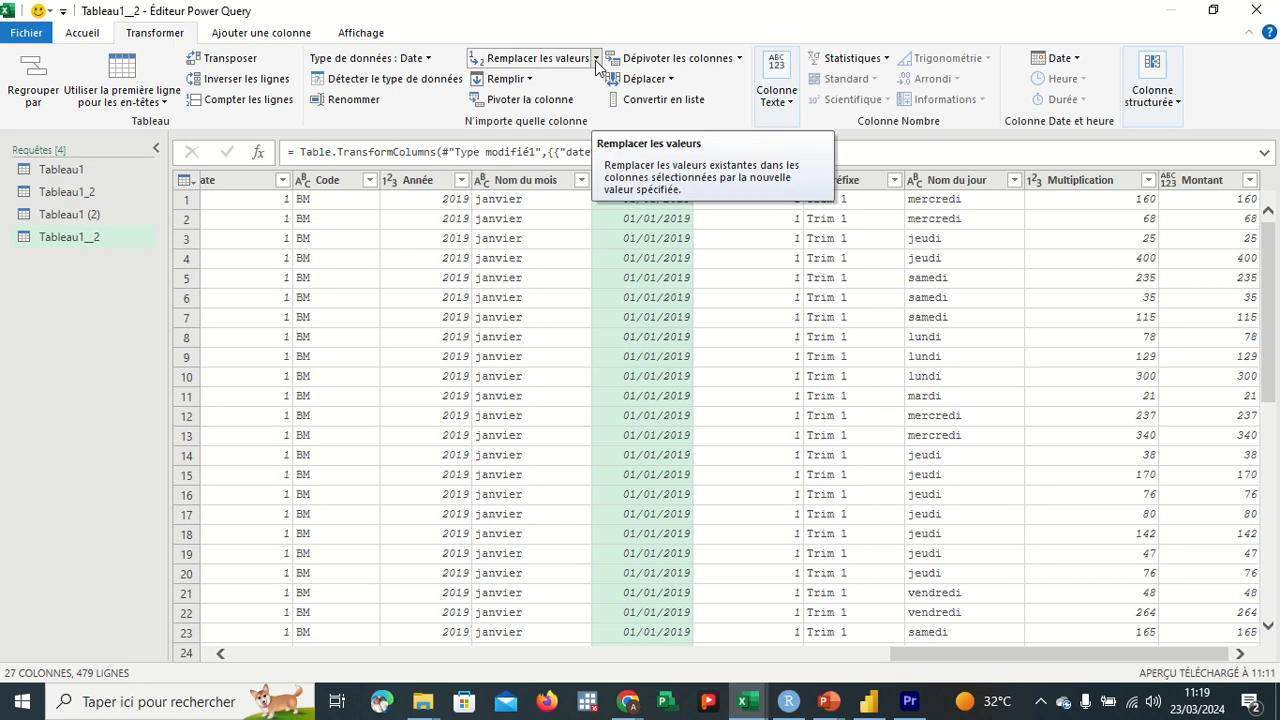
{"action": "left_click", "coordinate": [246, 36]}
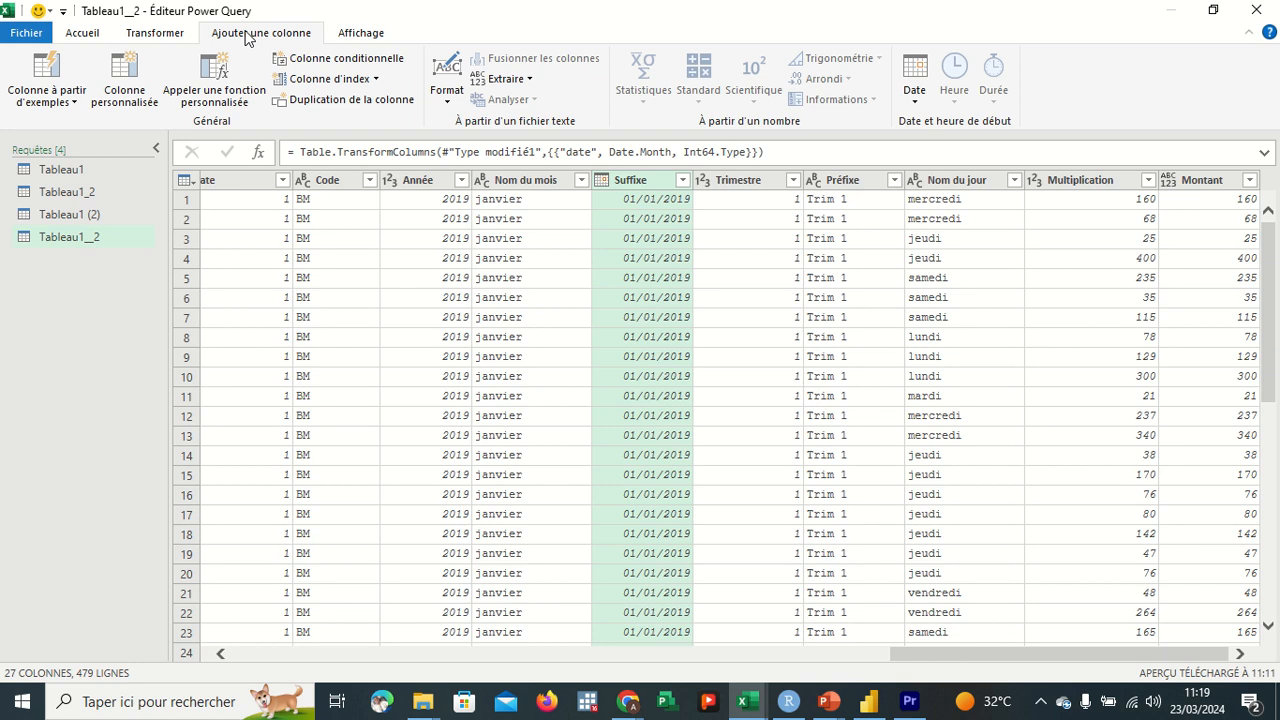
{"action": "left_click", "coordinate": [346, 40]}
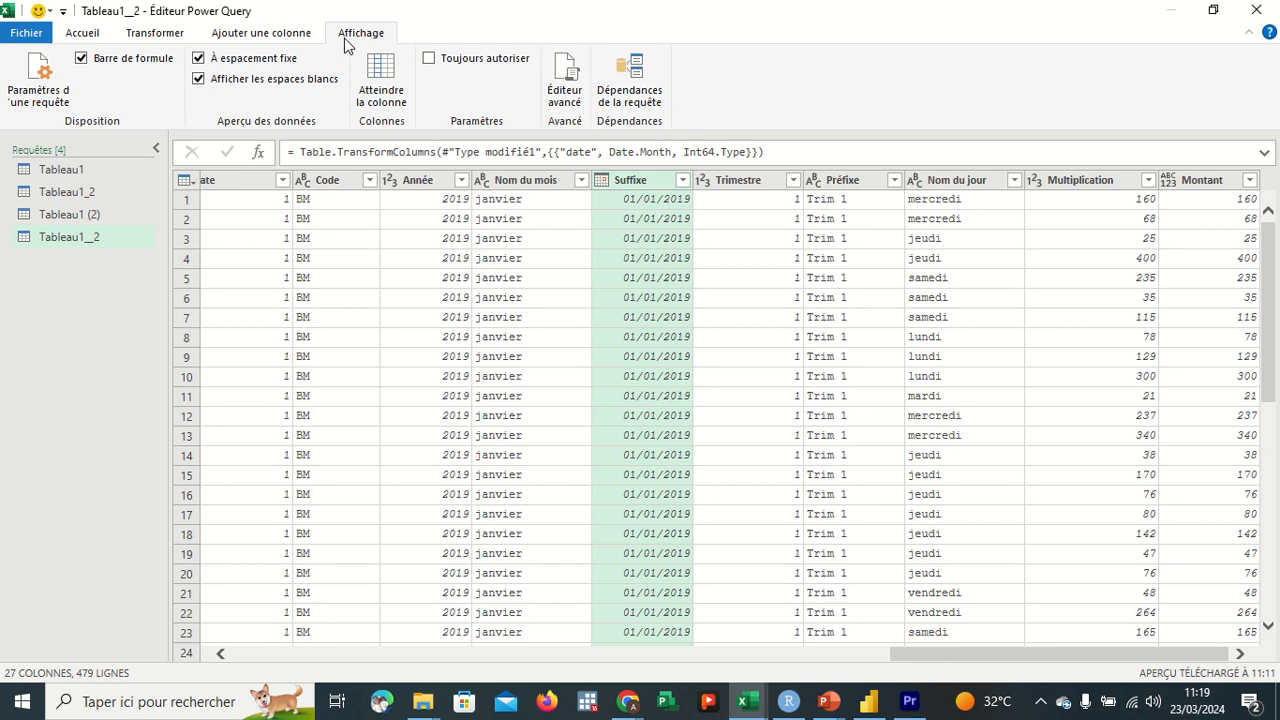
{"action": "left_click", "coordinate": [173, 38]}
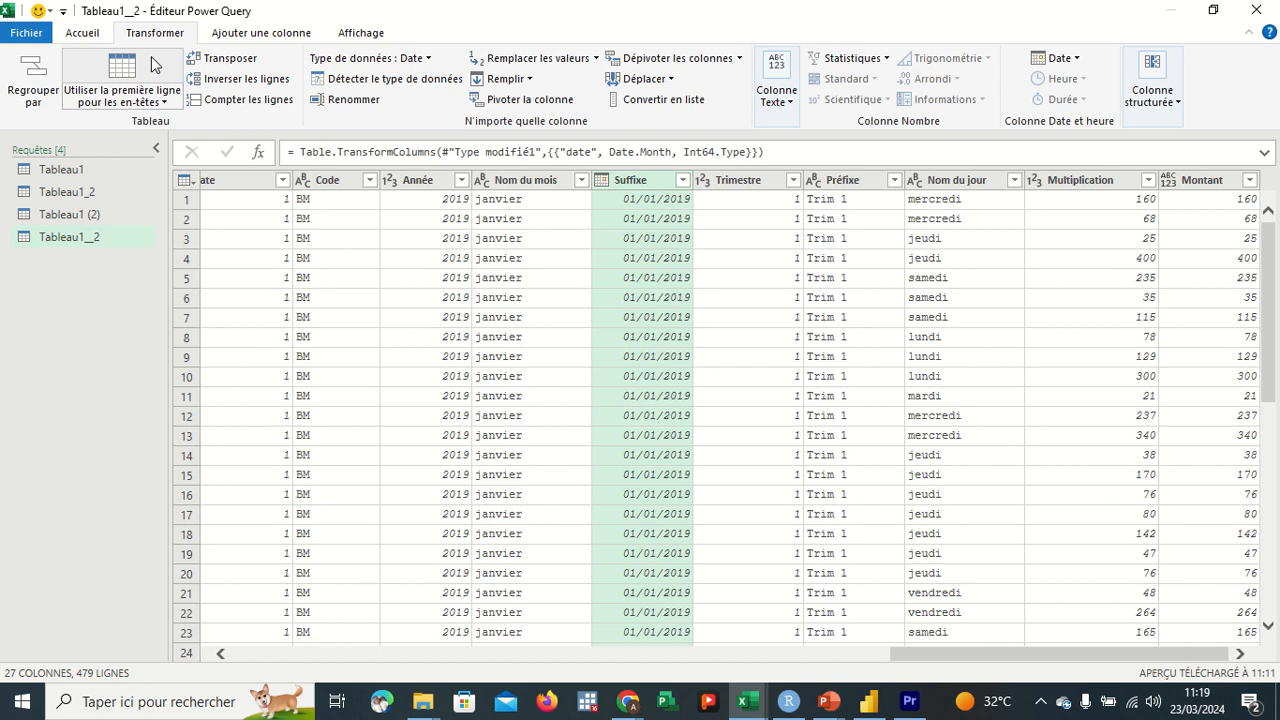
{"action": "left_click", "coordinate": [86, 34]}
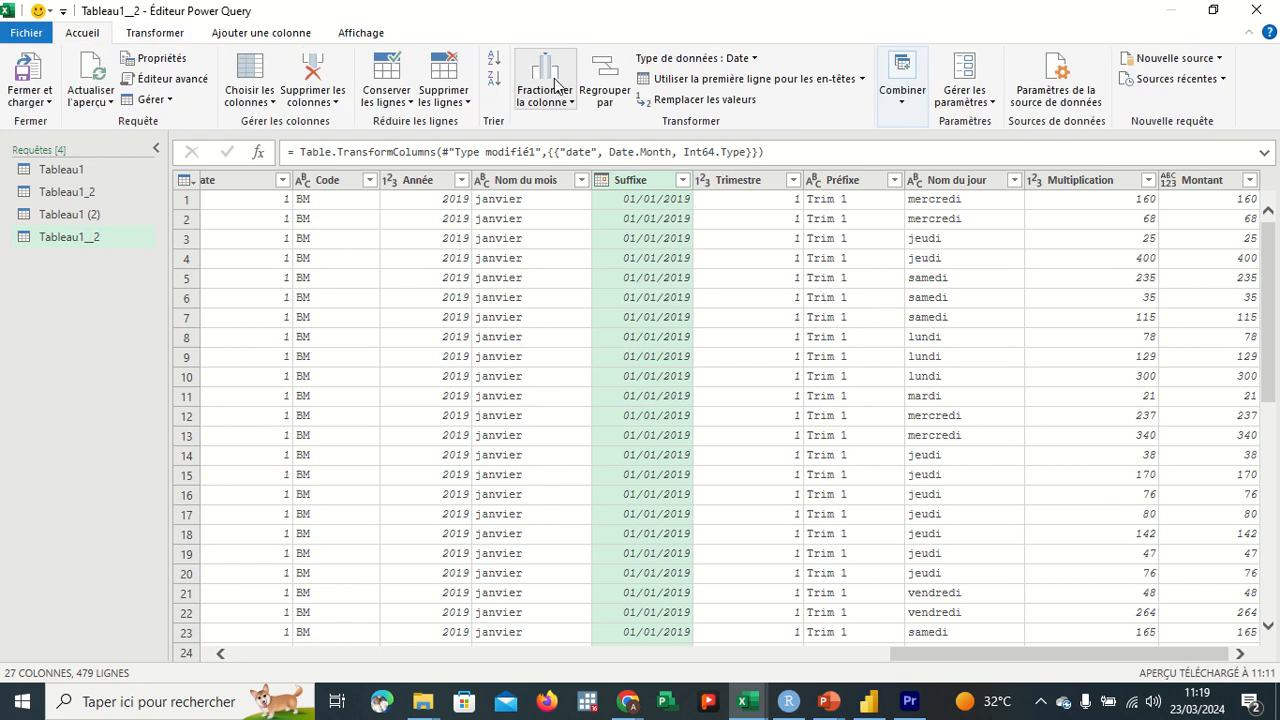
Look at the Tableau1 (2) query and open the Tableau1 query.
{"action": "left_click", "coordinate": [903, 104]}
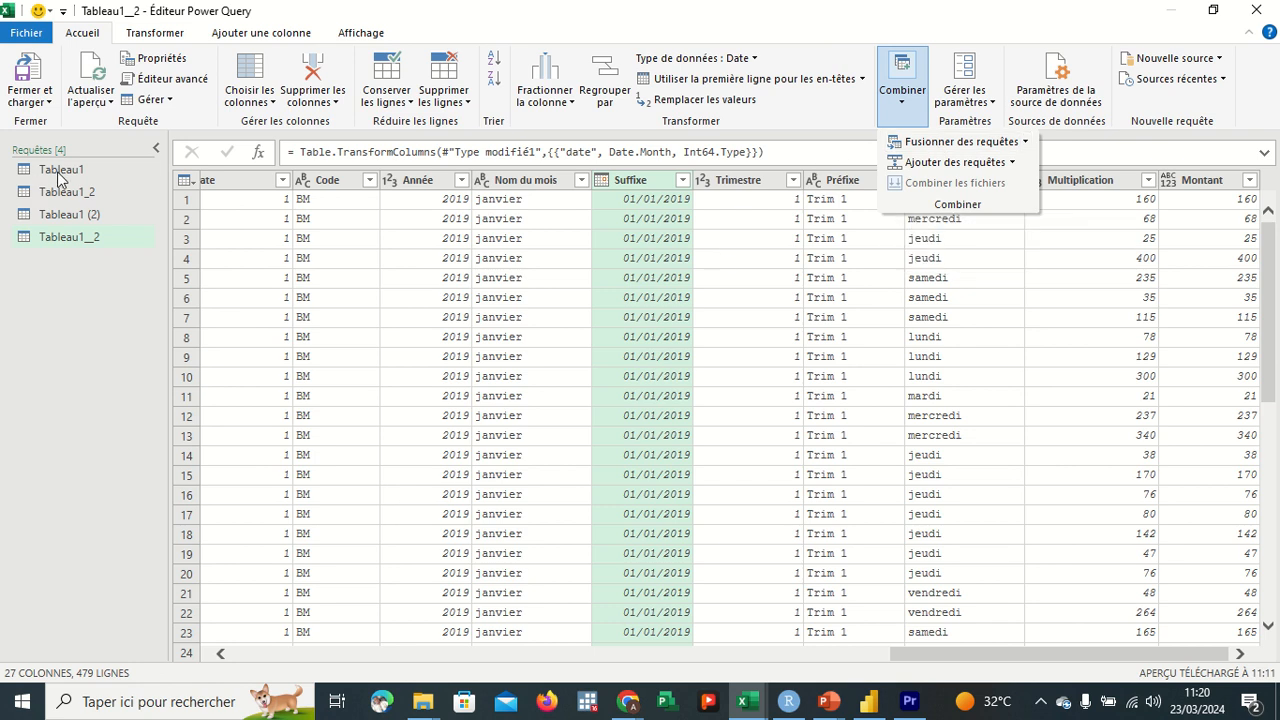
{"action": "left_click", "coordinate": [85, 192]}
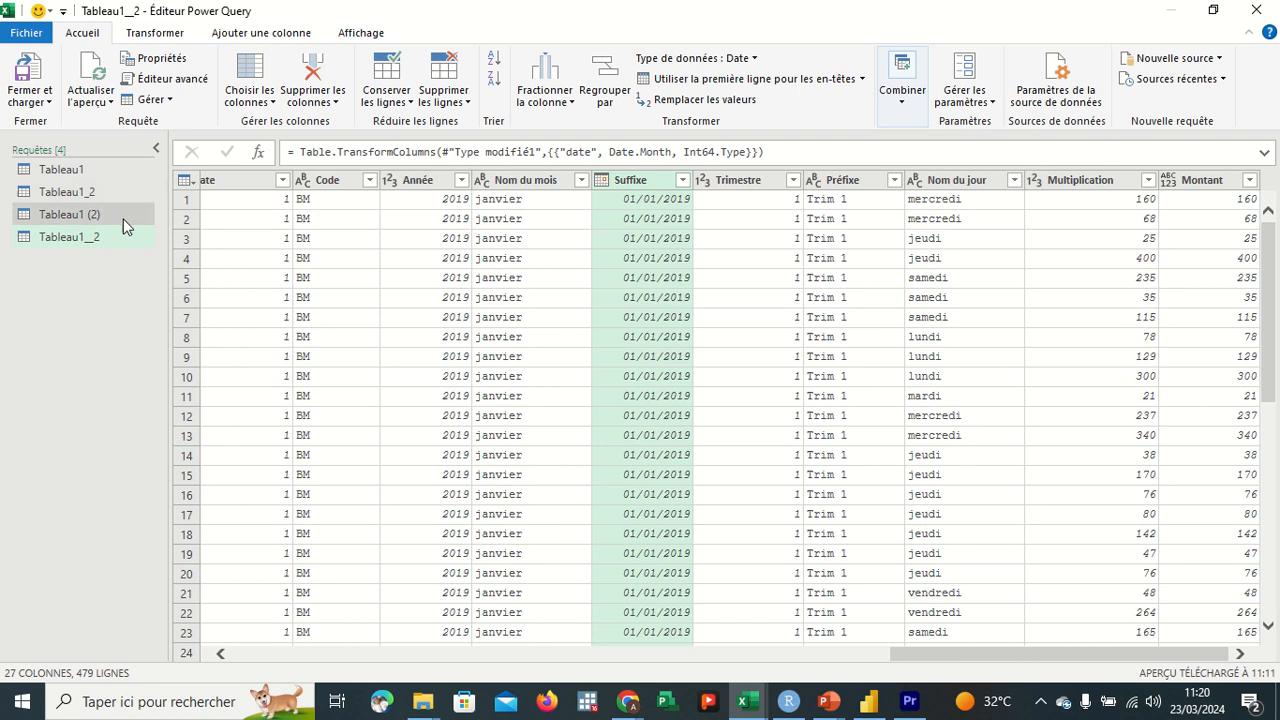
{"action": "left_click", "coordinate": [104, 219]}
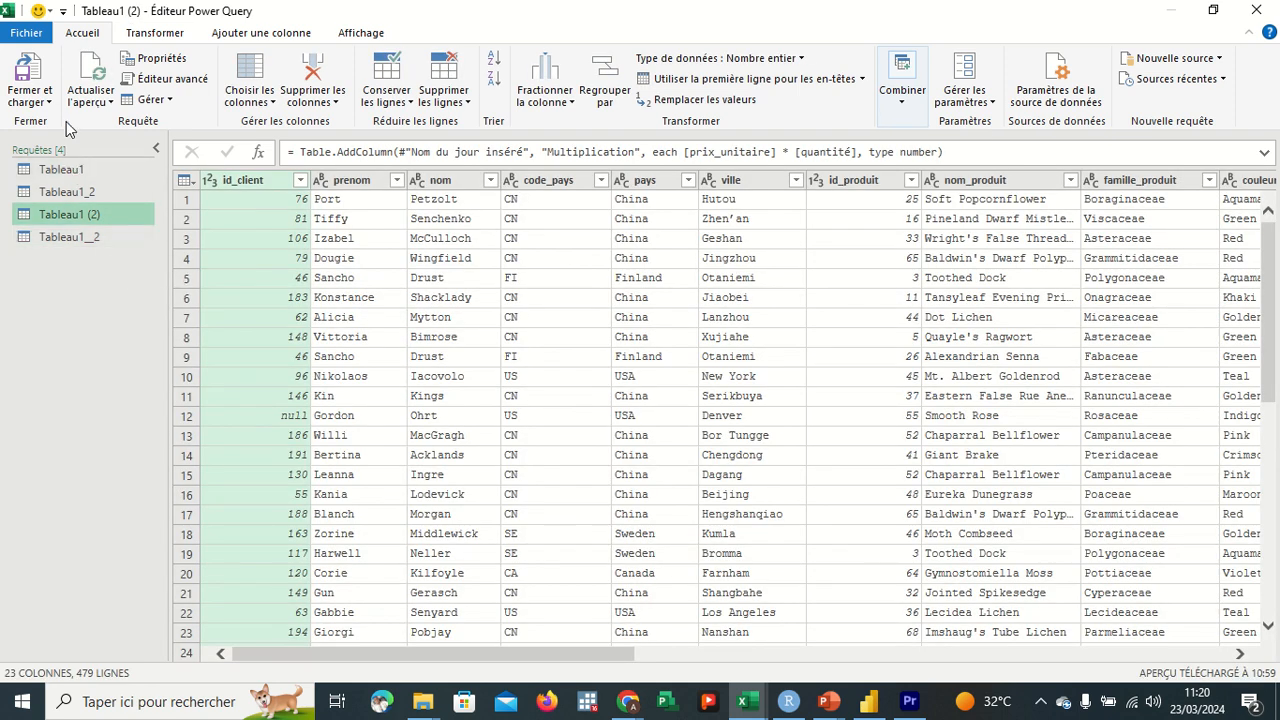
{"action": "left_click_drag", "start_coordinate": [71, 192], "coordinate": [74, 197]}
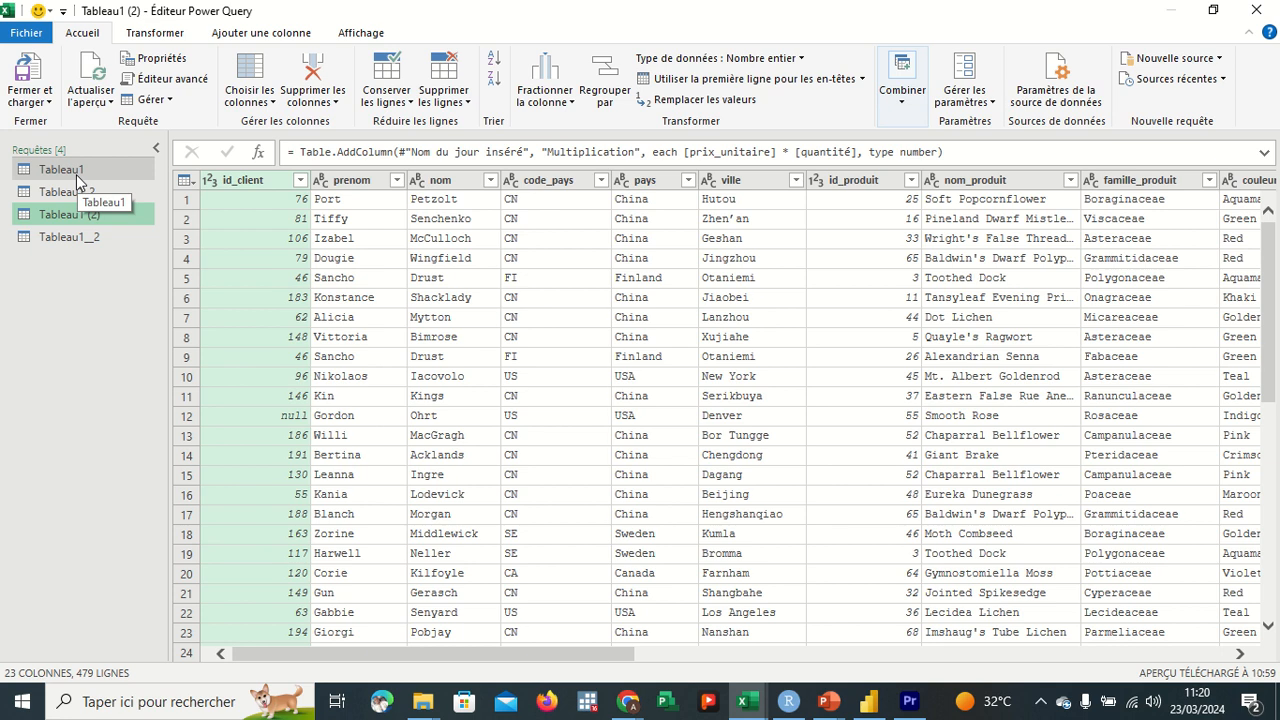
{"action": "left_click", "coordinate": [71, 174]}
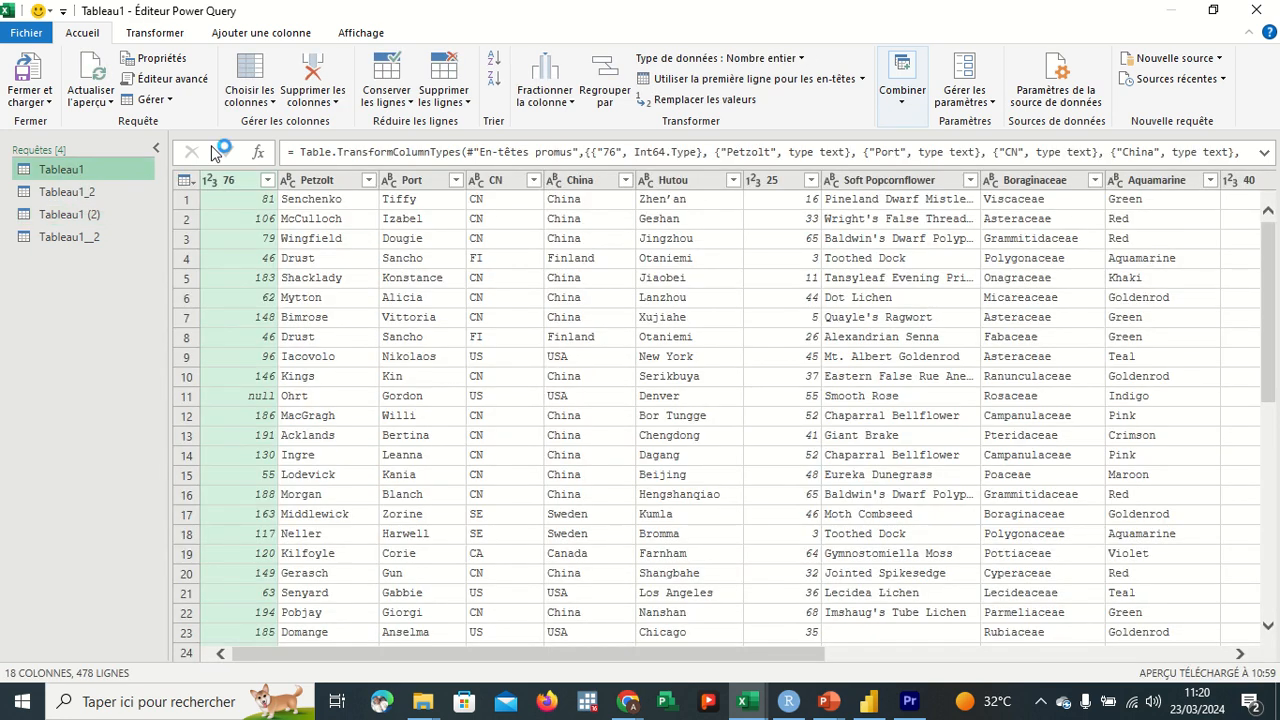
Append the rows of Tableau1_2 to the Tableau1 query using the two-table option.
{"action": "left_click", "coordinate": [902, 105]}
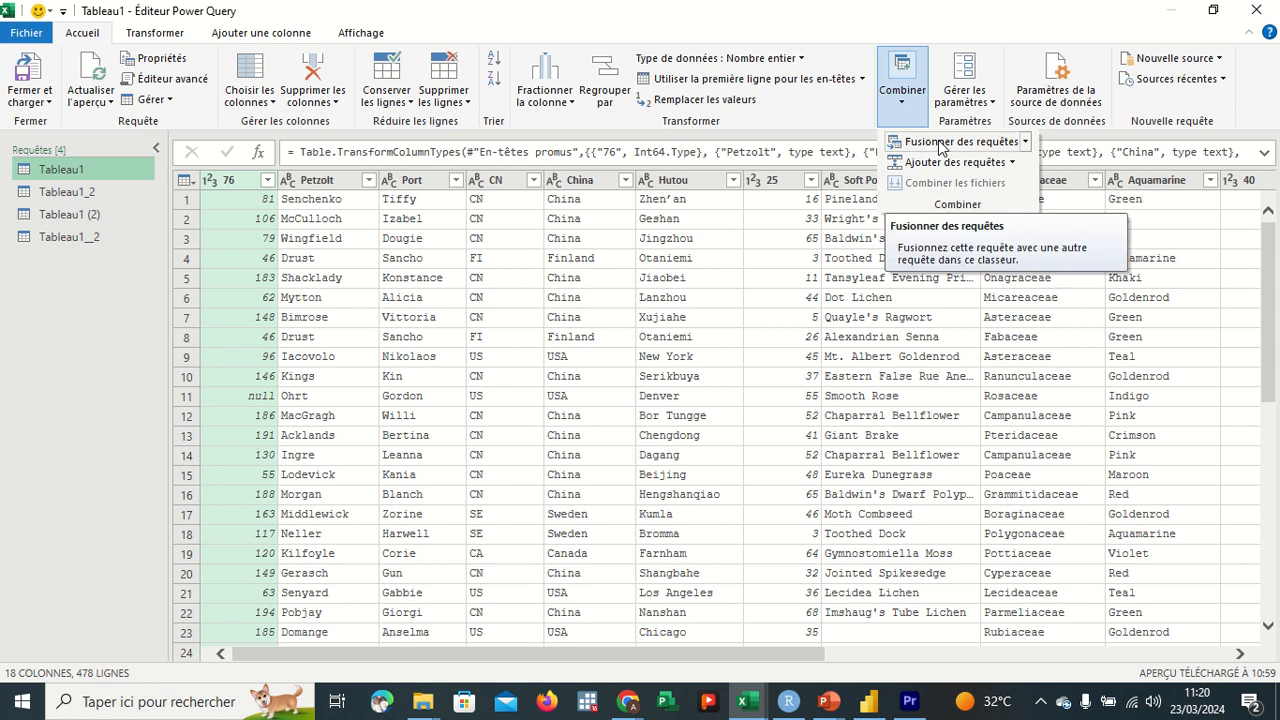
{"action": "left_click", "coordinate": [1012, 163]}
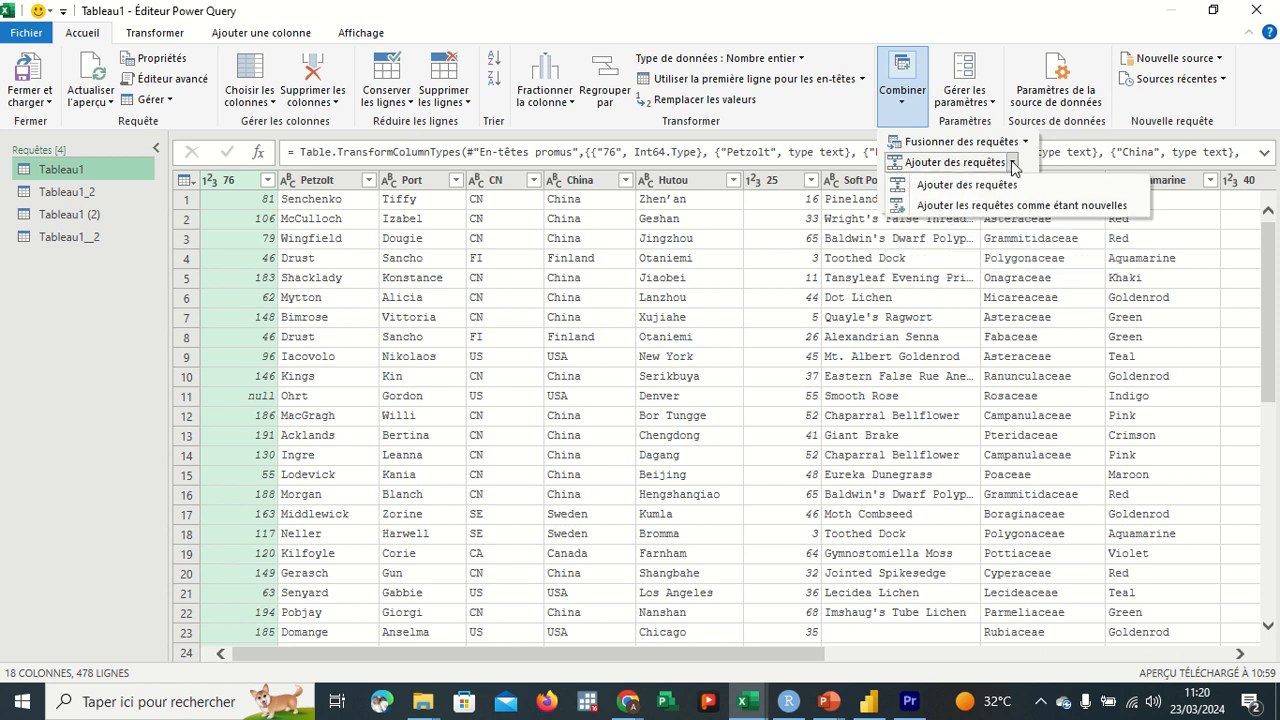
{"action": "left_click", "coordinate": [997, 163]}
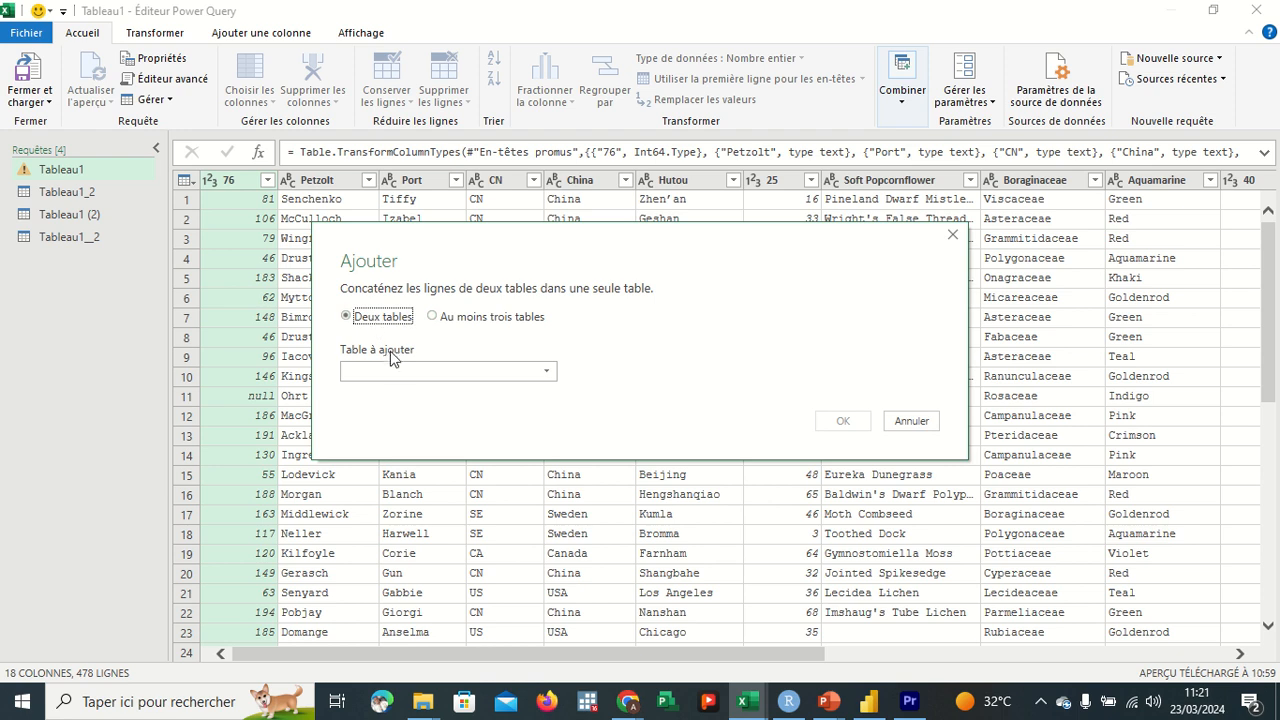
{"action": "left_click", "coordinate": [395, 377]}
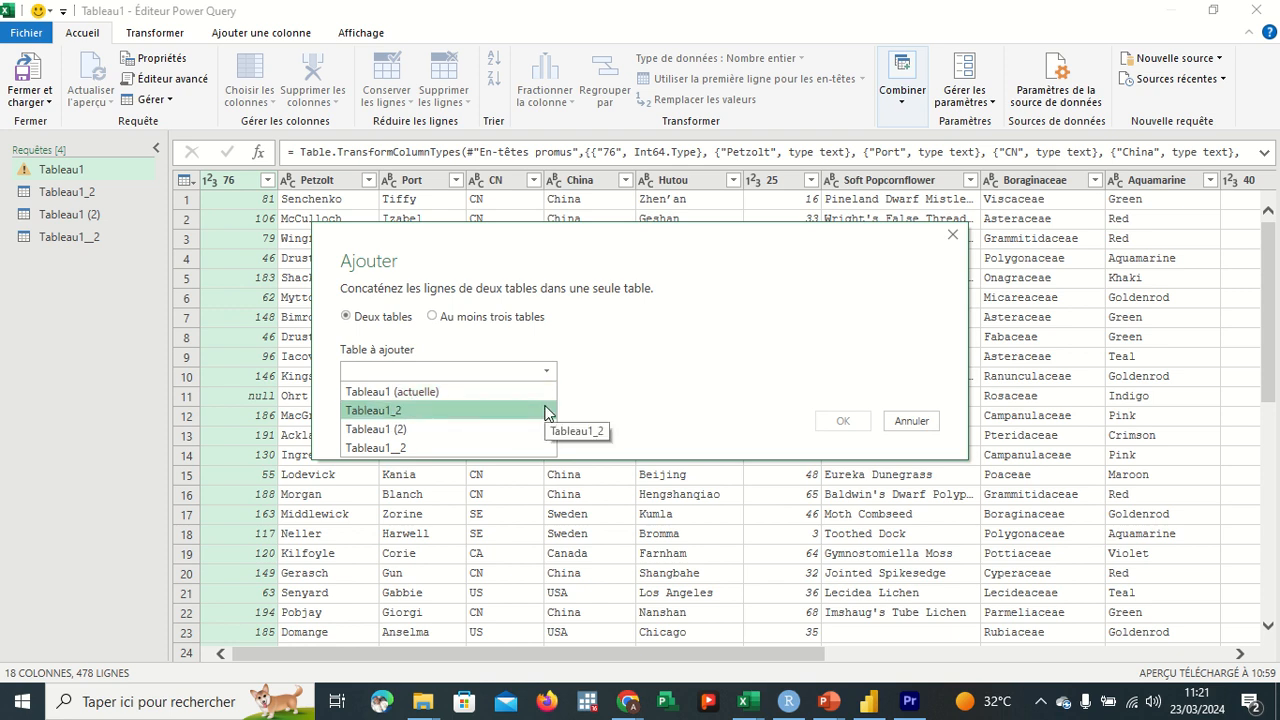
{"action": "left_click", "coordinate": [401, 410]}
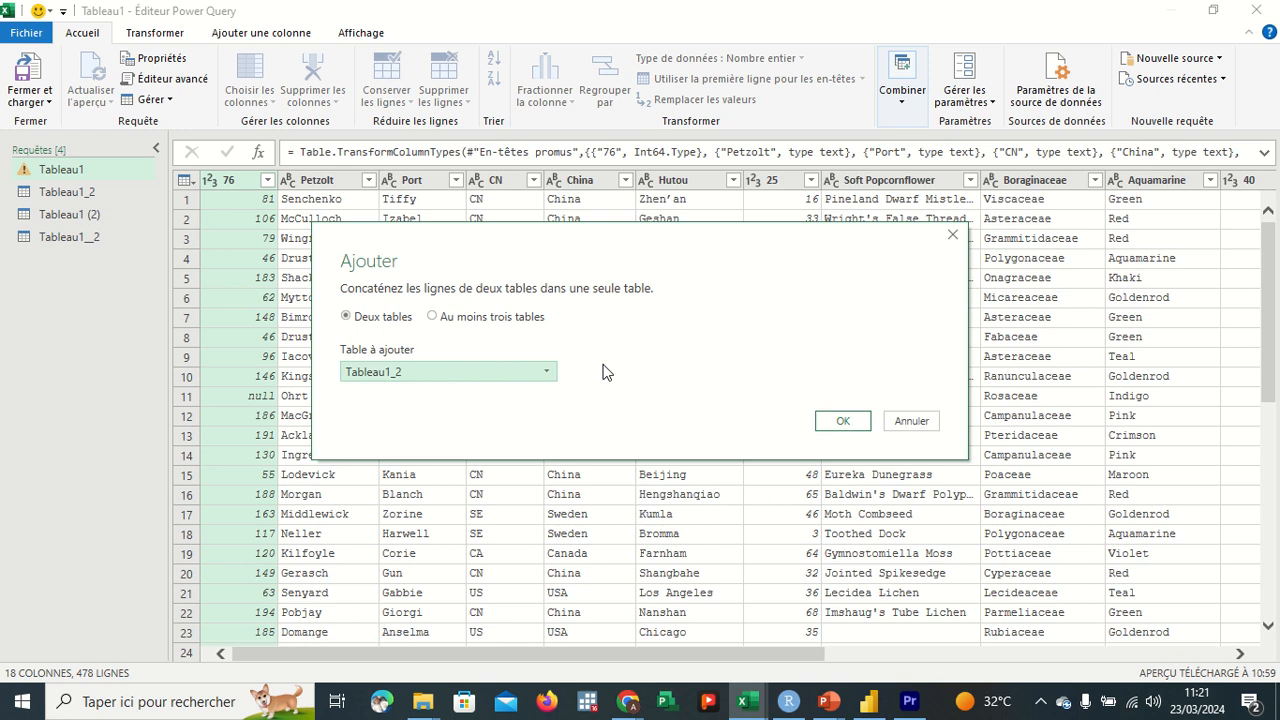
{"action": "left_click", "coordinate": [851, 419]}
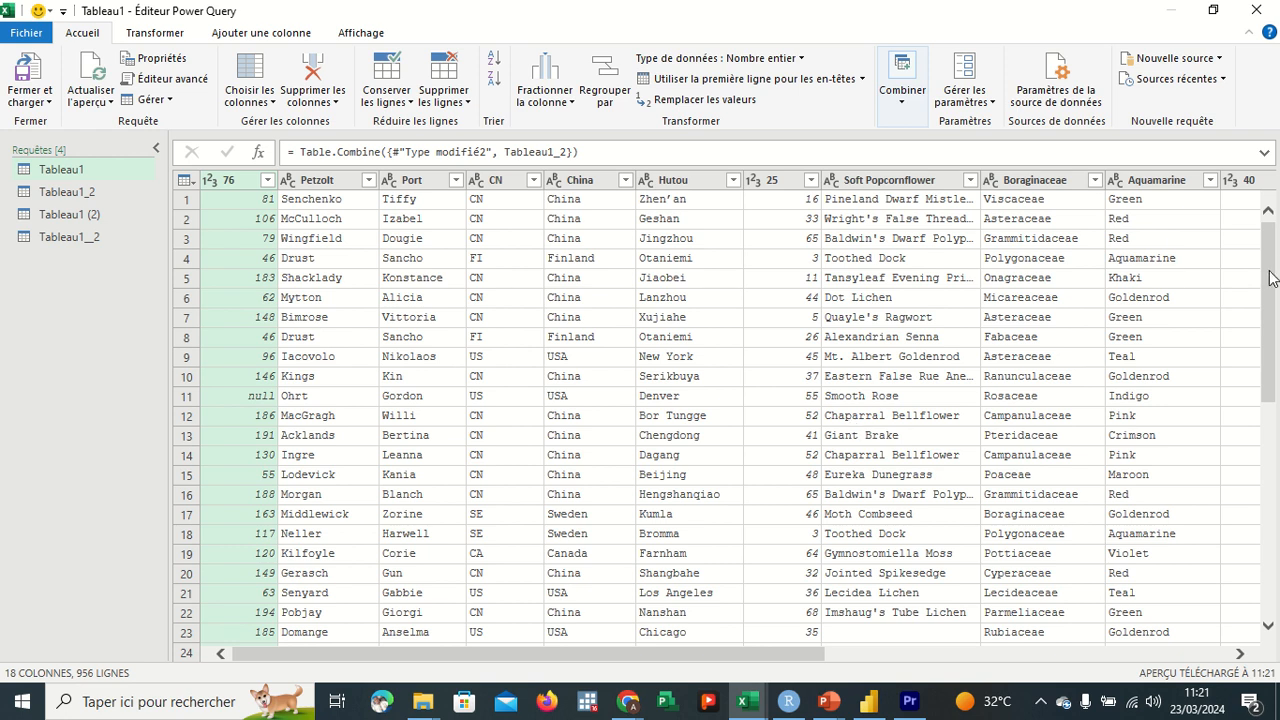
Filter column 76 of the appended Tableau1 query to show only the rows with the value 82.
{"action": "left_click_drag", "start_coordinate": [1270, 280], "coordinate": [1275, 197]}
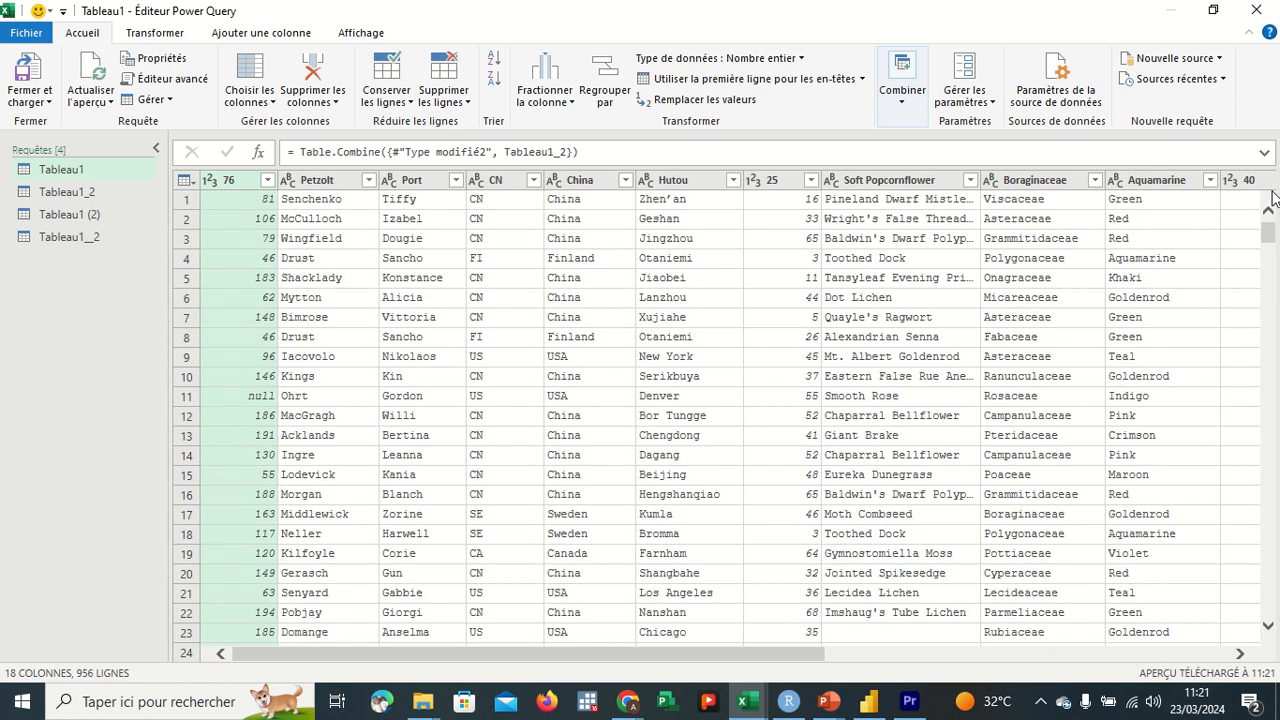
{"action": "left_click", "coordinate": [267, 180]}
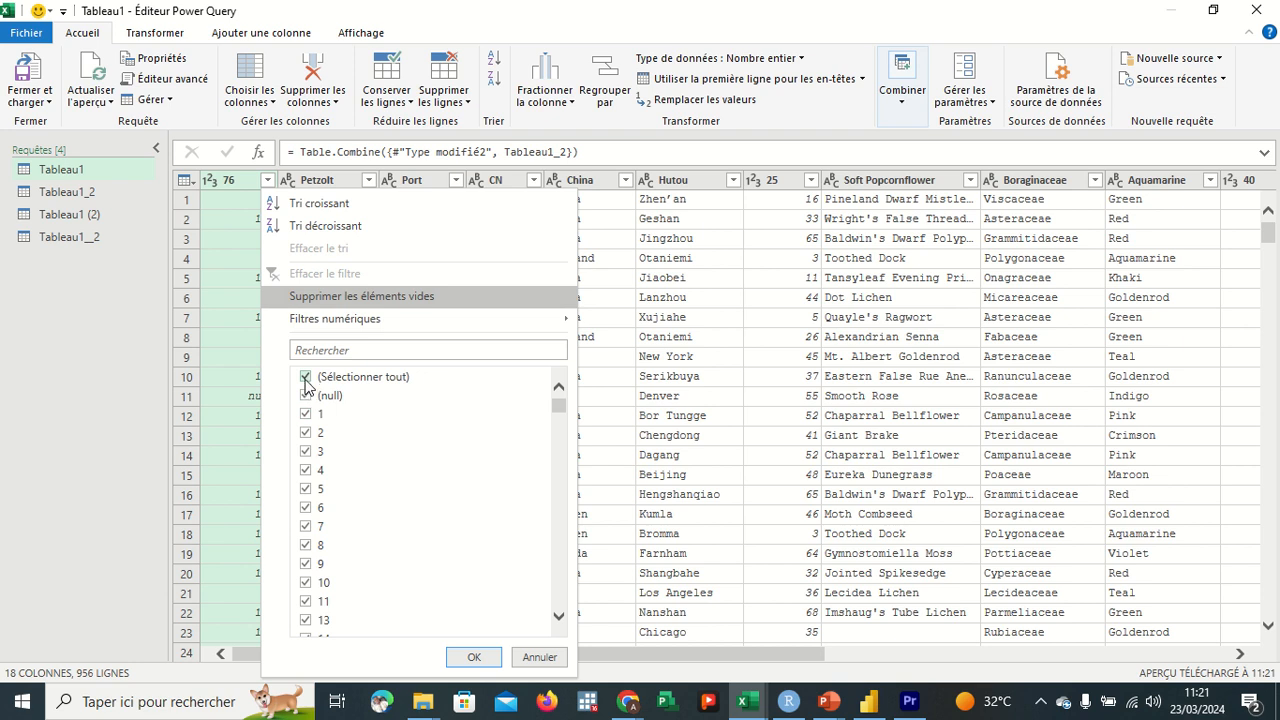
{"action": "left_click", "coordinate": [306, 378]}
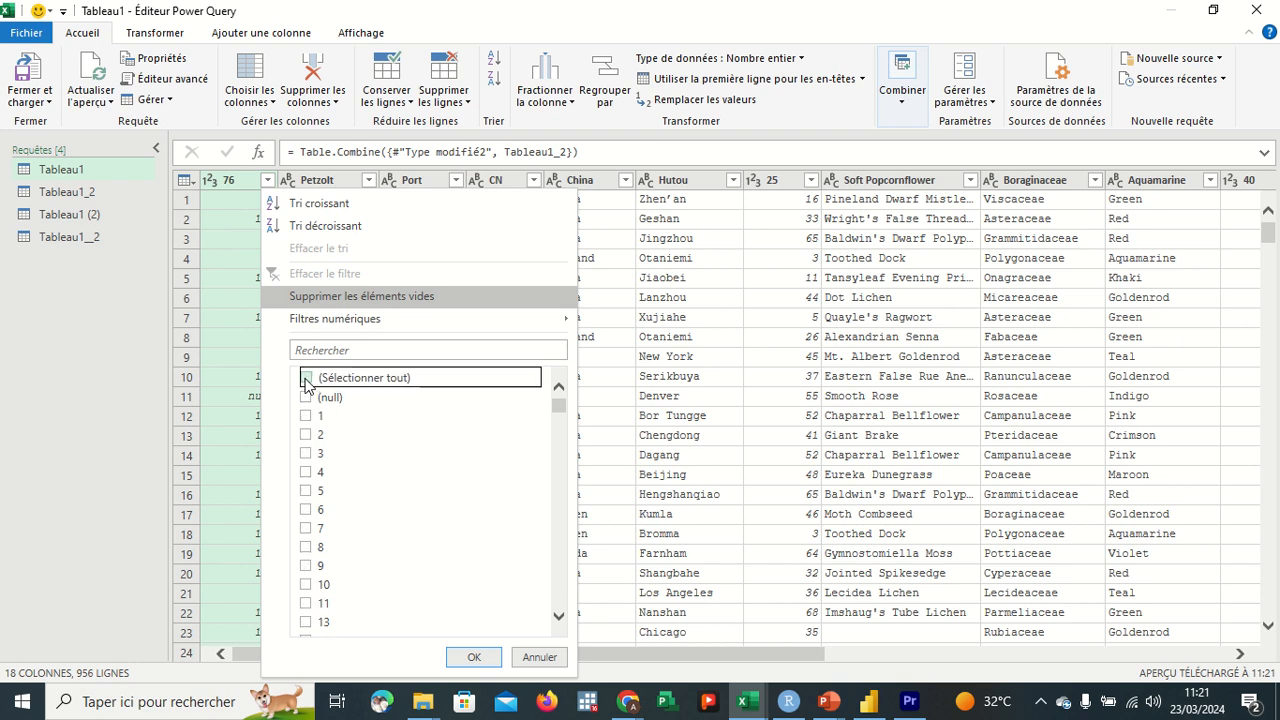
{"action": "left_click", "coordinate": [363, 350]}
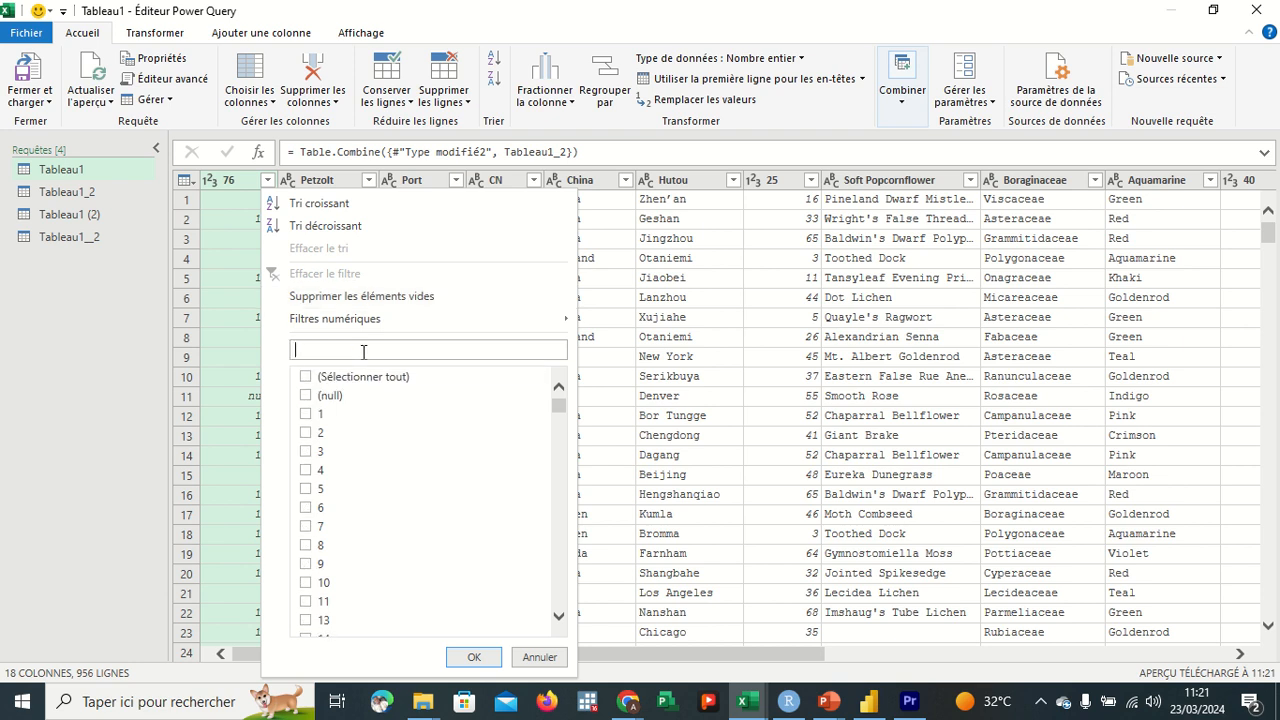
{"action": "type", "text": "82"}
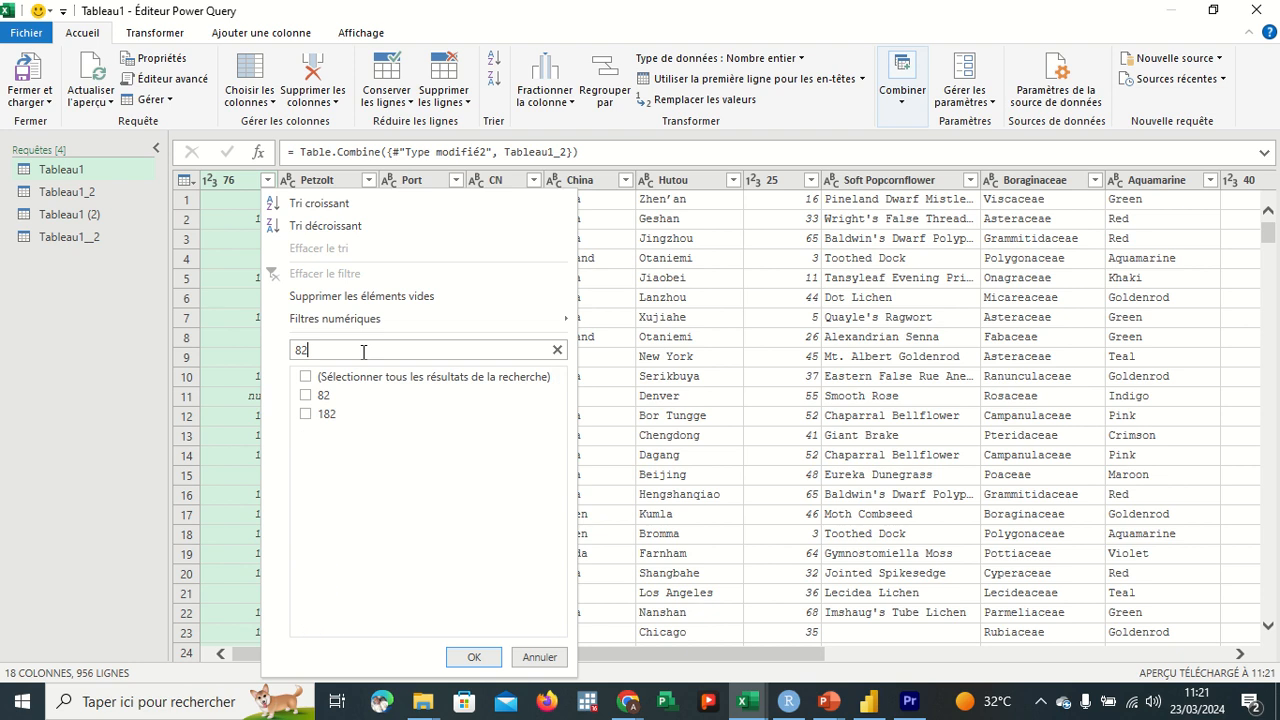
{"action": "left_click", "coordinate": [306, 398]}
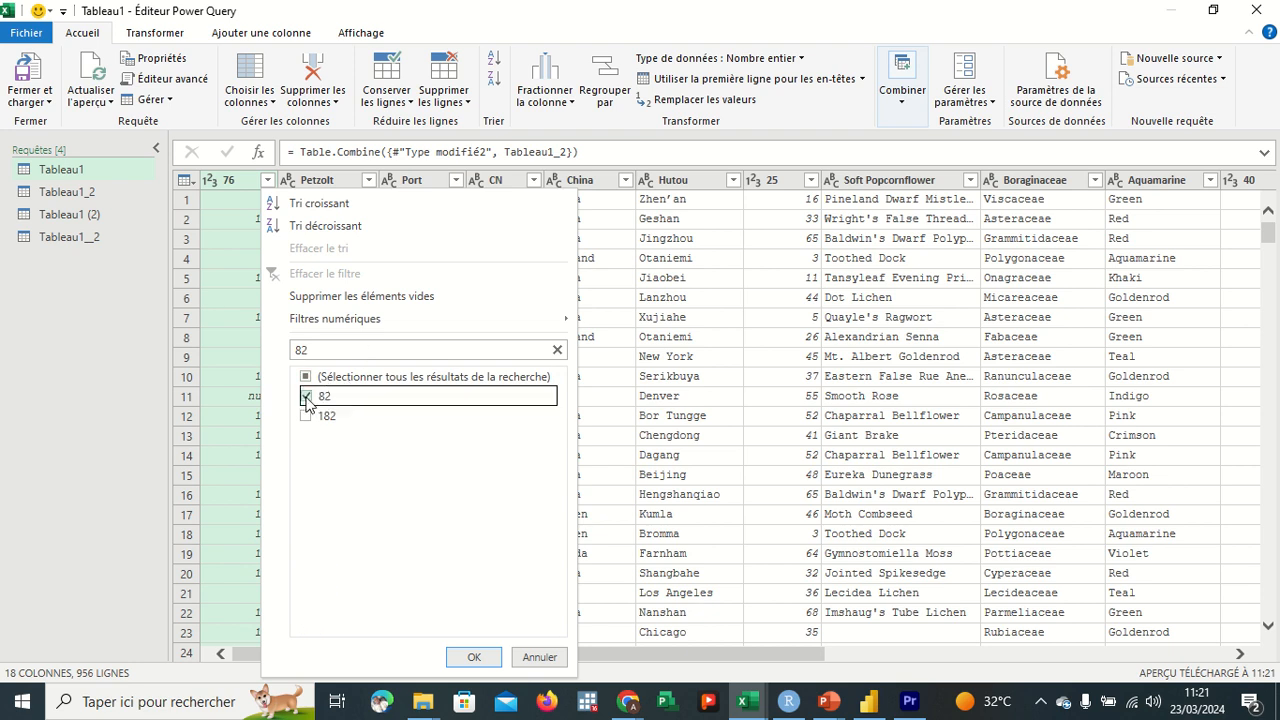
{"action": "left_click", "coordinate": [474, 657]}
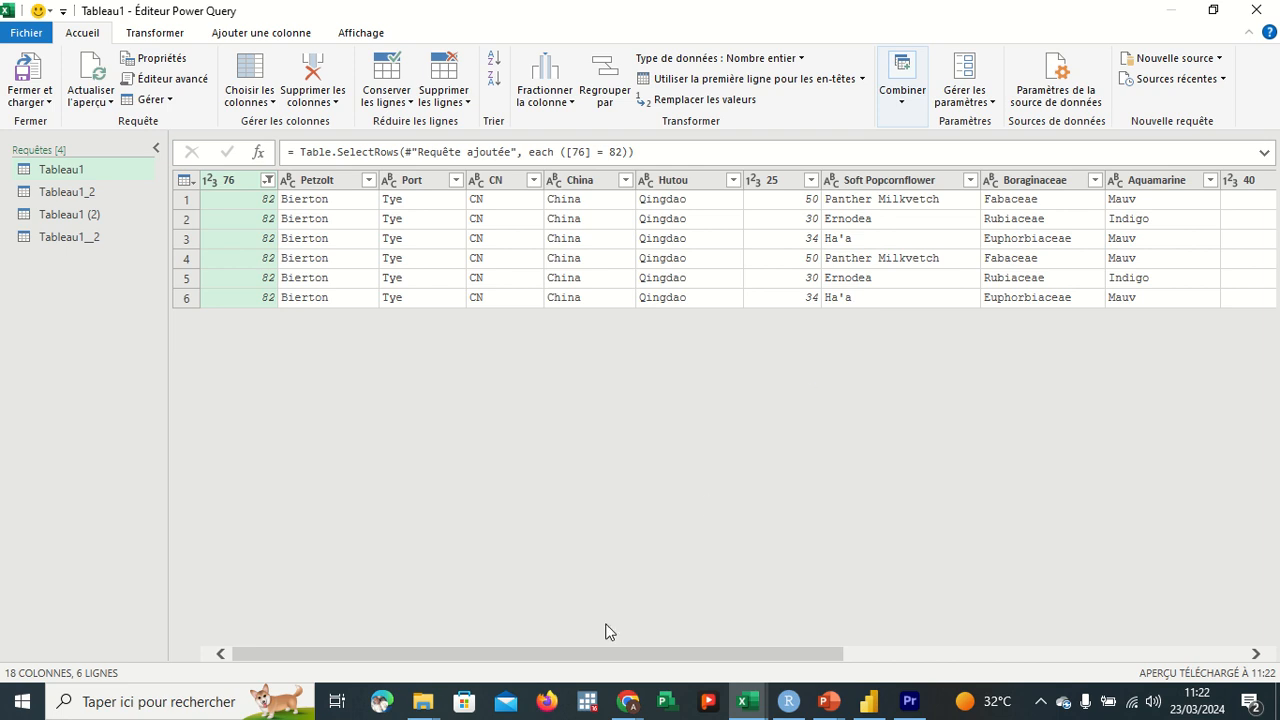
Switch to the Google Meet call, admit the waiting participant, and return to the Power Query editor.
{"action": "mouse_move", "coordinate": [628, 701]}
{"action": "left_click", "coordinate": [575, 647]}
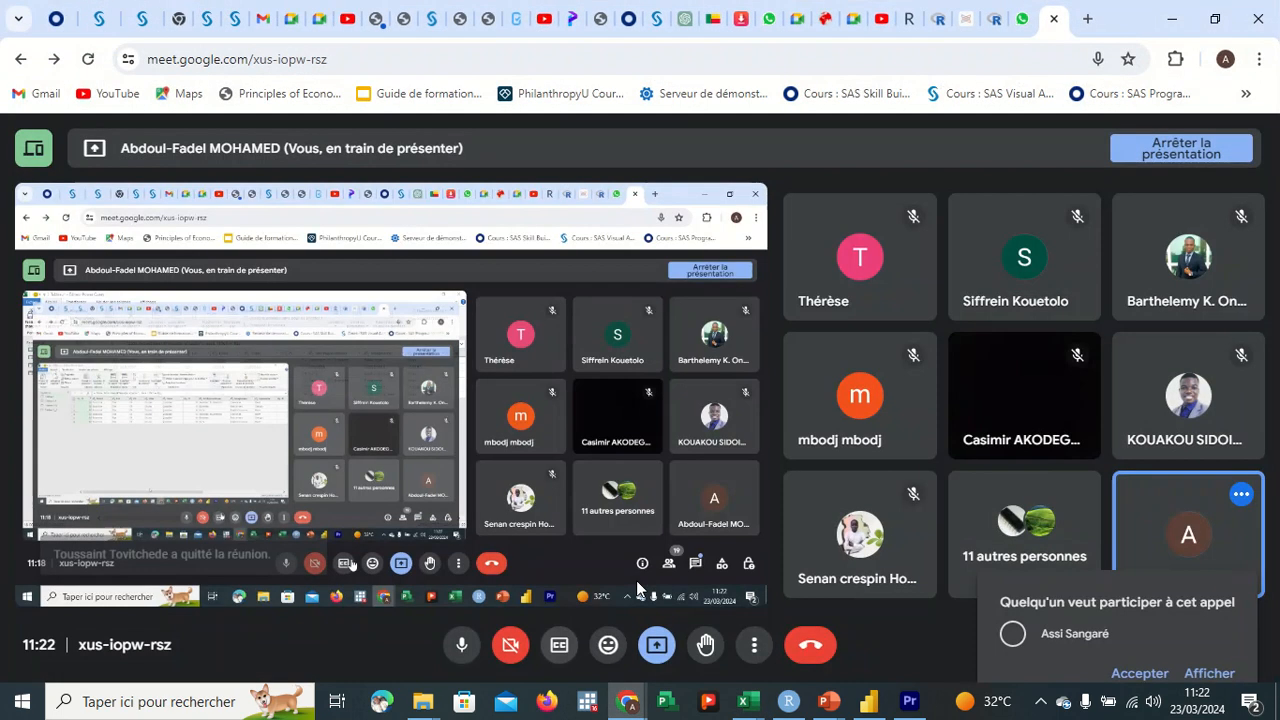
{"action": "left_click", "coordinate": [1142, 578]}
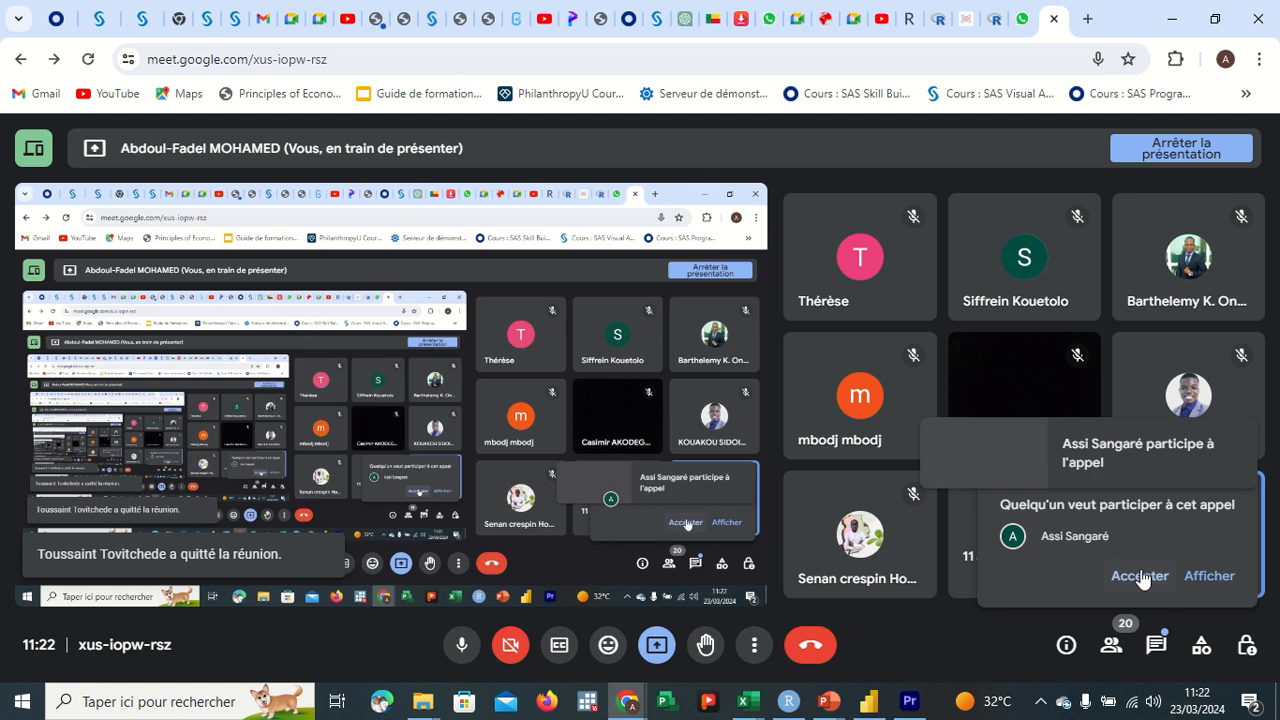
{"action": "left_click", "coordinate": [1172, 14]}
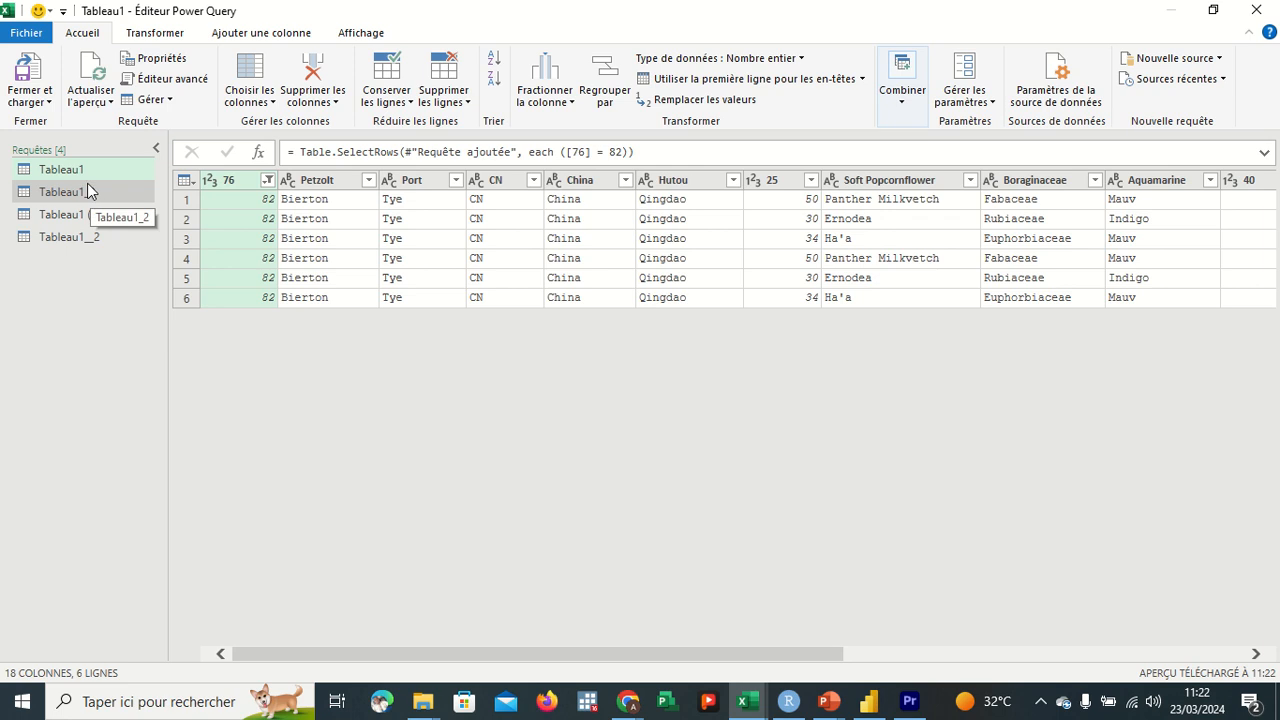
{"action": "left_click", "coordinate": [911, 104]}
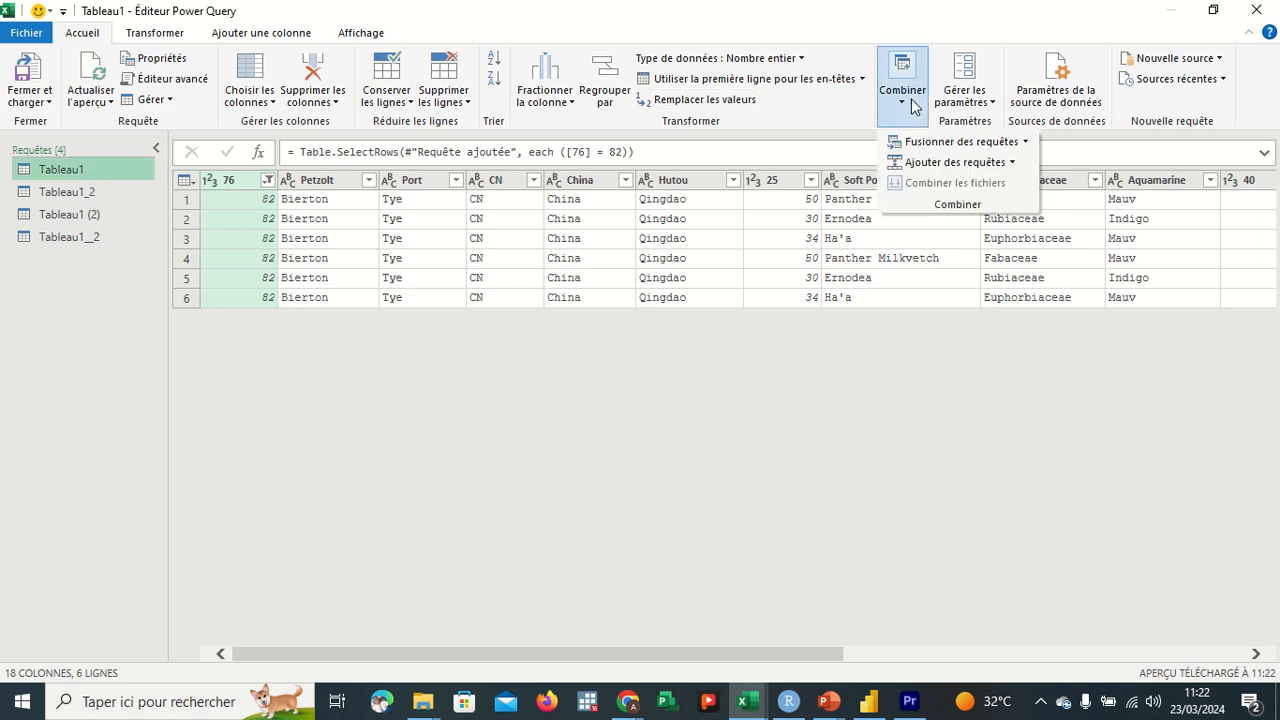
{"action": "left_click", "coordinate": [941, 162]}
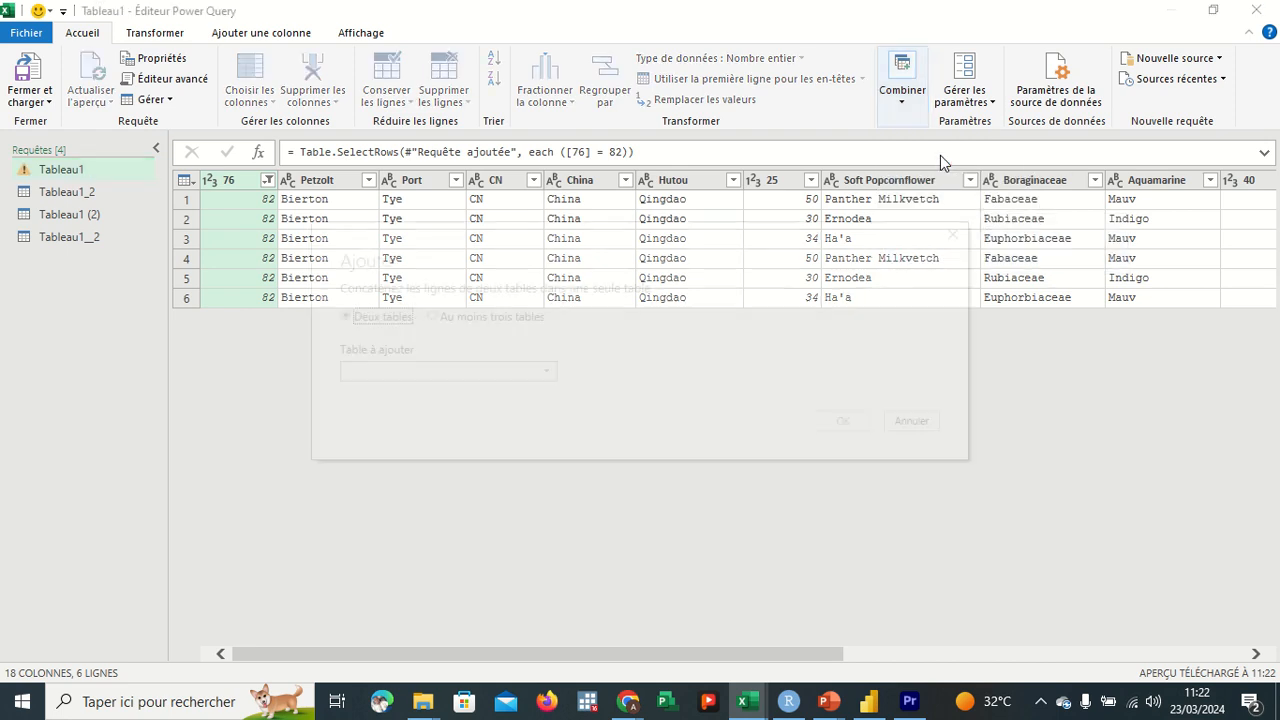
{"action": "left_click", "coordinate": [952, 240]}
Start merging queries from Tableau1, examine the columns in its preview, and leave without merging.
{"action": "left_click", "coordinate": [912, 108]}
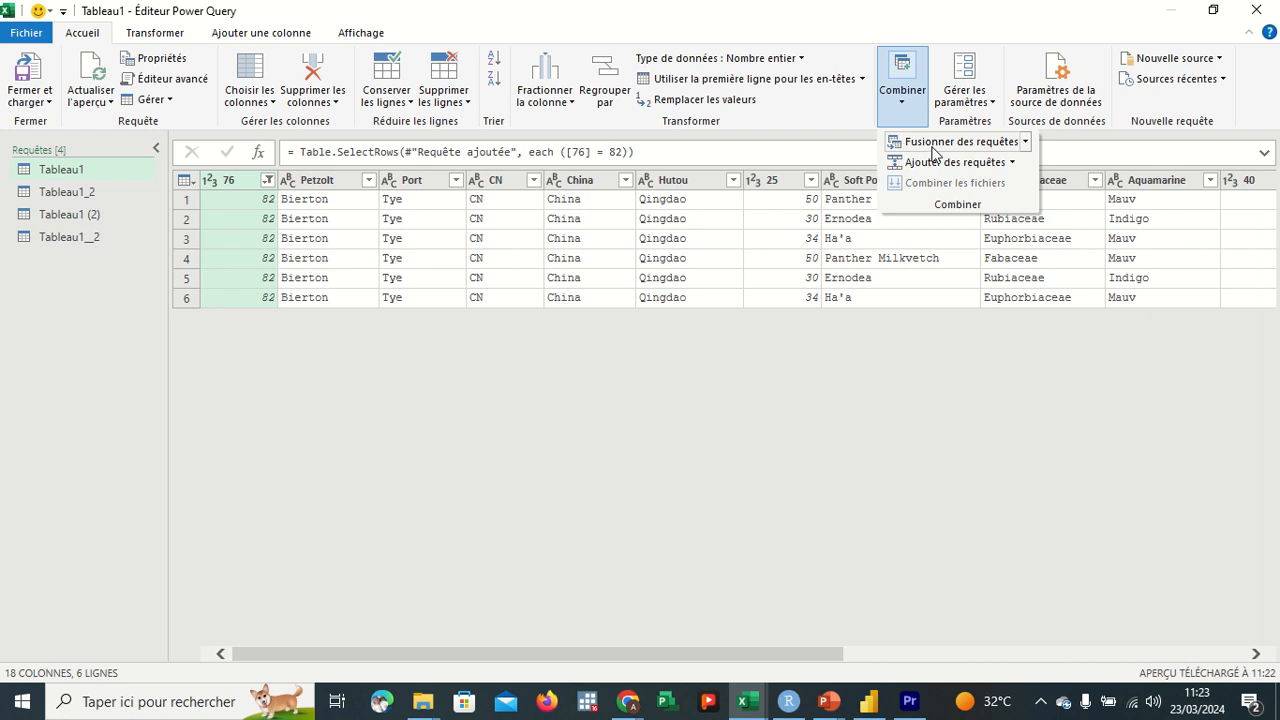
{"action": "left_click", "coordinate": [935, 143]}
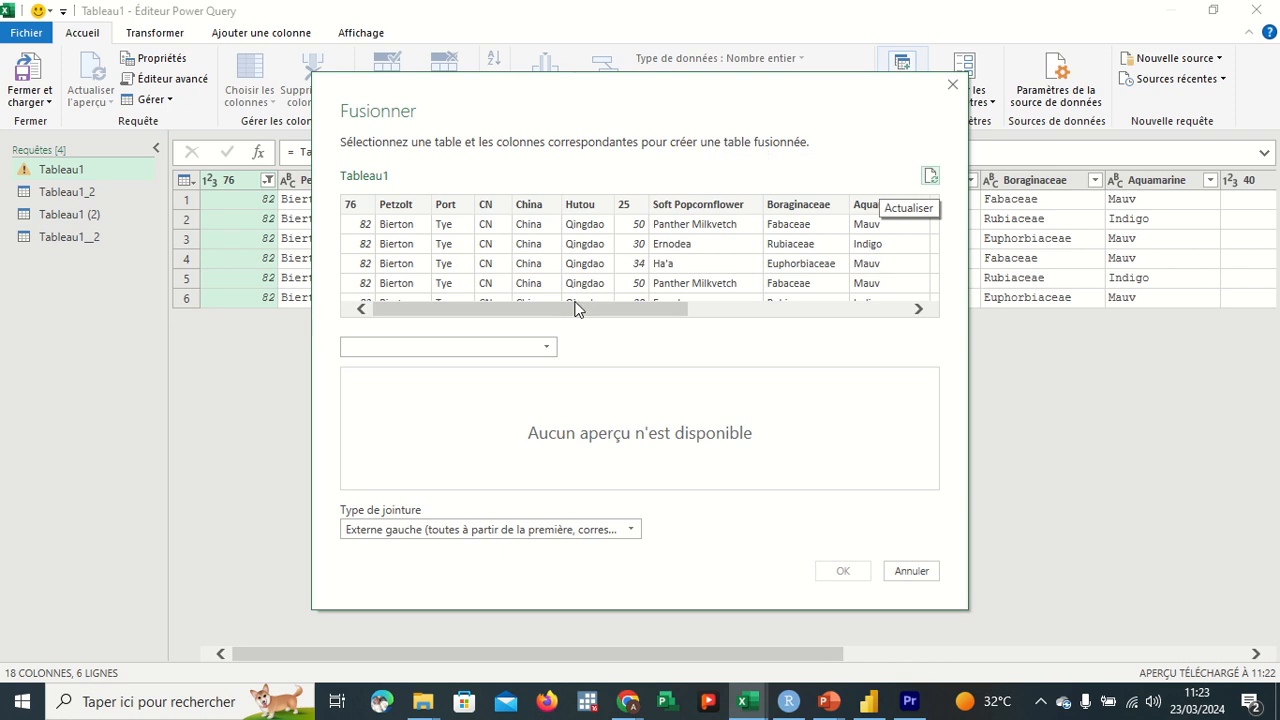
{"action": "left_click_drag", "start_coordinate": [576, 309], "coordinate": [848, 316]}
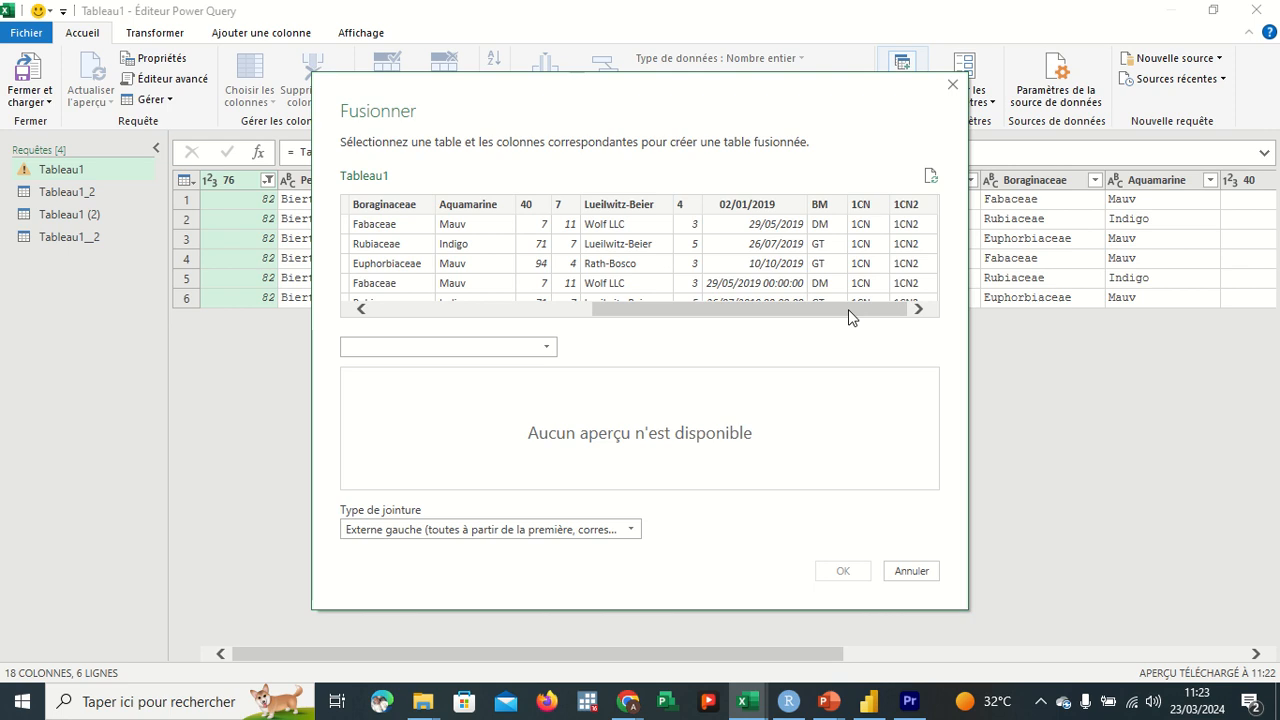
{"action": "left_click_drag", "start_coordinate": [840, 310], "coordinate": [575, 344]}
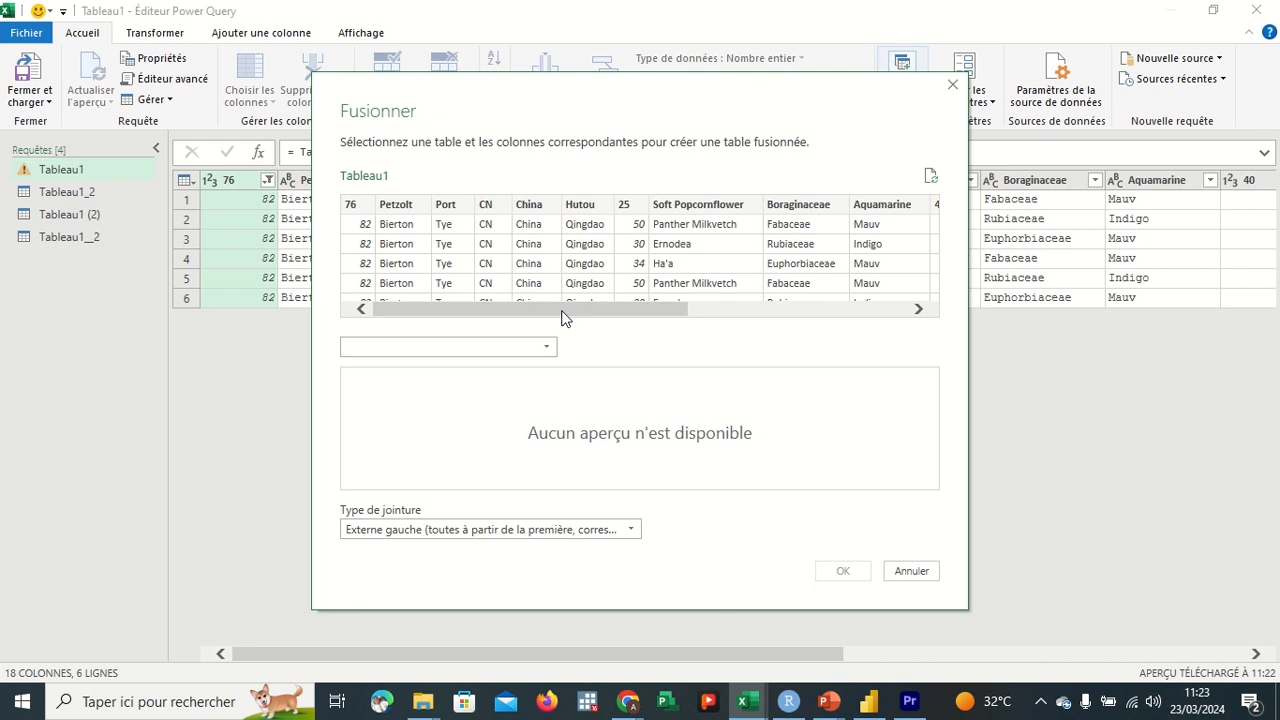
{"action": "left_click_drag", "start_coordinate": [563, 318], "coordinate": [753, 337]}
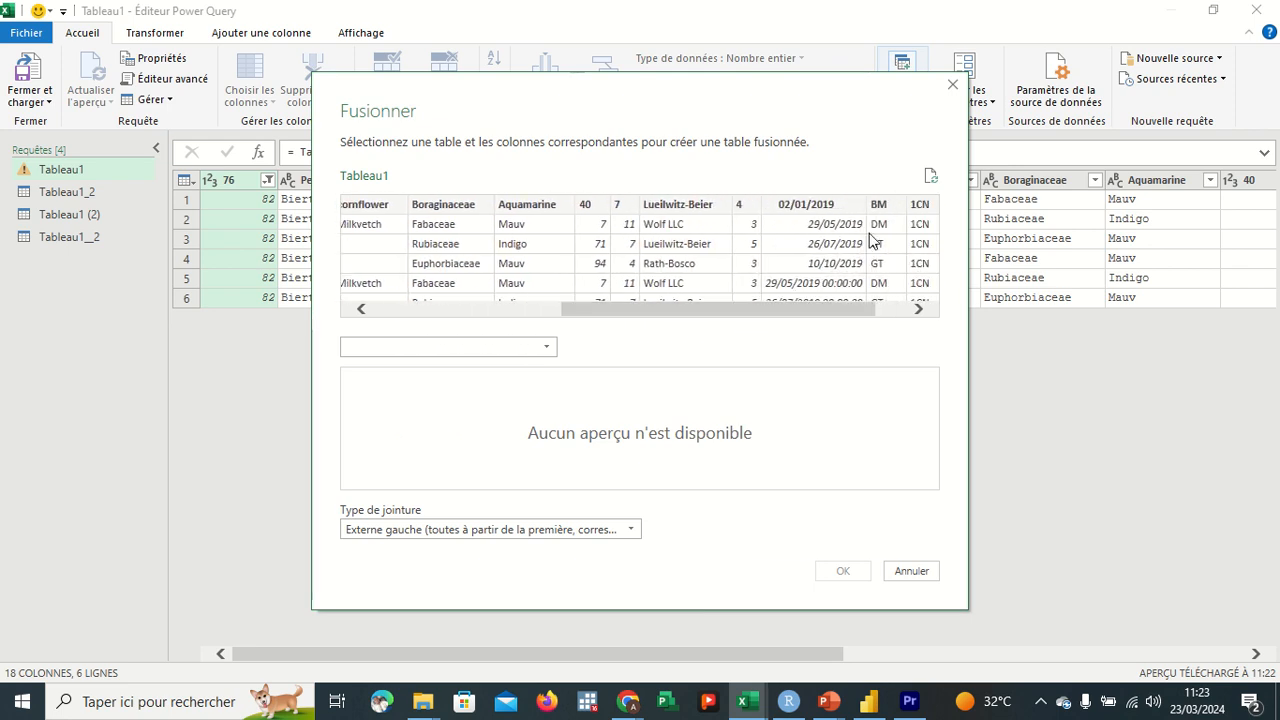
{"action": "left_click", "coordinate": [952, 86]}
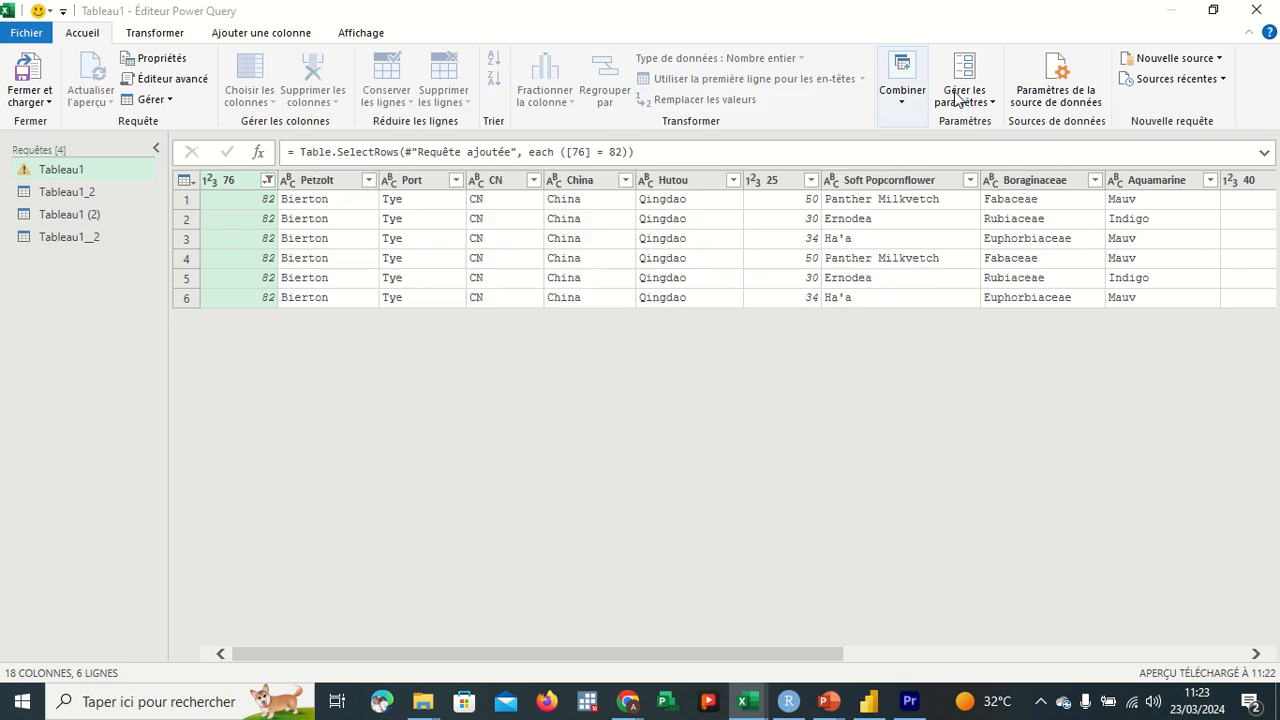
Clear the filter on column 76 of Tableau1.
{"action": "left_click", "coordinate": [268, 180]}
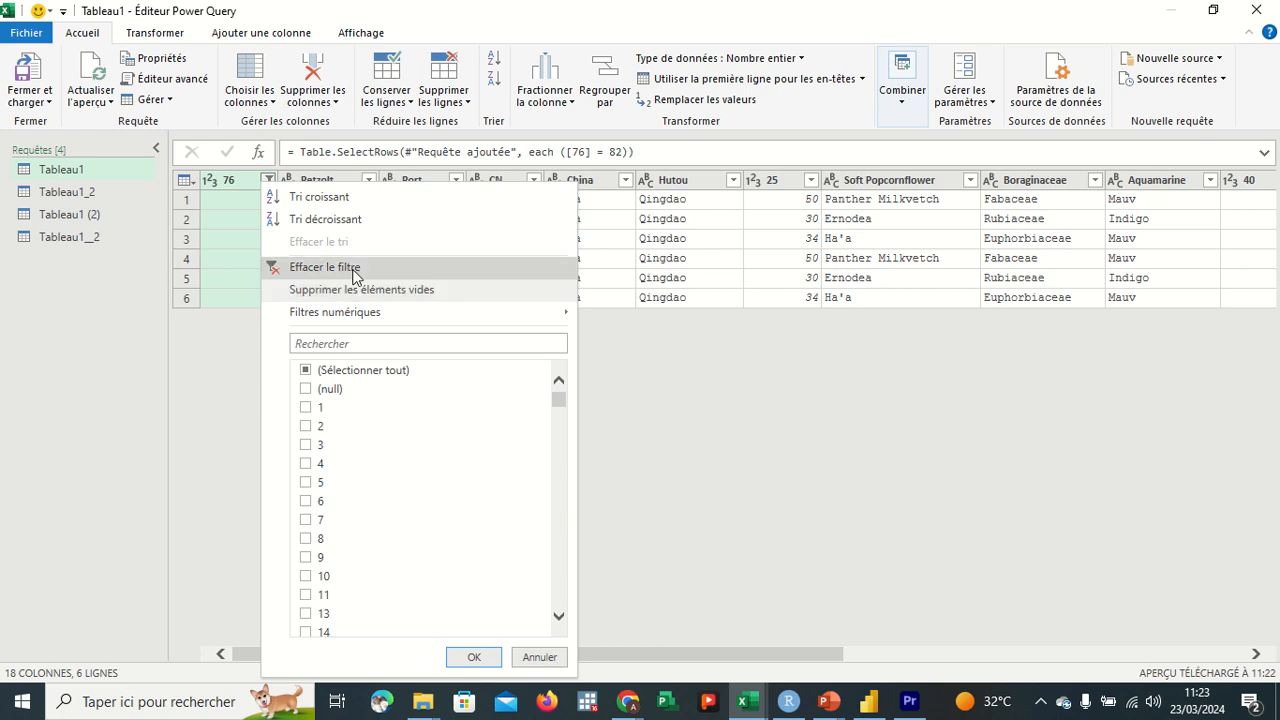
{"action": "left_click", "coordinate": [352, 267]}
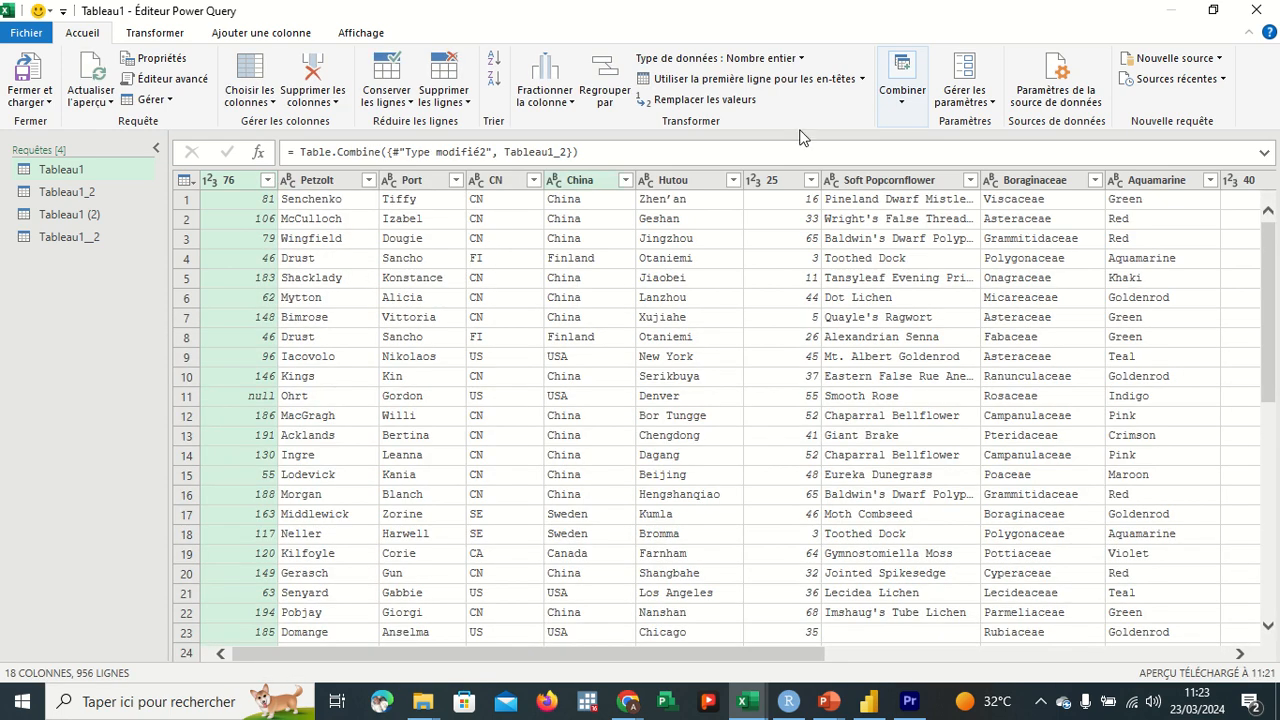
Merge Tableau1 with Tableau1_2, matching on column 76 with a left outer join, and show the expand options of the merged column.
{"action": "left_click", "coordinate": [902, 112]}
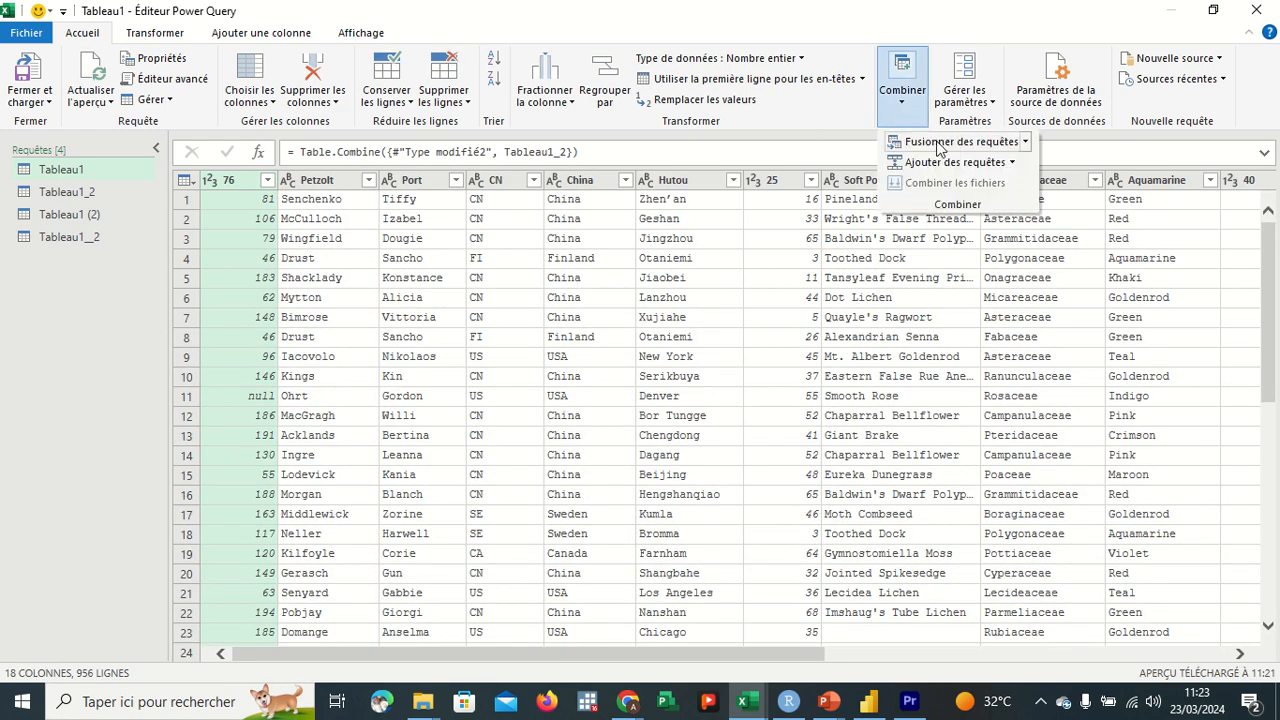
{"action": "left_click", "coordinate": [938, 145]}
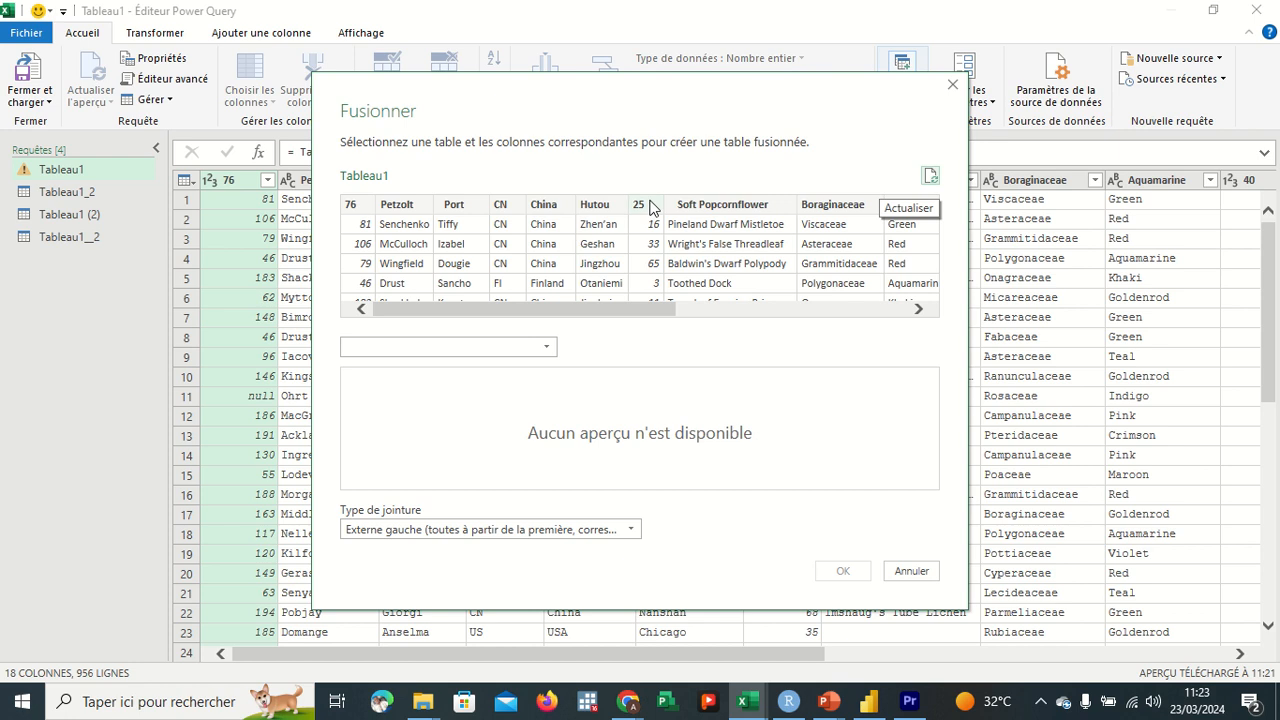
{"action": "left_click", "coordinate": [355, 206]}
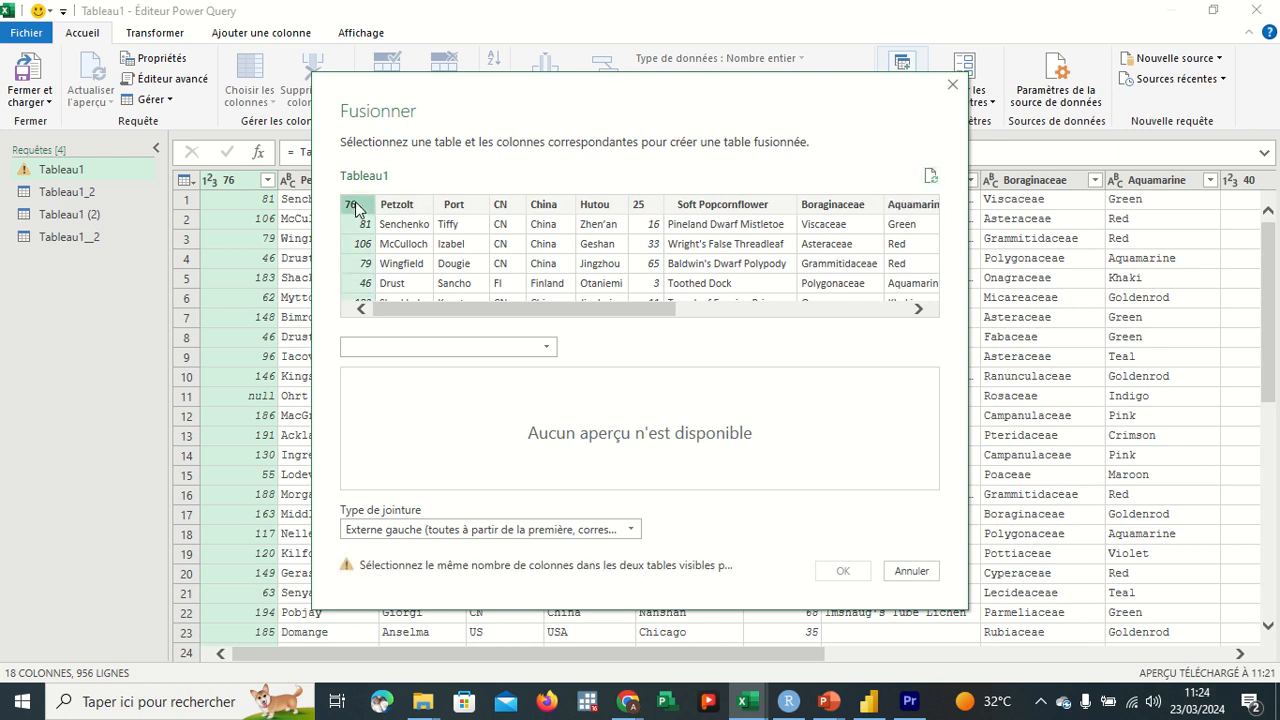
{"action": "left_click", "coordinate": [546, 349]}
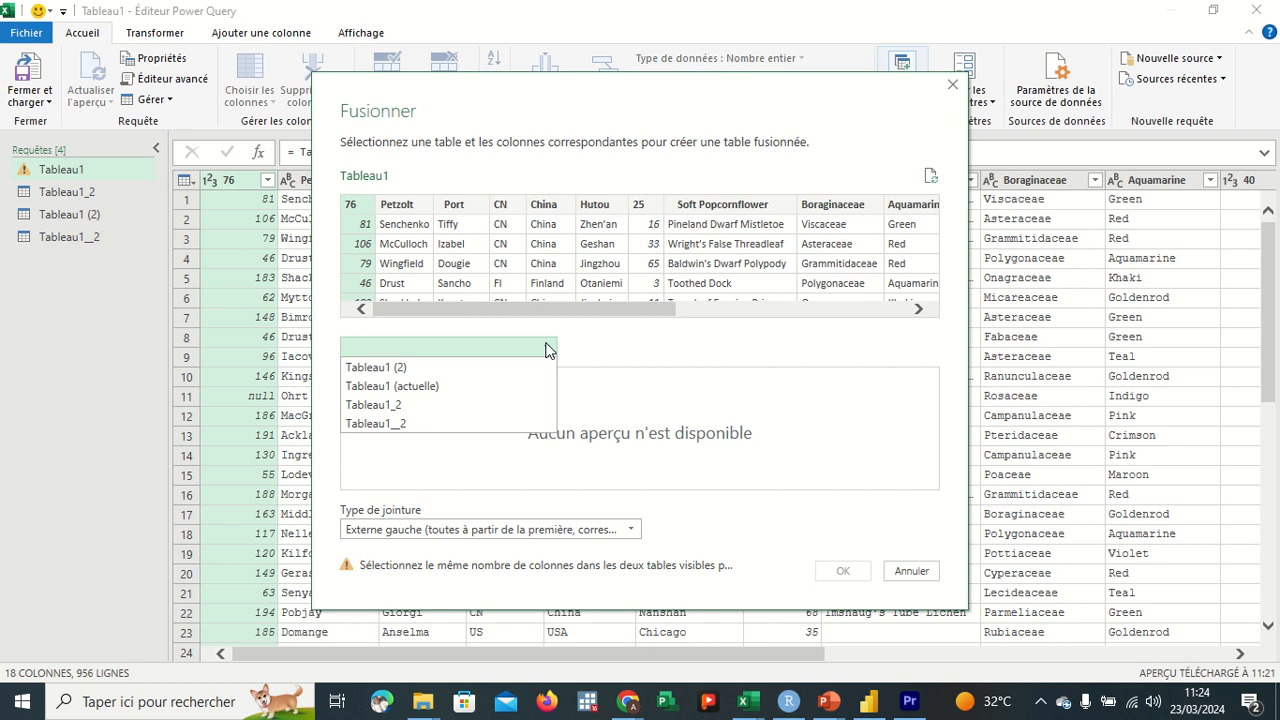
{"action": "left_click", "coordinate": [406, 404]}
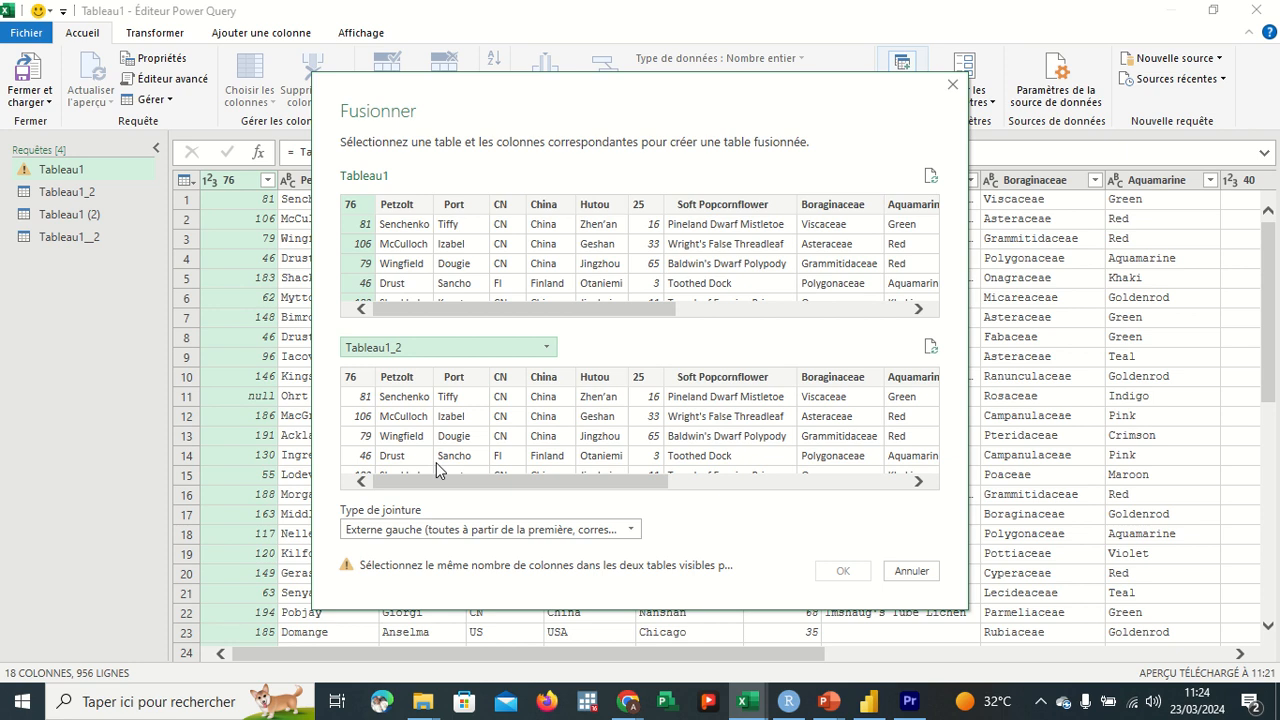
{"action": "left_click", "coordinate": [355, 378]}
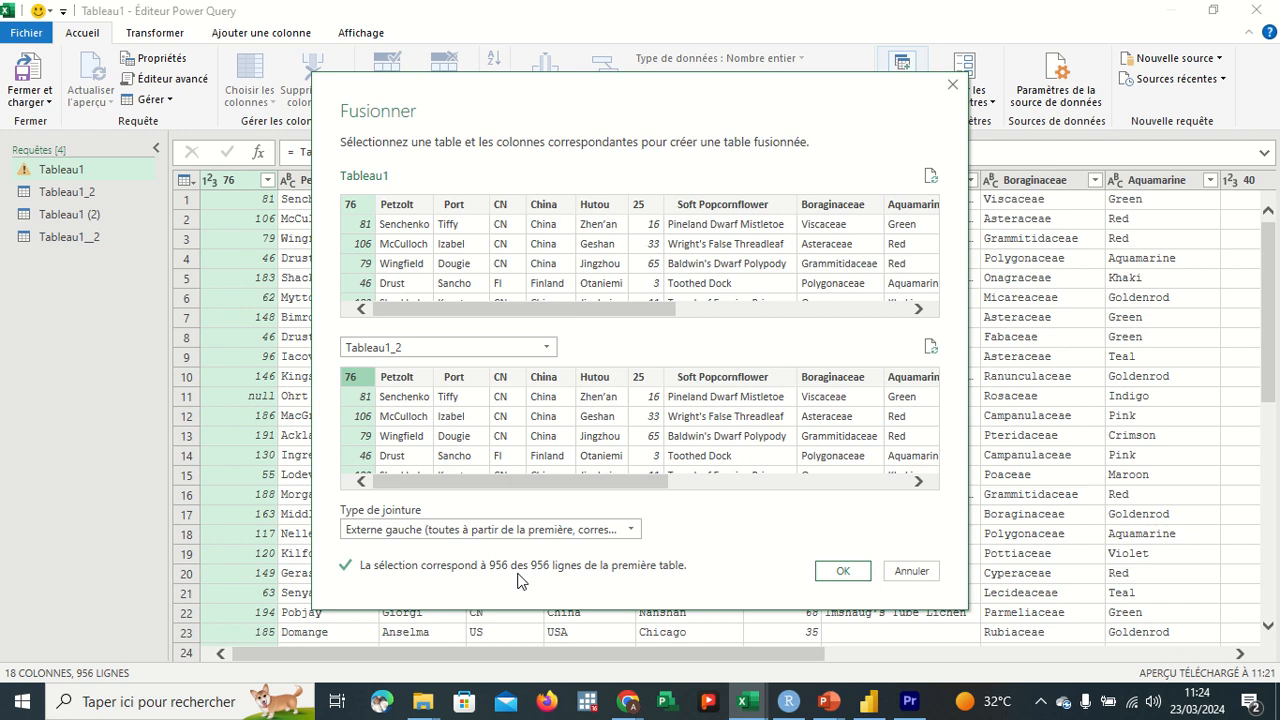
{"action": "left_click", "coordinate": [843, 573]}
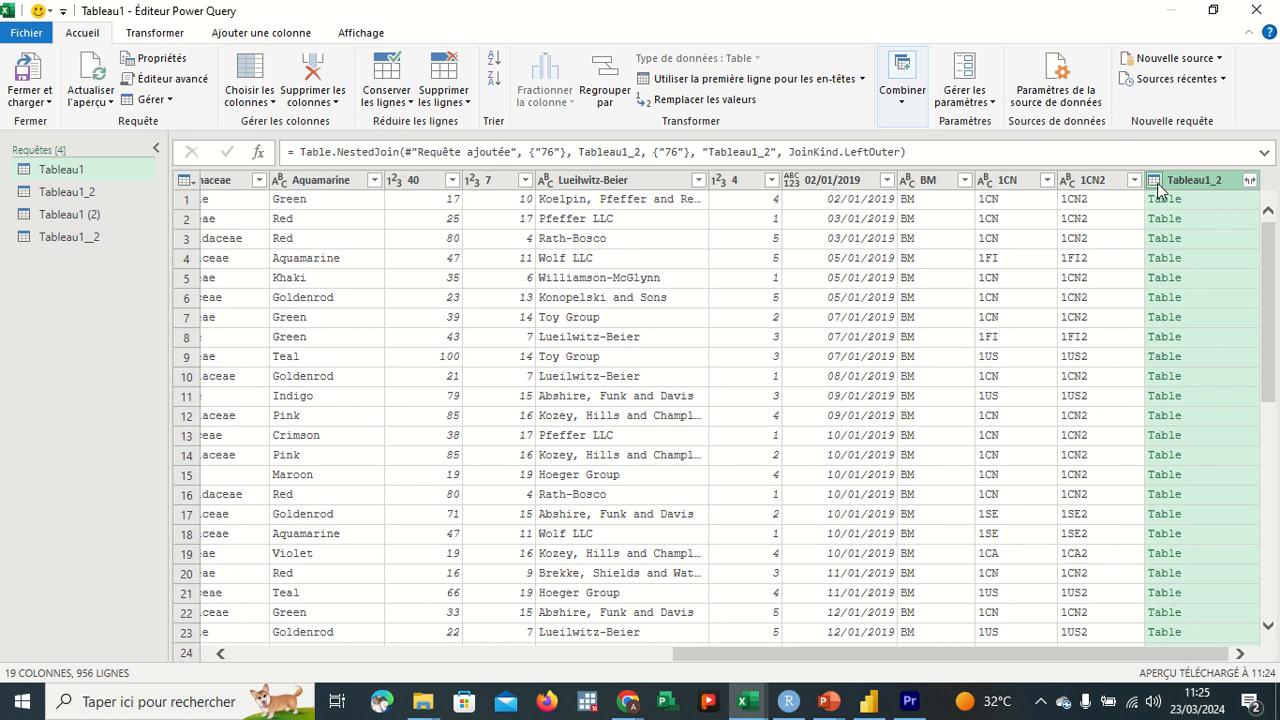
{"action": "left_click", "coordinate": [1250, 181]}
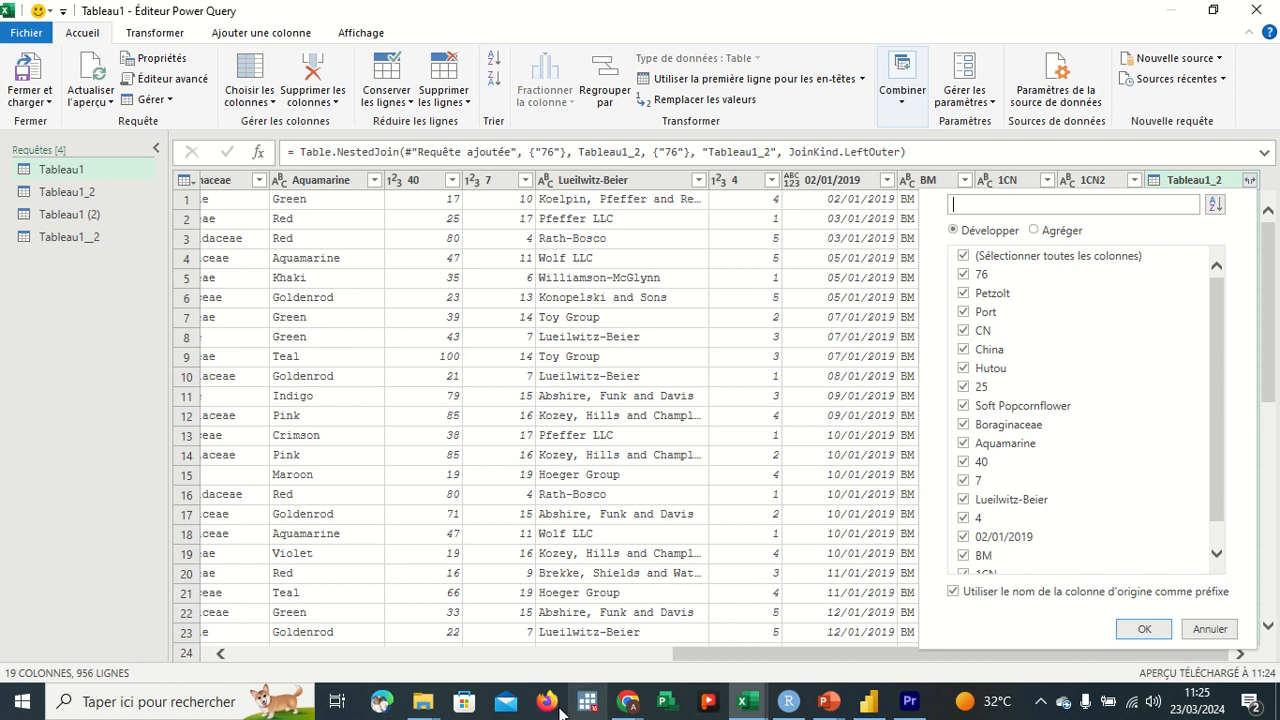
Switch to Google Meet, admit the next participant waiting to join, and return to the column expansion in Power Query.
{"action": "mouse_move", "coordinate": [627, 705]}
{"action": "left_click", "coordinate": [525, 615]}
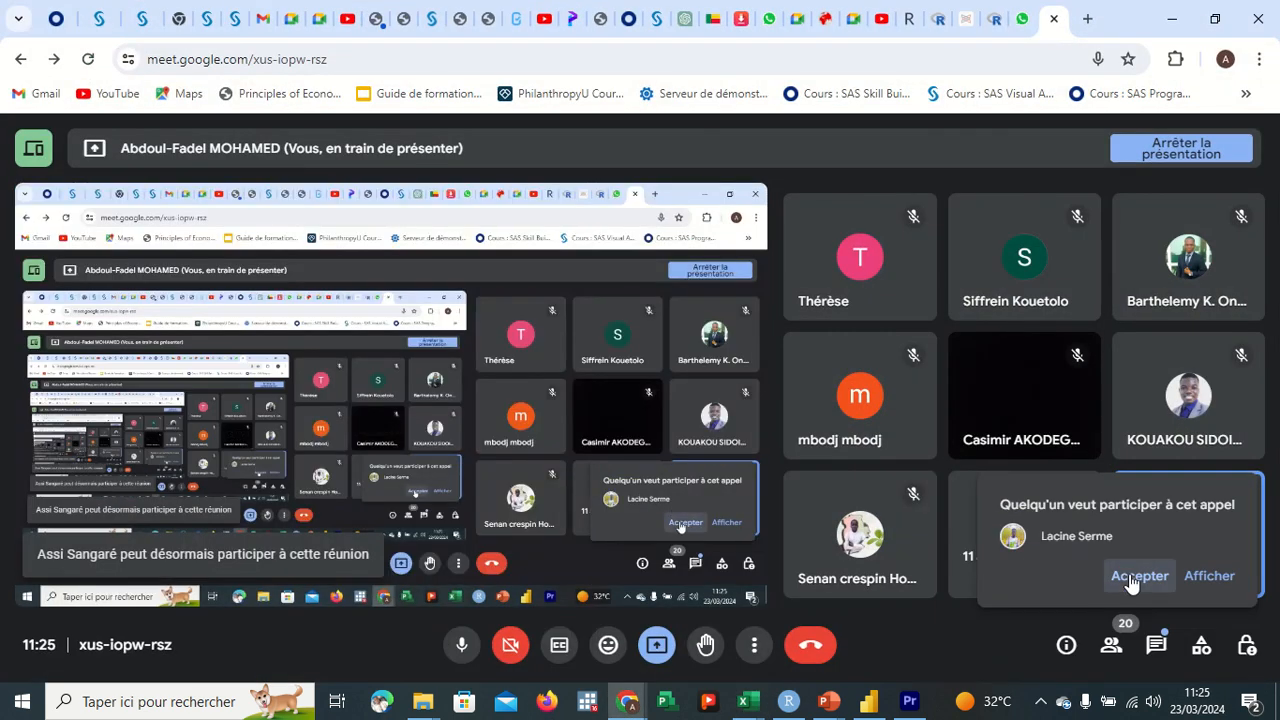
{"action": "left_click", "coordinate": [1139, 575]}
{"action": "left_click", "coordinate": [1172, 18]}
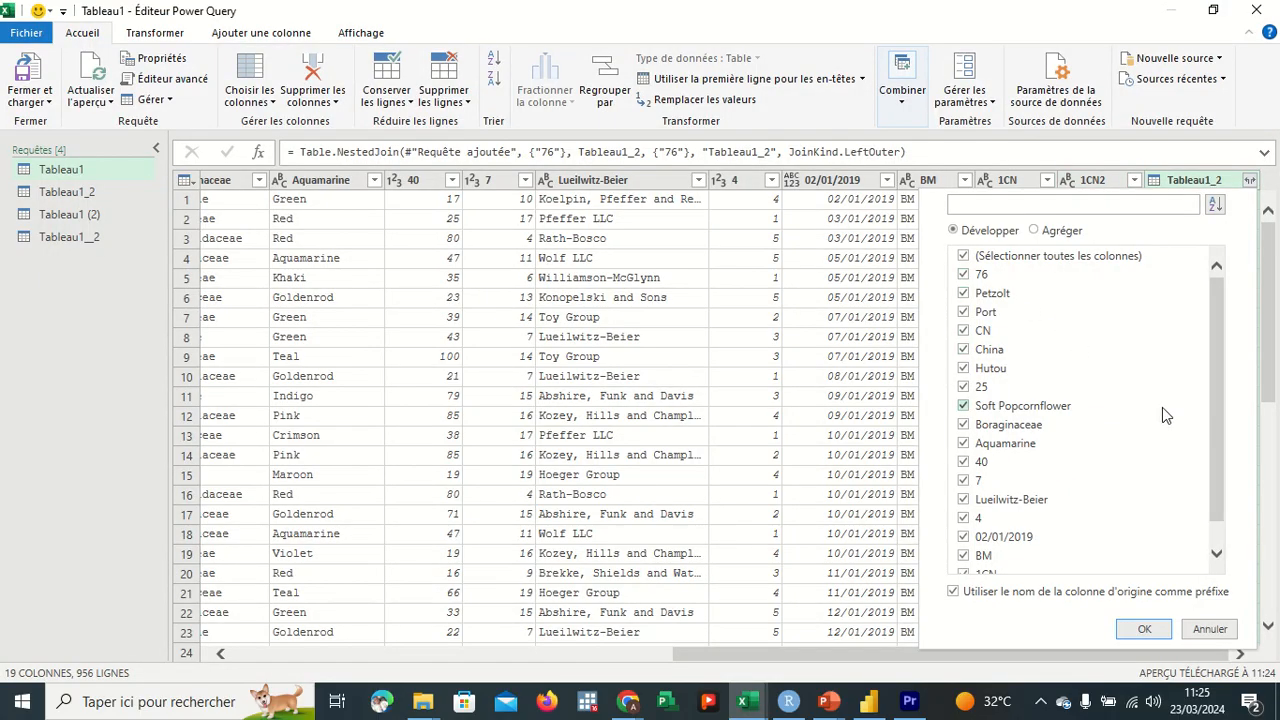
Expand the merged Tableau1_2 column without Port, China, Soft Popcornflower, 7 and BM, keeping the original column name as prefix, and review the added columns.
{"action": "scroll", "coordinate": [1220, 420], "scroll_direction": "down", "scroll_amount": 1}
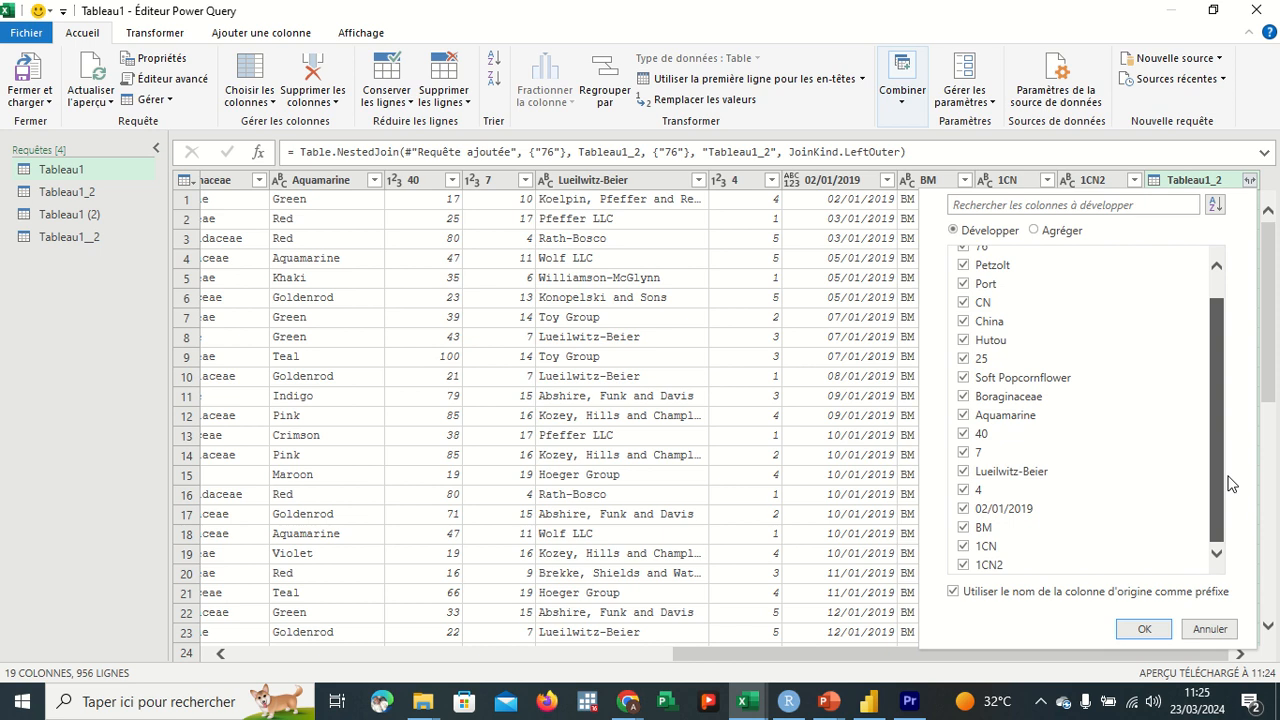
{"action": "scroll", "coordinate": [1228, 470], "scroll_direction": "up", "scroll_amount": 1}
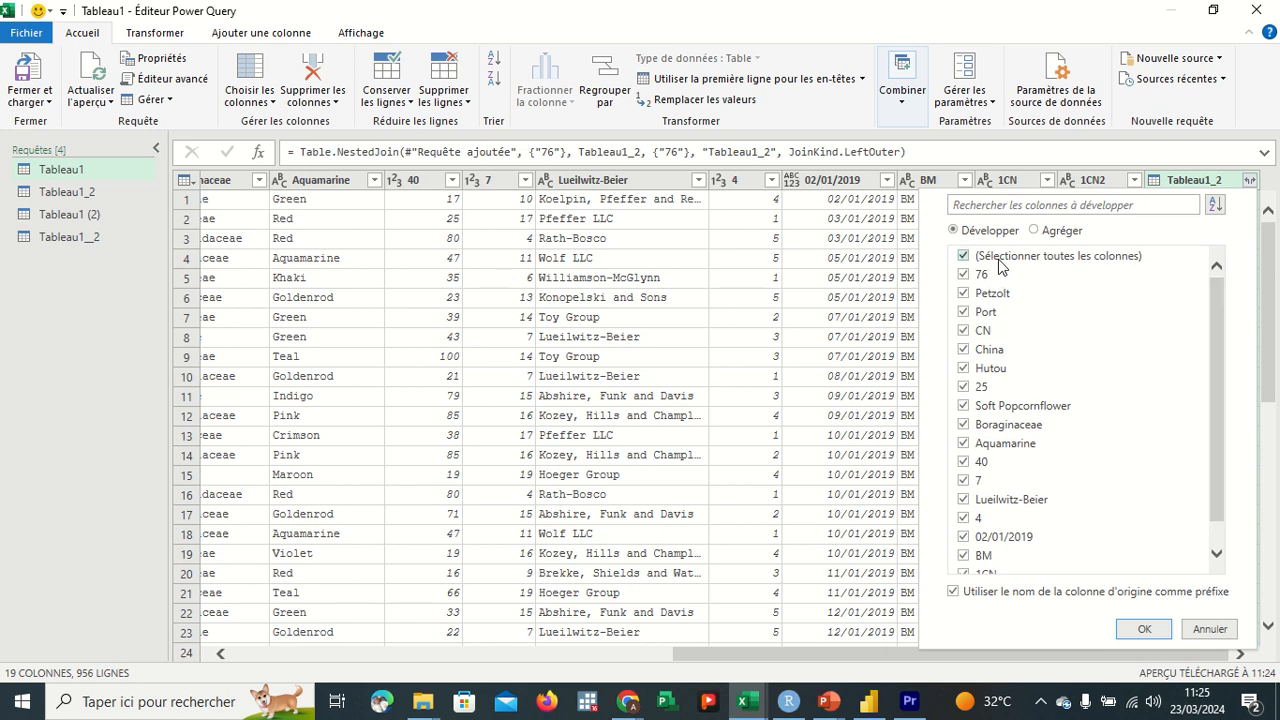
{"action": "left_click", "coordinate": [964, 314]}
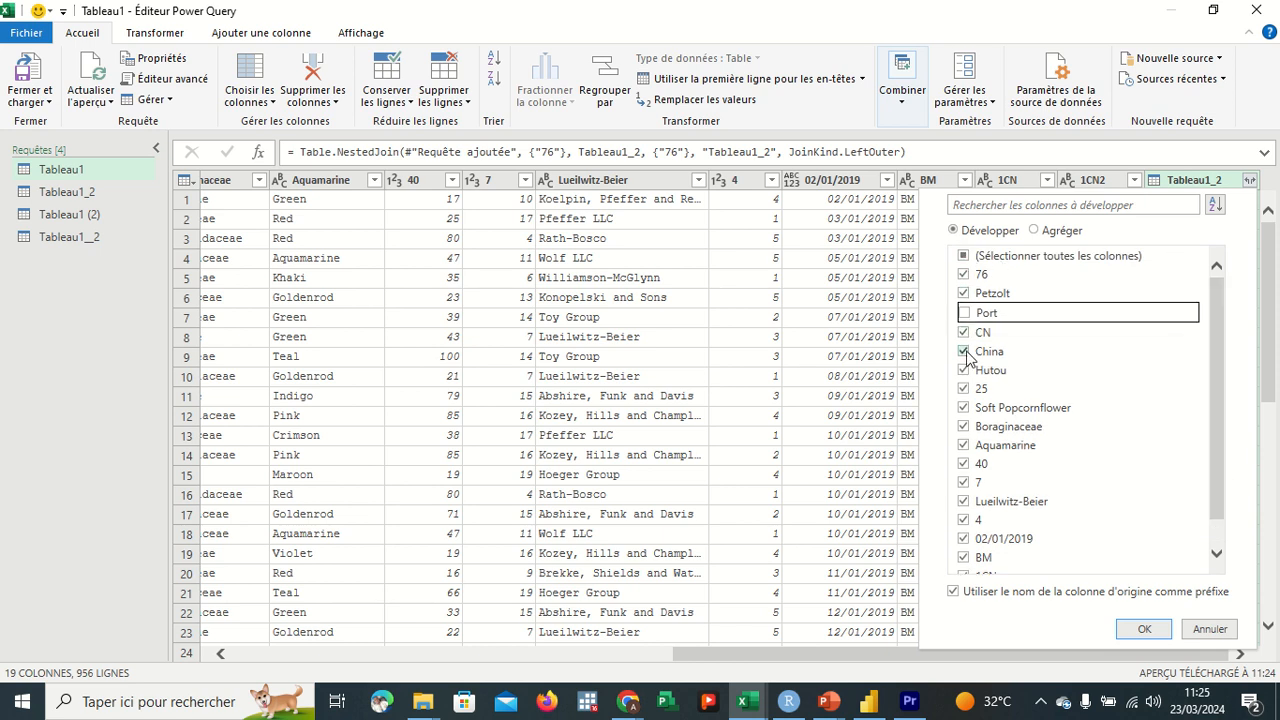
{"action": "left_click", "coordinate": [966, 351]}
{"action": "left_click", "coordinate": [964, 407]}
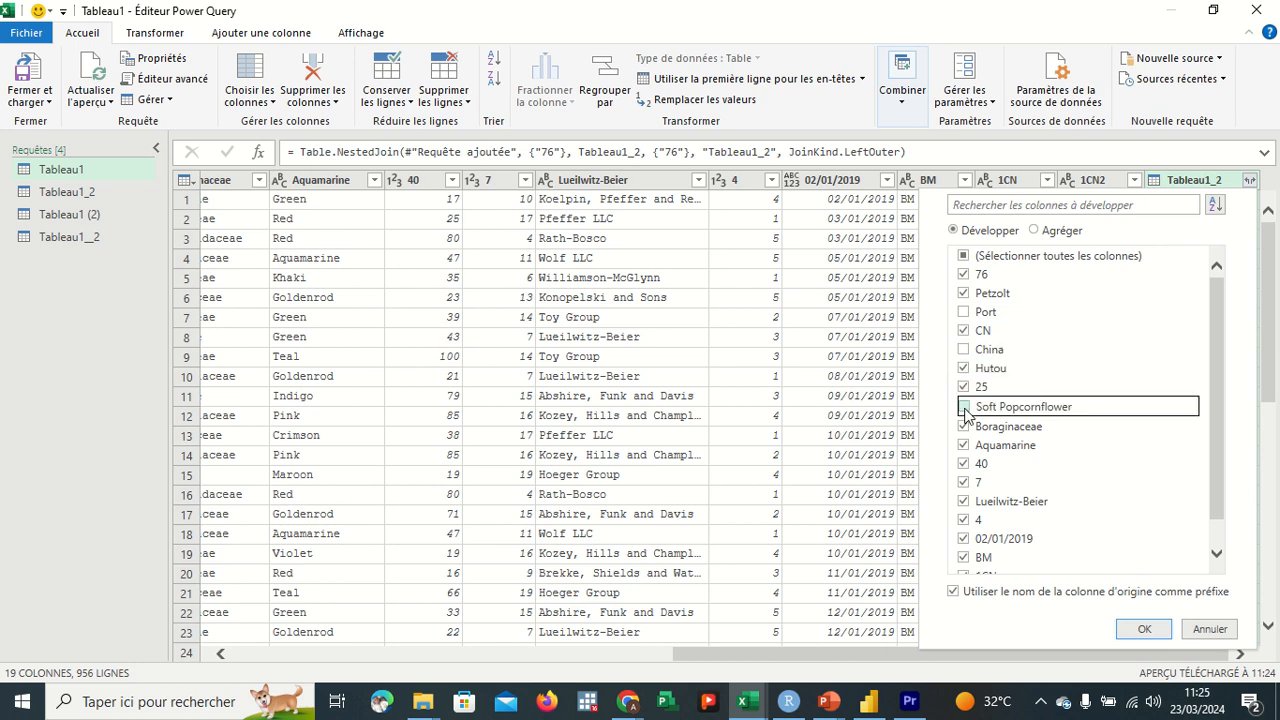
{"action": "left_click", "coordinate": [964, 485]}
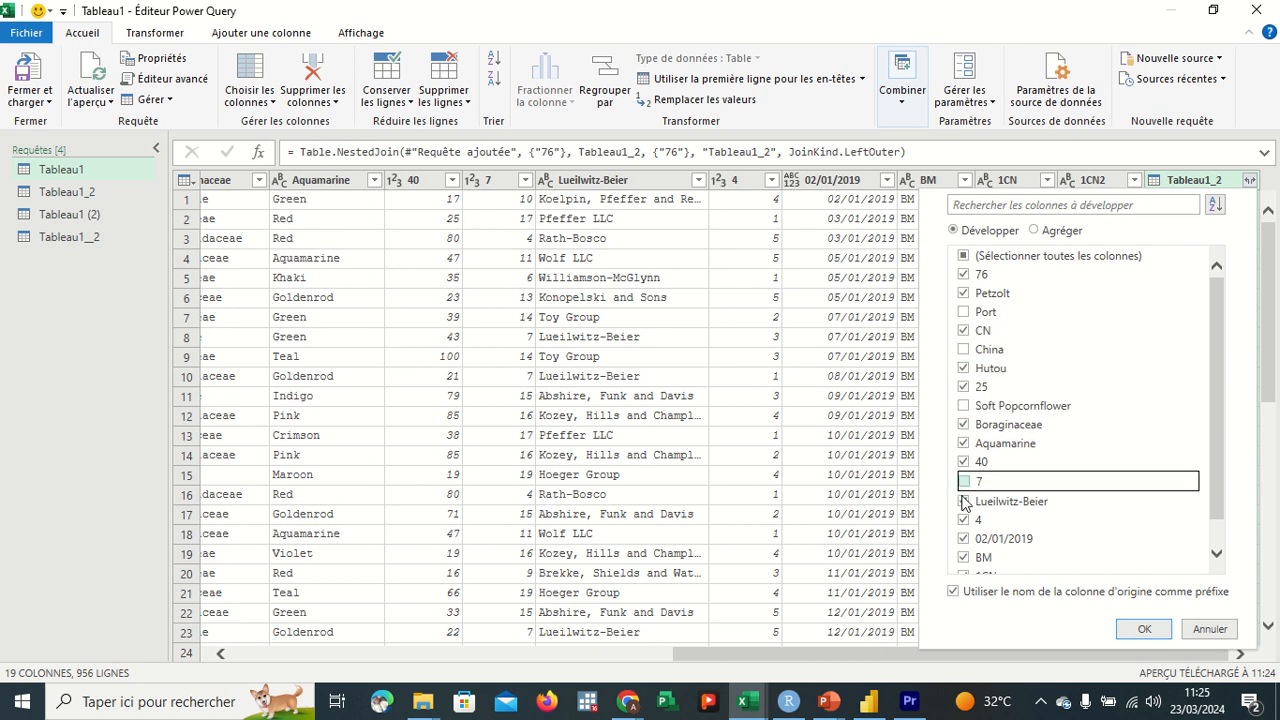
{"action": "left_click", "coordinate": [965, 557]}
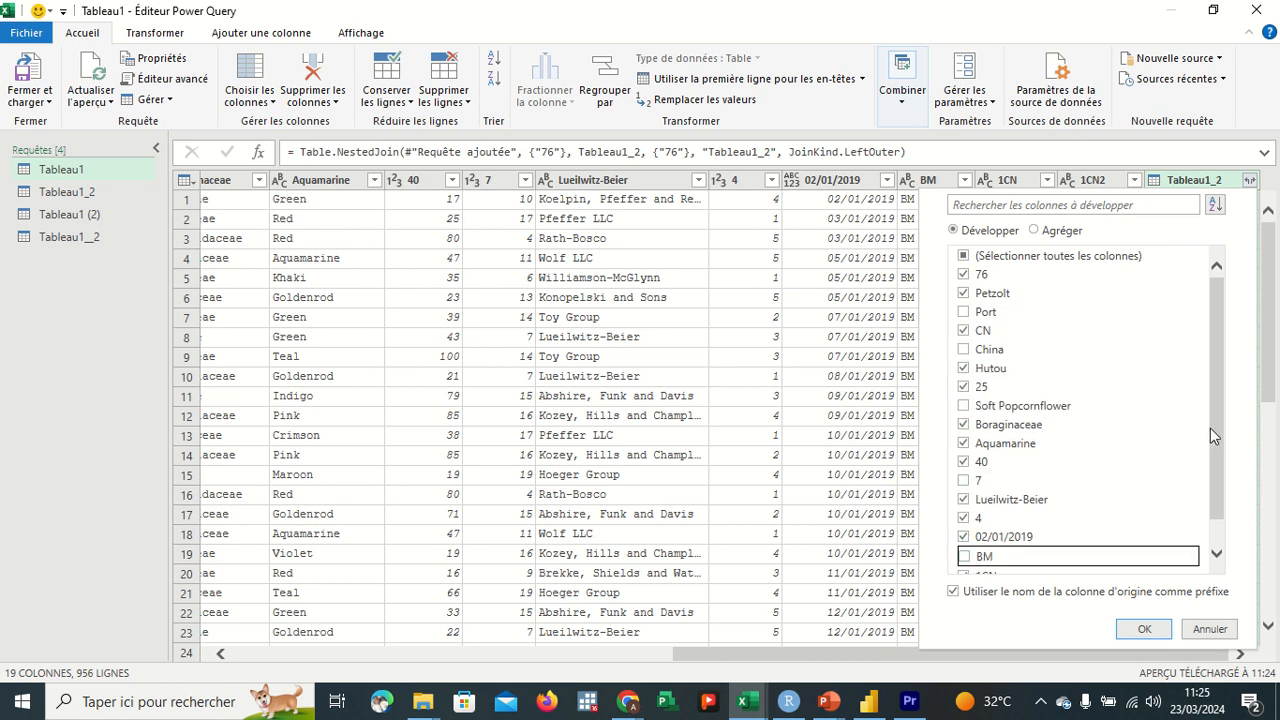
{"action": "scroll", "coordinate": [1210, 429], "scroll_direction": "down", "scroll_amount": 1}
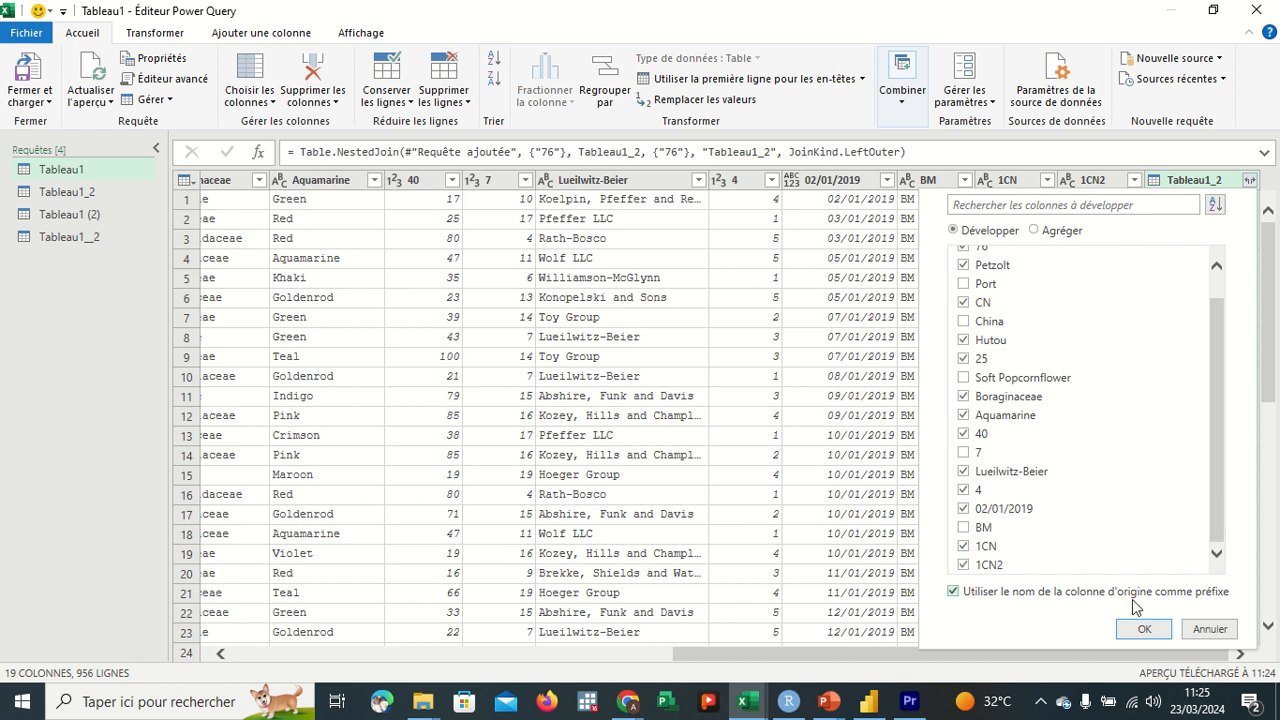
{"action": "left_click", "coordinate": [1155, 630]}
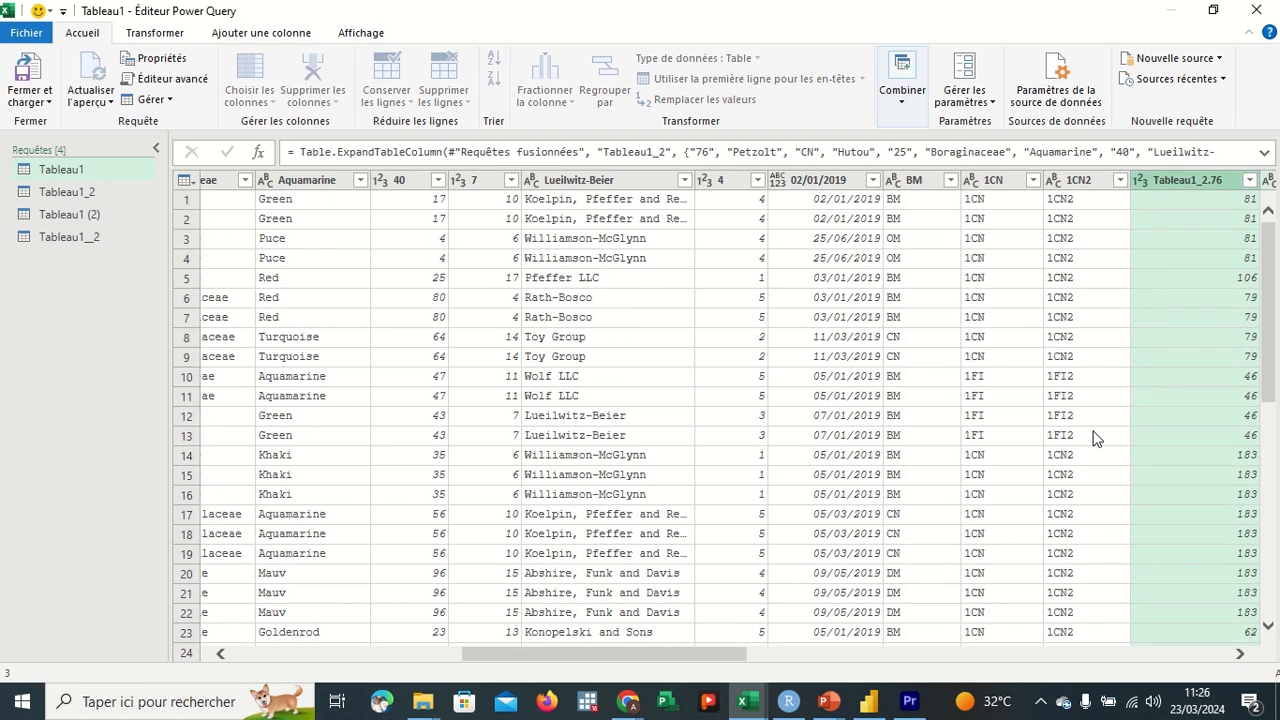
{"action": "scroll", "coordinate": [1095, 437], "scroll_direction": "right", "scroll_amount": 10}
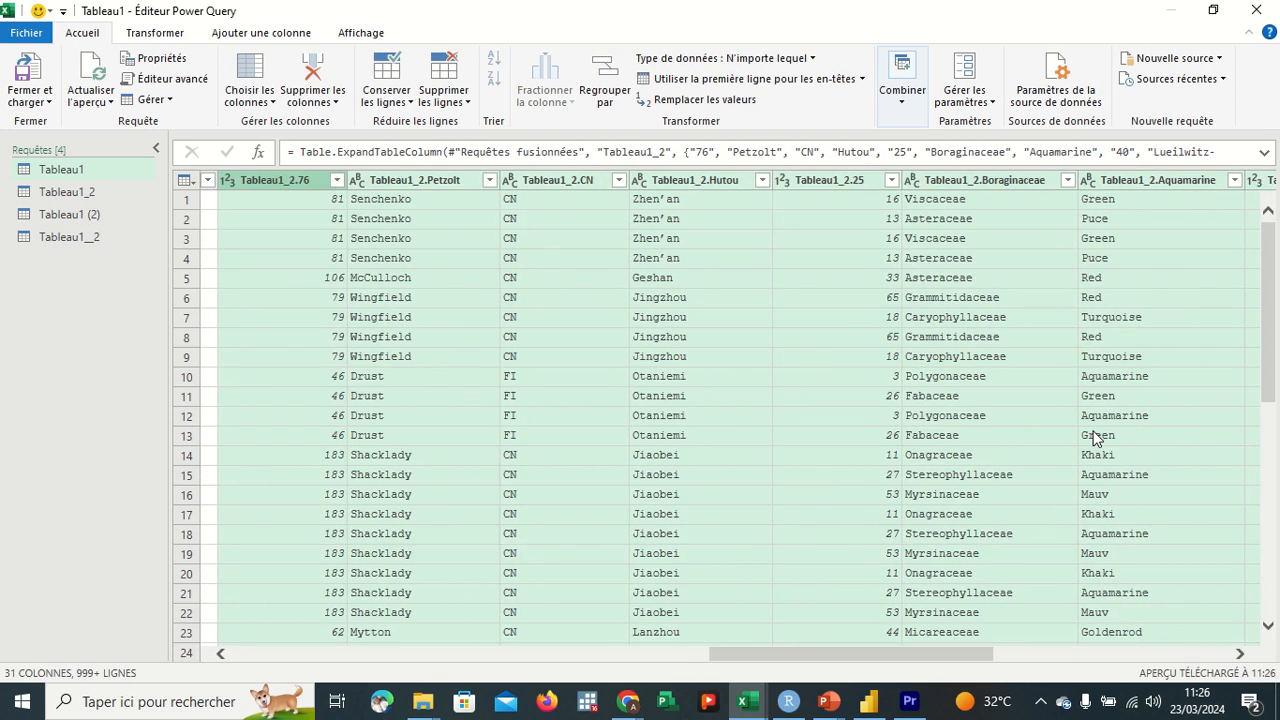
{"action": "scroll", "coordinate": [1095, 437], "scroll_direction": "right", "scroll_amount": 10}
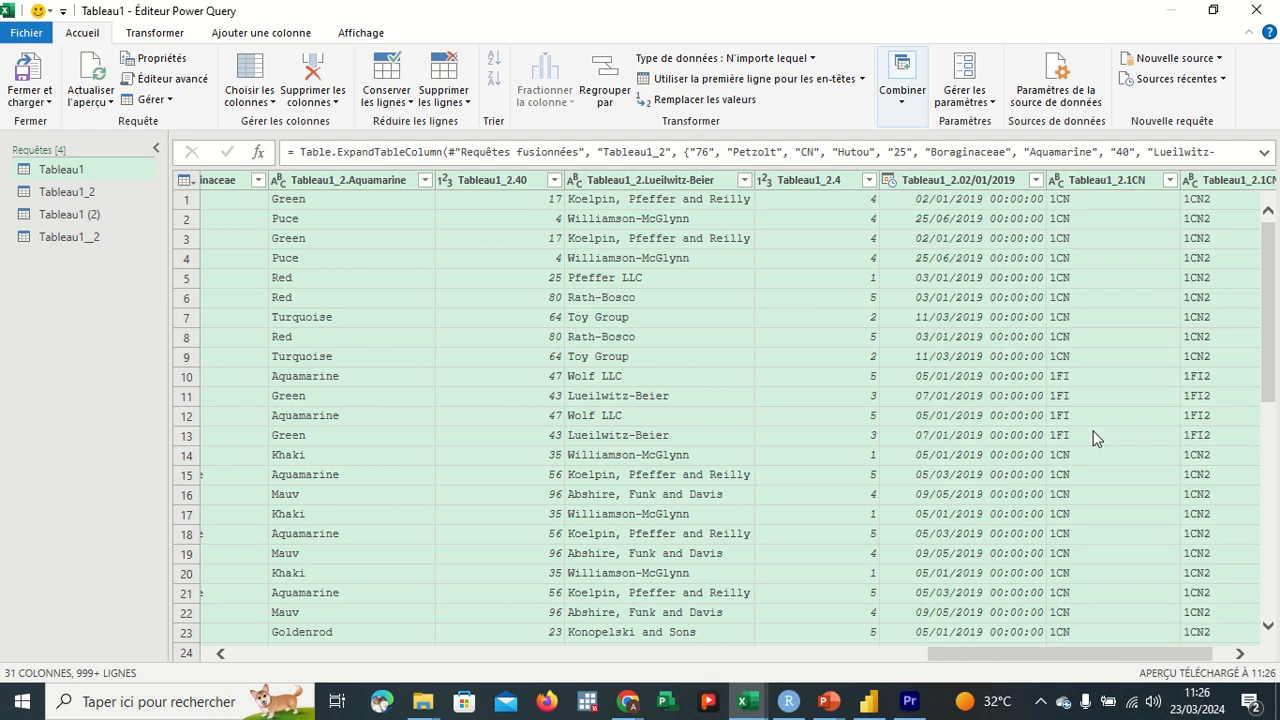
{"action": "scroll", "coordinate": [1095, 437], "scroll_direction": "right", "scroll_amount": 2}
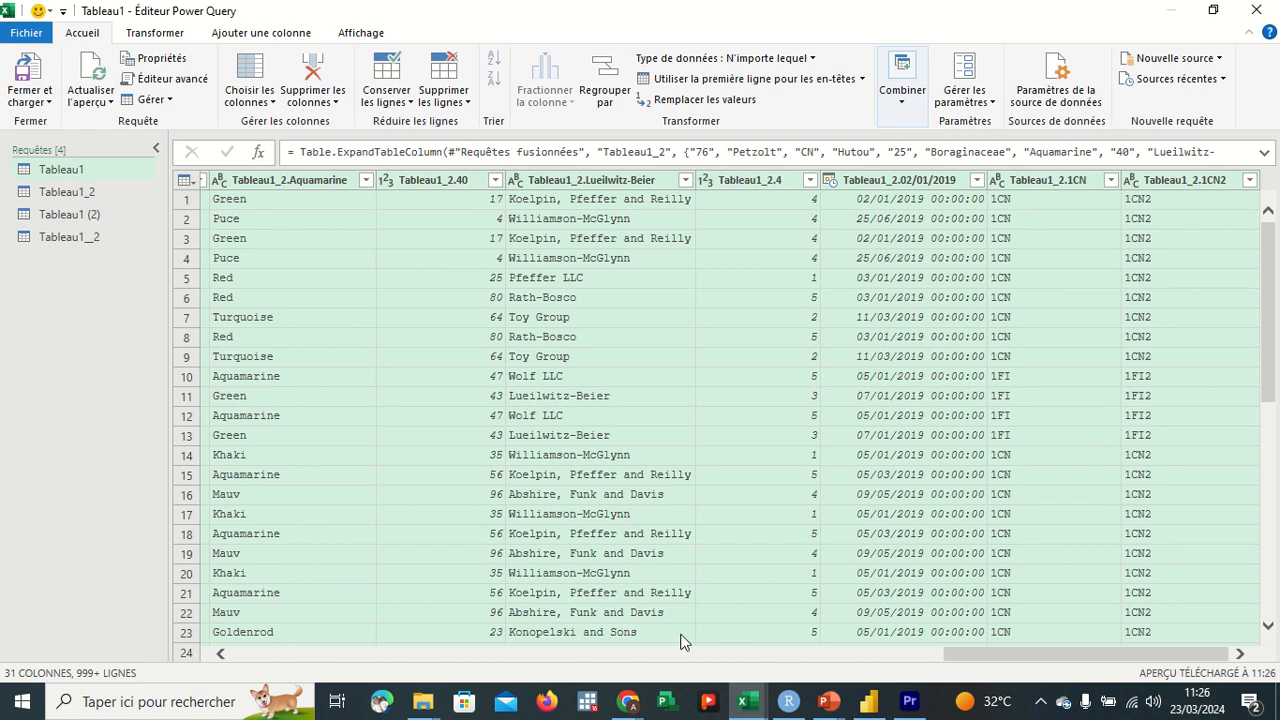
Switch to Google Meet, check the meeting participants, and return to the Power Query Editor.
{"action": "mouse_move", "coordinate": [627, 700]}
{"action": "left_click", "coordinate": [584, 639]}
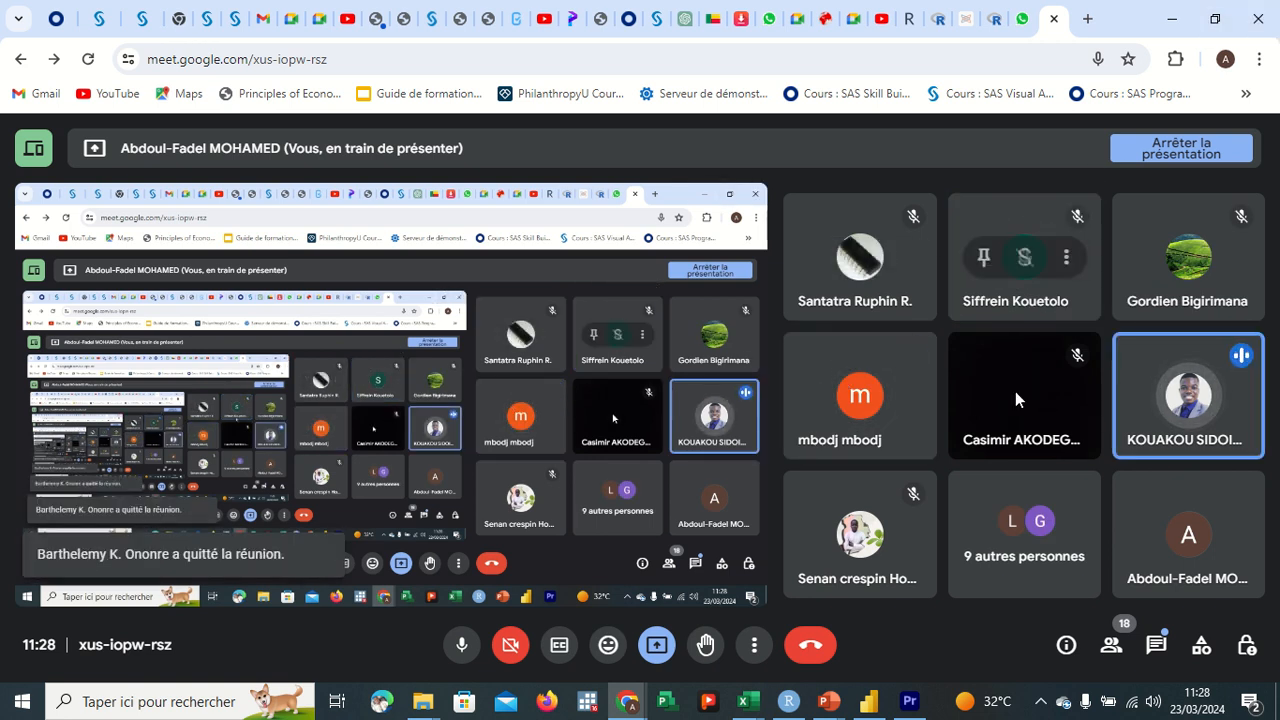
{"action": "mouse_move", "coordinate": [1016, 392]}
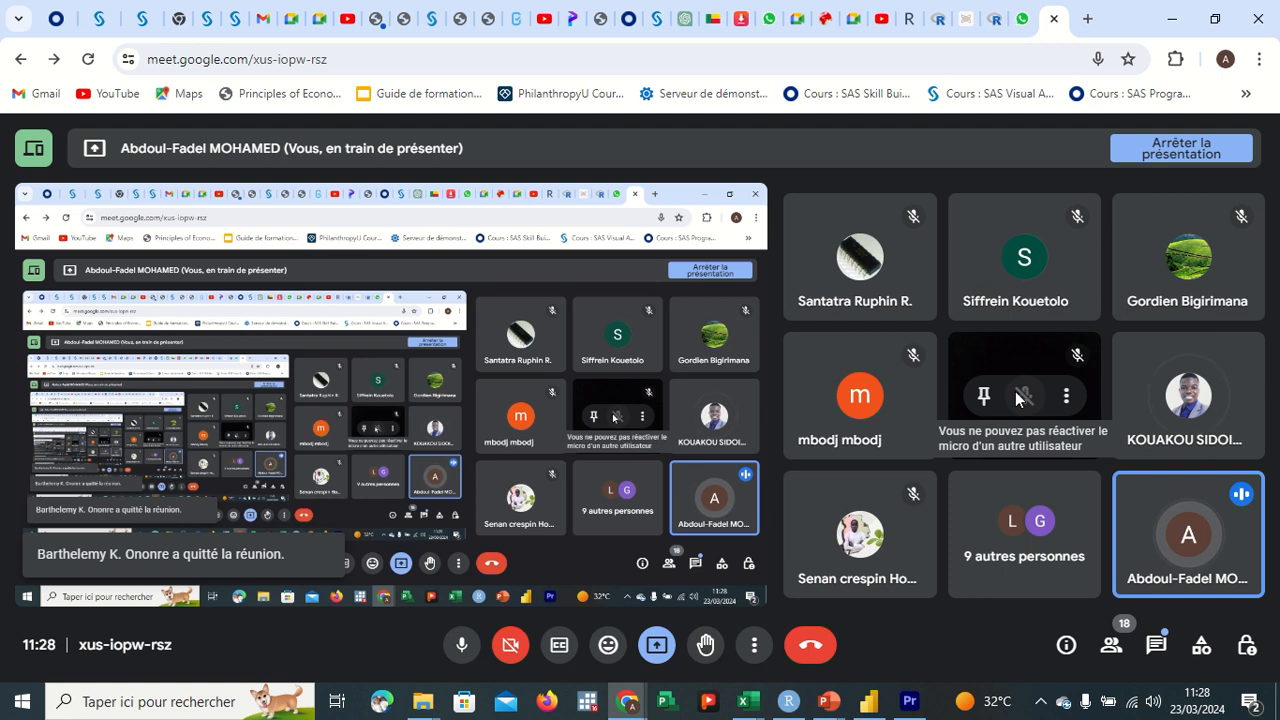
{"action": "left_click", "coordinate": [1160, 30]}
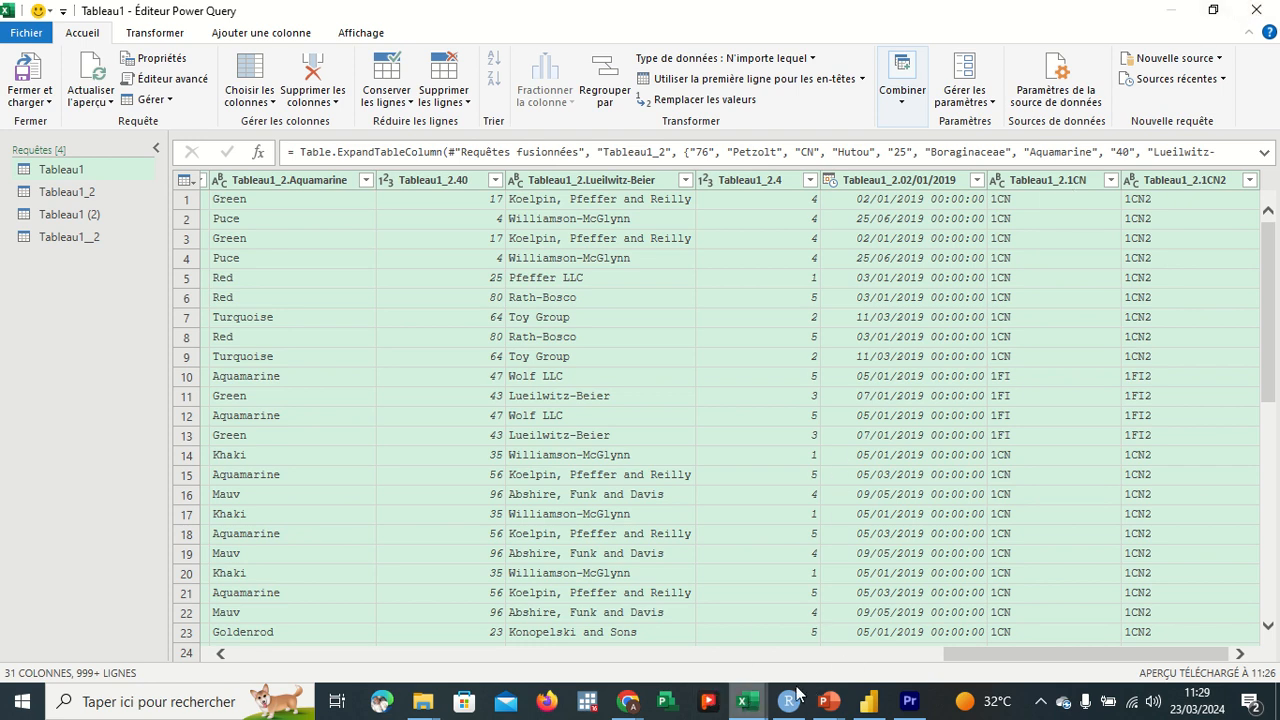
Close the Power Query Editor discarding the changes, and minimize the open Excel and File Explorer windows to show the desktop.
{"action": "left_click", "coordinate": [1272, 20]}
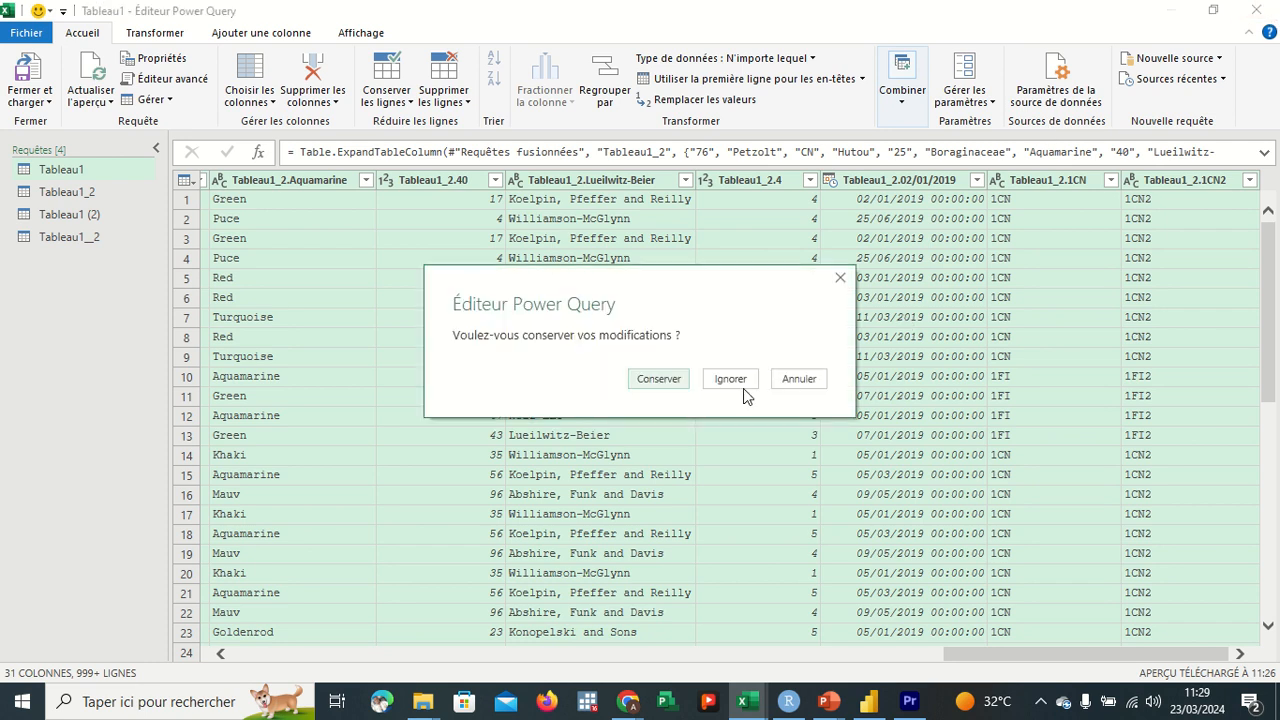
{"action": "left_click", "coordinate": [728, 381]}
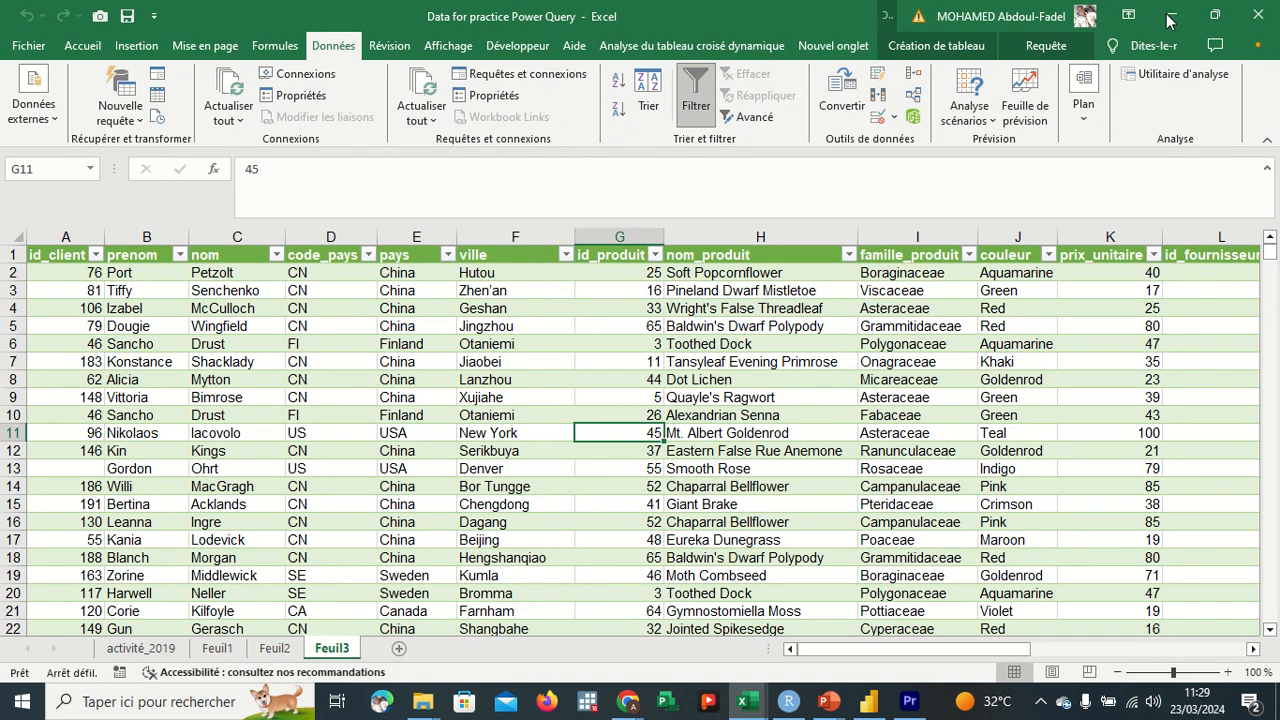
{"action": "left_click", "coordinate": [1170, 20]}
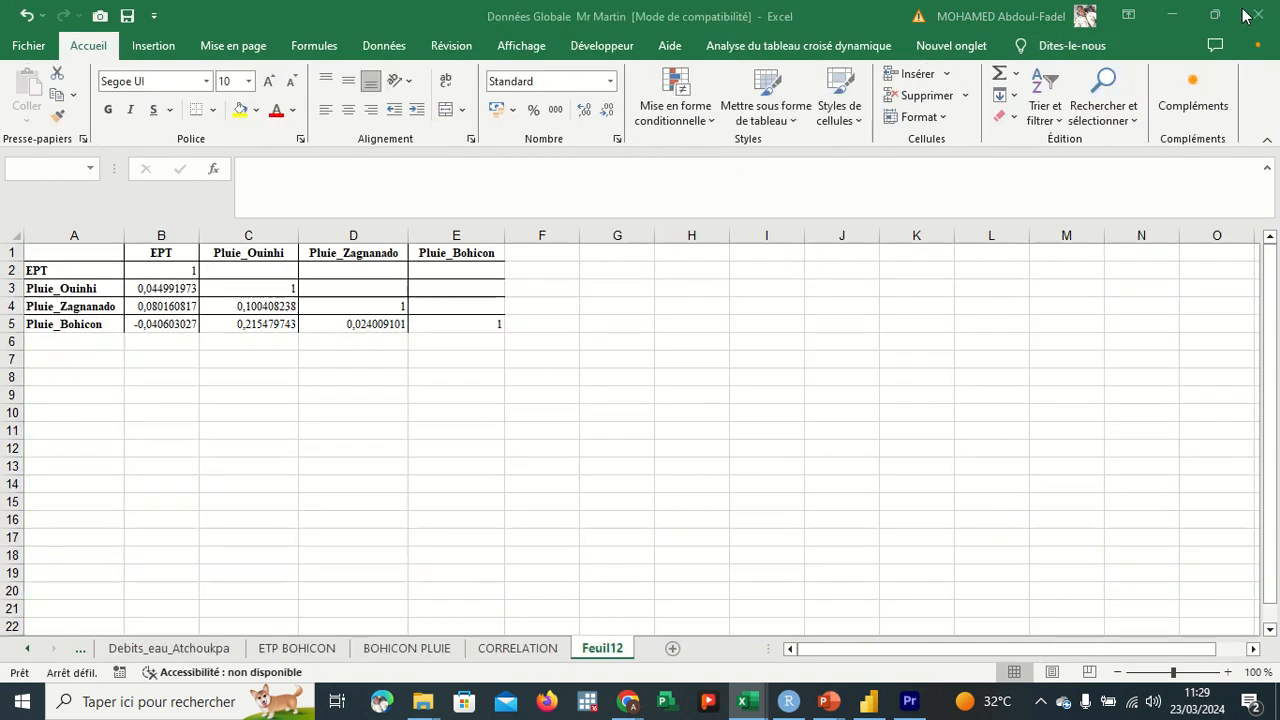
{"action": "left_click", "coordinate": [1176, 16]}
{"action": "left_click", "coordinate": [1176, 16]}
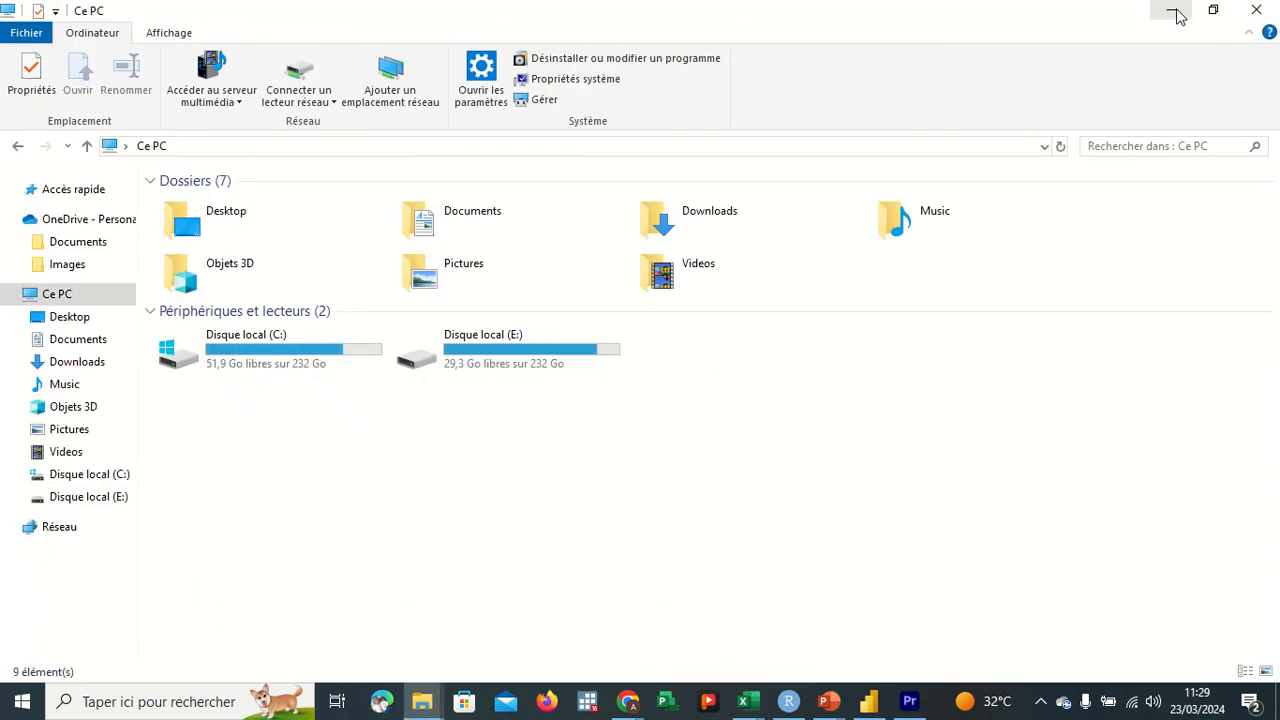
{"action": "left_click", "coordinate": [1176, 16]}
{"action": "left_click", "coordinate": [1176, 16]}
{"action": "left_click", "coordinate": [1174, 16]}
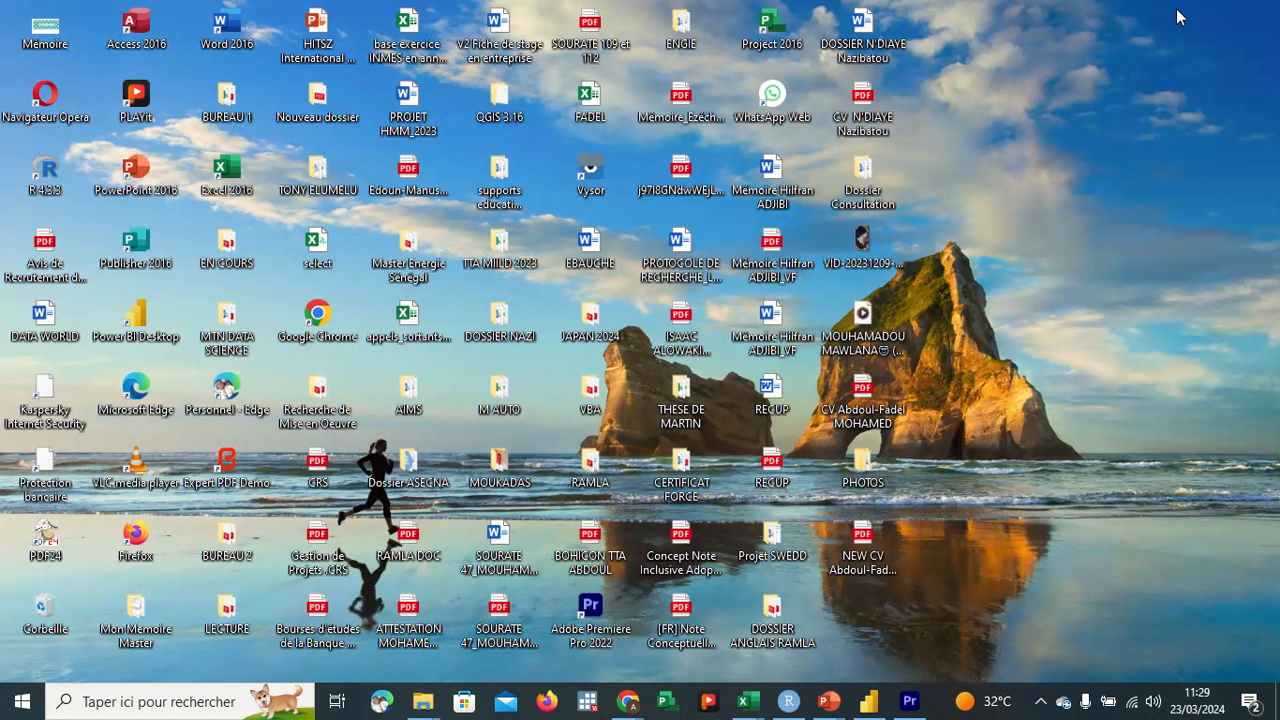
Switch to the Google Meet window, check who is still in the meeting, and minimize the browser.
{"action": "mouse_move", "coordinate": [458, 8]}
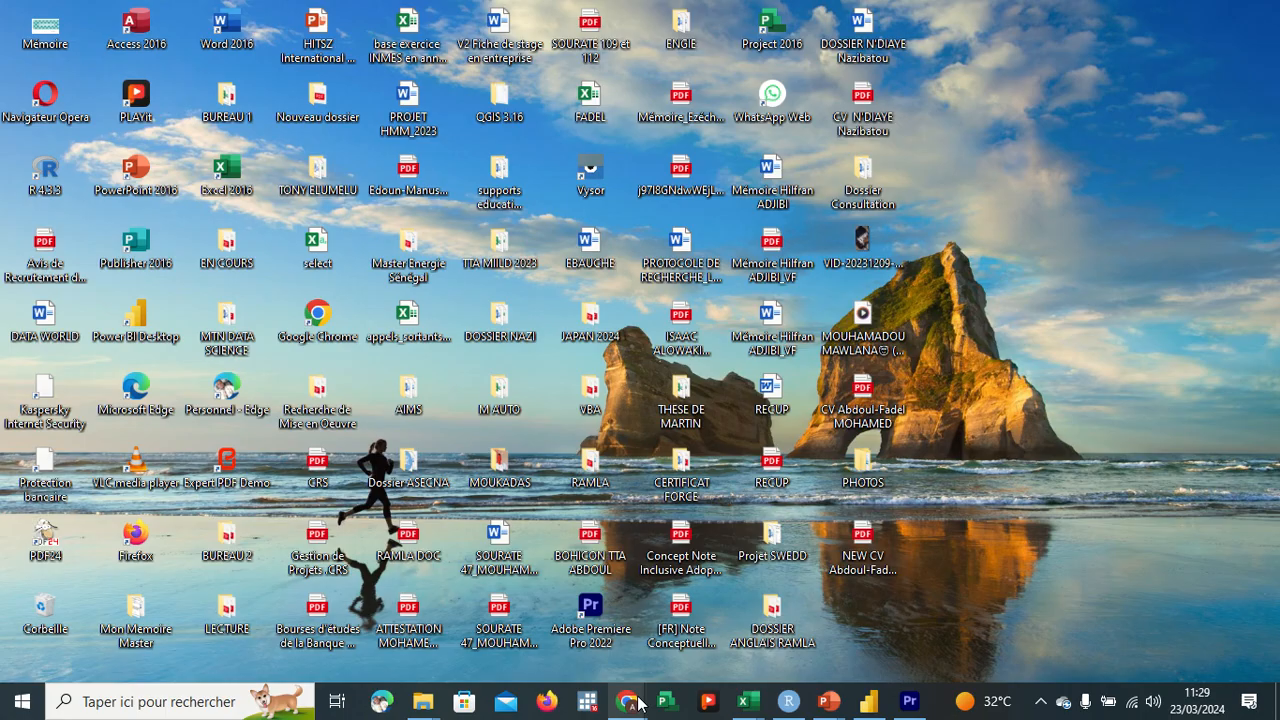
{"action": "mouse_move", "coordinate": [628, 700]}
{"action": "left_click", "coordinate": [575, 636]}
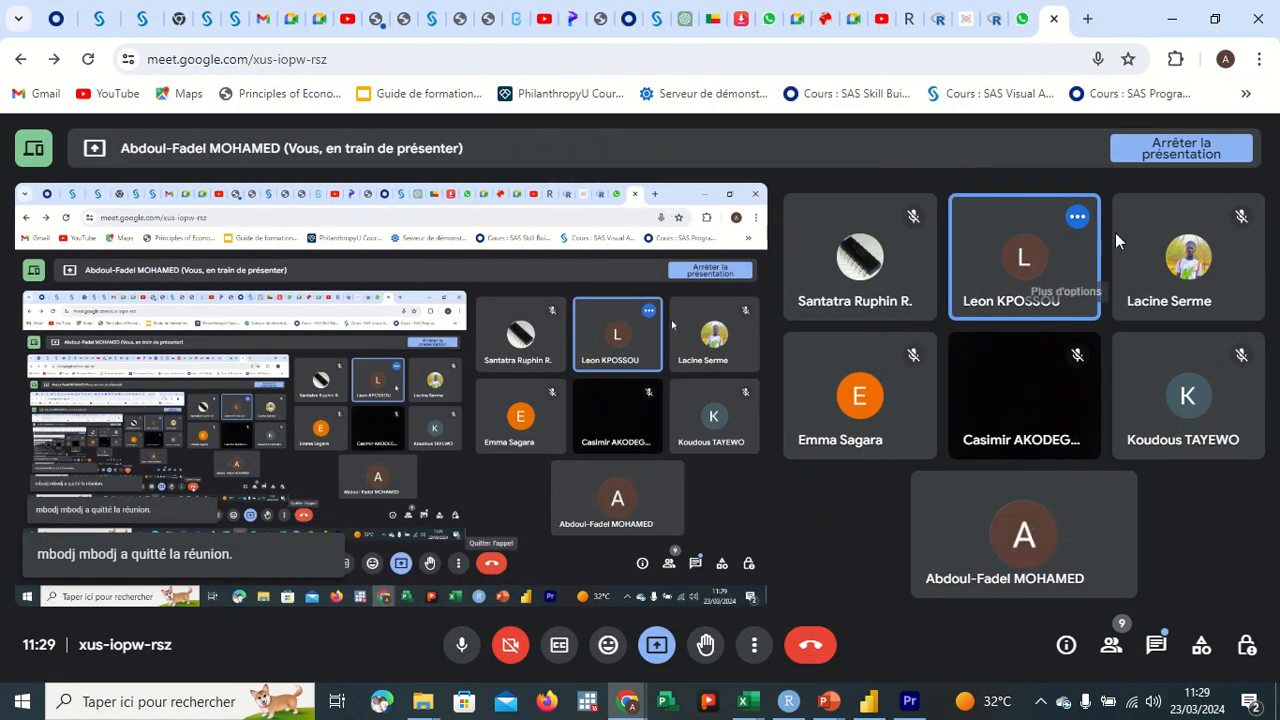
{"action": "left_click", "coordinate": [1172, 20]}
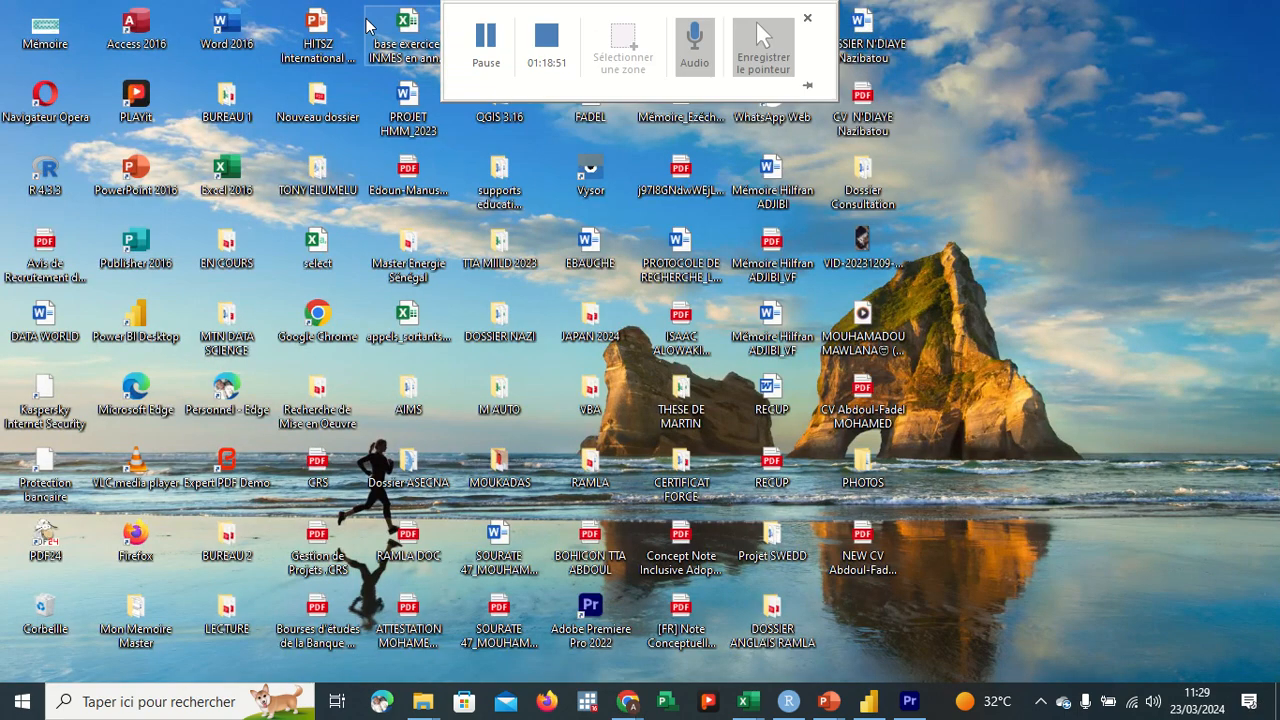